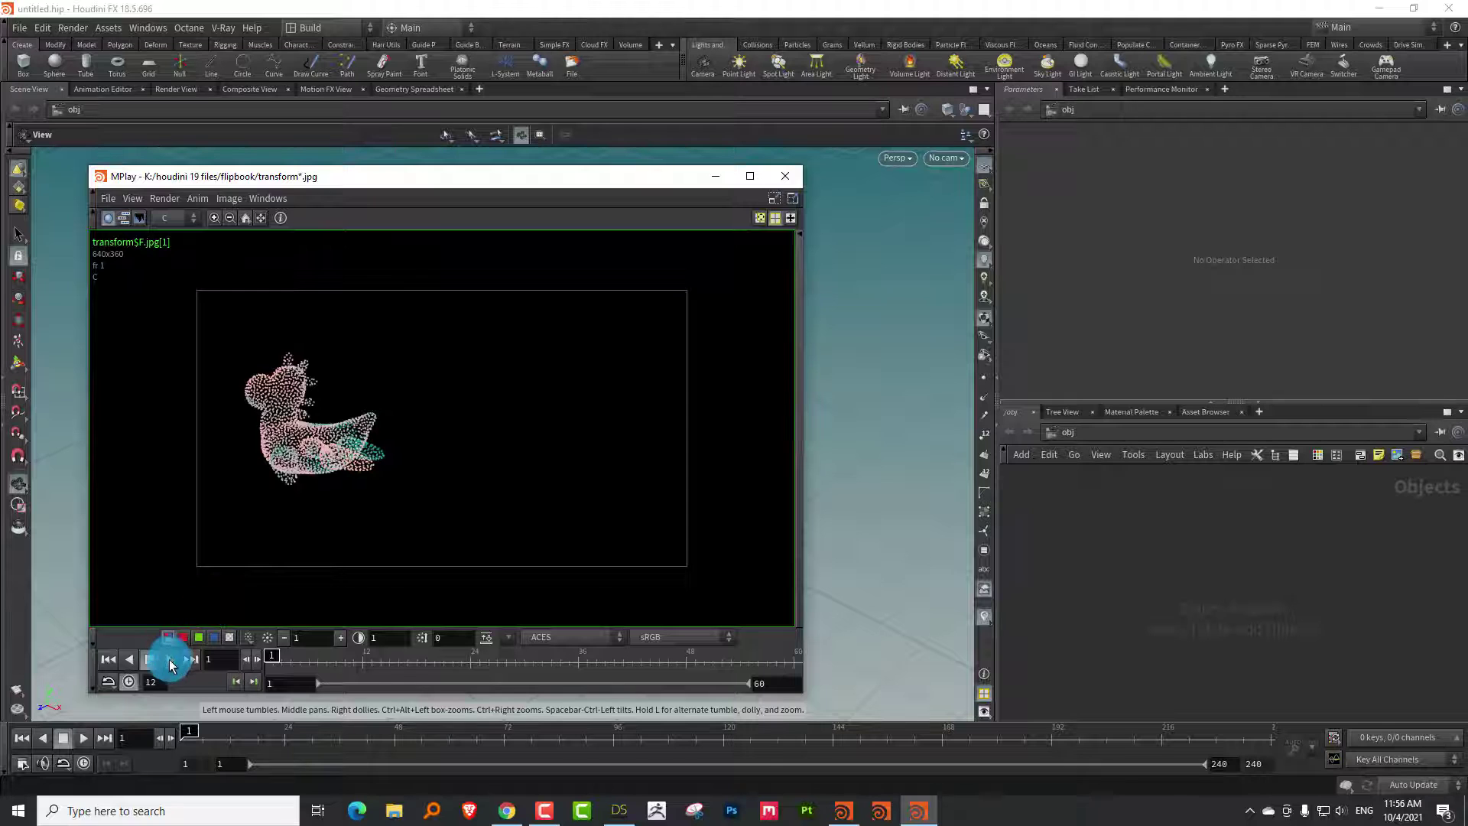
Play and scrub the rubber-toy point-cloud flipbook in MPlay, then minimize the MPlay window
{"action": "left_click", "coordinate": [169, 659]}
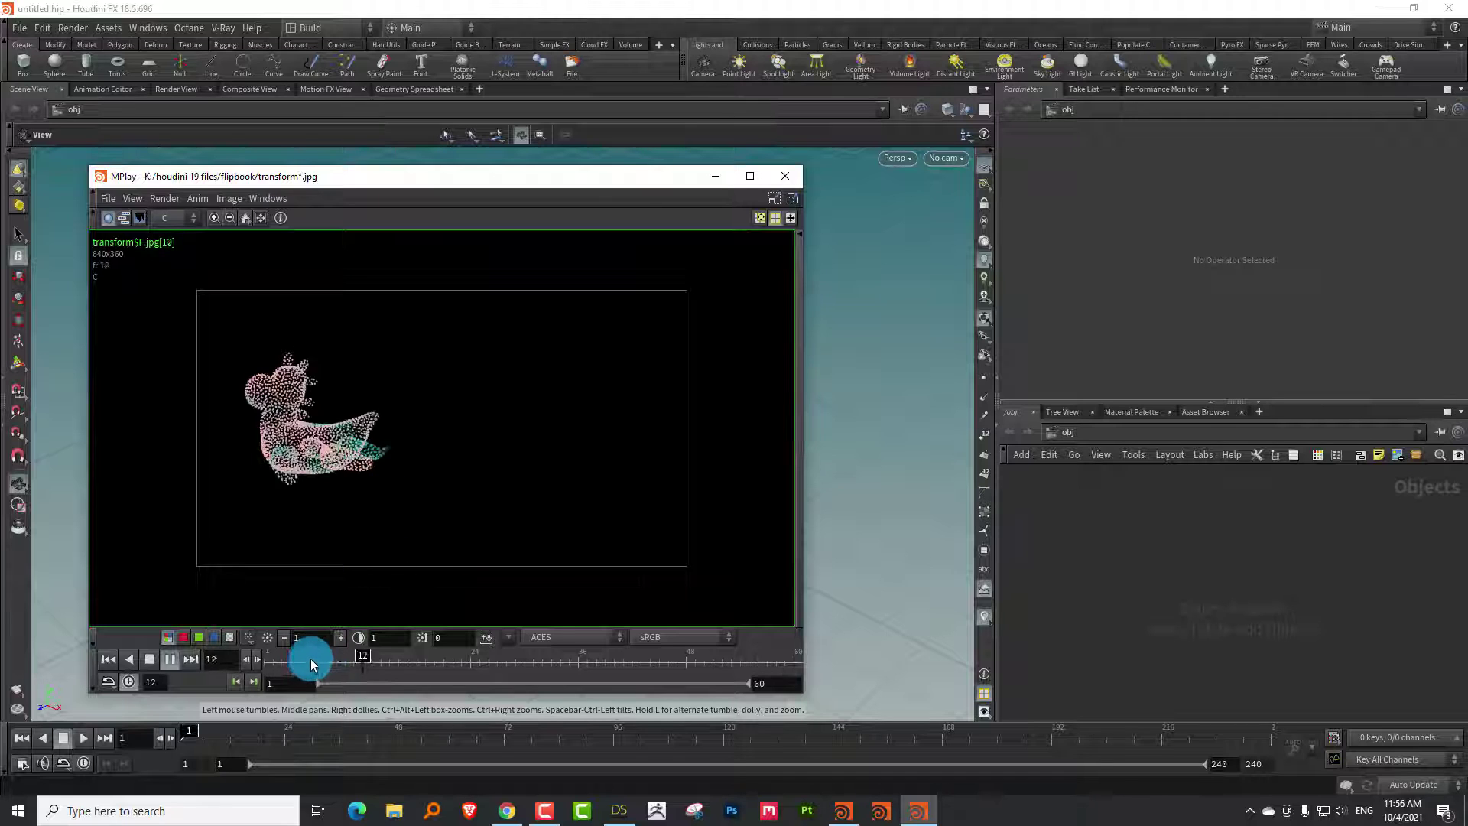
{"action": "mouse_move", "coordinate": [310, 658]}
{"action": "left_mouse_down"}
{"action": "mouse_move", "coordinate": [278, 659]}
{"action": "mouse_move", "coordinate": [720, 652]}
{"action": "mouse_move", "coordinate": [290, 659]}
{"action": "mouse_move", "coordinate": [332, 655]}
{"action": "left_mouse_up"}
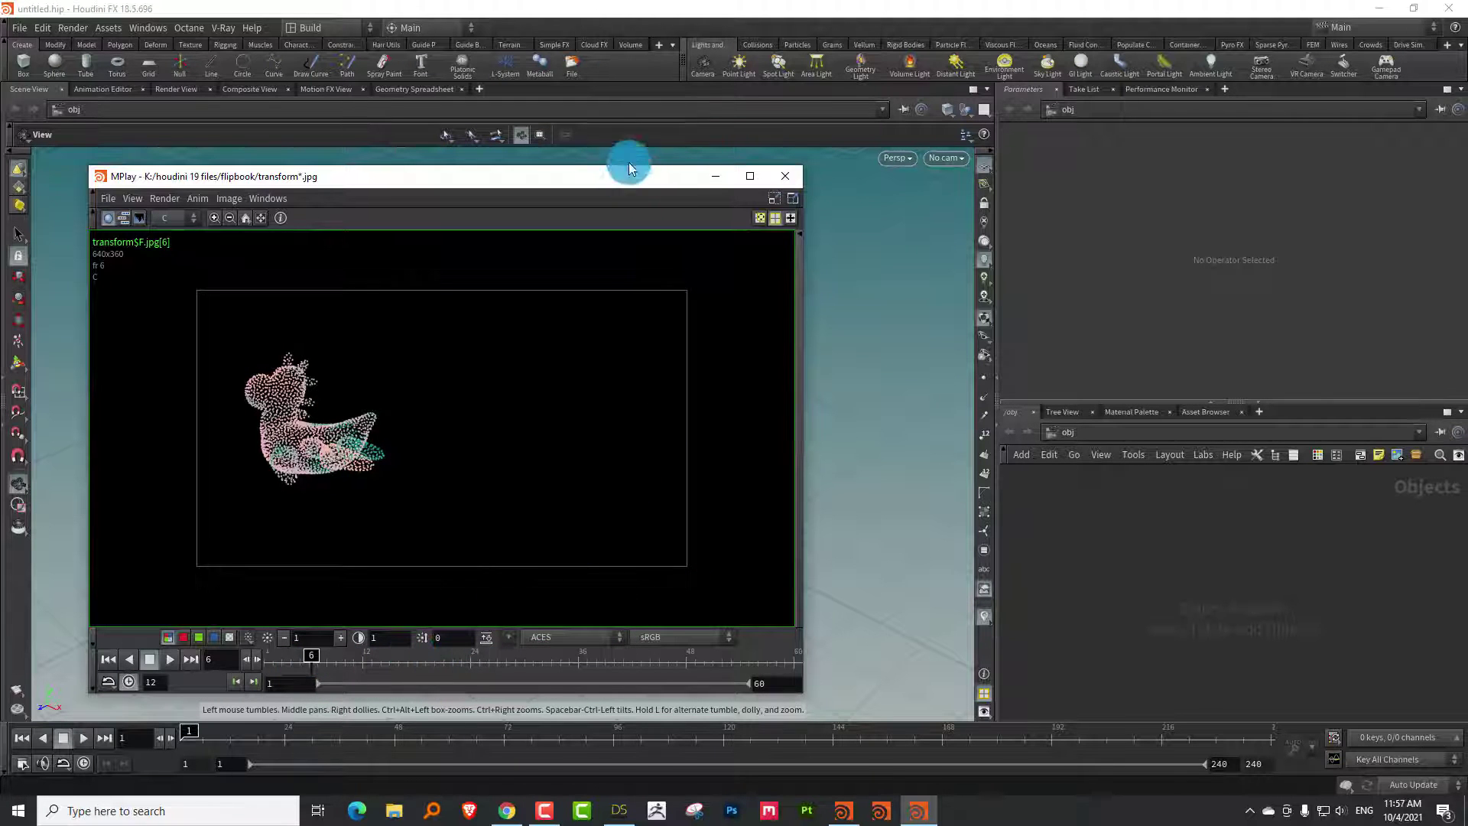
{"action": "left_click_drag", "start_coordinate": [628, 165], "coordinate": [627, 140]}
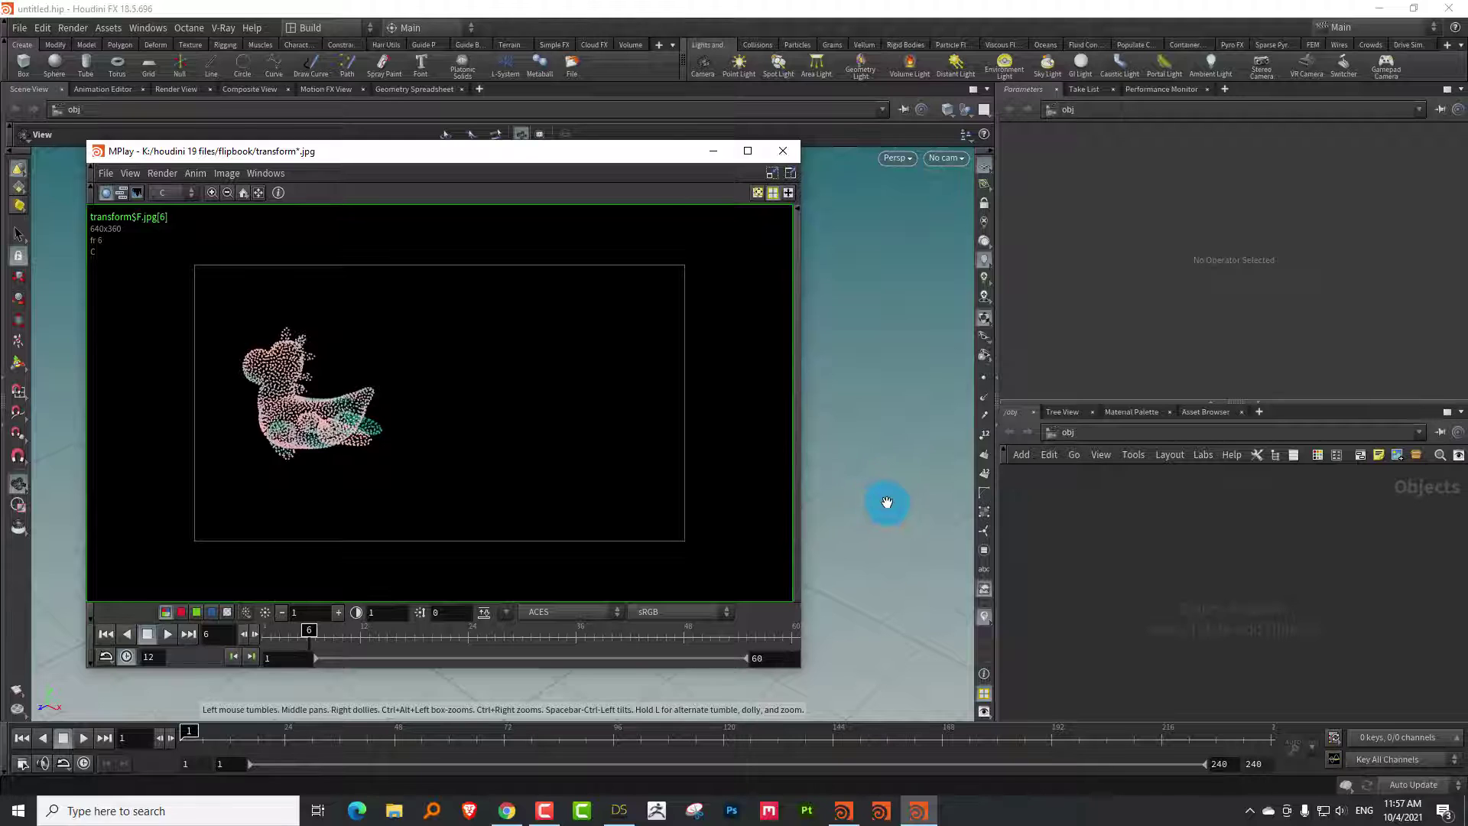
{"action": "left_click", "coordinate": [711, 153]}
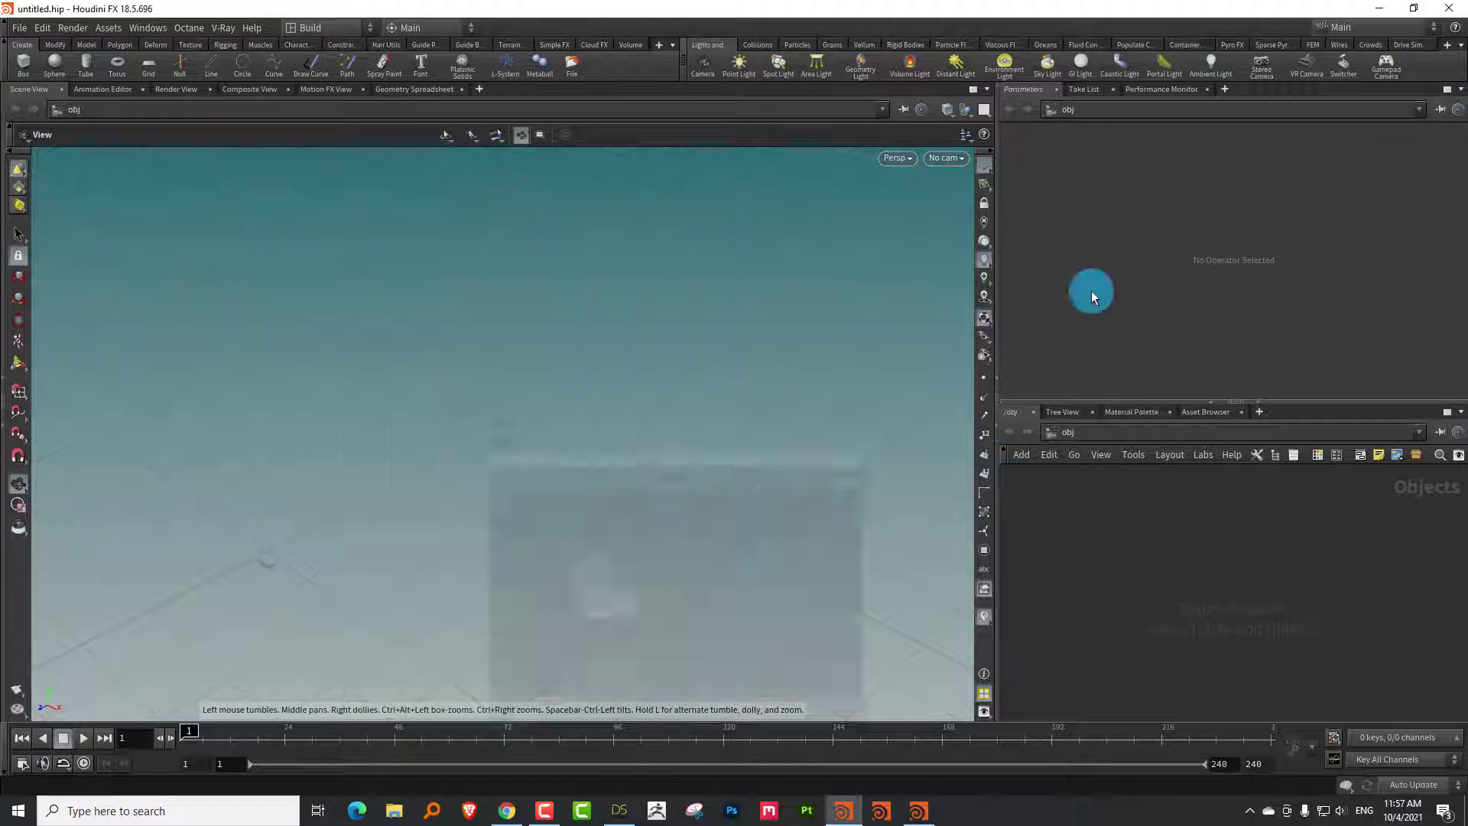
Create a geo1 geometry container in /obj and dive inside it
{"action": "left_click_drag", "start_coordinate": [1144, 402], "coordinate": [1131, 323]}
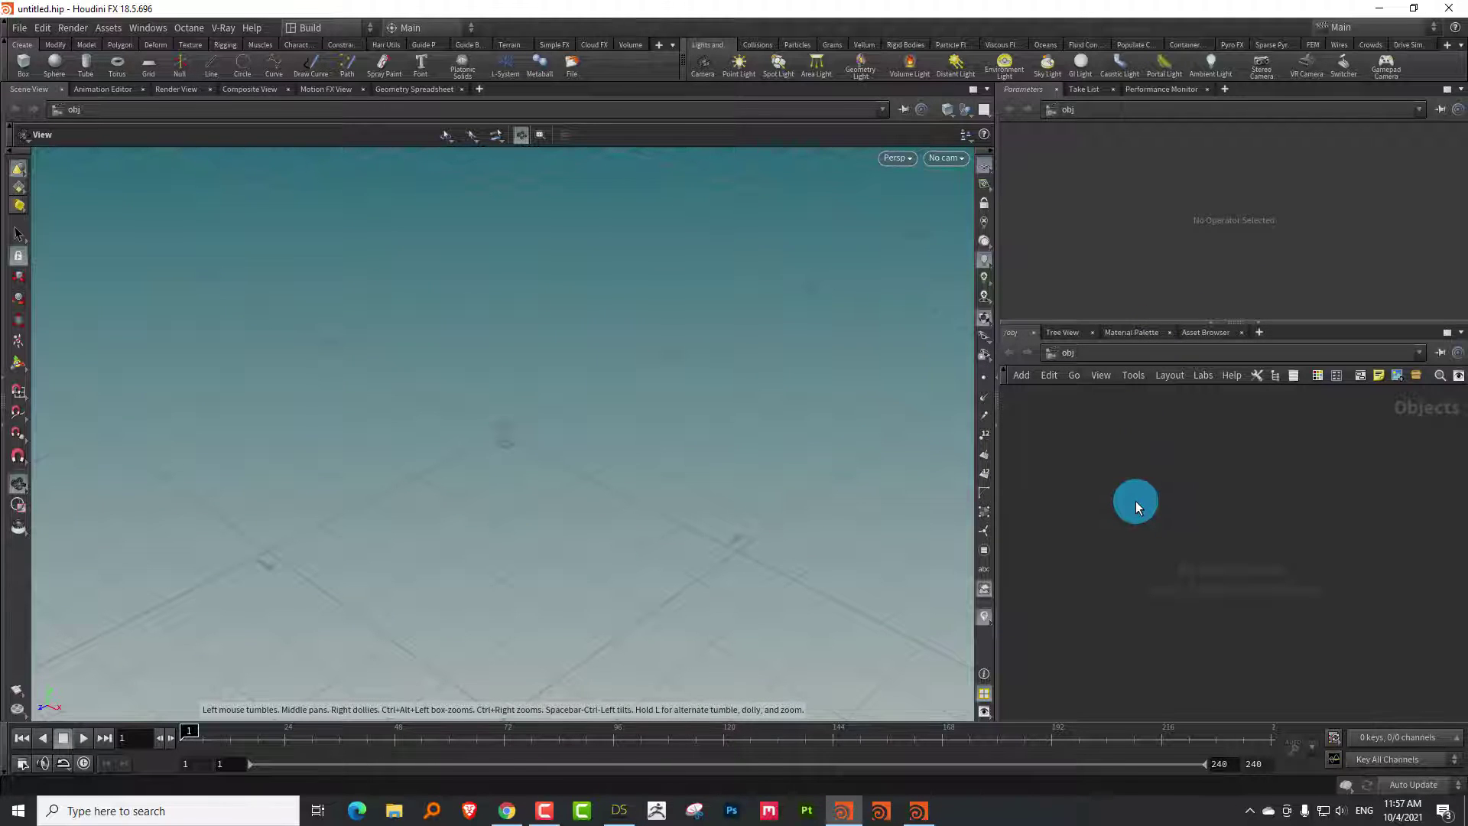
{"action": "key", "text": "Tab"}
{"action": "key", "text": "Return"}
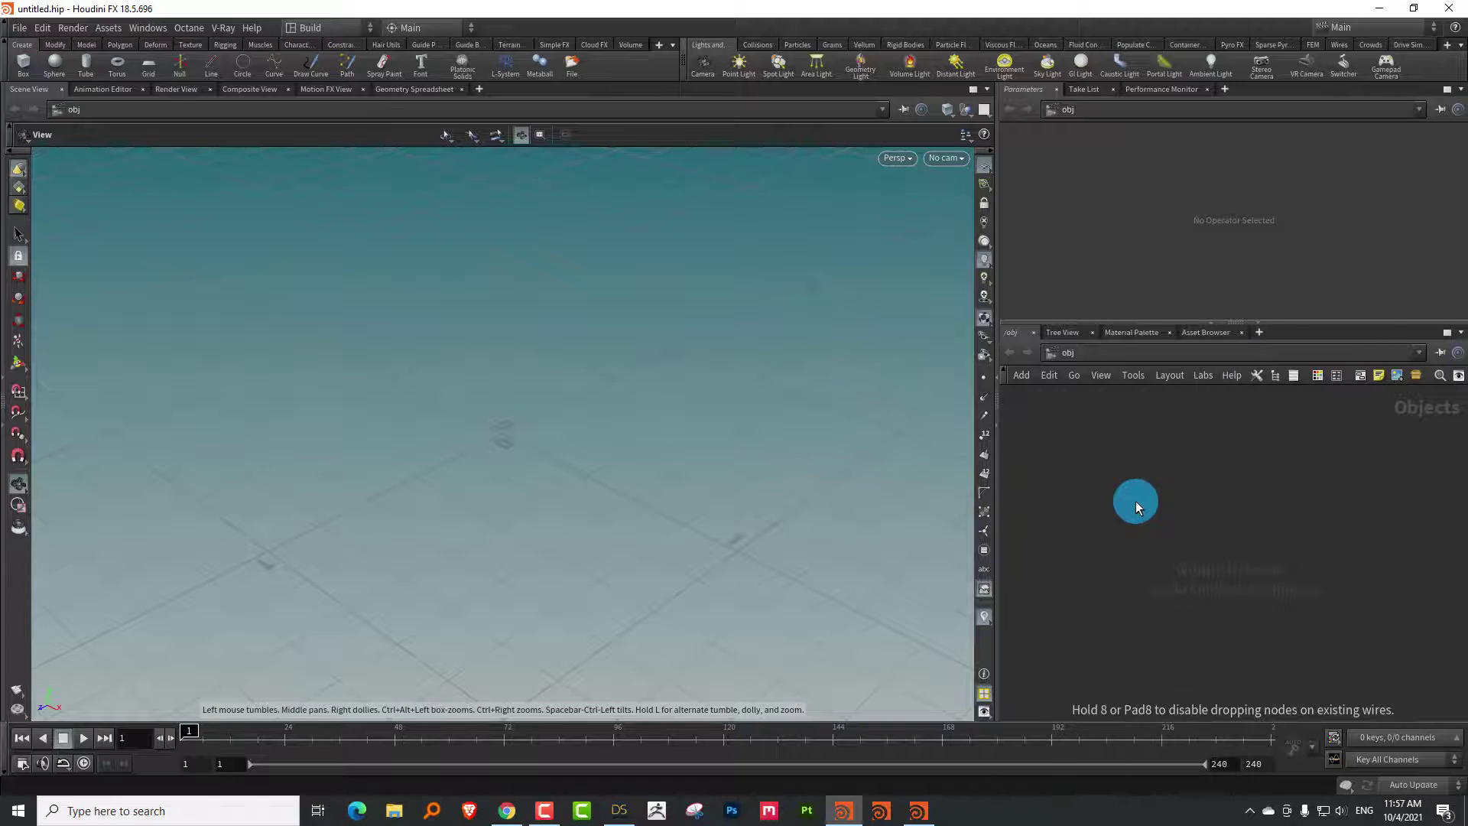
{"action": "left_click", "coordinate": [1135, 502]}
{"action": "key", "text": "i"}
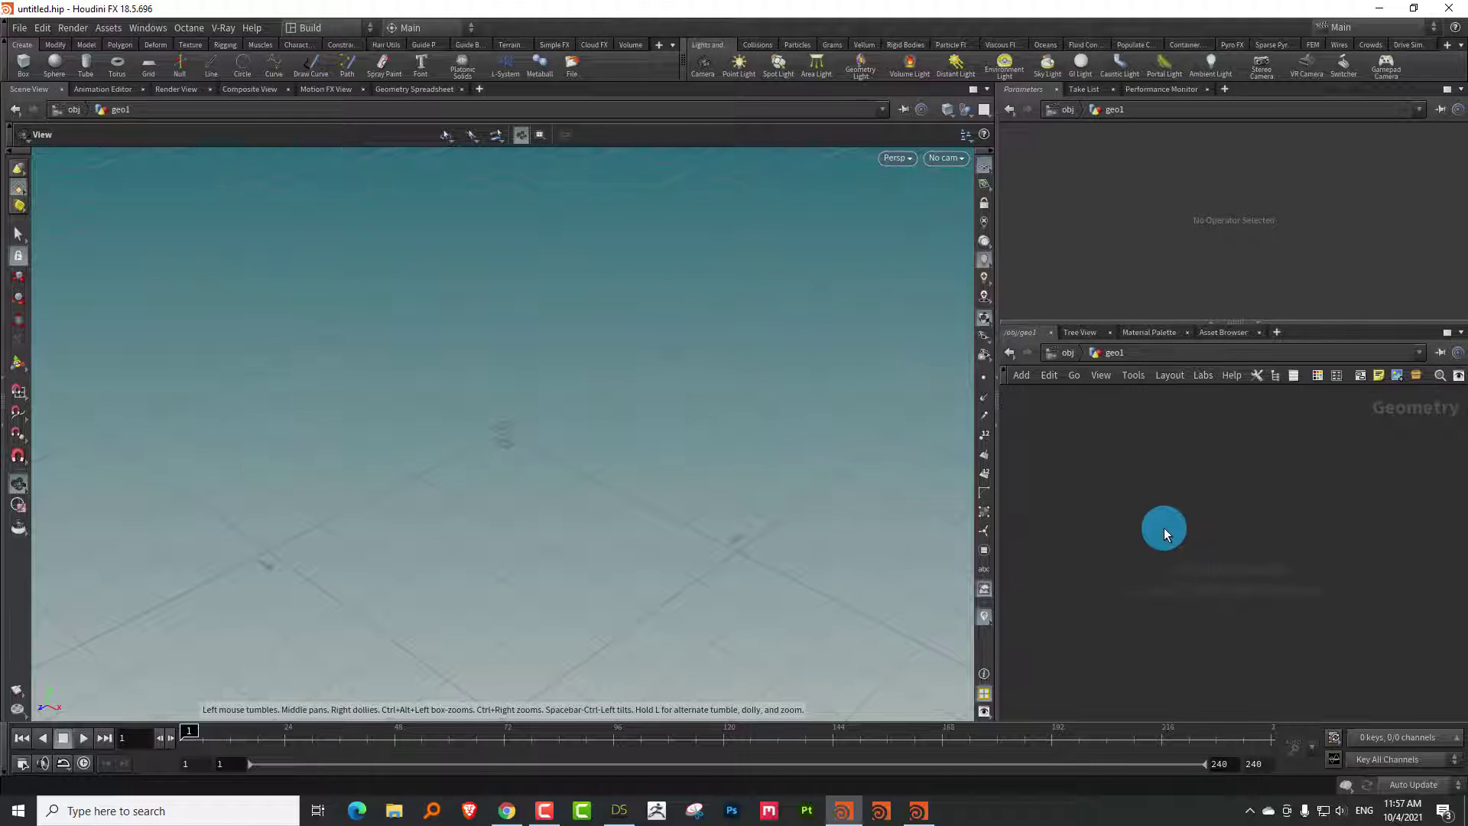
Add a Test Geometry: Pig Head node inside geo1 and frame it in the viewport
{"action": "key", "text": "Tab"}
{"action": "type", "text": "test"}
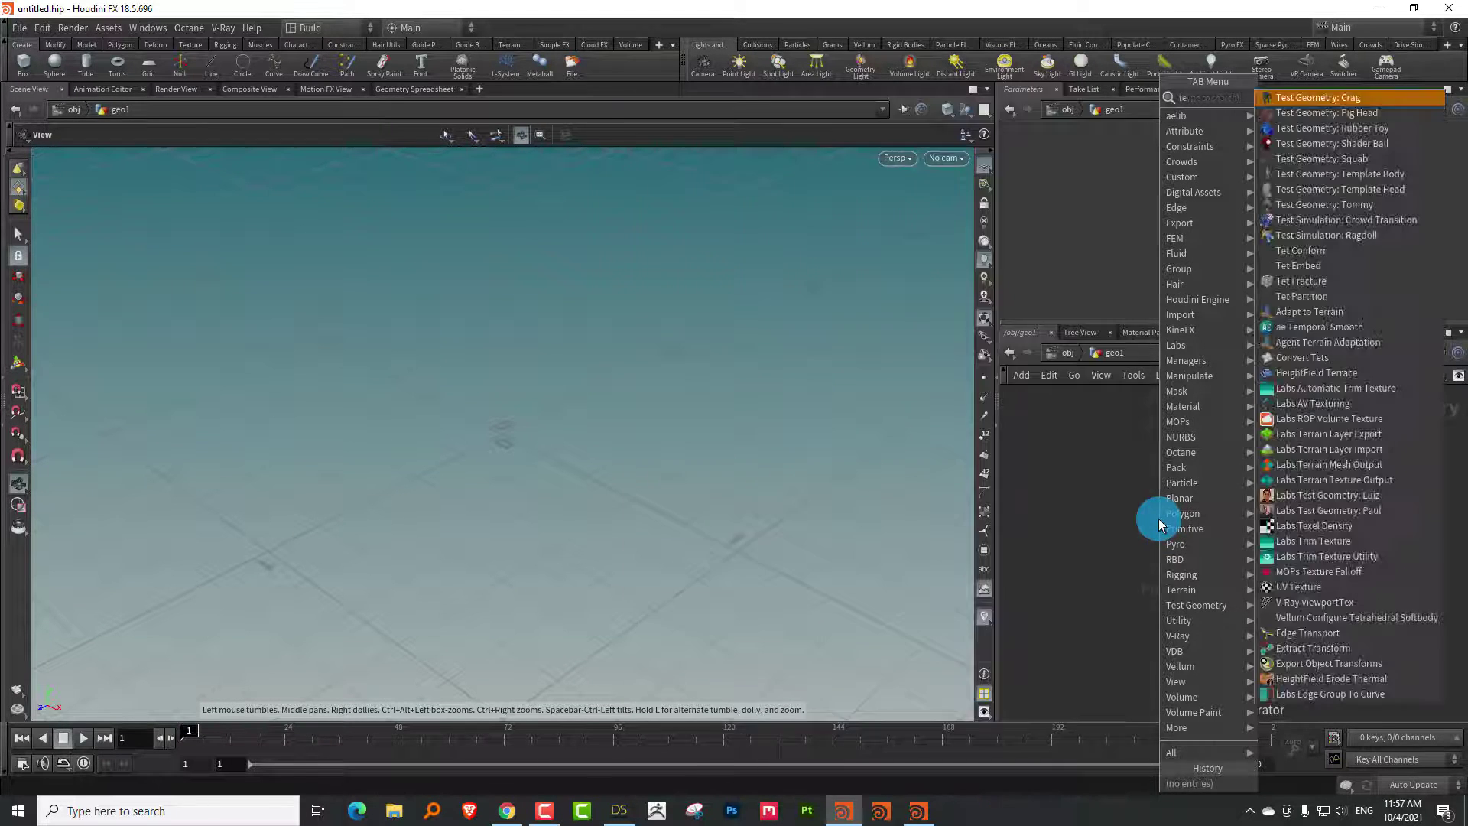
{"action": "left_click", "coordinate": [1346, 115]}
{"action": "left_click", "coordinate": [1144, 478]}
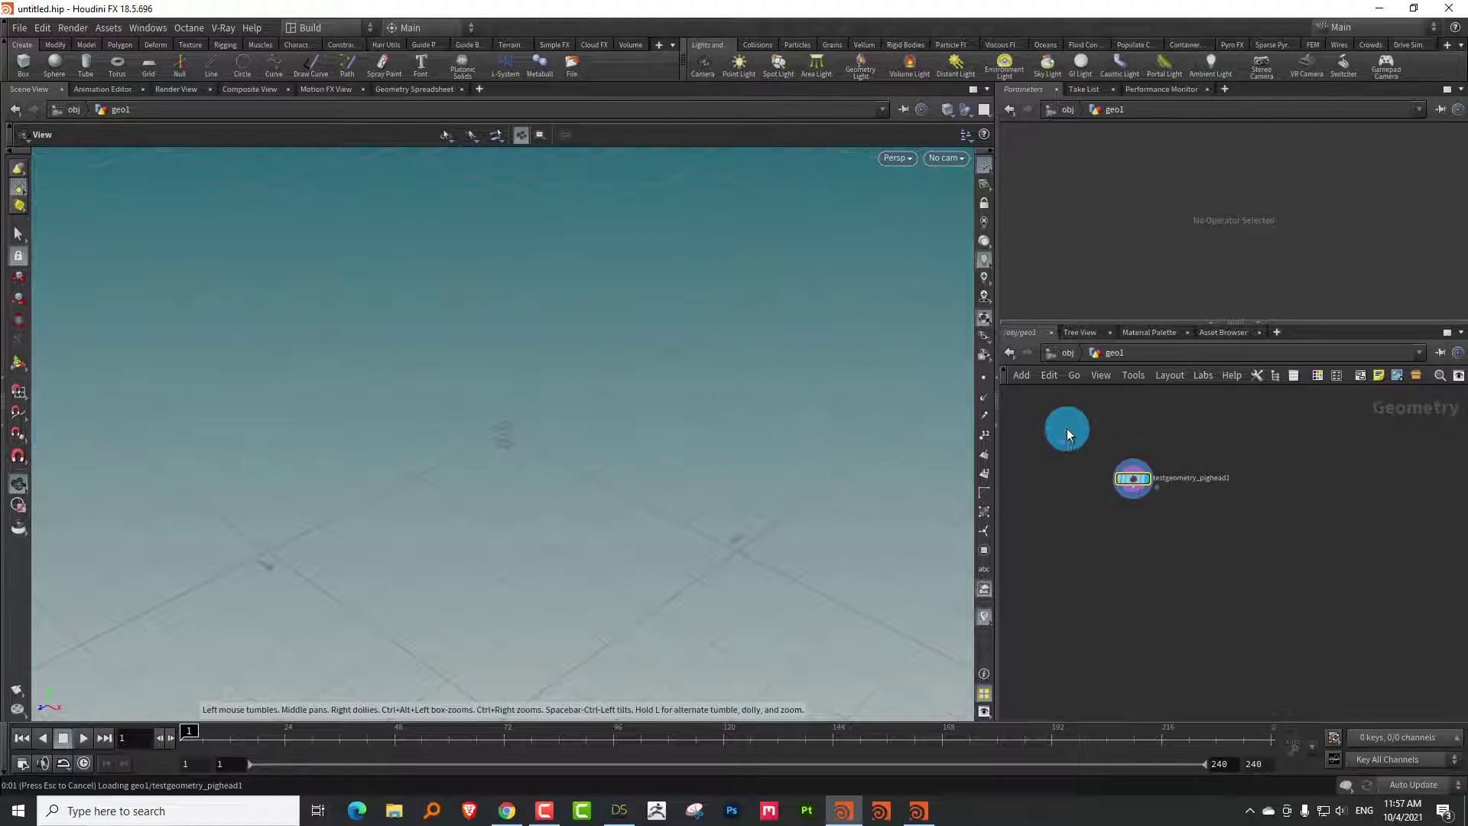
{"action": "scroll", "coordinate": [415, 547], "scroll_direction": "down", "scroll_amount": 3}
{"action": "left_click_drag", "start_coordinate": [416, 548], "coordinate": [482, 399]}
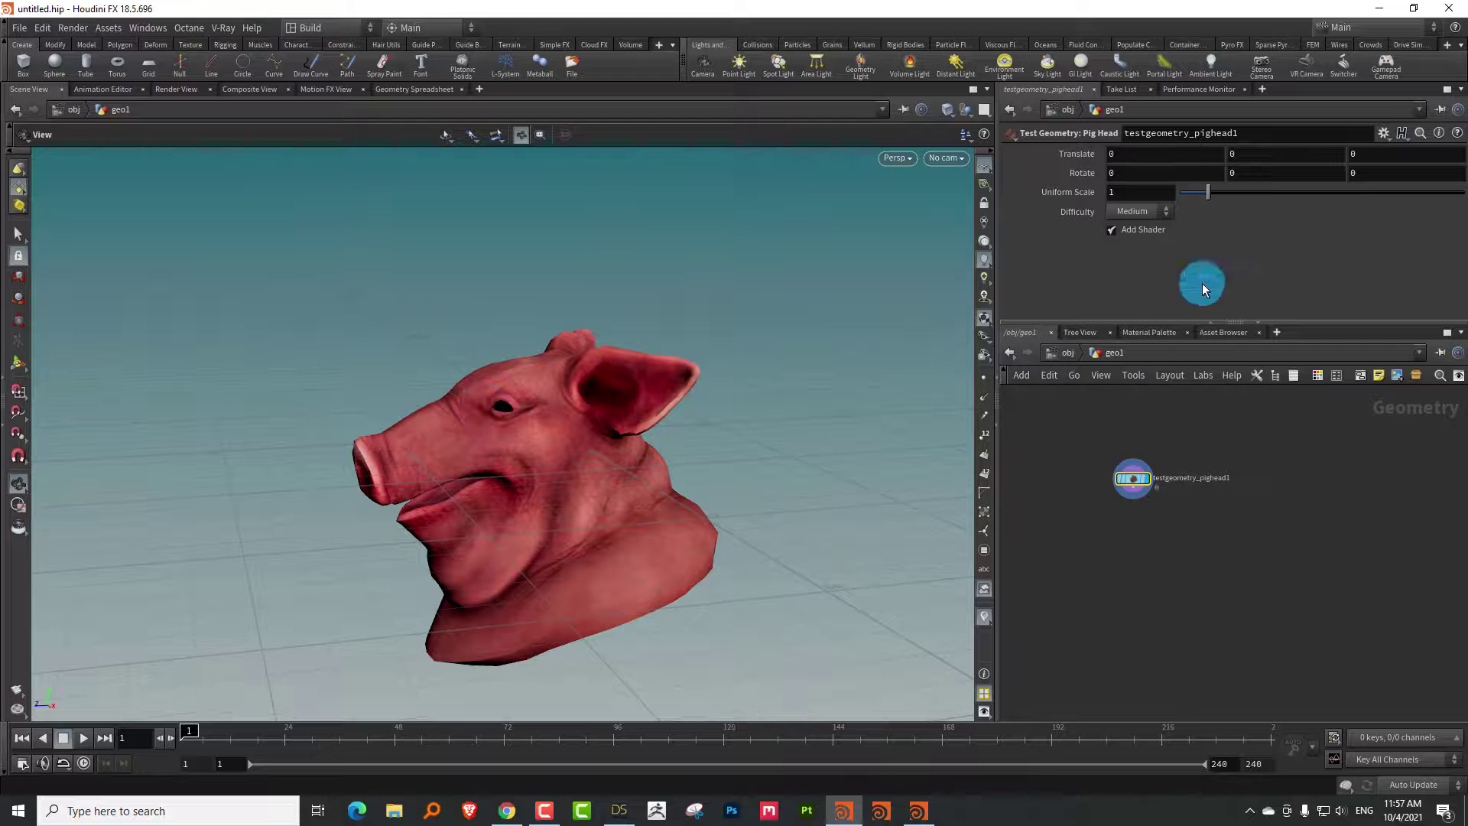
{"action": "key", "text": "Tab"}
Add a Test Geometry: Rubber Toy node, display it, and template the pig head as reference
{"action": "type", "text": "test"}
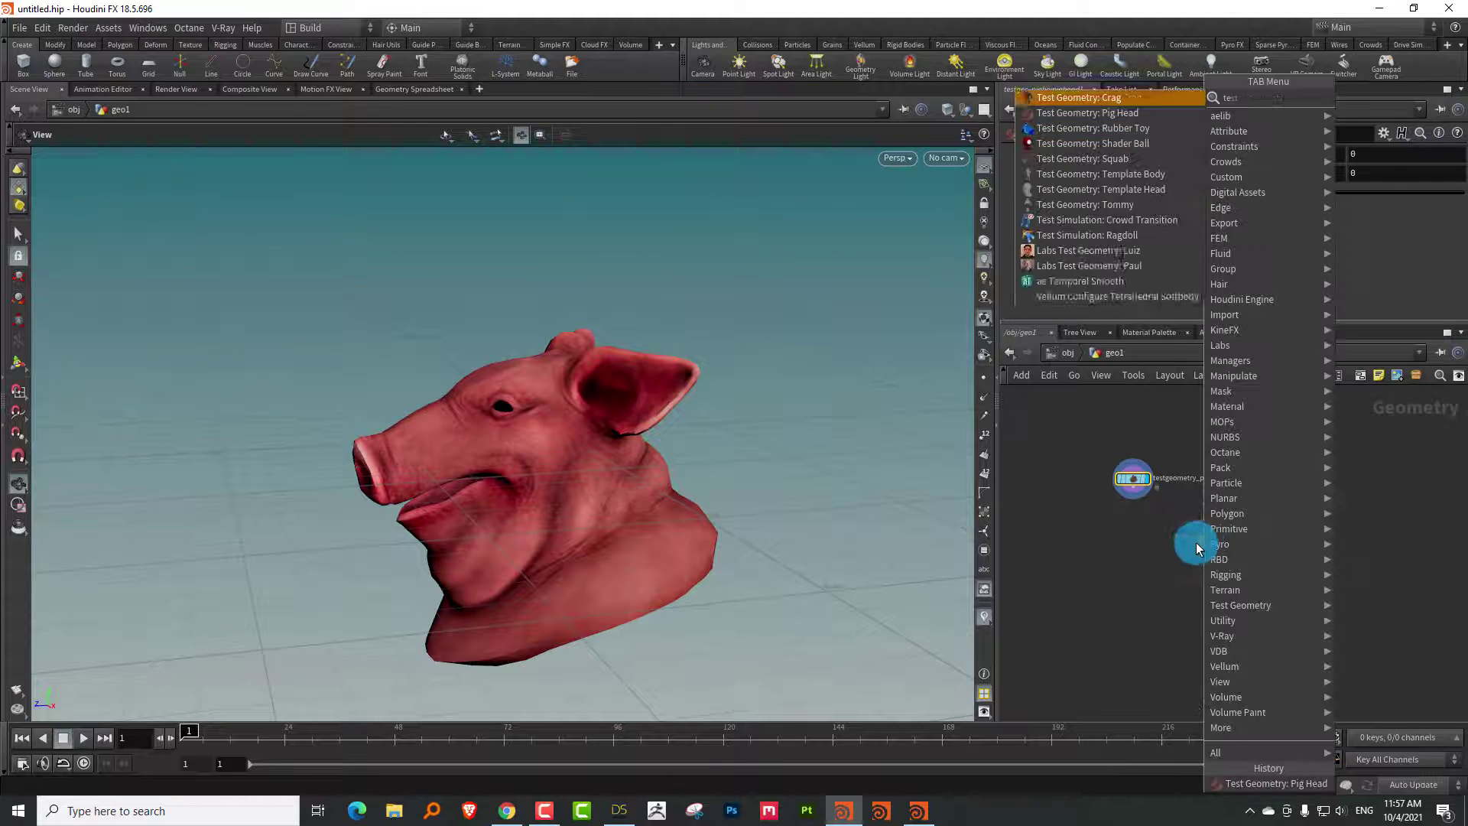
{"action": "left_click", "coordinate": [1186, 128]}
{"action": "left_click", "coordinate": [1327, 451]}
{"action": "scroll", "coordinate": [1261, 517], "scroll_direction": "up", "scroll_amount": 2}
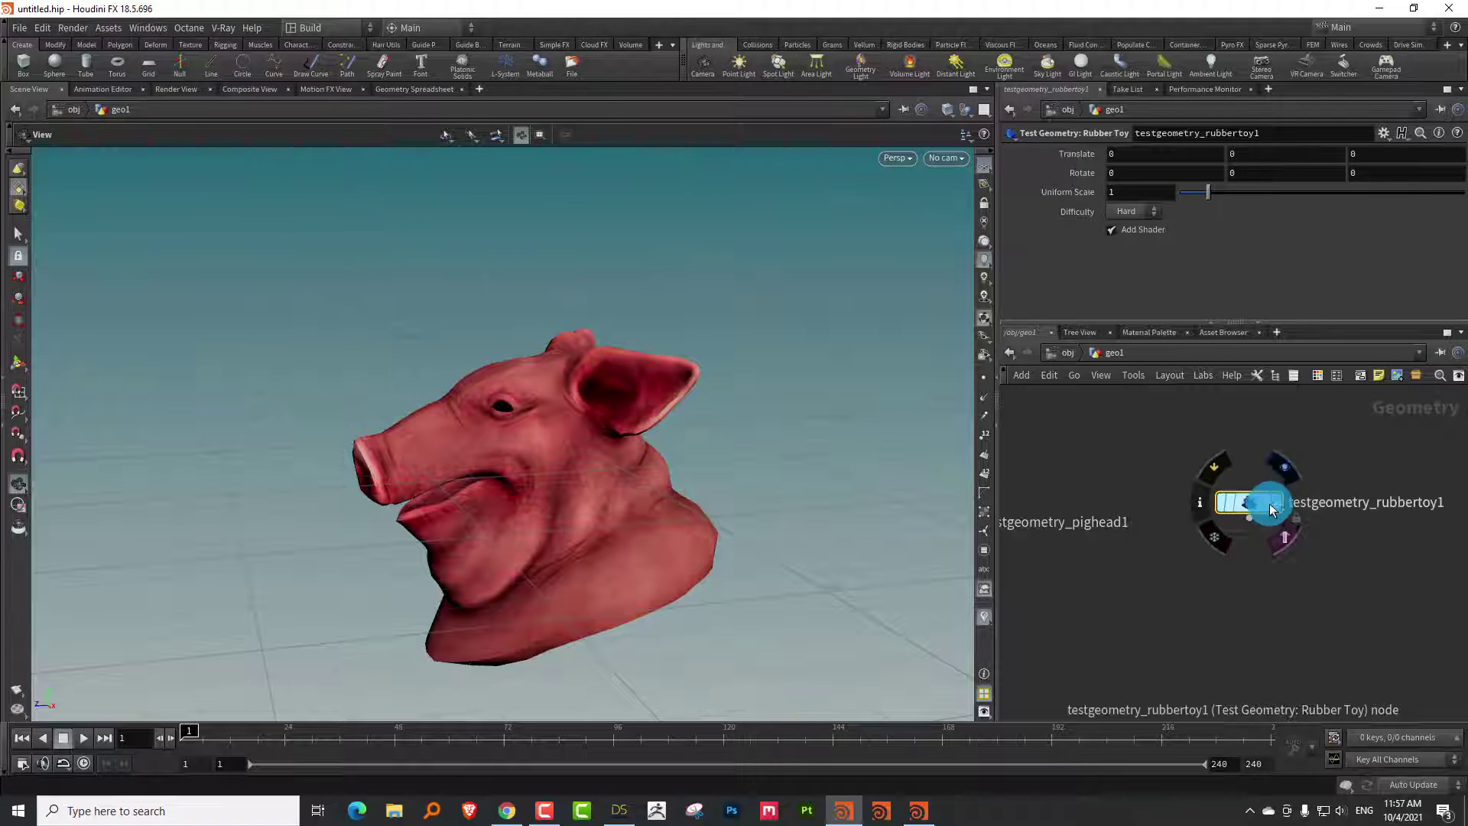
{"action": "left_click", "coordinate": [1273, 505]}
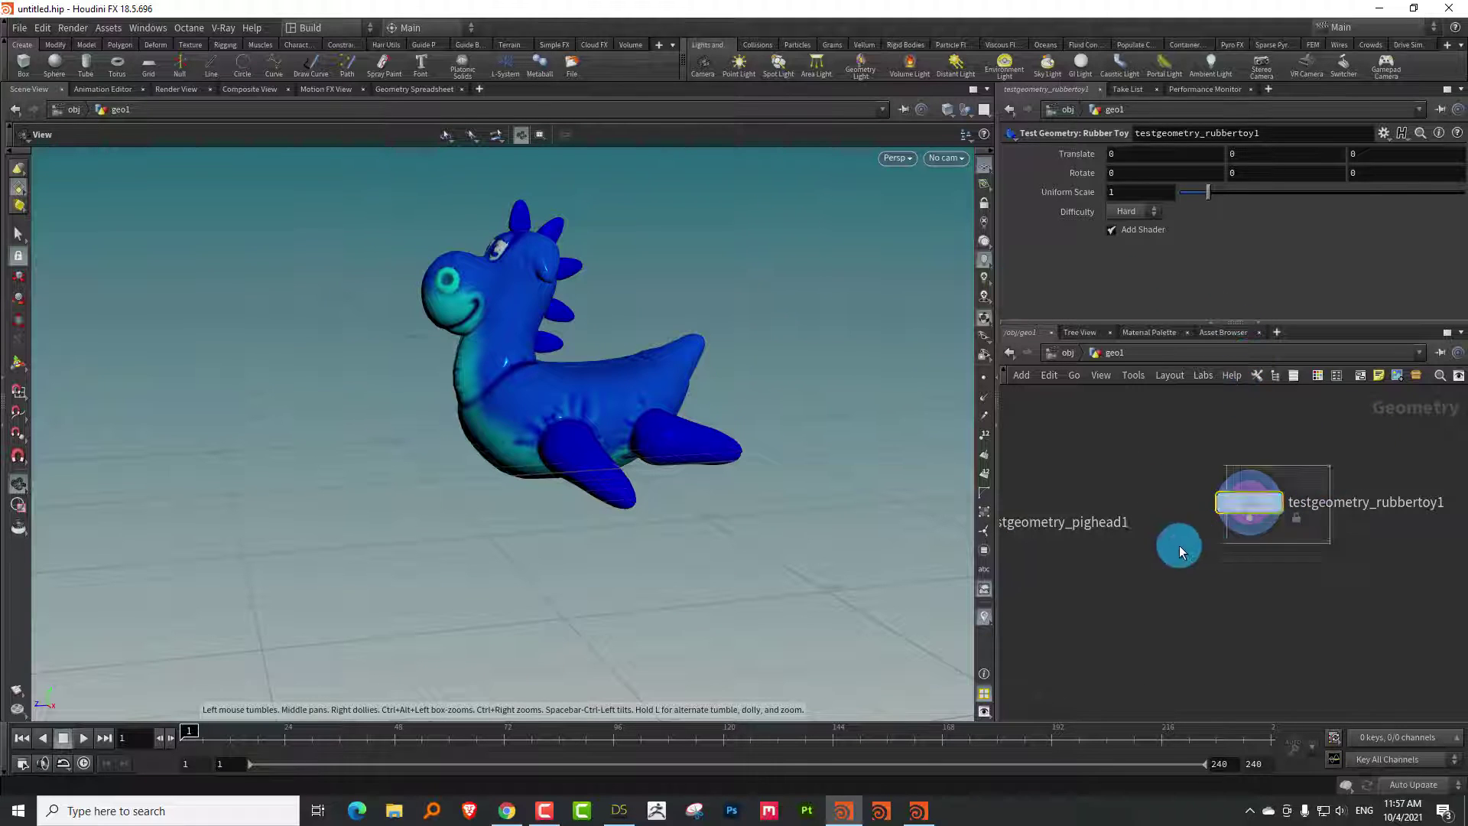
{"action": "middle_click_drag", "start_coordinate": [990, 552], "coordinate": [1197, 456]}
{"action": "left_click", "coordinate": [1176, 425]}
{"action": "left_click_drag", "start_coordinate": [691, 373], "coordinate": [642, 294]}
Give the rubber toy Uniform Scale 1.73 and Translate Y -0.6
{"action": "left_click_drag", "start_coordinate": [1209, 192], "coordinate": [1229, 193]}
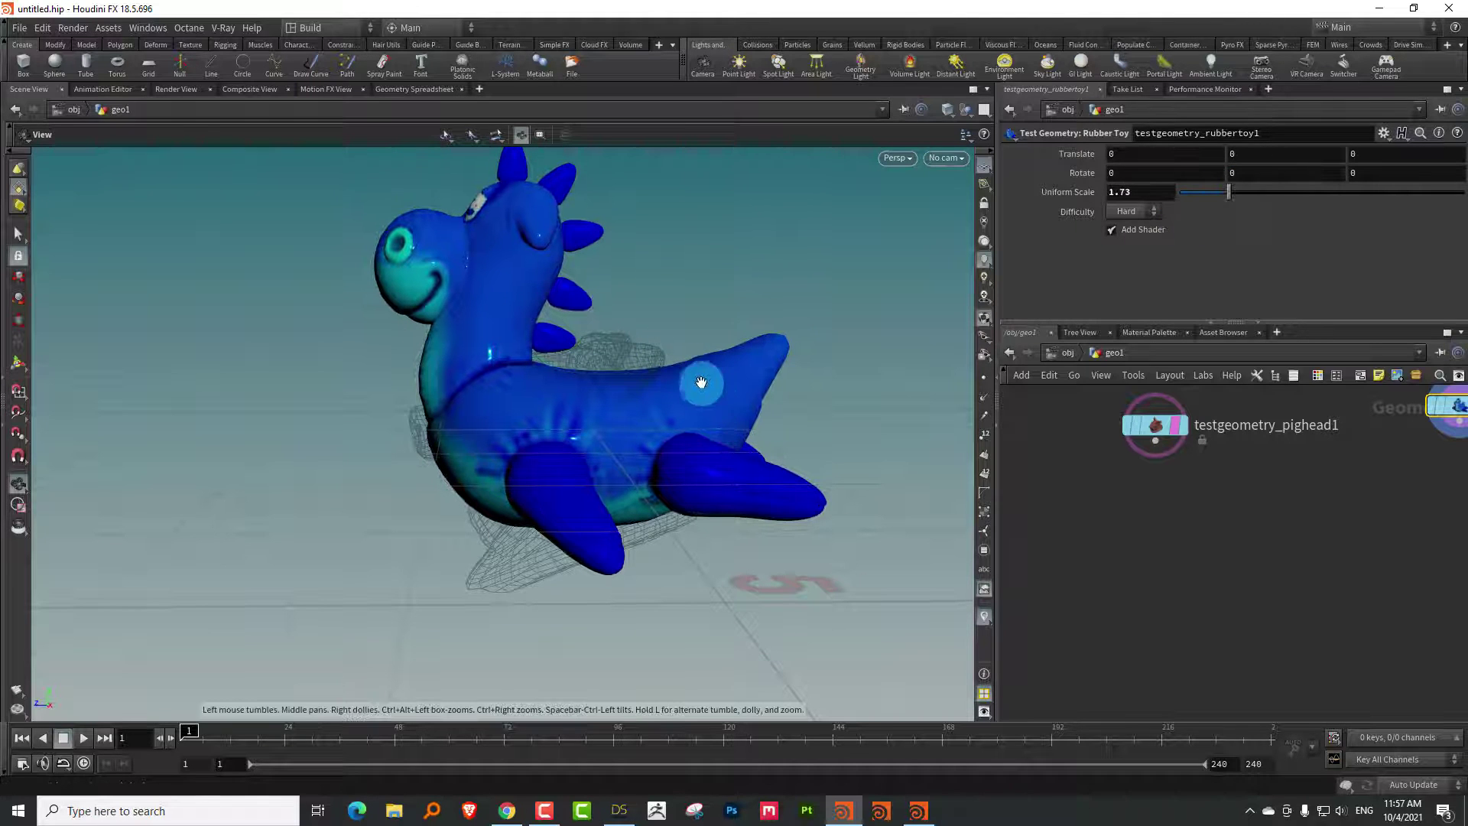
{"action": "key", "text": "Return"}
{"action": "middle_click_drag", "start_coordinate": [1344, 393], "coordinate": [1204, 495]}
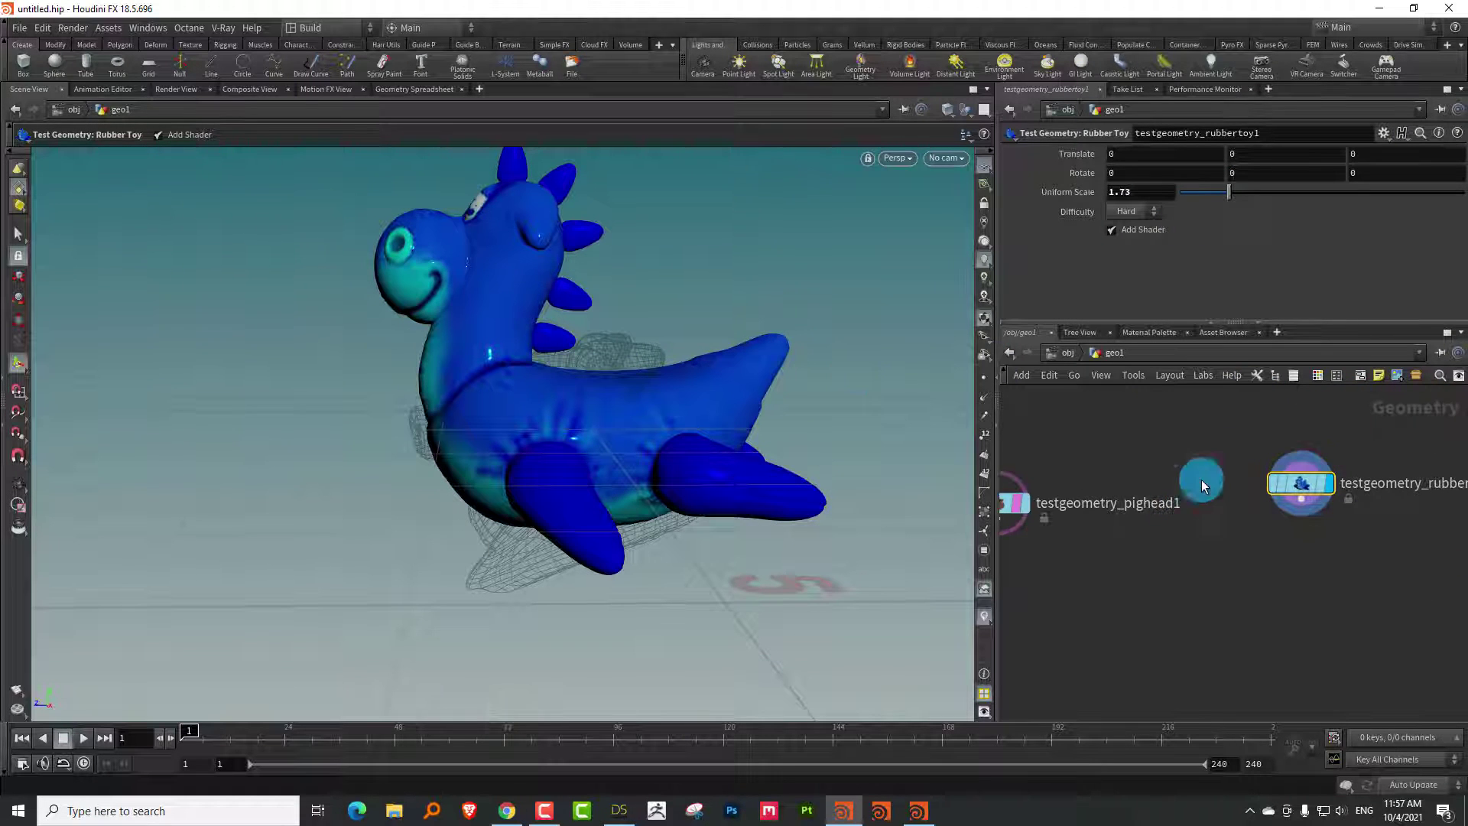
{"action": "middle_click_drag", "start_coordinate": [1255, 154], "coordinate": [1200, 157]}
{"action": "key", "text": "Escape"}
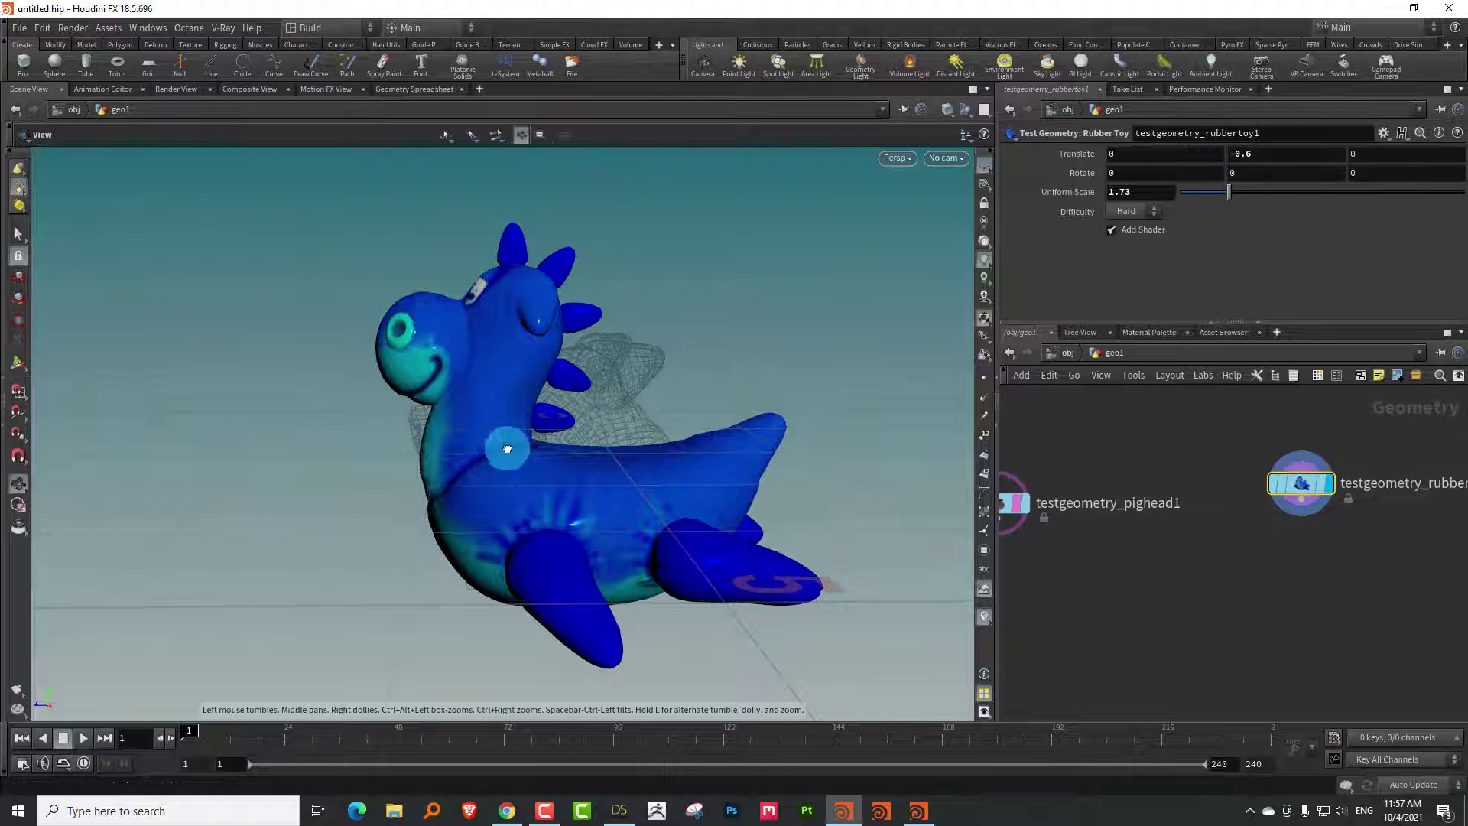
Rotate the rubber toy 180 degrees in Y and untemplate the pig head
{"action": "left_click_drag", "start_coordinate": [508, 442], "coordinate": [1039, 420]}
{"action": "key", "text": "Return"}
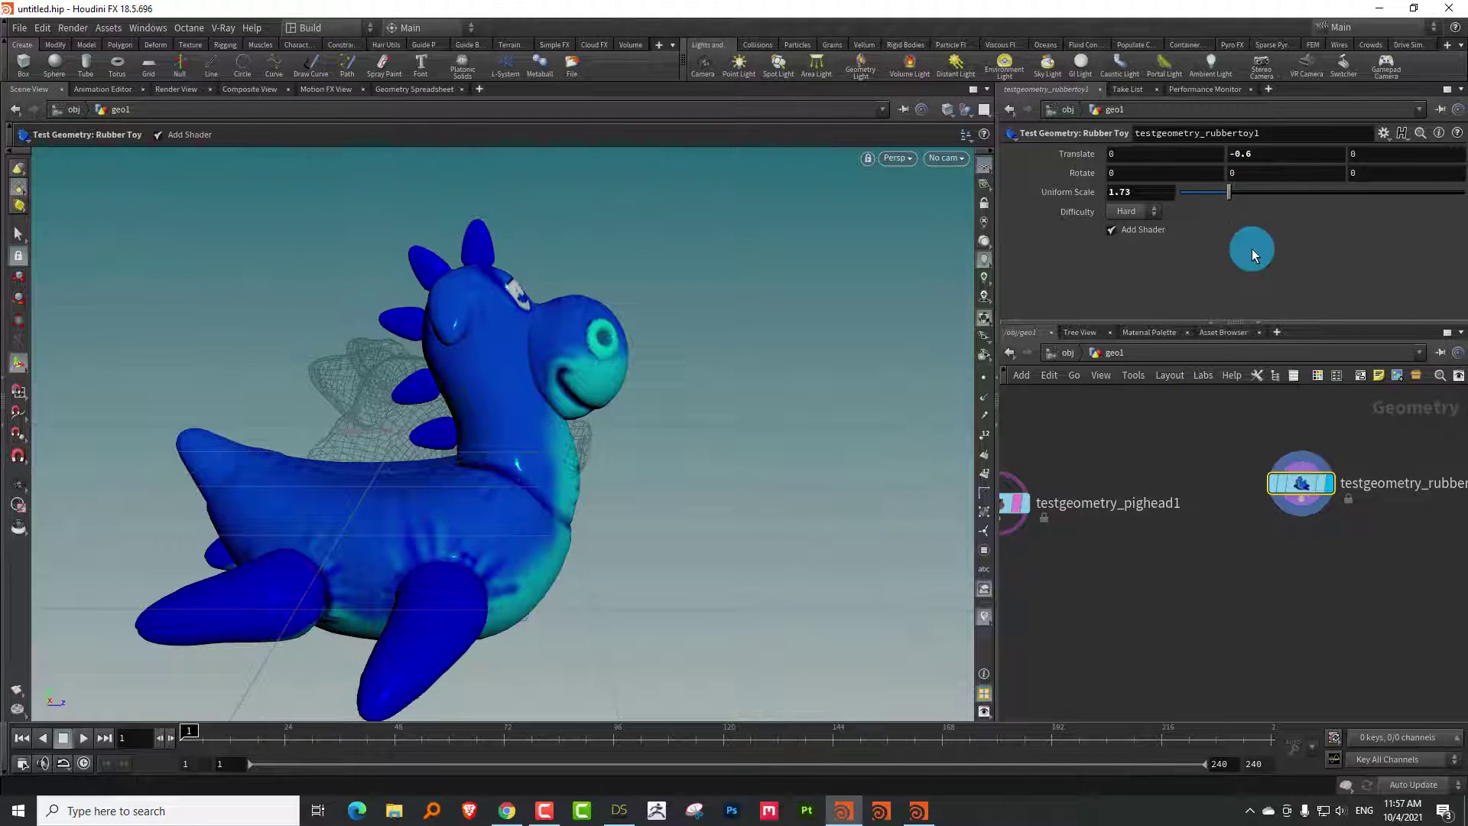
{"action": "middle_click_drag", "start_coordinate": [1250, 170], "coordinate": [1090, 134]}
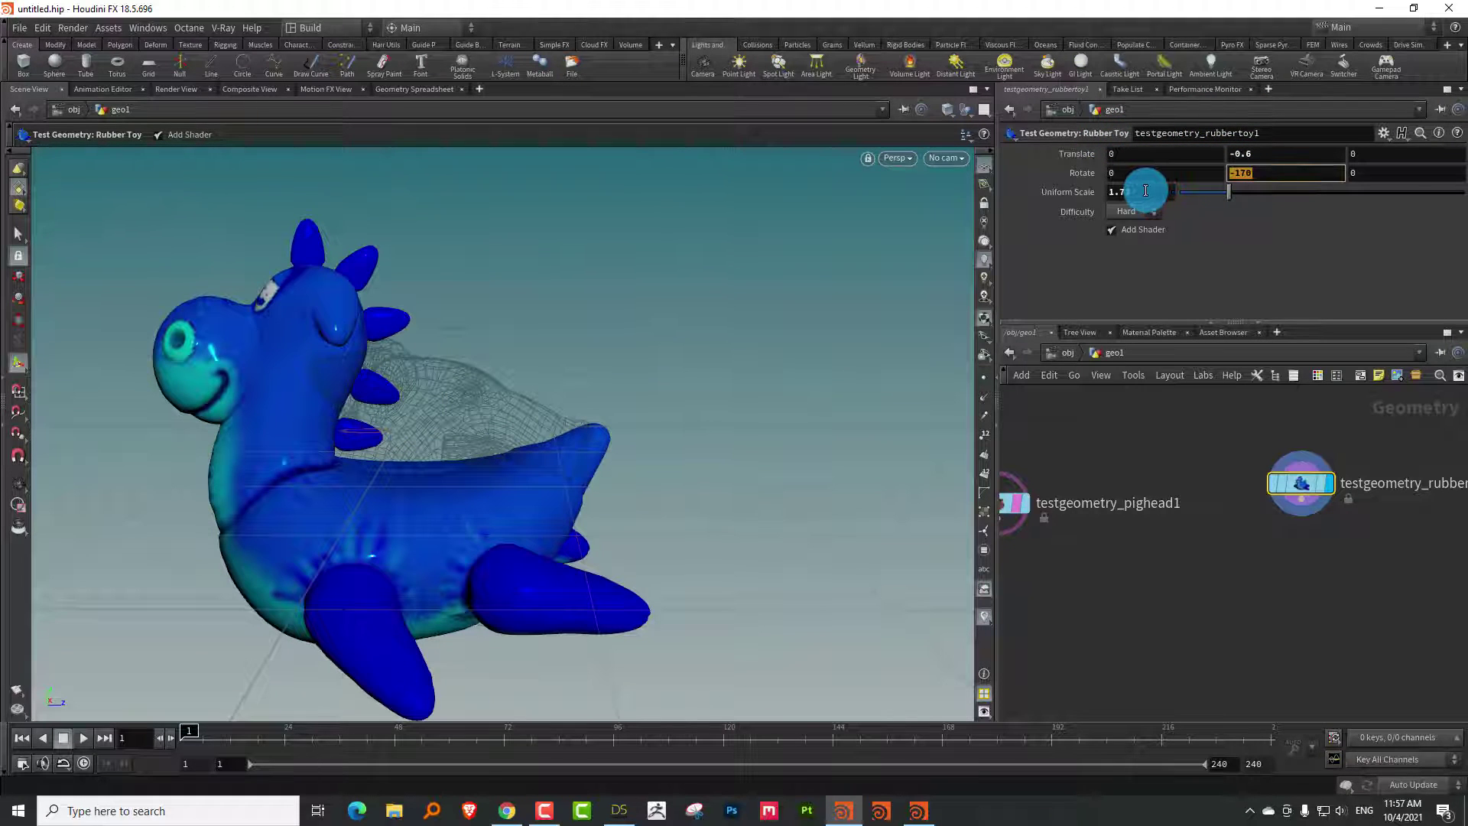
{"action": "key", "text": "Return"}
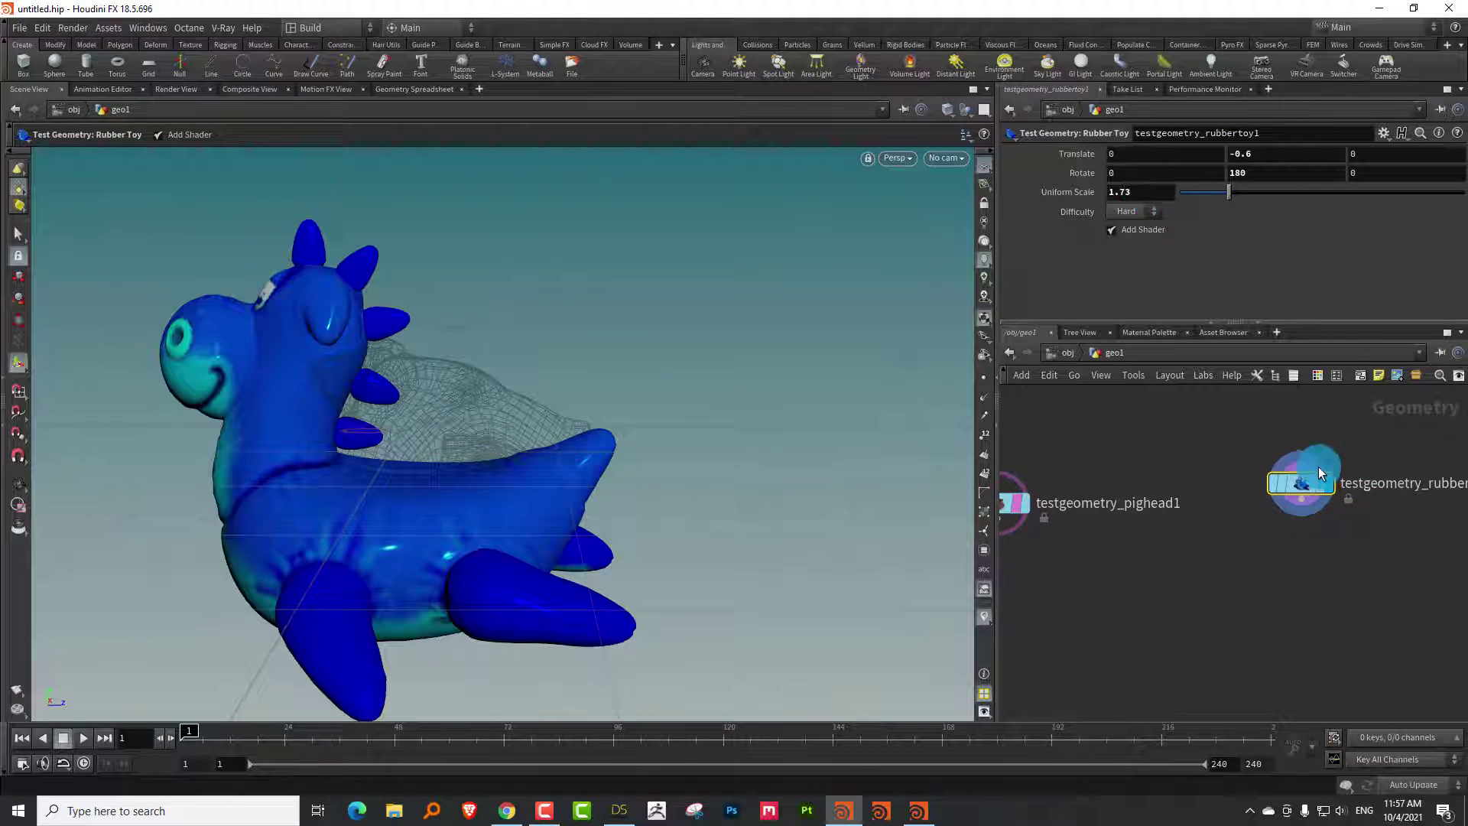
{"action": "left_click", "coordinate": [1319, 496]}
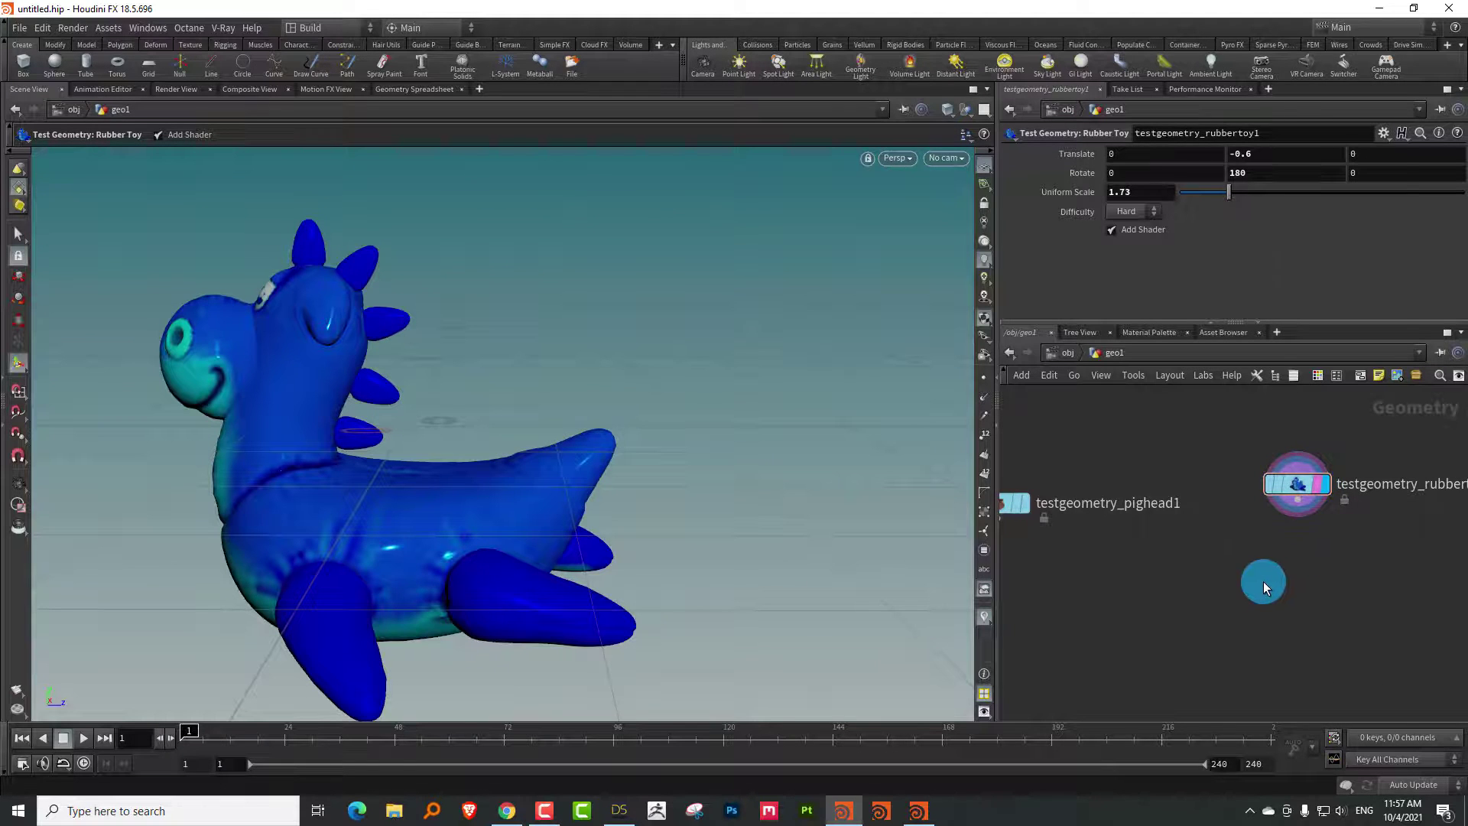
{"action": "key", "text": "Tab"}
Add scatter1 under the rubber toy with Force Total Count 2000 and display it
{"action": "type", "text": "sca"}
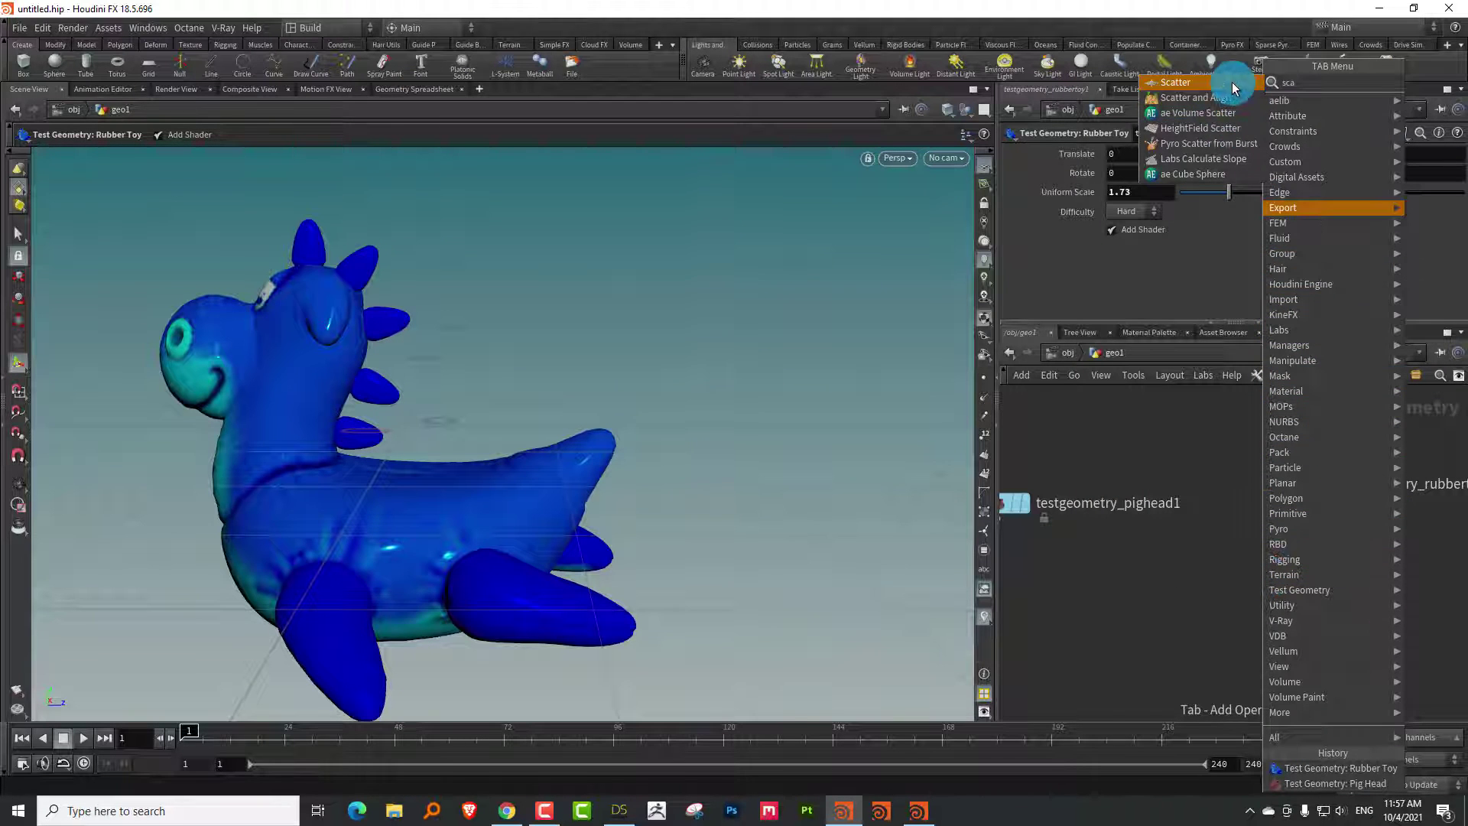
{"action": "left_click", "coordinate": [1234, 83]}
{"action": "left_click", "coordinate": [1296, 575]}
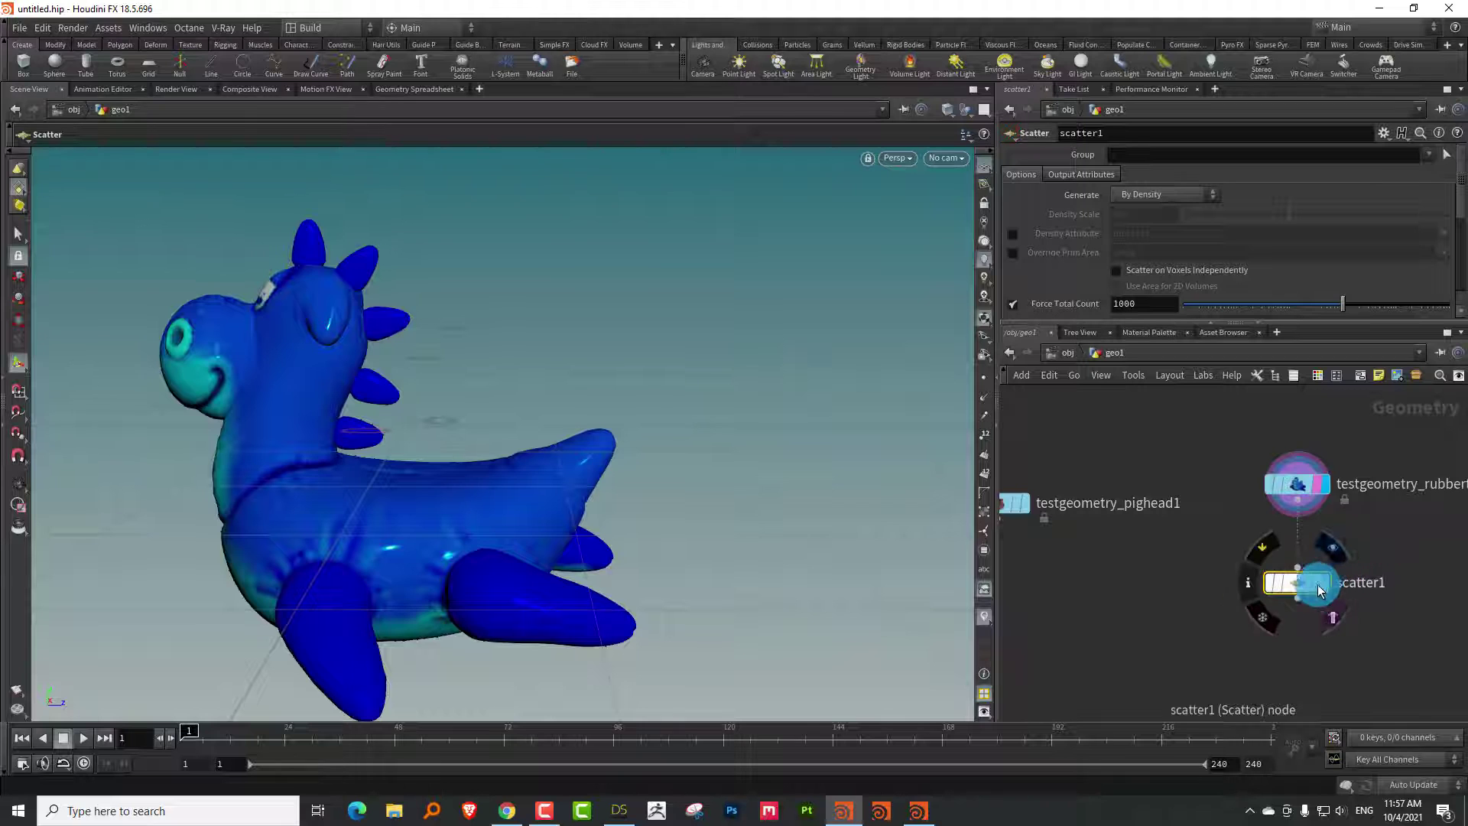
{"action": "left_click", "coordinate": [1319, 590]}
{"action": "double_click", "coordinate": [1120, 304]}
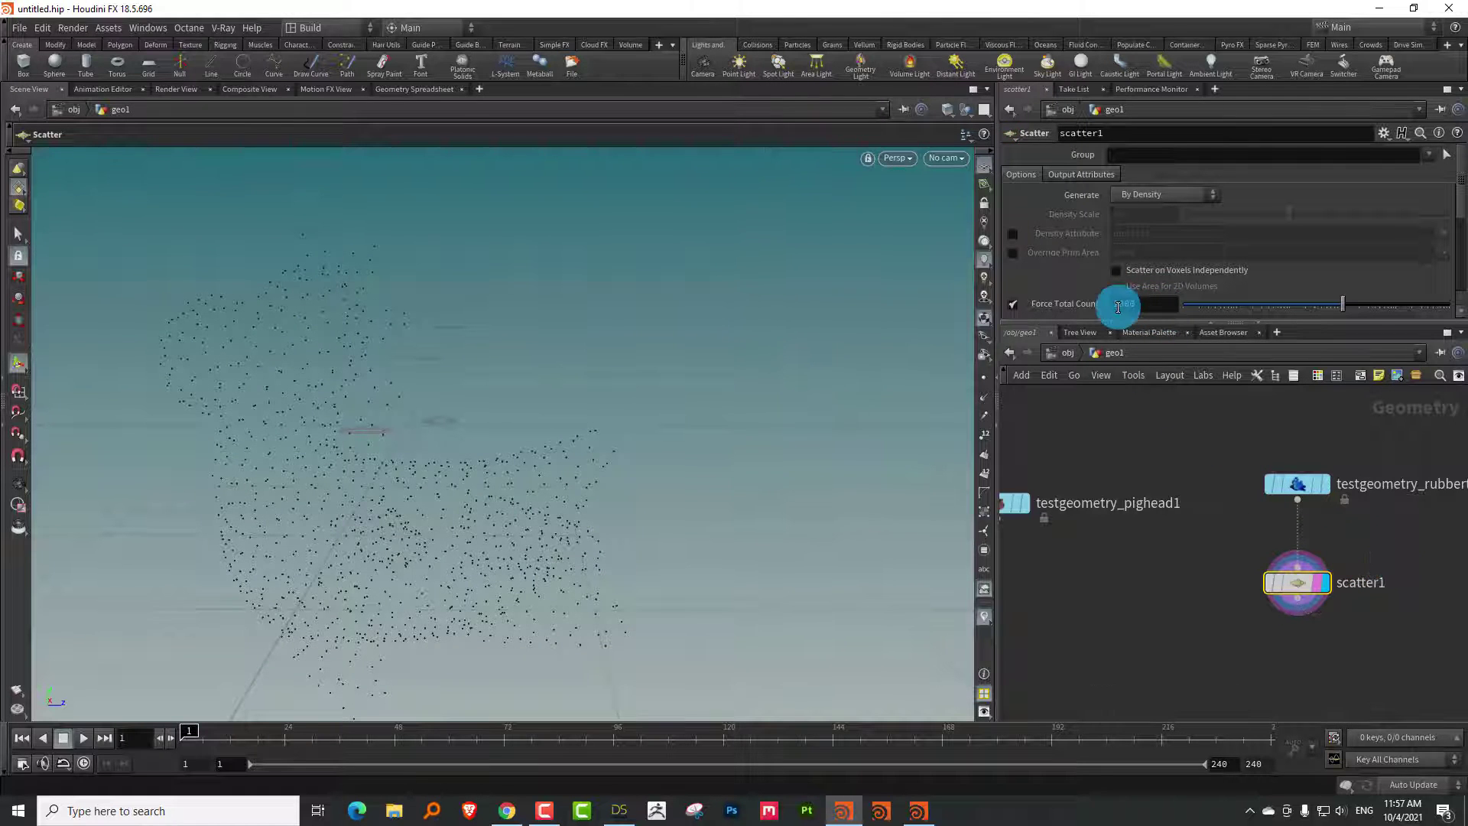
{"action": "left_click_drag", "start_coordinate": [1118, 306], "coordinate": [1075, 319]}
{"action": "key", "text": "Return"}
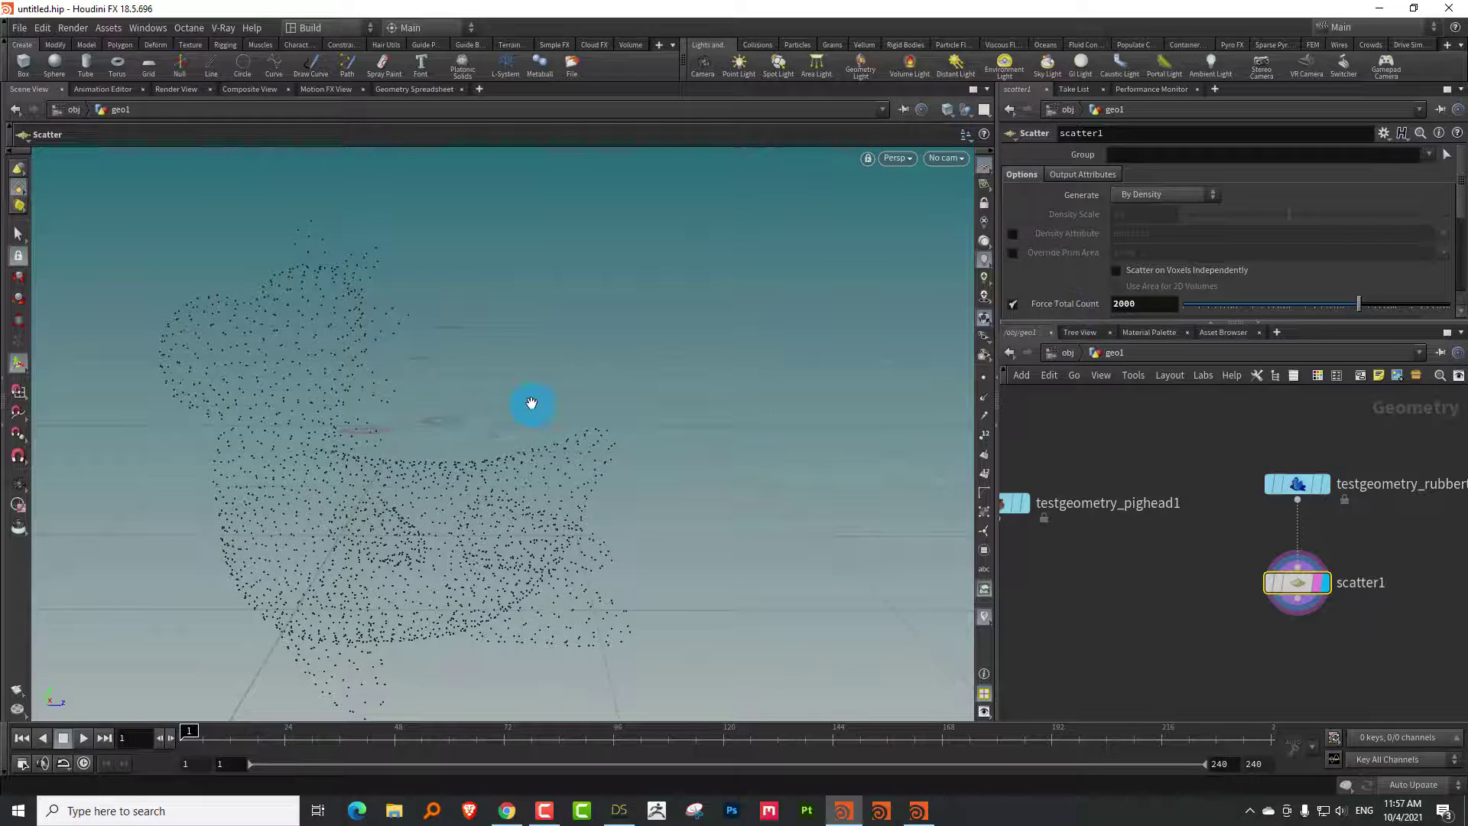
{"action": "key", "text": "Escape"}
{"action": "left_click_drag", "start_coordinate": [524, 403], "coordinate": [889, 419]}
{"action": "key", "text": "Return"}
{"action": "middle_click_drag", "start_coordinate": [1087, 558], "coordinate": [1189, 484]}
{"action": "scroll", "coordinate": [1190, 485], "scroll_direction": "down", "scroll_amount": 2}
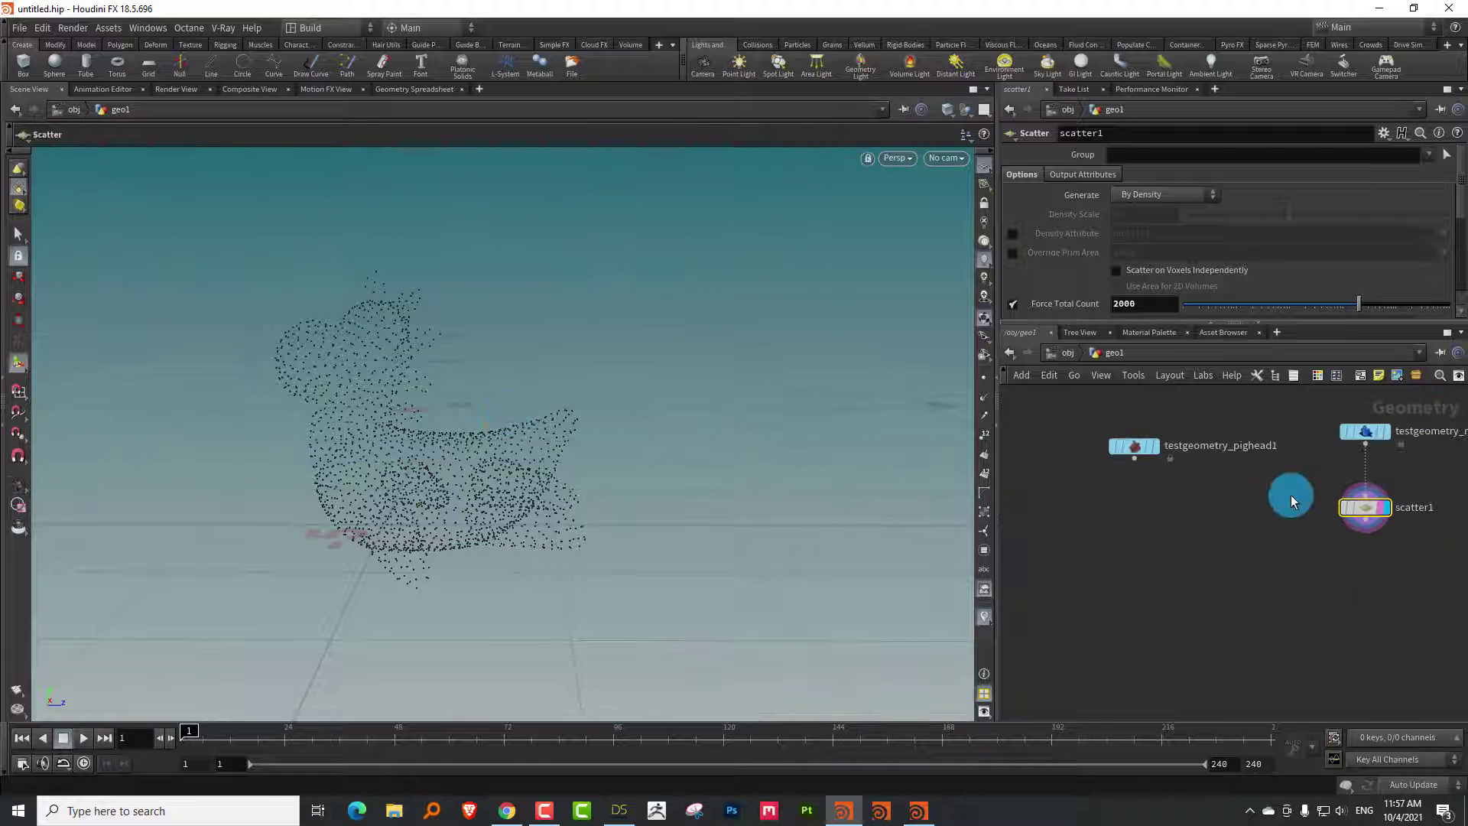
Duplicate scatter1 as scatter2 on the pig head, linking its count to ch("../scatter1/npts")
{"action": "key", "text": "ctrl+c"}
{"action": "key", "text": "ctrl+v"}
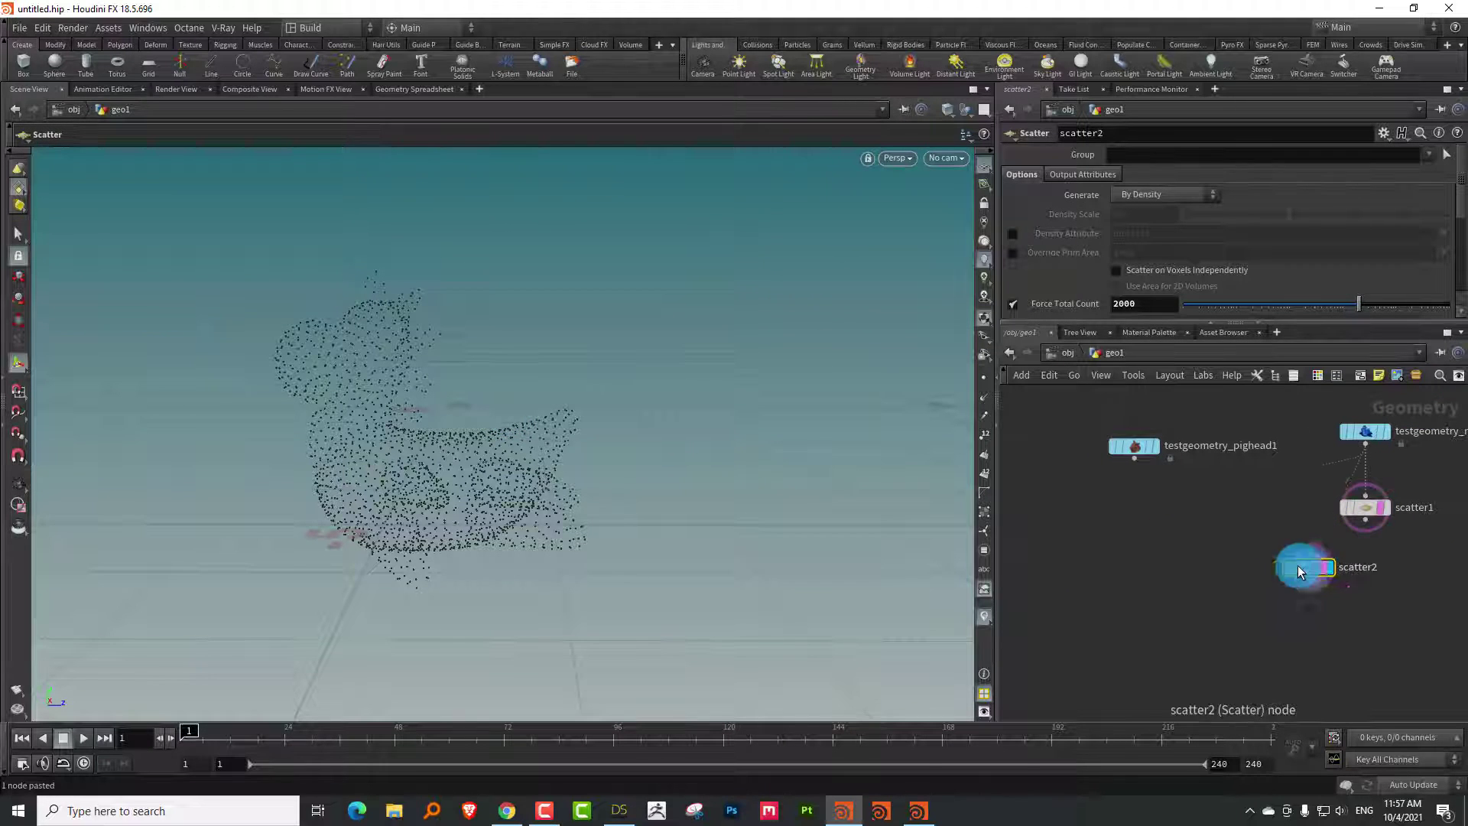
{"action": "left_click_drag", "start_coordinate": [1297, 566], "coordinate": [1156, 526]}
{"action": "left_click", "coordinate": [1157, 526]}
{"action": "left_click", "coordinate": [1364, 508]}
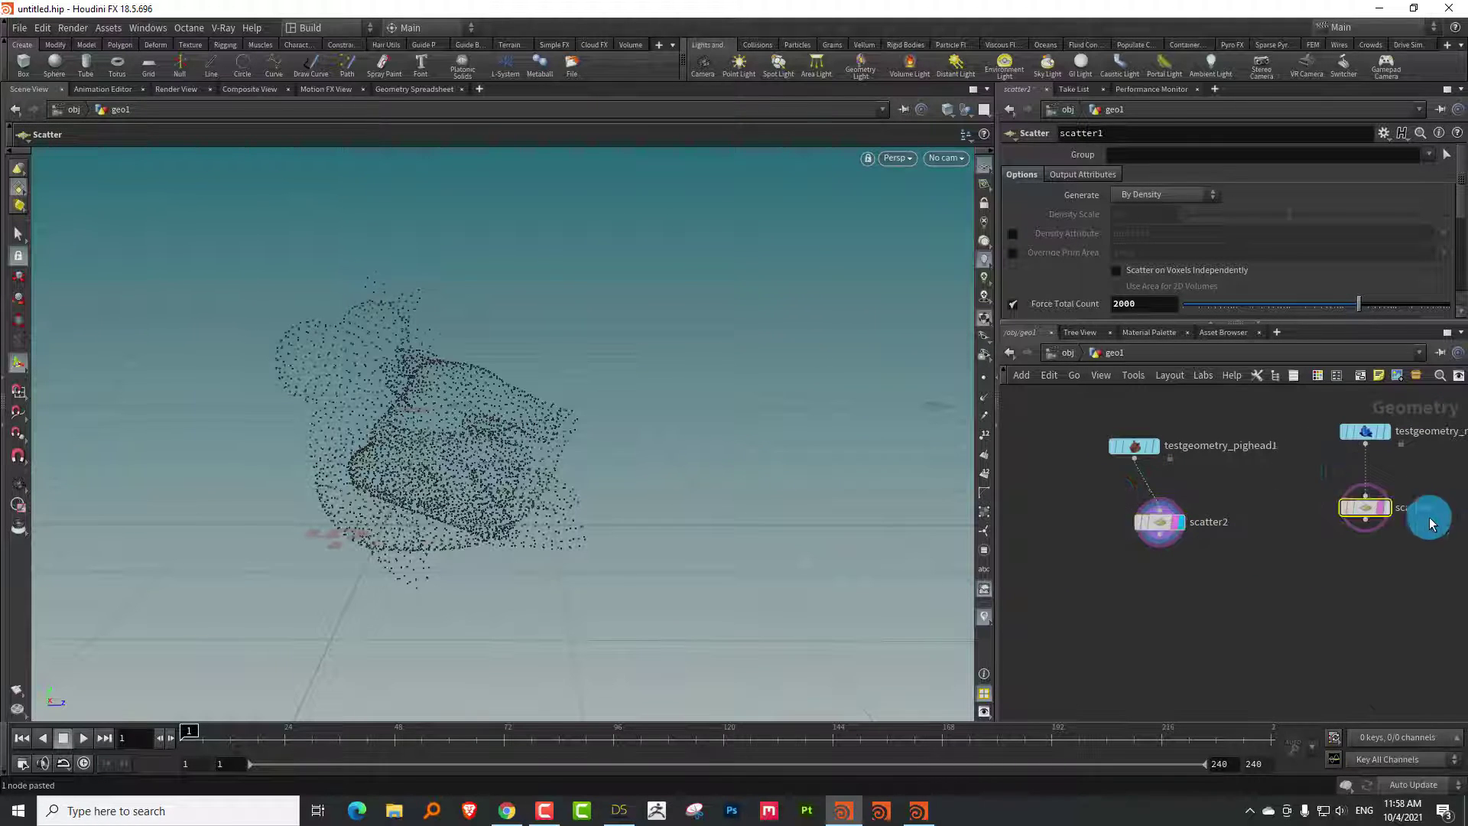
{"action": "right_click", "coordinate": [1153, 303]}
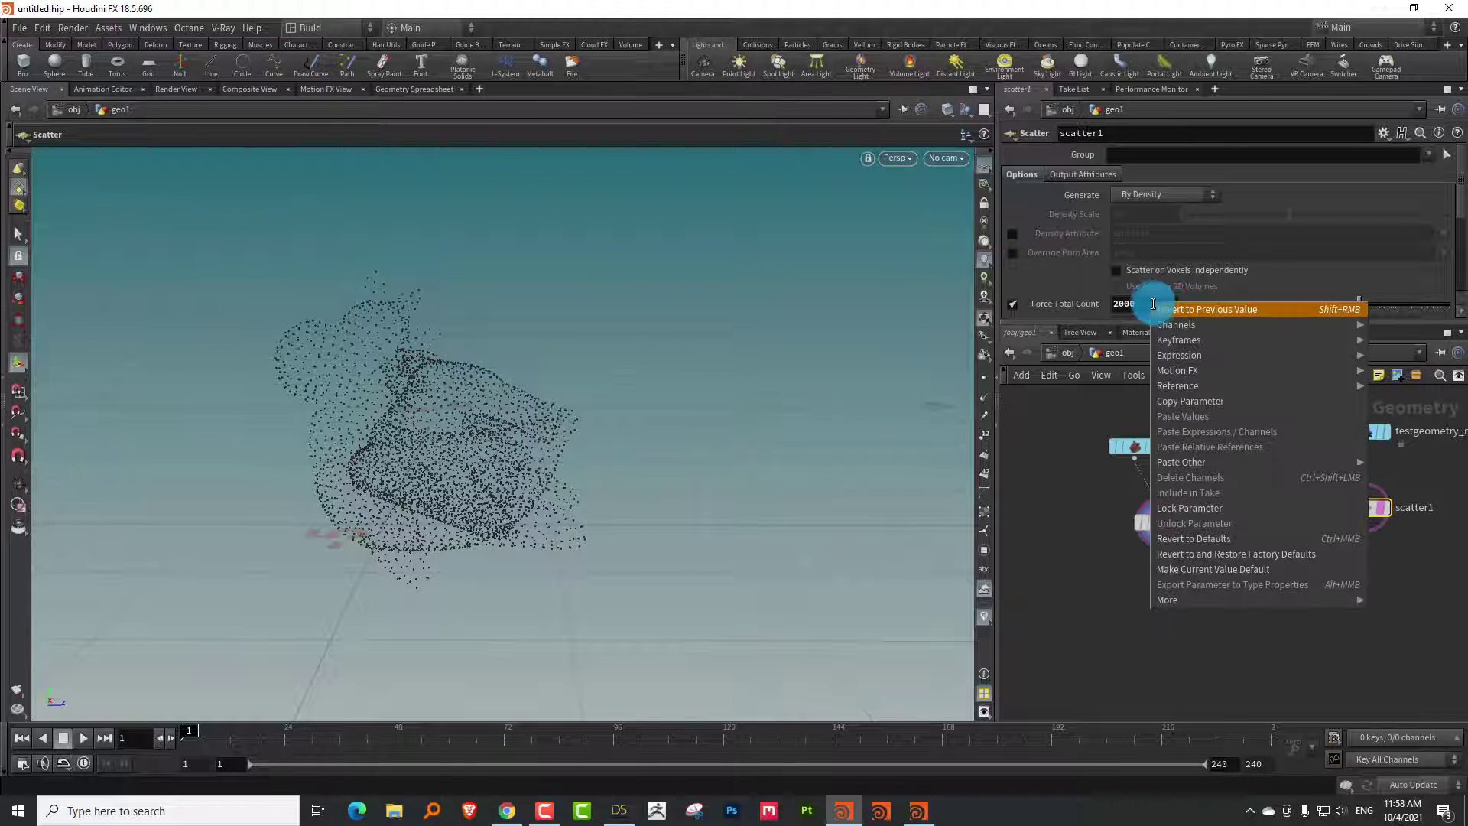
{"action": "left_click", "coordinate": [1190, 401]}
{"action": "left_click", "coordinate": [1159, 521]}
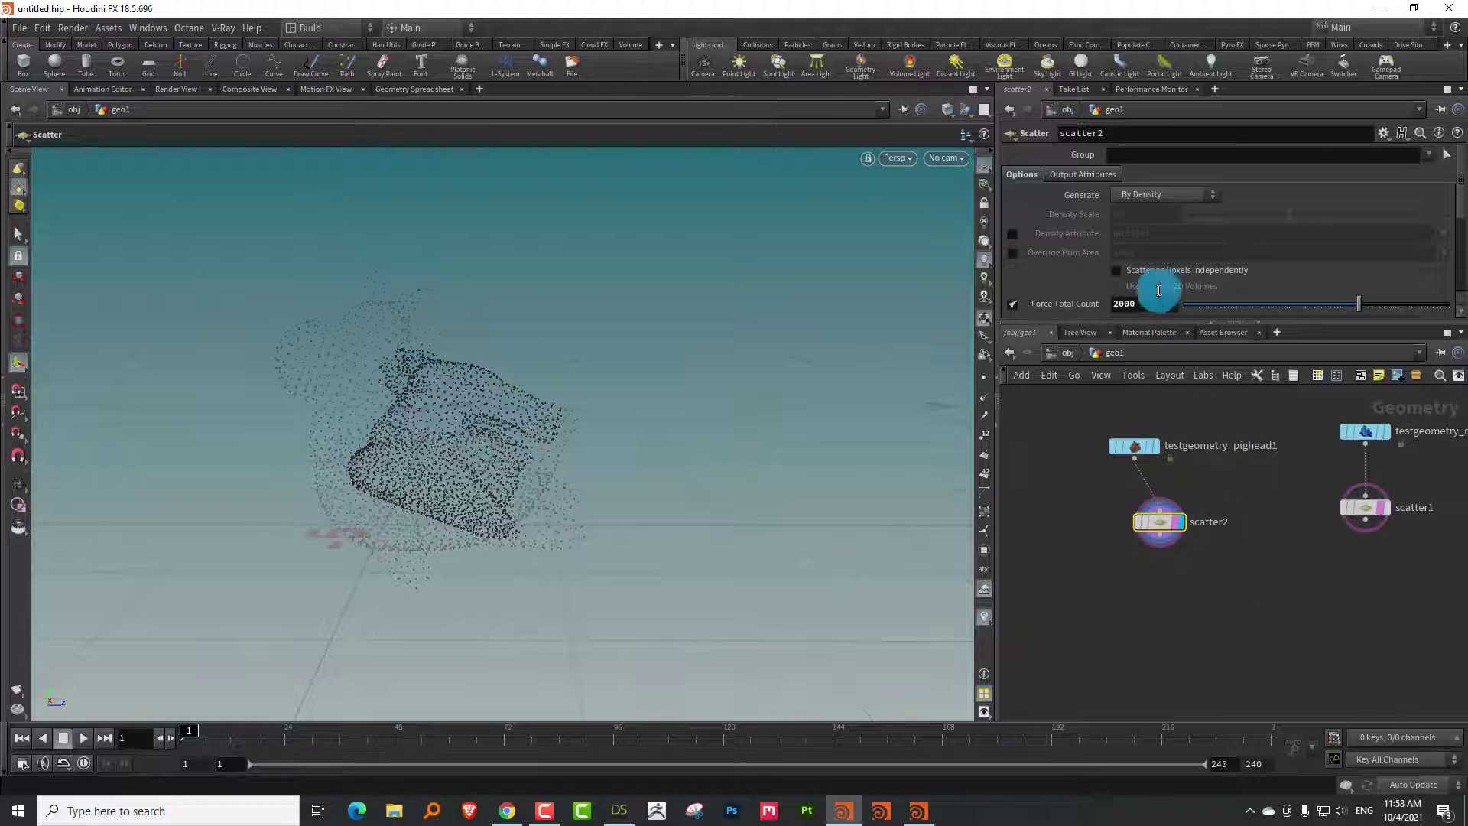
{"action": "right_click", "coordinate": [1143, 302]}
{"action": "left_click", "coordinate": [1218, 437]}
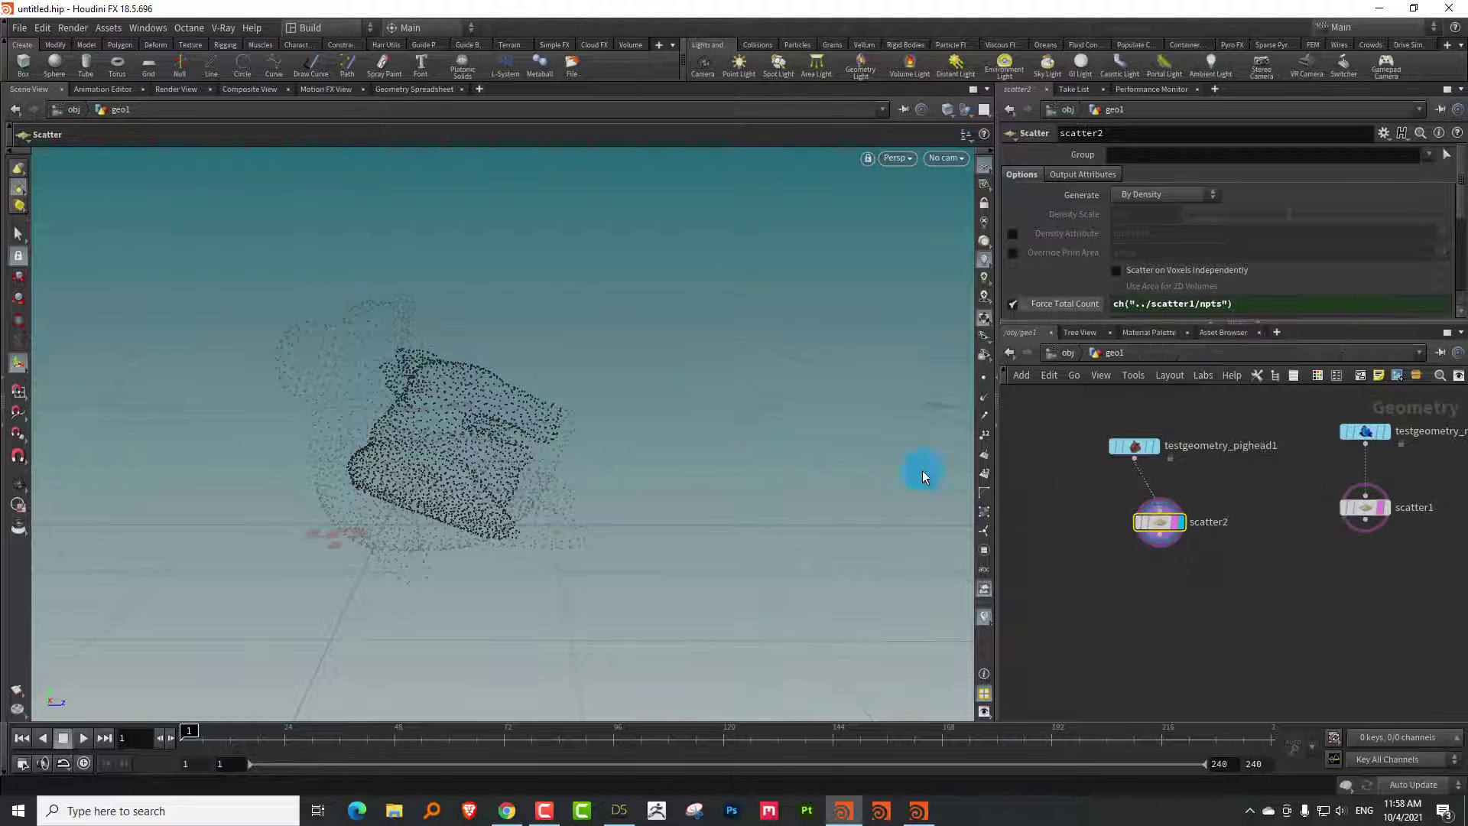
Display scatter1's rubber-toy point cloud and tumble the viewport around it
{"action": "left_click", "coordinate": [1364, 507]}
{"action": "left_click_drag", "start_coordinate": [855, 444], "coordinate": [581, 428]}
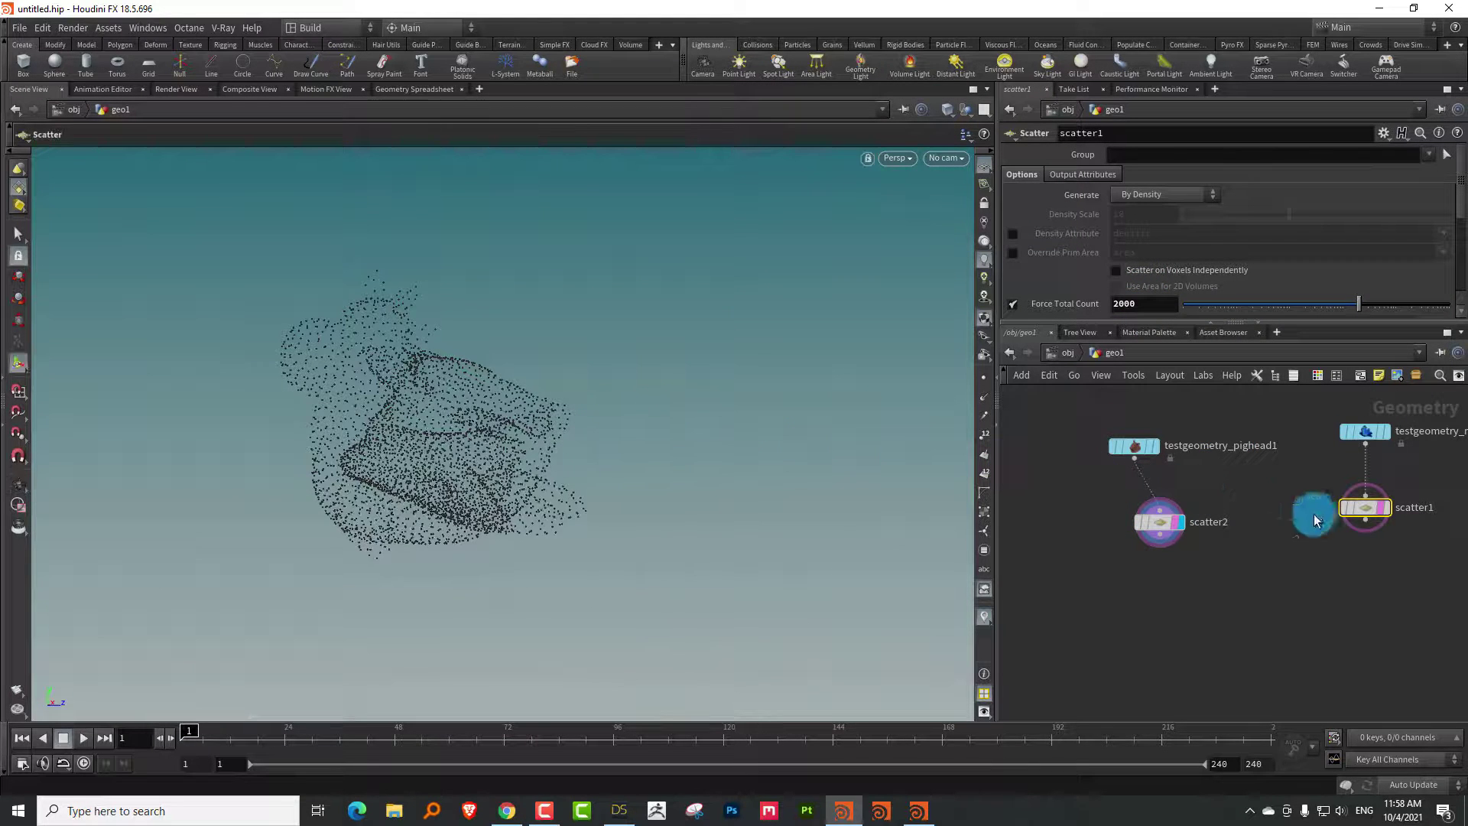
{"action": "left_click", "coordinate": [1384, 506]}
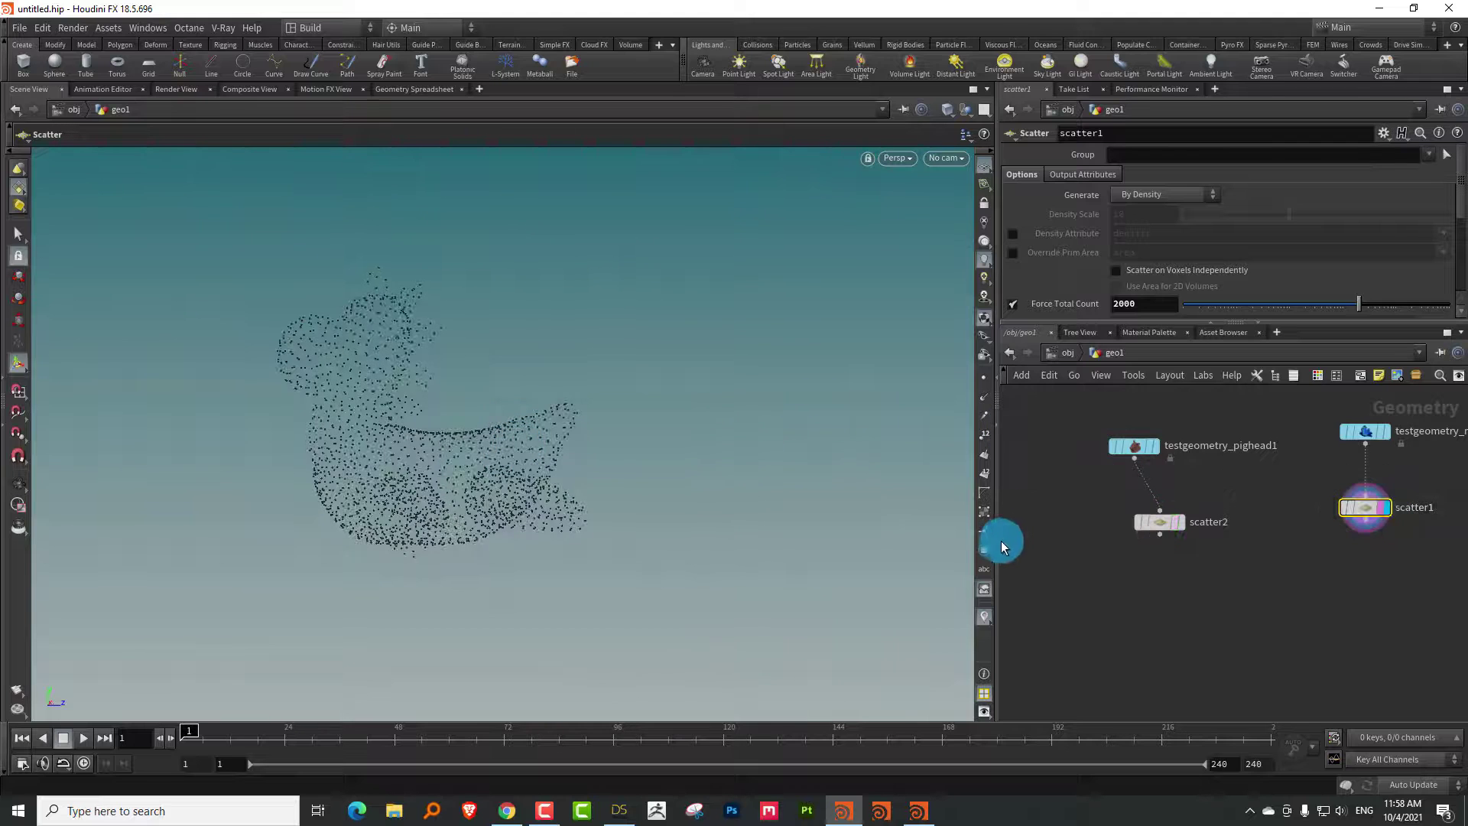
{"action": "left_click_drag", "start_coordinate": [1002, 545], "coordinate": [766, 527]}
{"action": "key", "text": "Escape"}
{"action": "left_click_drag", "start_coordinate": [514, 408], "coordinate": [309, 470]}
{"action": "key", "text": "Return"}
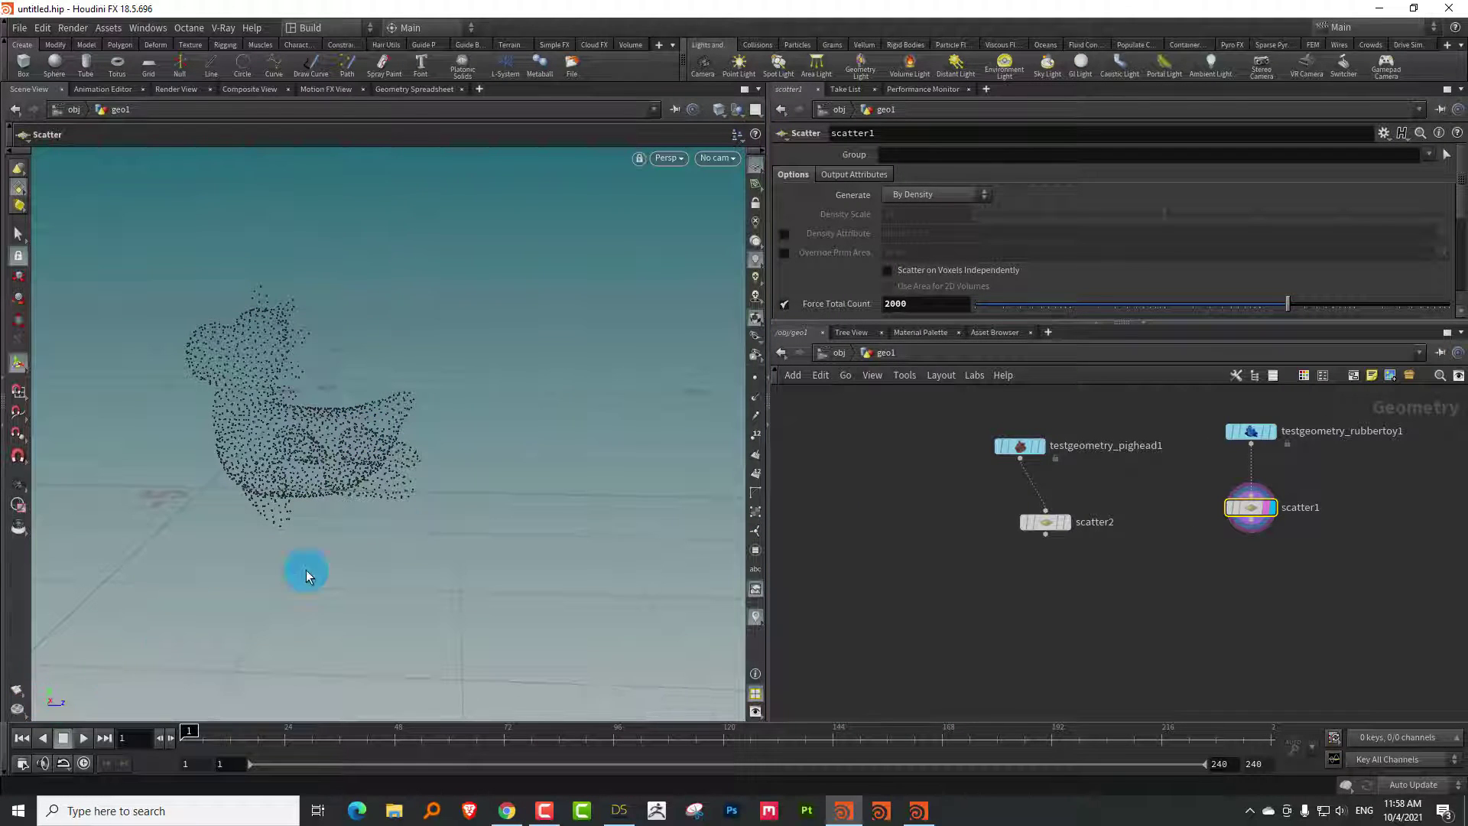
{"action": "key", "text": "Tab"}
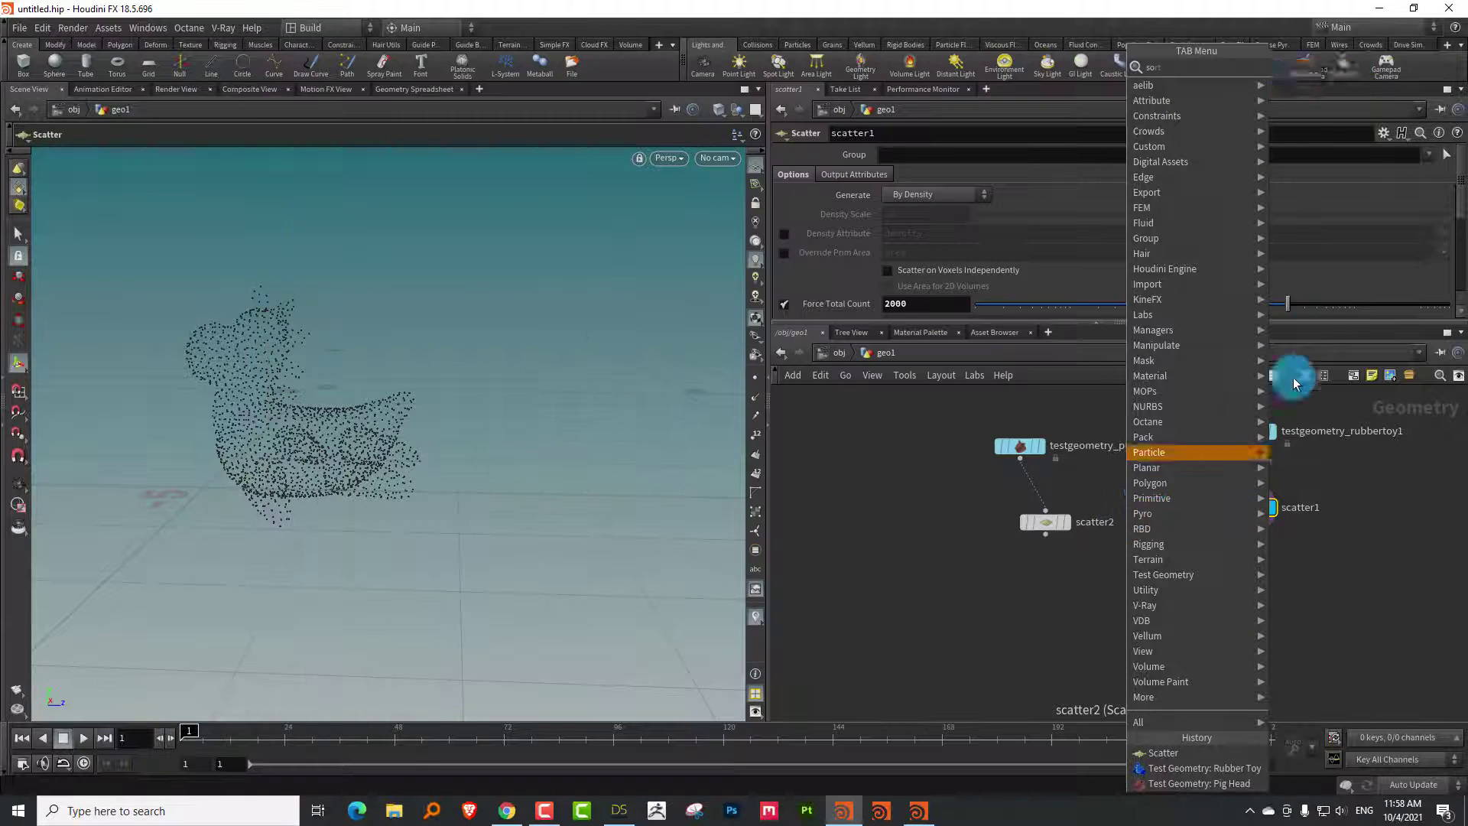
Add sort1 below scatter1 with Point Sort set to By Z
{"action": "type", "text": "sort"}
{"action": "key", "text": "Return"}
{"action": "left_click", "coordinate": [1250, 600]}
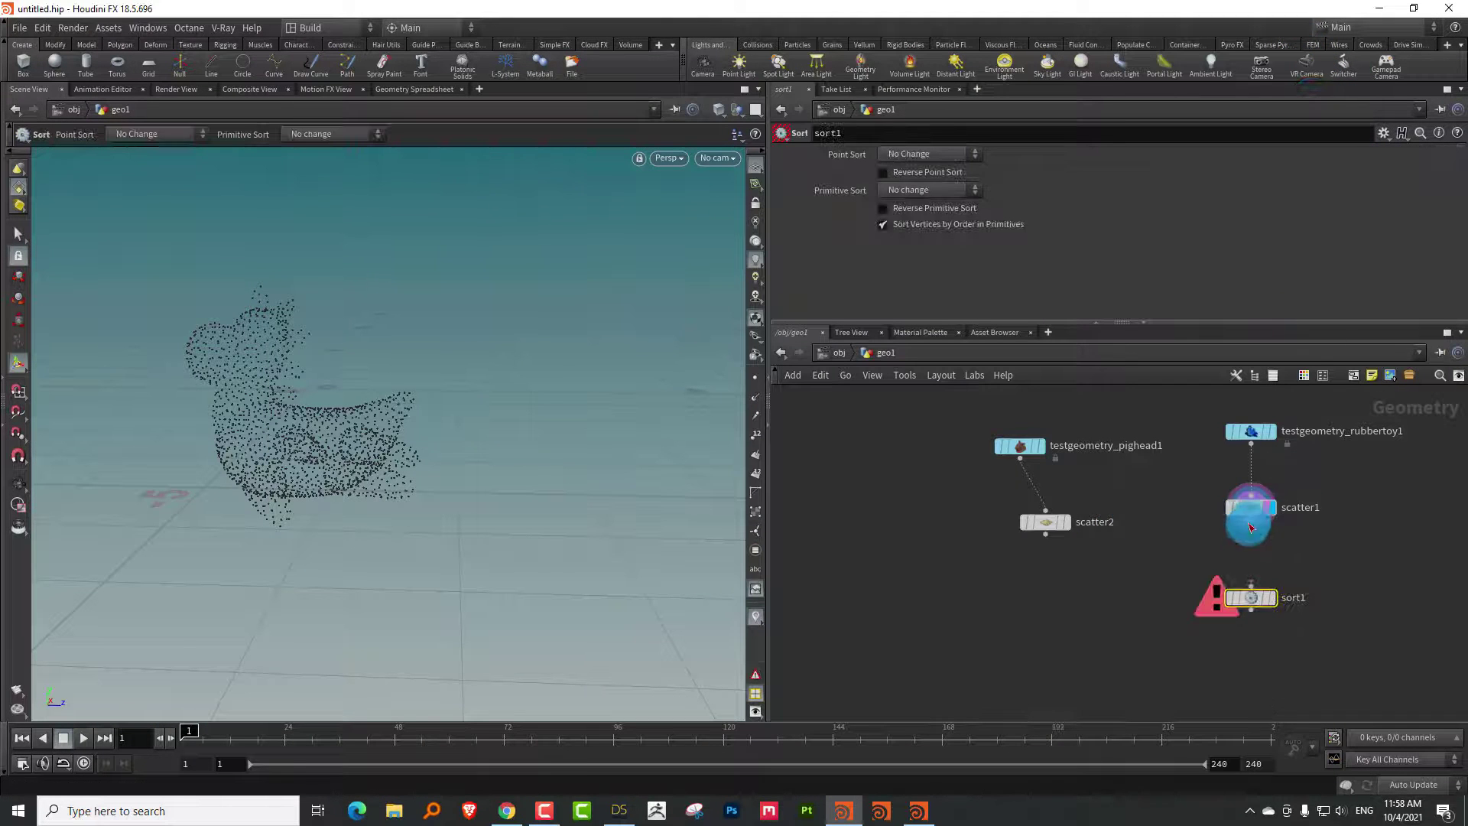
{"action": "left_click_drag", "start_coordinate": [1250, 526], "coordinate": [1274, 598]}
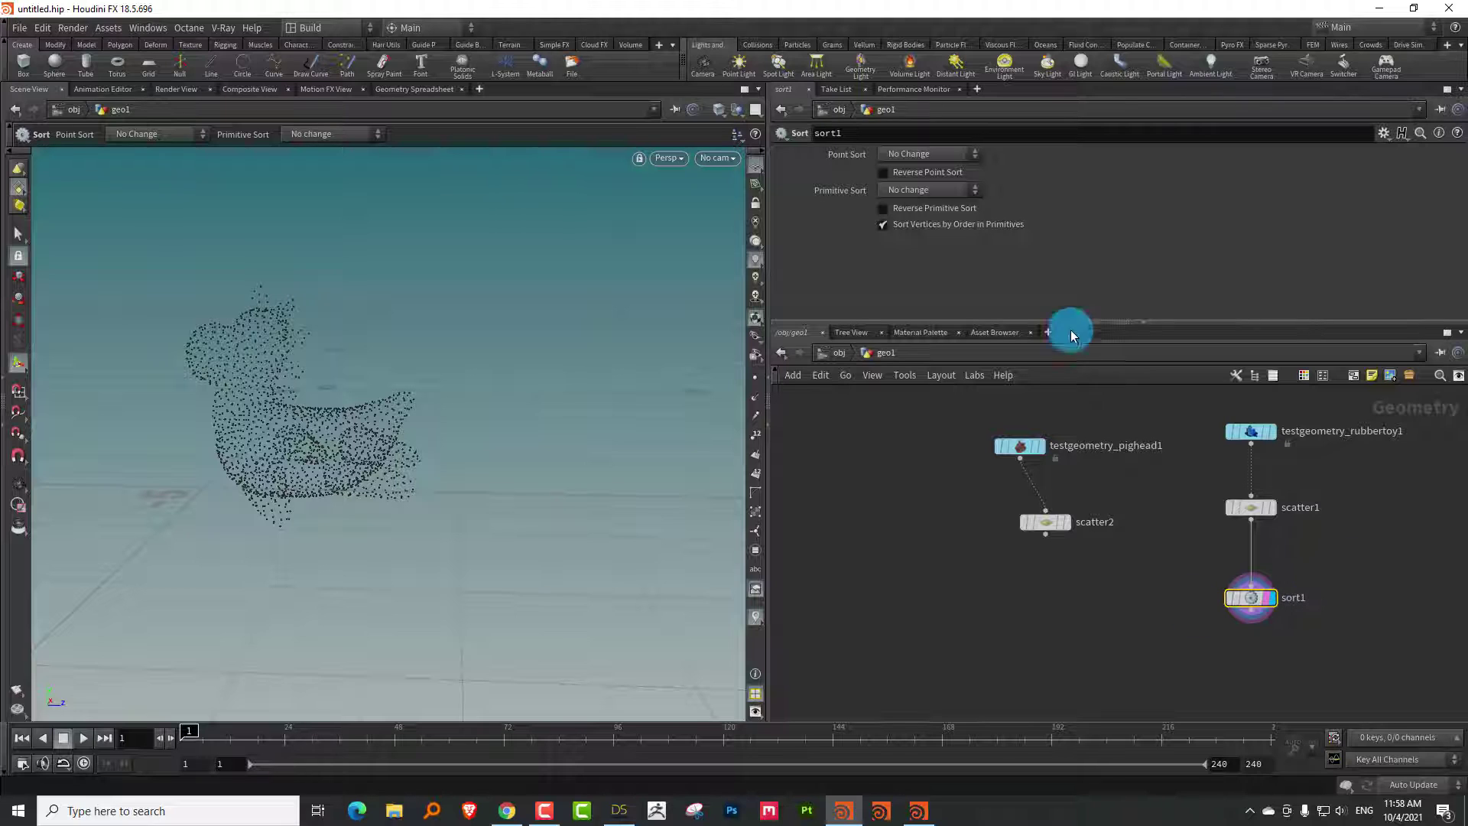
{"action": "left_click", "coordinate": [931, 153]}
{"action": "left_click", "coordinate": [929, 232]}
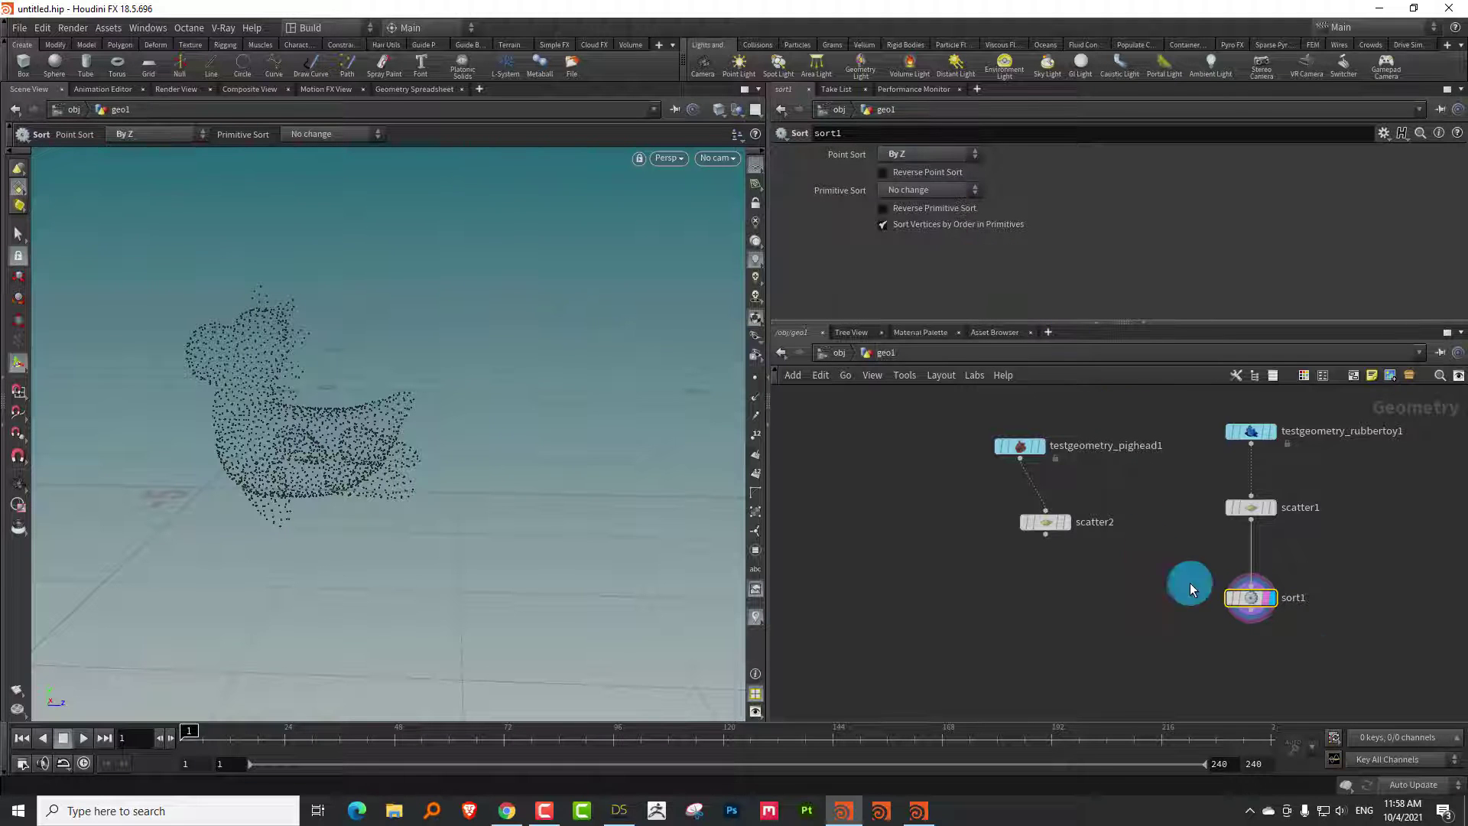
Duplicate sort1 as sort2 under scatter2 and scale the pig head up to 1.52
{"action": "key", "text": "ctrl+c"}
{"action": "key", "text": "ctrl+v"}
{"action": "left_click_drag", "start_coordinate": [1293, 654], "coordinate": [1036, 589]}
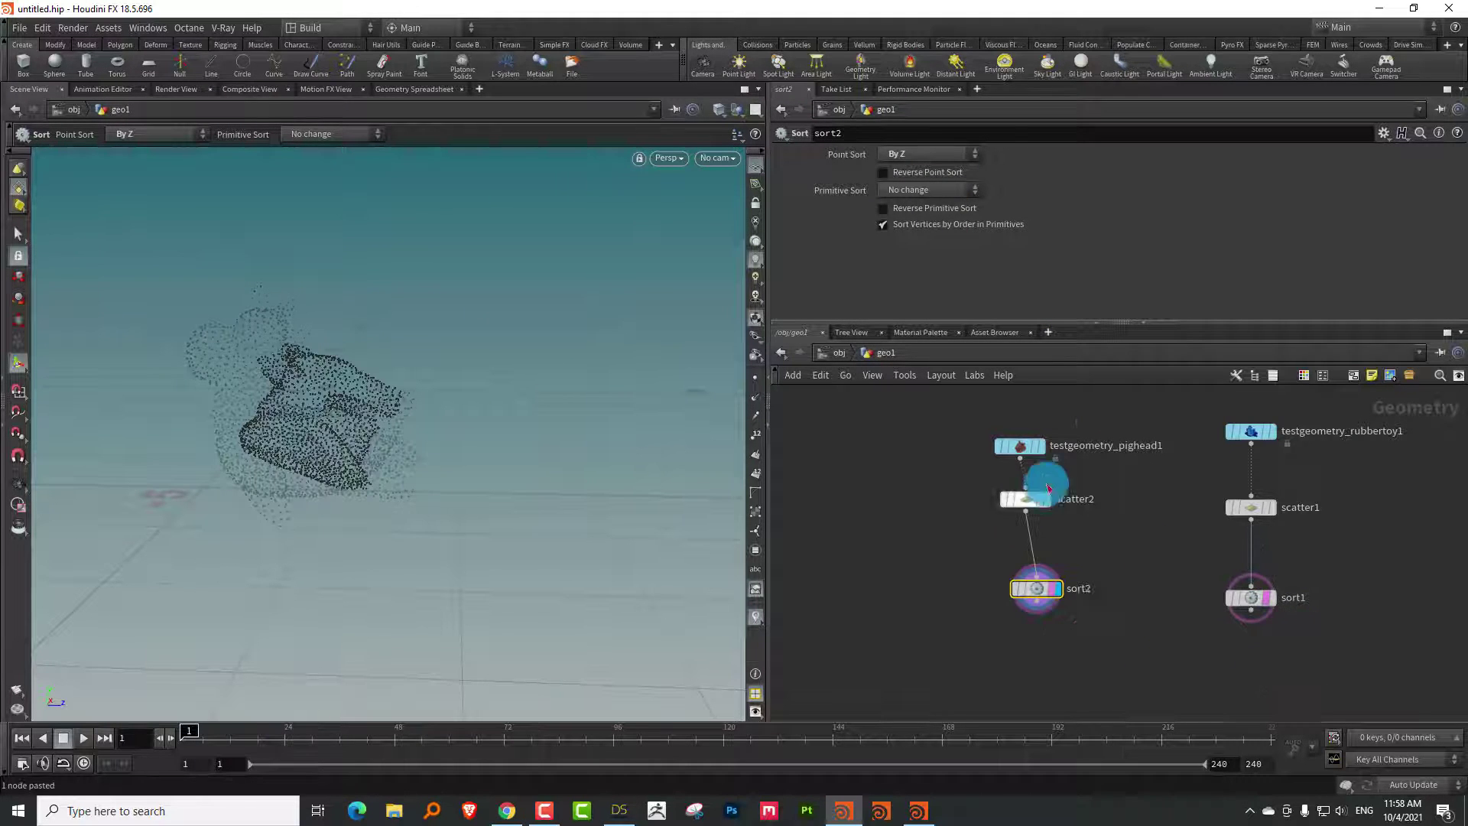
{"action": "left_click", "coordinate": [1020, 446]}
{"action": "left_click_drag", "start_coordinate": [1026, 192], "coordinate": [1047, 193]}
{"action": "left_click", "coordinate": [1066, 589]}
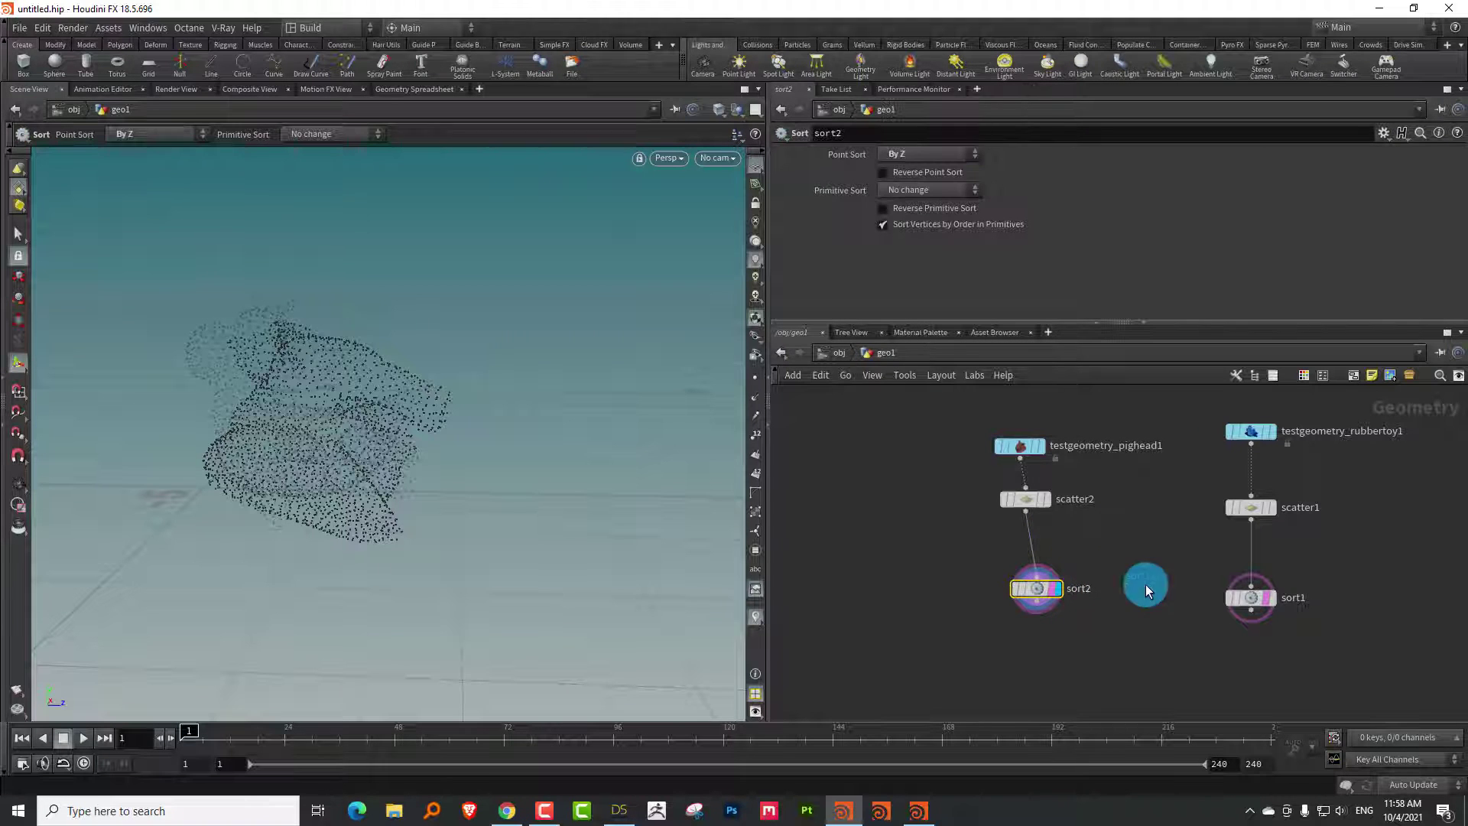
Display sort1, auto-lay out the network, and place the pig head chain beside the toy chain
{"action": "left_click_drag", "start_coordinate": [1261, 603], "coordinate": [1249, 583]}
{"action": "left_click", "coordinate": [1258, 575]}
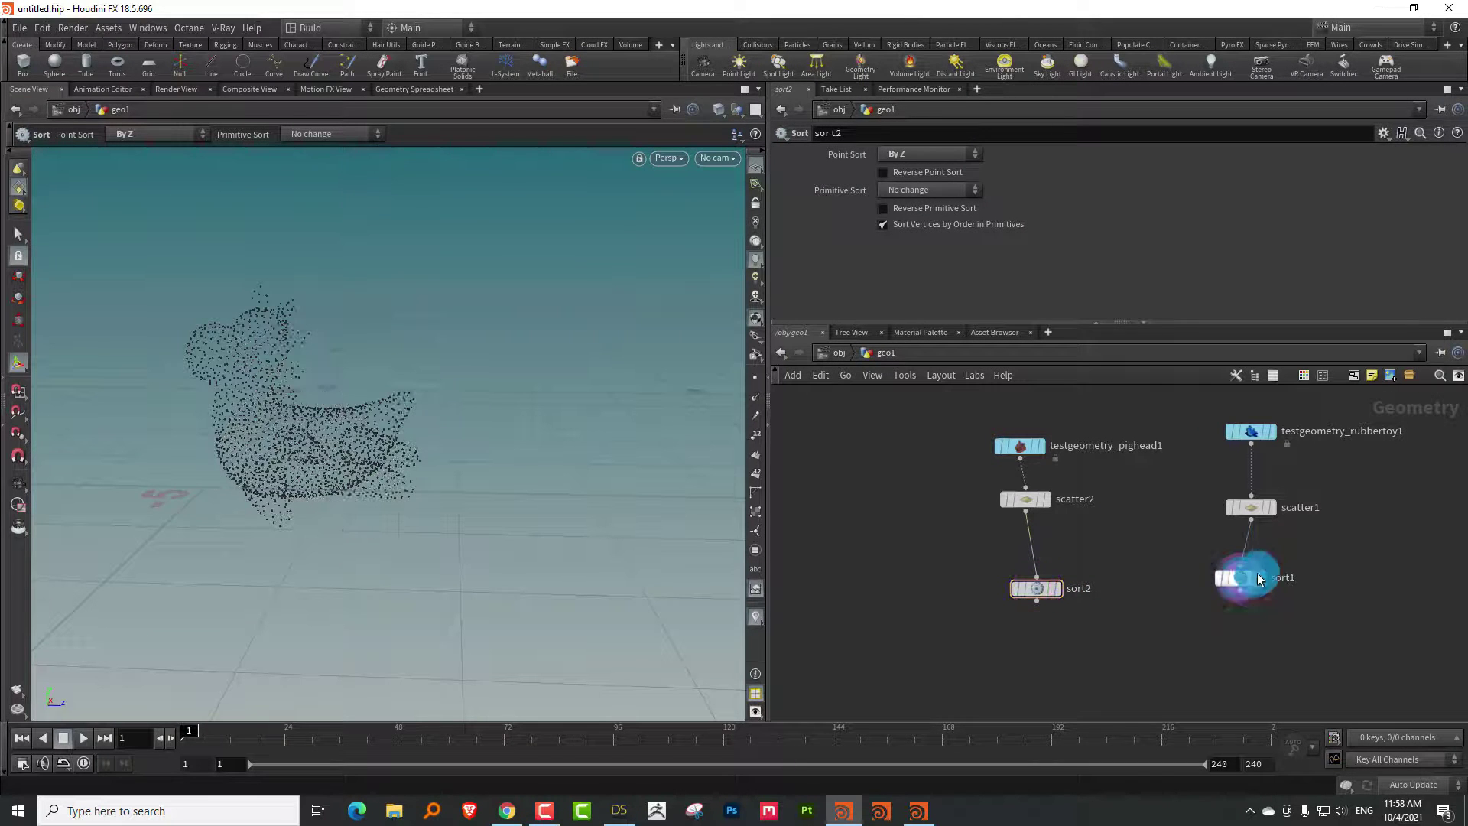
{"action": "left_click", "coordinate": [1247, 577]}
{"action": "middle_click_drag", "start_coordinate": [1325, 514], "coordinate": [1213, 535]}
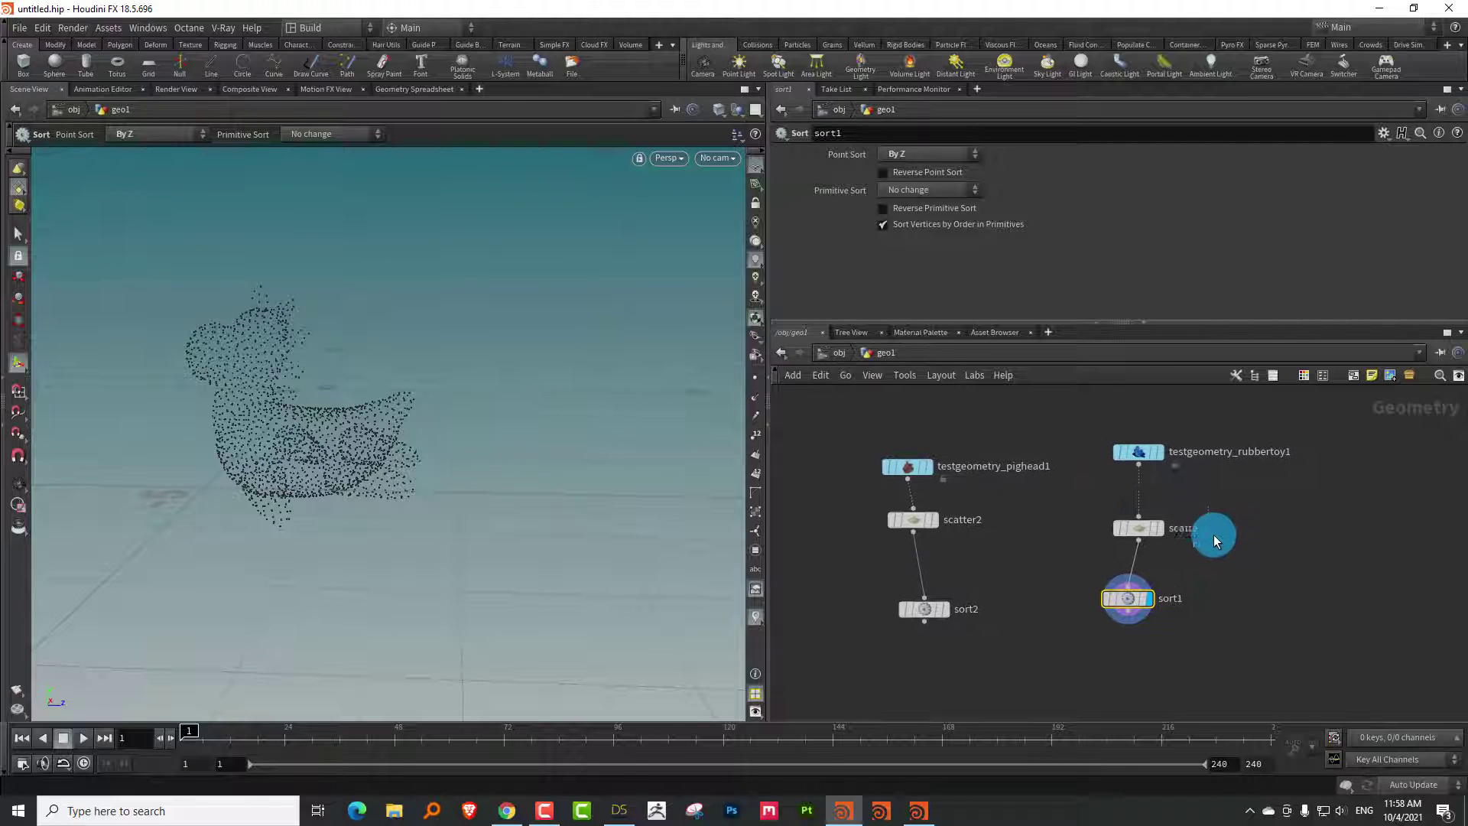
{"action": "key", "text": "l"}
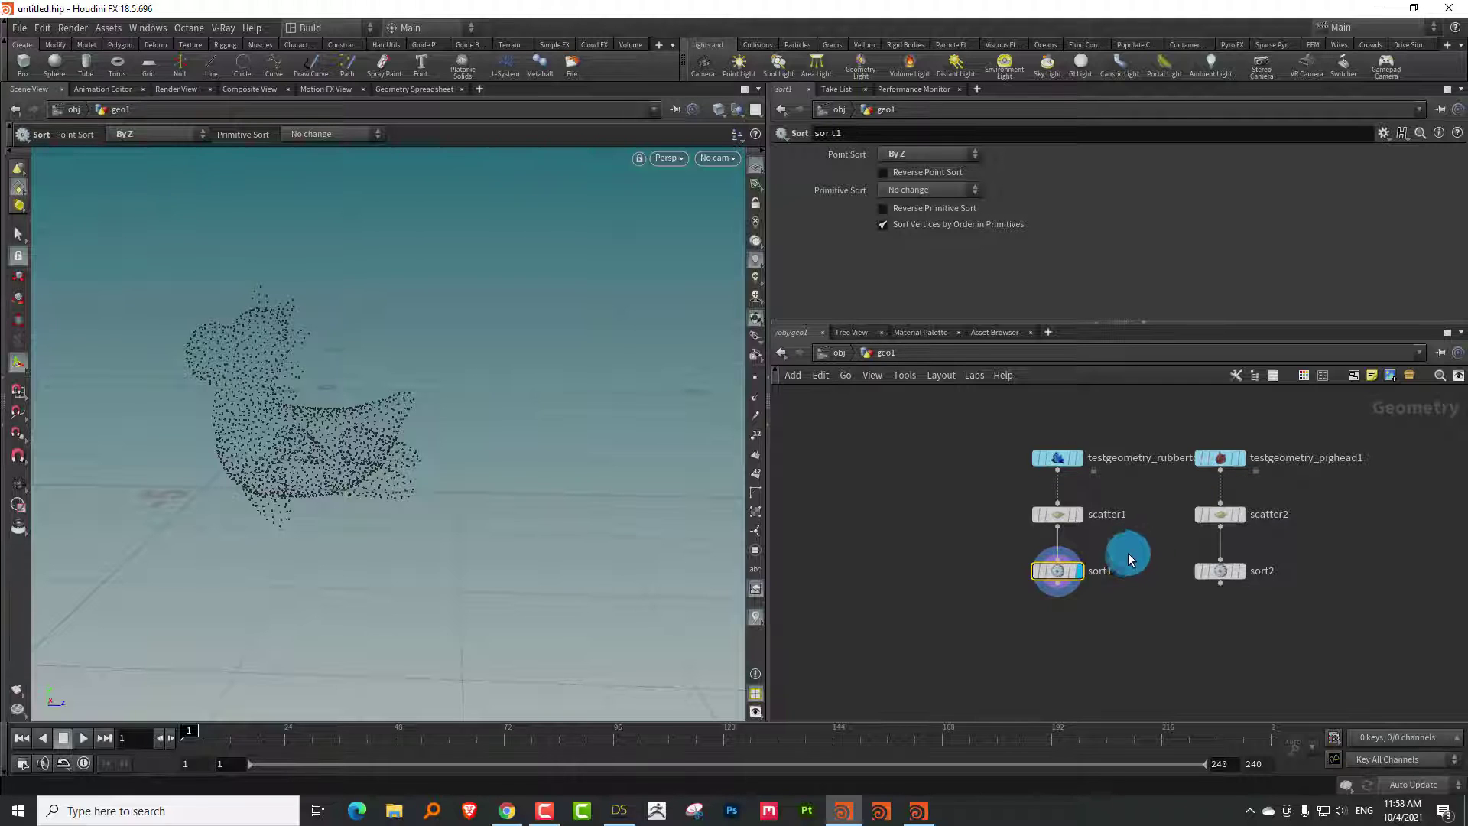
{"action": "middle_click_drag", "start_coordinate": [1142, 543], "coordinate": [1100, 549]}
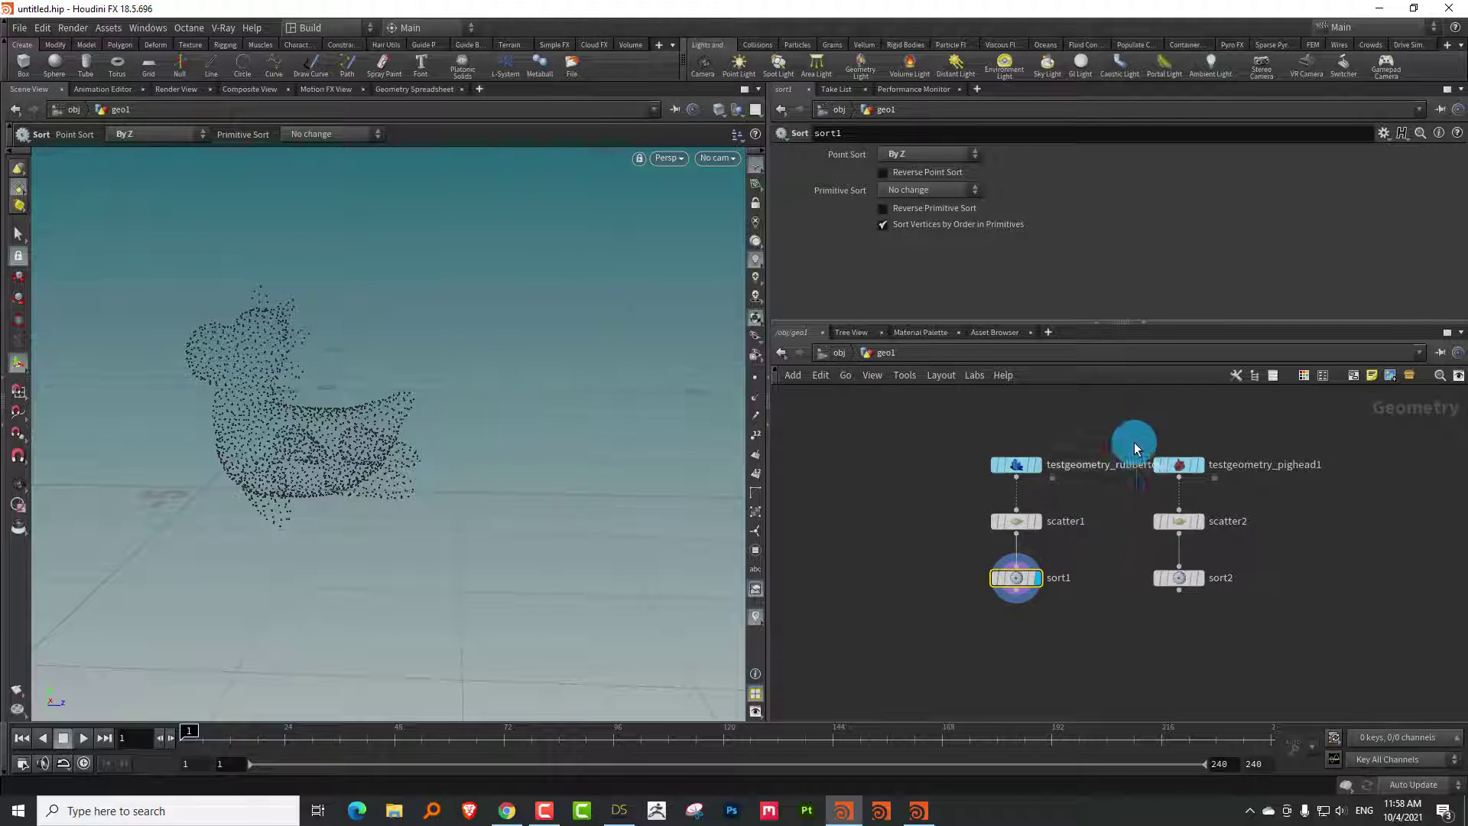
{"action": "left_click_drag", "start_coordinate": [1131, 439], "coordinate": [1281, 523]}
{"action": "left_click", "coordinate": [1157, 563]}
{"action": "middle_click_drag", "start_coordinate": [1157, 563], "coordinate": [1090, 495]}
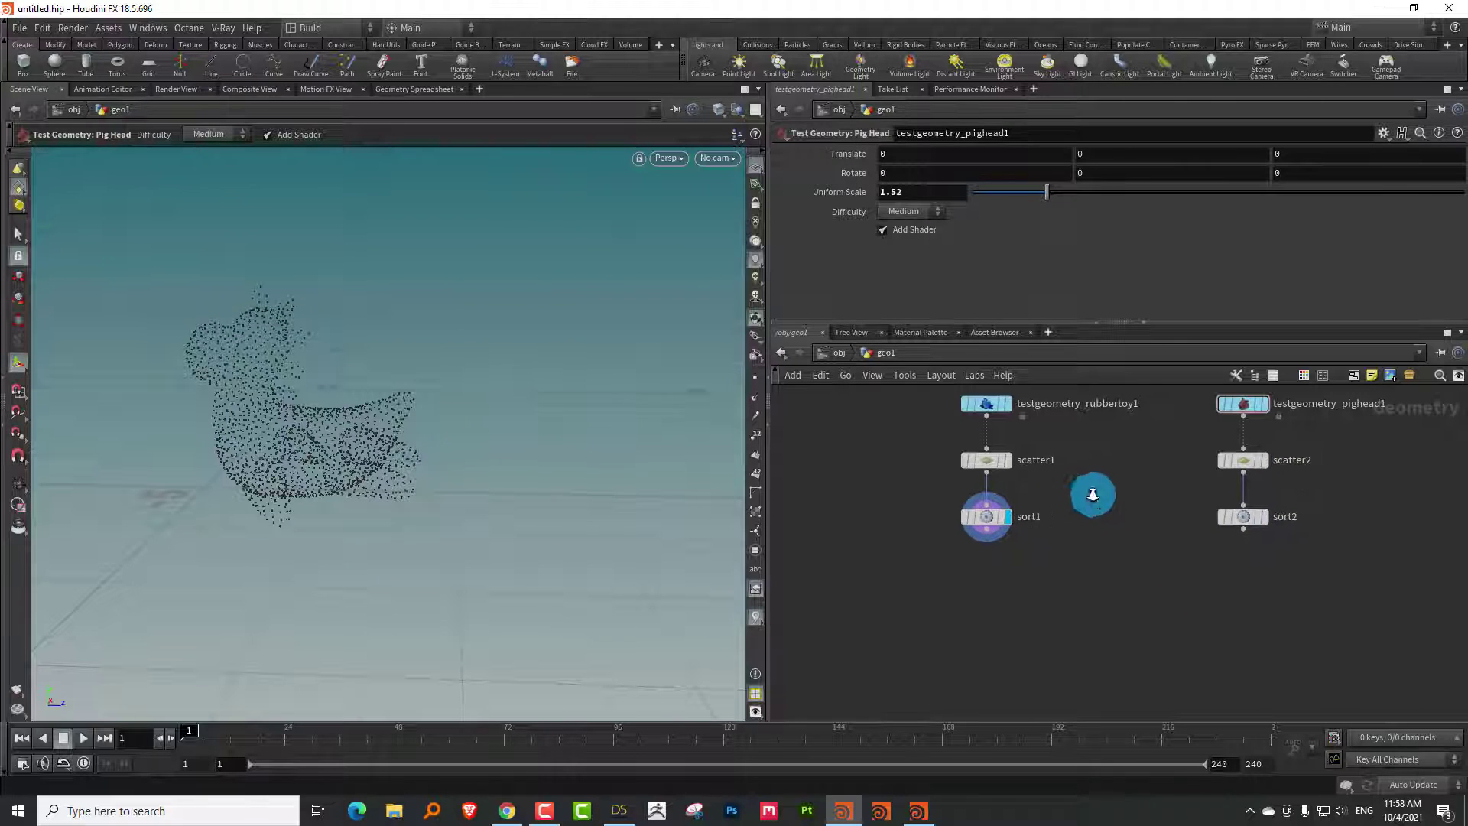
{"action": "scroll", "coordinate": [1022, 451], "scroll_direction": "up", "scroll_amount": 3}
{"action": "key", "text": "Tab"}
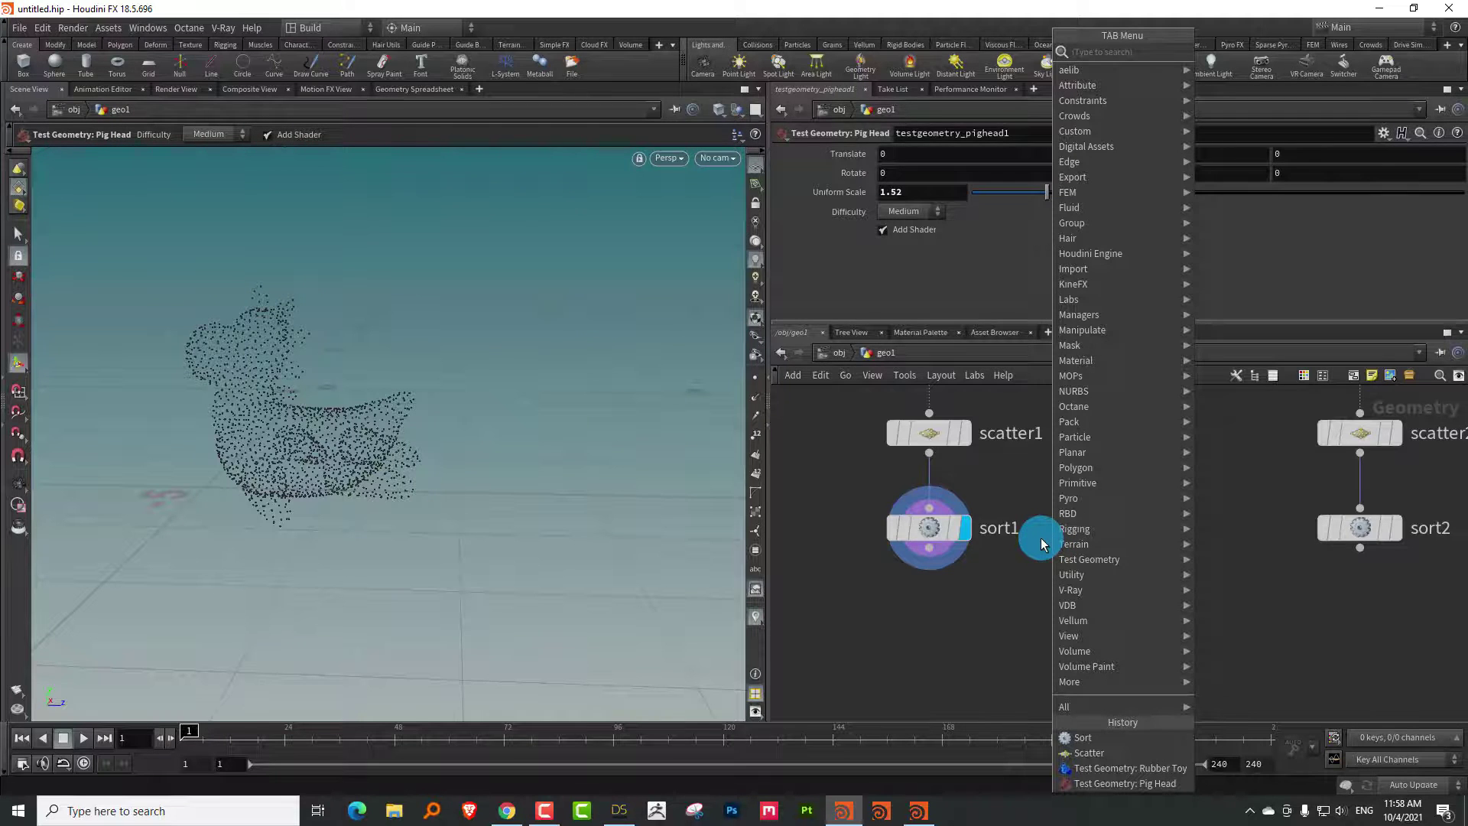
Add attribadjustvector1 below sort1, display it, and target Point attribute P
{"action": "type", "text": "vect"}
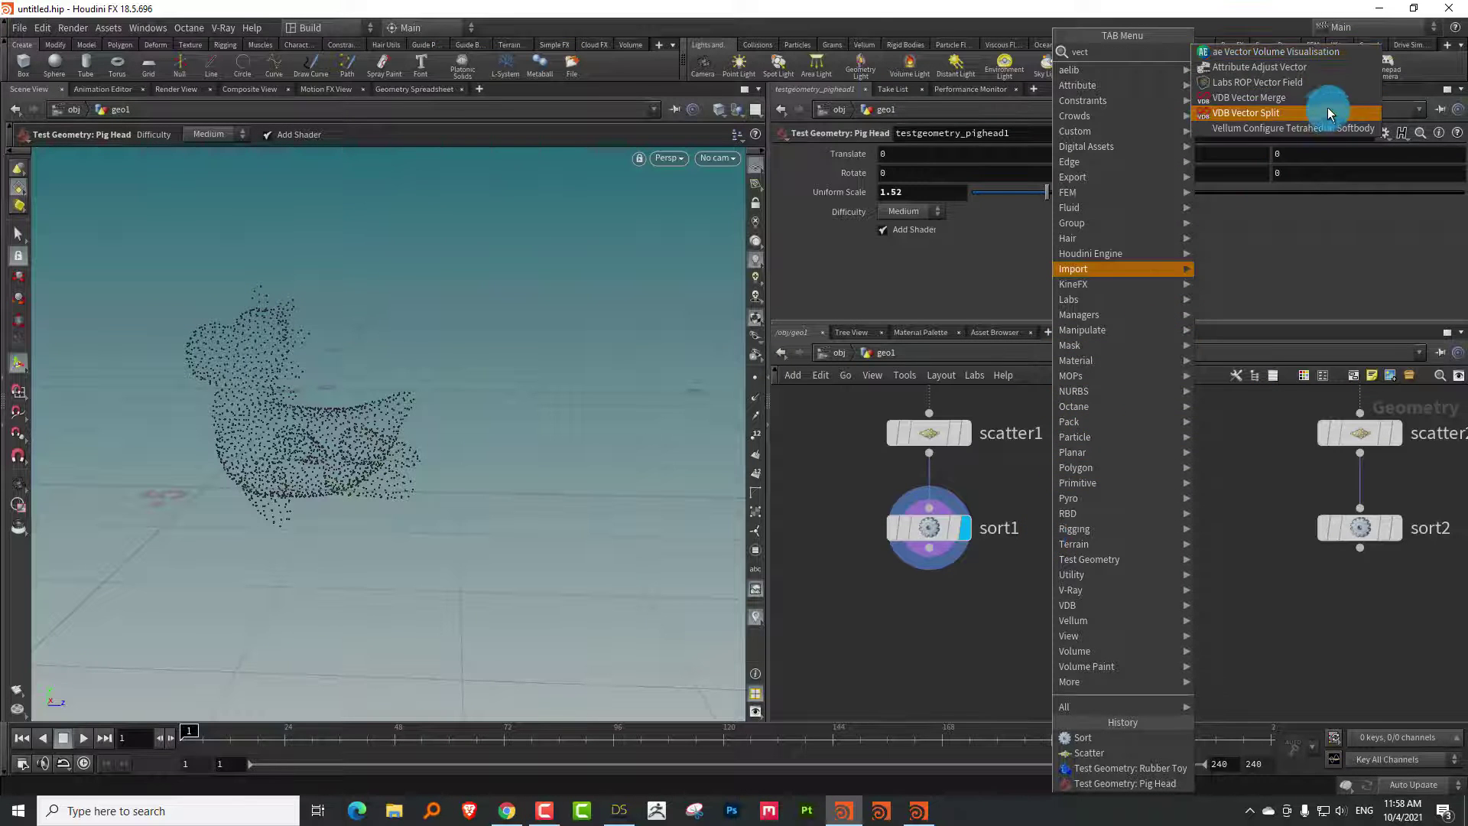
{"action": "left_click", "coordinate": [1283, 67]}
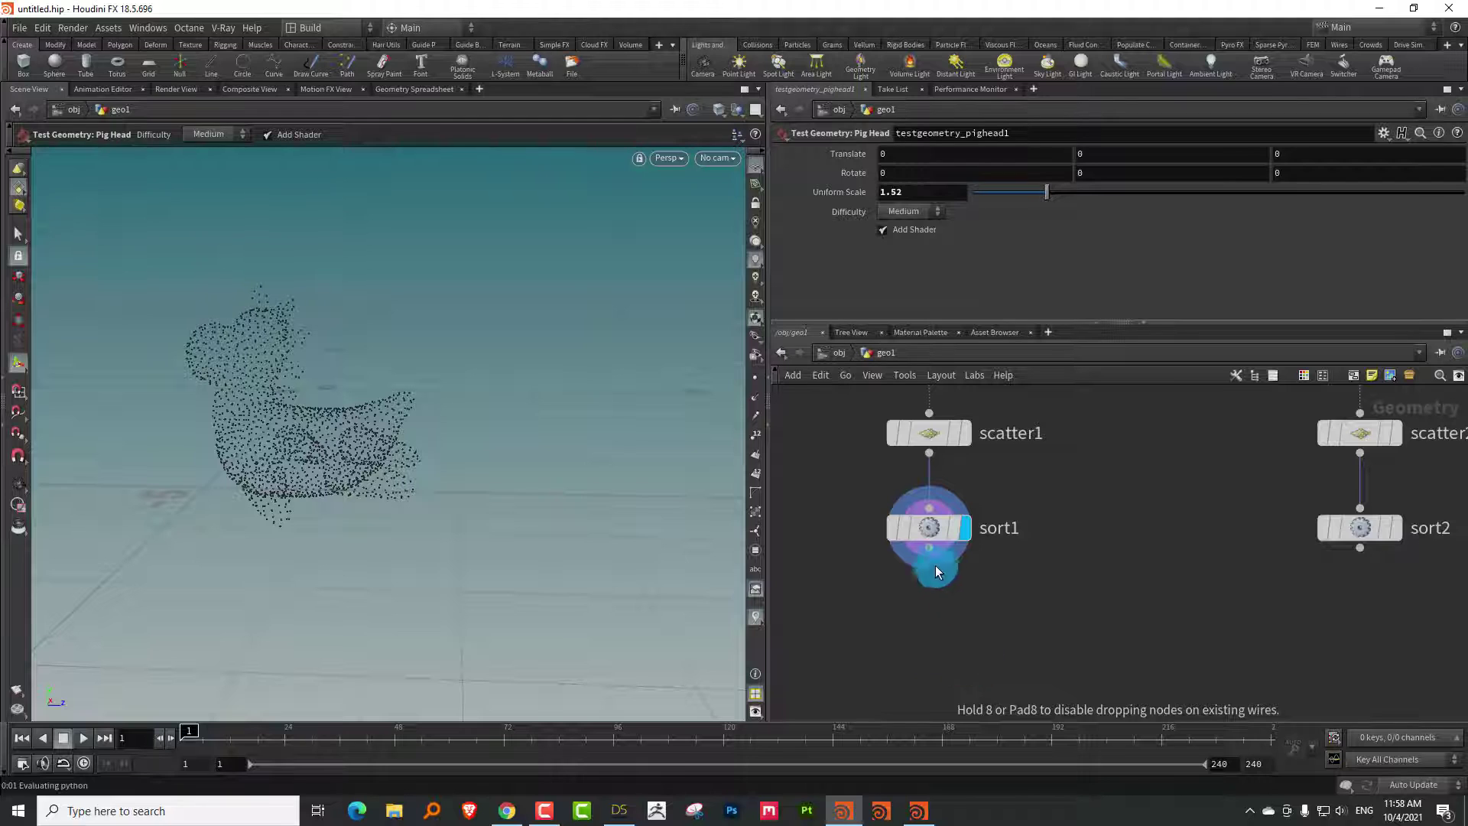
{"action": "left_click", "coordinate": [965, 656]}
{"action": "left_click", "coordinate": [1003, 656]}
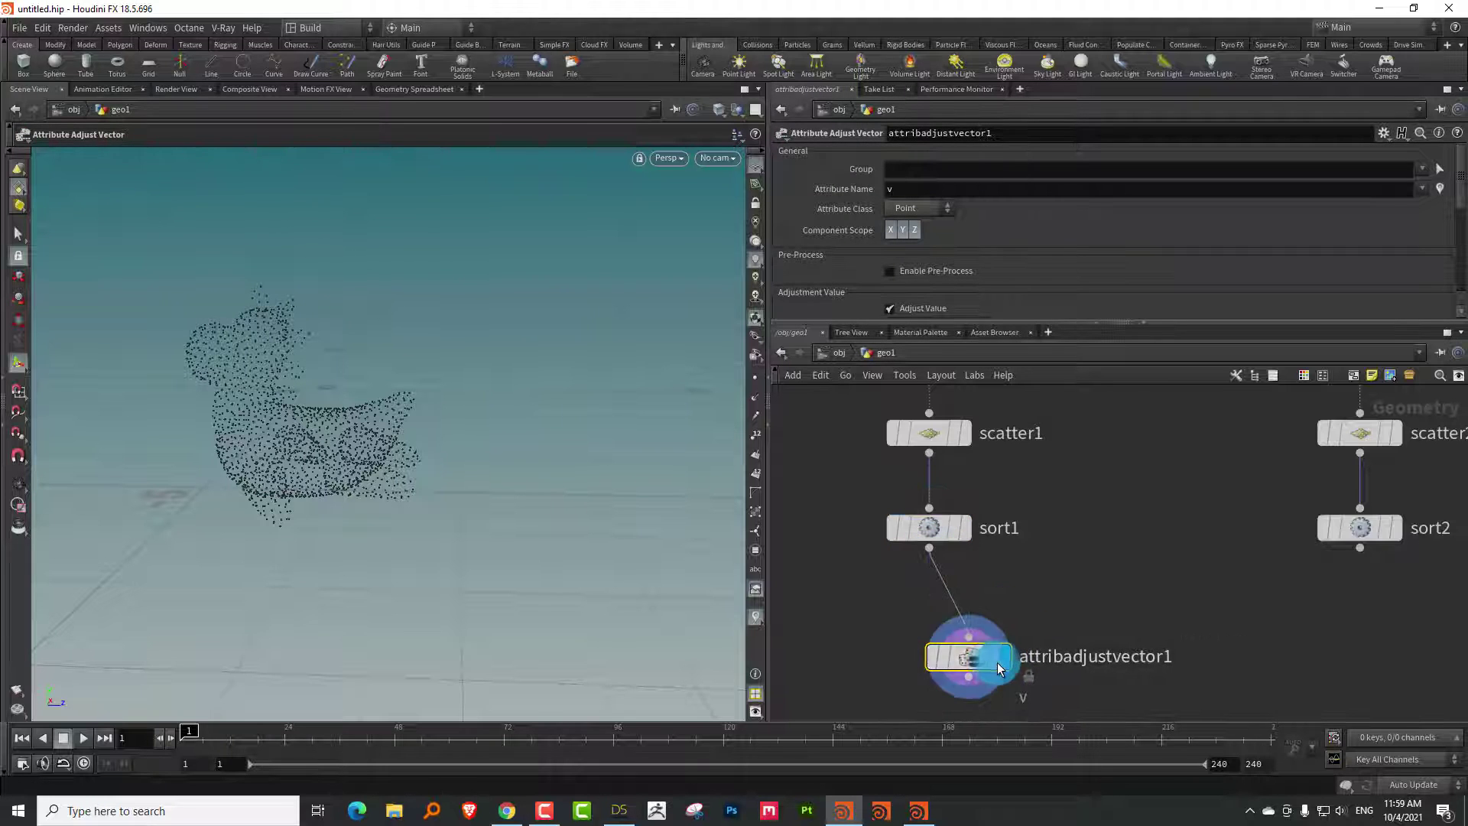
{"action": "left_click", "coordinate": [926, 205]}
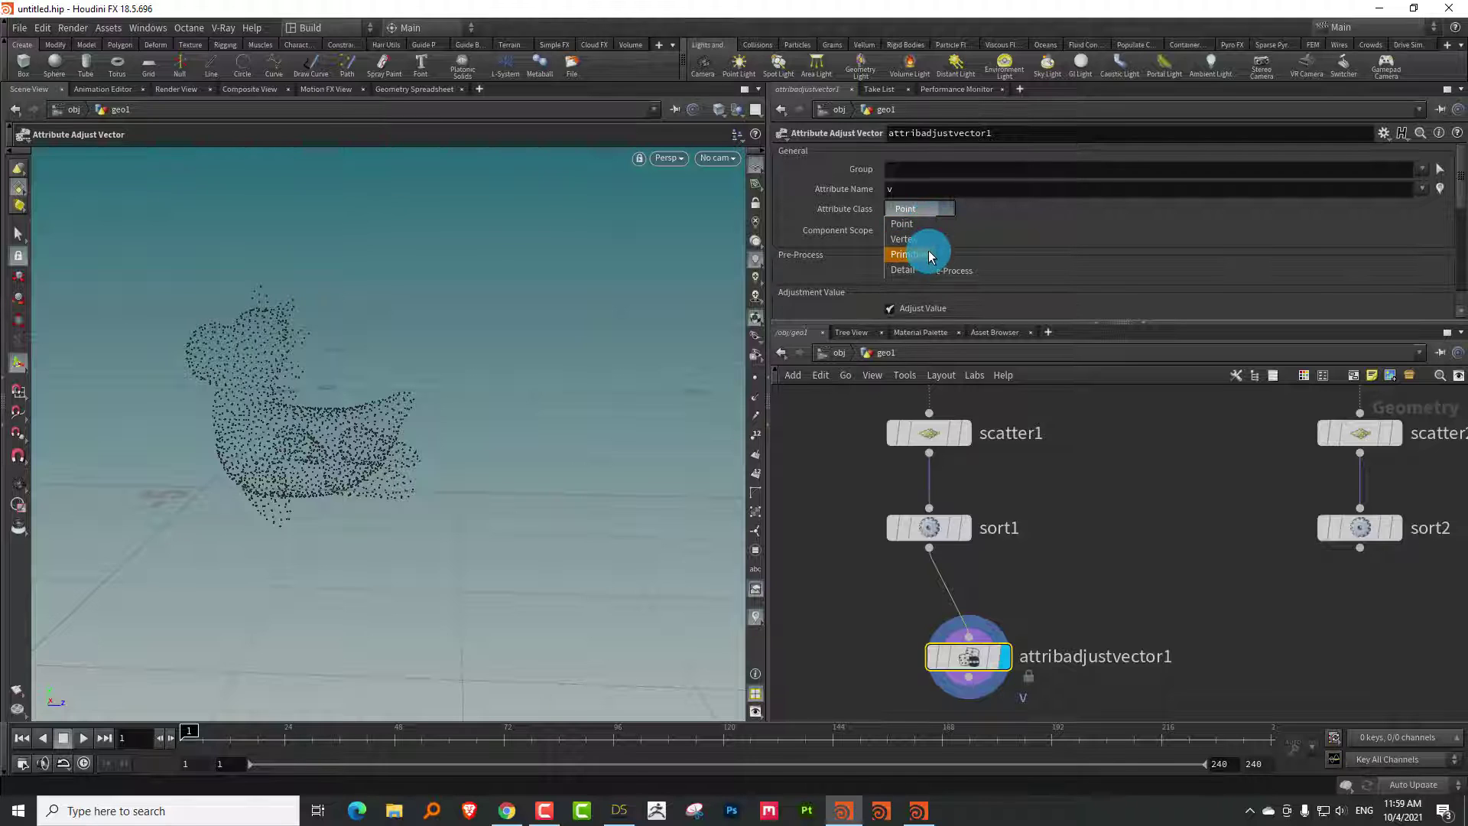
{"action": "left_click", "coordinate": [925, 227]}
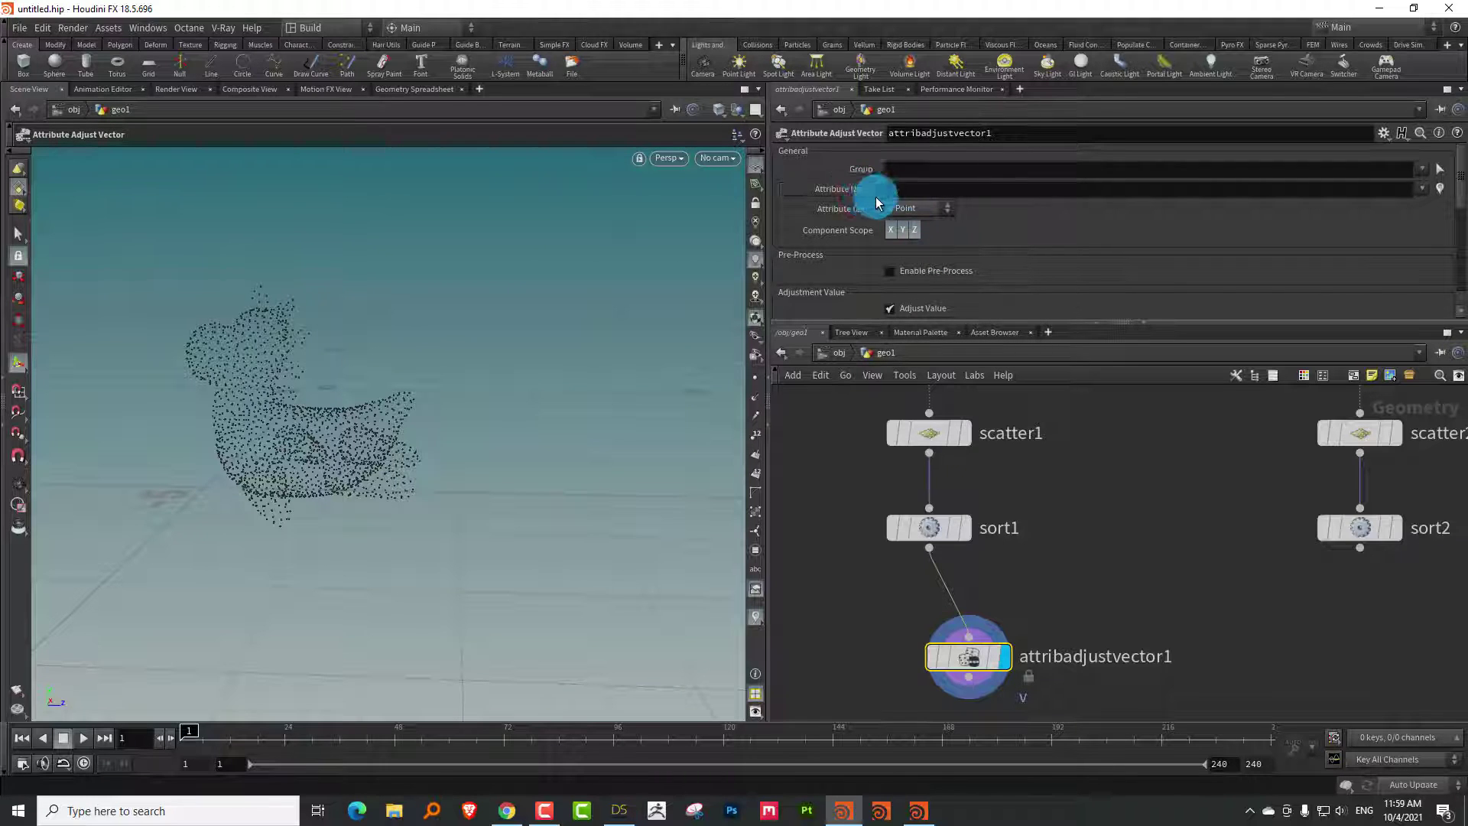
{"action": "left_click", "coordinate": [900, 196]}
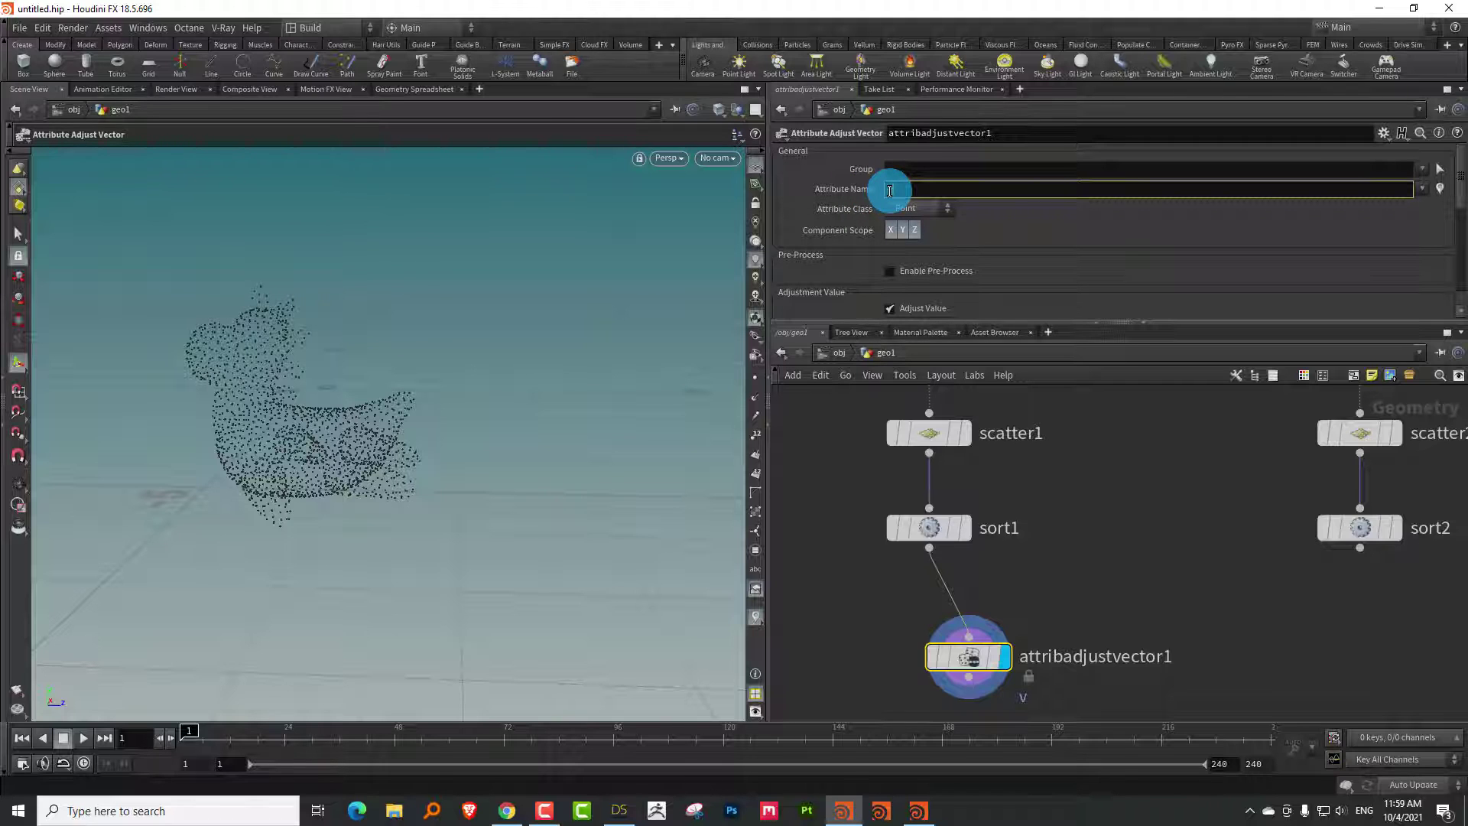
{"action": "type", "text": "P"}
{"action": "key", "text": "Return"}
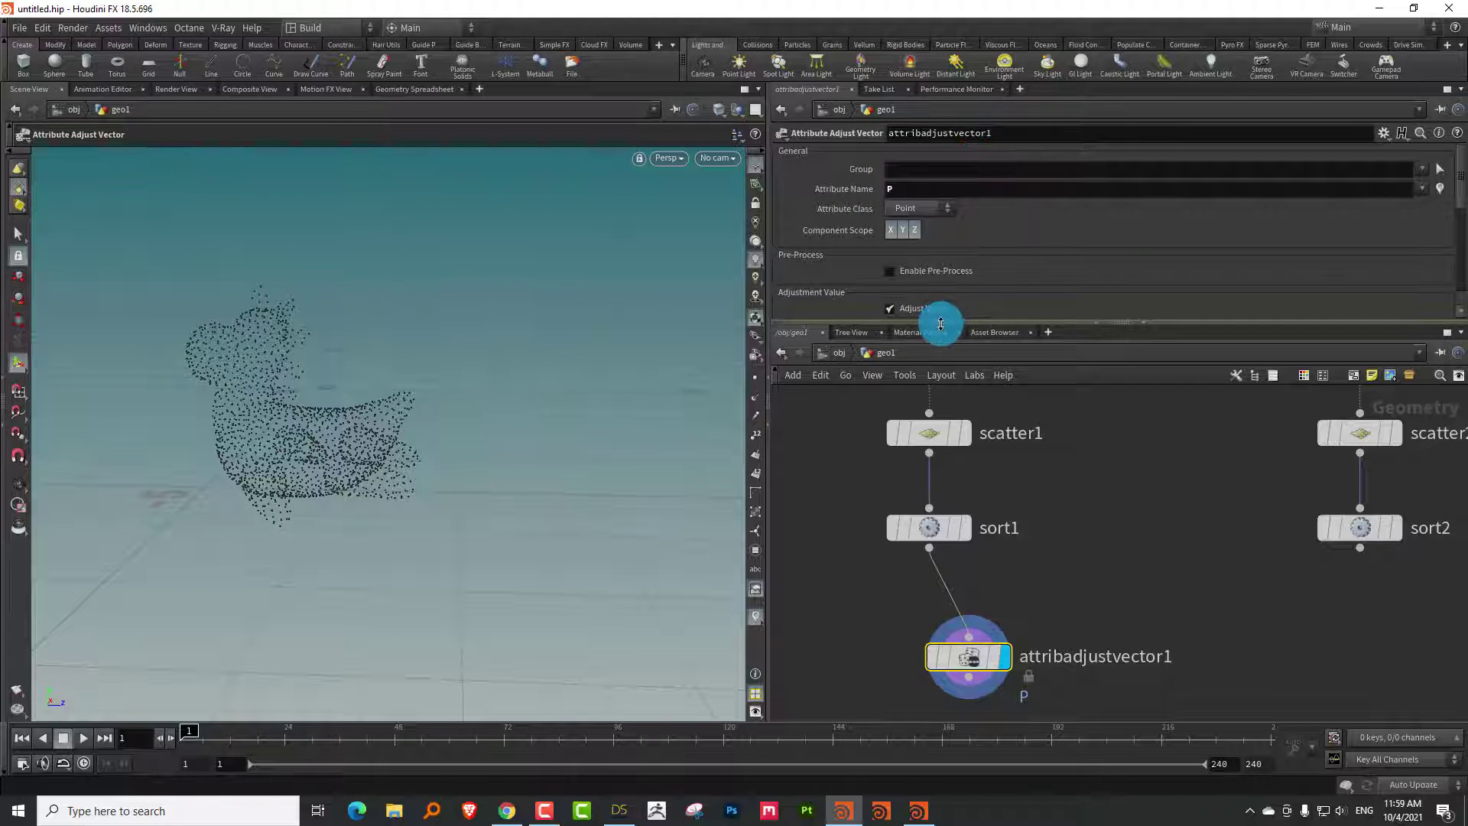
Reset the Y constant to 0, keep the operation on Add, and adjust with random values
{"action": "left_click_drag", "start_coordinate": [940, 321], "coordinate": [1055, 438]}
{"action": "scroll", "coordinate": [1445, 369], "scroll_direction": "down", "scroll_amount": 3}
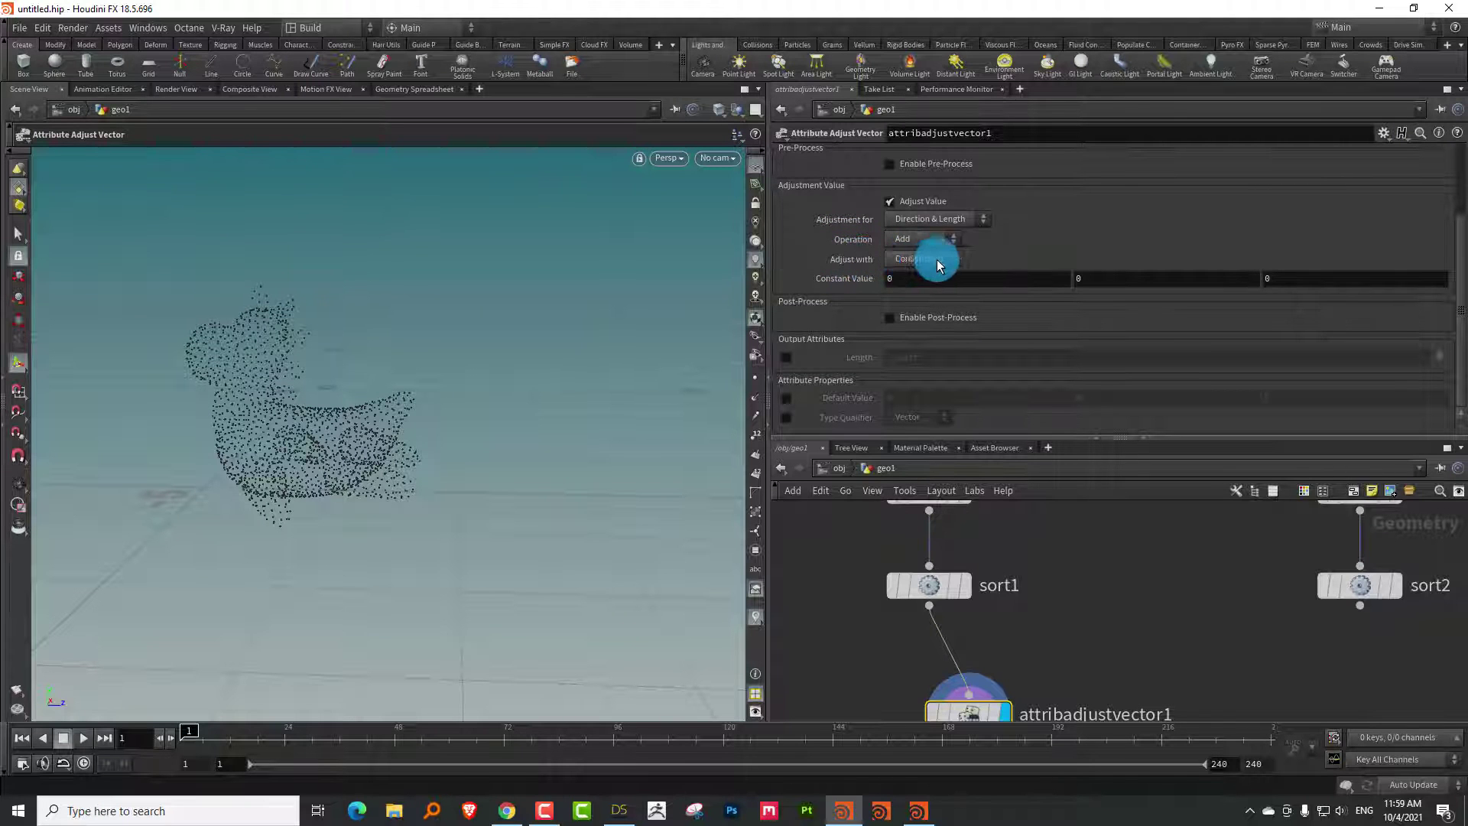
{"action": "mouse_move", "coordinate": [1100, 275]}
{"action": "middle_mouse_down"}
{"action": "mouse_move", "coordinate": [1147, 268]}
{"action": "mouse_move", "coordinate": [1042, 272]}
{"action": "mouse_move", "coordinate": [1229, 249]}
{"action": "mouse_move", "coordinate": [1016, 262]}
{"action": "mouse_move", "coordinate": [1206, 249]}
{"action": "mouse_move", "coordinate": [1064, 264]}
{"action": "mouse_move", "coordinate": [1150, 272]}
{"action": "mouse_move", "coordinate": [1071, 272]}
{"action": "mouse_move", "coordinate": [1111, 268]}
{"action": "middle_mouse_up"}
{"action": "left_click", "coordinate": [1075, 277]}
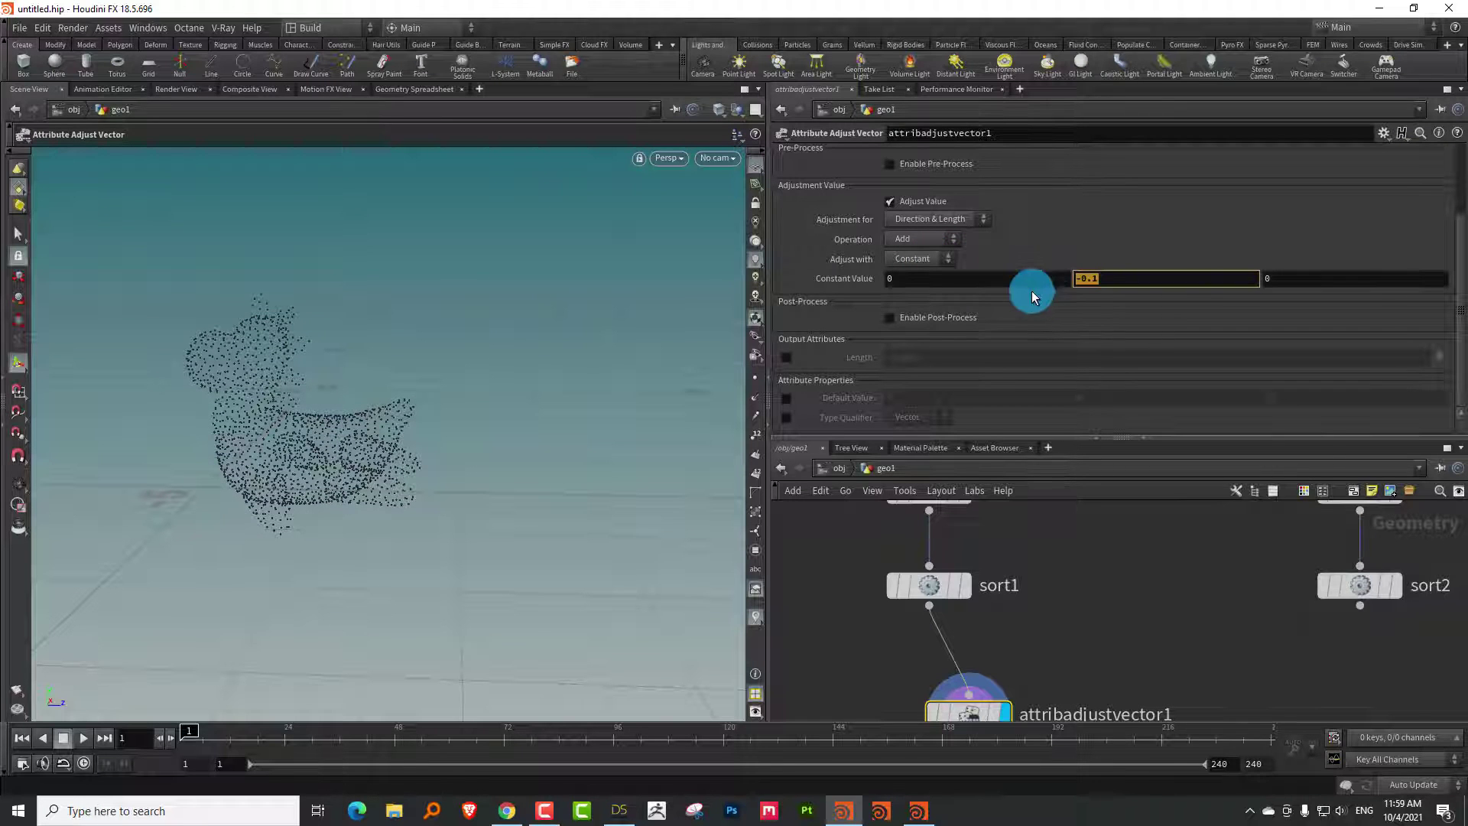
{"action": "left_click", "coordinate": [1037, 300]}
{"action": "left_click", "coordinate": [921, 238]}
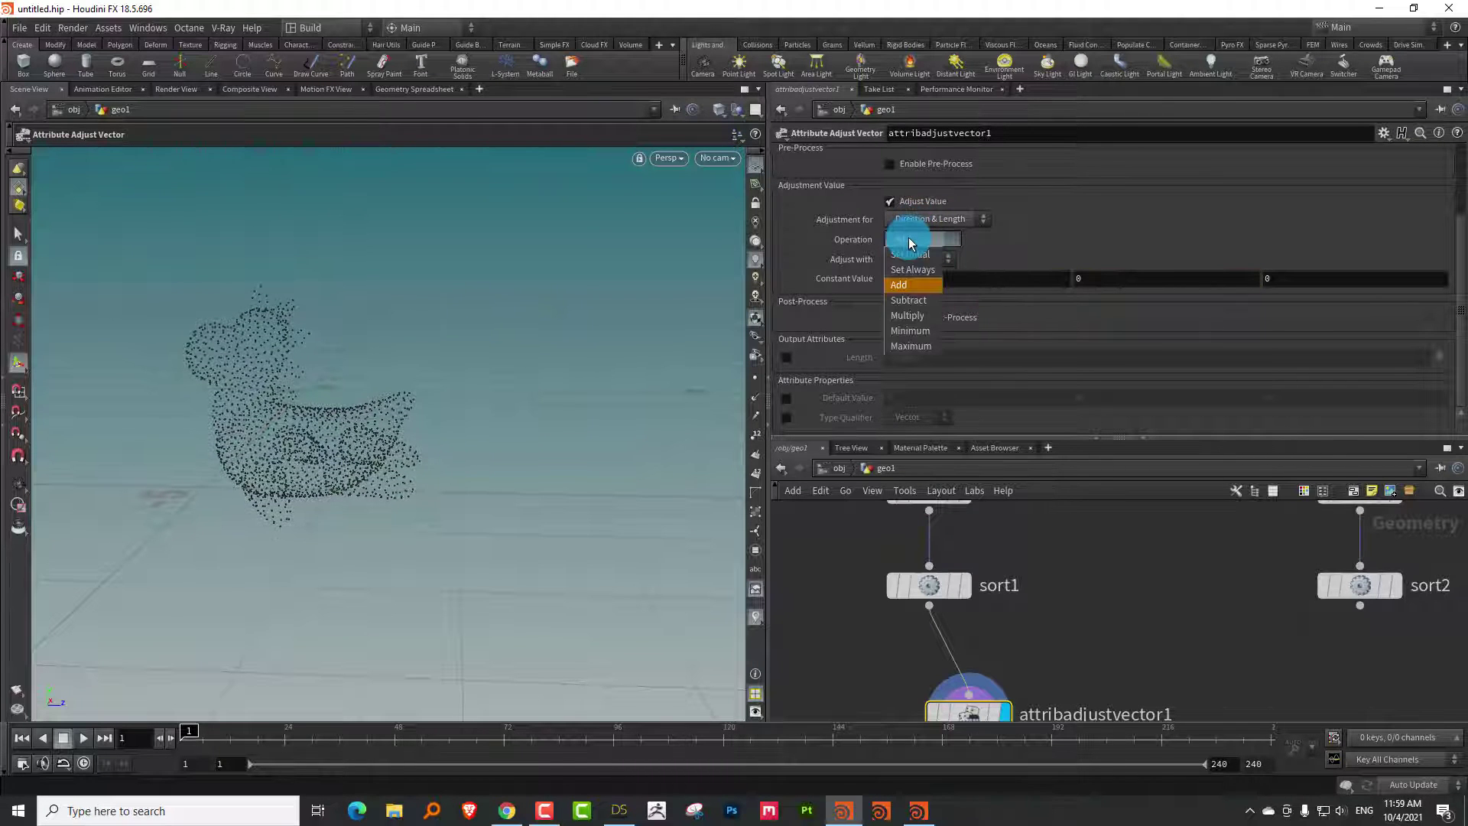
{"action": "left_click", "coordinate": [903, 269]}
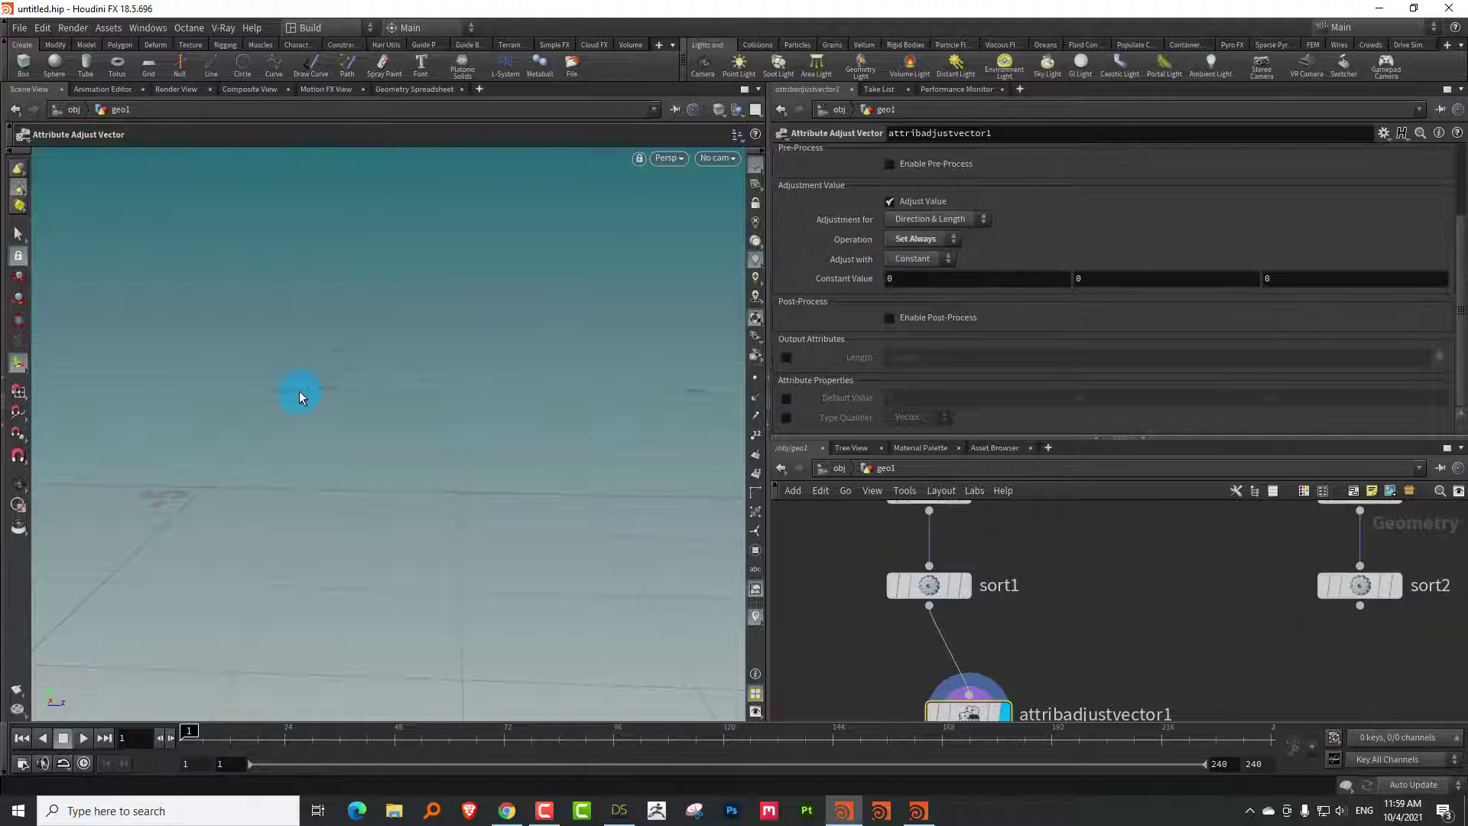
{"action": "left_click", "coordinate": [940, 238]}
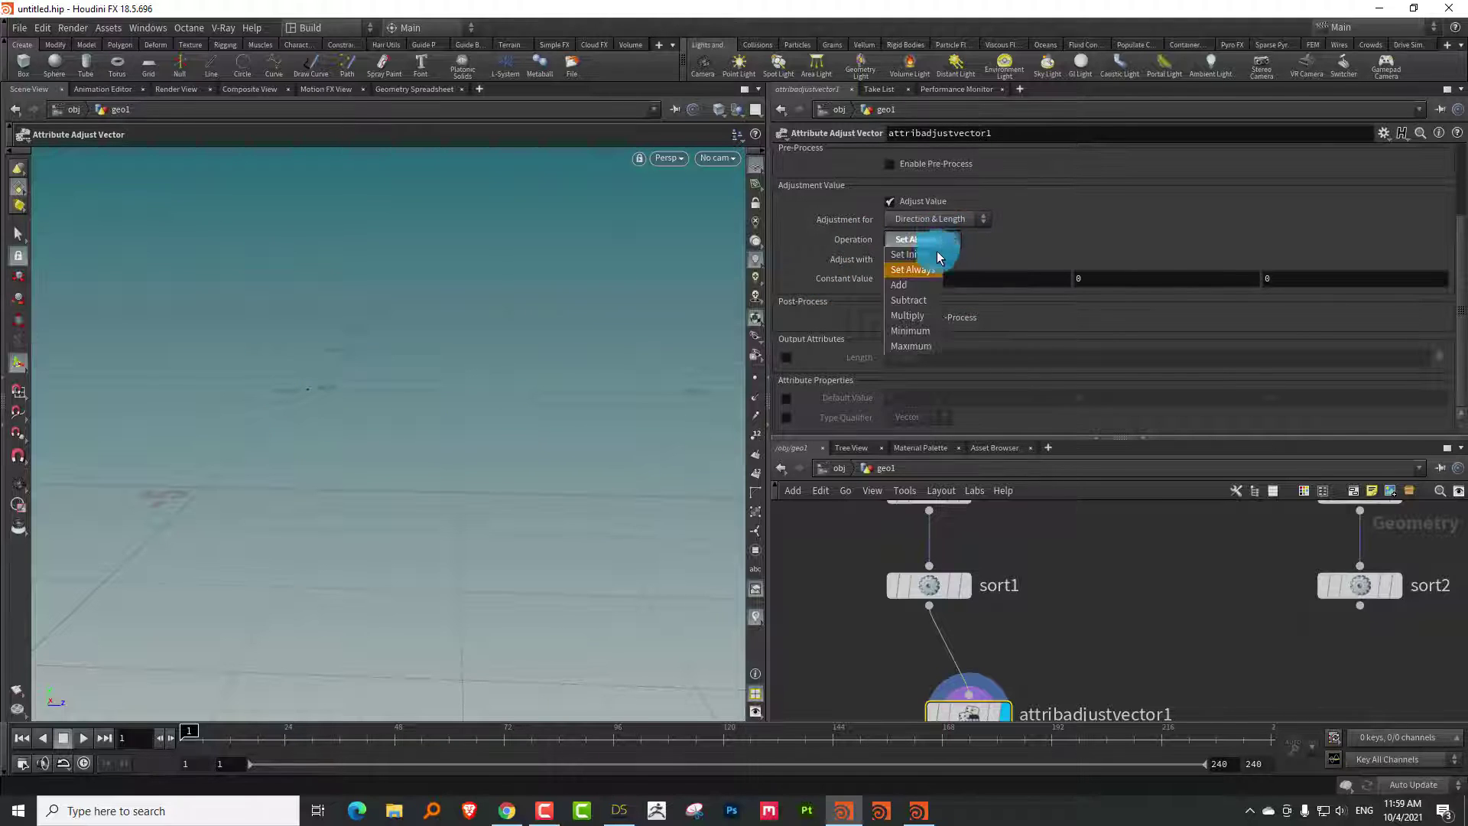
{"action": "left_click", "coordinate": [925, 269]}
{"action": "left_click", "coordinate": [917, 259]}
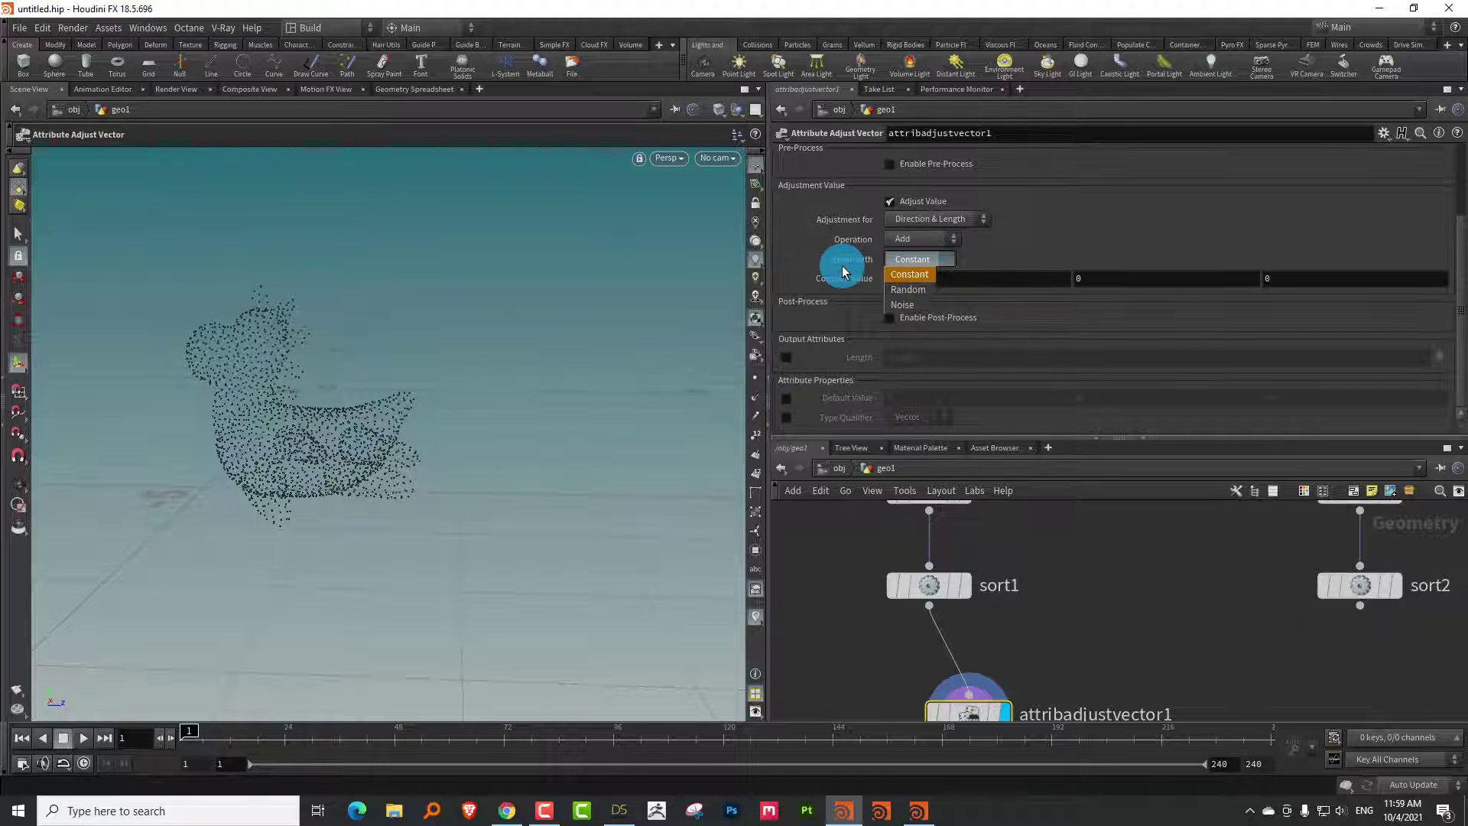
{"action": "left_click", "coordinate": [908, 291]}
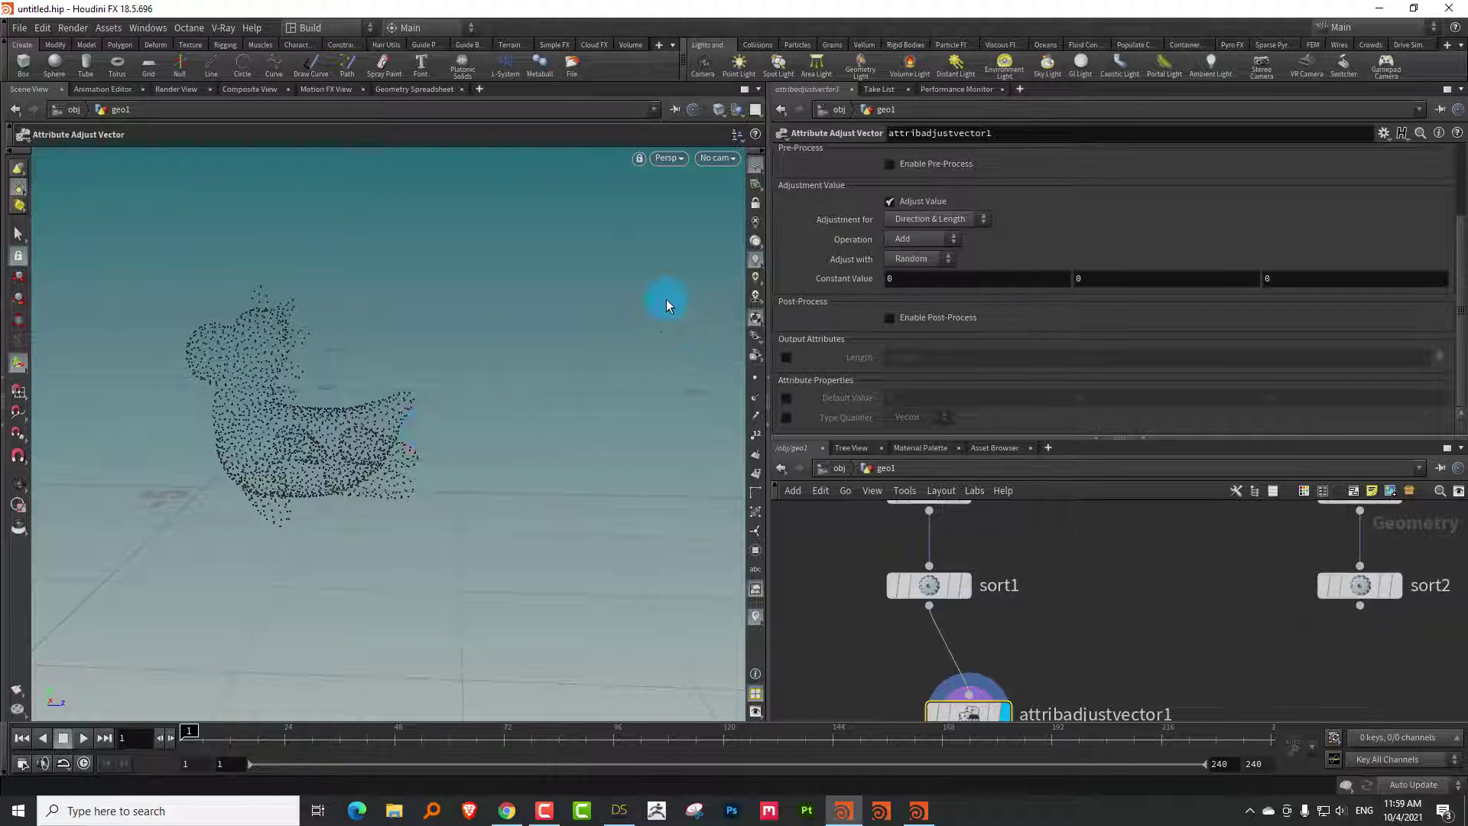
Try Min/Max and Specific Values ranges, then settle on a Zero Centered range
{"action": "left_click_drag", "start_coordinate": [365, 405], "coordinate": [400, 413]}
{"action": "left_click", "coordinate": [921, 282]}
{"action": "left_click", "coordinate": [925, 316]}
{"action": "left_click", "coordinate": [939, 282]}
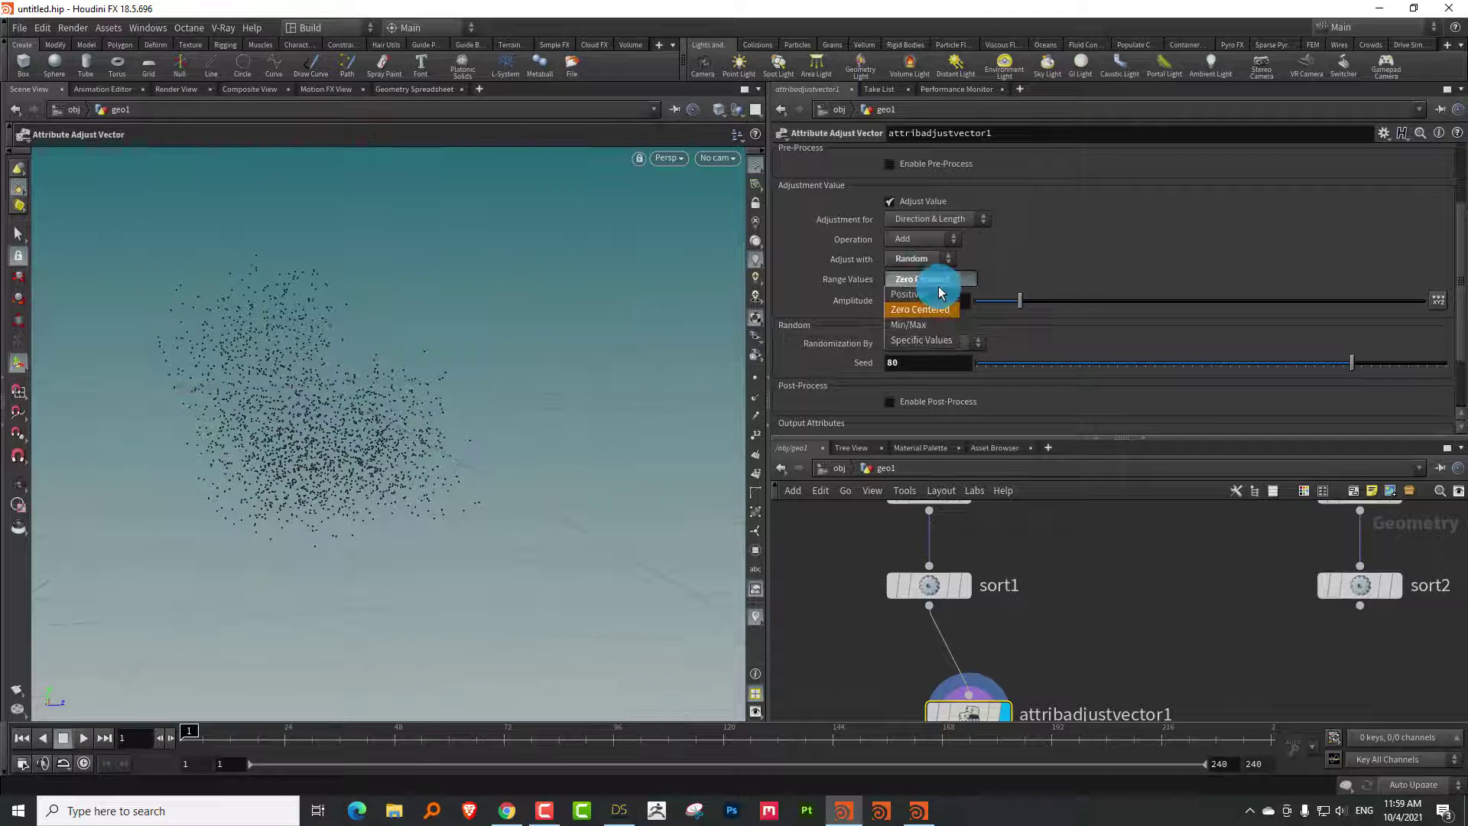
{"action": "left_click", "coordinate": [921, 324]}
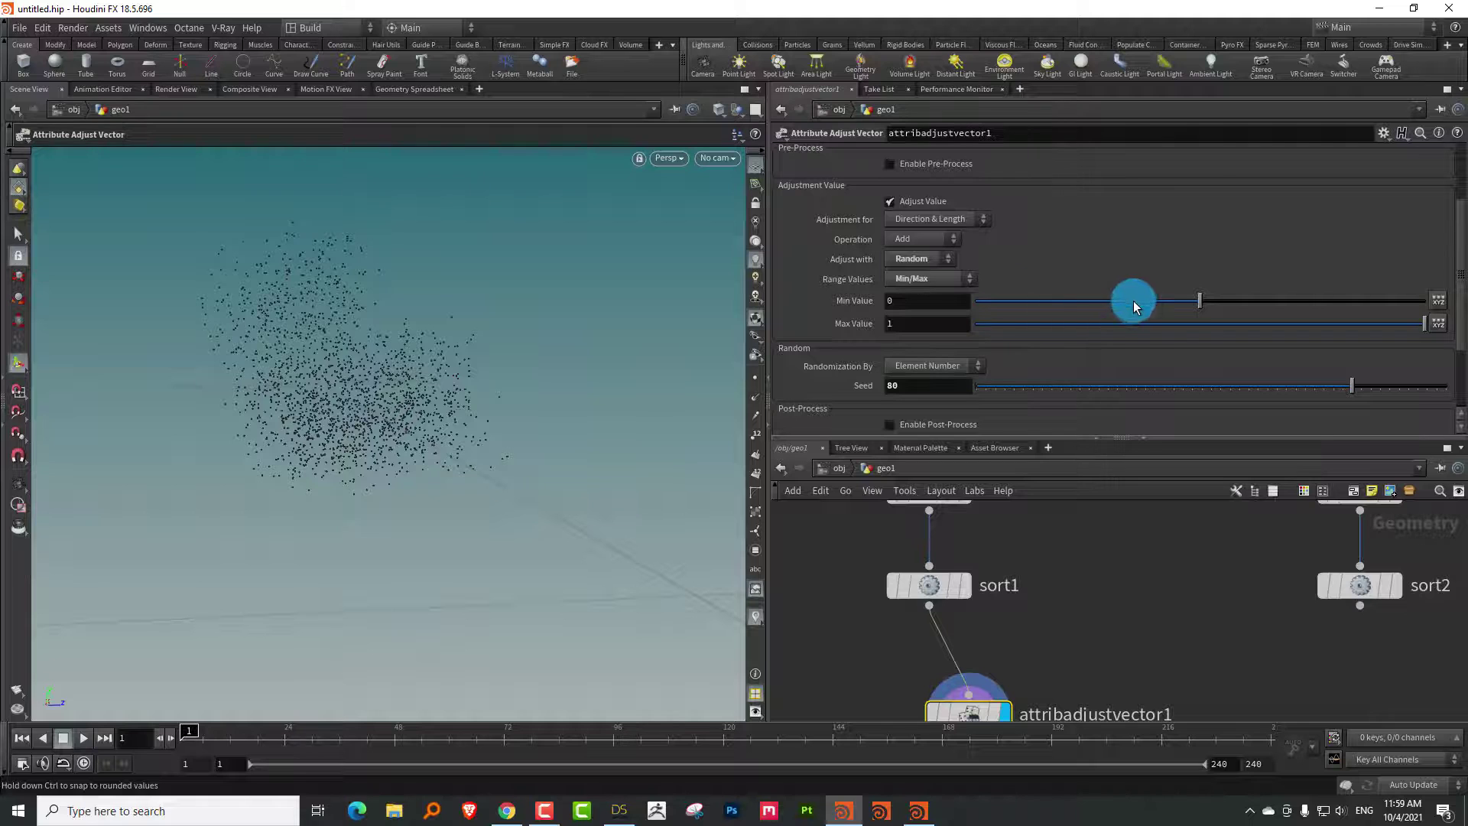
{"action": "left_click_drag", "start_coordinate": [1134, 305], "coordinate": [1070, 313]}
{"action": "left_click", "coordinate": [922, 281]}
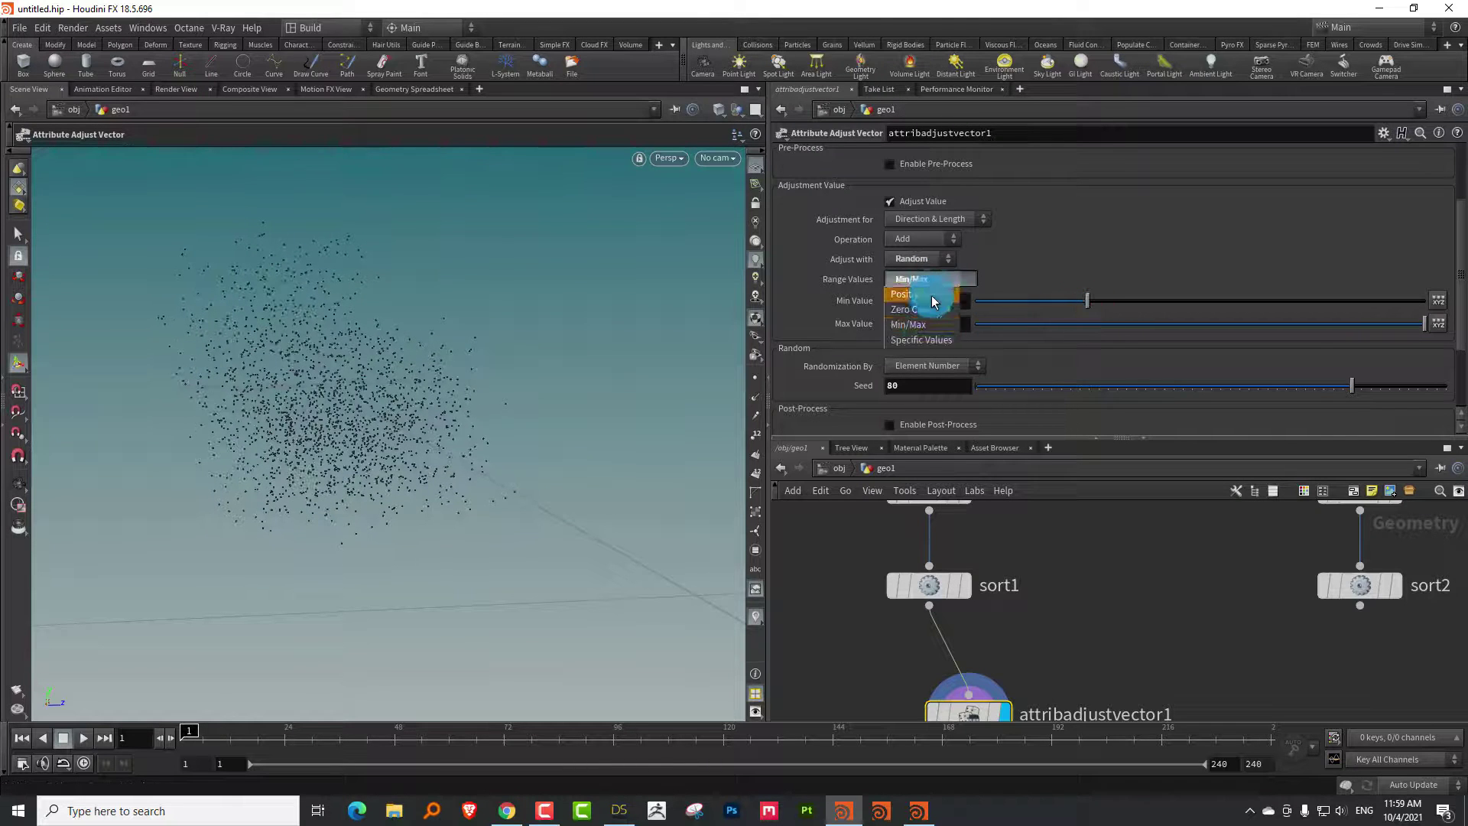
{"action": "left_click", "coordinate": [944, 340]}
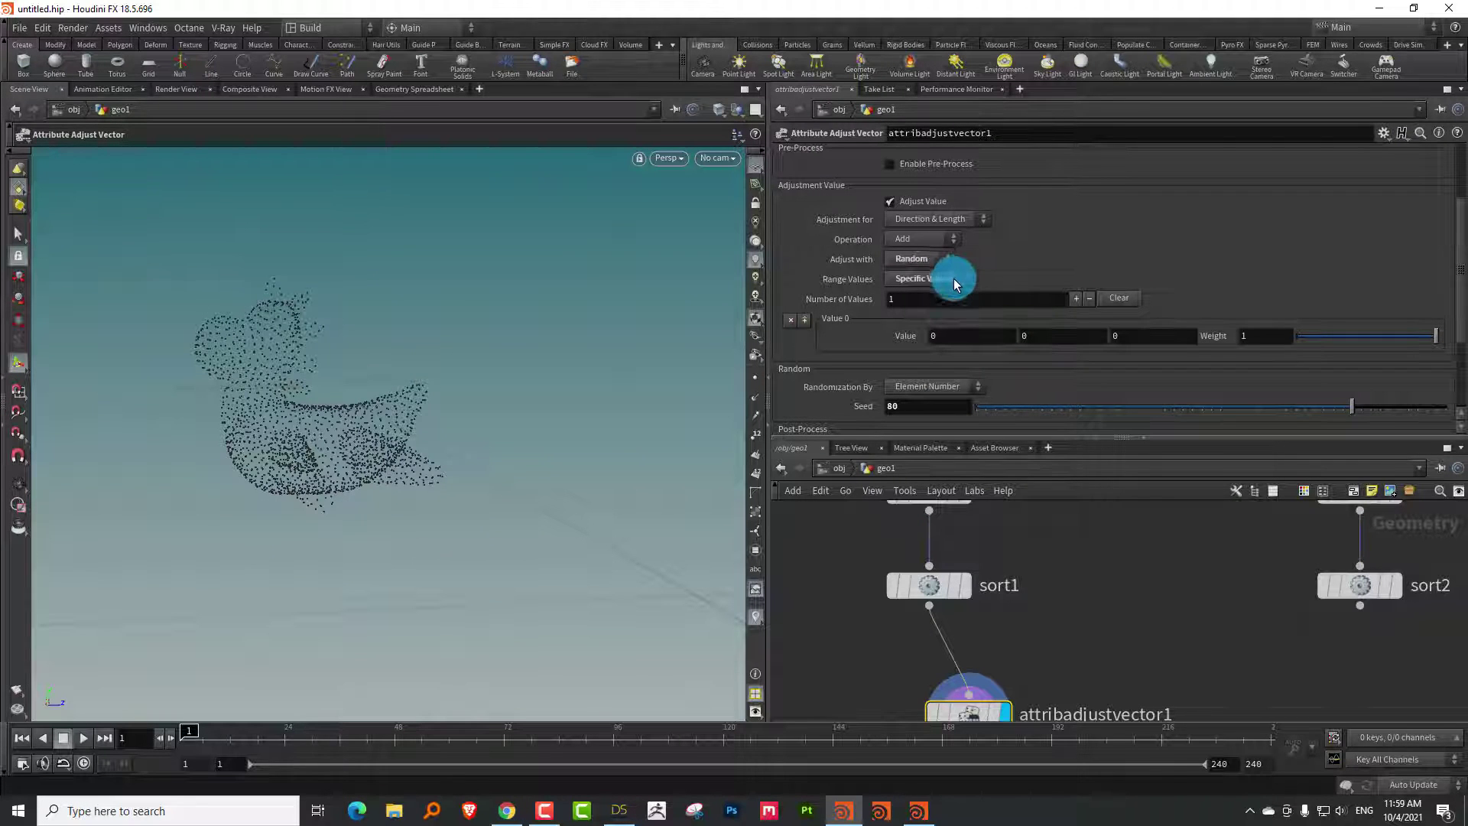
{"action": "left_click", "coordinate": [952, 282]}
{"action": "left_click", "coordinate": [942, 309]}
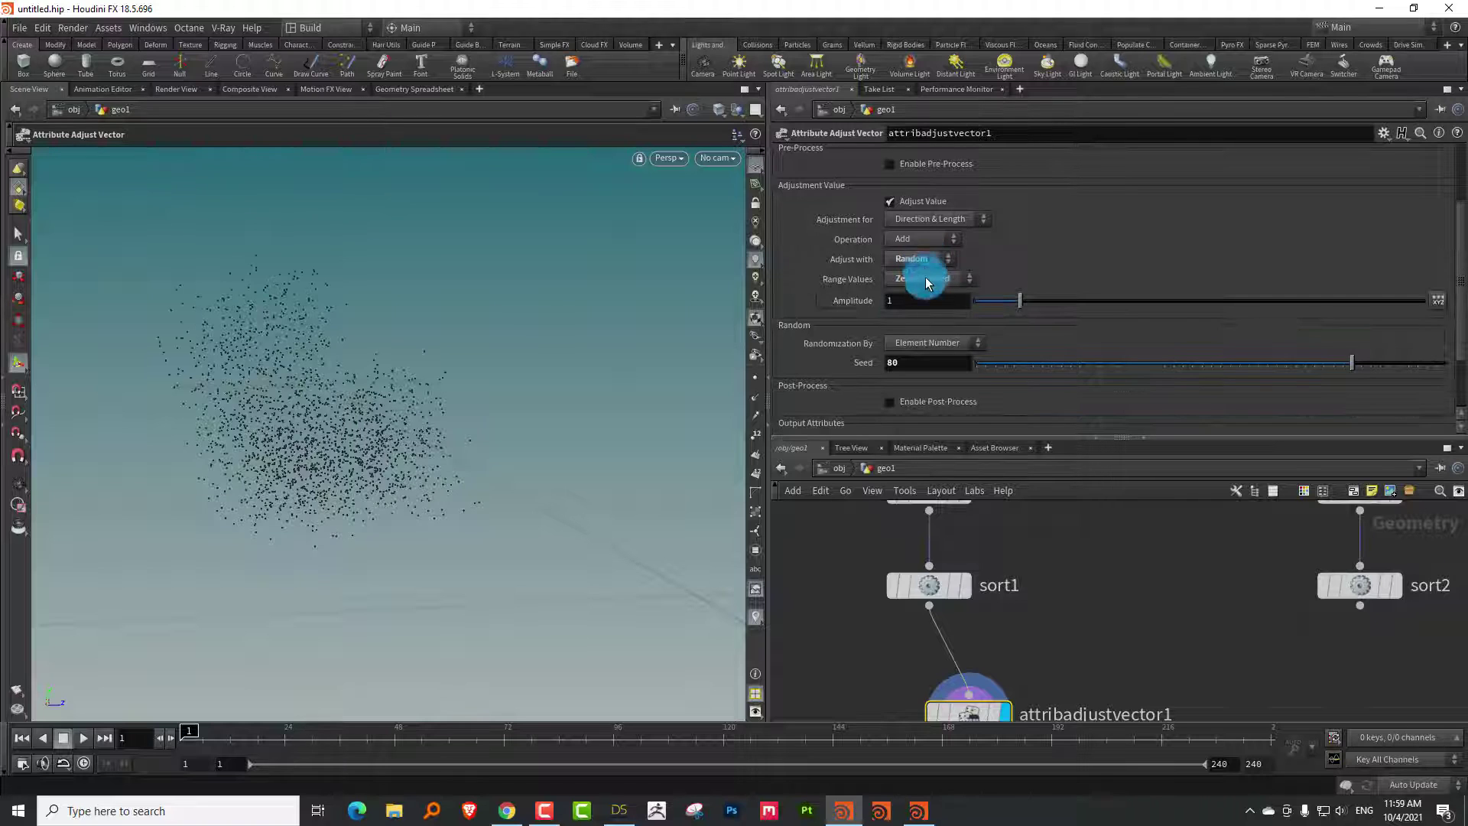
{"action": "left_click_drag", "start_coordinate": [1459, 260], "coordinate": [1452, 337]}
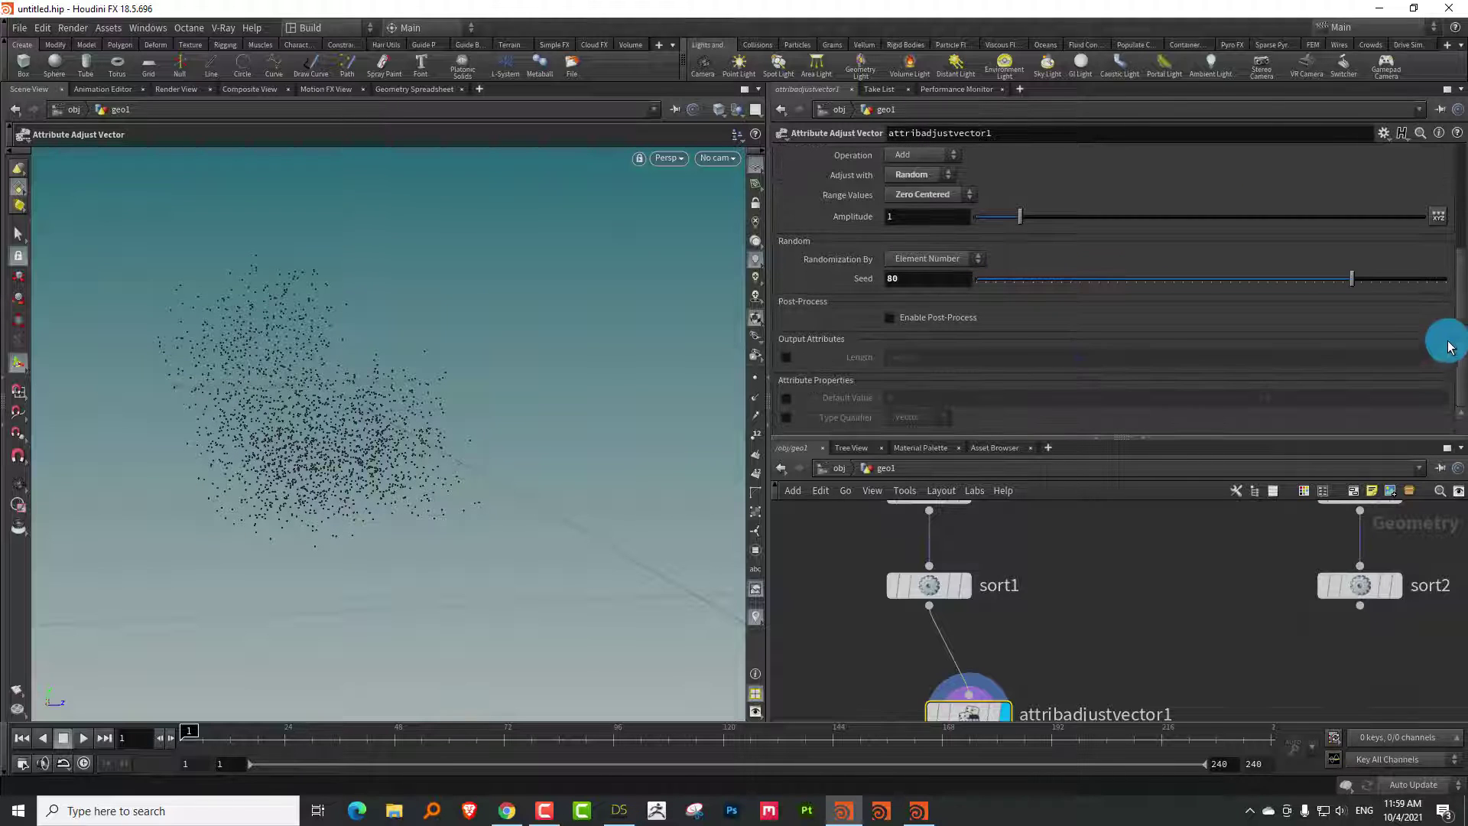
Turn on Enable Post-Process and Blend at 1, keeping Blend by Constant mode
{"action": "left_click", "coordinate": [899, 321]}
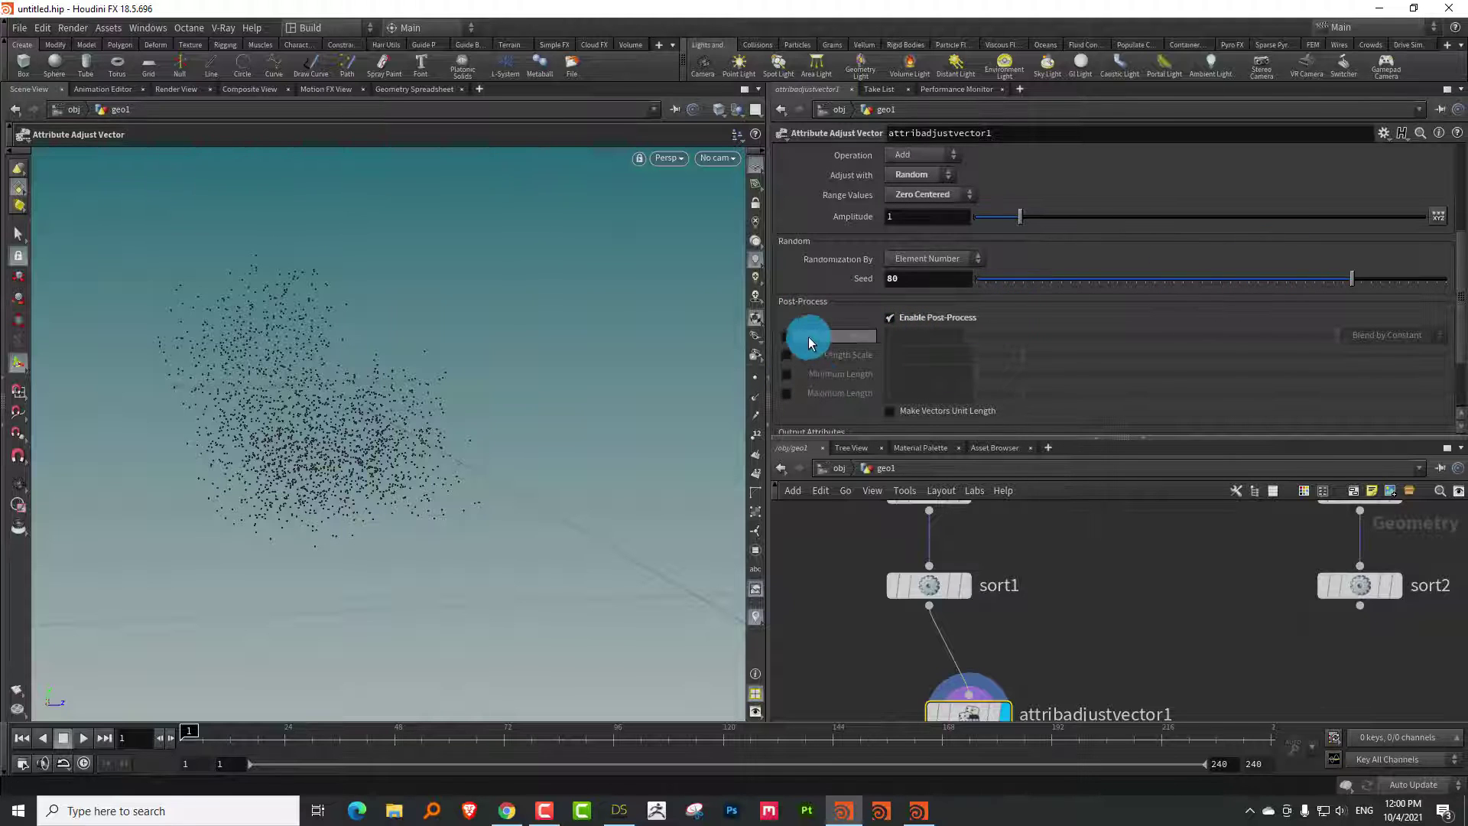
{"action": "left_click", "coordinate": [786, 335]}
{"action": "left_click_drag", "start_coordinate": [1319, 343], "coordinate": [1419, 360]}
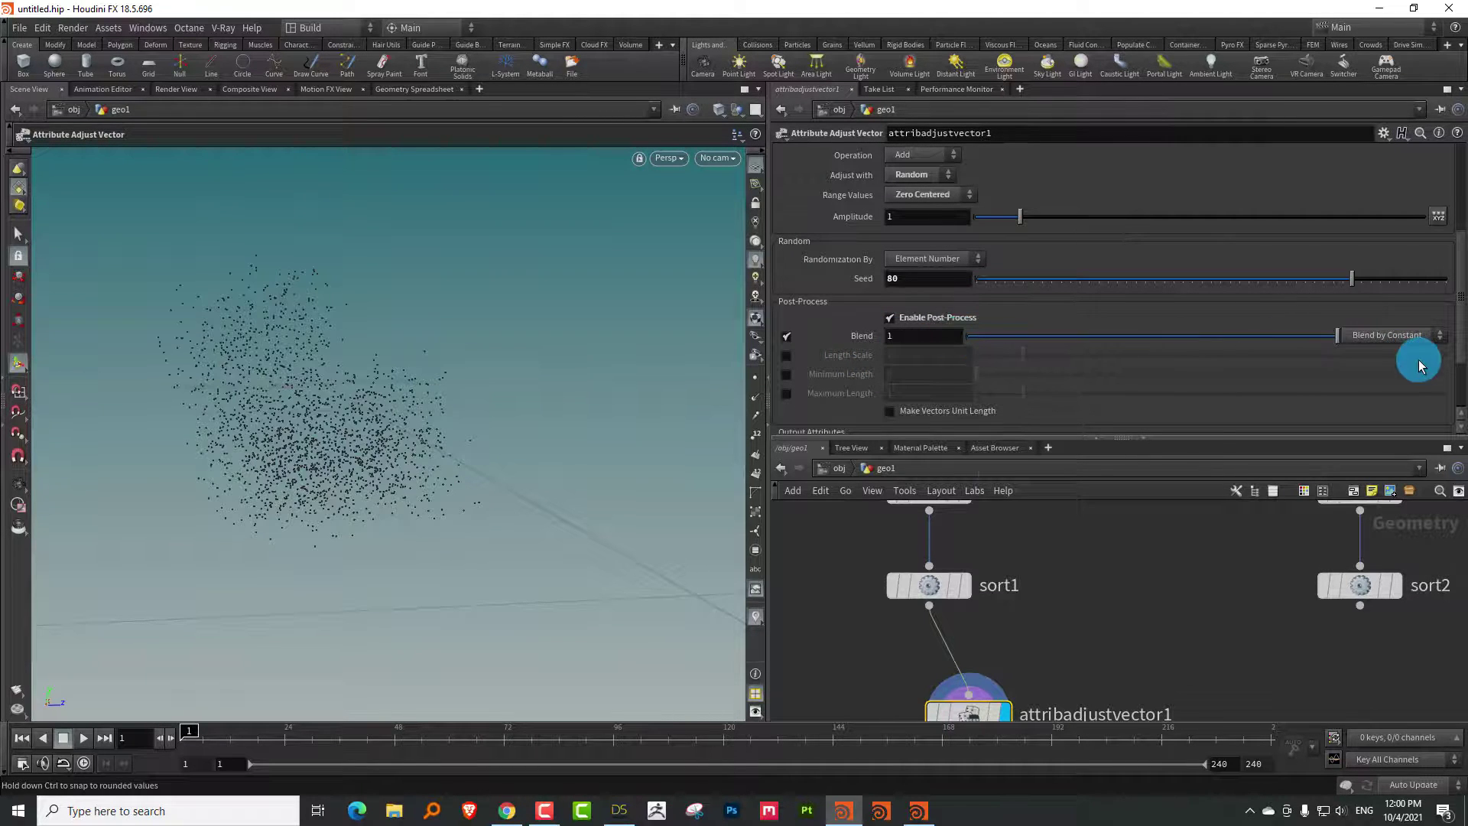
{"action": "left_click_drag", "start_coordinate": [999, 435], "coordinate": [1001, 406]}
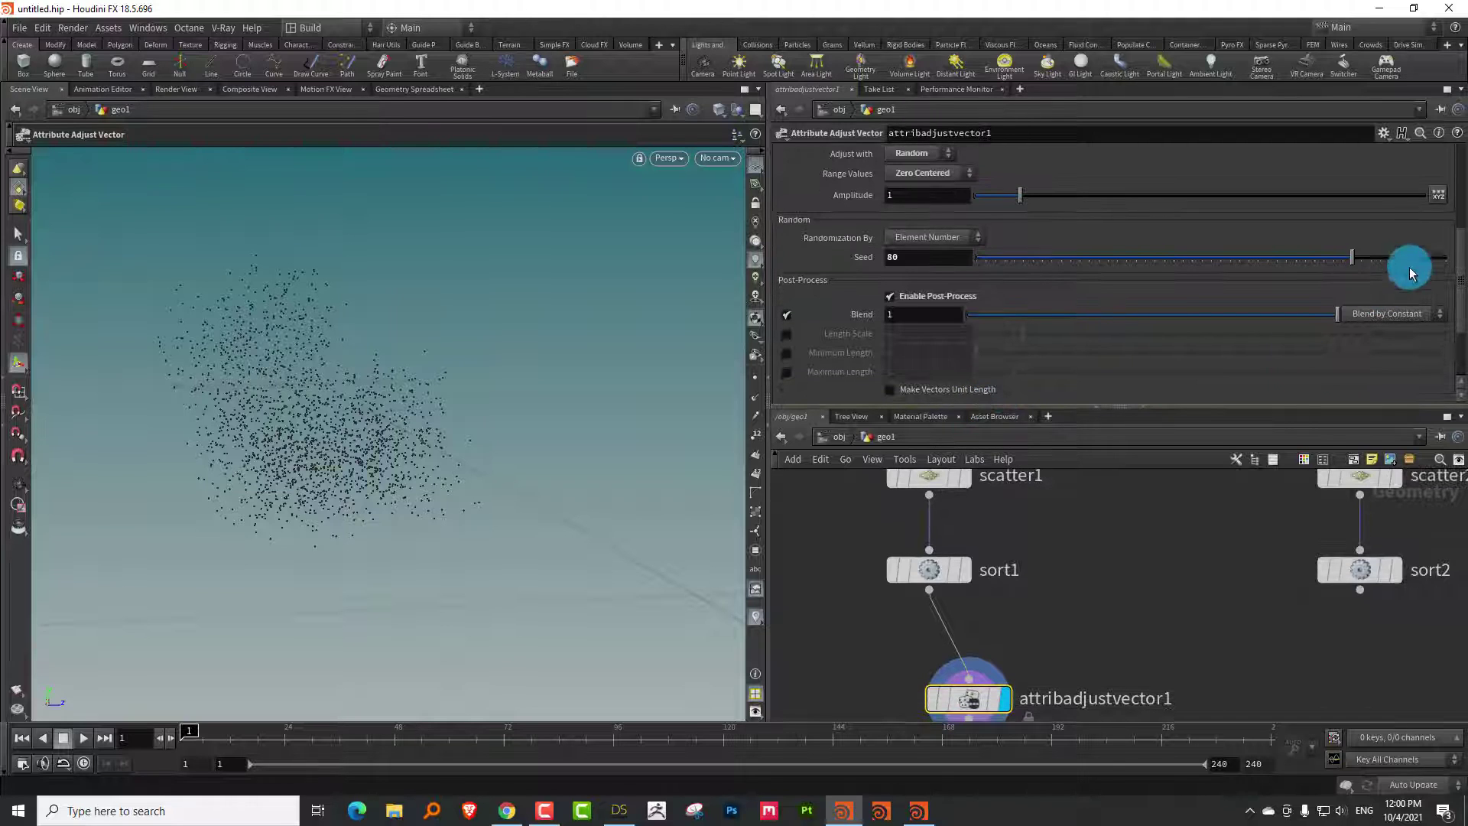
{"action": "left_click", "coordinate": [1394, 312]}
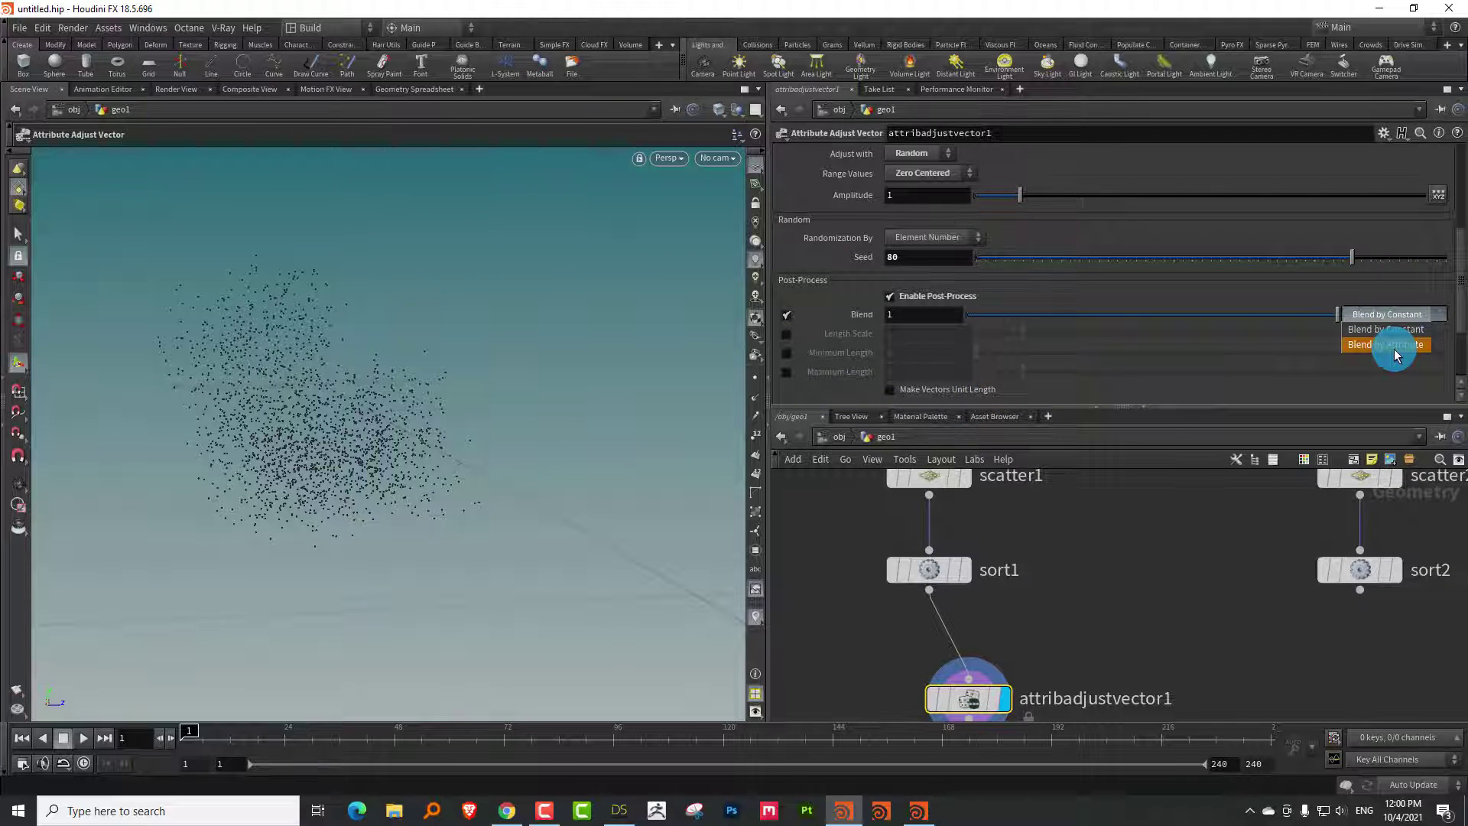
{"action": "left_click", "coordinate": [1402, 329]}
{"action": "scroll", "coordinate": [1065, 584], "scroll_direction": "down", "scroll_amount": 3}
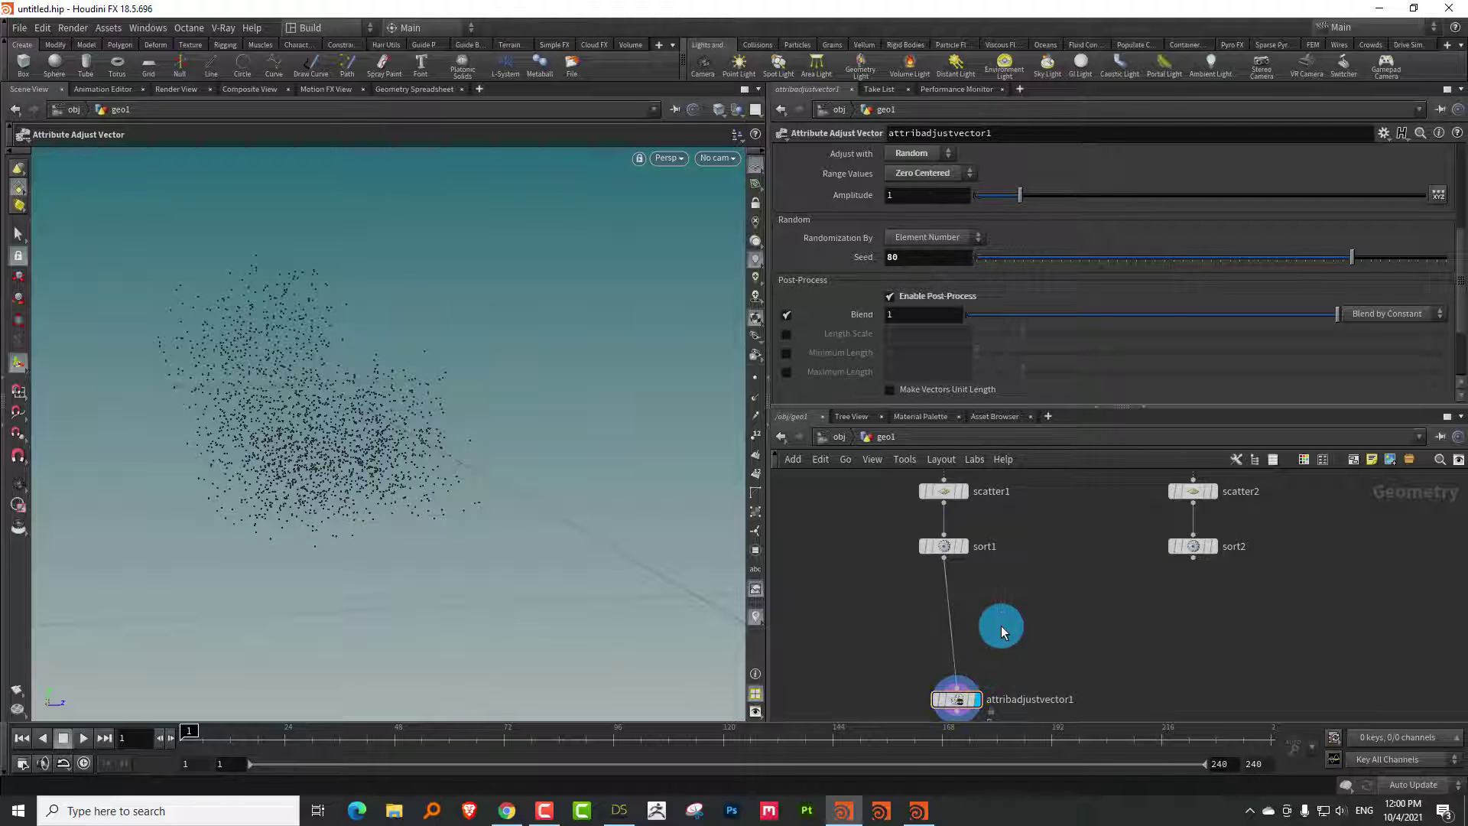
Add and display sphere1, stretched into a tall ellipsoid with radii 1.98, 2.90, 1.22
{"action": "key", "text": "Tab"}
{"action": "type", "text": "sph"}
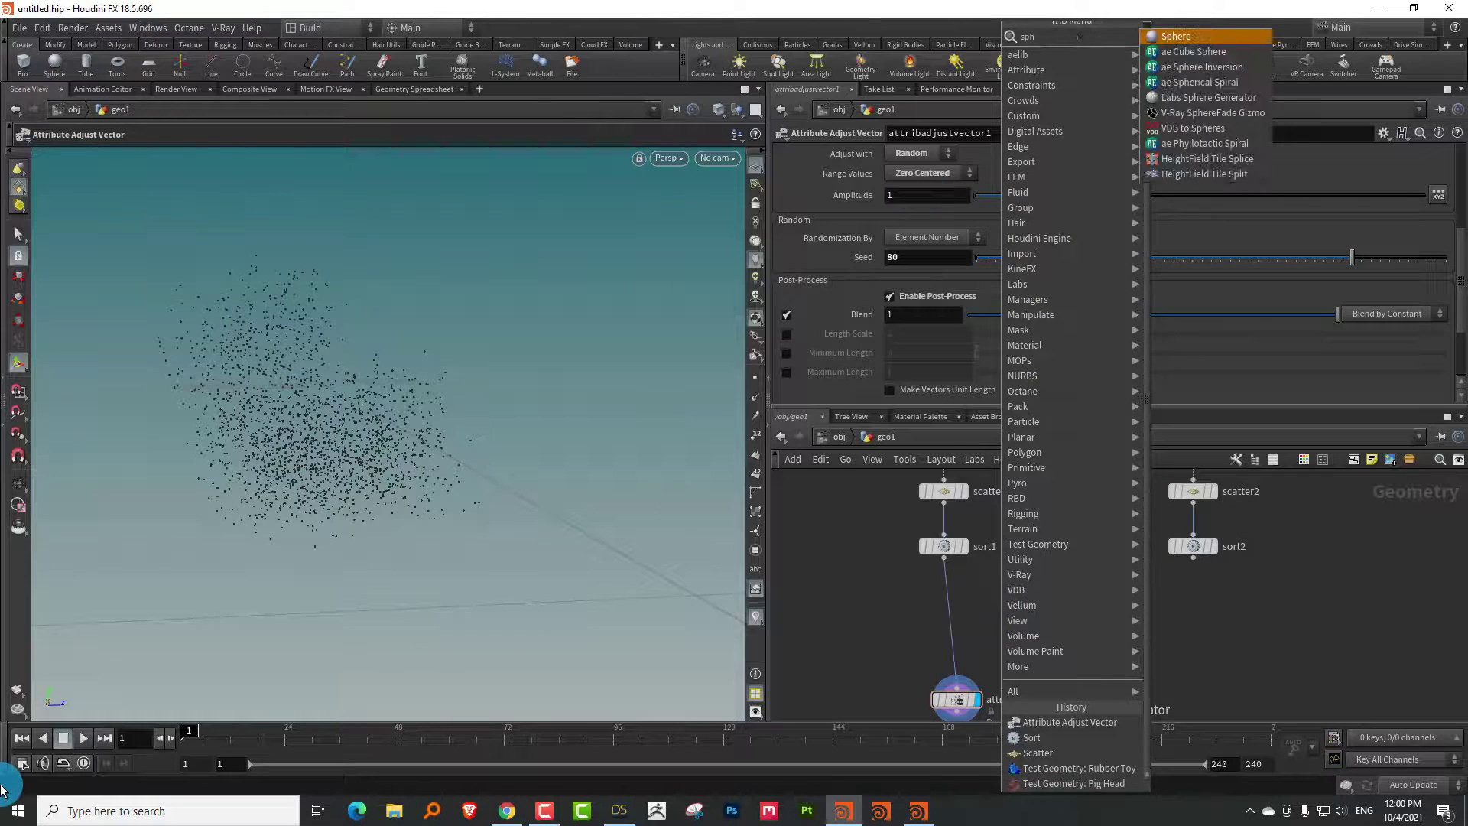
{"action": "left_click", "coordinate": [1173, 36]}
{"action": "left_click", "coordinate": [1082, 575]}
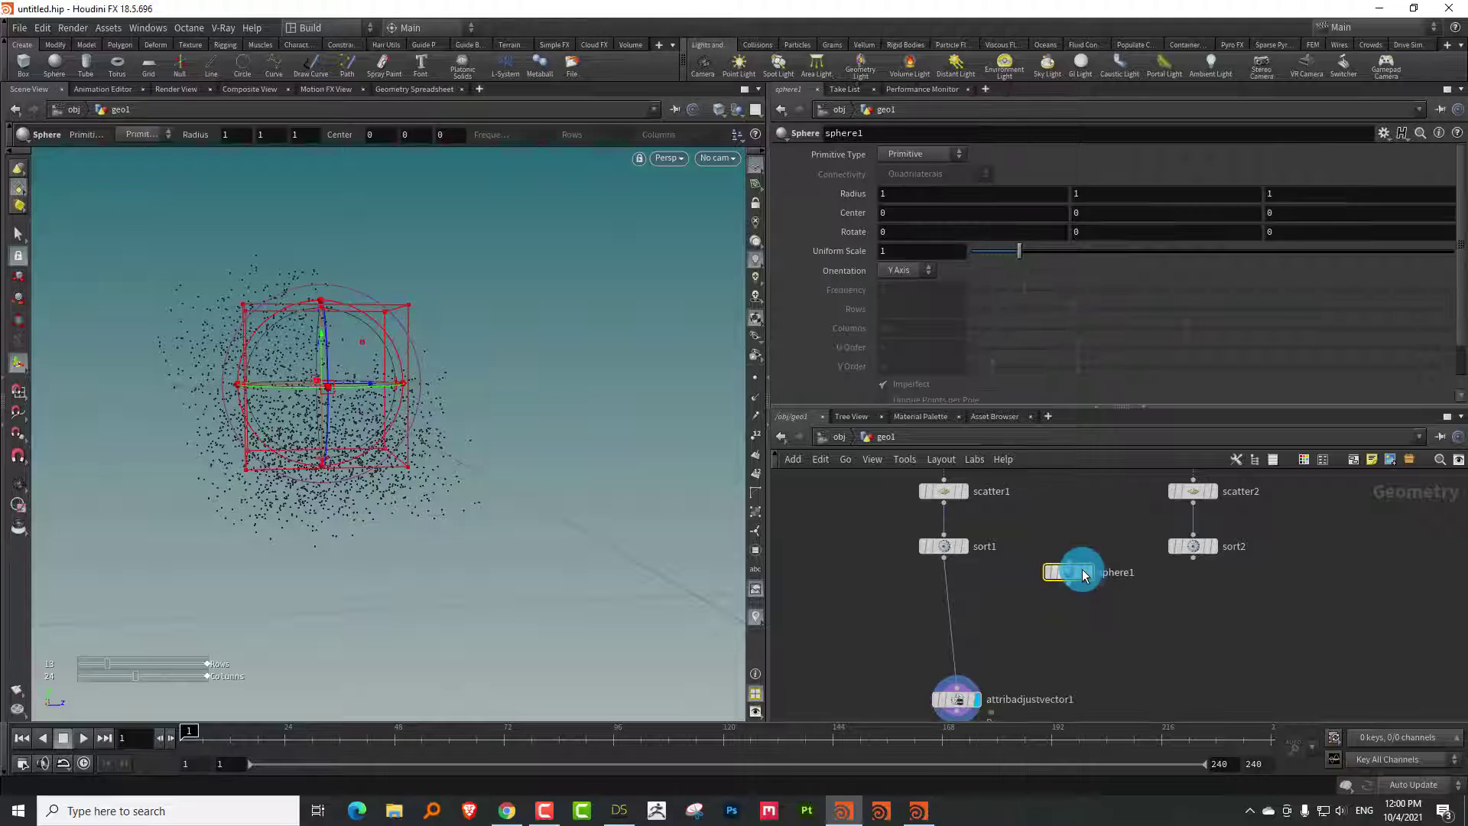
{"action": "left_click", "coordinate": [1089, 572]}
{"action": "key", "text": "Escape"}
{"action": "left_click_drag", "start_coordinate": [269, 409], "coordinate": [366, 388]}
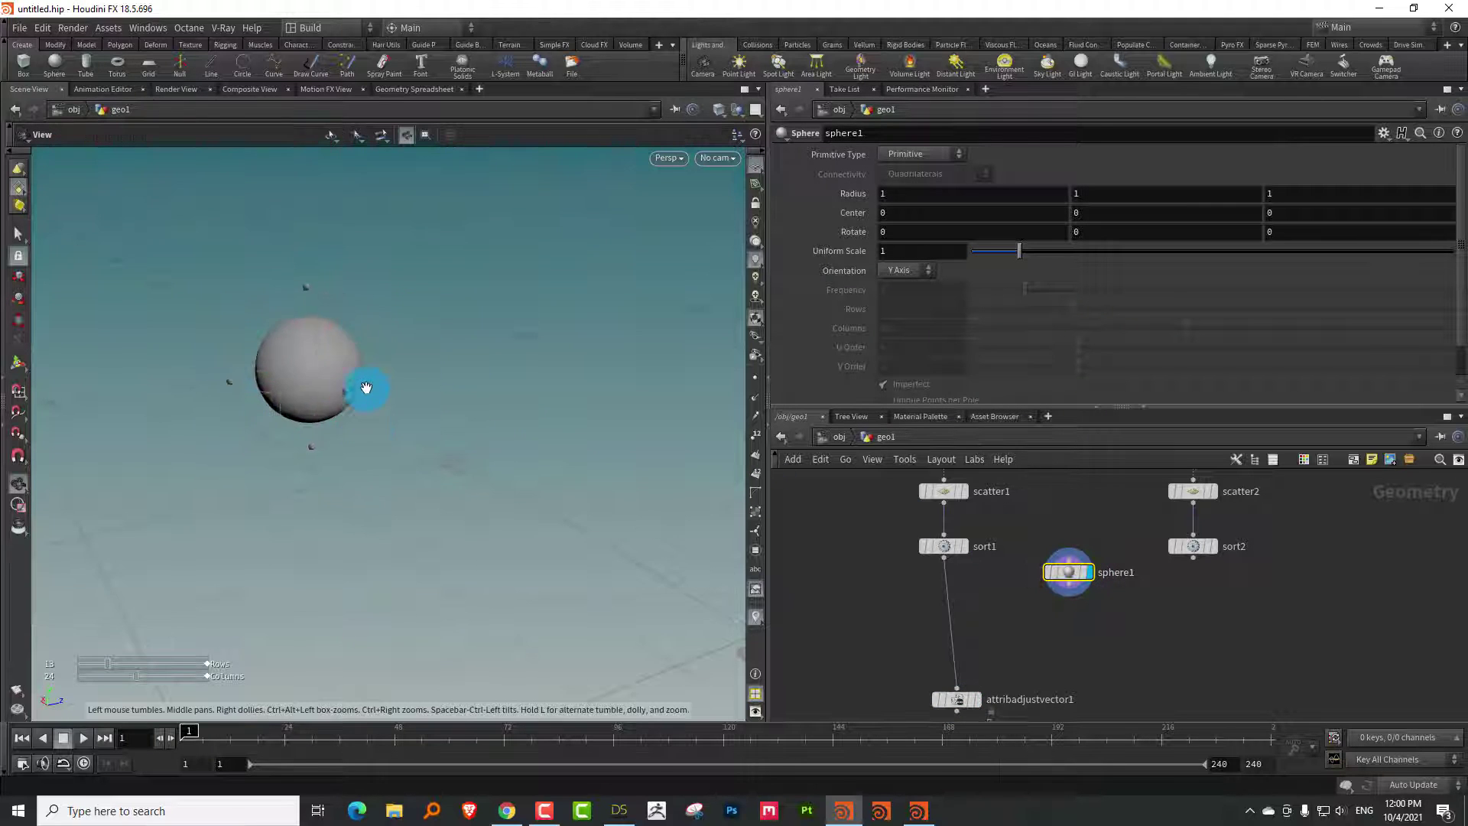
{"action": "key", "text": "Return"}
{"action": "left_click_drag", "start_coordinate": [305, 305], "coordinate": [245, 387]}
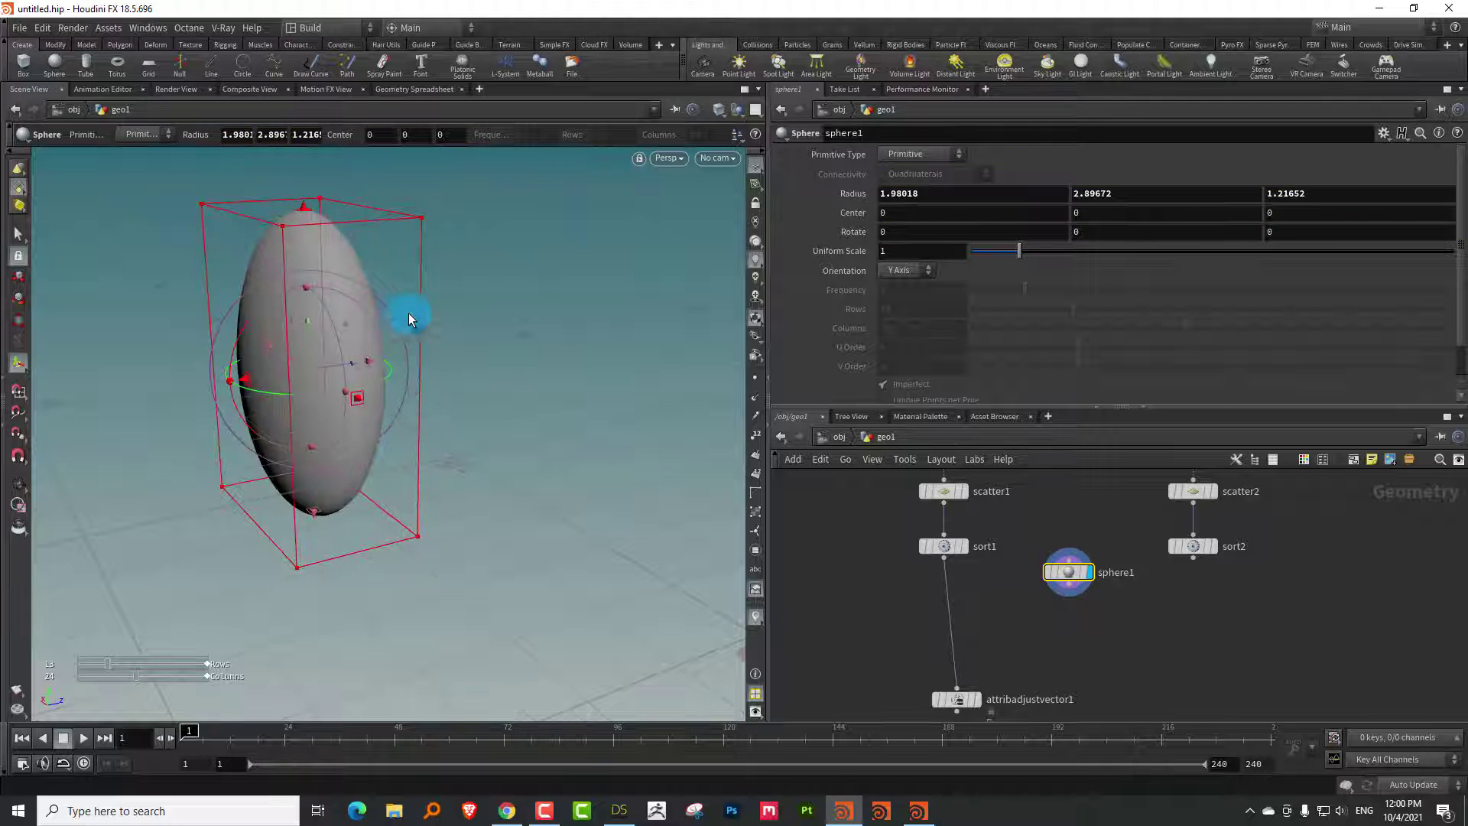
Make sphere1 a Polygon primitive with Frequency 6
{"action": "left_click", "coordinate": [921, 153]}
{"action": "left_click", "coordinate": [917, 171]}
{"action": "left_click_drag", "start_coordinate": [1056, 290], "coordinate": [1312, 277]}
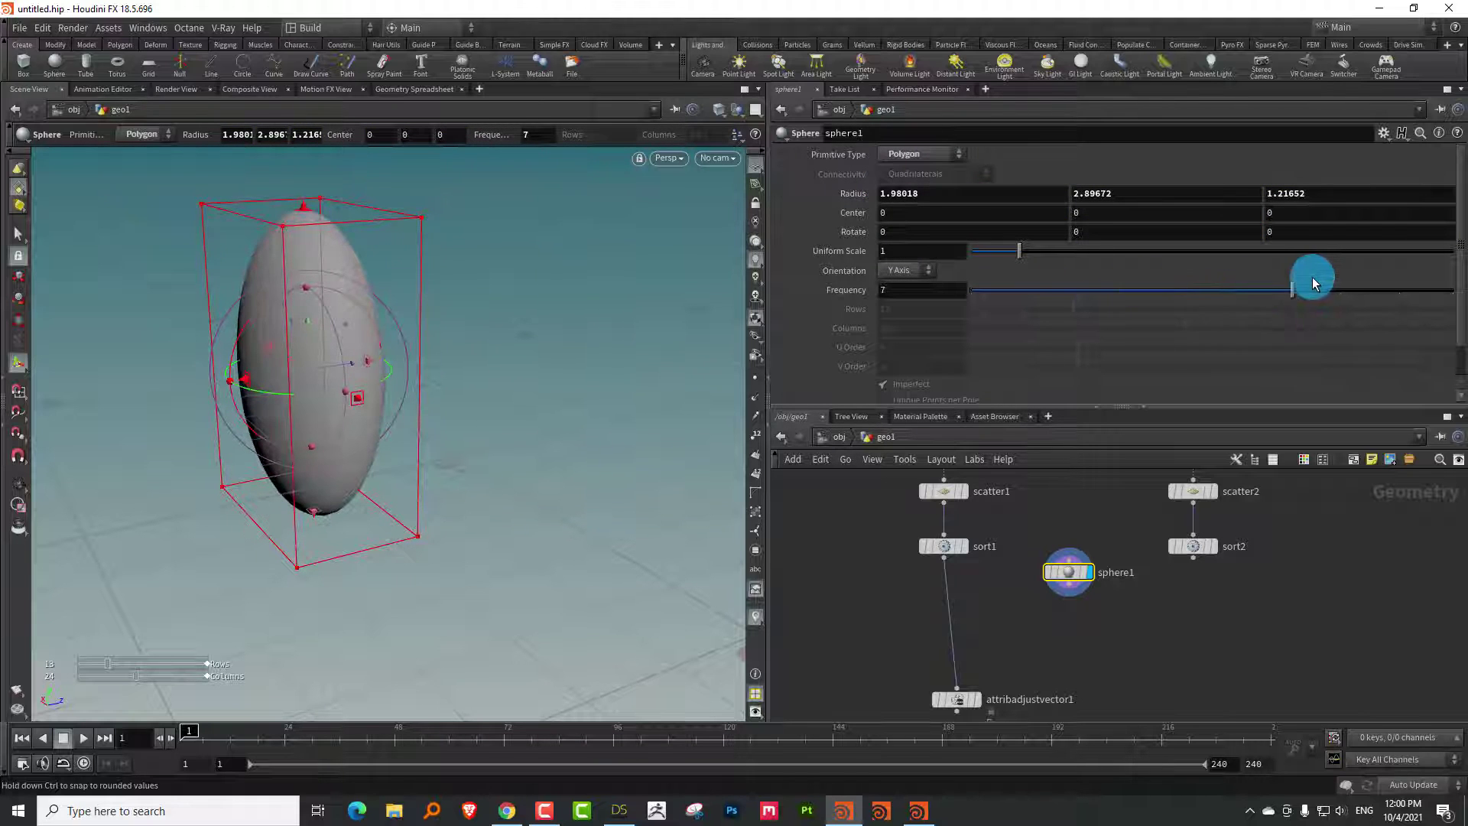
{"action": "middle_click_drag", "start_coordinate": [1045, 550], "coordinate": [1001, 549]}
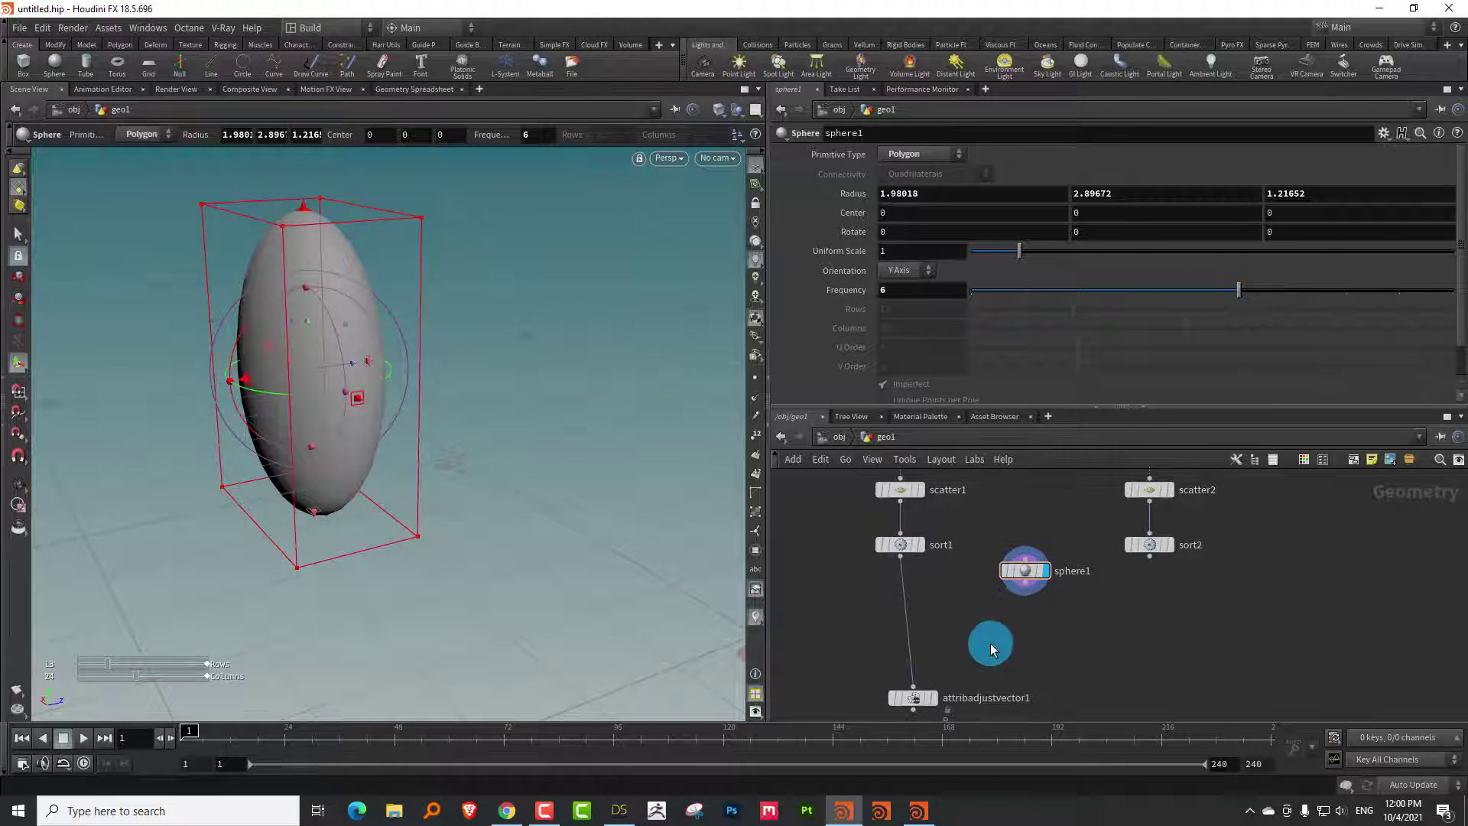
{"action": "key", "text": "Tab"}
Add a Mountain node below sphere1, feed the sphere into it, and widen its Z radius to 2.25
{"action": "type", "text": "moun"}
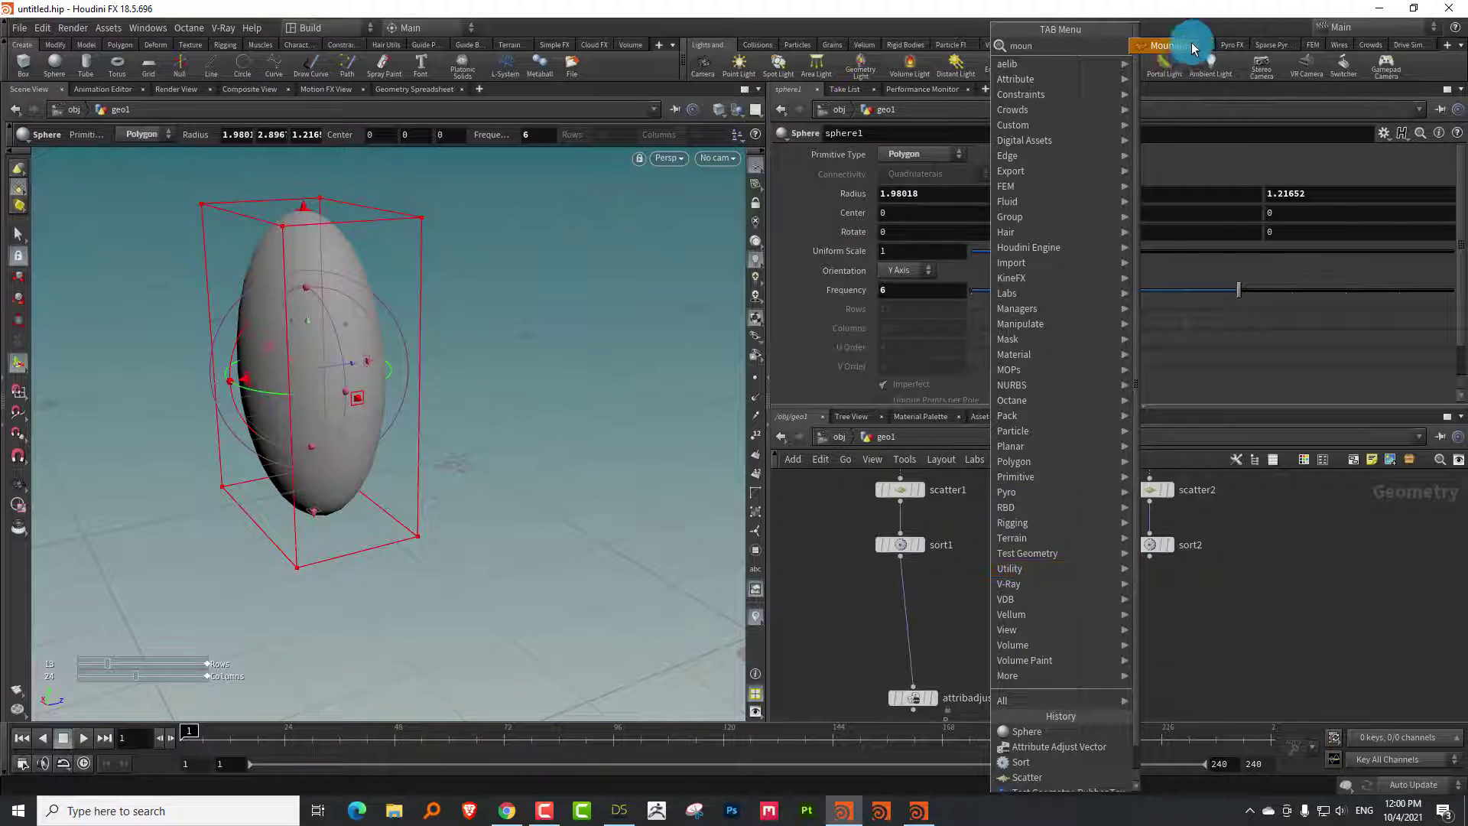
{"action": "left_click", "coordinate": [1191, 48]}
{"action": "left_click", "coordinate": [1028, 639]}
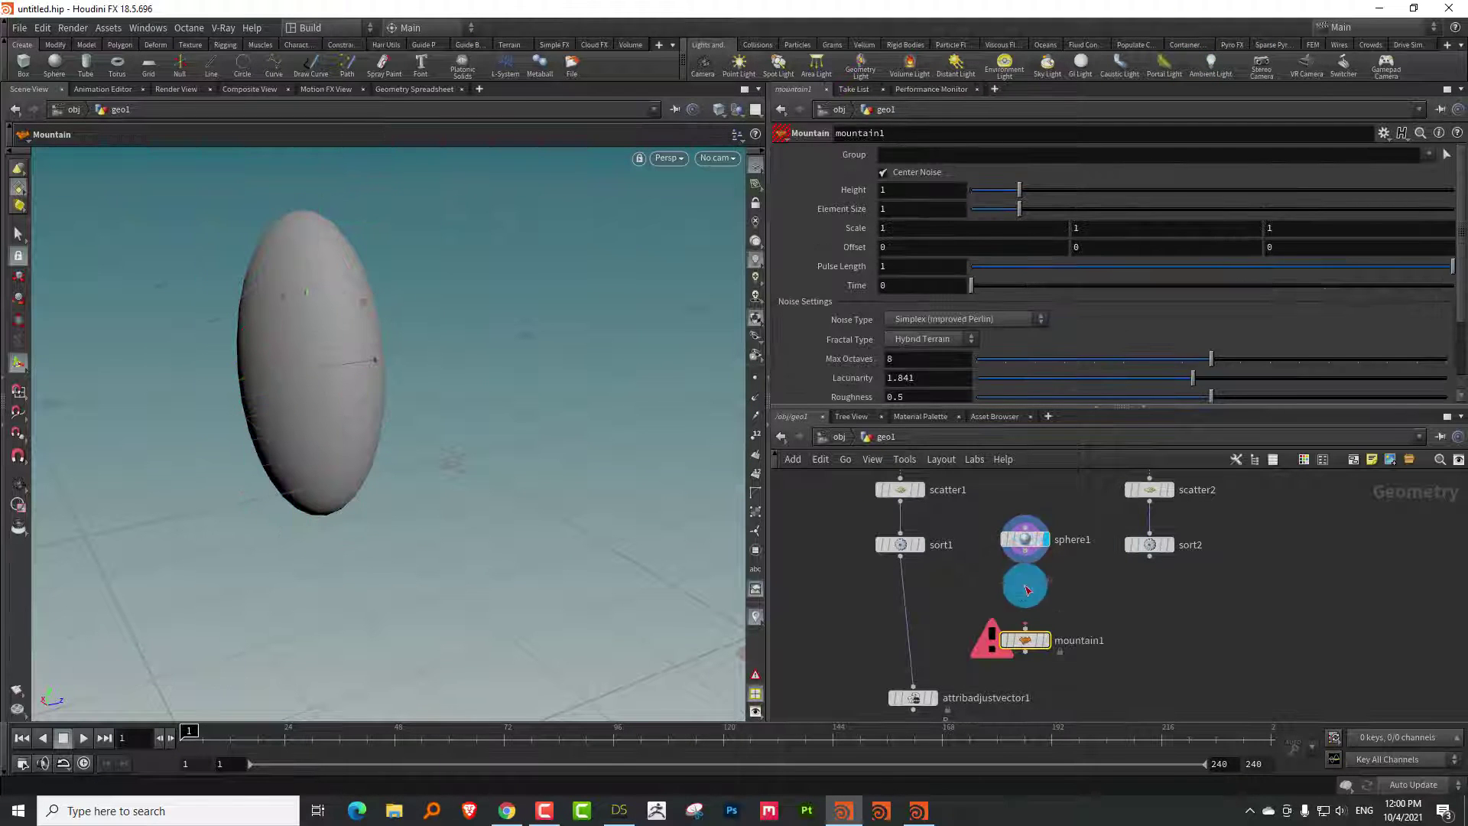
{"action": "left_click_drag", "start_coordinate": [1027, 588], "coordinate": [1025, 558]}
{"action": "left_click", "coordinate": [1021, 539]}
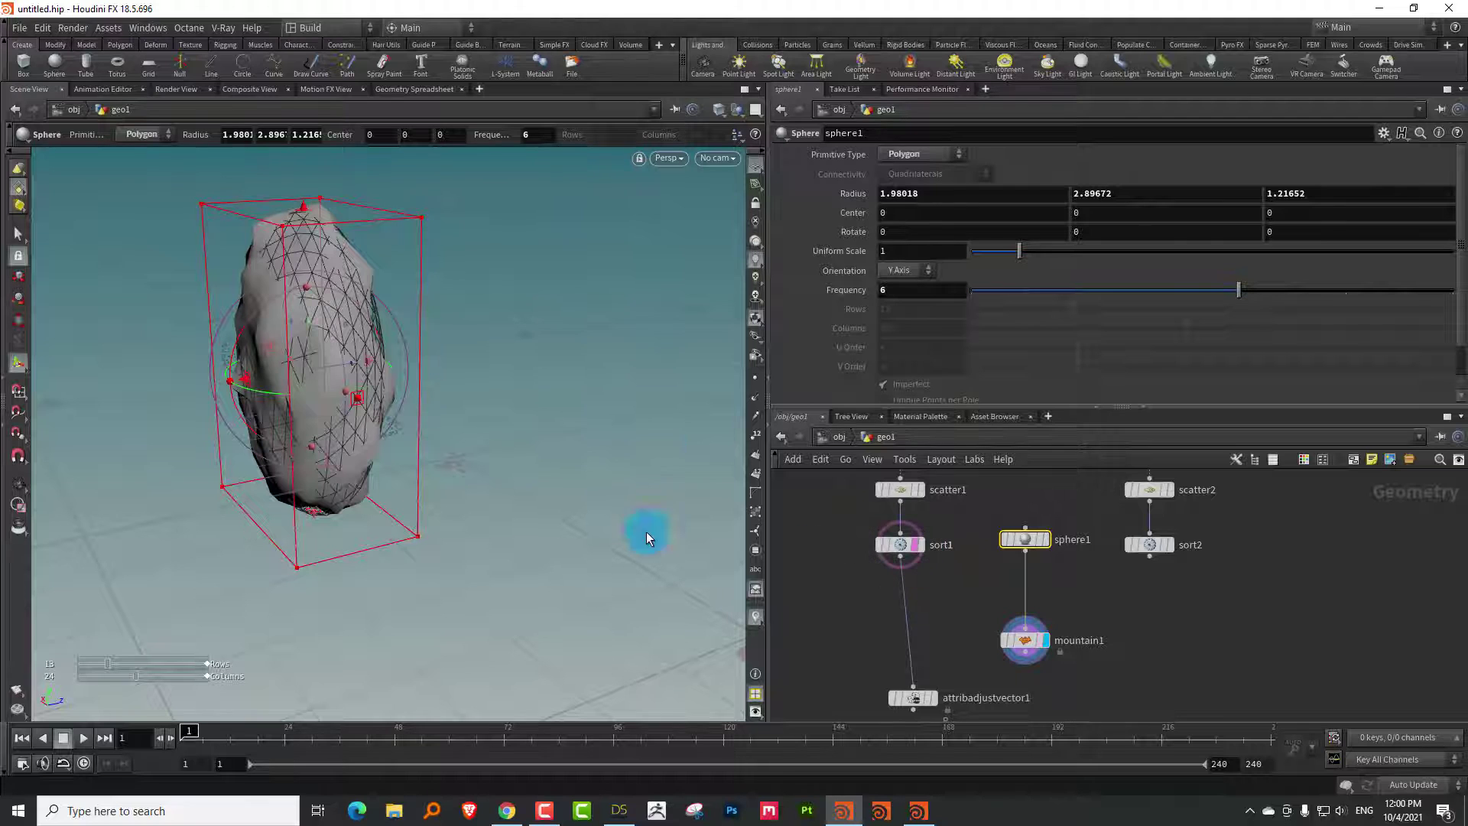
{"action": "left_click_drag", "start_coordinate": [245, 393], "coordinate": [191, 412]}
Insert a Transform between sphere1 and mountain1 and move the rock about 4.6 units along Z
{"action": "key", "text": "Tab"}
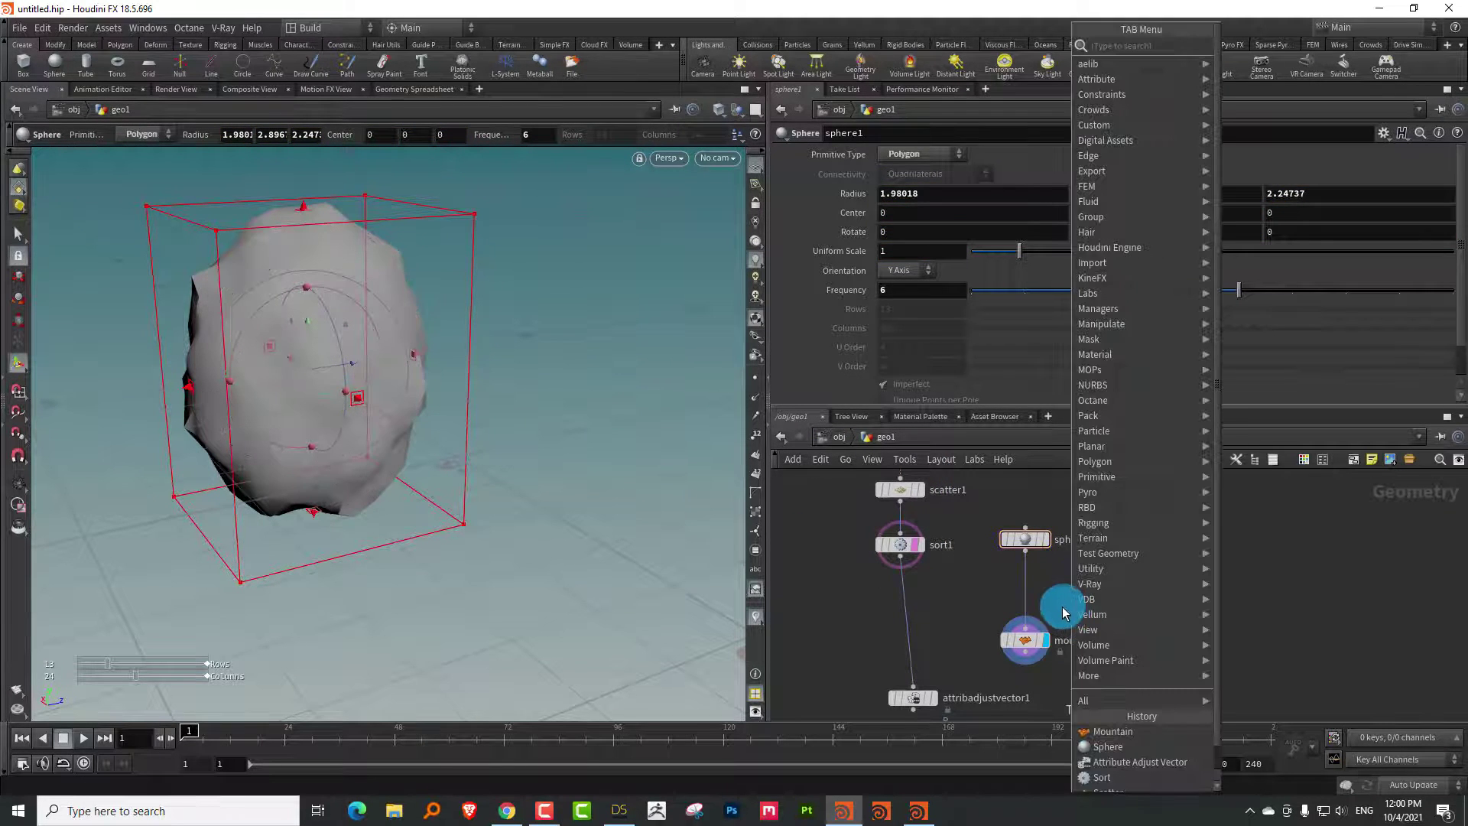
{"action": "type", "text": "tr"}
{"action": "left_click", "coordinate": [843, 72]}
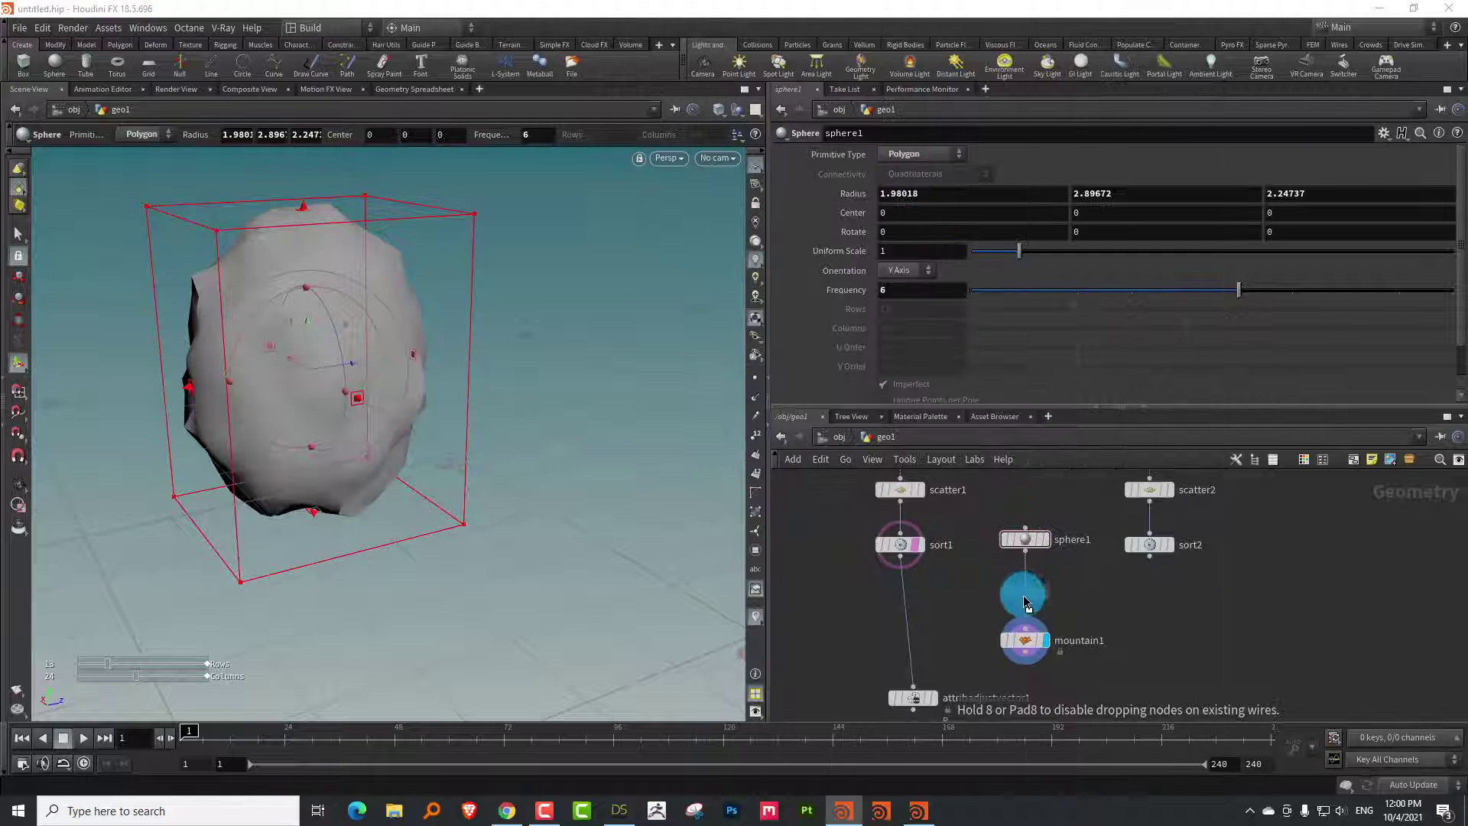
{"action": "left_click", "coordinate": [1025, 601]}
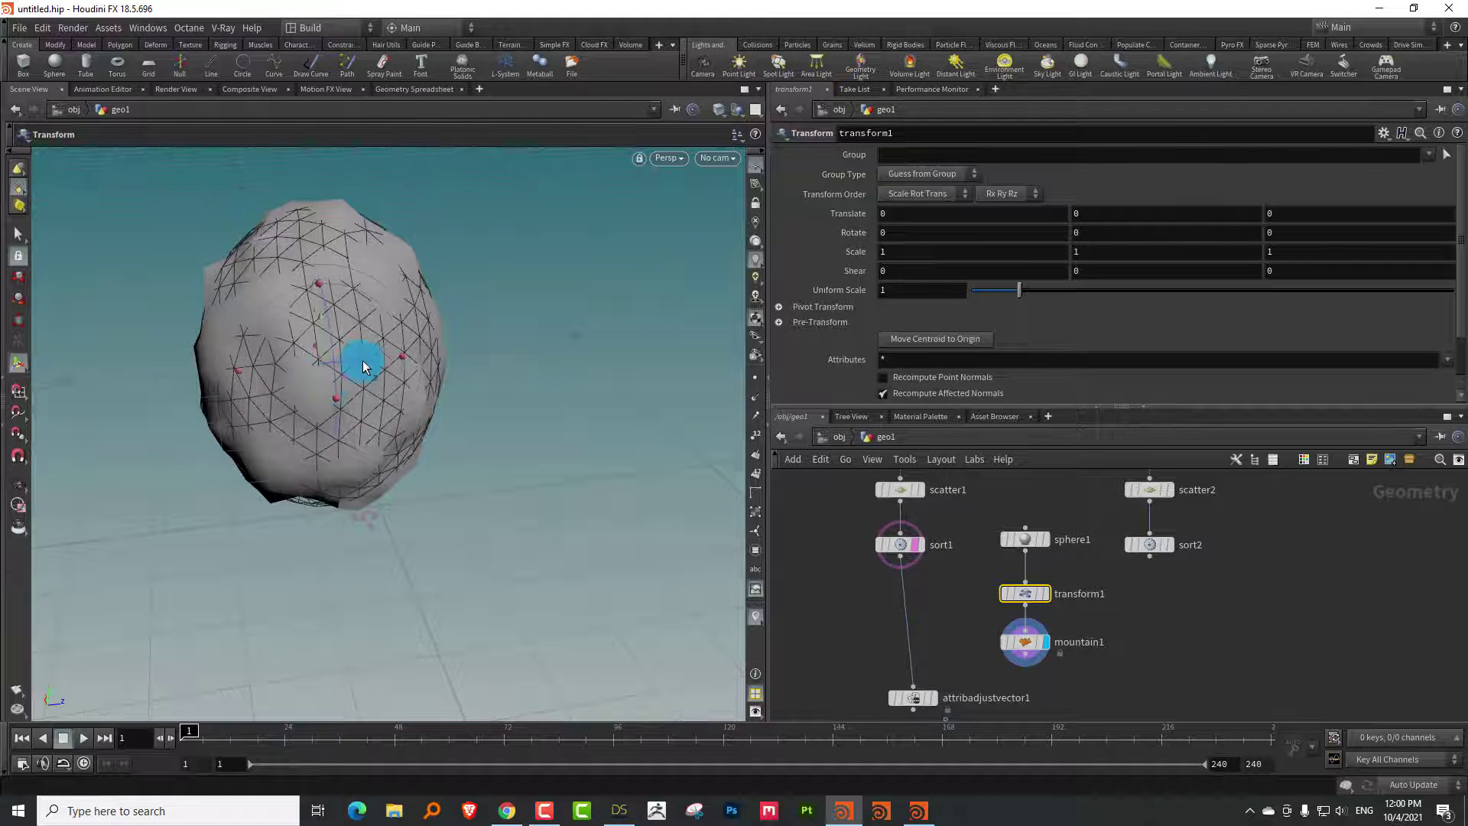
{"action": "left_click_drag", "start_coordinate": [363, 367], "coordinate": [586, 331]}
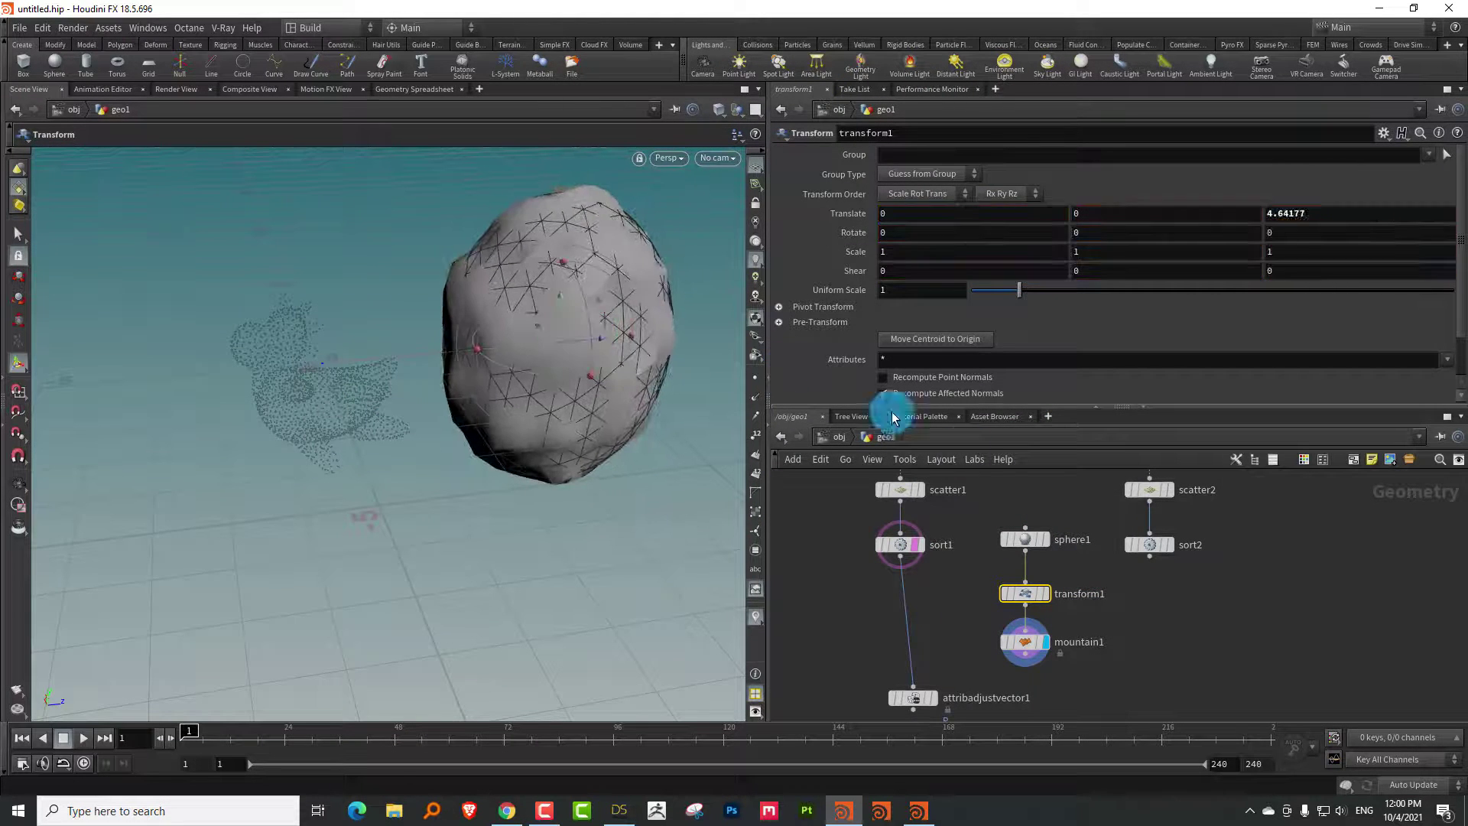
Fine-tune the rock's Z position to 4.70721
{"action": "left_click", "coordinate": [664, 310]}
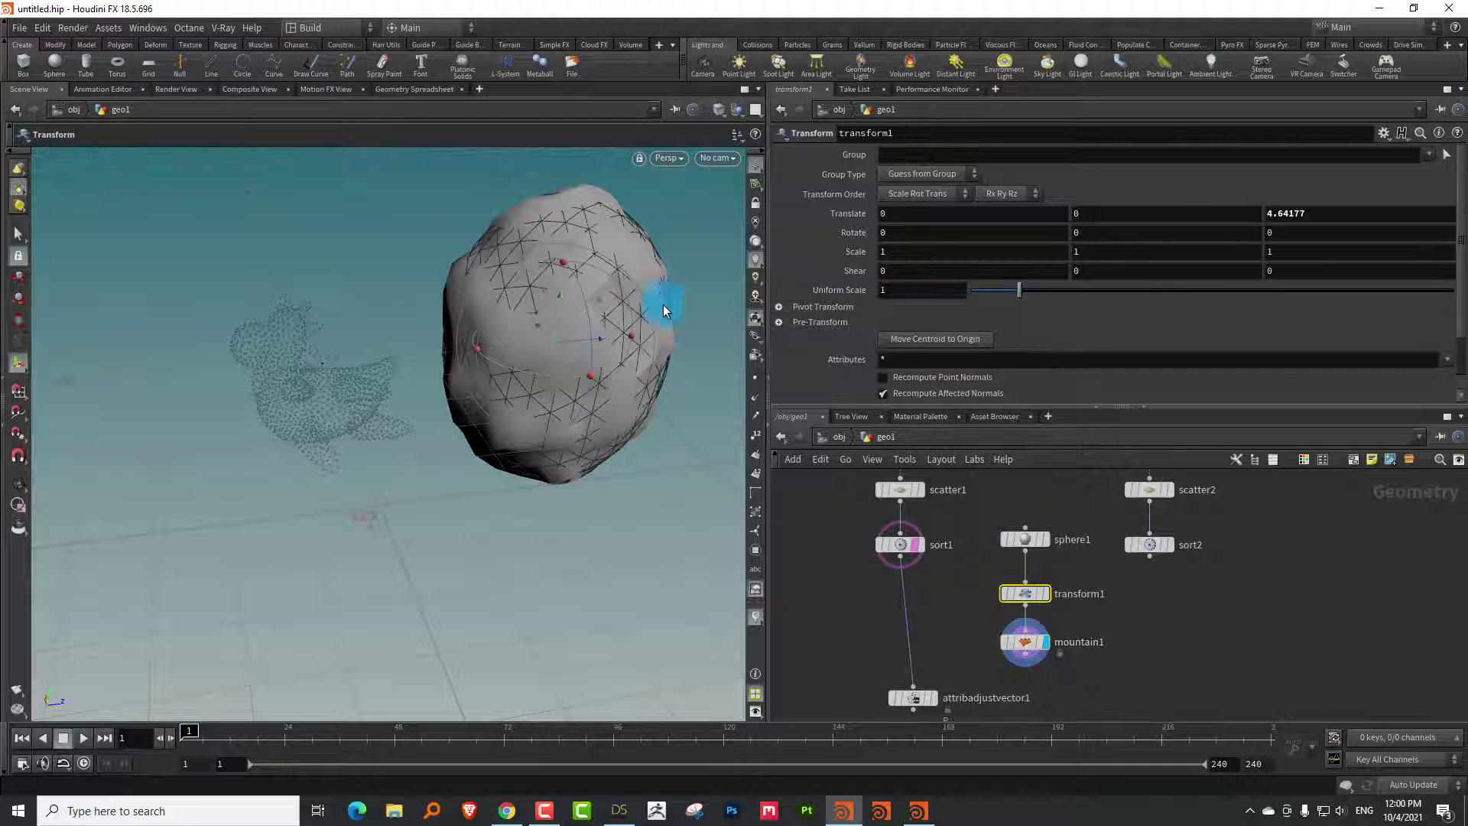
{"action": "left_click_drag", "start_coordinate": [584, 349], "coordinate": [583, 319]}
{"action": "key", "text": "Escape"}
{"action": "key", "text": "Return"}
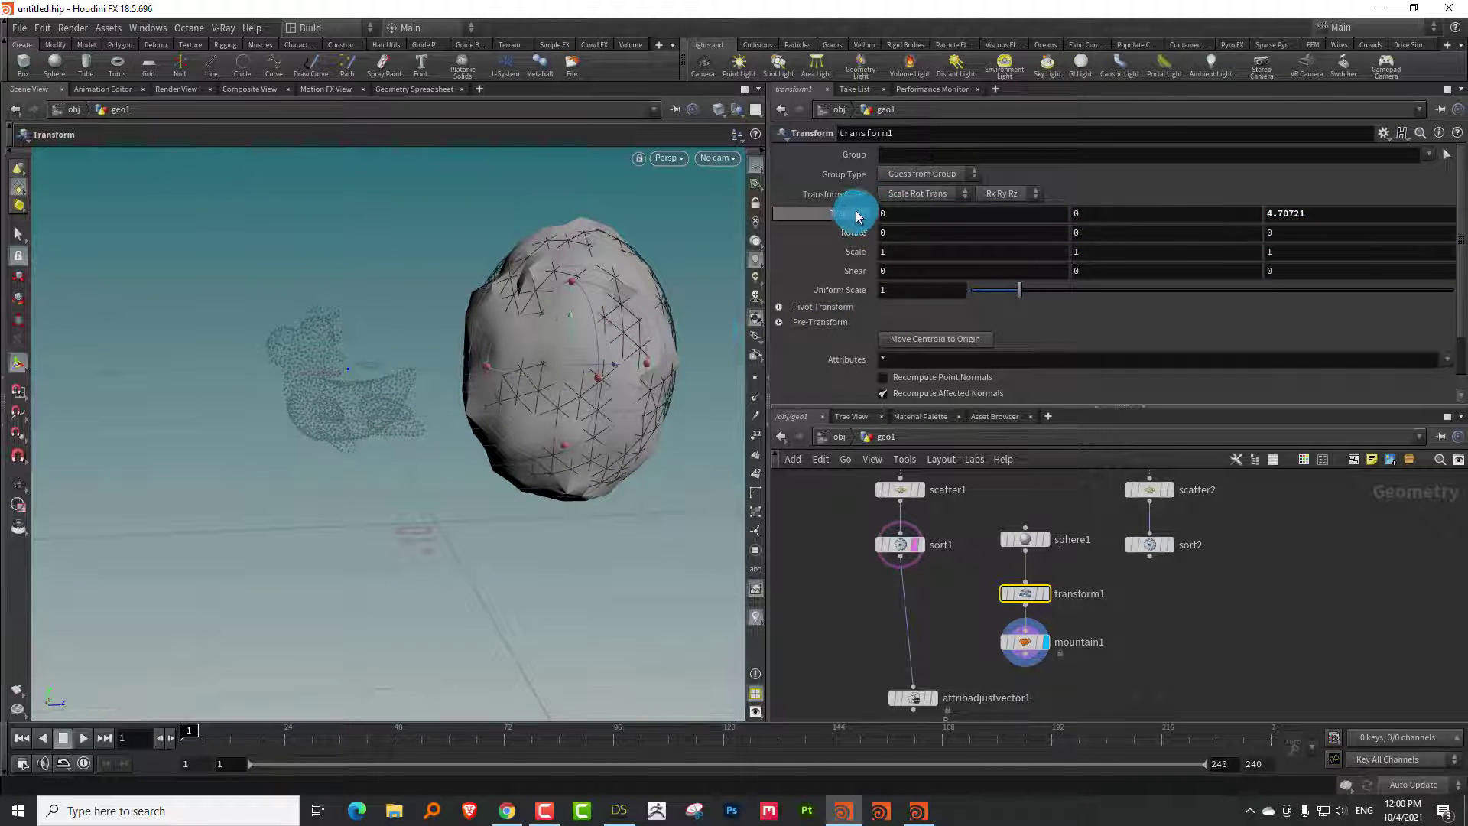
Keyframe Translate at frame 1, then at frame 96 slide the rock back to Z -0.118
{"action": "left_click", "coordinate": [848, 214], "text": "alt"}
{"action": "left_click_drag", "start_coordinate": [263, 736], "coordinate": [623, 696]}
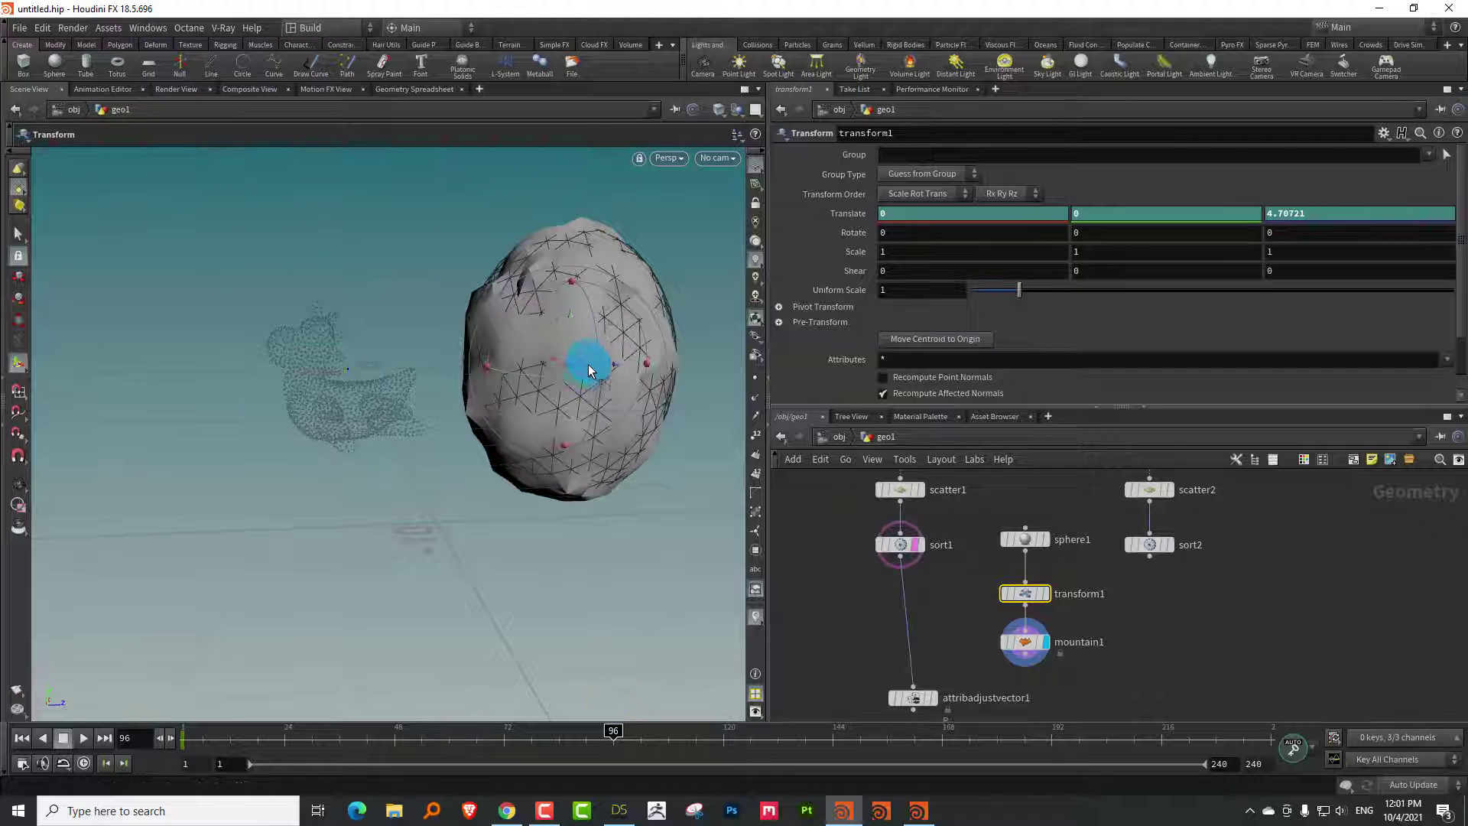
{"action": "left_click_drag", "start_coordinate": [589, 370], "coordinate": [366, 392]}
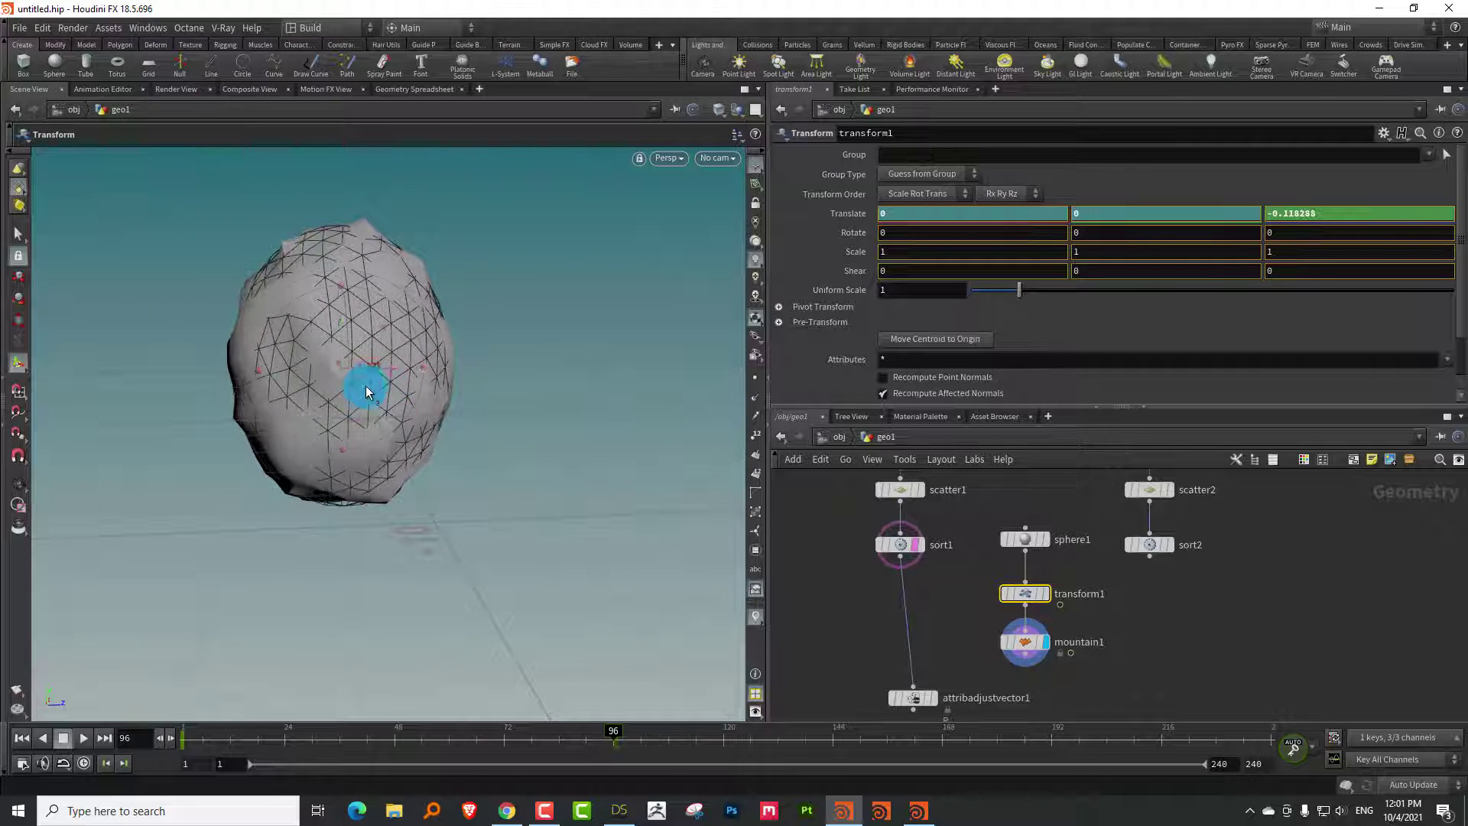
{"action": "left_click_drag", "start_coordinate": [613, 737], "coordinate": [49, 788]}
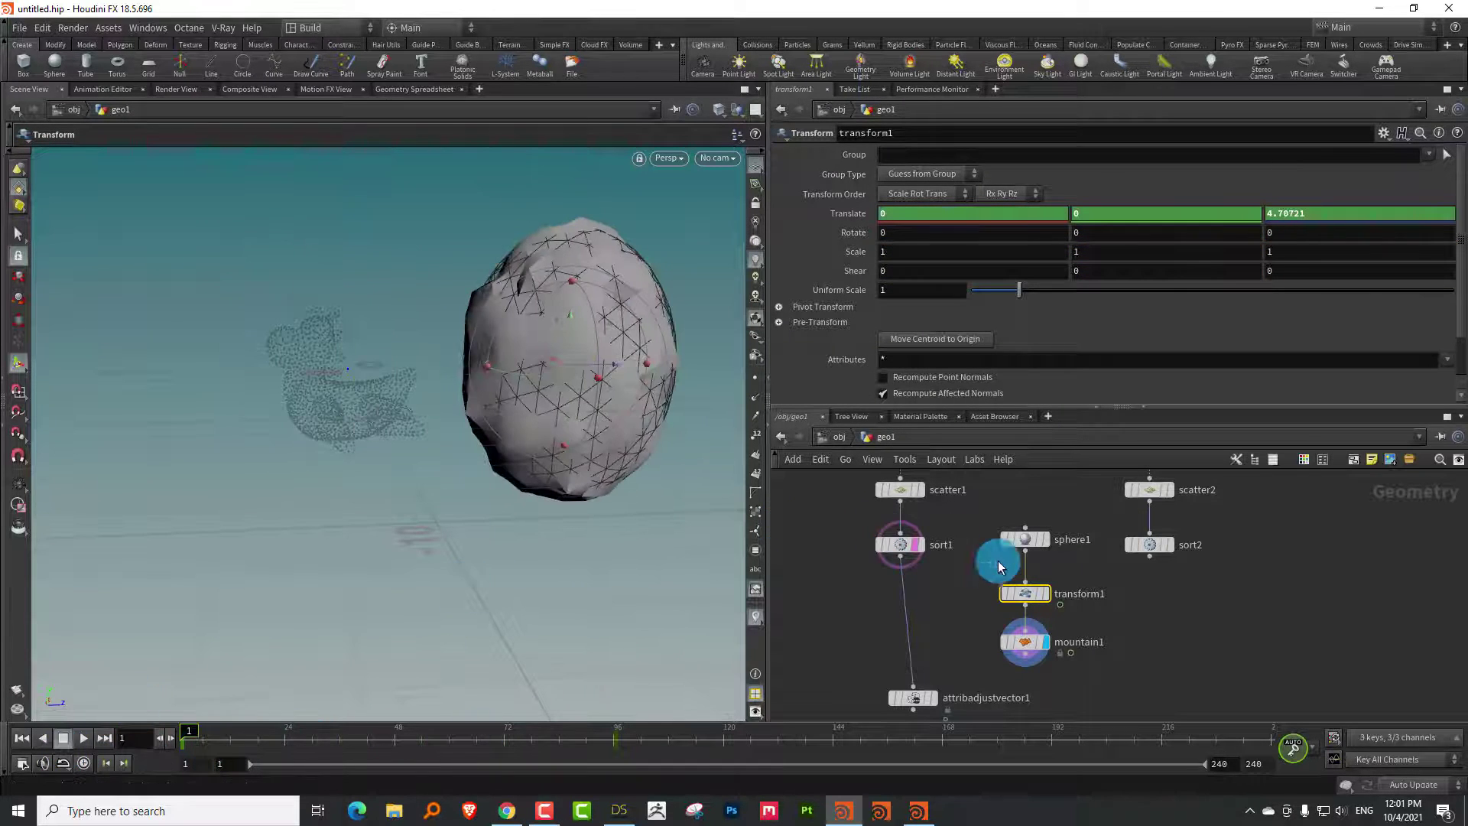
{"action": "key", "text": "Tab"}
Add a Mask from Geometry node onto the sort1 to attribadjustvector1 wire
{"action": "type", "text": "mask"}
{"action": "mouse_move", "coordinate": [940, 533]}
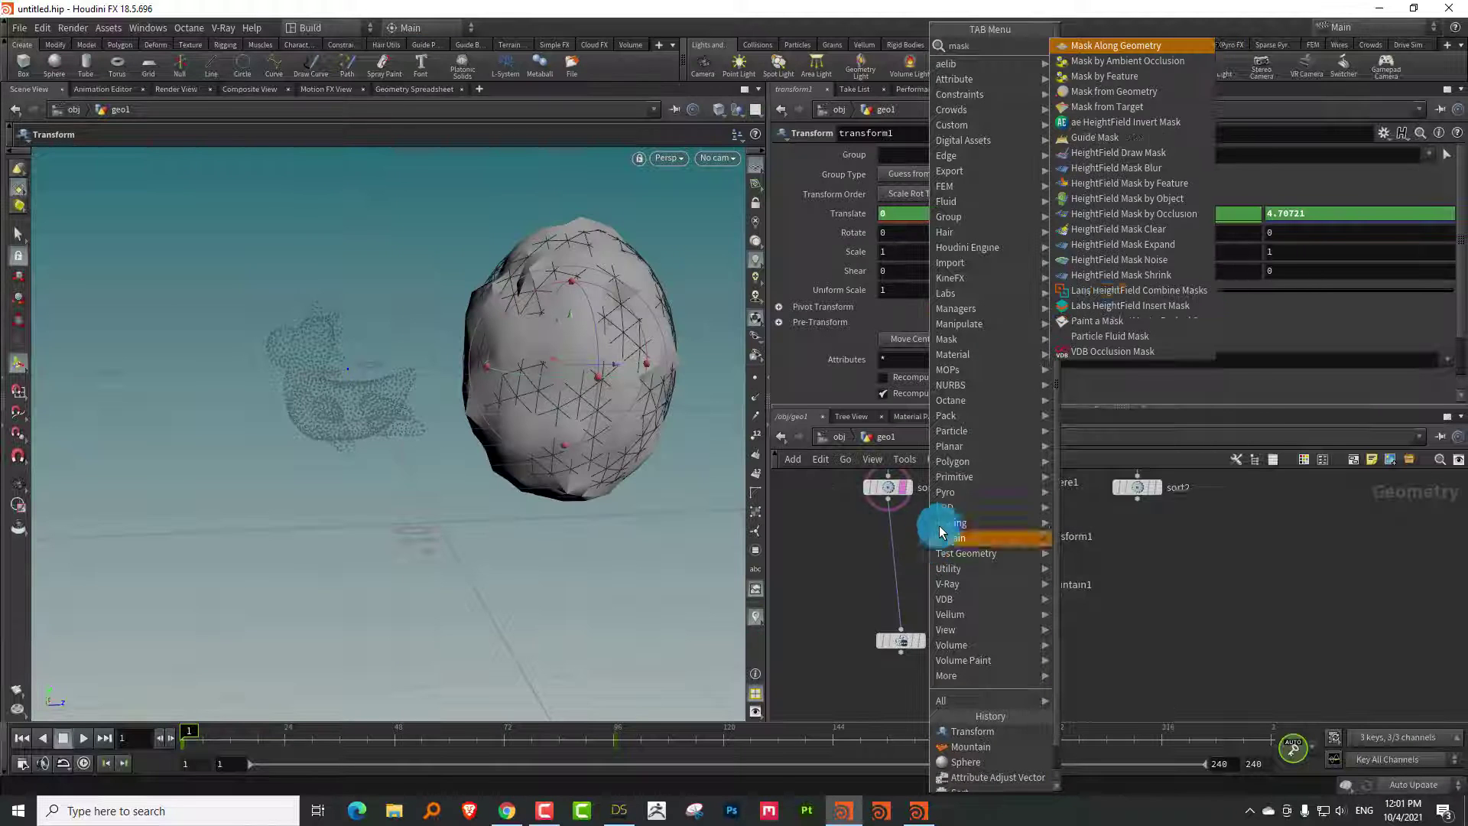
{"action": "left_click", "coordinate": [1136, 81]}
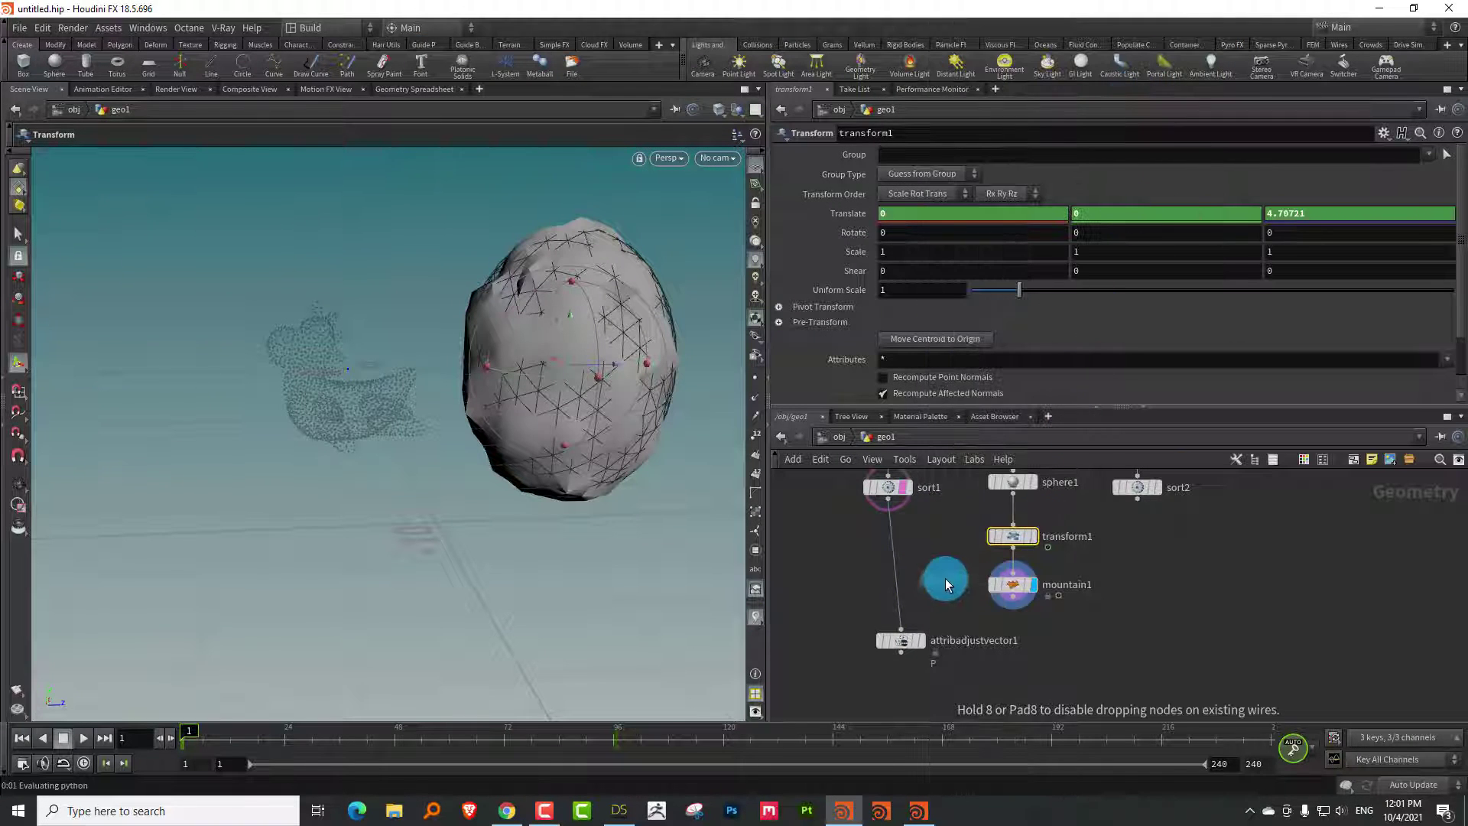
{"action": "key", "text": "Tab"}
{"action": "left_click", "coordinate": [1090, 99]}
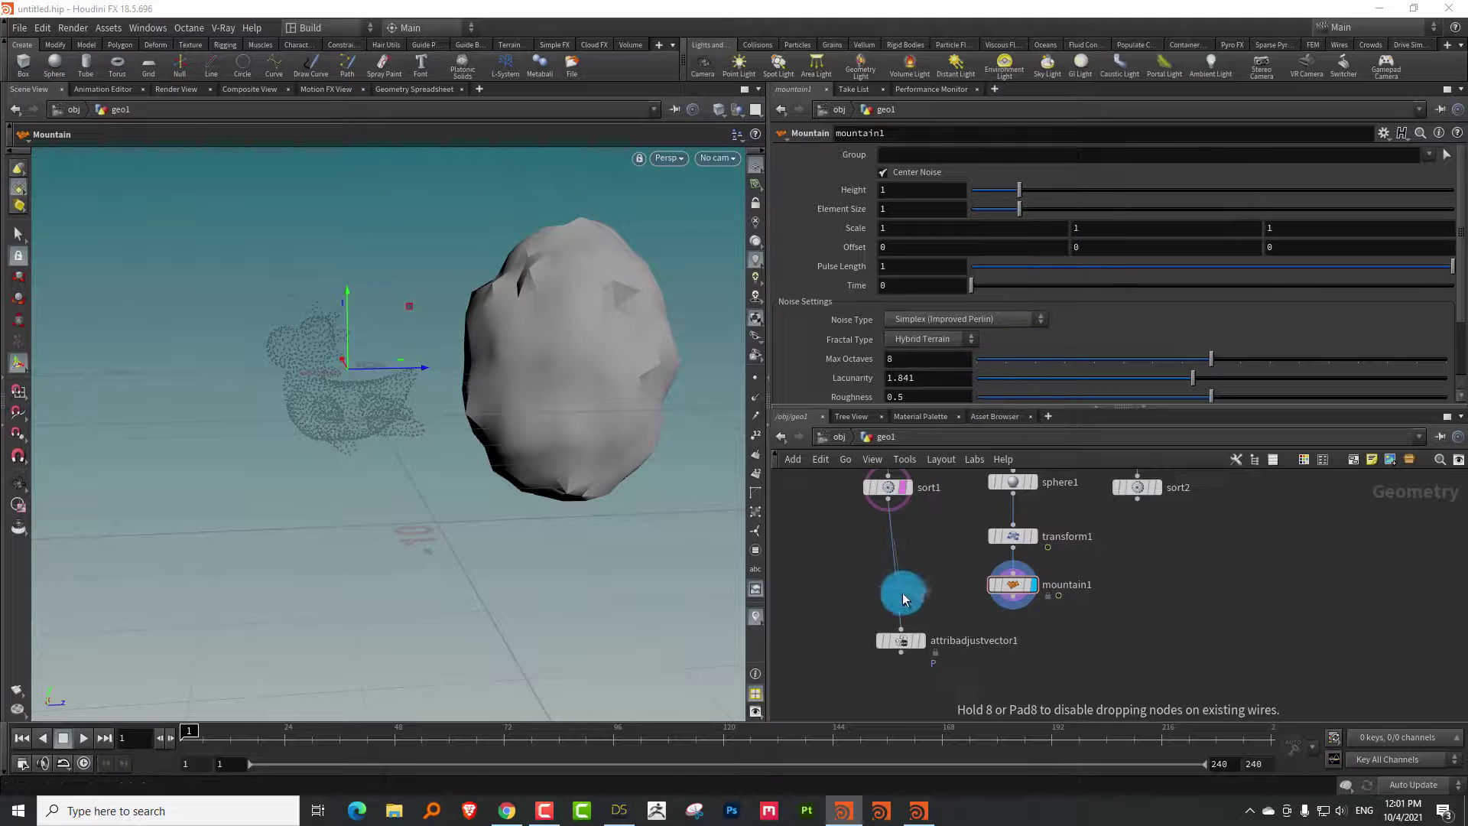
{"action": "left_click", "coordinate": [902, 598]}
{"action": "left_click_drag", "start_coordinate": [892, 557], "coordinate": [896, 659]}
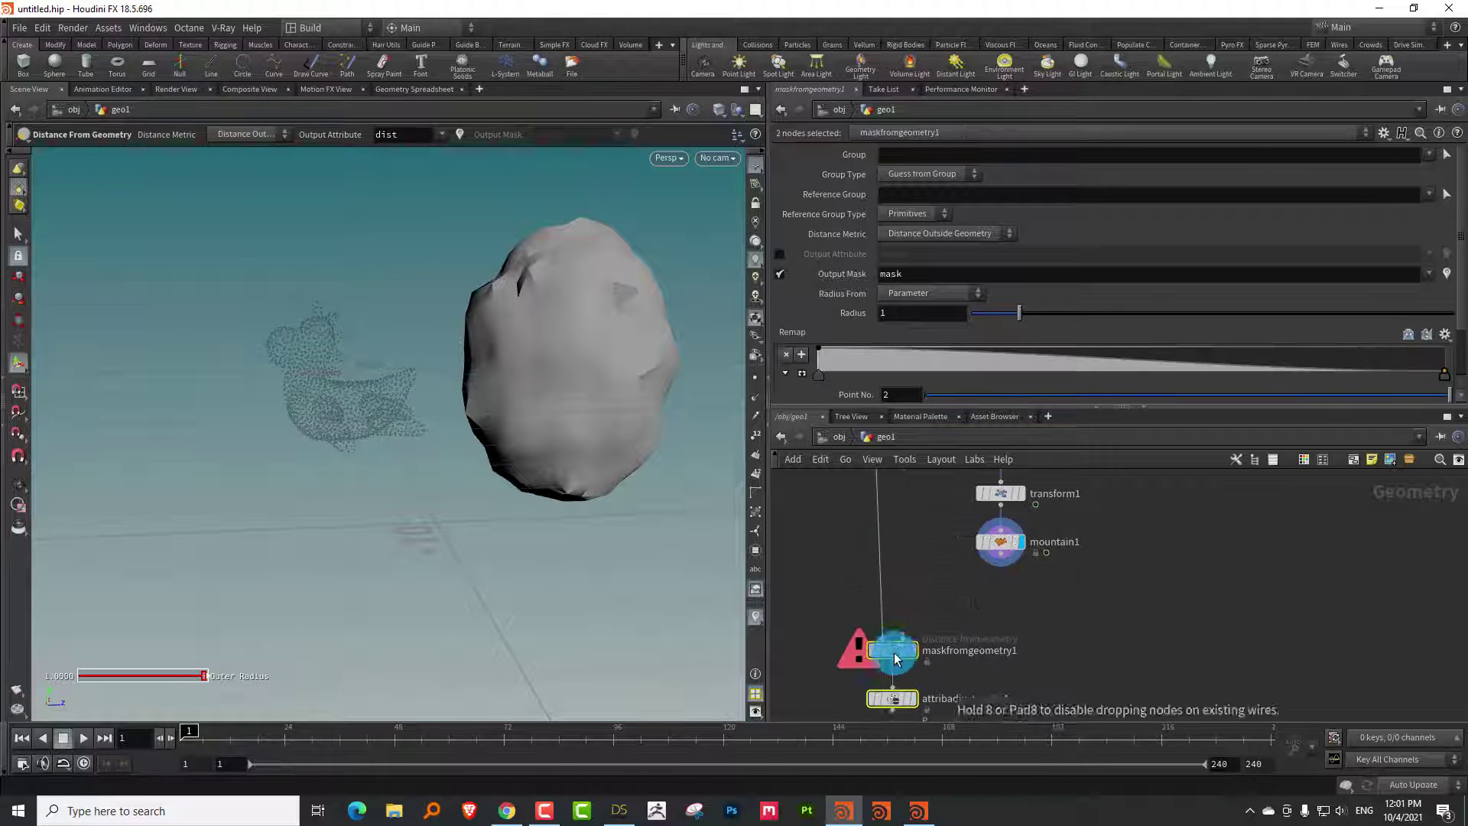
Feed mountain1 into the mask node's second input, display it, and scrub frames to check the mask
{"action": "left_click_drag", "start_coordinate": [1000, 553], "coordinate": [920, 636]}
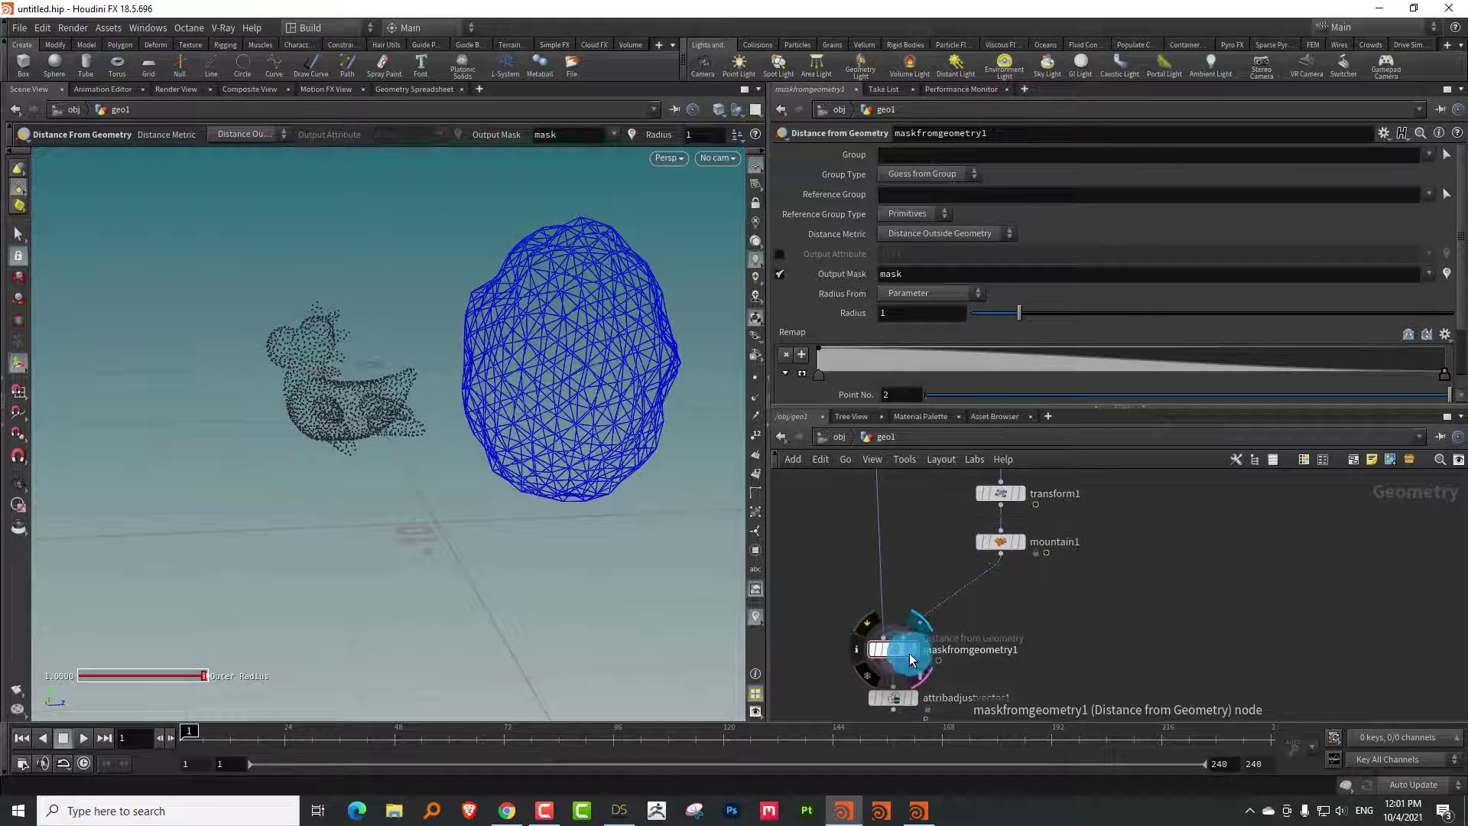
{"action": "left_click", "coordinate": [910, 652]}
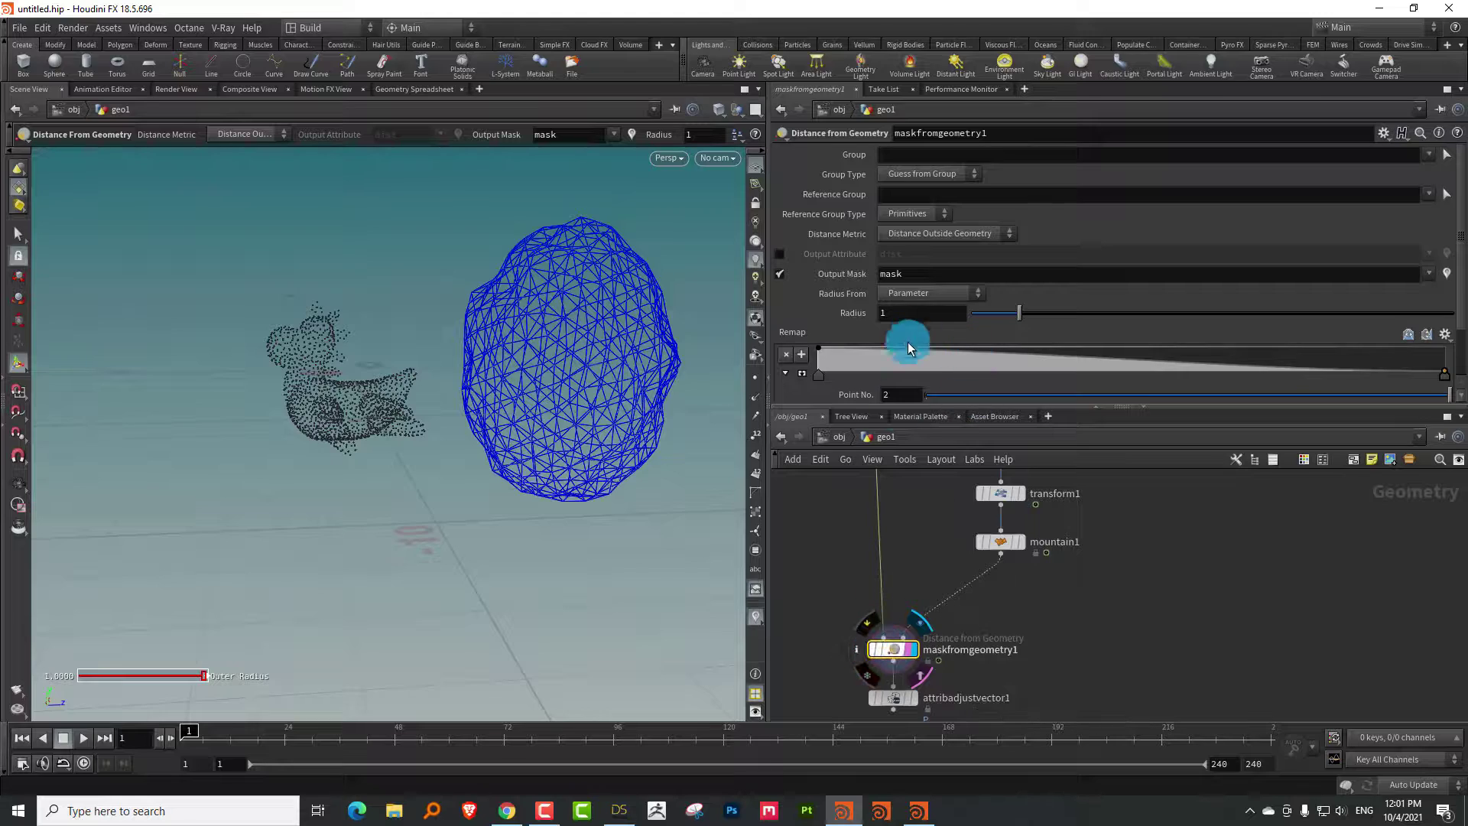
{"action": "left_click_drag", "start_coordinate": [213, 737], "coordinate": [382, 738]}
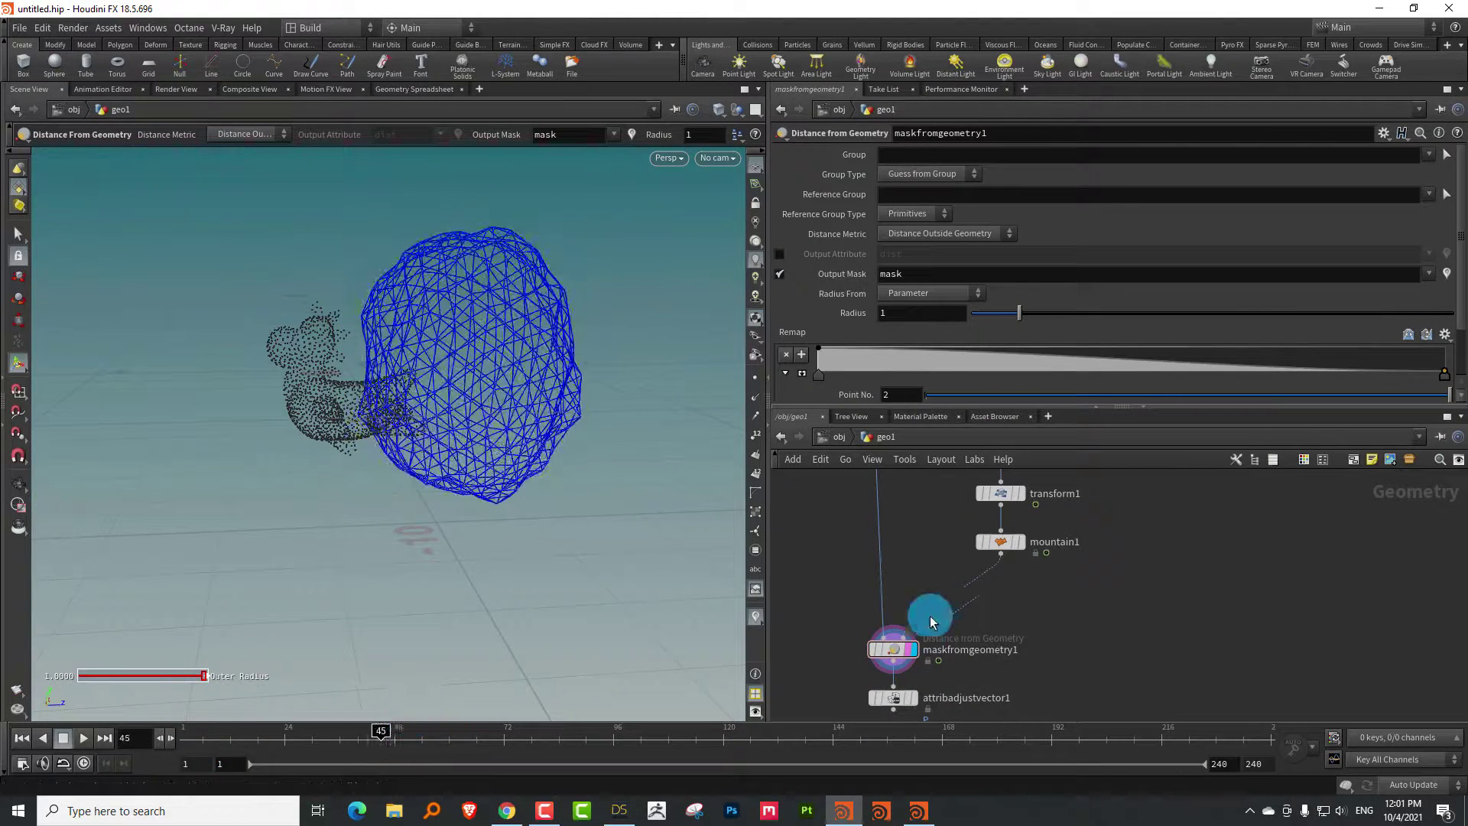
{"action": "left_click", "coordinate": [857, 649]}
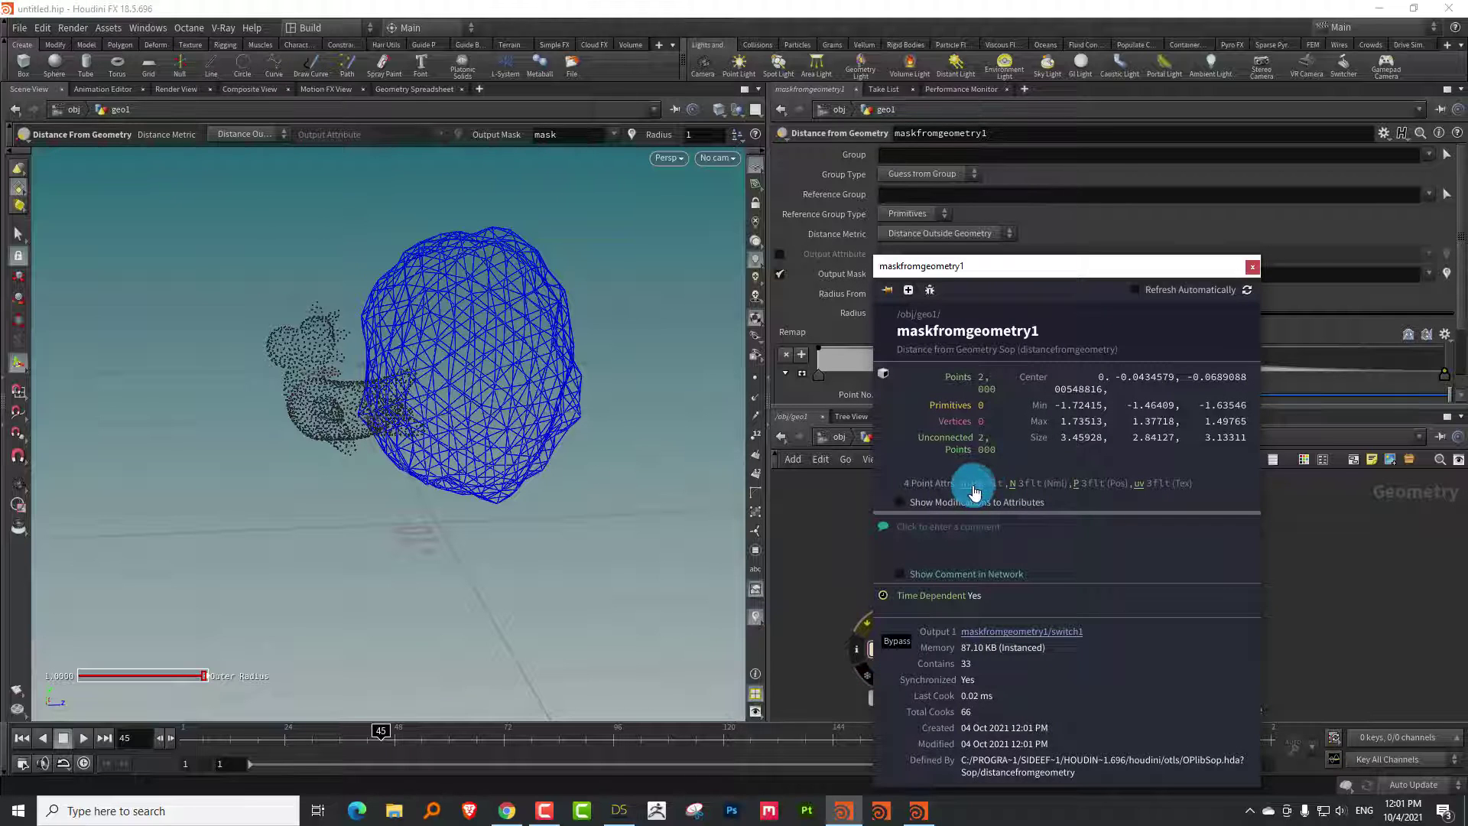
{"action": "mouse_move", "coordinate": [344, 726]}
{"action": "left_mouse_down"}
{"action": "mouse_move", "coordinate": [181, 727]}
{"action": "mouse_move", "coordinate": [550, 695]}
{"action": "mouse_move", "coordinate": [180, 714]}
{"action": "mouse_move", "coordinate": [227, 674]}
{"action": "left_mouse_up"}
{"action": "middle_click_drag", "start_coordinate": [1059, 524], "coordinate": [1014, 544]}
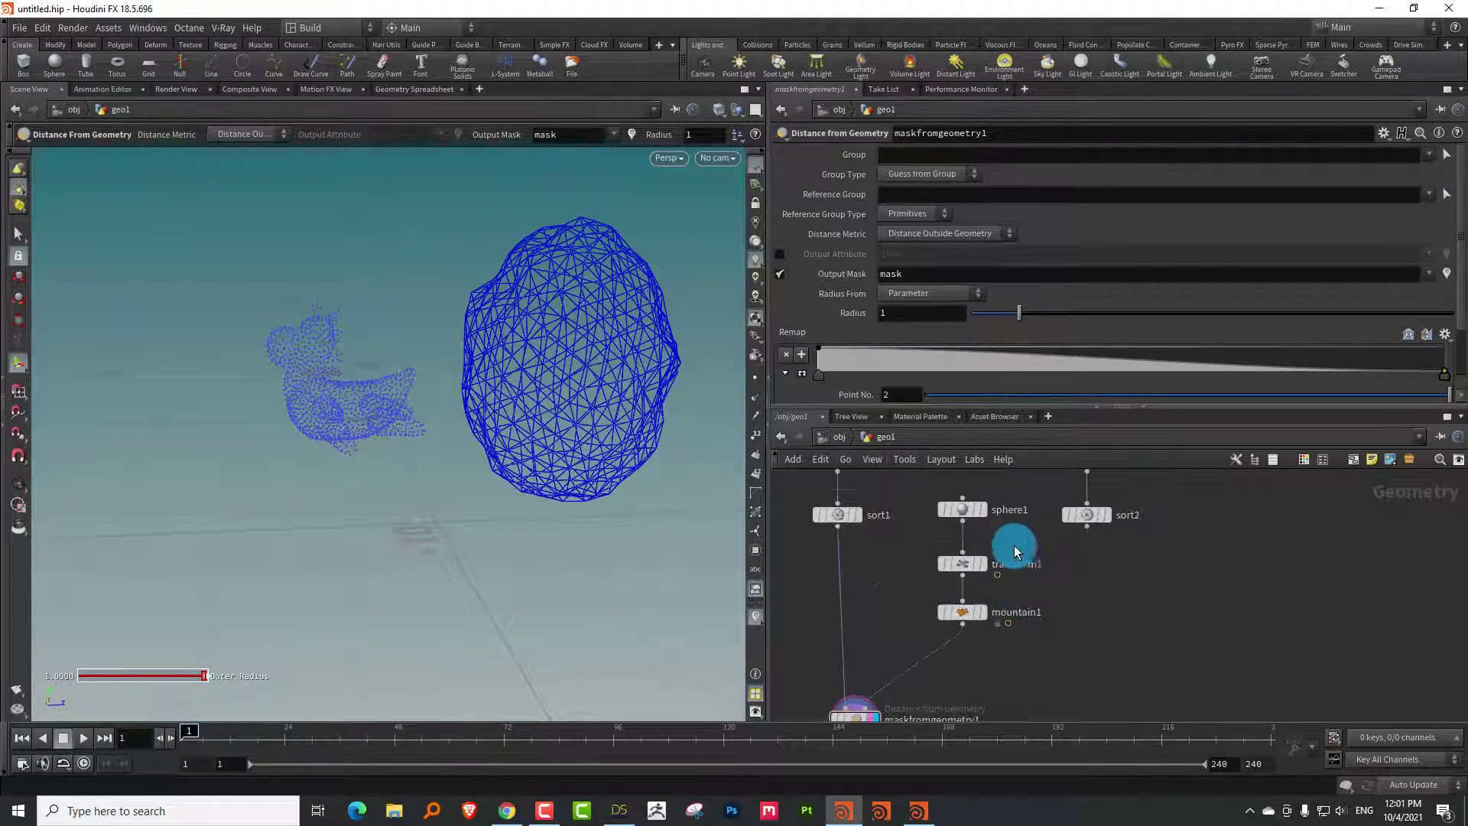
Push the sphere further along Z on transform1, to about 4.93
{"action": "left_click", "coordinate": [961, 564]}
{"action": "left_click_drag", "start_coordinate": [609, 369], "coordinate": [652, 374]}
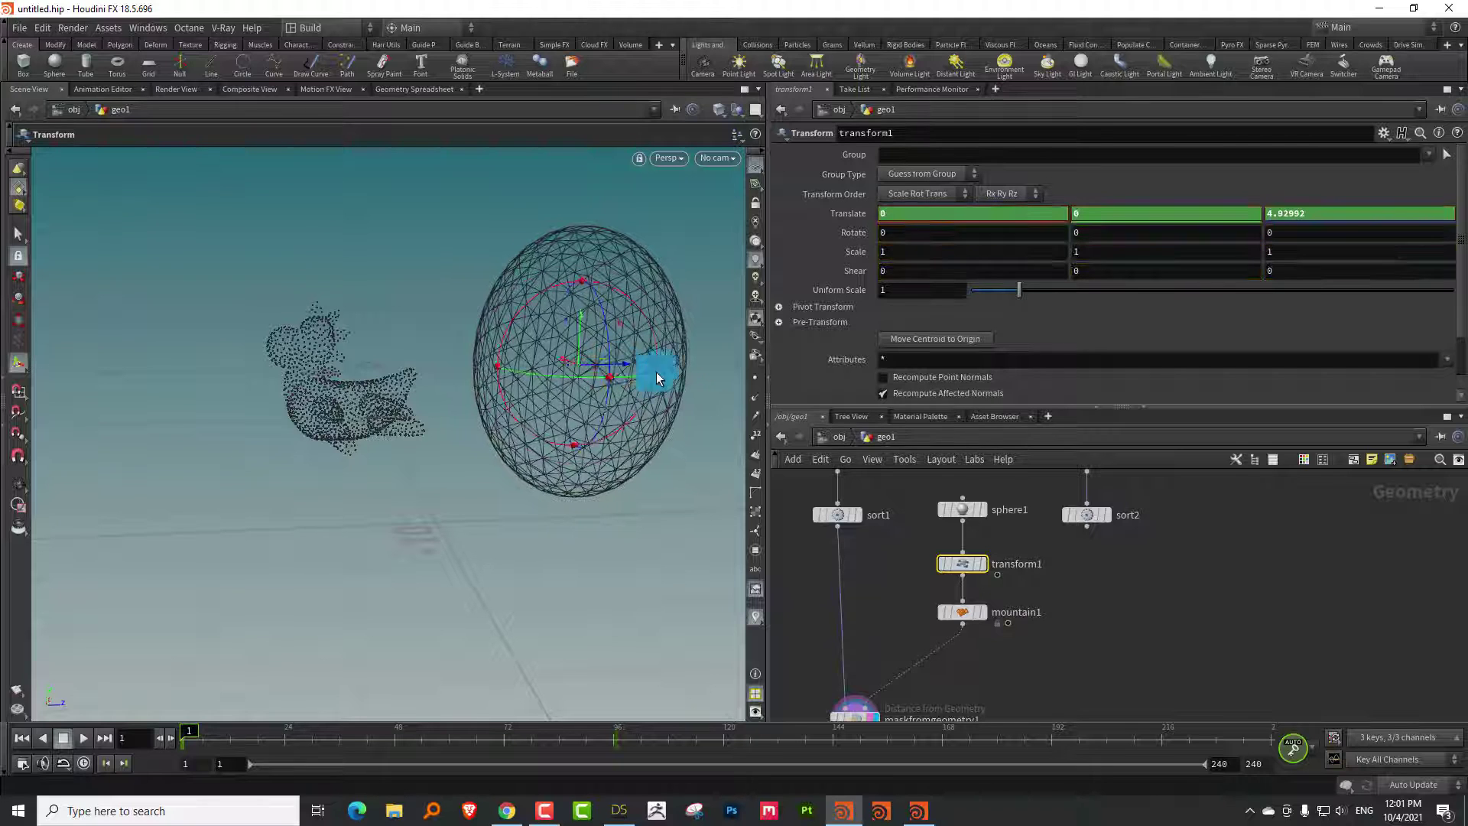
{"action": "middle_click_drag", "start_coordinate": [1010, 668], "coordinate": [1032, 524]}
Set attribadjustvector1's Blend to Blend by Attribute using the mask attribute
{"action": "left_click", "coordinate": [918, 627]}
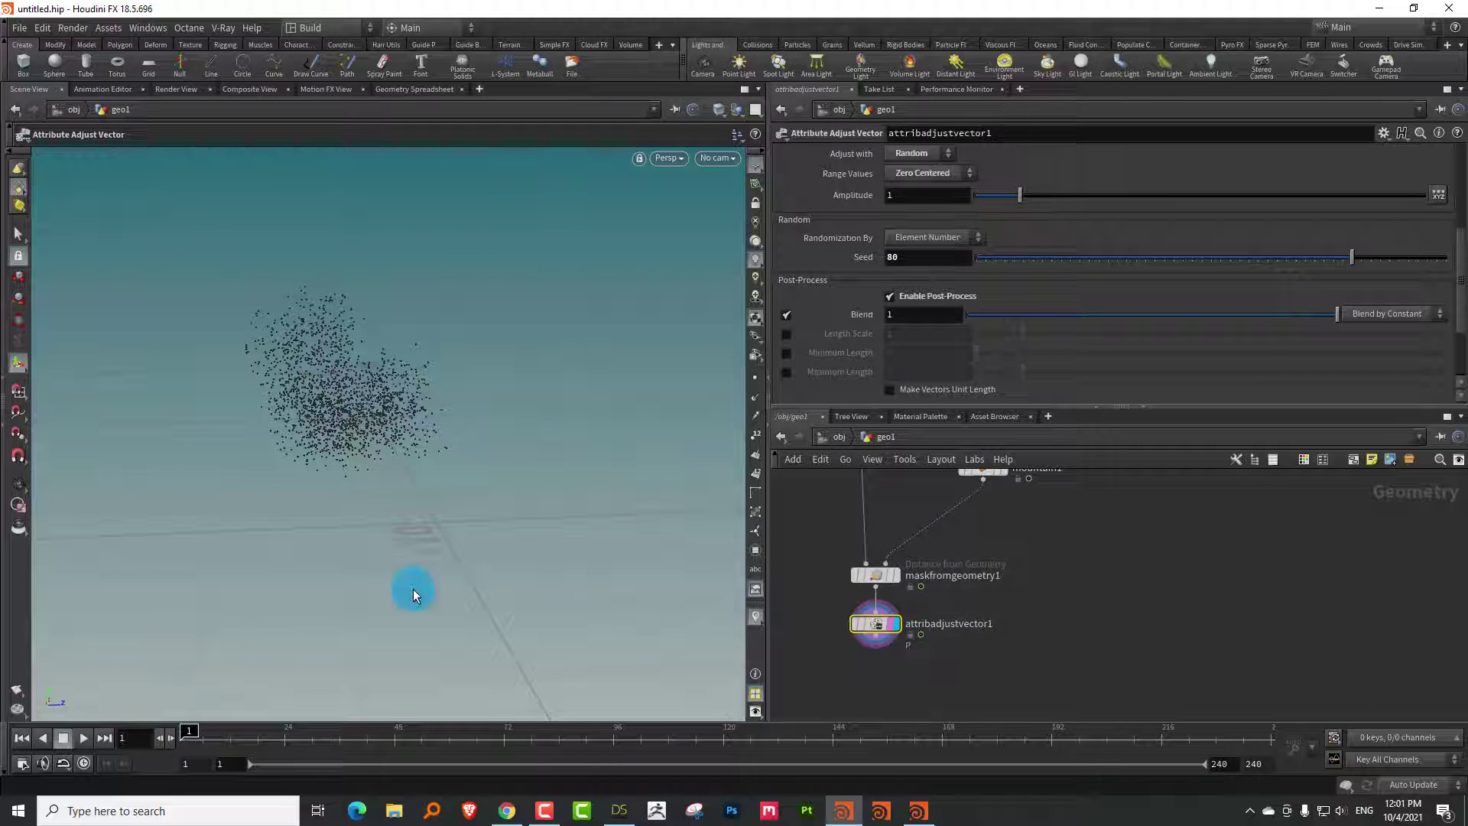
{"action": "left_click_drag", "start_coordinate": [194, 724], "coordinate": [317, 722]}
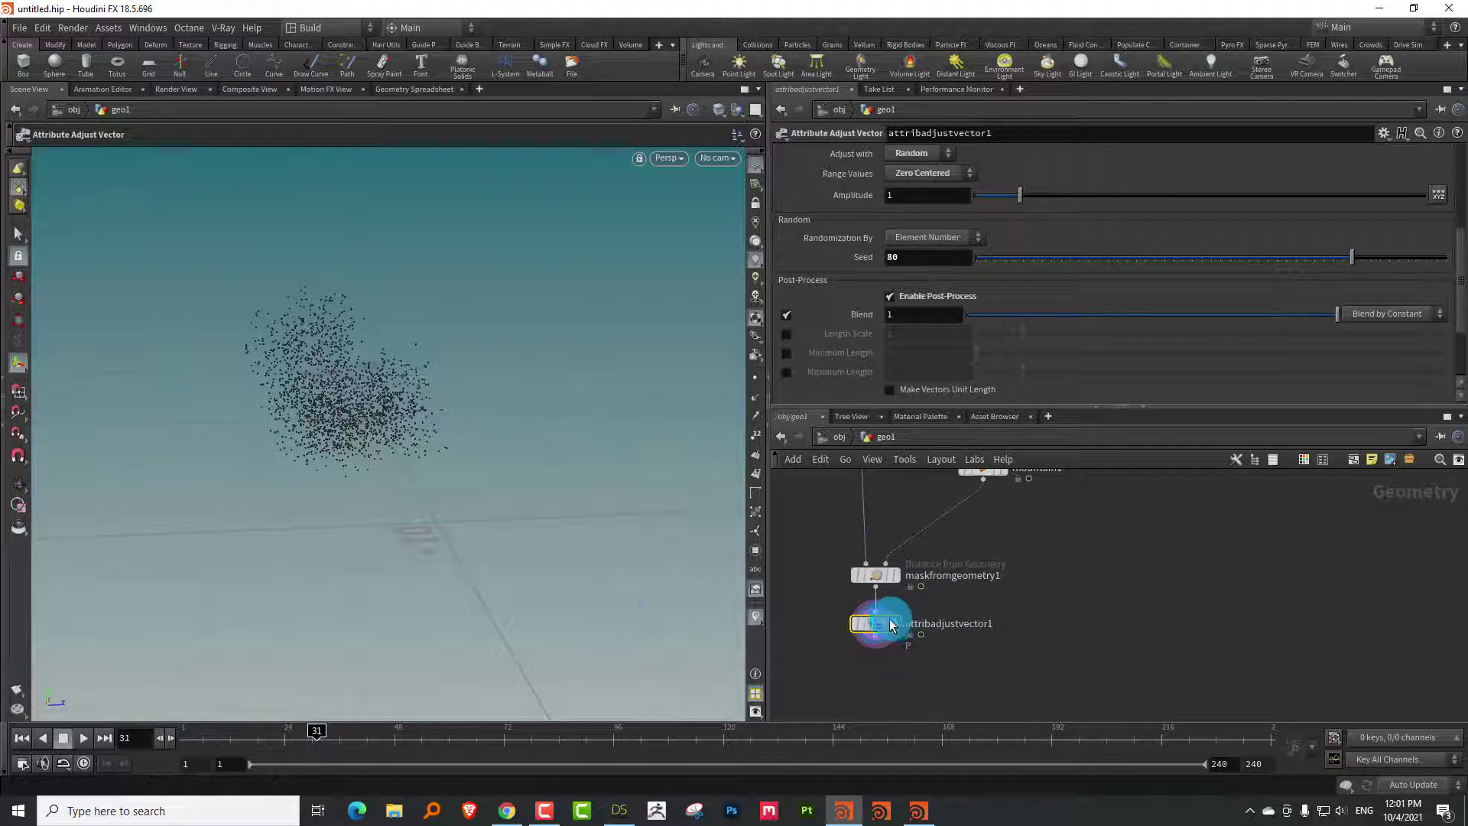
{"action": "left_click", "coordinate": [841, 623]}
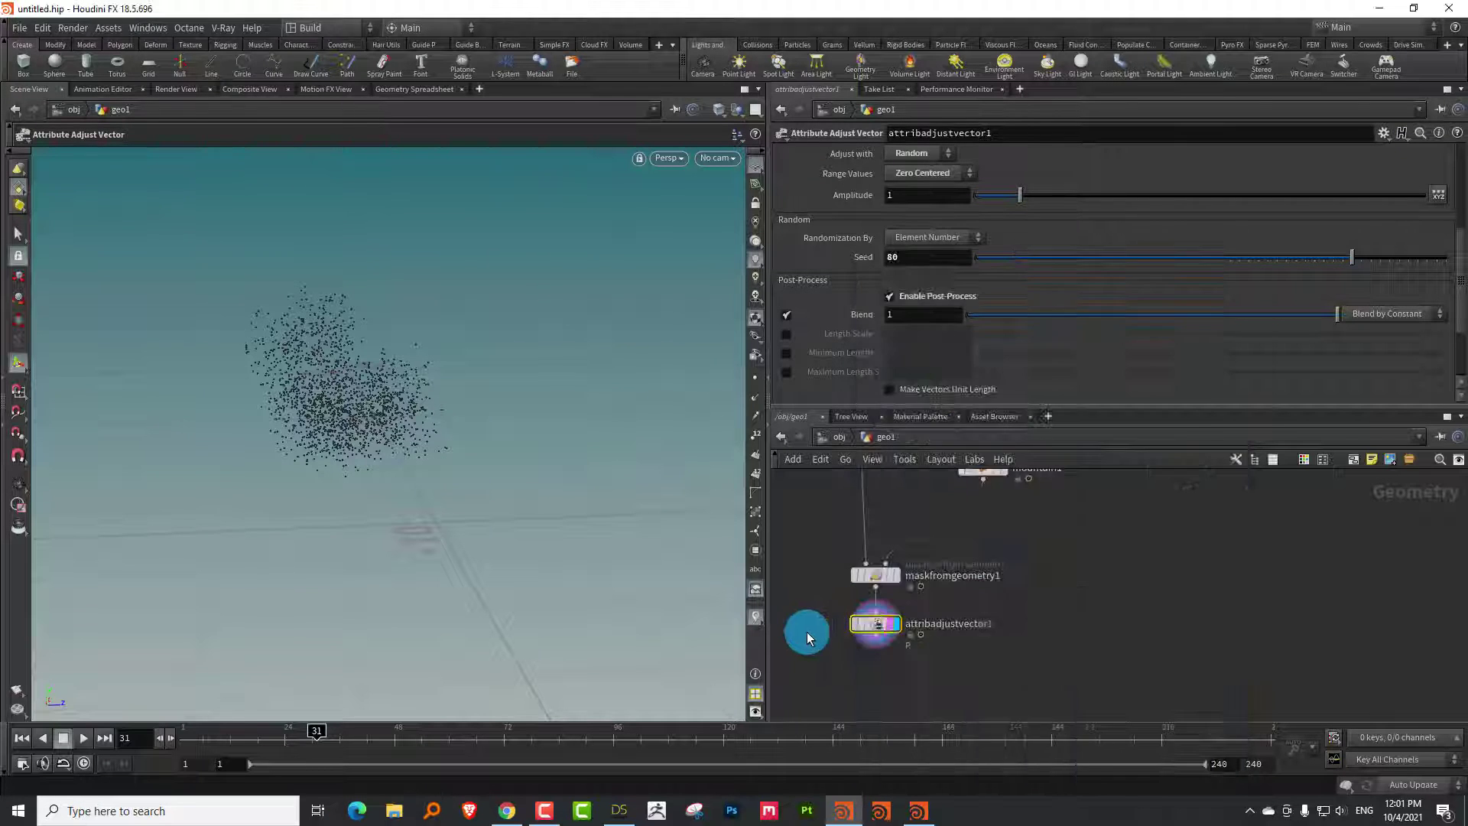
{"action": "left_click", "coordinate": [838, 624]}
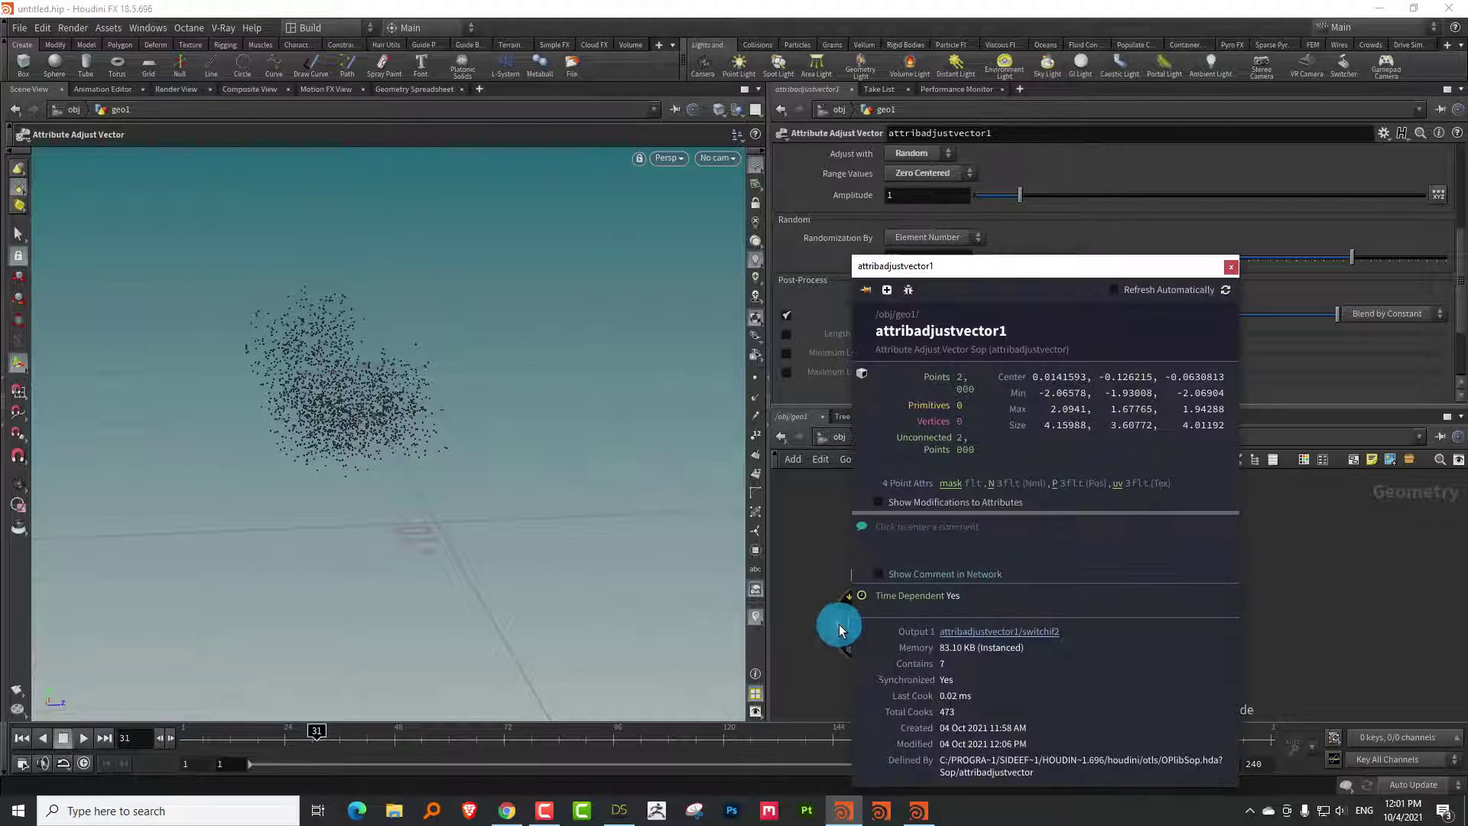
{"action": "left_click", "coordinate": [949, 484]}
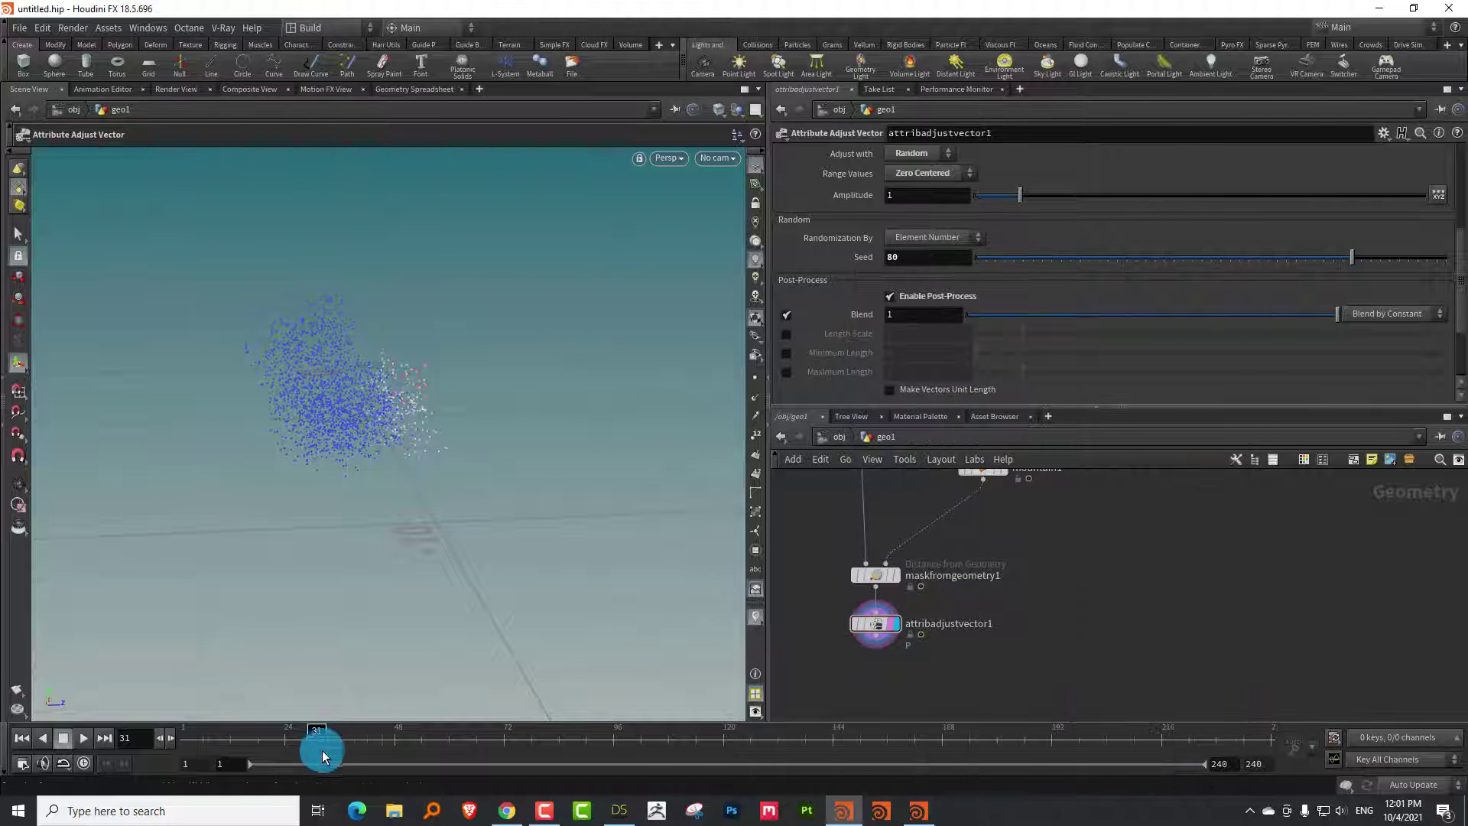
{"action": "left_click_drag", "start_coordinate": [323, 750], "coordinate": [292, 711]}
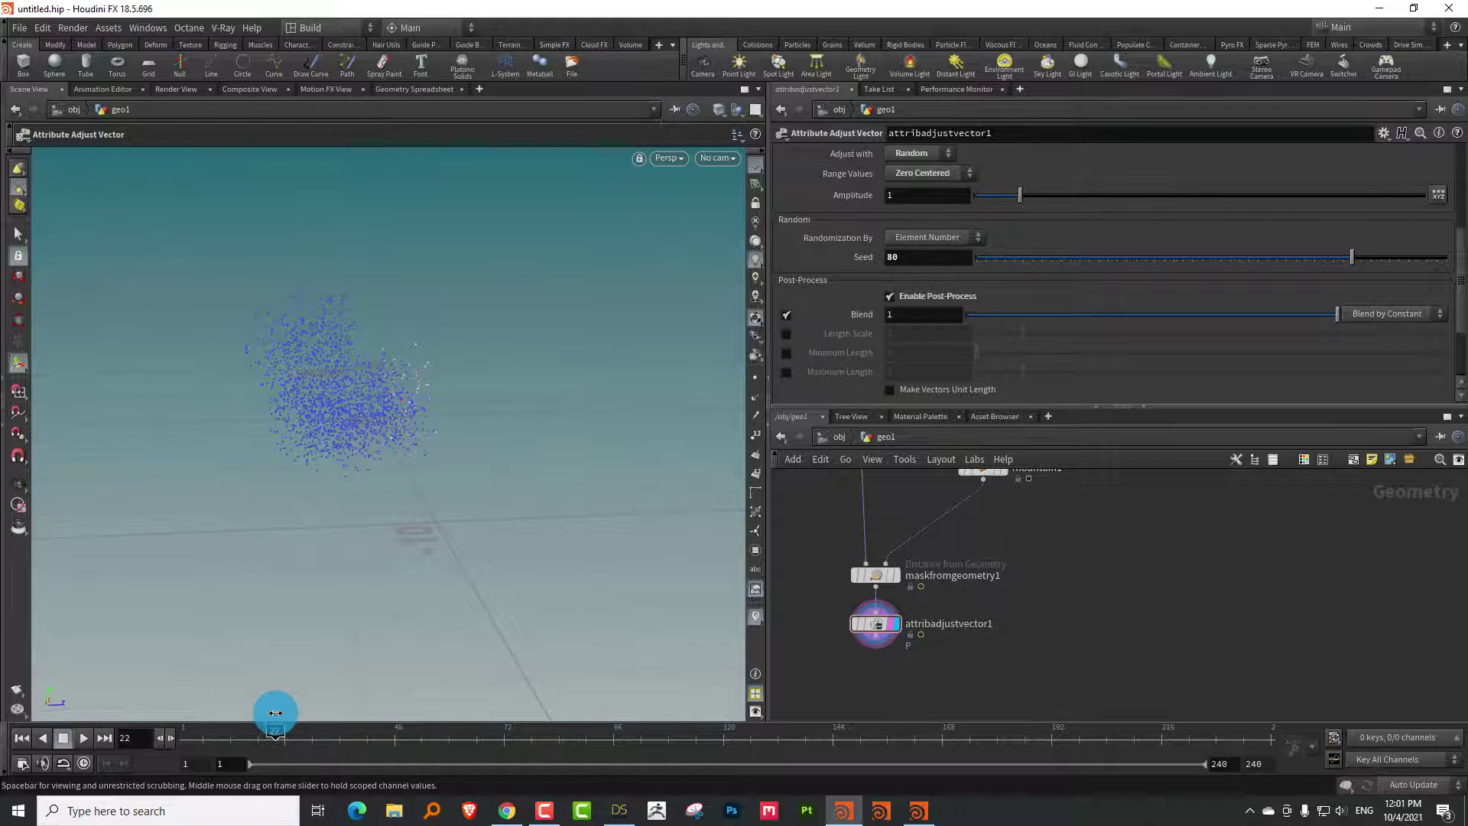
{"action": "left_click", "coordinate": [998, 580]}
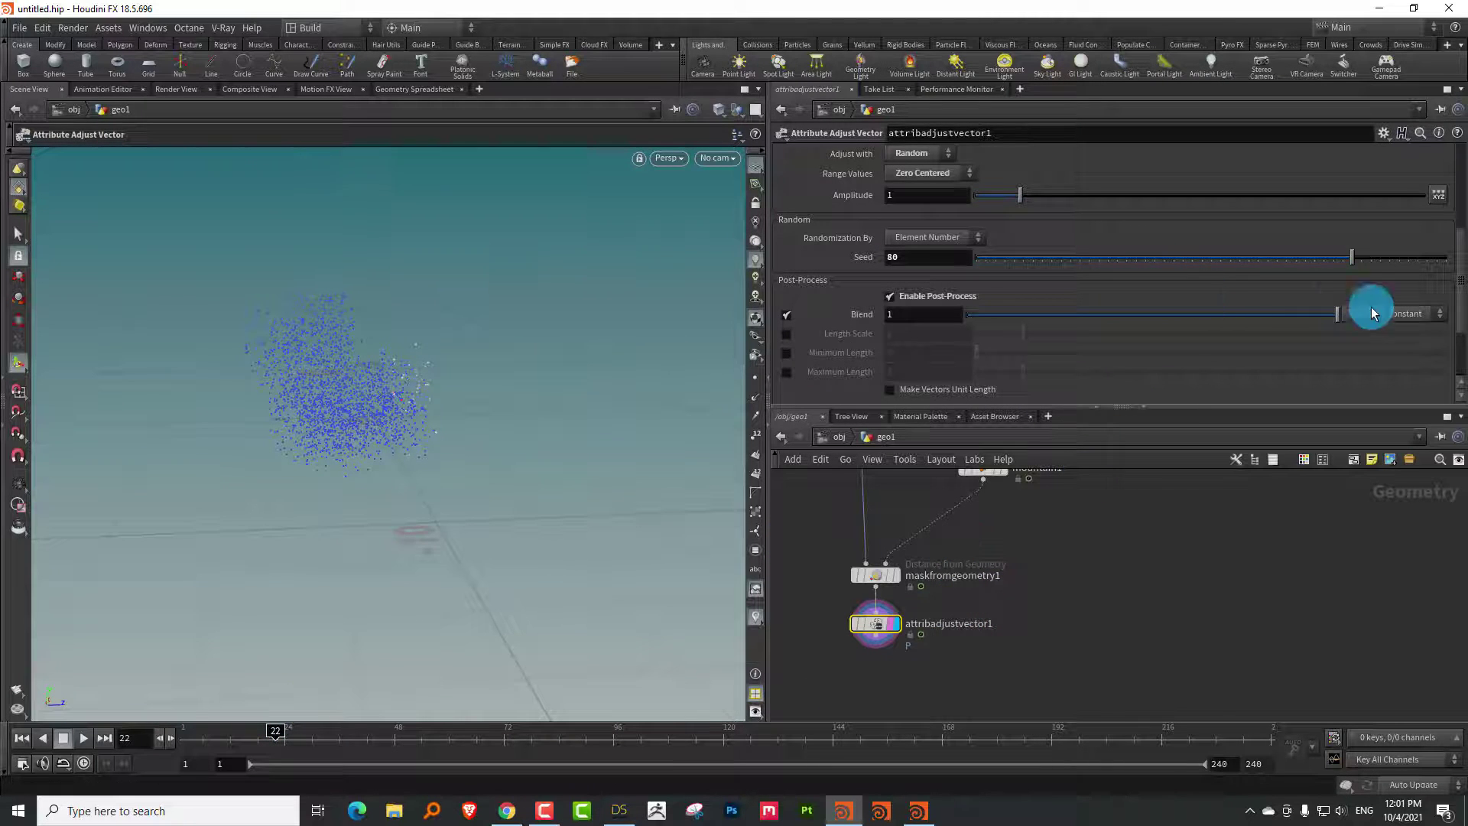
{"action": "left_click", "coordinate": [1399, 345]}
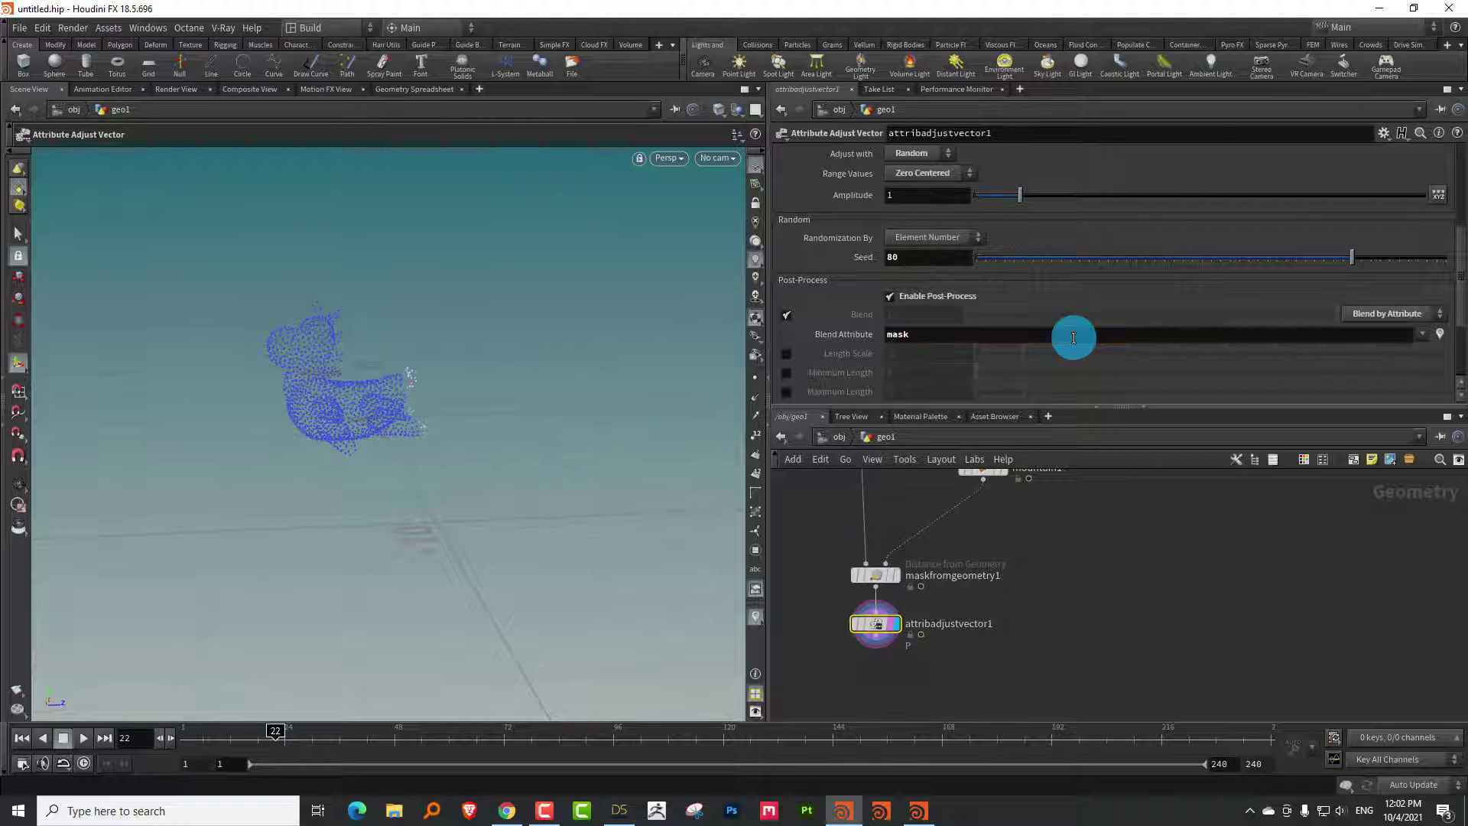
{"action": "left_click_drag", "start_coordinate": [208, 732], "coordinate": [393, 698]}
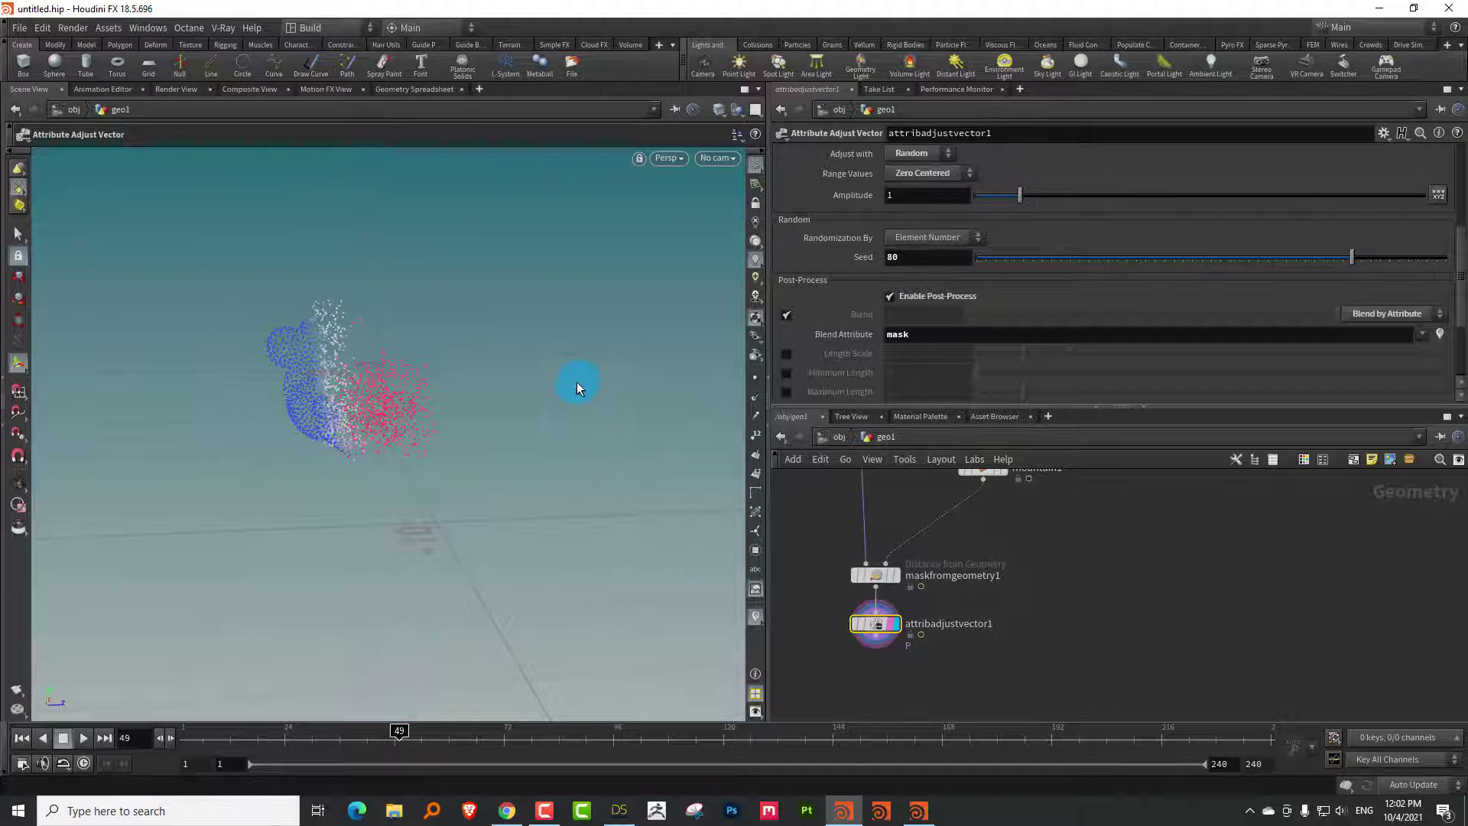
Set the viewport Background colour scheme to Dark in Display Options
{"action": "key", "text": "d"}
{"action": "left_click", "coordinate": [612, 243]}
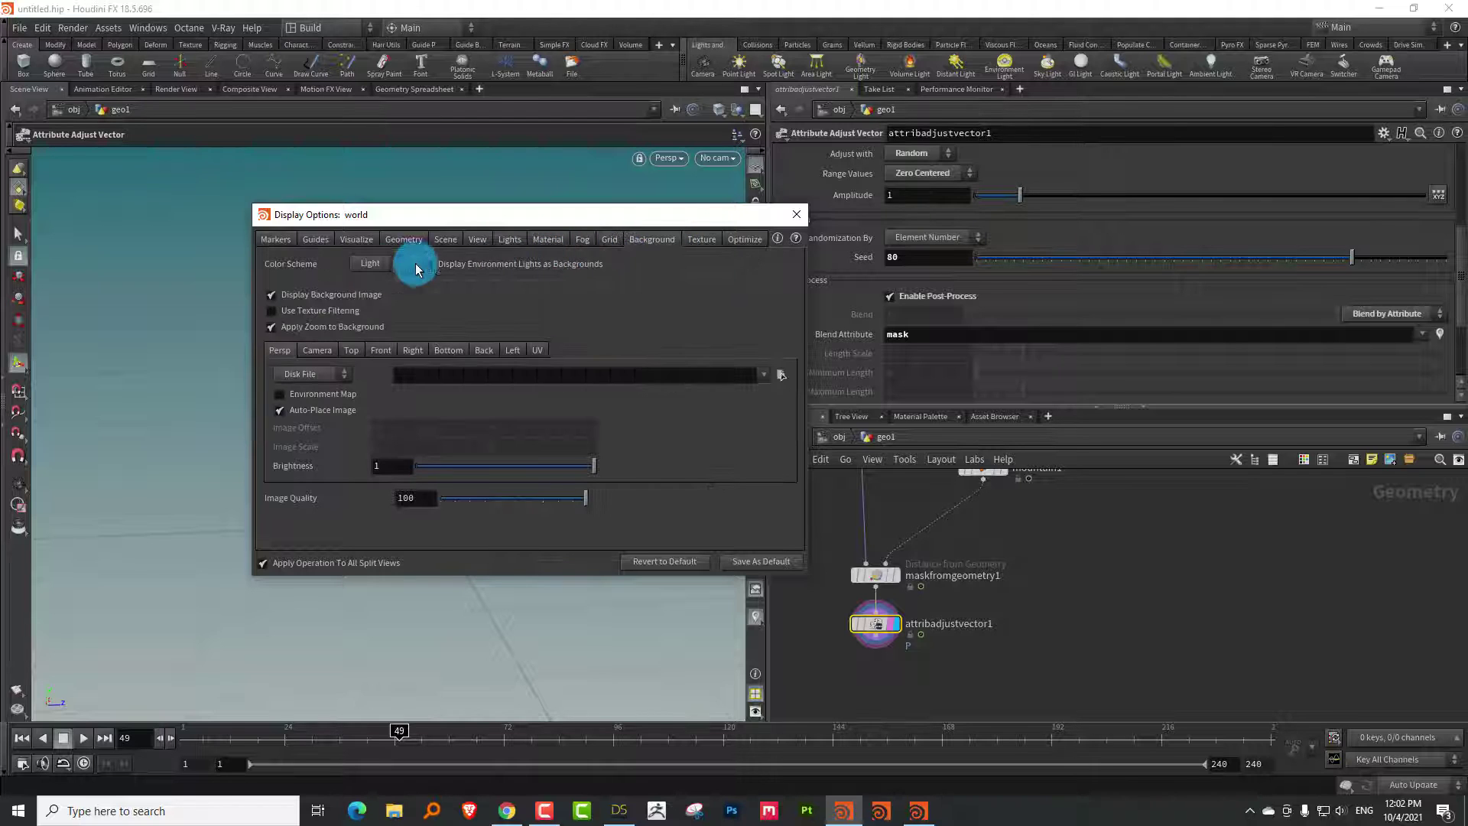
{"action": "left_click", "coordinate": [366, 293]}
{"action": "left_click_drag", "start_coordinate": [535, 215], "coordinate": [857, 196]}
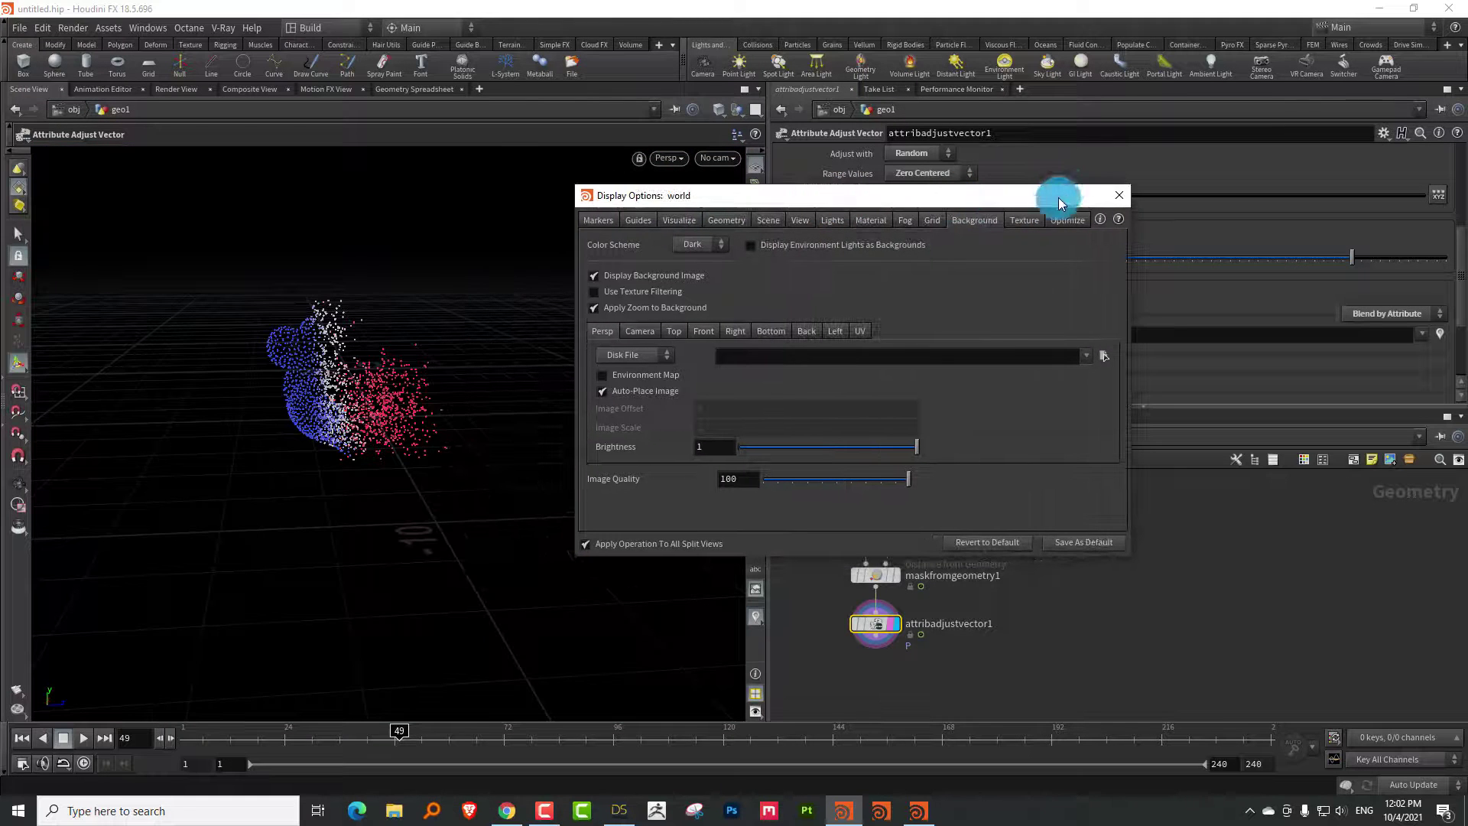
{"action": "left_click", "coordinate": [1116, 201]}
{"action": "left_click_drag", "start_coordinate": [341, 350], "coordinate": [406, 403]}
{"action": "key", "text": "Return"}
{"action": "left_click_drag", "start_coordinate": [255, 735], "coordinate": [351, 714]}
Set attribadjustvector1's Adjust with option to Noise
{"action": "middle_click_drag", "start_coordinate": [1052, 548], "coordinate": [1005, 676]}
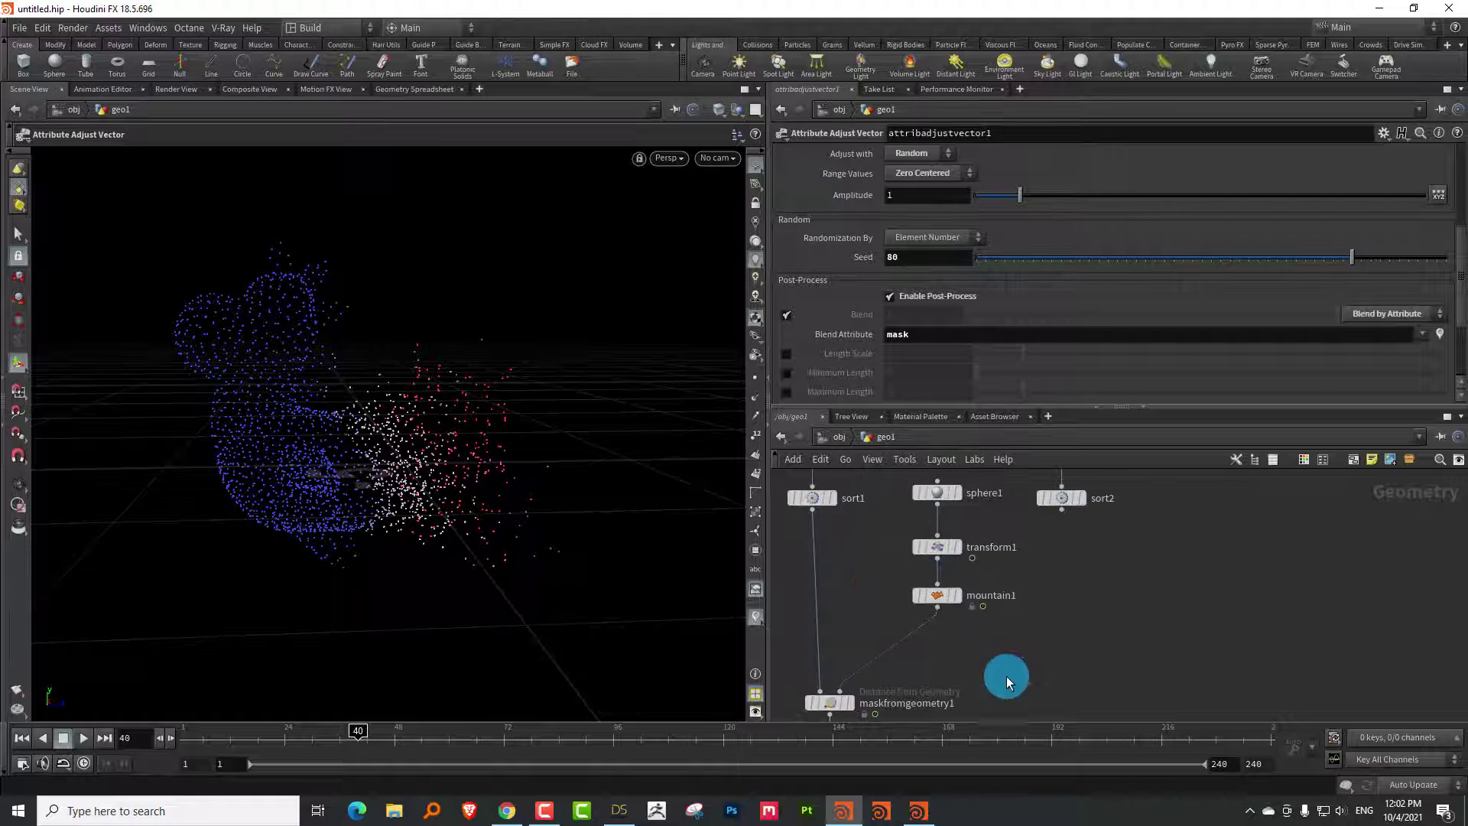
{"action": "middle_click_drag", "start_coordinate": [853, 562], "coordinate": [892, 575]}
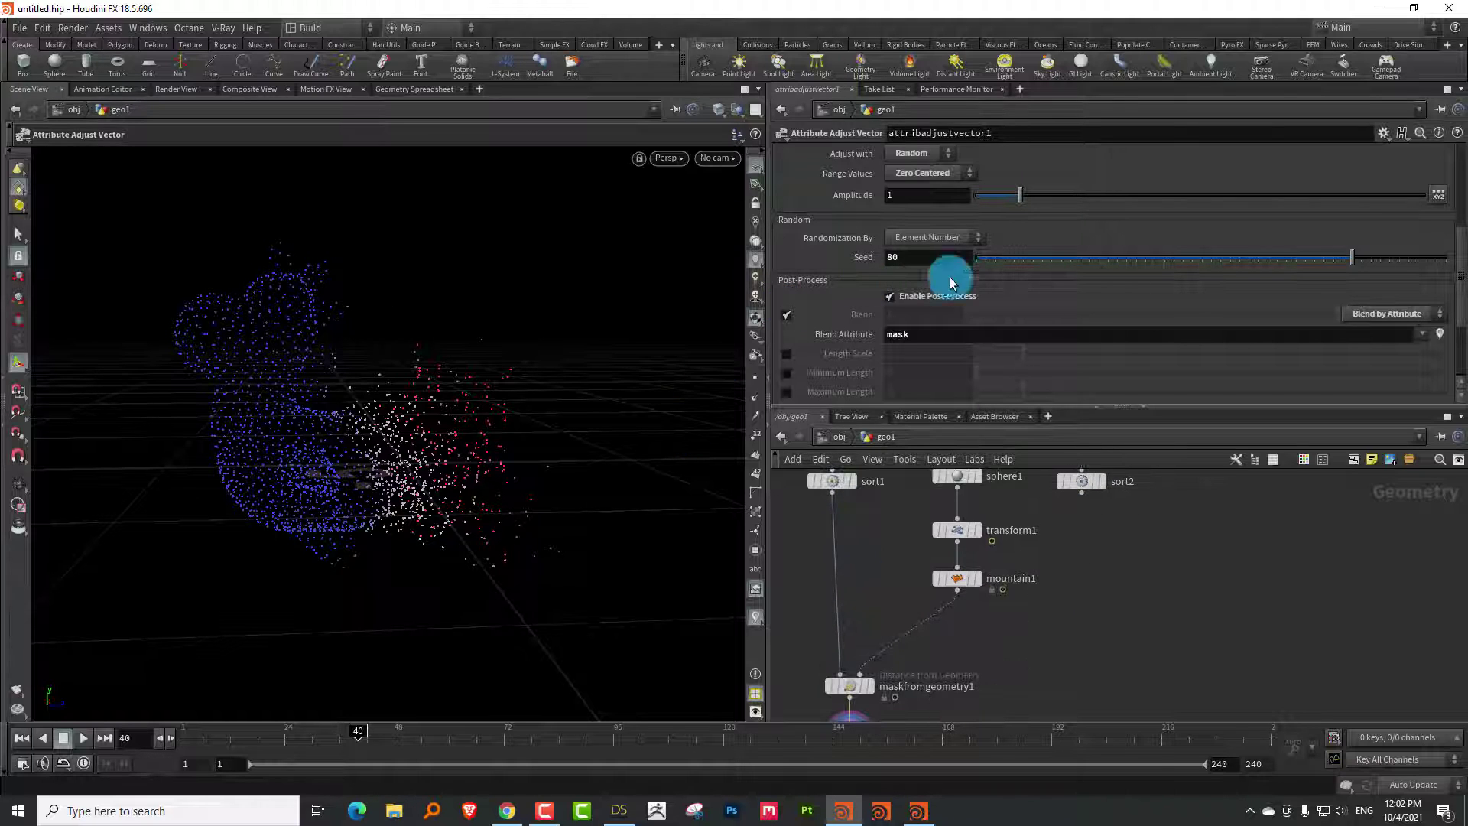
{"action": "middle_click_drag", "start_coordinate": [857, 516], "coordinate": [869, 447]}
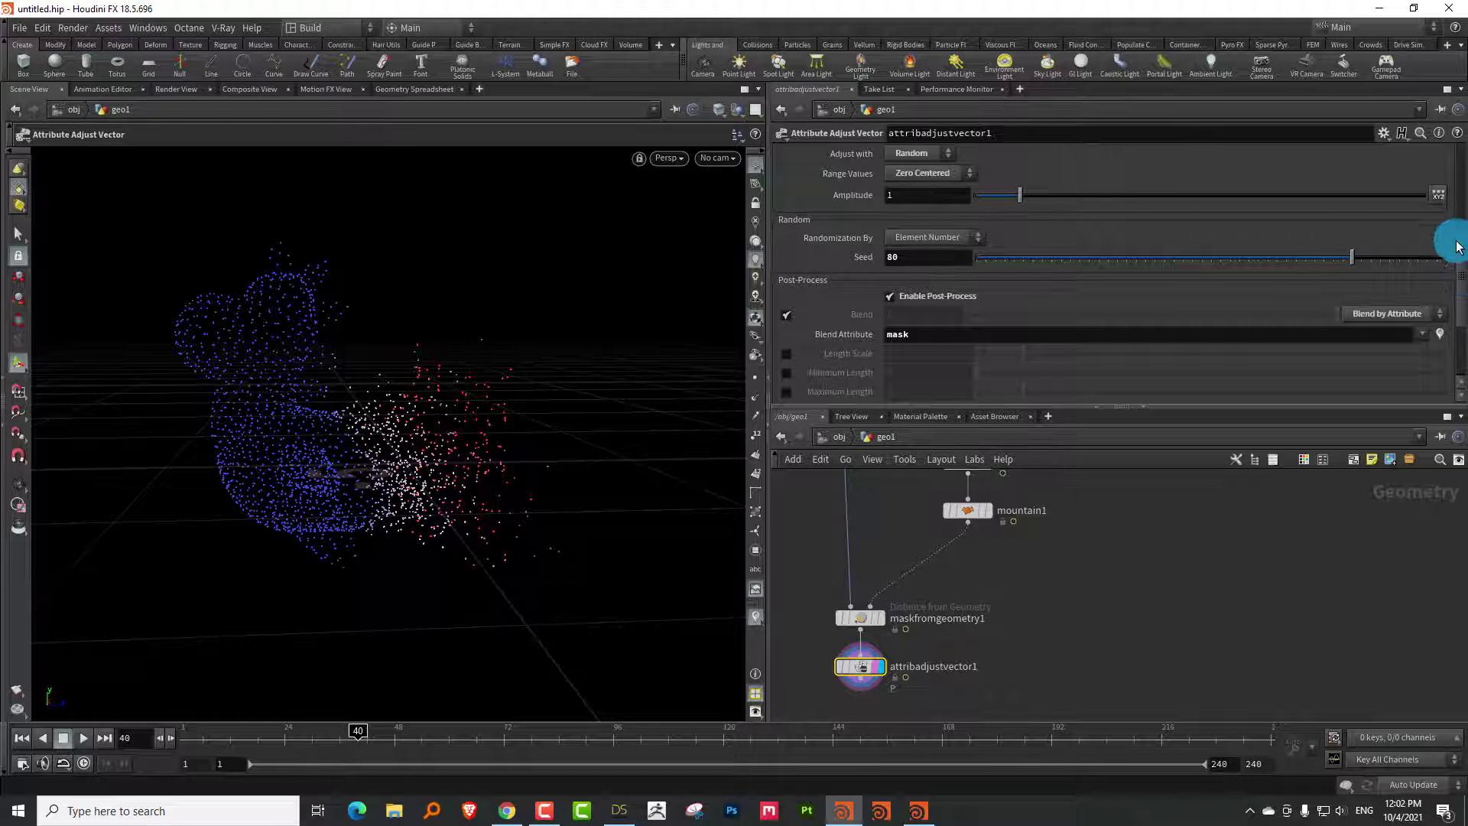
{"action": "scroll", "coordinate": [1456, 246], "scroll_direction": "up", "scroll_amount": 3}
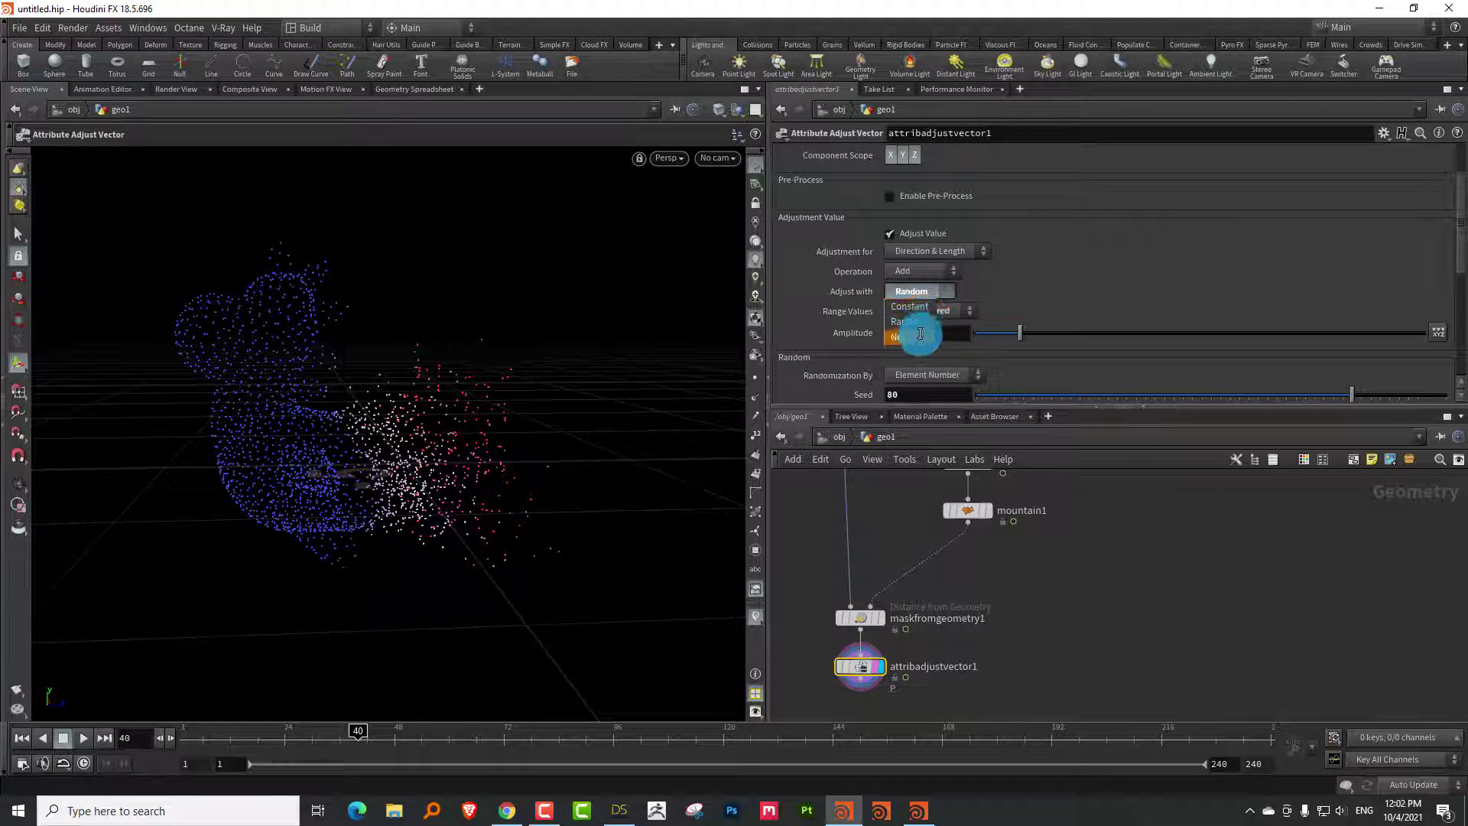
{"action": "left_click", "coordinate": [920, 334]}
{"action": "left_click_drag", "start_coordinate": [485, 416], "coordinate": [467, 443]}
Set Range Values to Min/Max with Min -1 and Max 1, and Noise Type to Perlin
{"action": "left_click", "coordinate": [948, 311]}
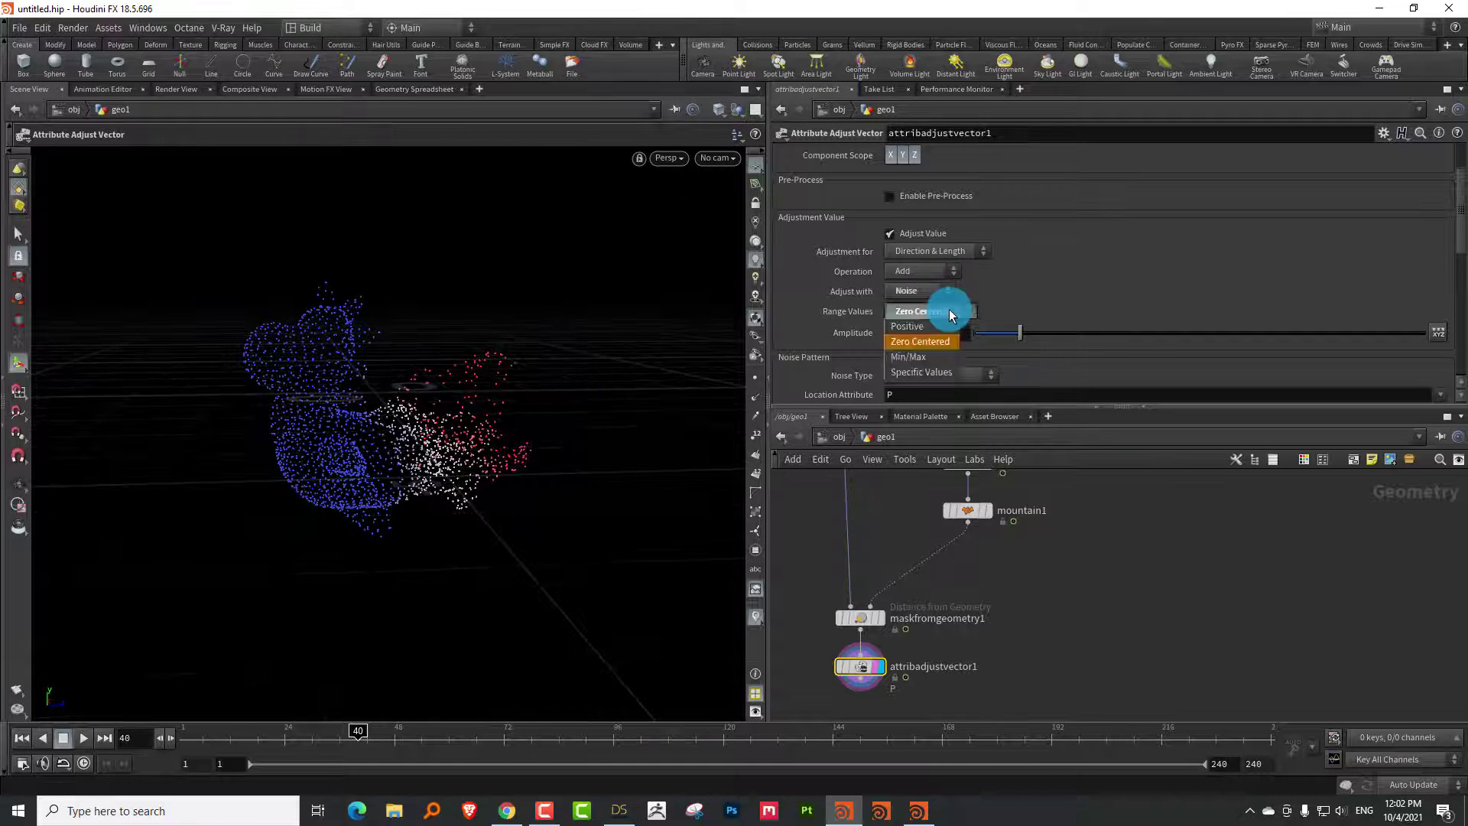
{"action": "left_click_drag", "start_coordinate": [1020, 333], "coordinate": [1047, 334]}
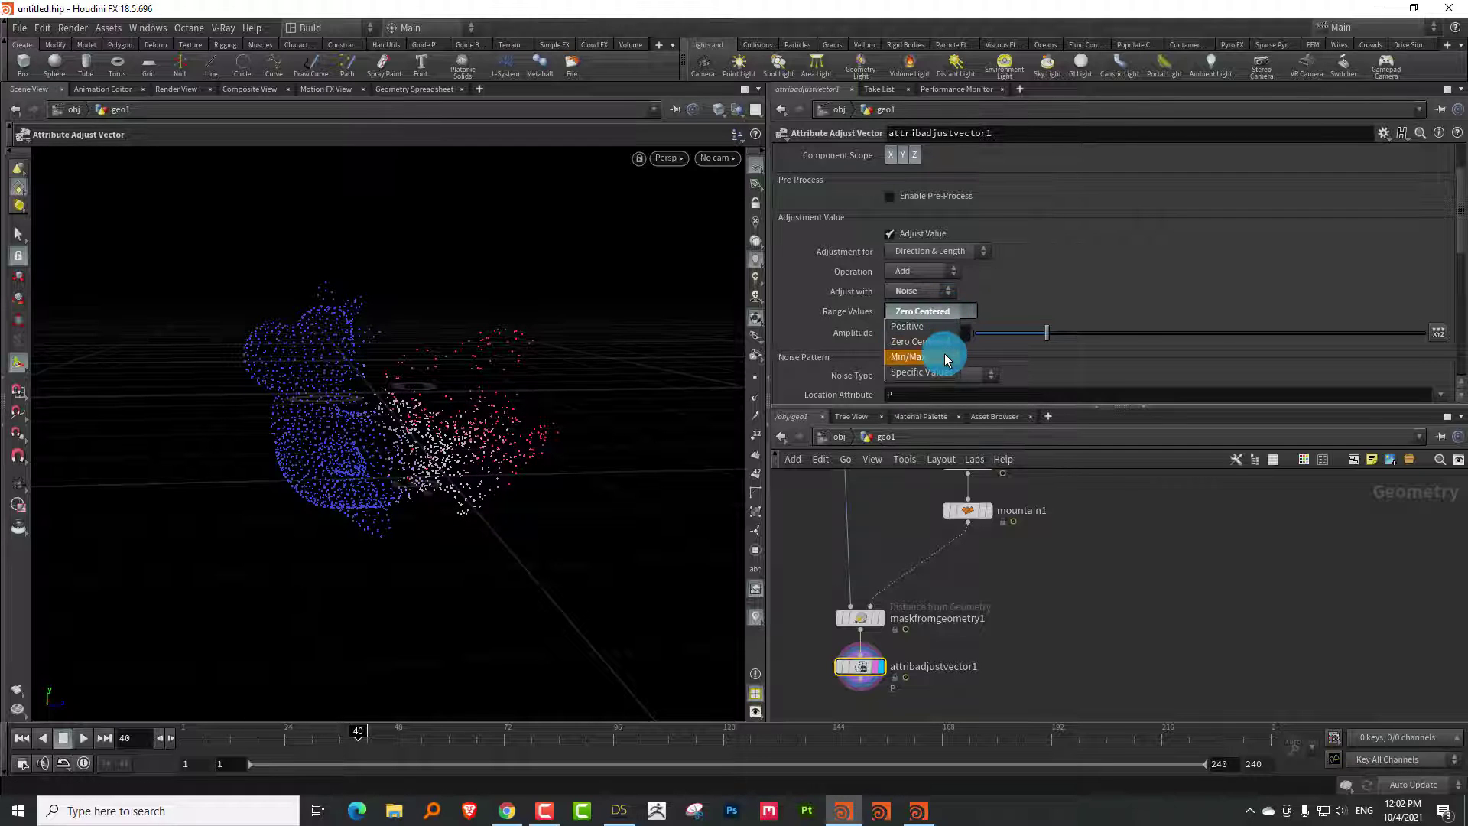
{"action": "left_click", "coordinate": [943, 356]}
{"action": "left_click_drag", "start_coordinate": [1223, 331], "coordinate": [1160, 337]}
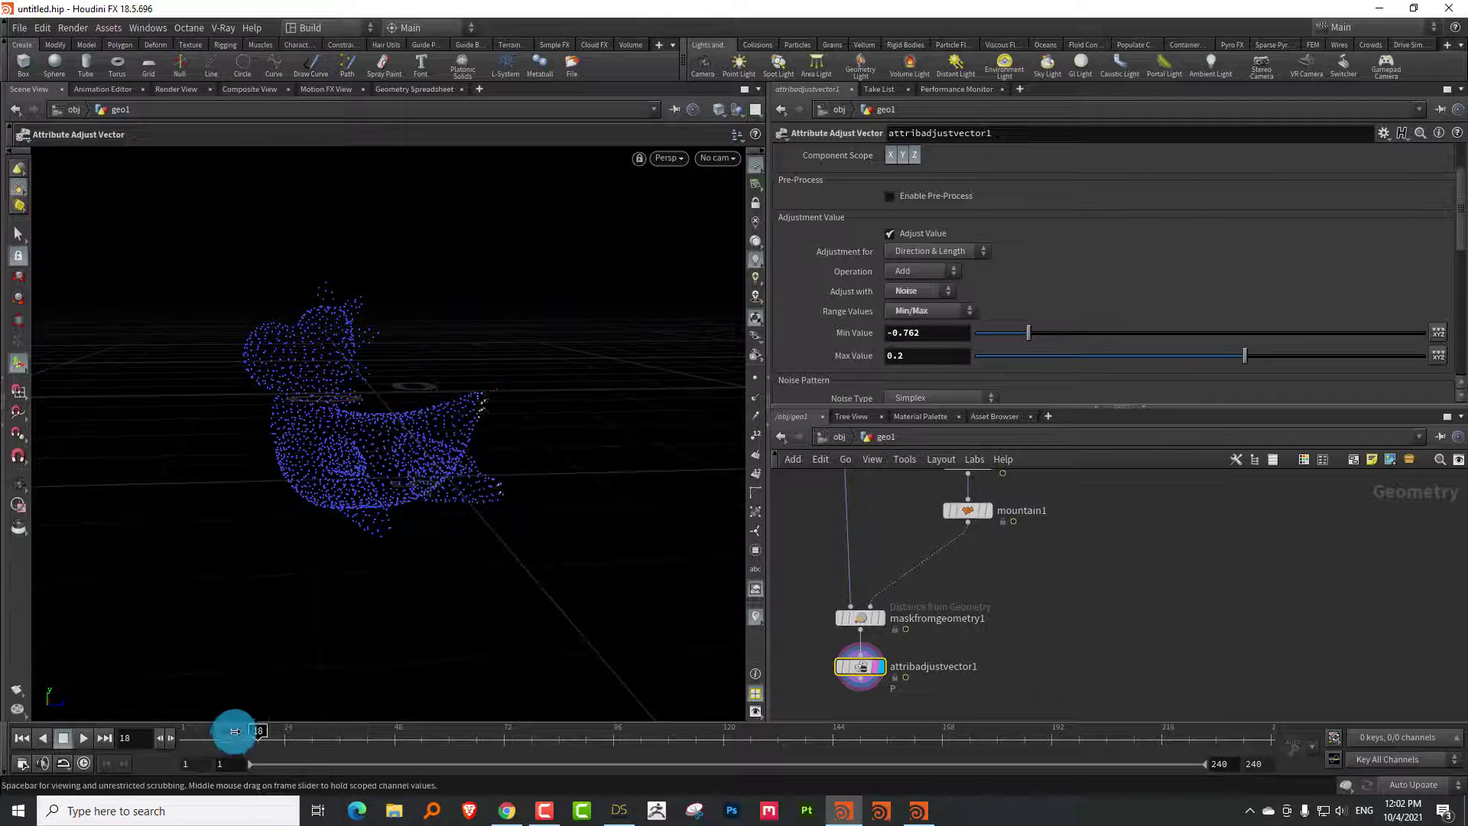
{"action": "left_click_drag", "start_coordinate": [236, 727], "coordinate": [288, 701]}
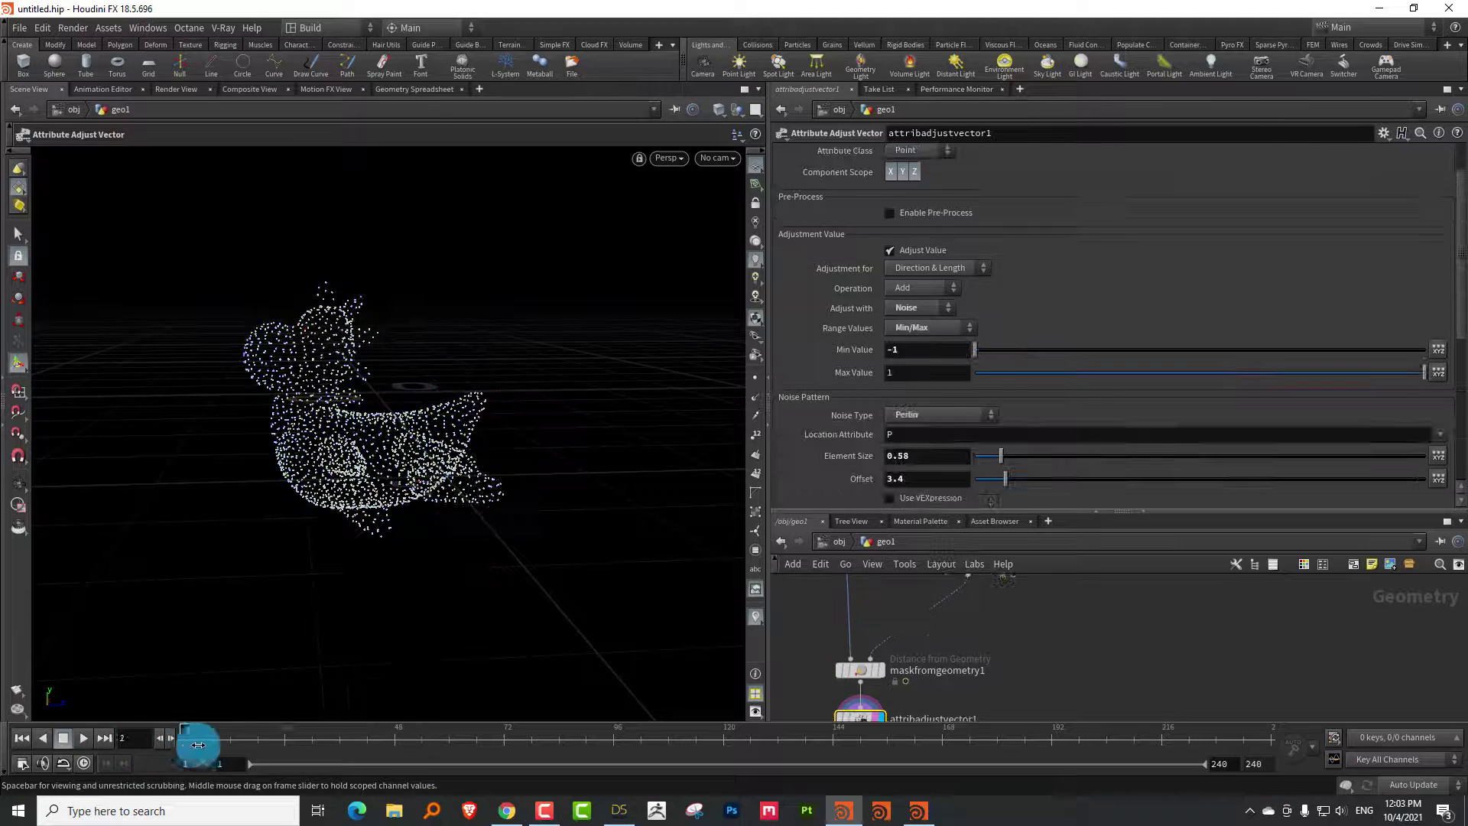
{"action": "left_click_drag", "start_coordinate": [196, 747], "coordinate": [136, 751]}
{"action": "left_click", "coordinate": [1197, 173]}
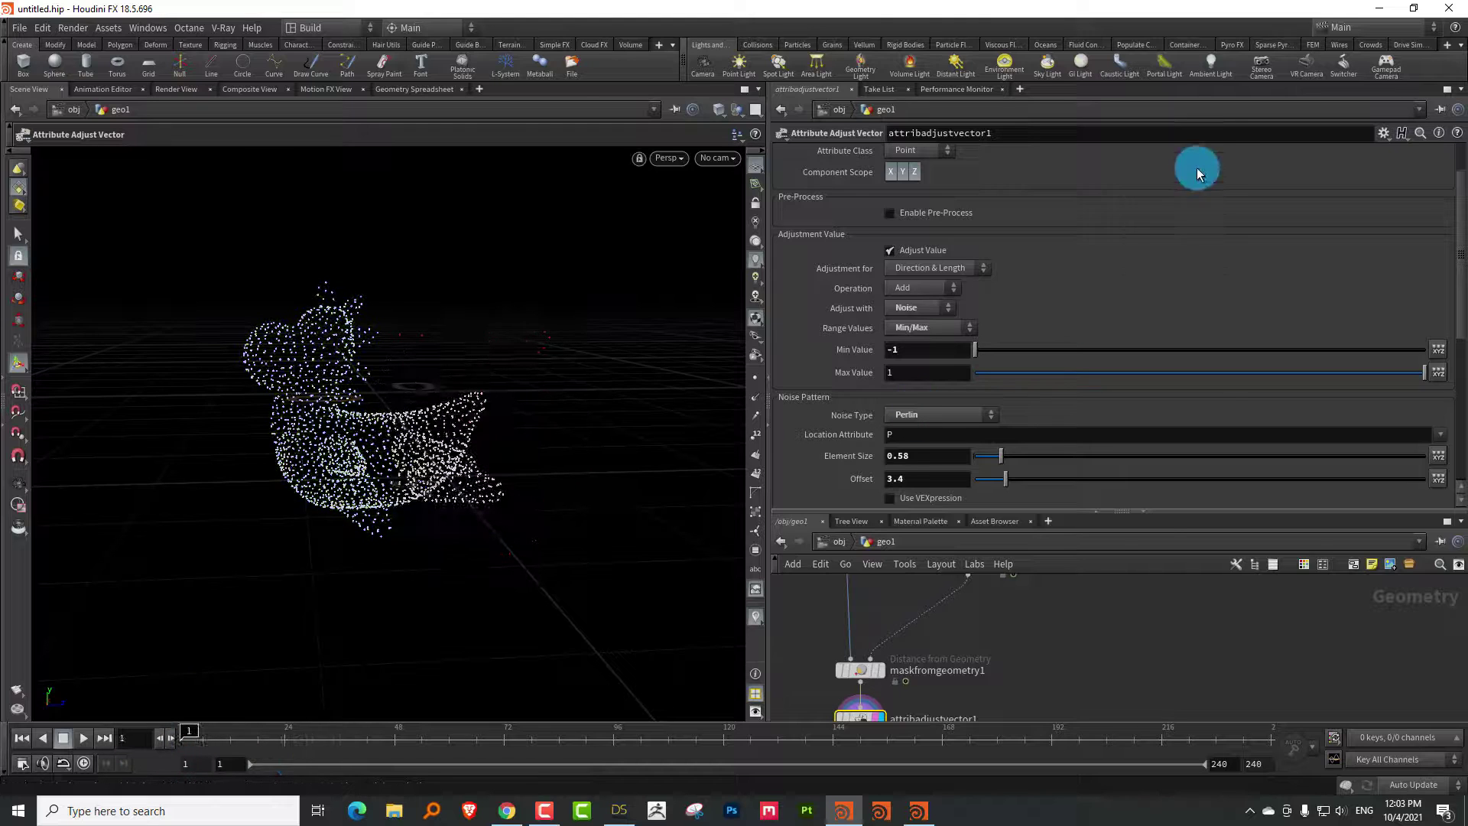
{"action": "left_click_drag", "start_coordinate": [1456, 207], "coordinate": [1460, 172]}
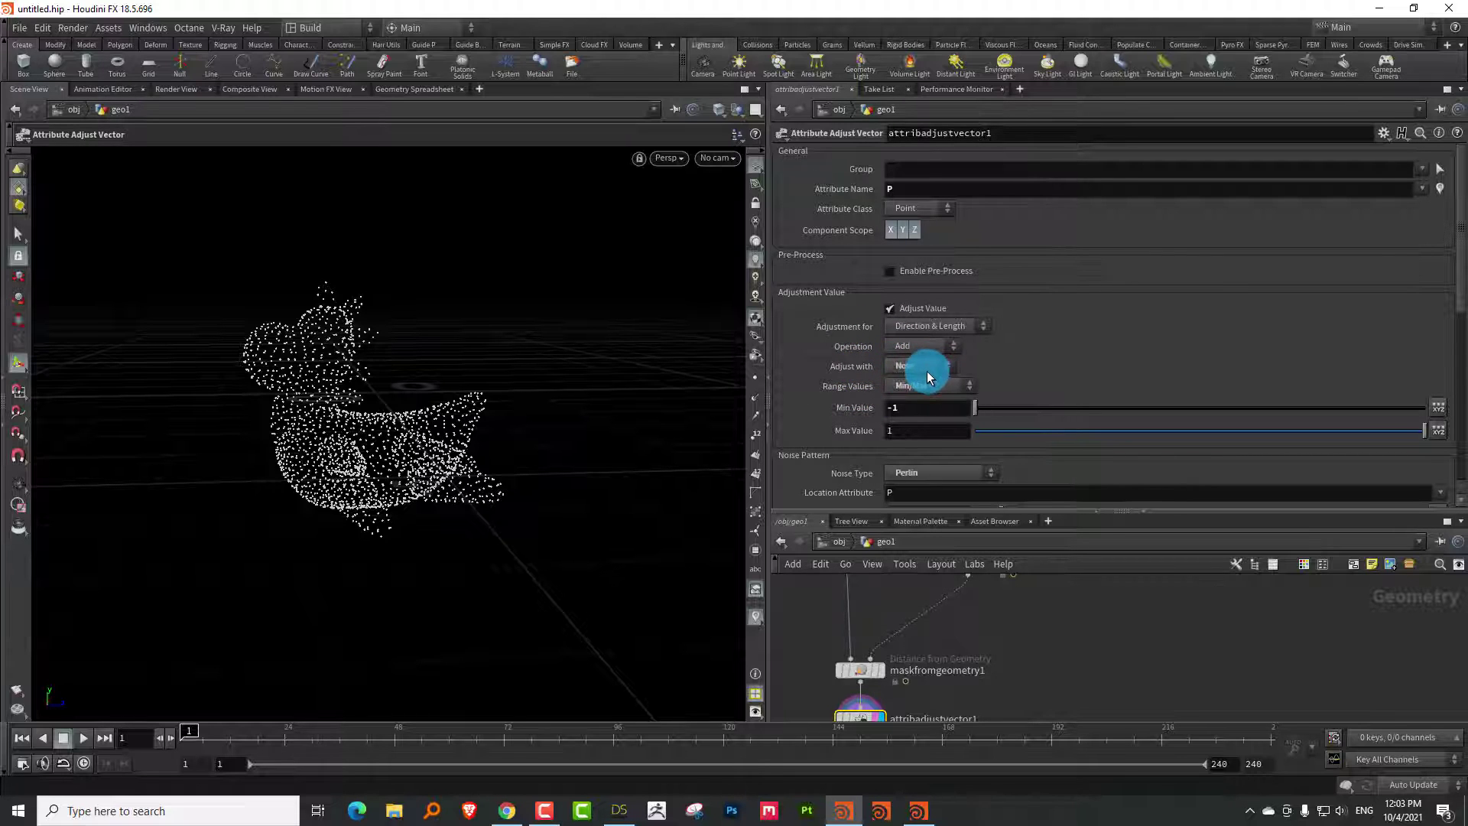
{"action": "left_click_drag", "start_coordinate": [966, 509], "coordinate": [1006, 377]}
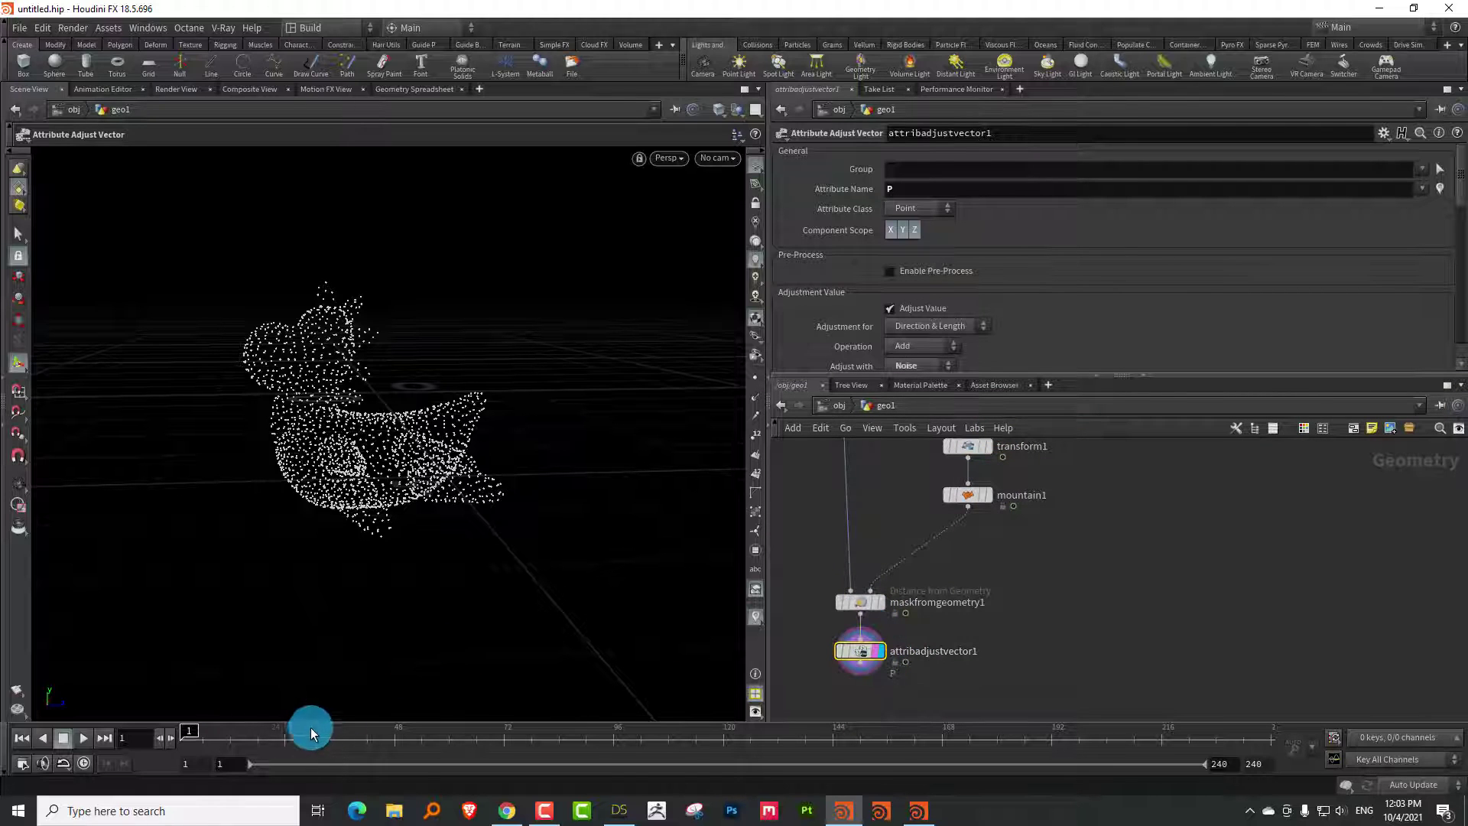
Enlarge the network pane and move the sphere, rock and mask nodes further down
{"action": "left_click_drag", "start_coordinate": [310, 732], "coordinate": [198, 731]}
{"action": "middle_click_drag", "start_coordinate": [1123, 486], "coordinate": [1078, 601]}
{"action": "left_click_drag", "start_coordinate": [956, 374], "coordinate": [990, 258]}
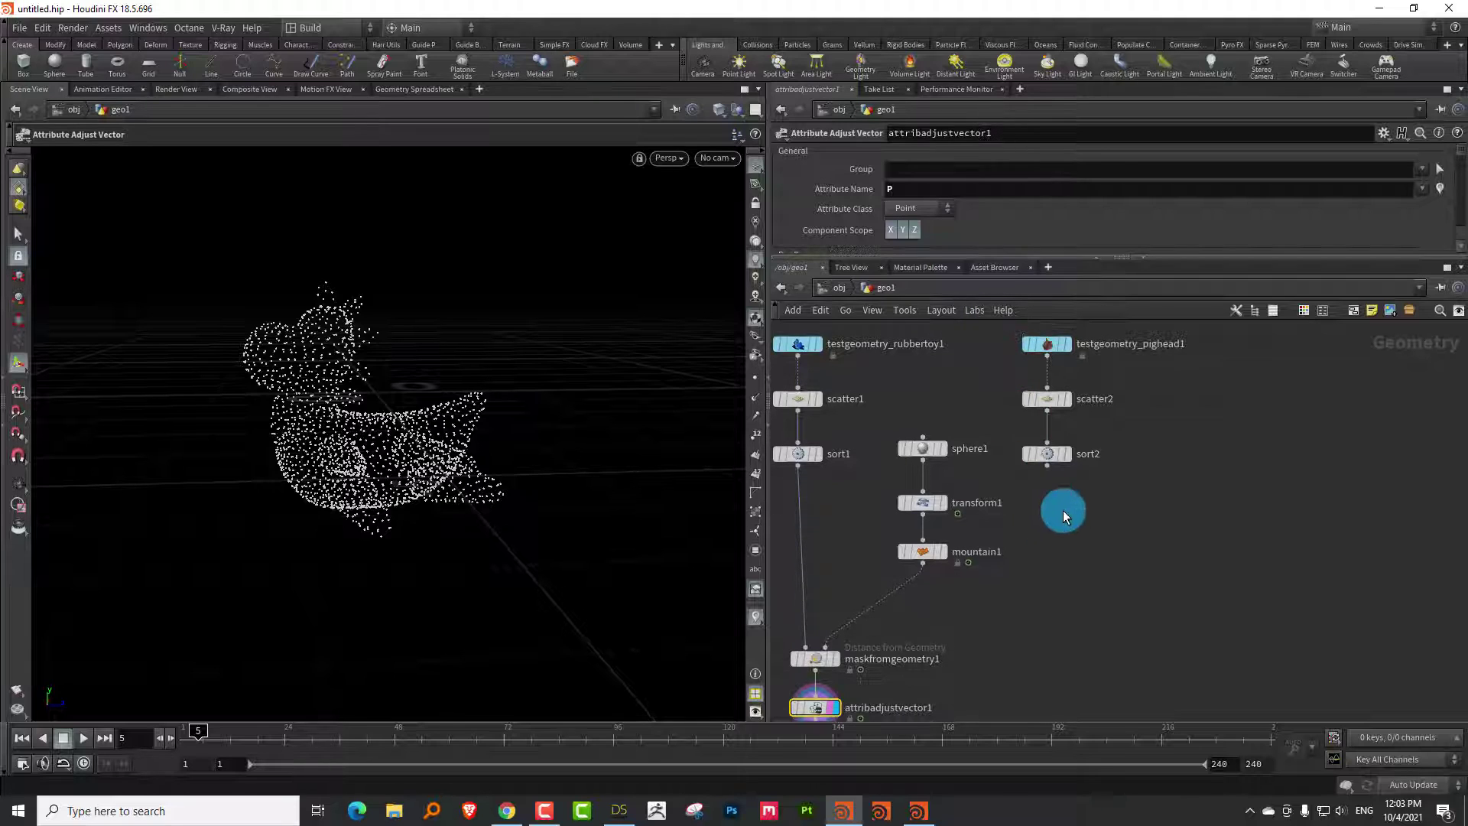
{"action": "scroll", "coordinate": [1013, 593], "scroll_direction": "down", "scroll_amount": 5}
{"action": "left_click_drag", "start_coordinate": [1016, 591], "coordinate": [1065, 590]}
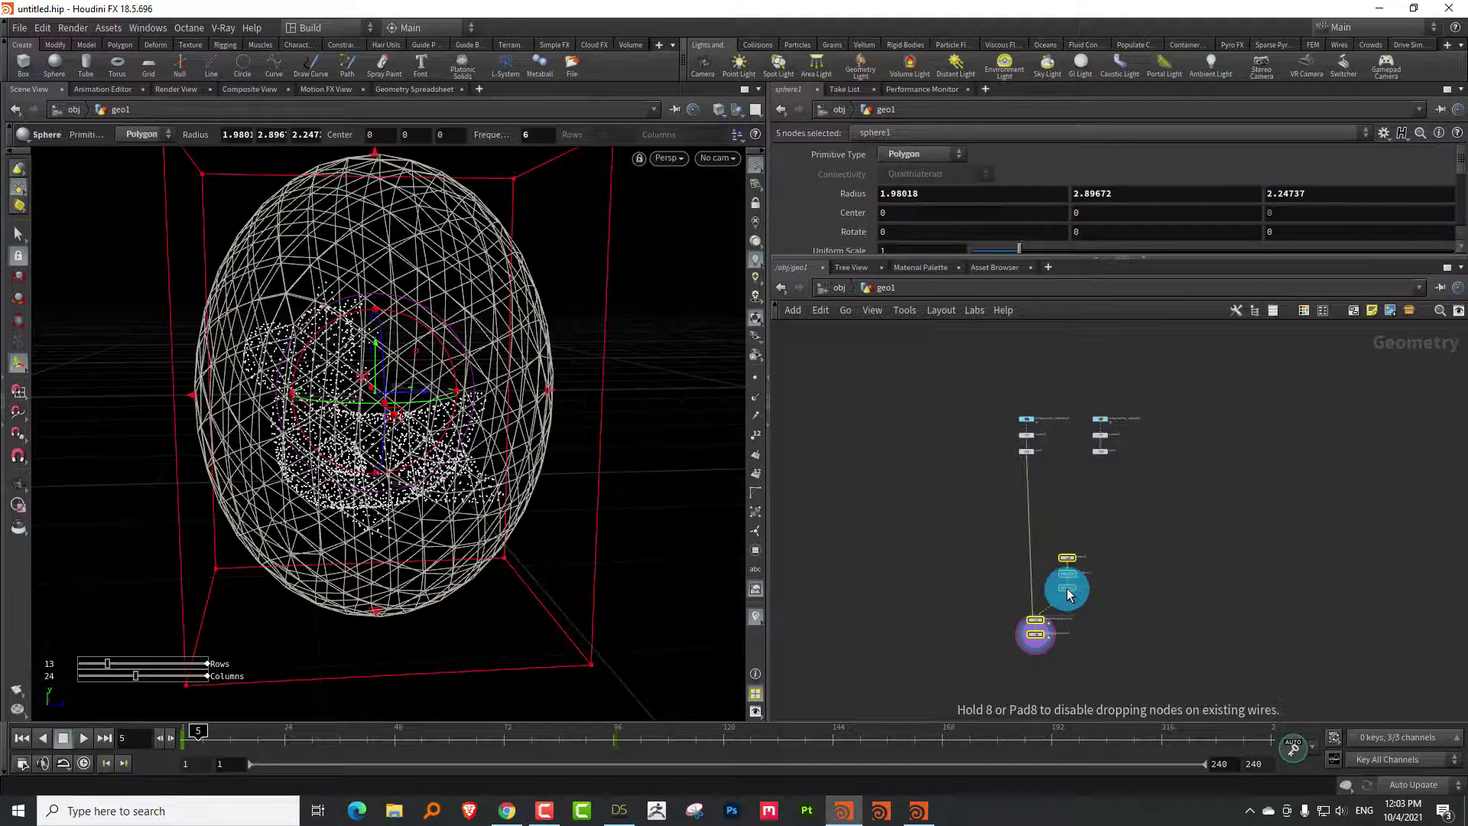
{"action": "scroll", "coordinate": [1104, 426], "scroll_direction": "up", "scroll_amount": 8}
{"action": "left_click", "coordinate": [1016, 480]}
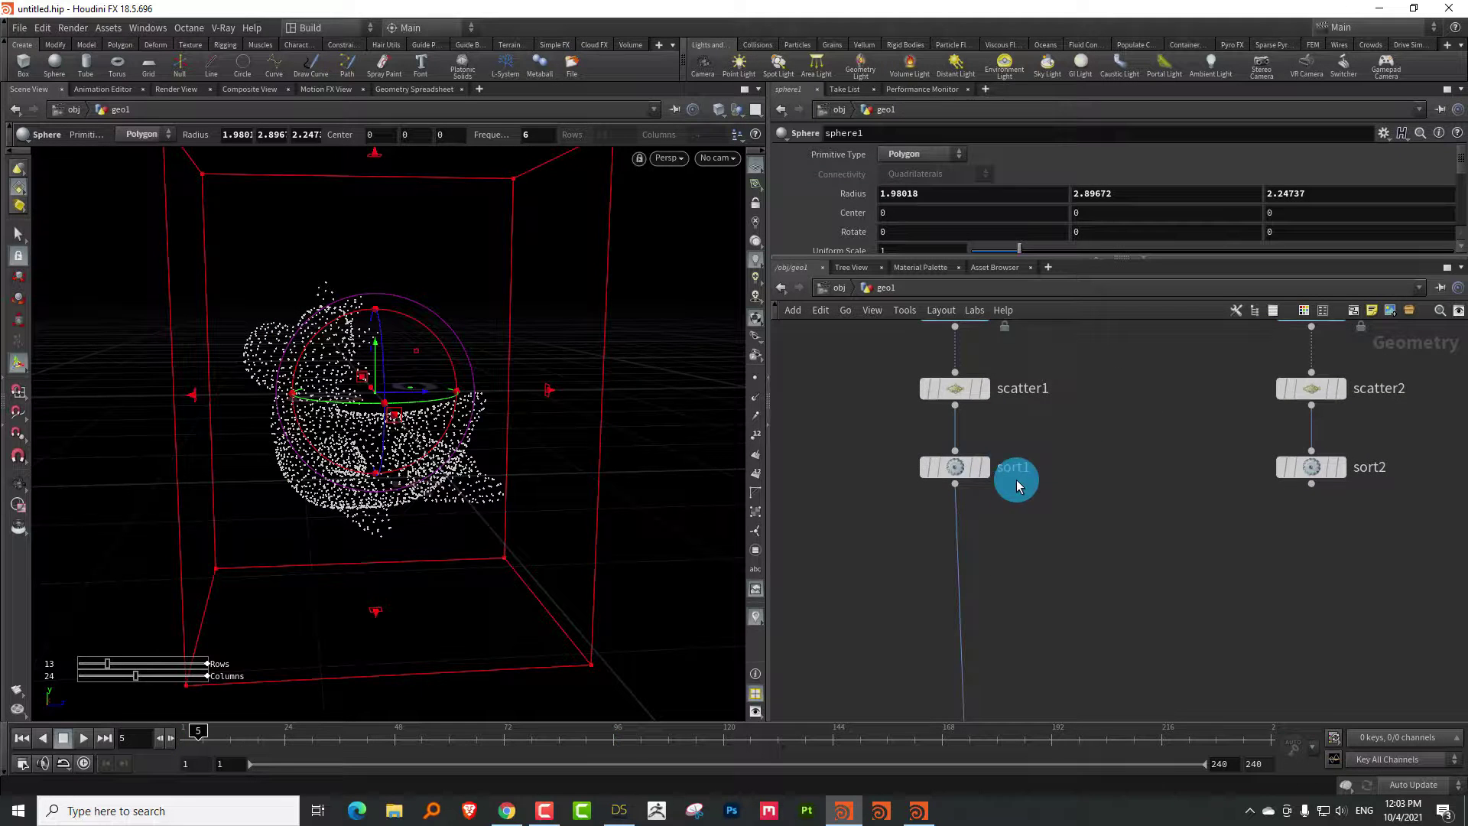
Display sort1's rubber-toy points, then switch the display to the pig head's sort2
{"action": "left_click", "coordinate": [979, 469]}
{"action": "left_click_drag", "start_coordinate": [960, 467], "coordinate": [960, 476]}
{"action": "scroll", "coordinate": [1009, 497], "scroll_direction": "down", "scroll_amount": 3}
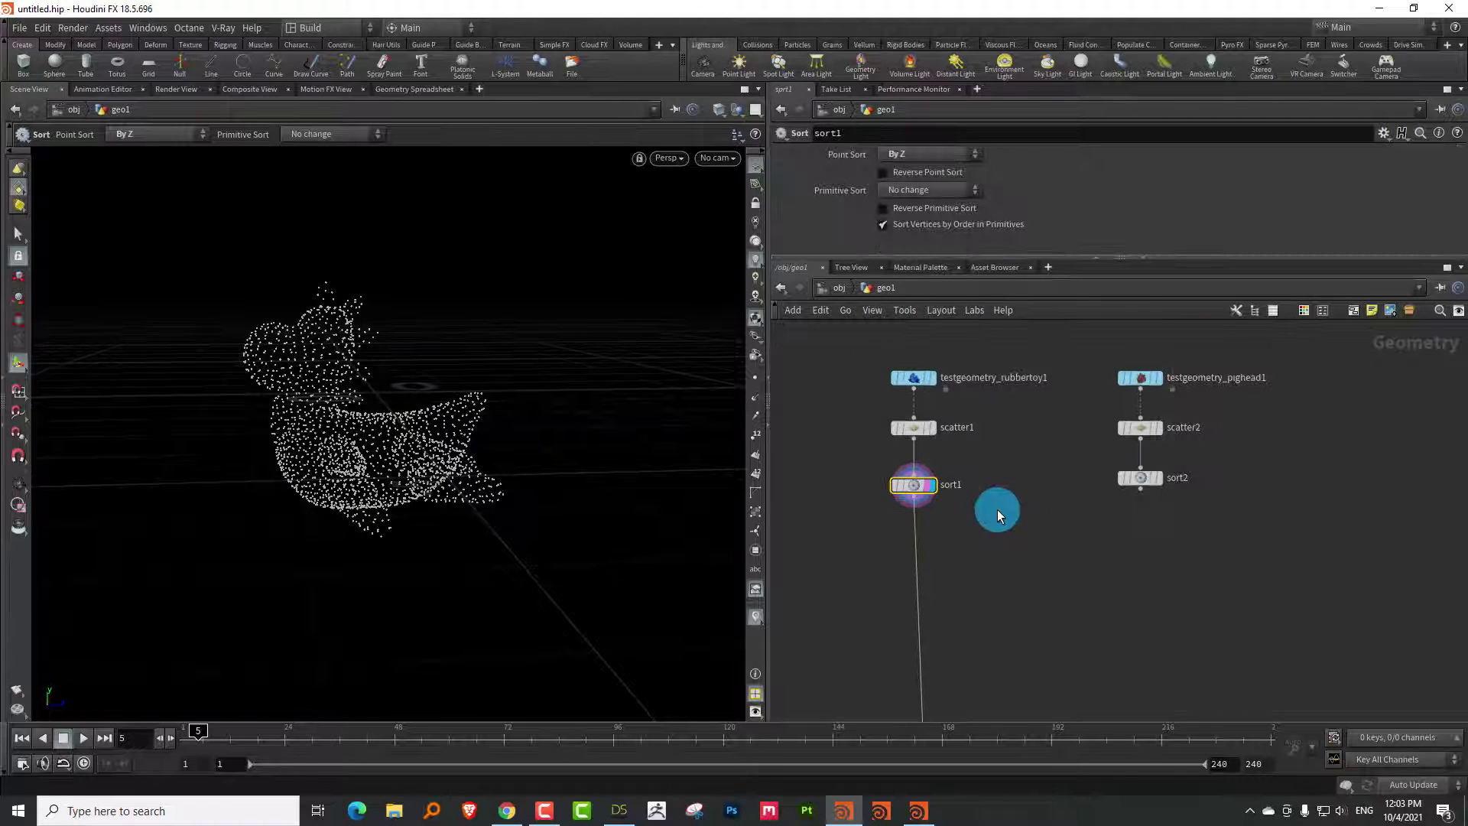
{"action": "left_click_drag", "start_coordinate": [516, 419], "coordinate": [351, 427]}
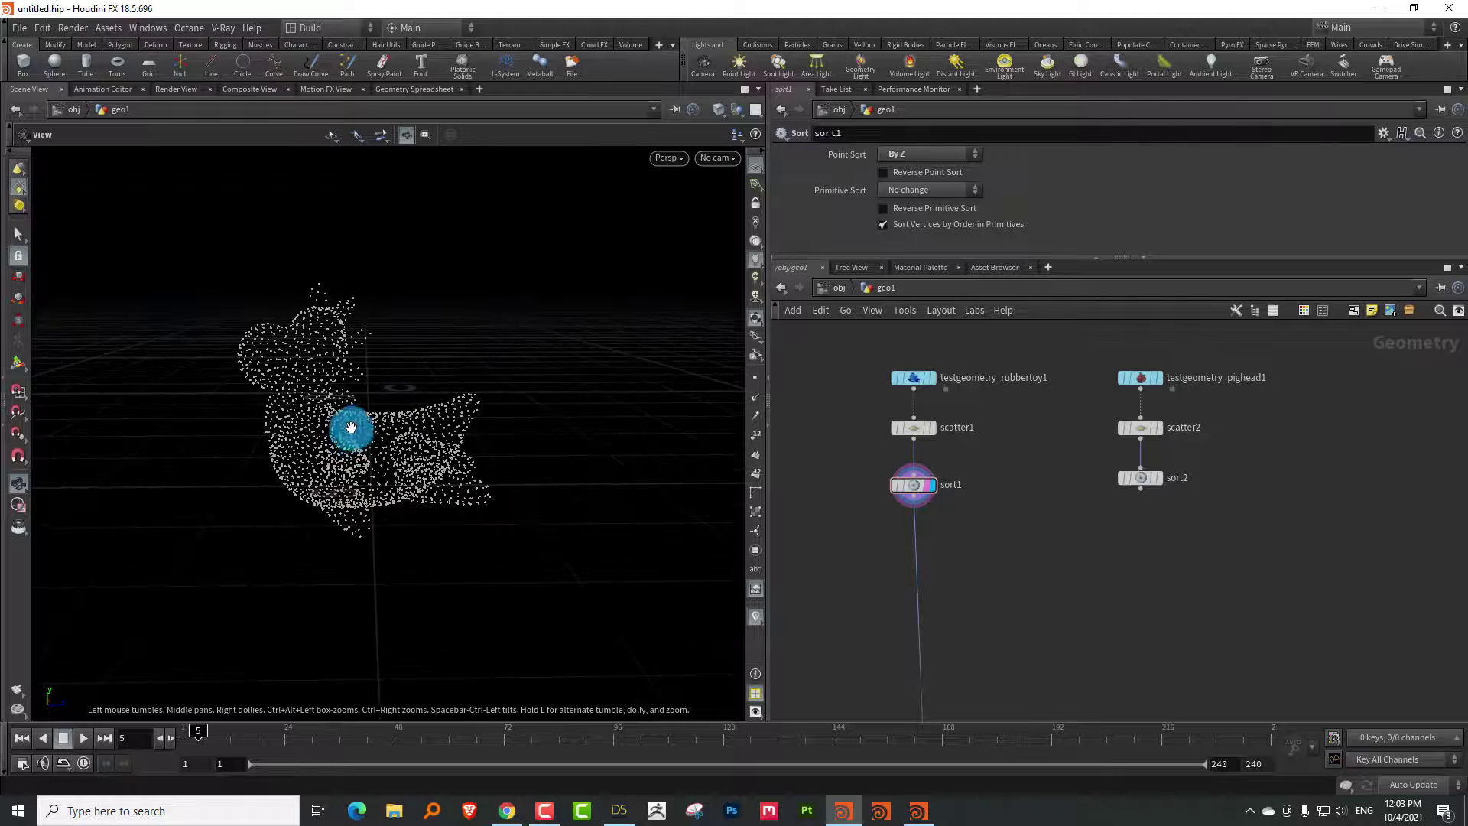
{"action": "left_click", "coordinate": [1146, 477]}
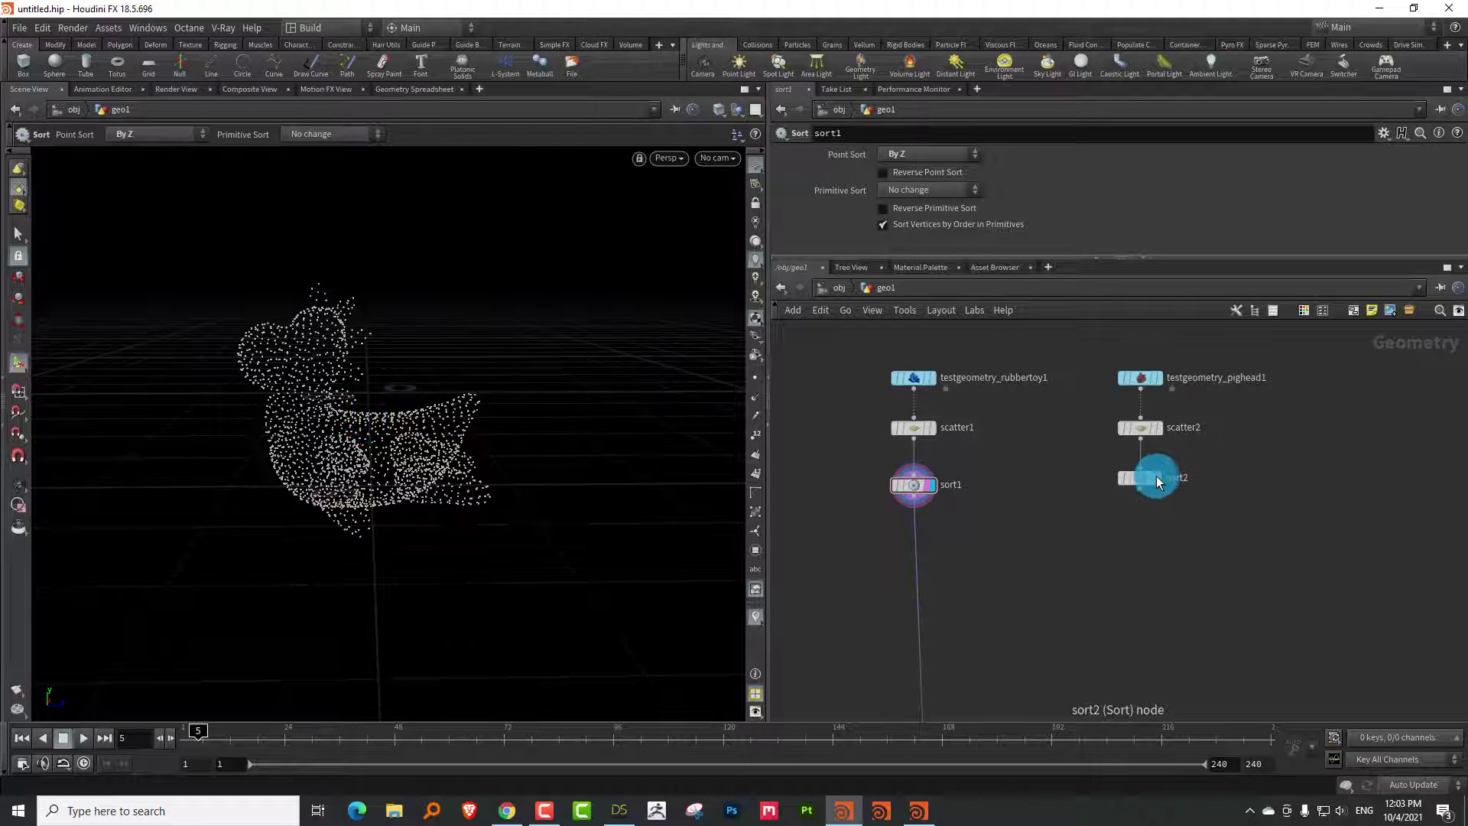
{"action": "left_click", "coordinate": [1157, 478]}
Add attribcopy1 with sort1 in its first input and sort2 in its second, and display it
{"action": "scroll", "coordinate": [979, 507], "scroll_direction": "up", "scroll_amount": 3}
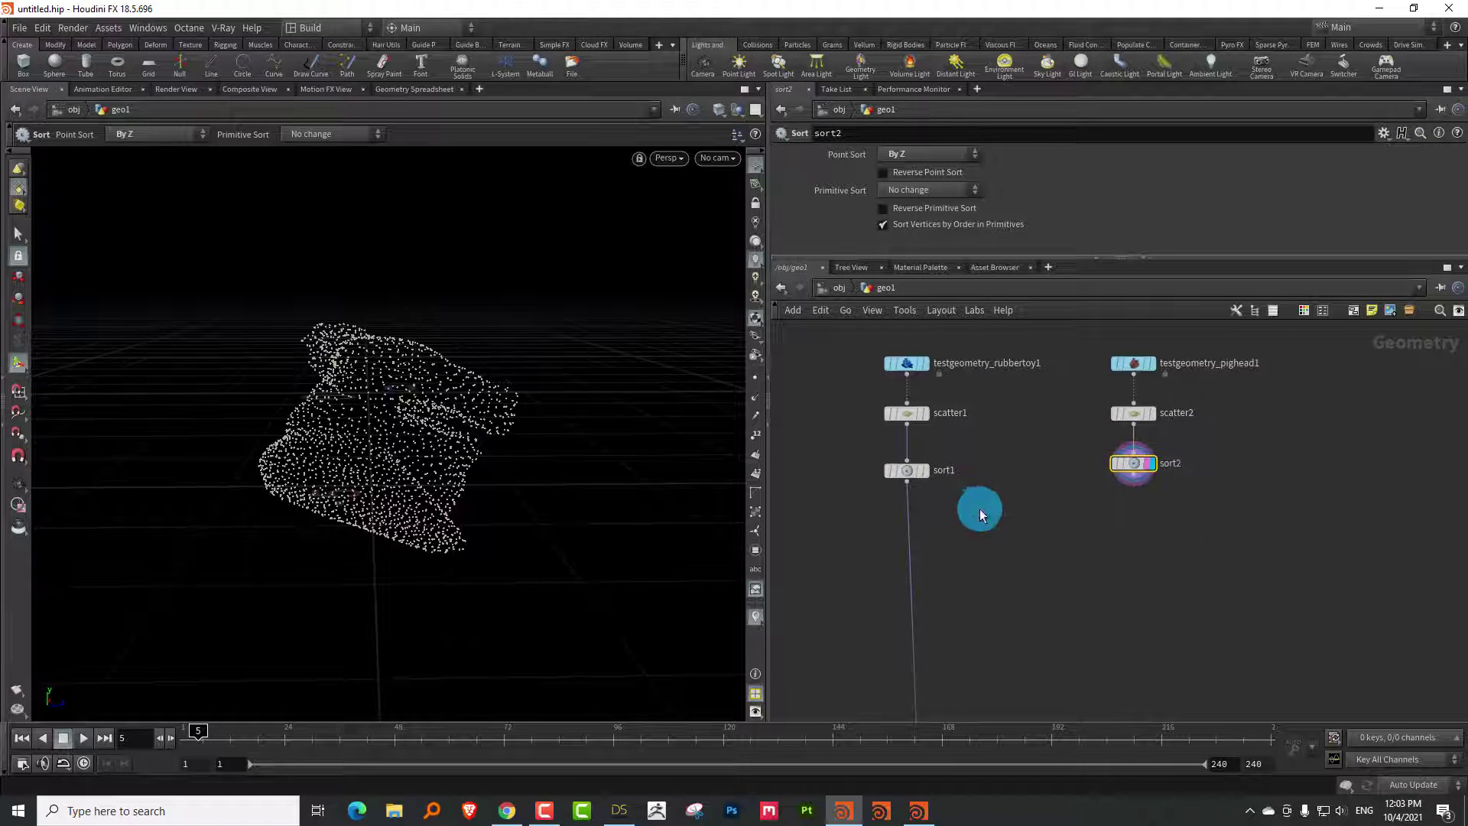
{"action": "key", "text": "Tab"}
{"action": "type", "text": "a"}
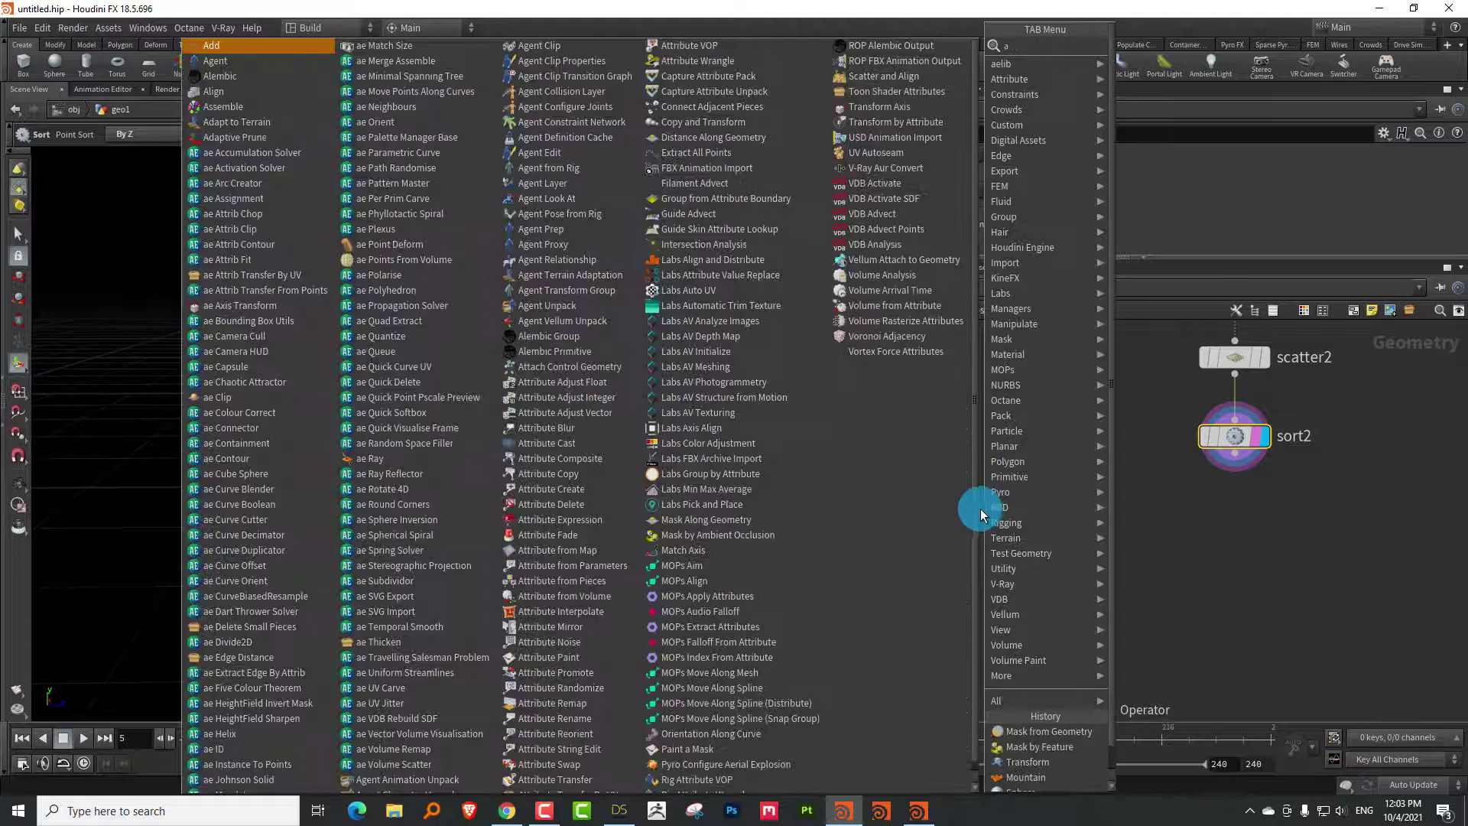
{"action": "type", "text": "ttribute wr"}
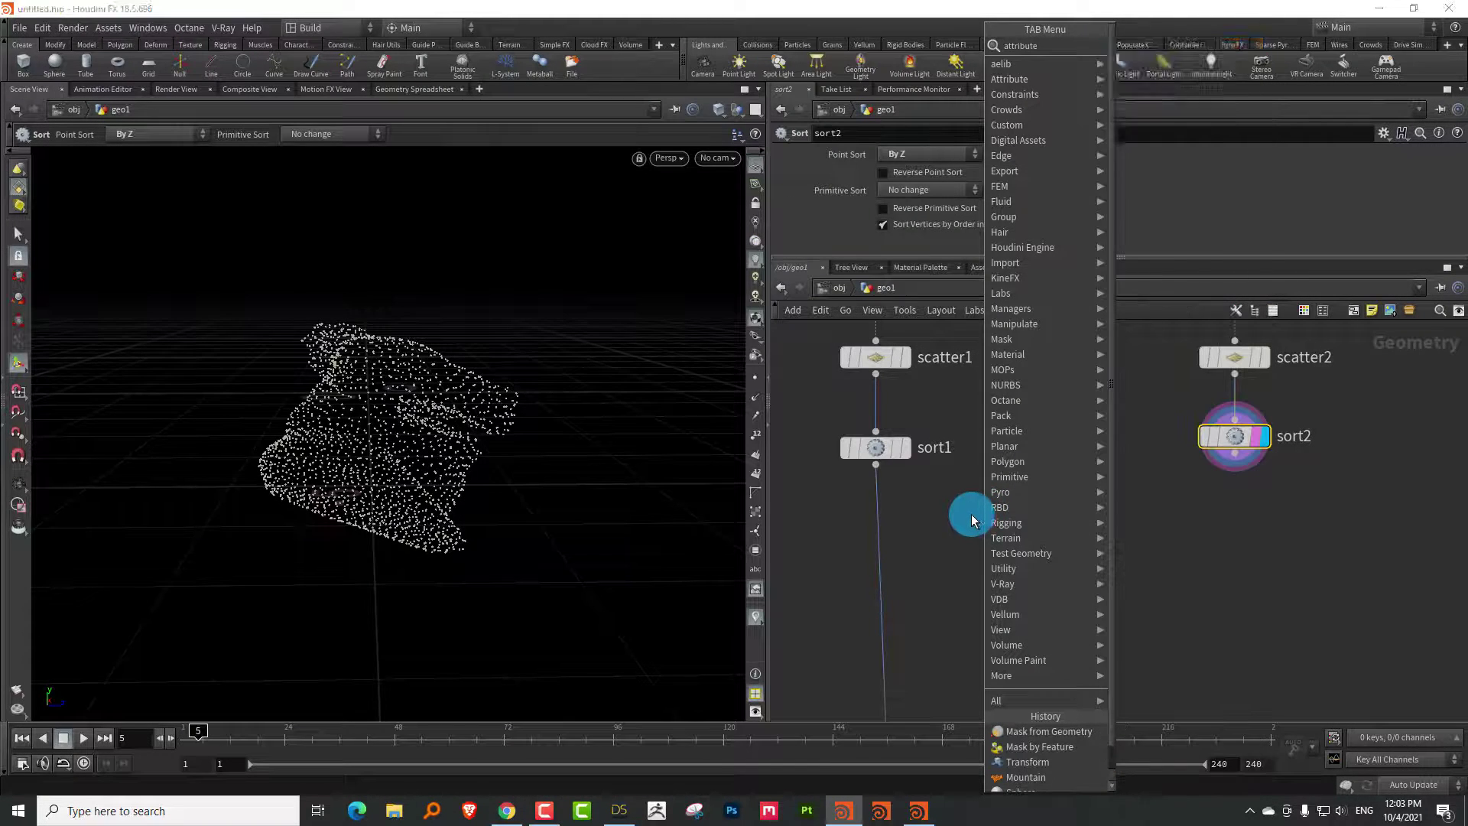
{"action": "left_click", "coordinate": [1157, 44]}
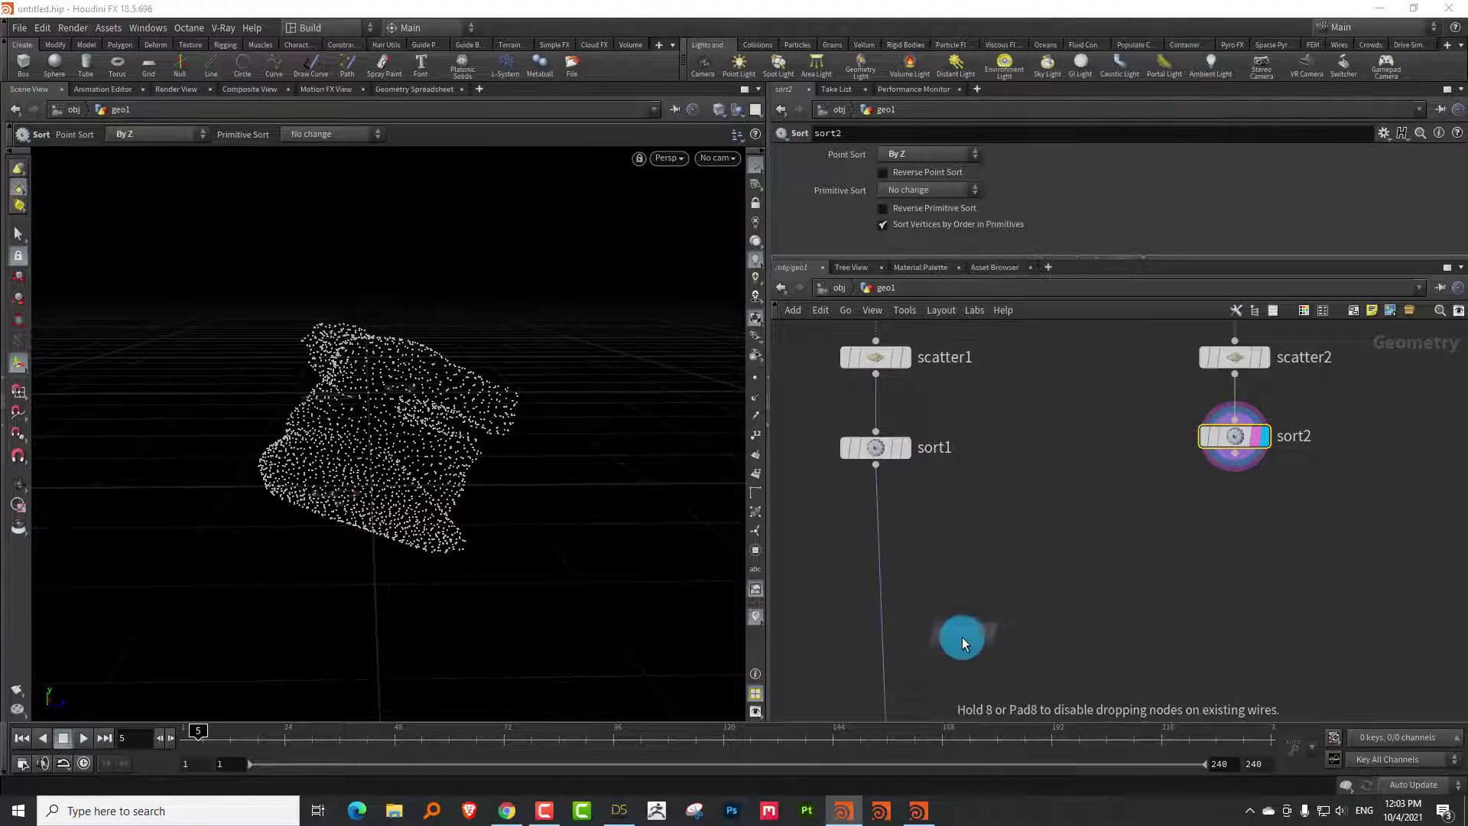
{"action": "left_click", "coordinate": [961, 636]}
{"action": "left_click", "coordinate": [880, 480]}
{"action": "left_click", "coordinate": [953, 621]}
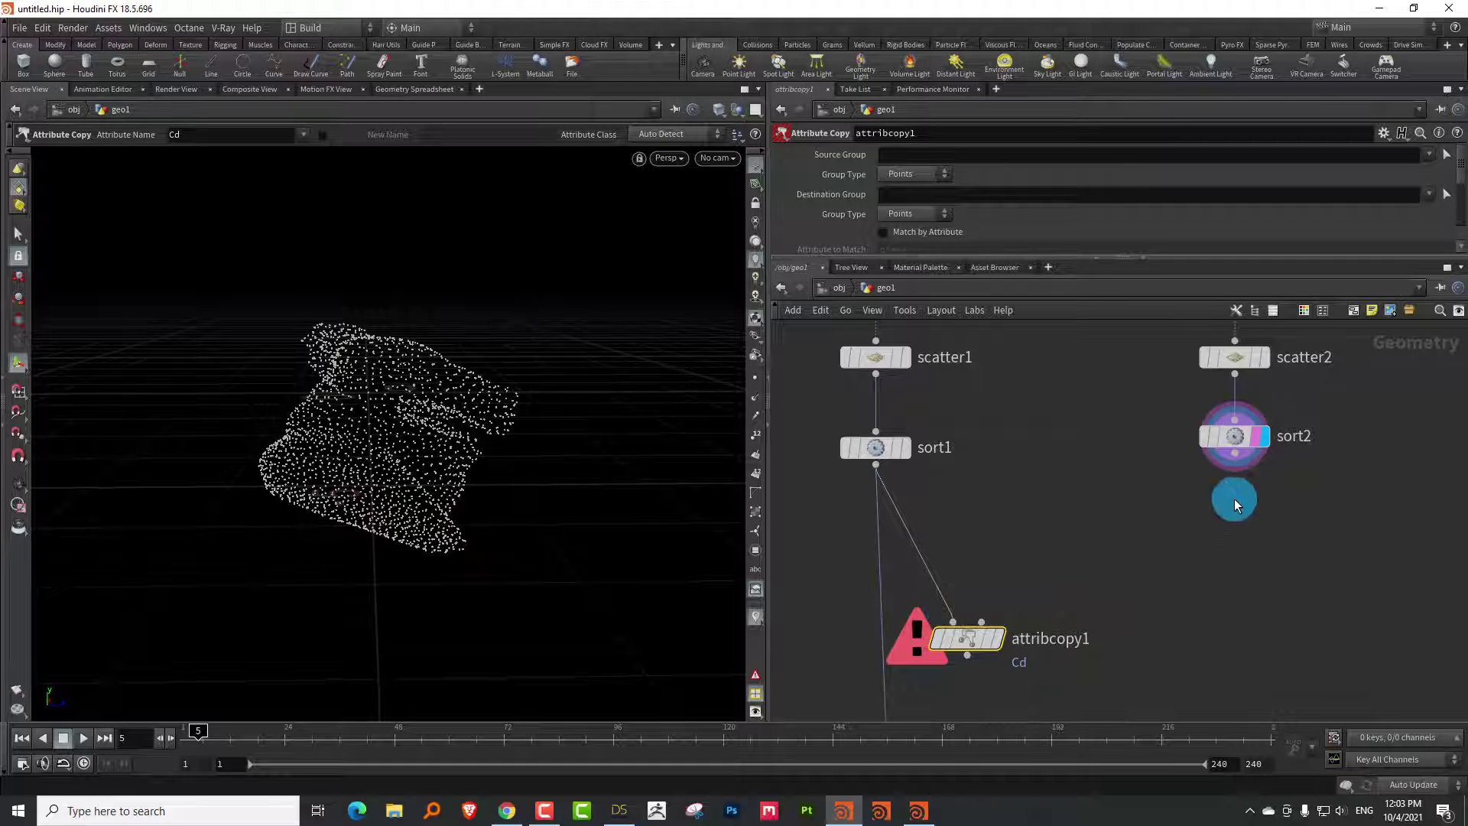
{"action": "left_click", "coordinate": [1235, 453]}
{"action": "left_click", "coordinate": [981, 621]}
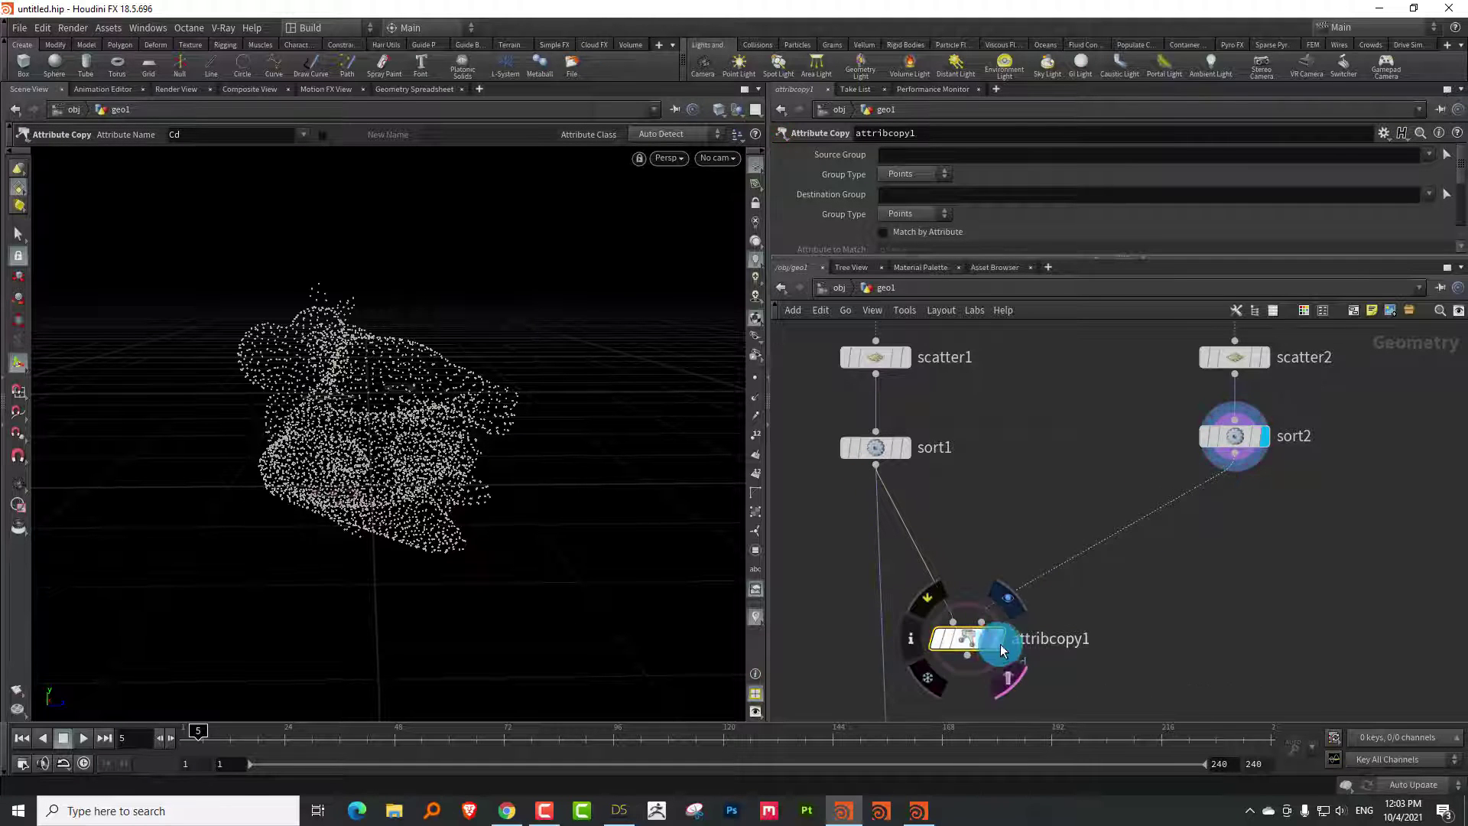
{"action": "left_click", "coordinate": [996, 653]}
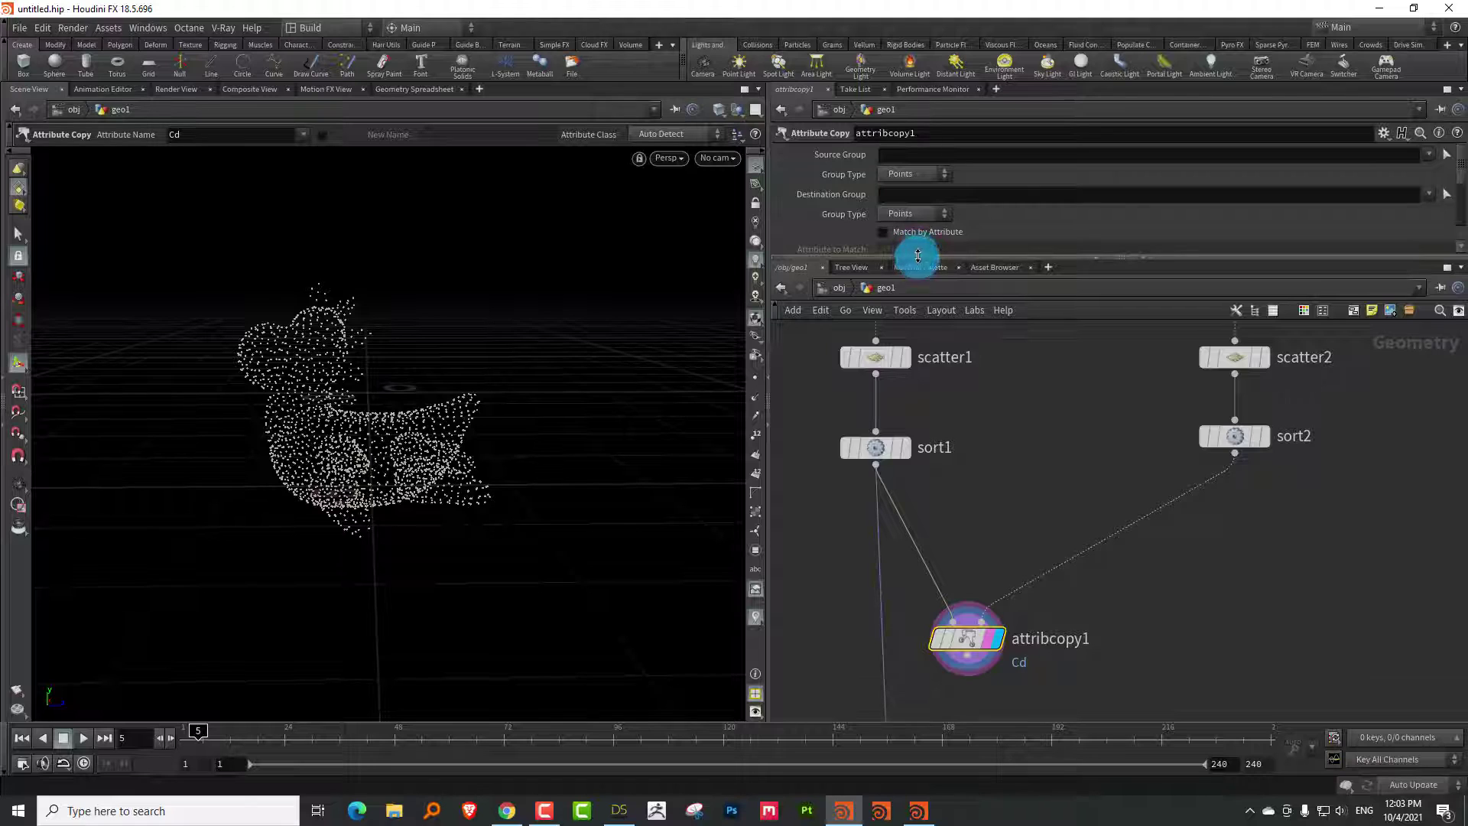
Set attribcopy1's Attribute Name to P
{"action": "left_click_drag", "start_coordinate": [917, 255], "coordinate": [930, 426]}
{"action": "left_click", "coordinate": [906, 289]}
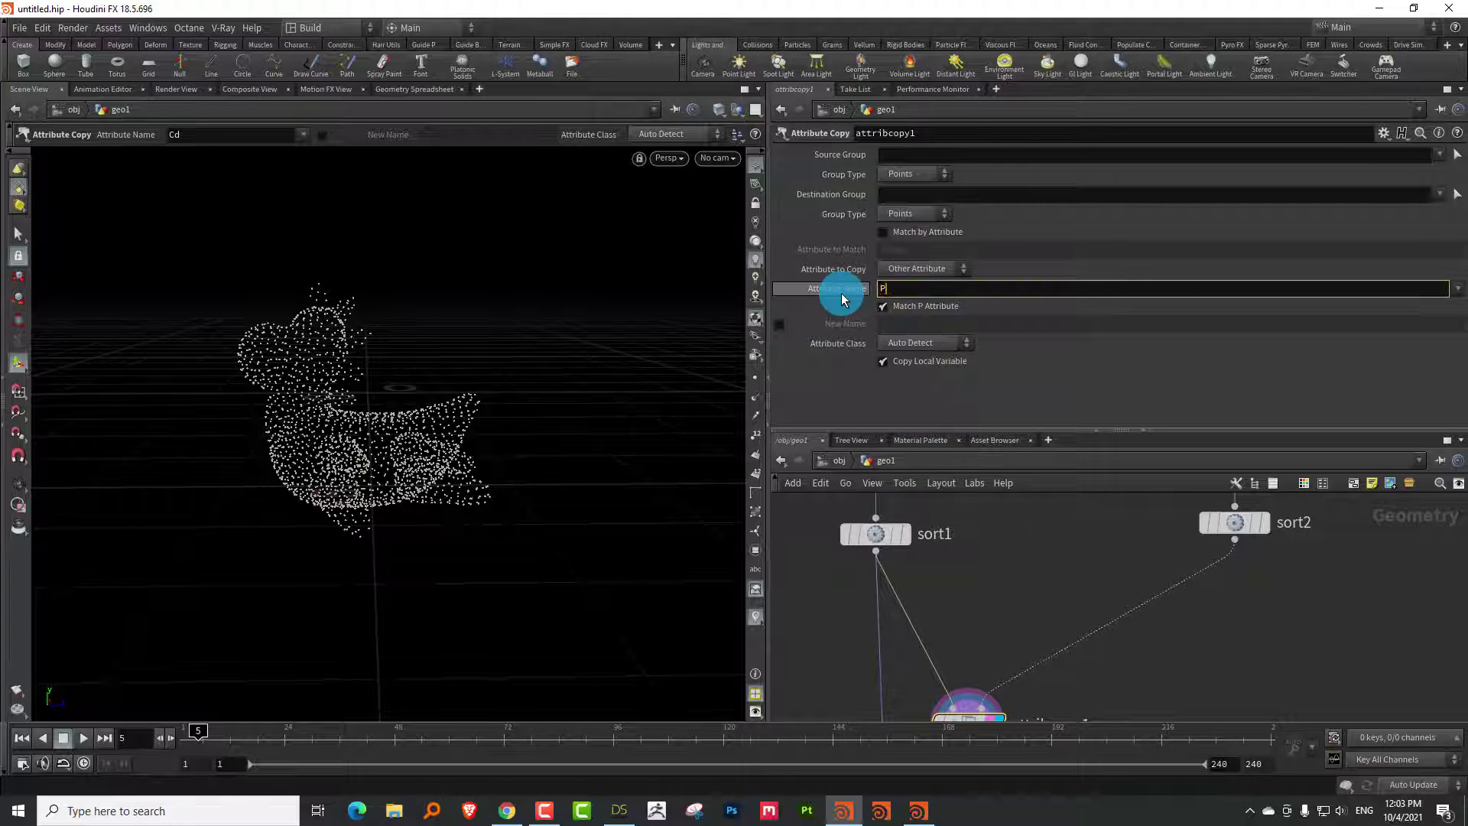
{"action": "type", "text": "P"}
{"action": "key", "text": "Return"}
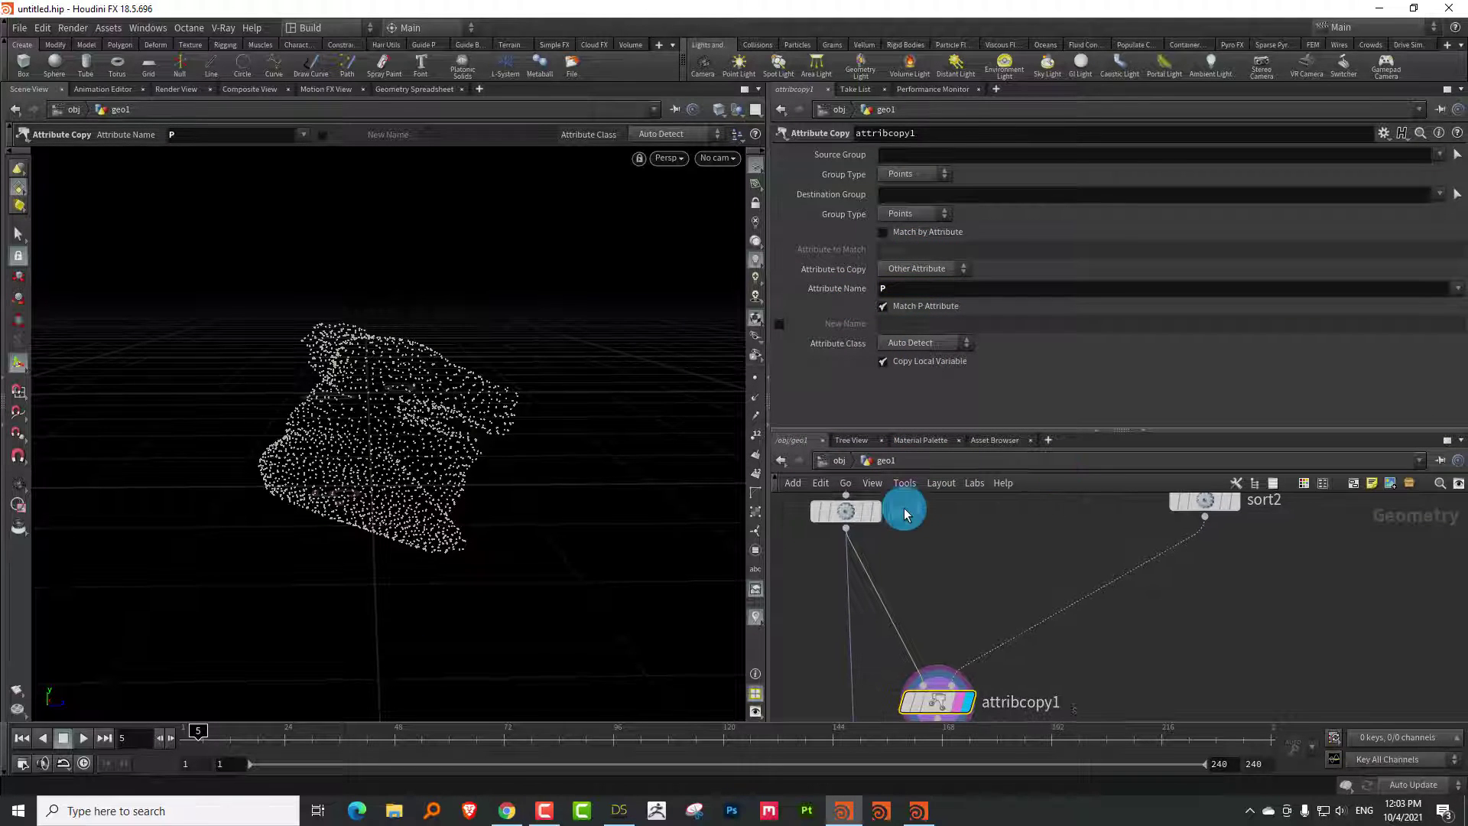
Put the display flag back on sort1
{"action": "mouse_move", "coordinate": [849, 517]}
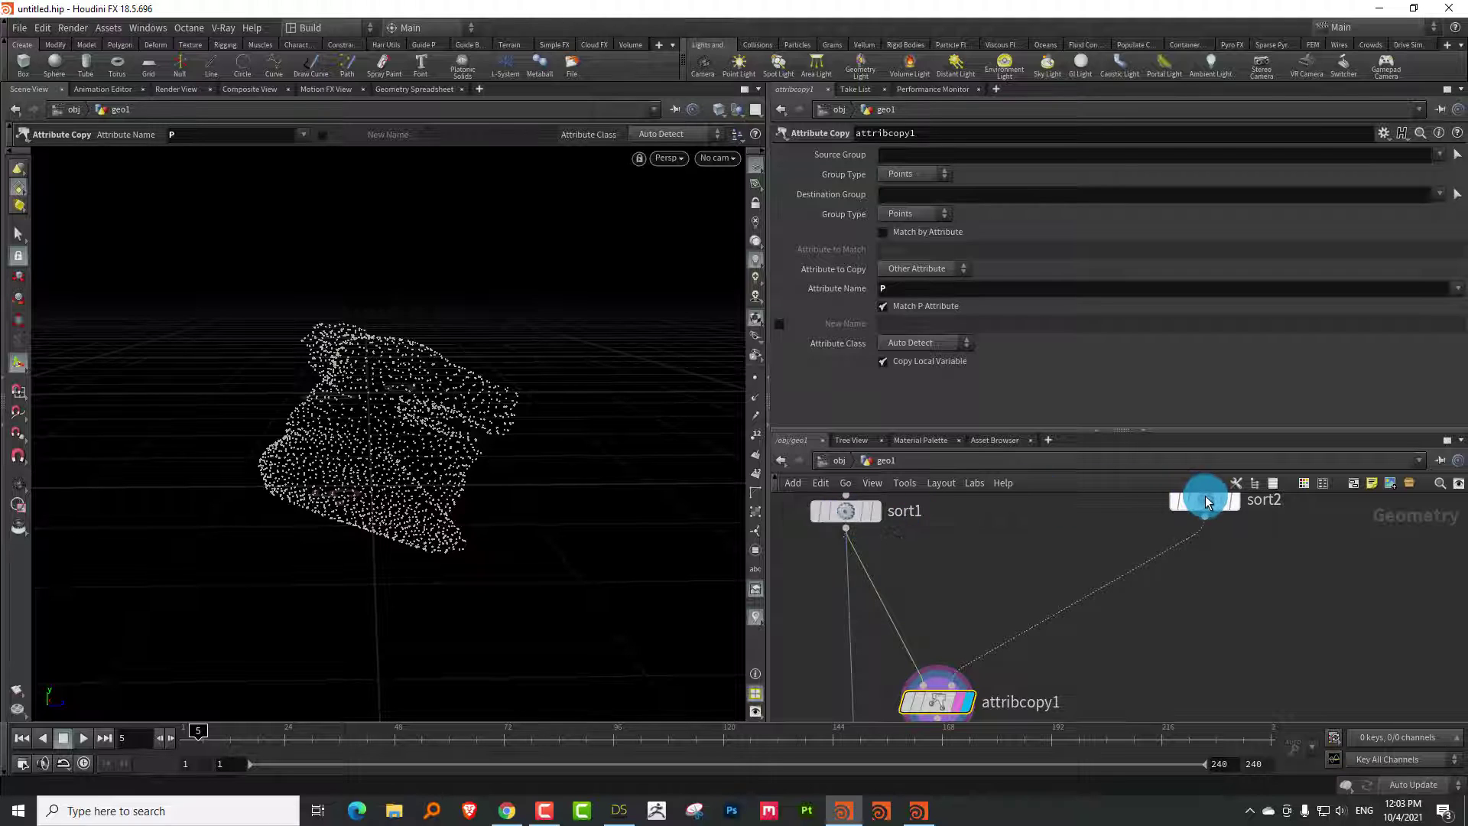
{"action": "scroll", "coordinate": [1206, 502], "scroll_direction": "down", "scroll_amount": 2}
{"action": "scroll", "coordinate": [956, 612], "scroll_direction": "up", "scroll_amount": 2}
{"action": "scroll", "coordinate": [1013, 498], "scroll_direction": "down", "scroll_amount": 3}
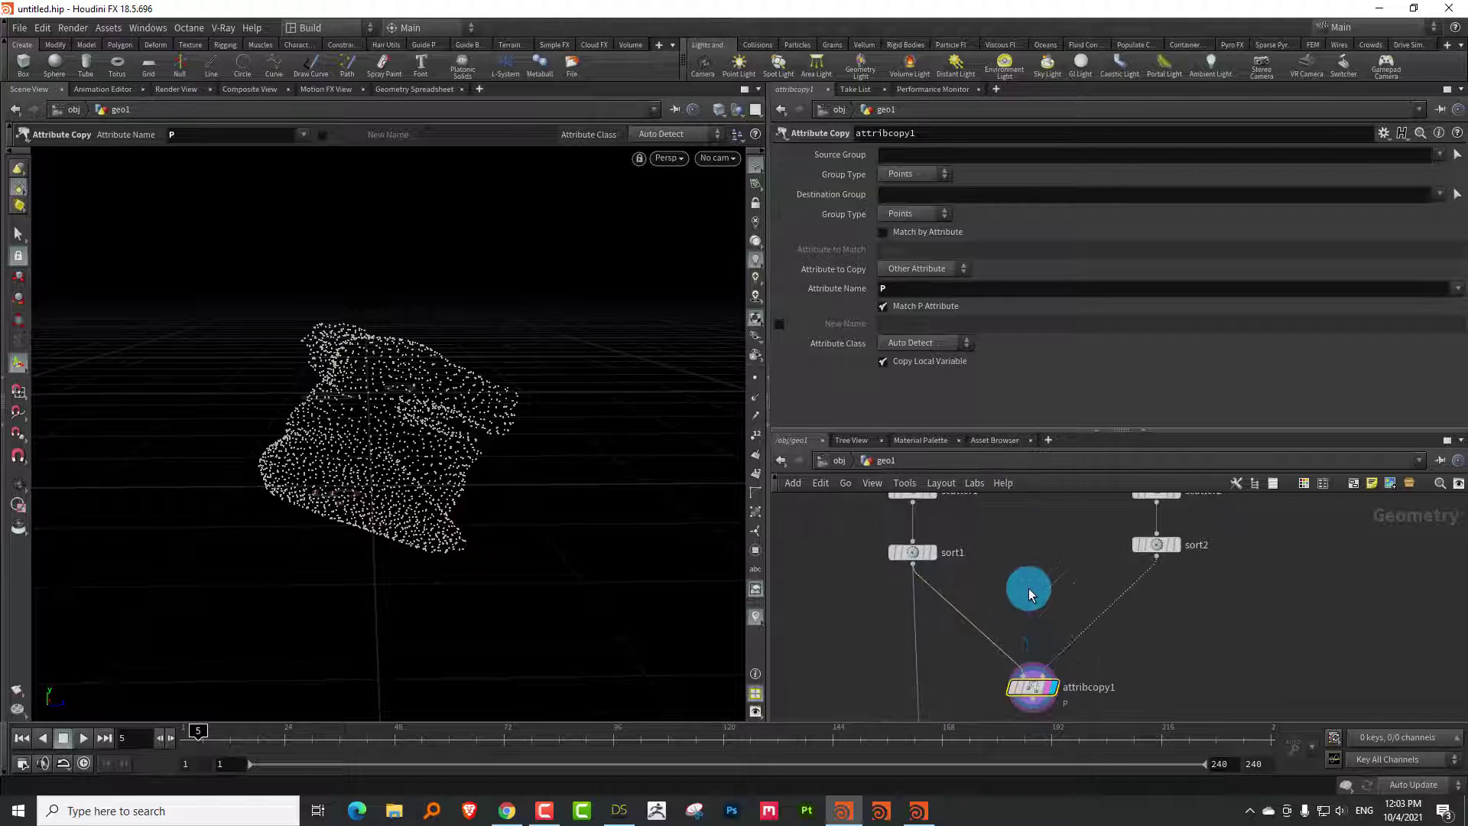
{"action": "middle_click_drag", "start_coordinate": [983, 621], "coordinate": [1015, 561]}
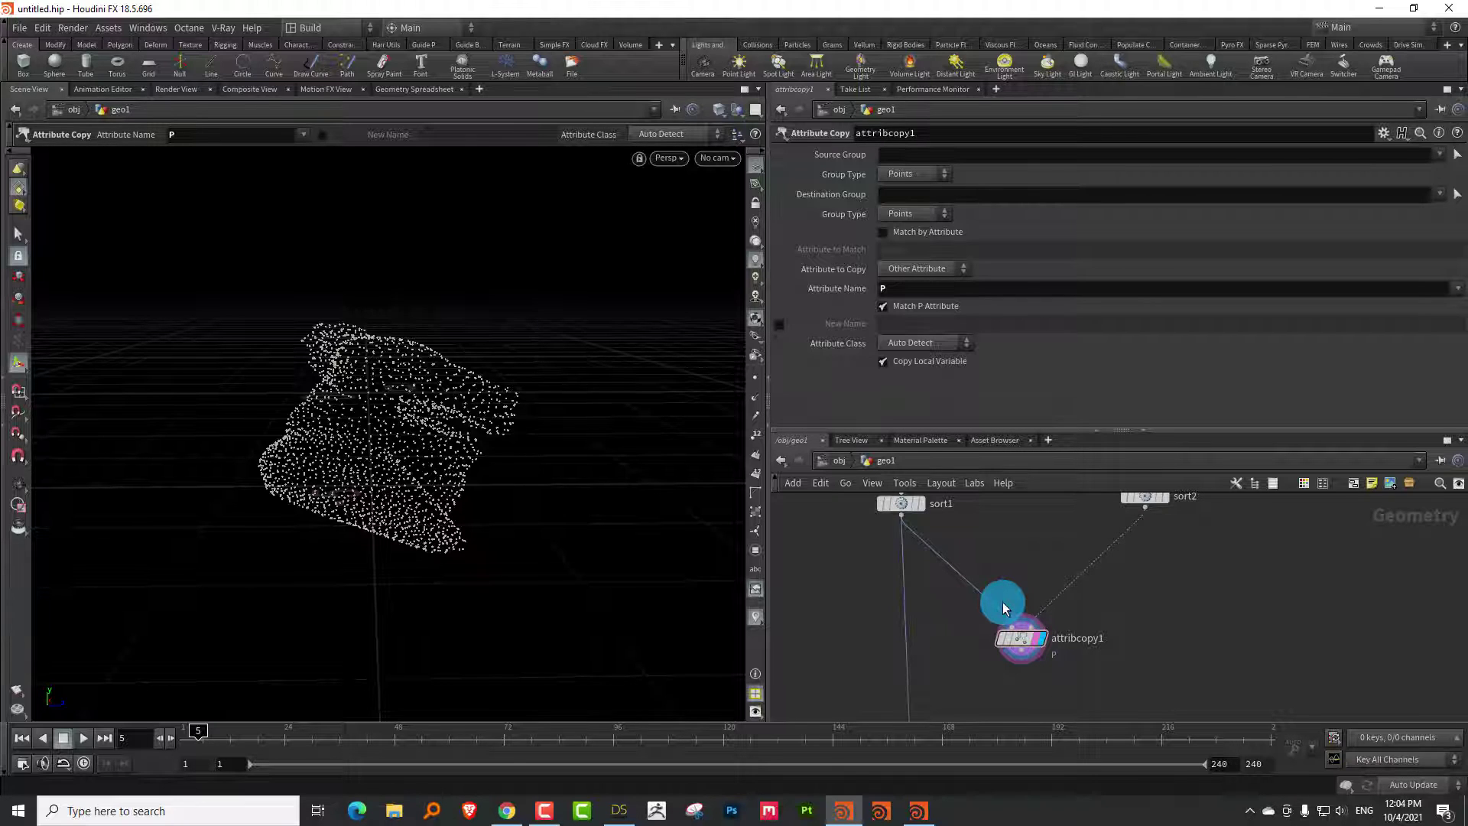
{"action": "left_click", "coordinate": [914, 514]}
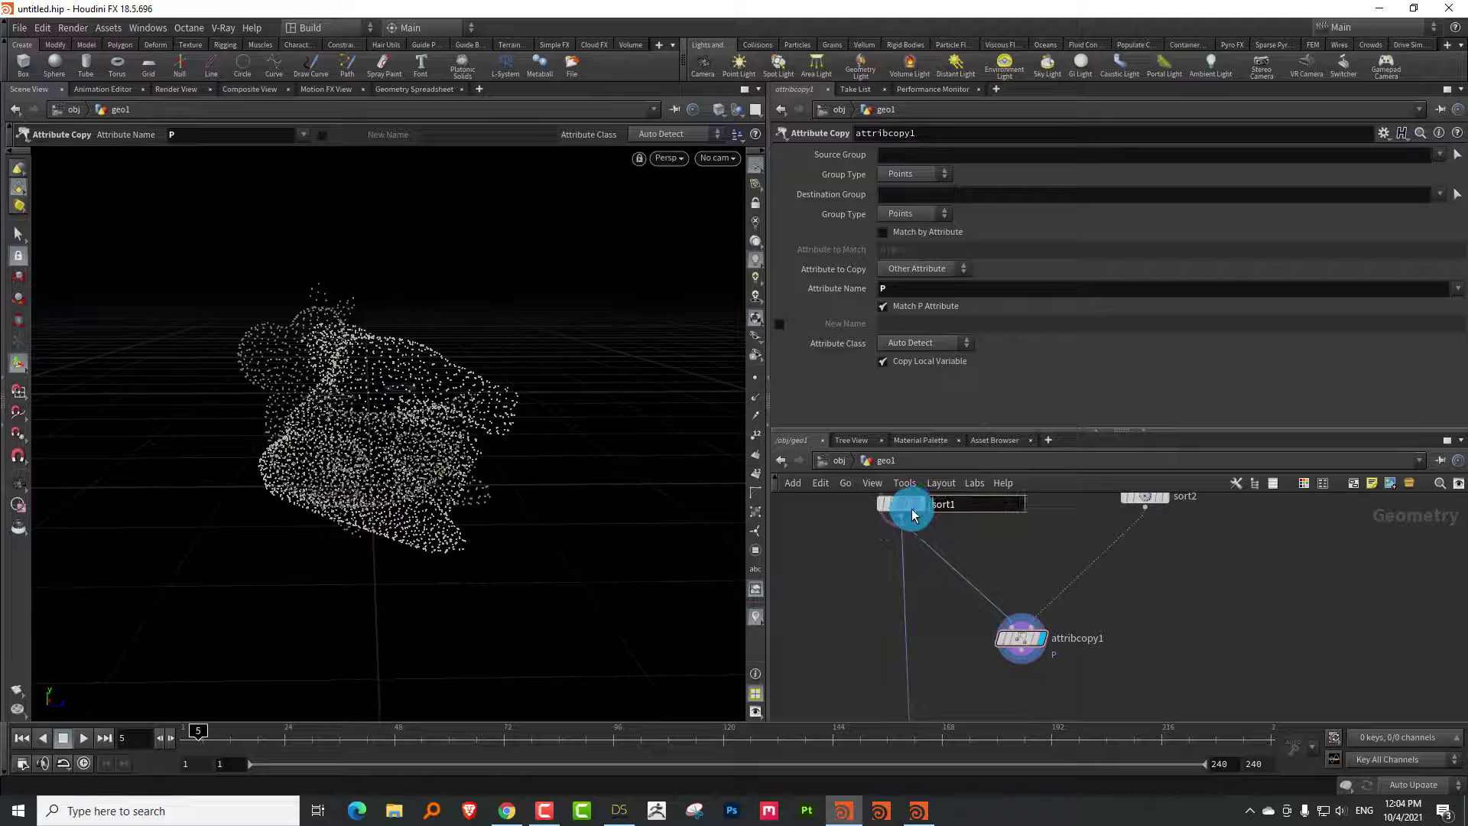
{"action": "left_click", "coordinate": [923, 508]}
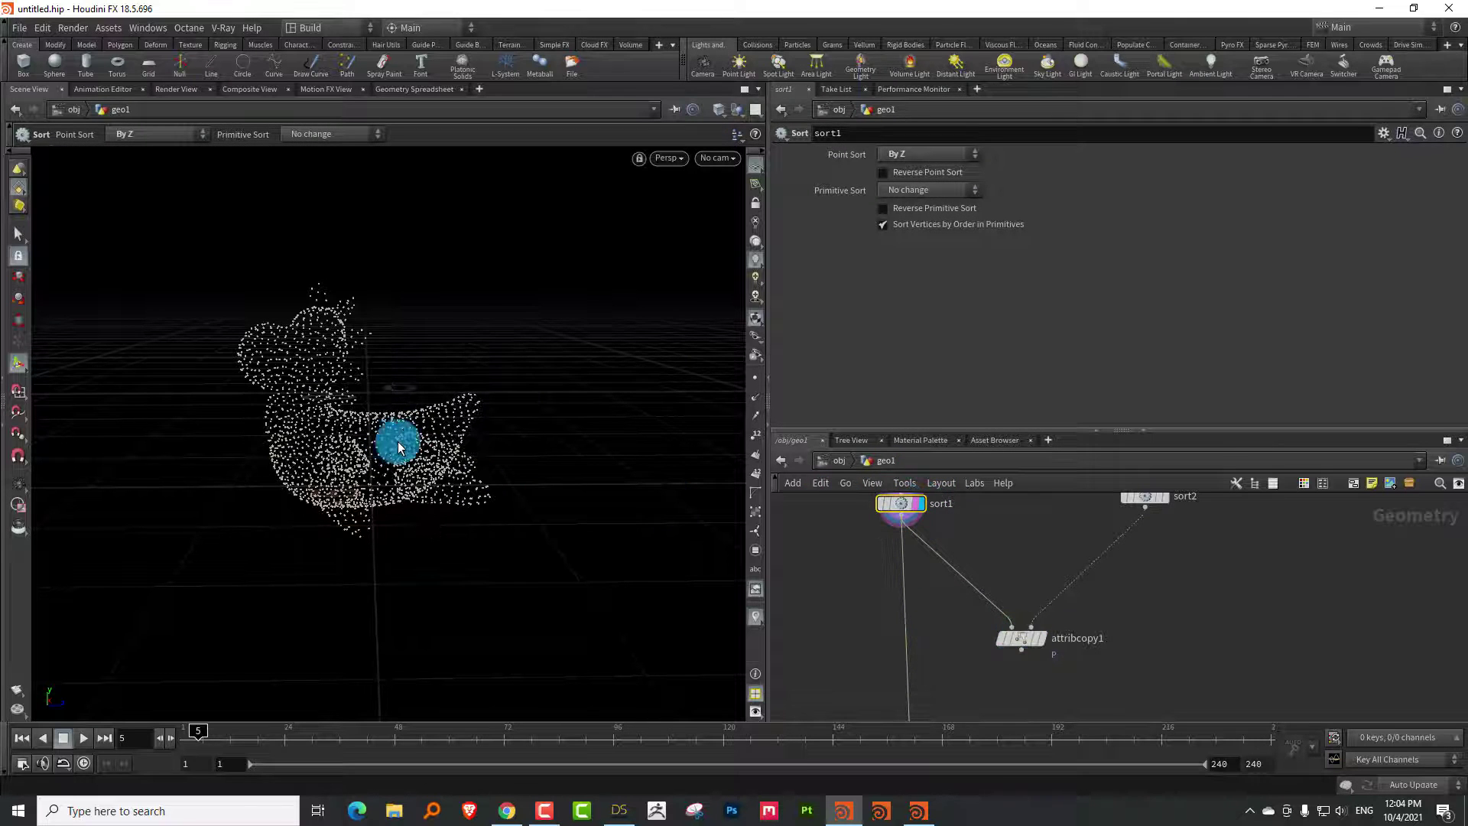
Insert attribcreate1 between sort1 and attribcopy1, creating a Vector attribute named oldP
{"action": "key", "text": "Tab"}
{"action": "type", "text": "atr"}
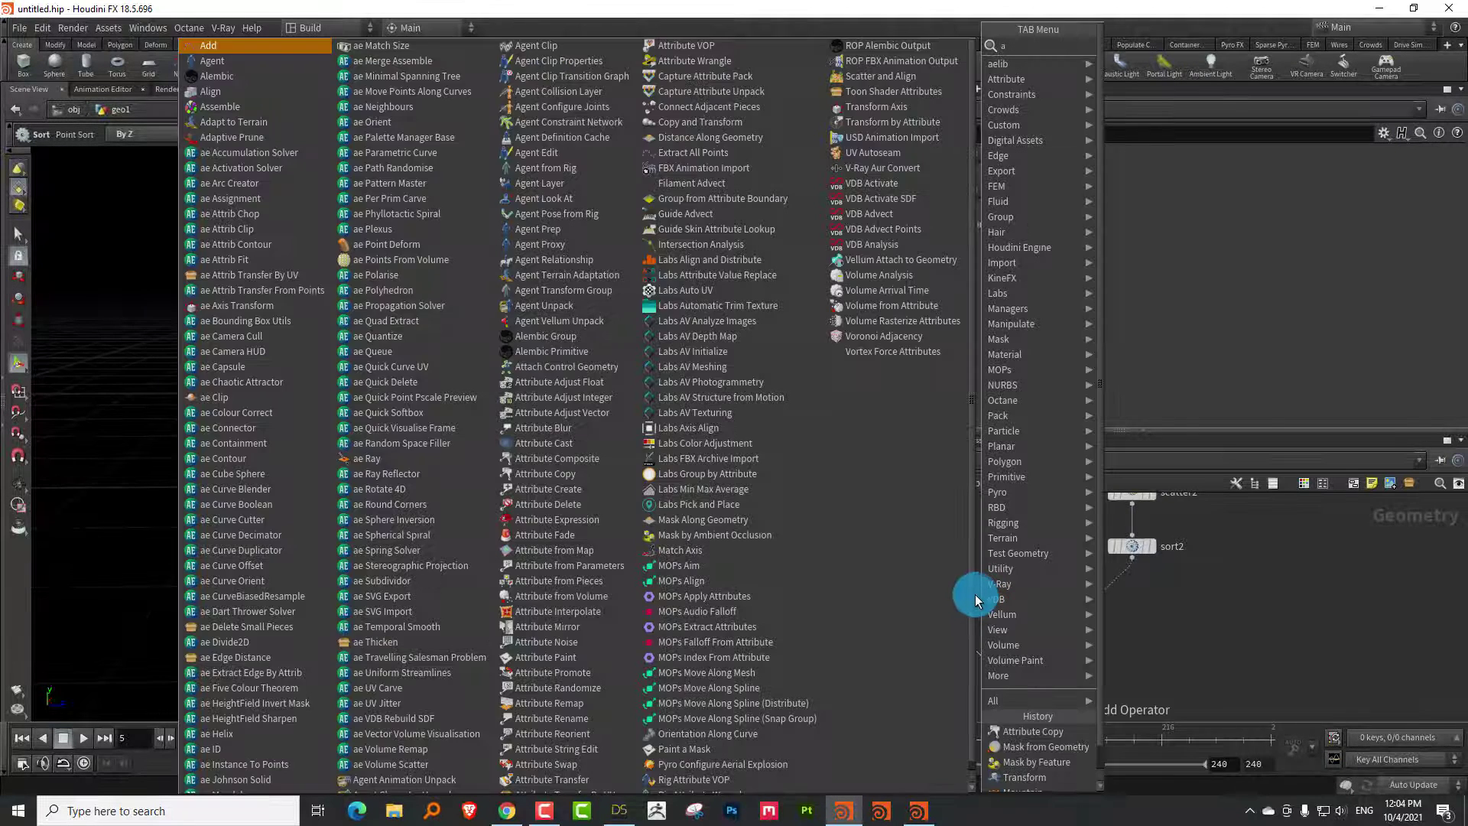
{"action": "left_click", "coordinate": [1170, 158]}
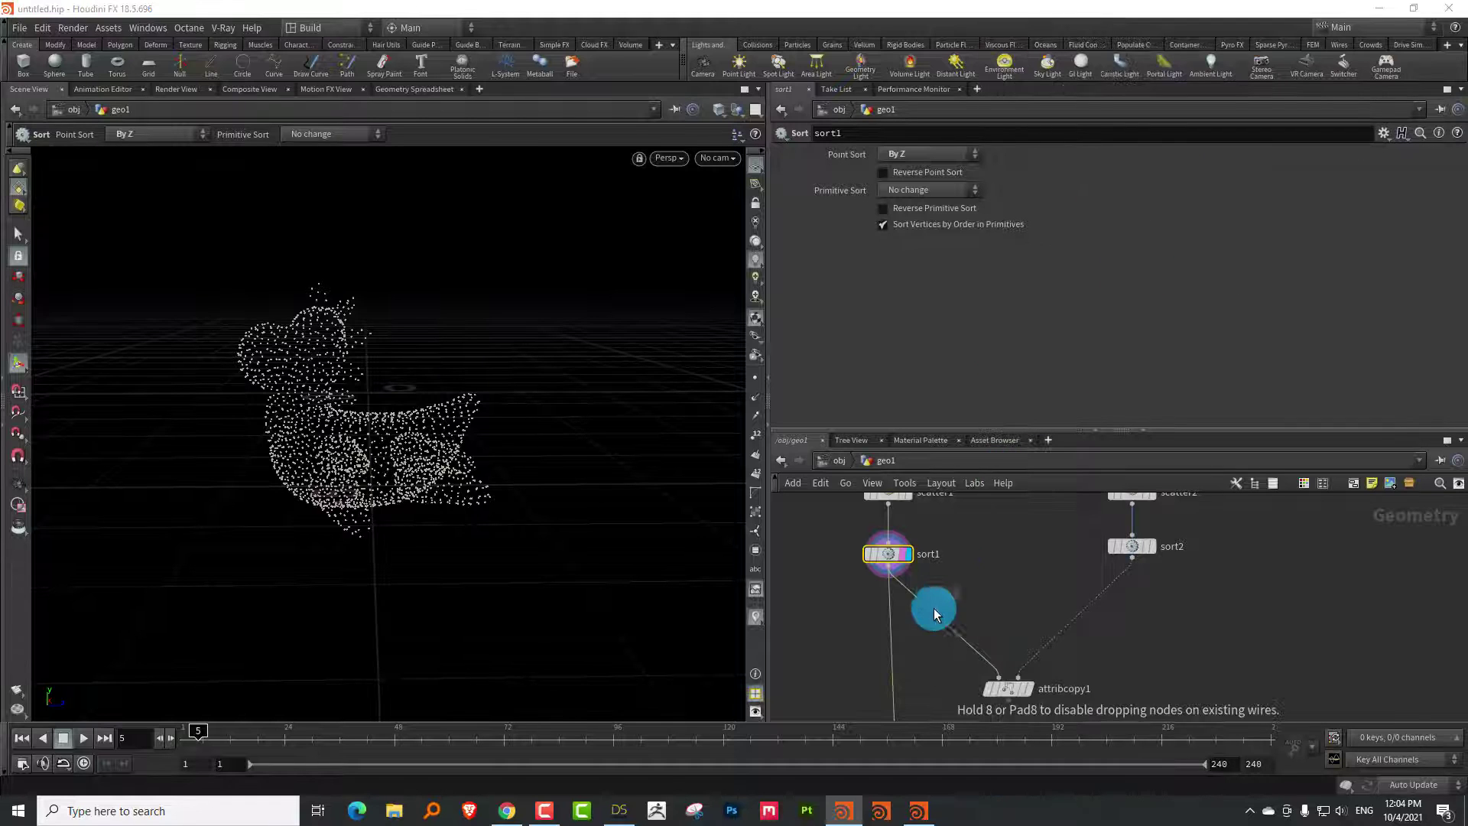
{"action": "left_click", "coordinate": [943, 619]}
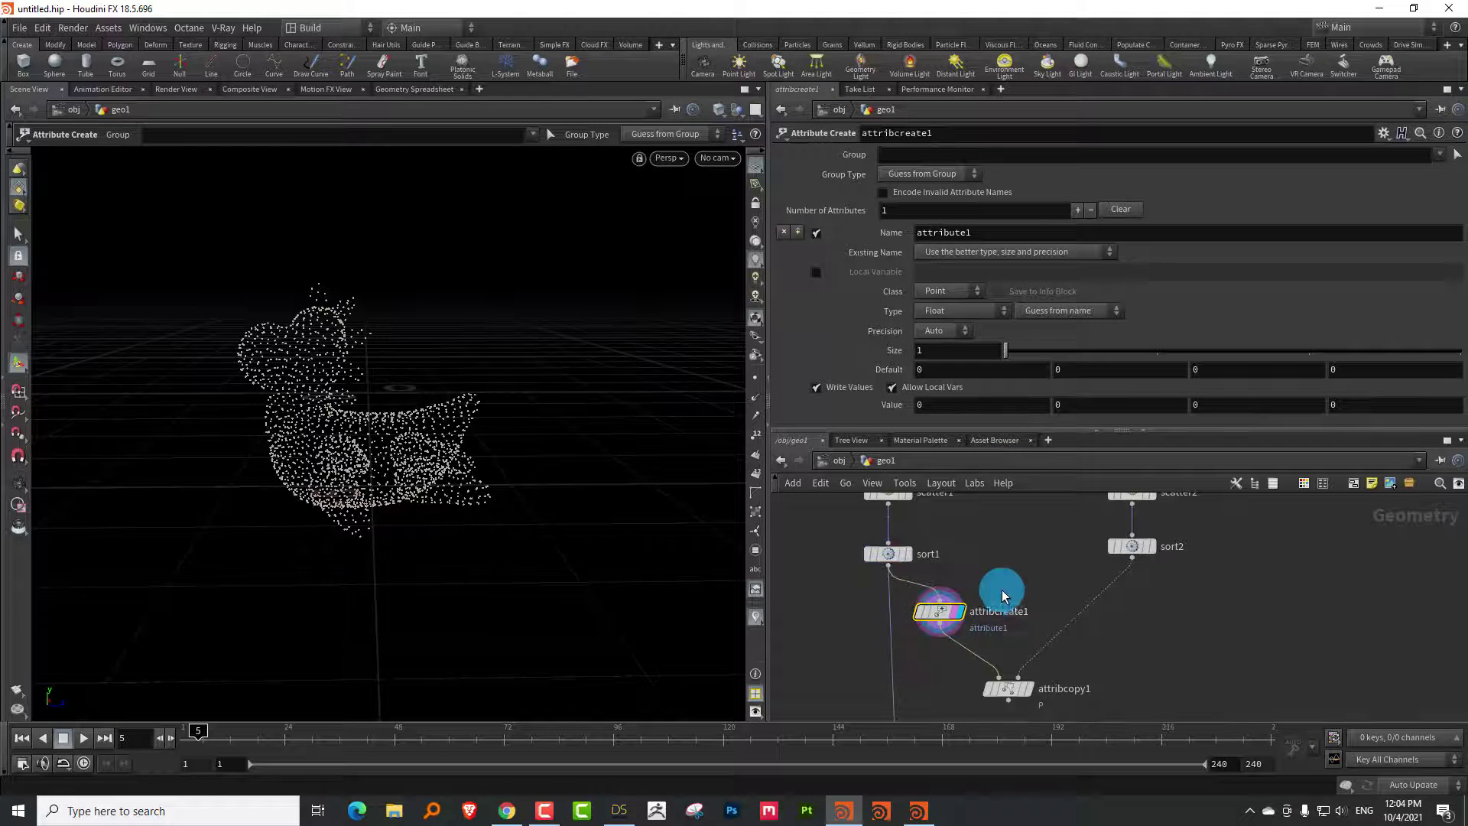
{"action": "left_click", "coordinate": [937, 314]}
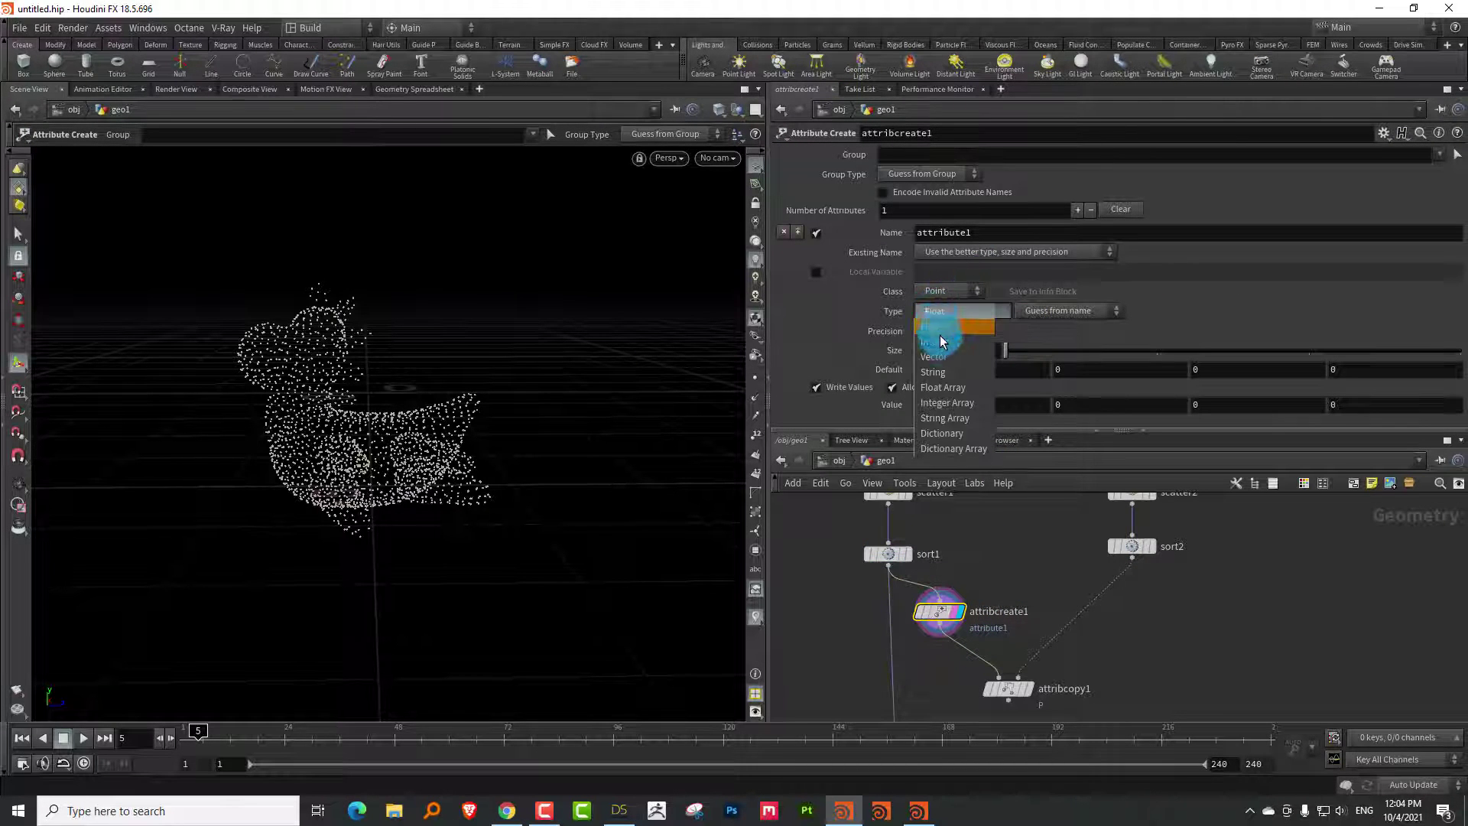
{"action": "left_click", "coordinate": [934, 356]}
{"action": "left_click", "coordinate": [982, 233]}
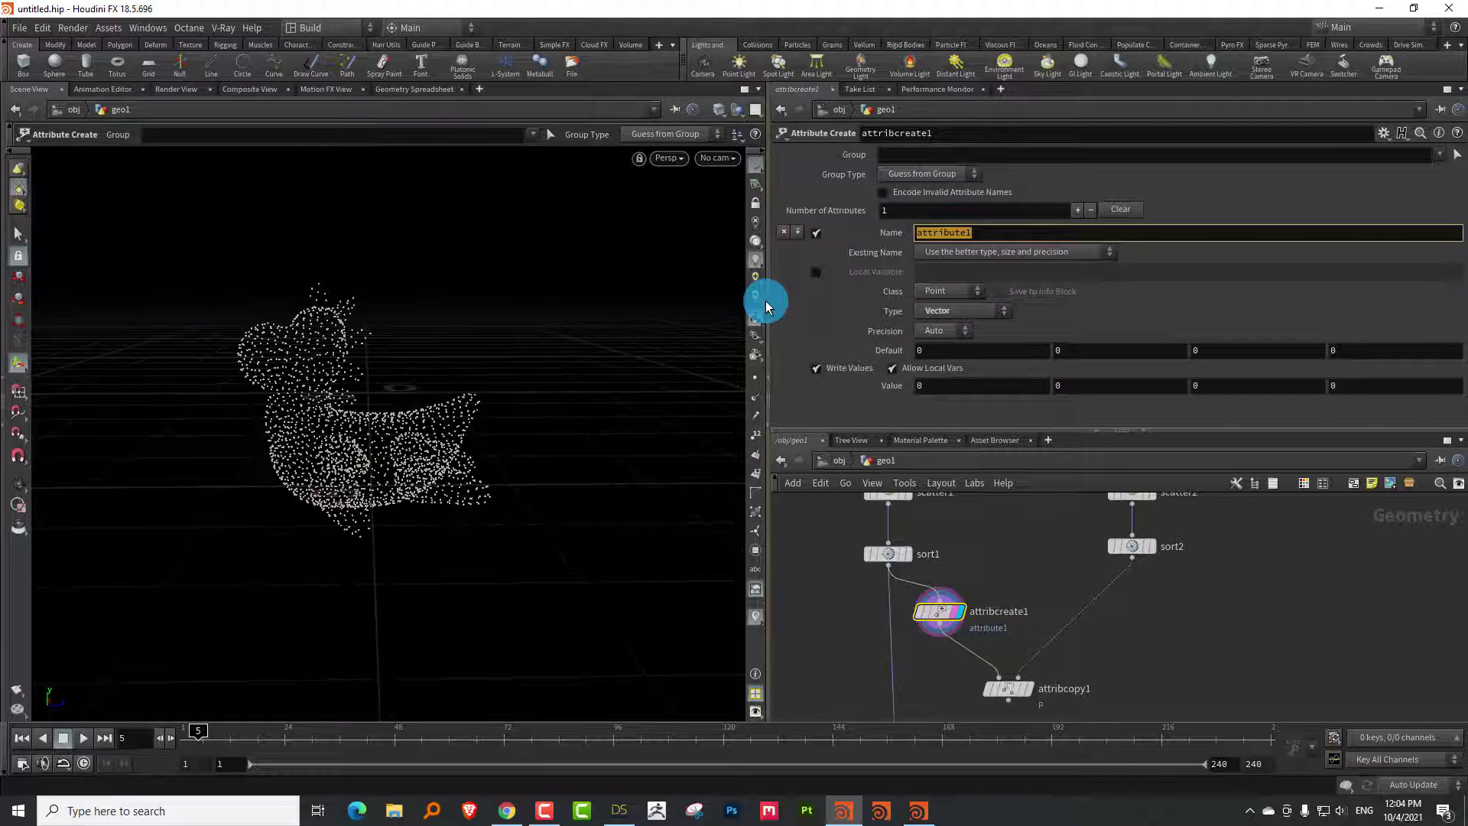
{"action": "type", "text": "old"}
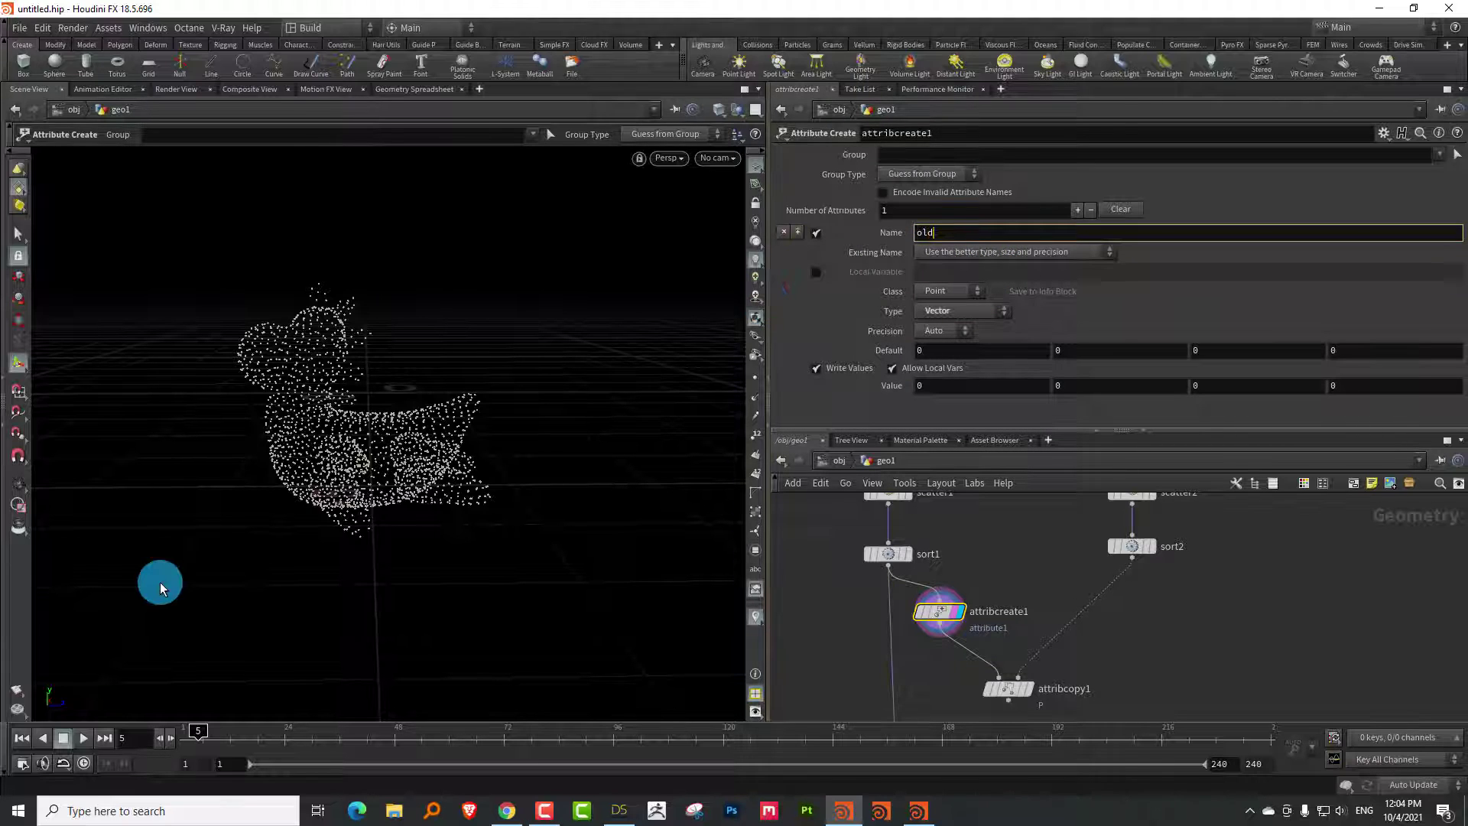
{"action": "type", "text": "P"}
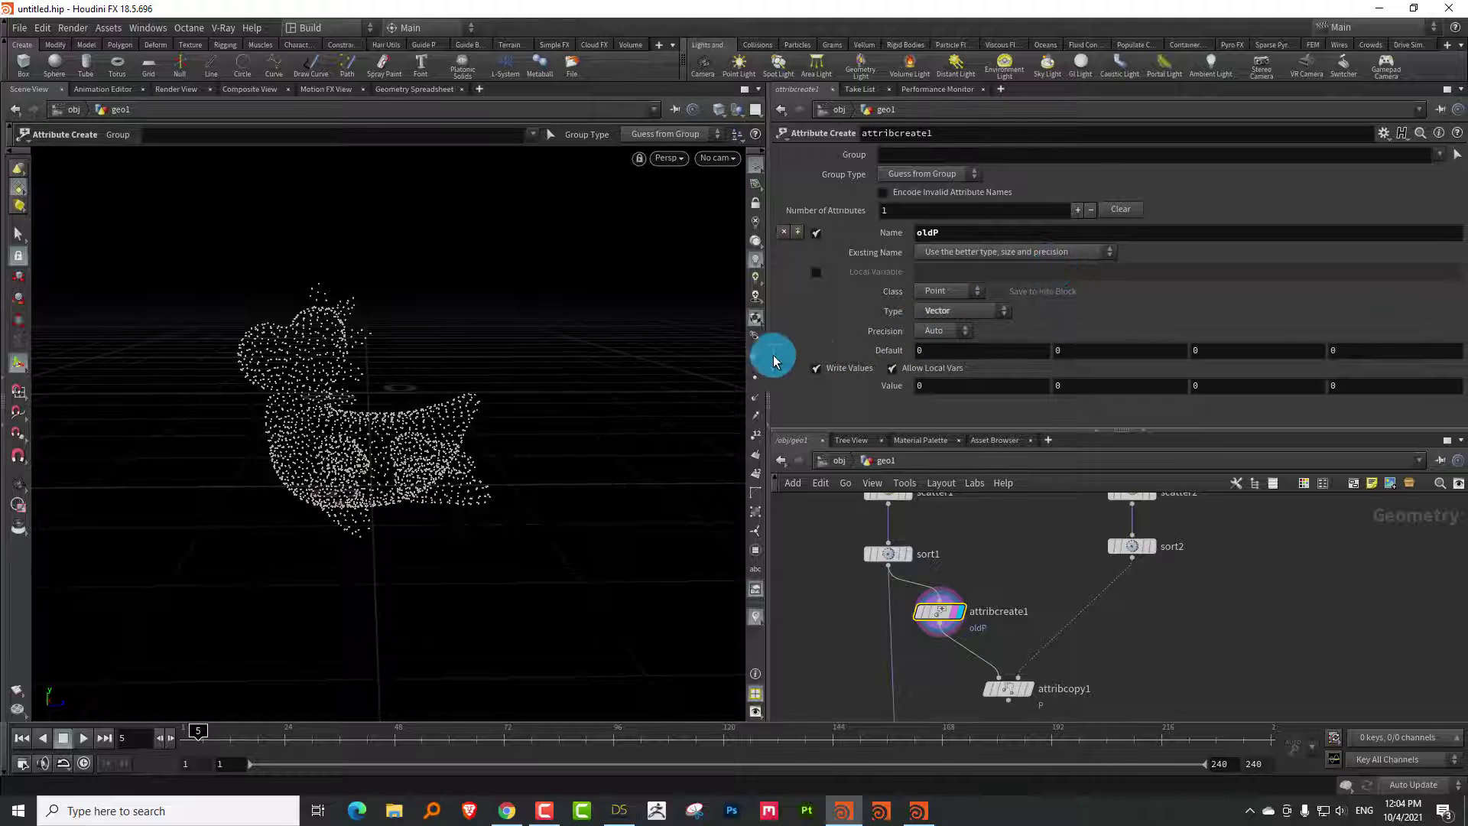
Set oldP's value fields to @P.x, @P.y, @P.z
{"action": "left_click_drag", "start_coordinate": [766, 353], "coordinate": [640, 356]}
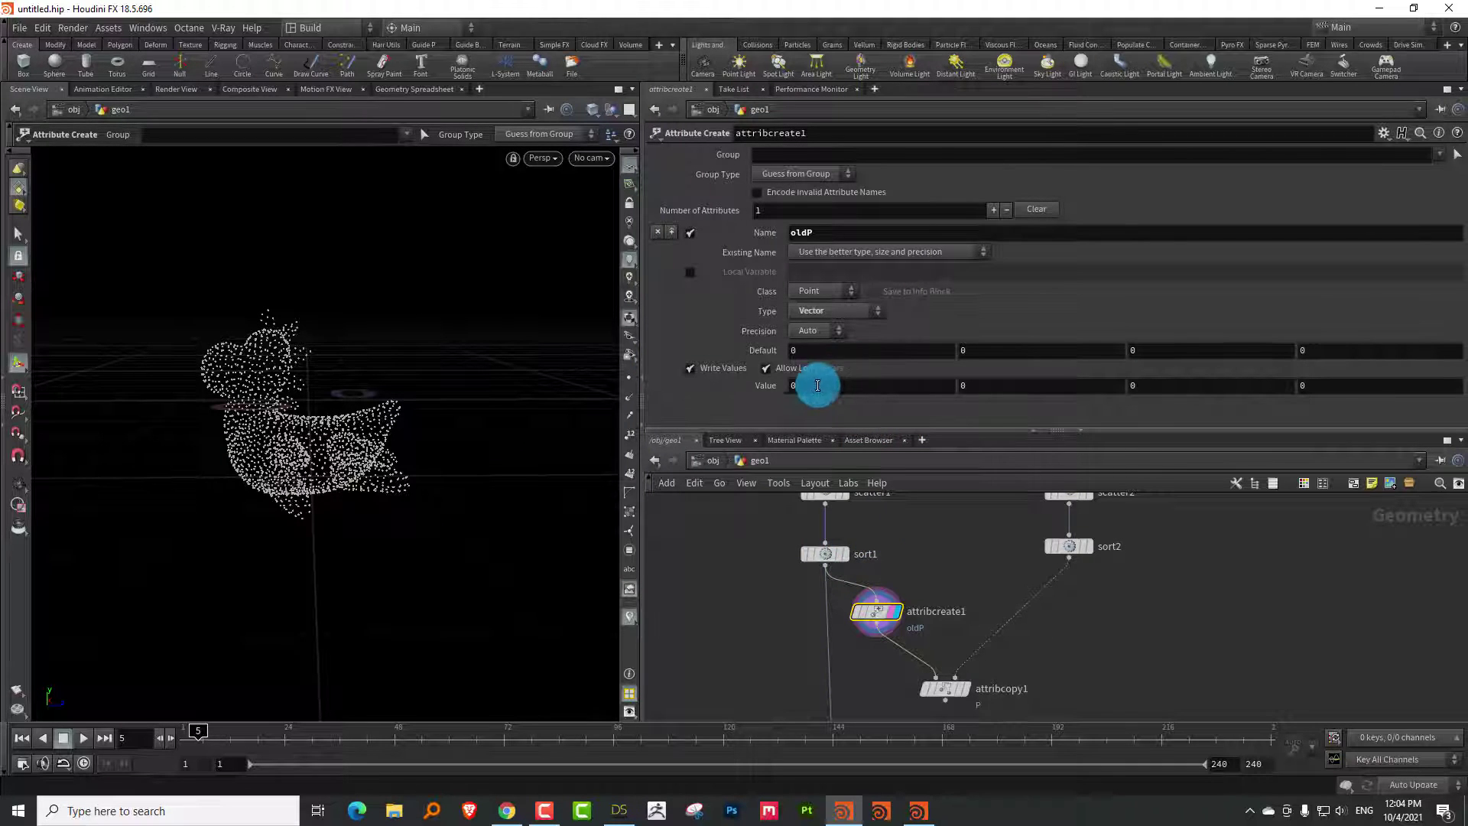
{"action": "left_click", "coordinate": [782, 385]}
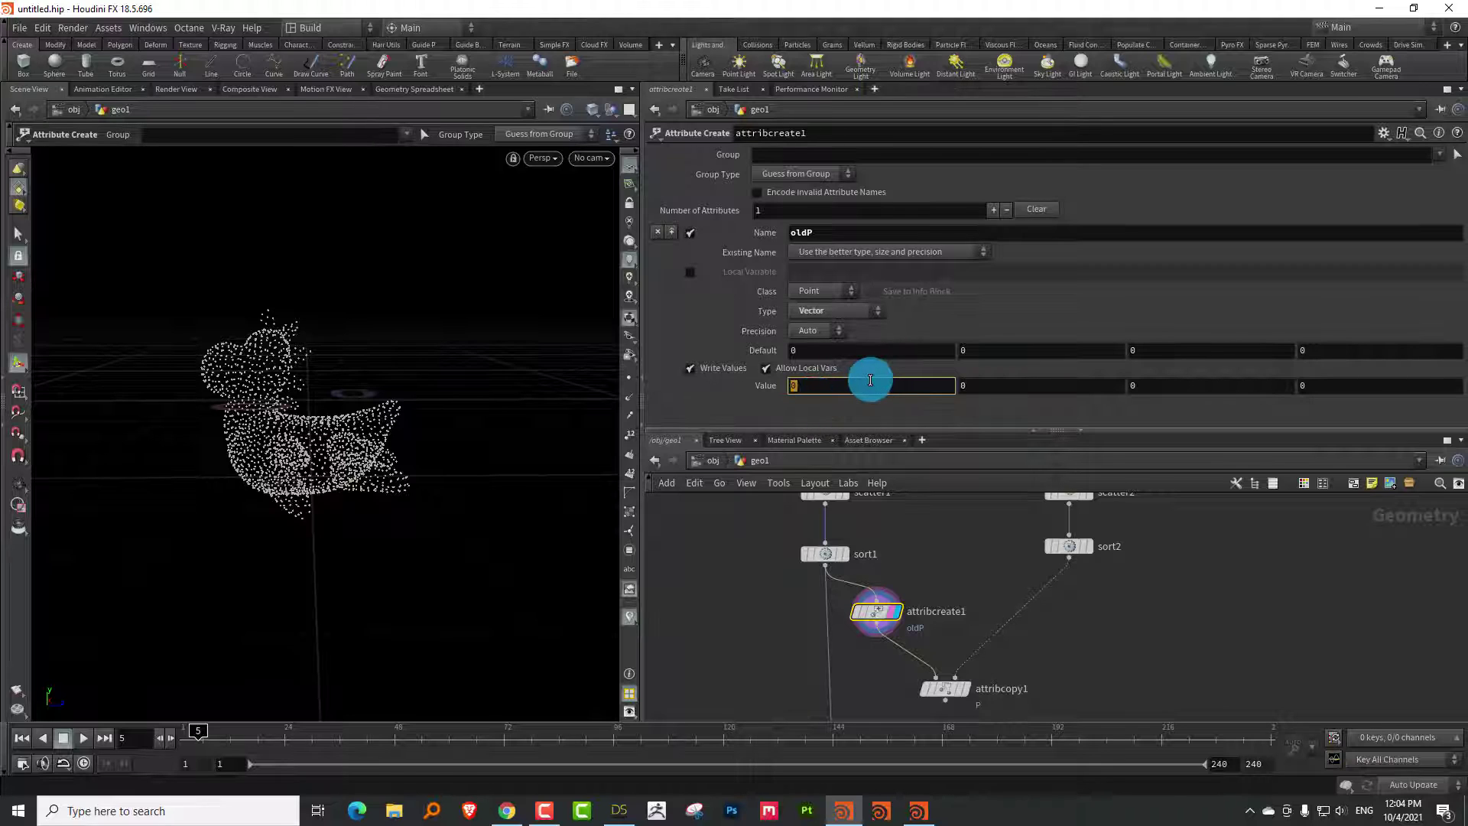
{"action": "type", "text": "@P.x"}
{"action": "key", "text": "Tab"}
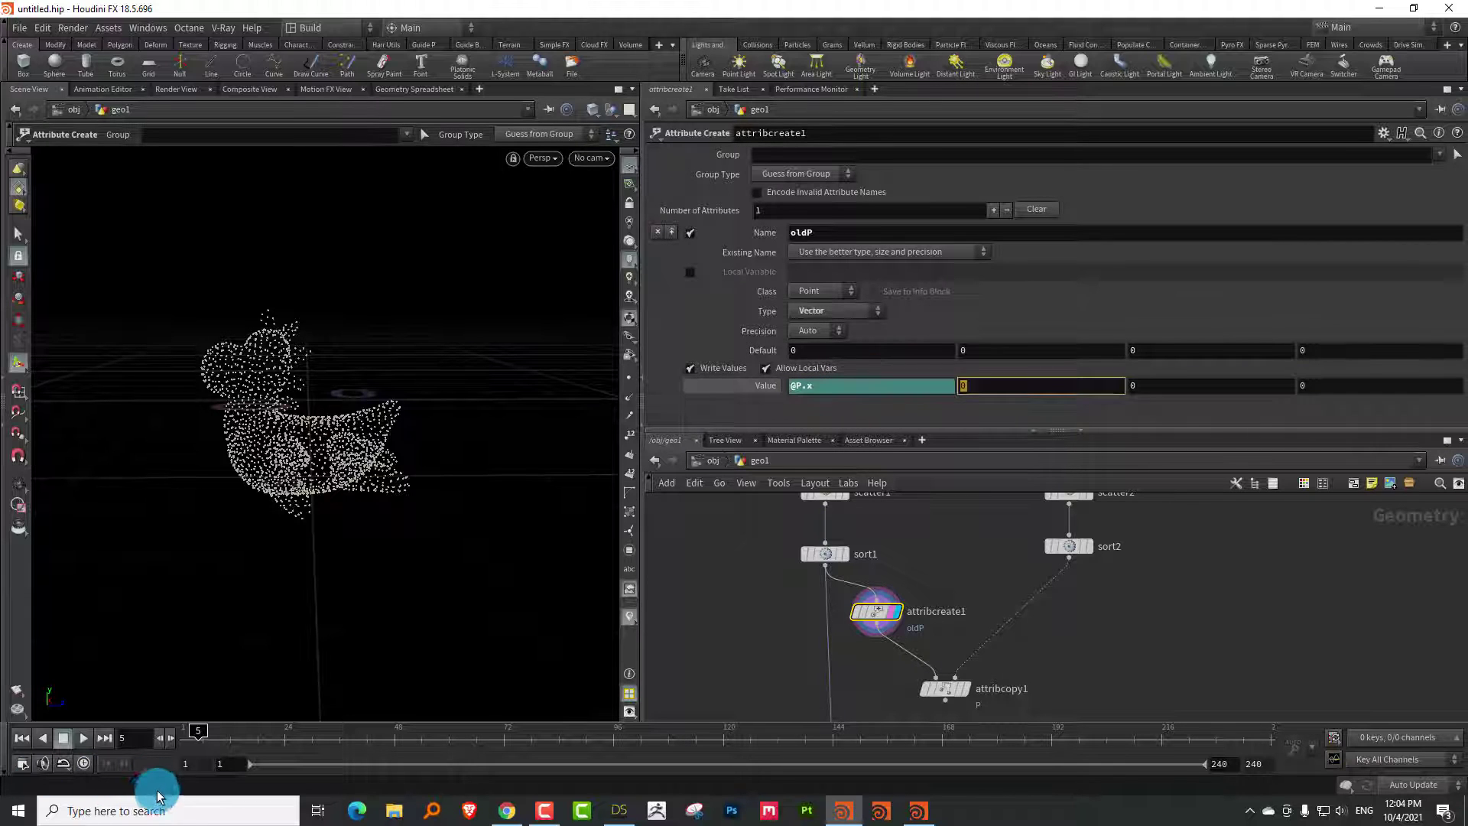
{"action": "type", "text": "@P.y"}
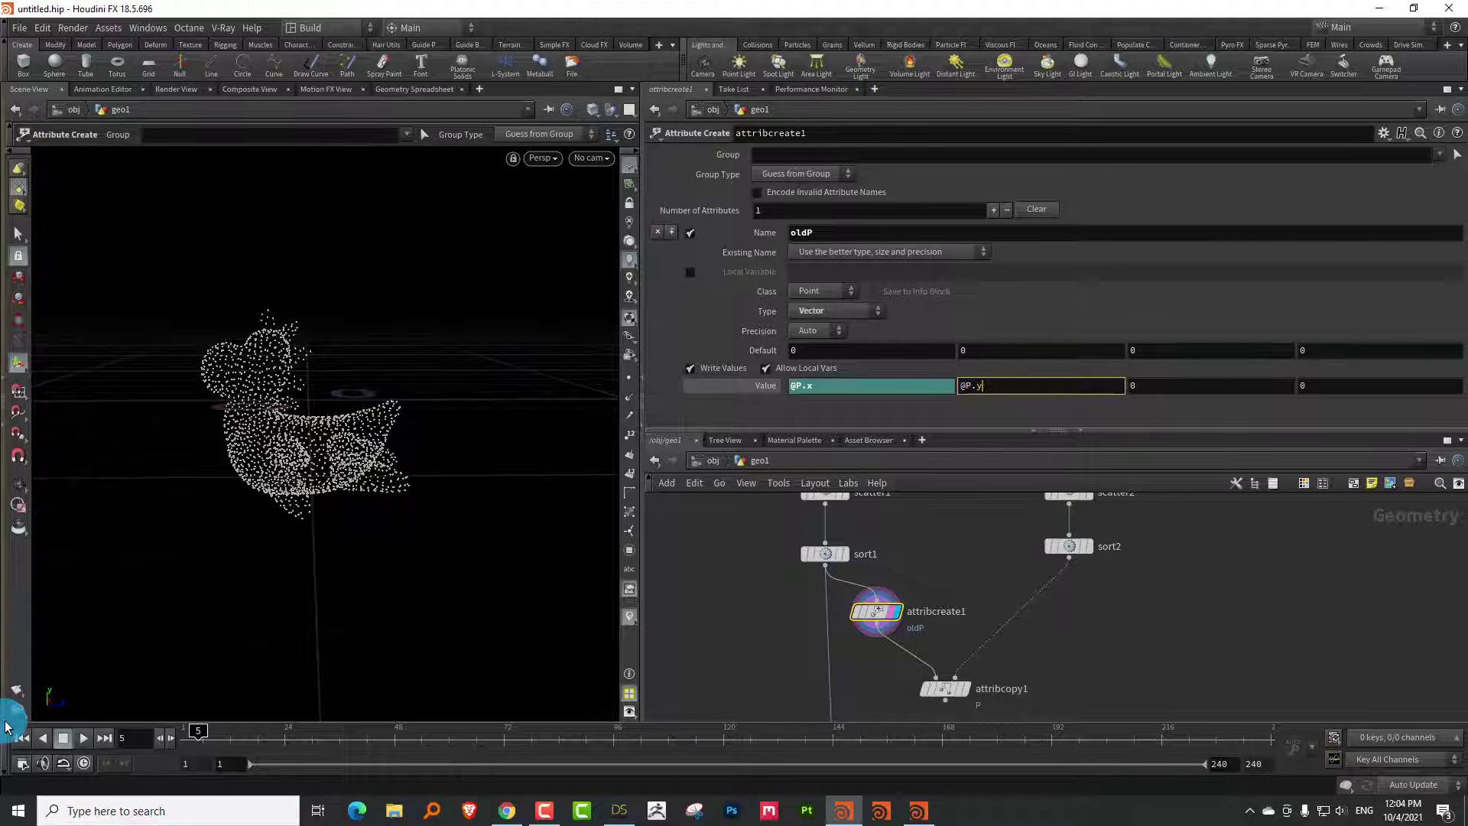
{"action": "type", "text": "@P"}
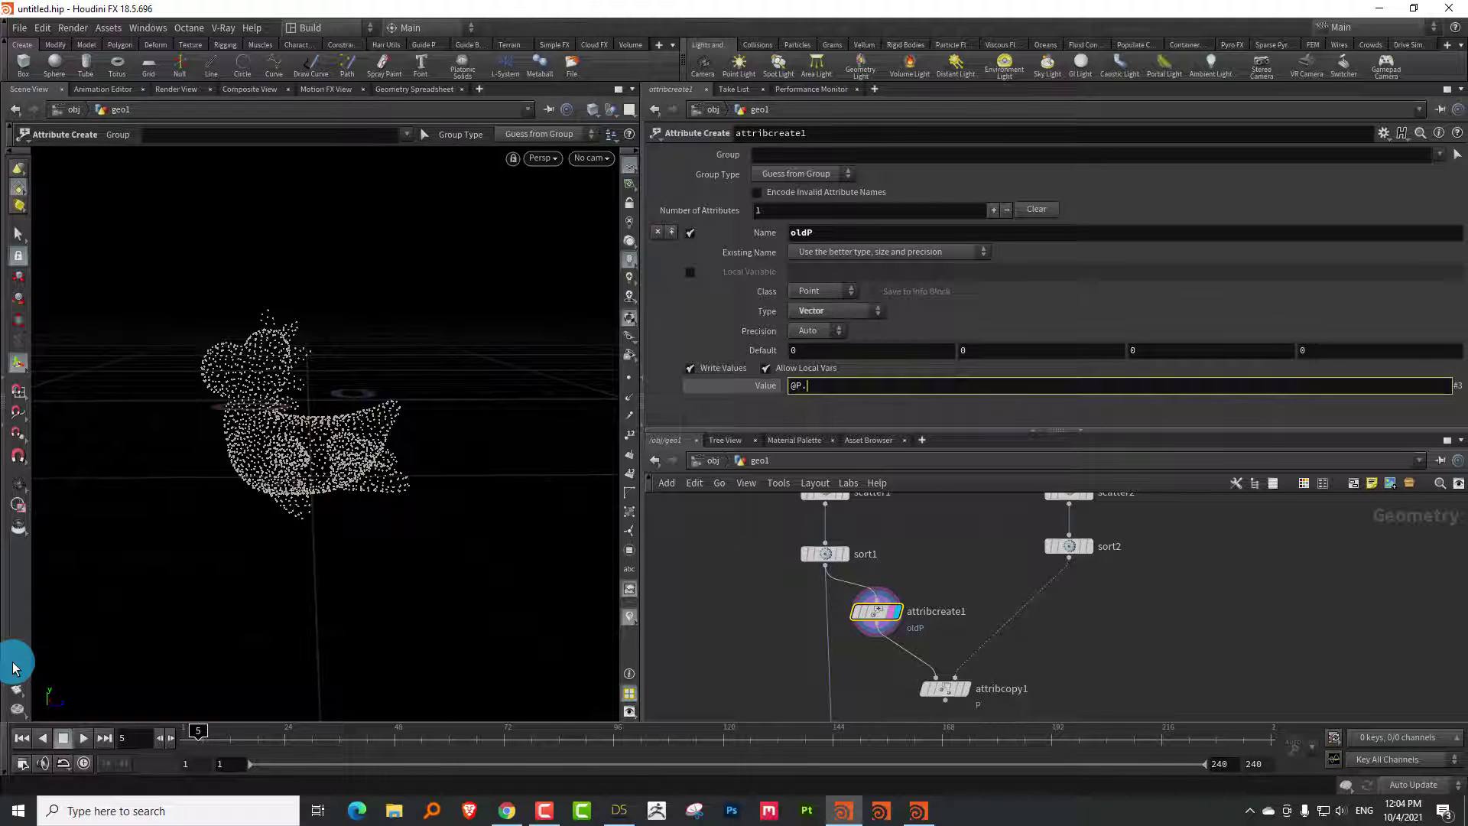
{"action": "type", "text": "."}
{"action": "key", "text": "Return"}
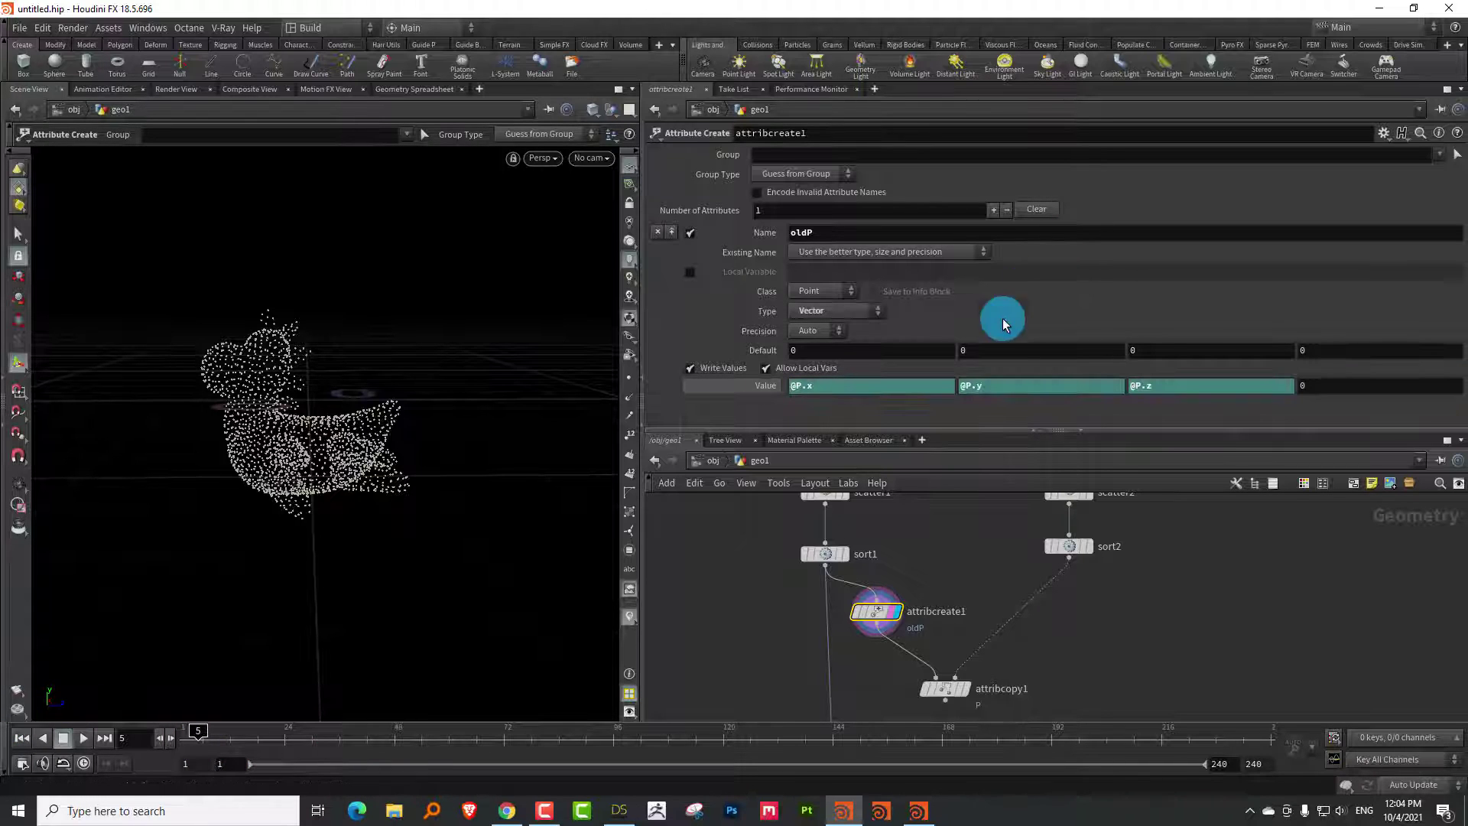
{"action": "key", "text": "Tab"}
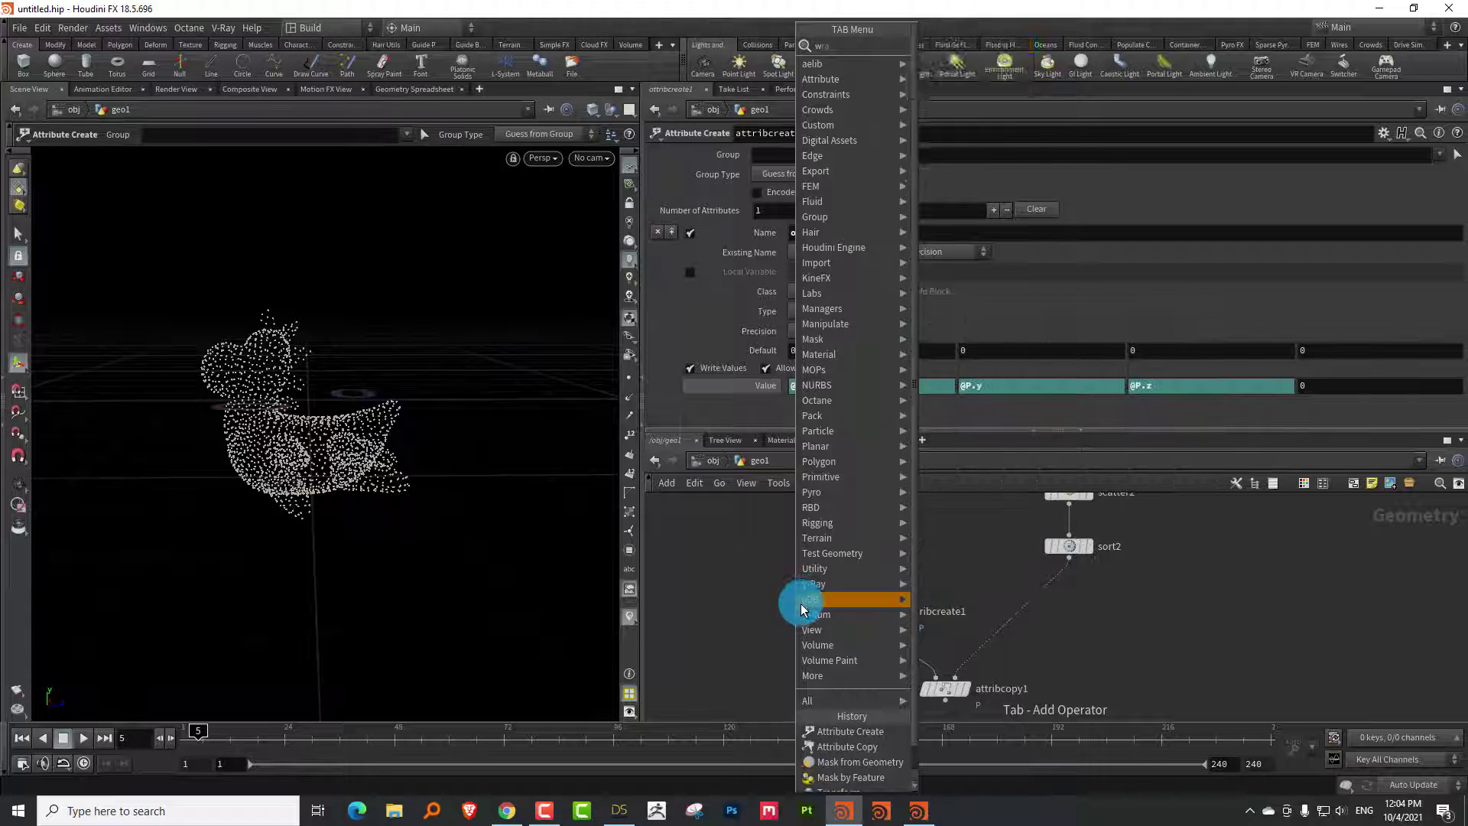
Add attribwrangle1 fed by sort1 with the VEXpression v@oldP = @P;
{"action": "mouse_move", "coordinate": [802, 604]}
{"action": "left_click", "coordinate": [970, 40]}
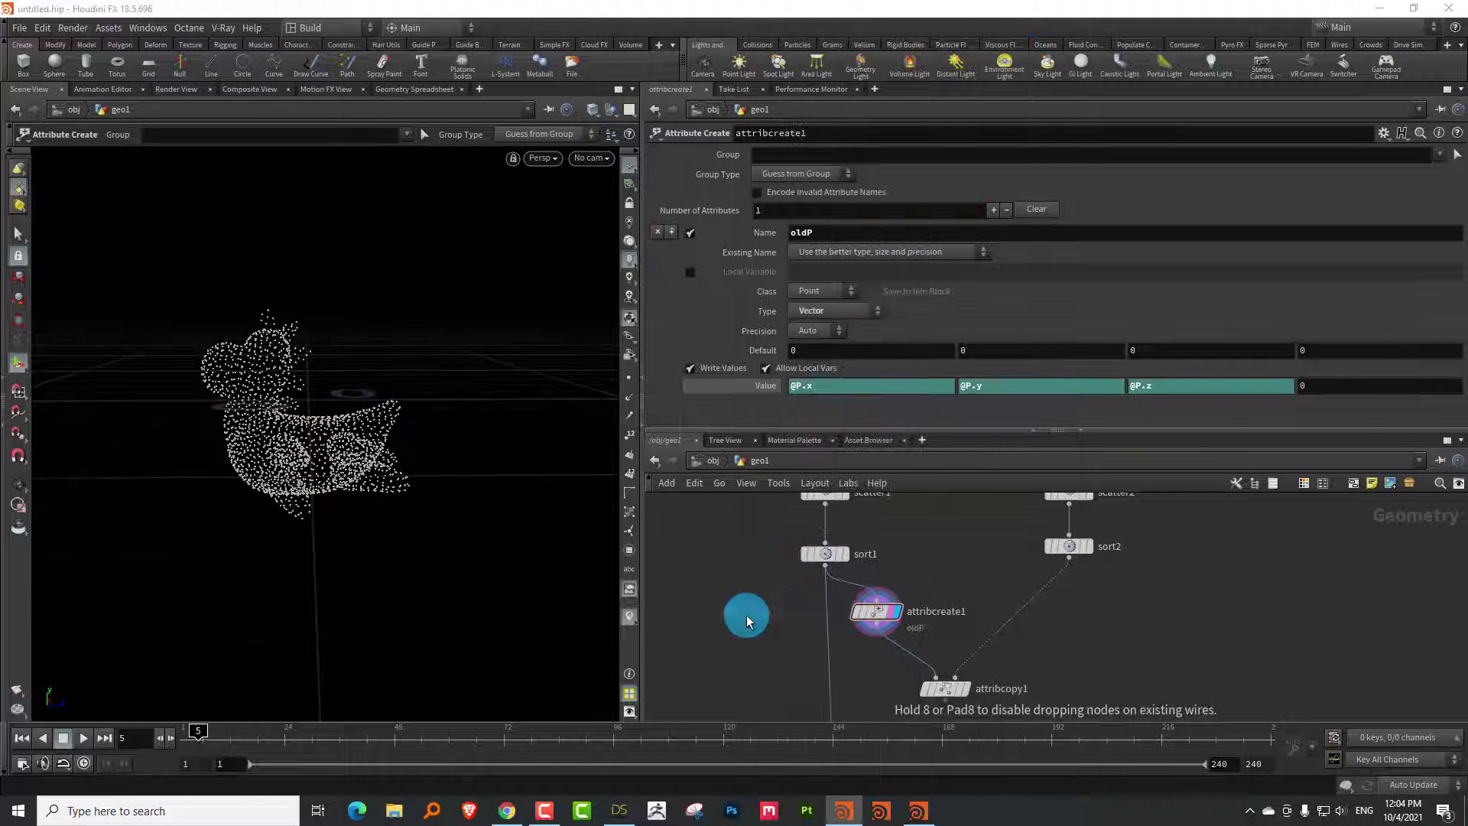
{"action": "left_click", "coordinate": [746, 619]}
{"action": "left_click", "coordinate": [824, 564]}
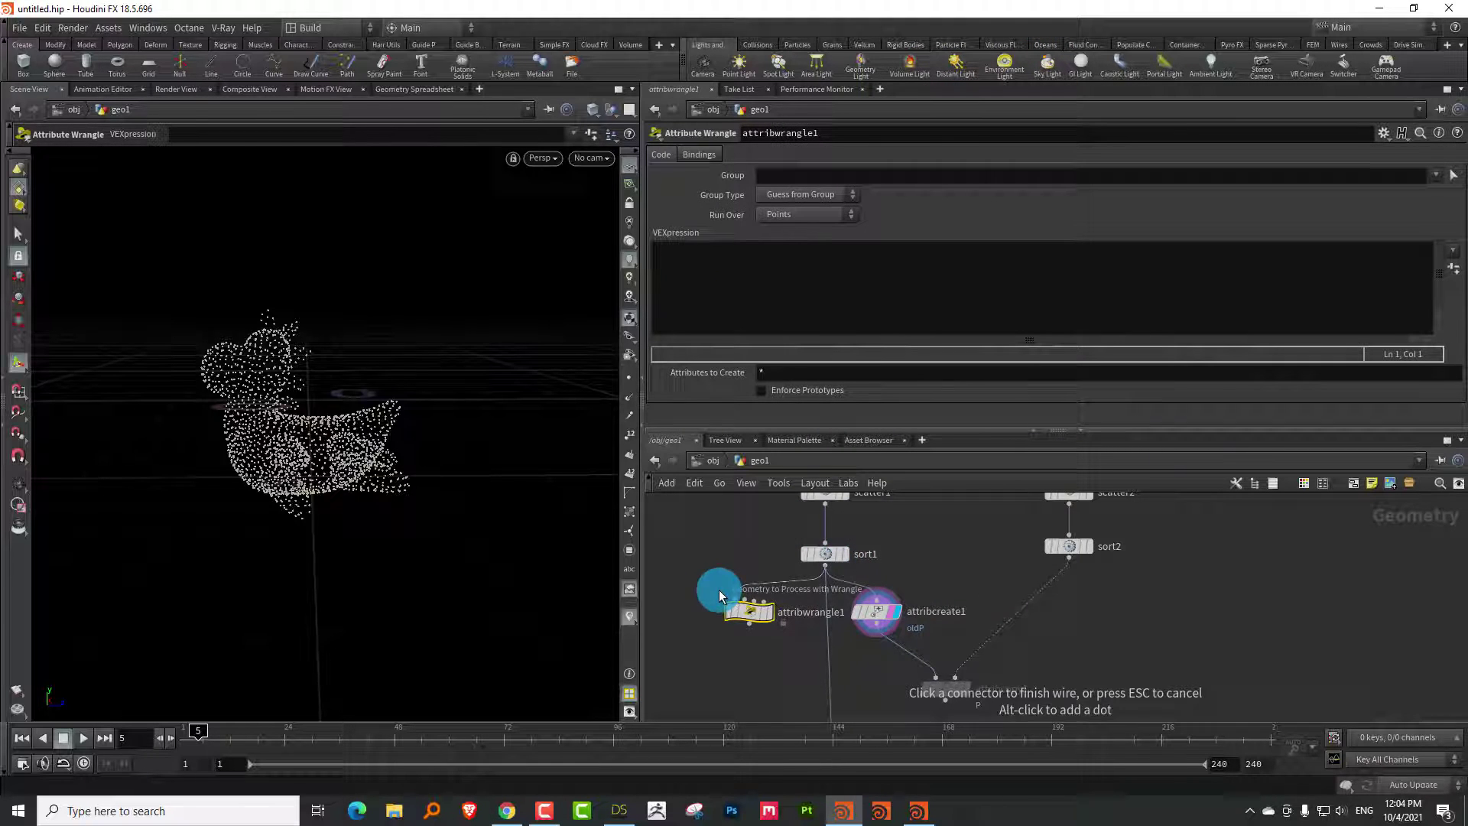
{"action": "left_click", "coordinate": [756, 608]}
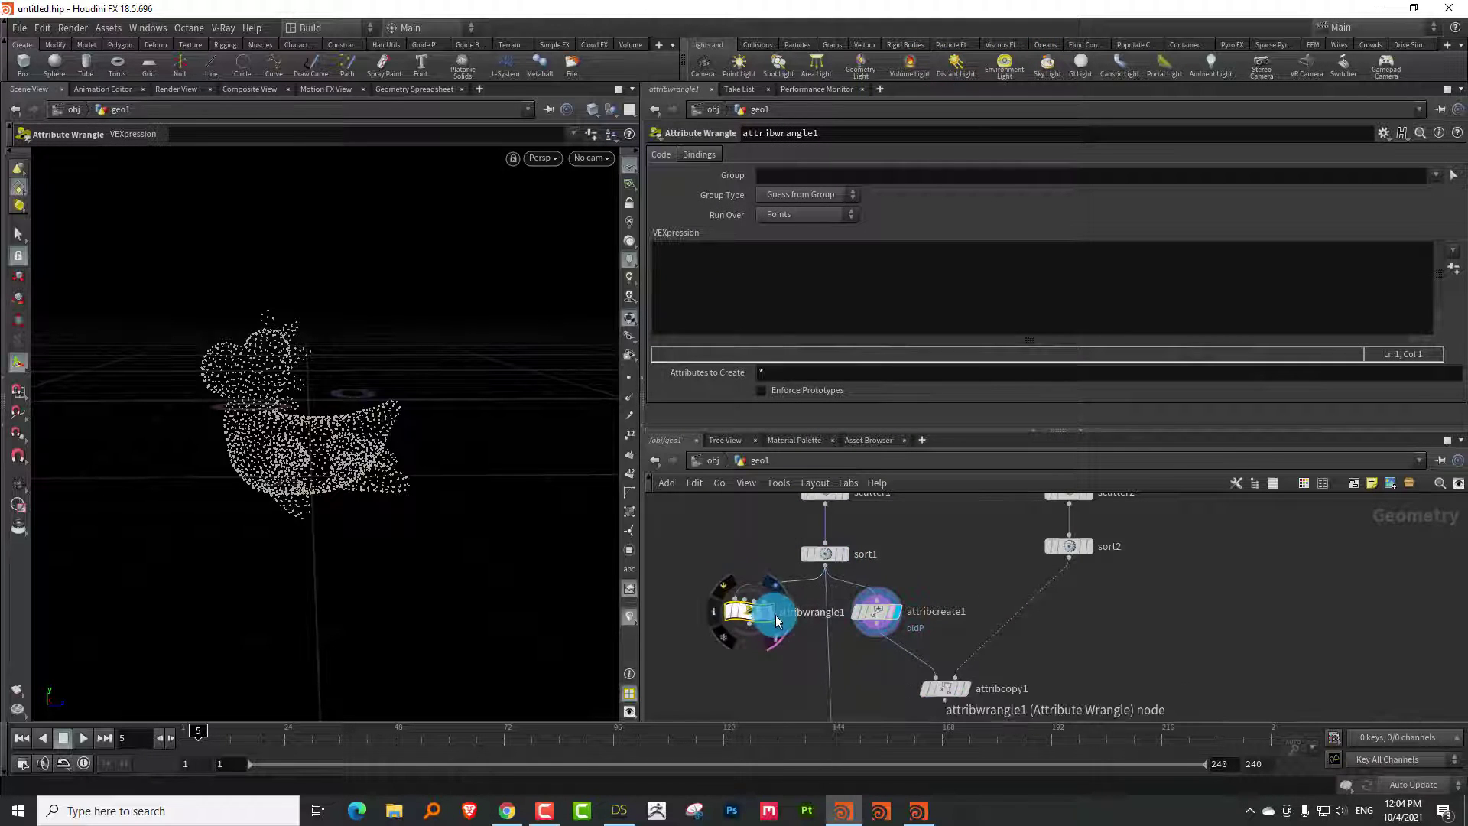
{"action": "left_click", "coordinate": [688, 260]}
{"action": "type", "text": "v@oldP"}
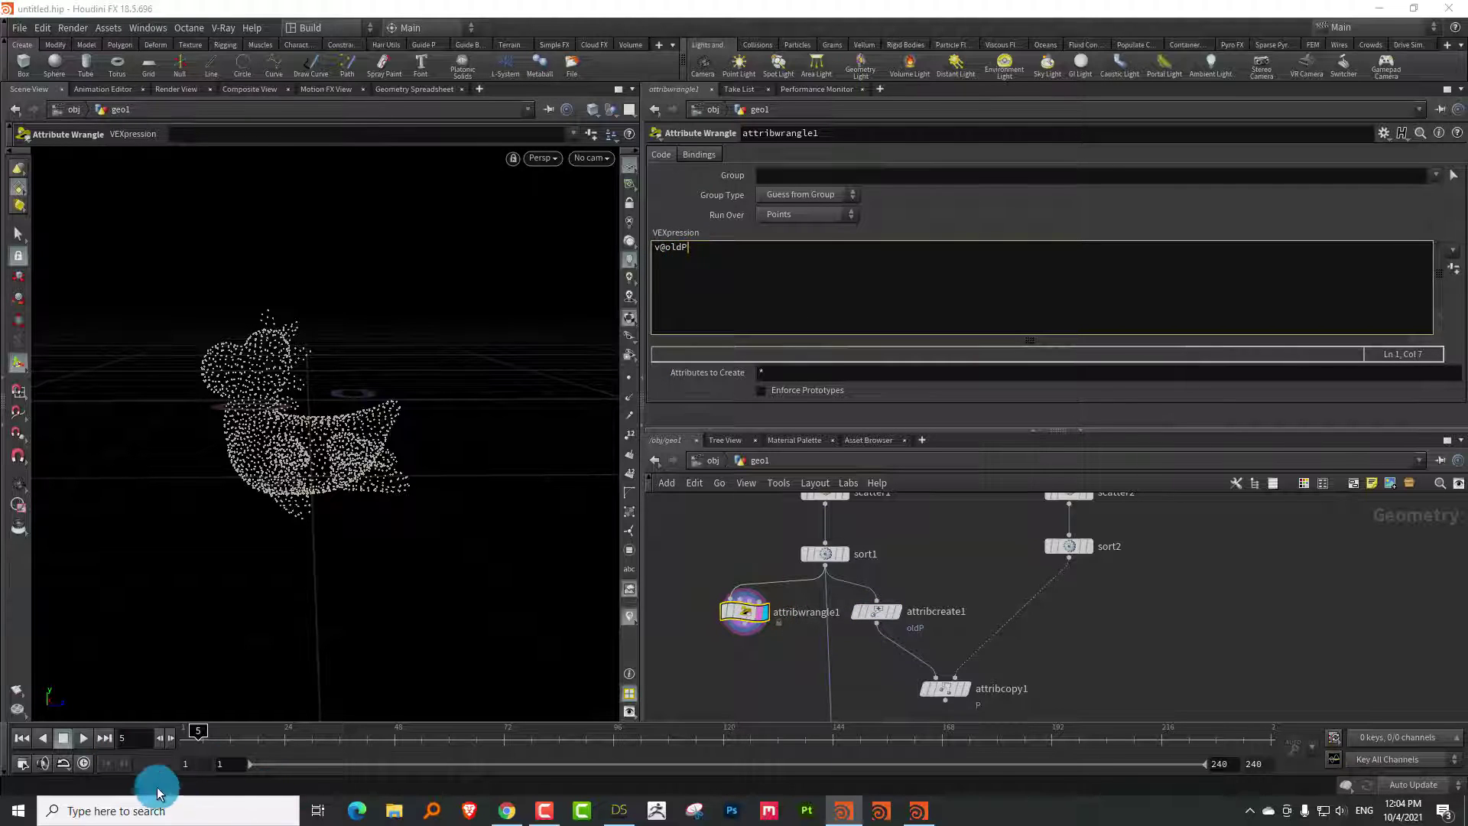
{"action": "type", "text": " = @P"}
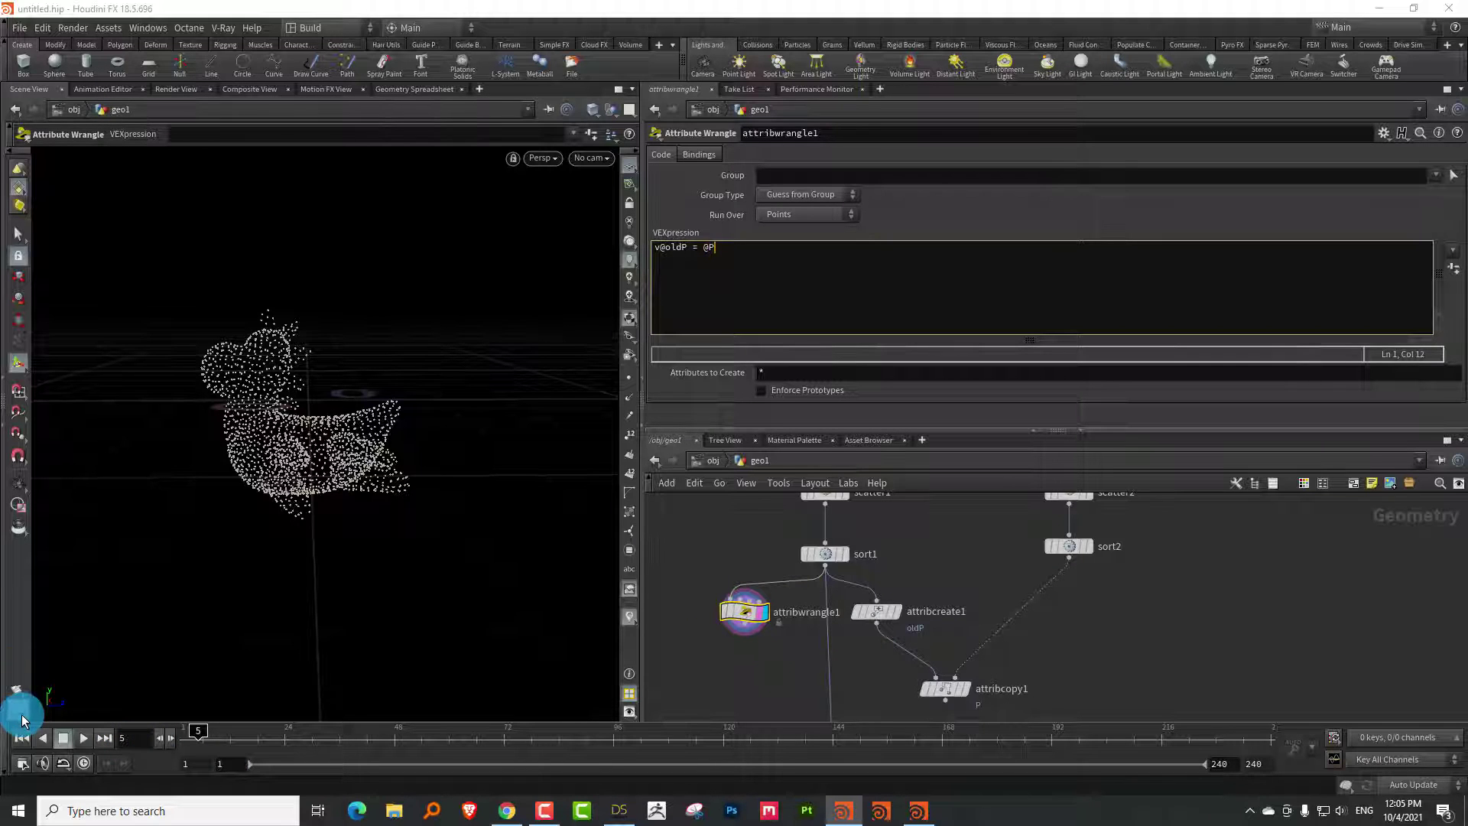
{"action": "type", "text": ";"}
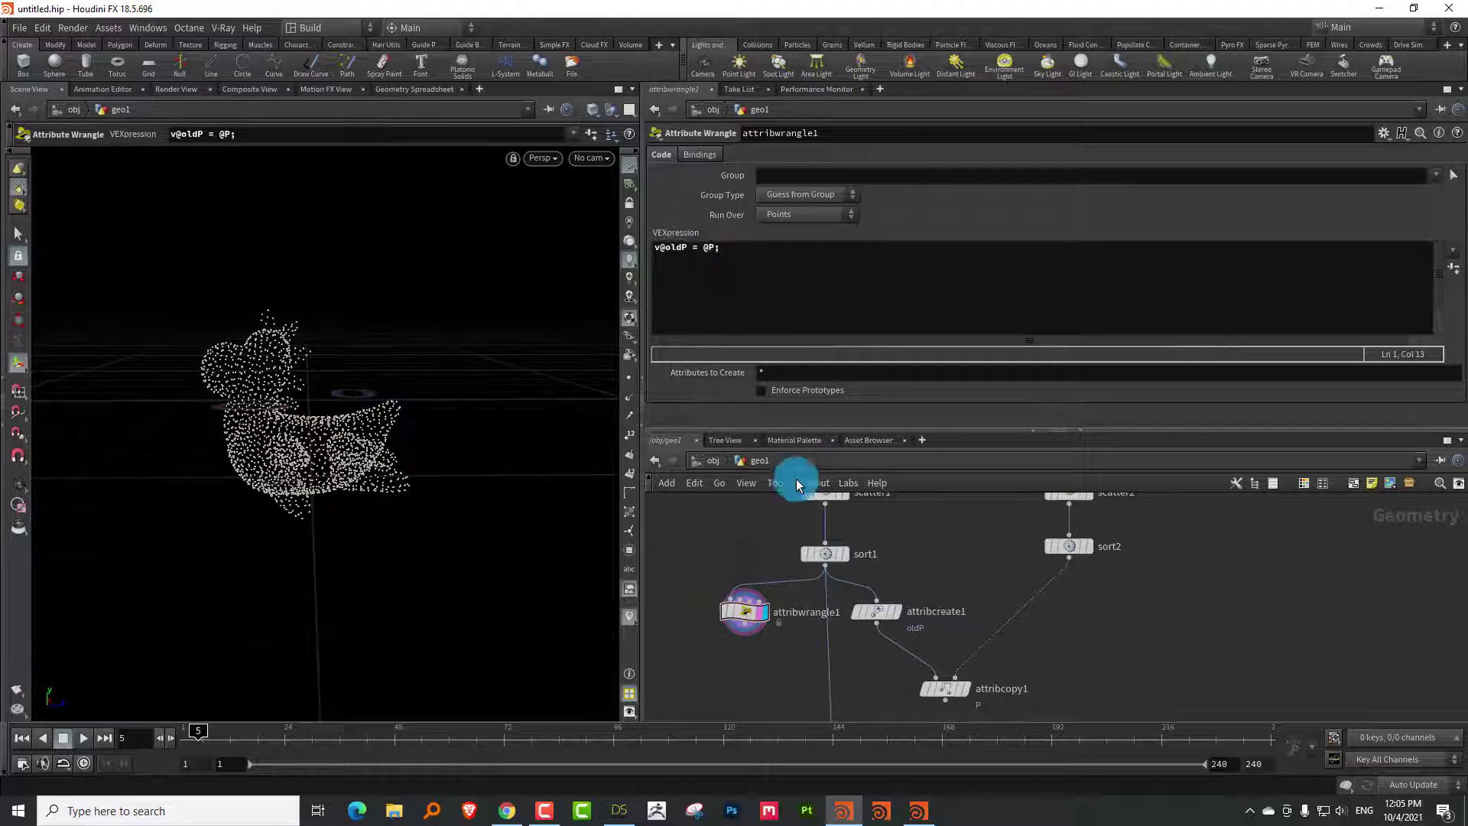
{"action": "left_click", "coordinate": [680, 249]}
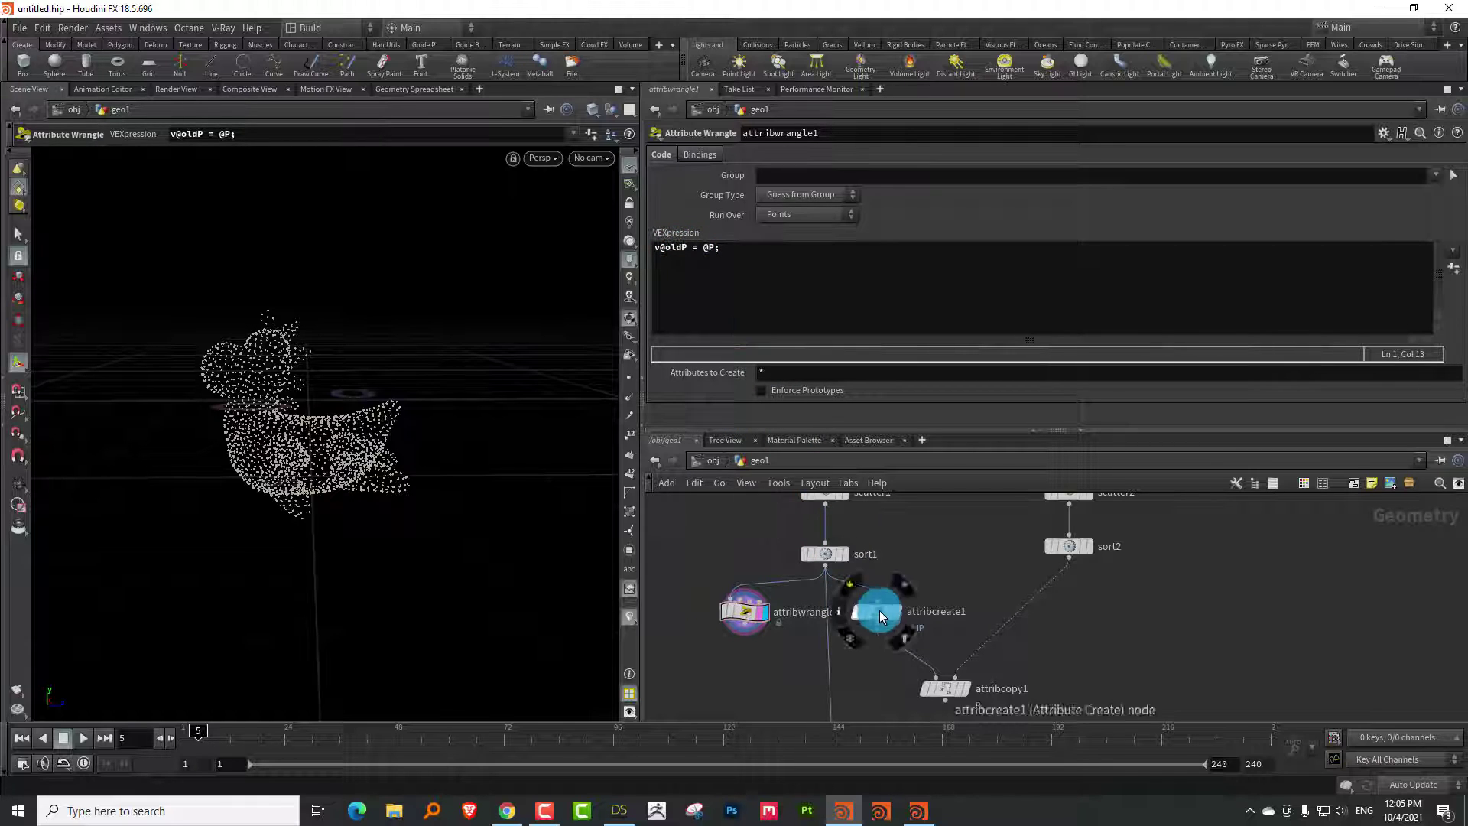
Move attribcreate1 aside and route attribwrangle1 into attribcopy1 in its place
{"action": "left_click_drag", "start_coordinate": [879, 610], "coordinate": [917, 589]}
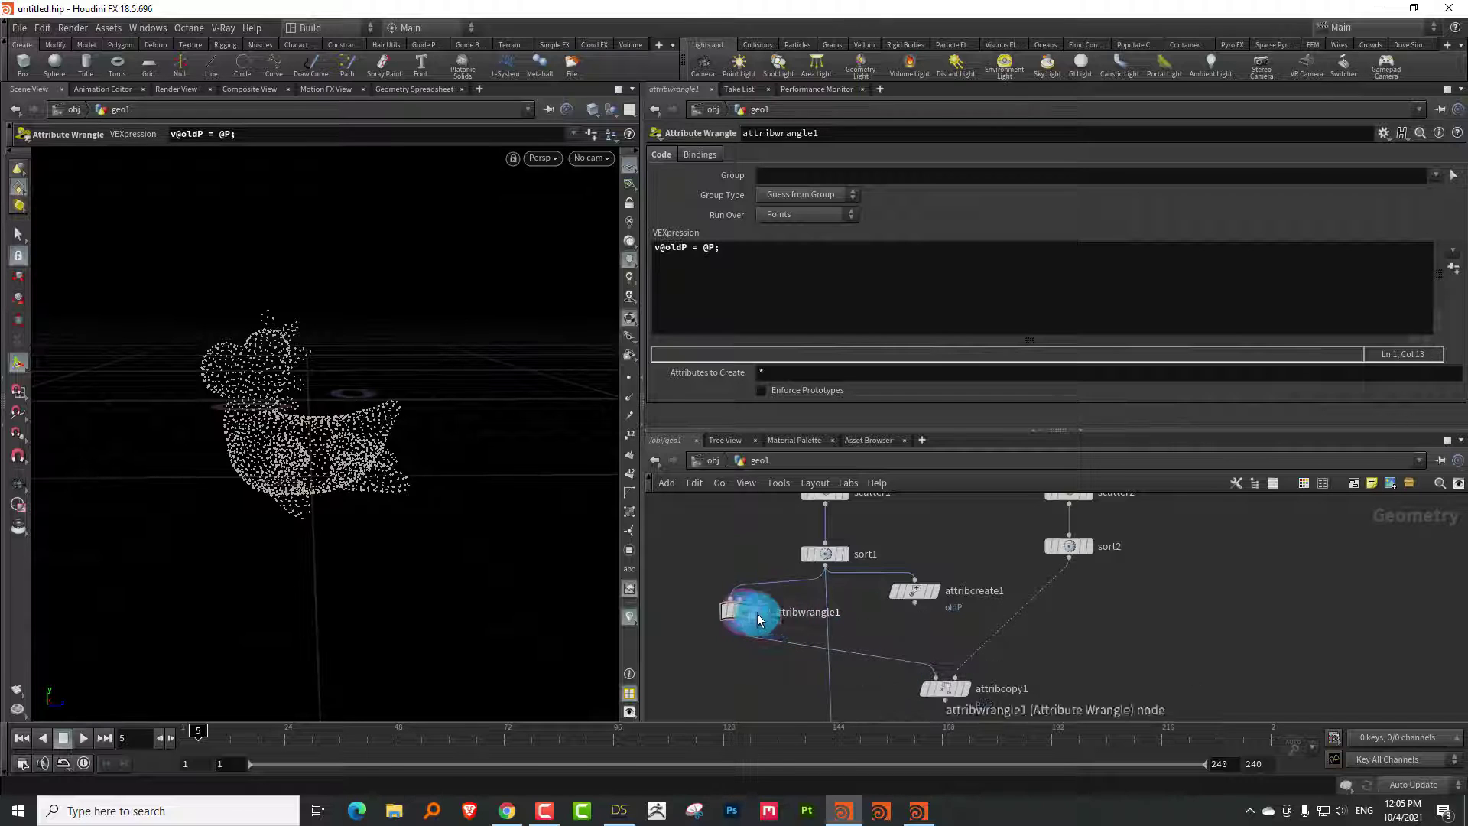
{"action": "left_click_drag", "start_coordinate": [757, 613], "coordinate": [972, 556]}
{"action": "left_click", "coordinate": [928, 595]}
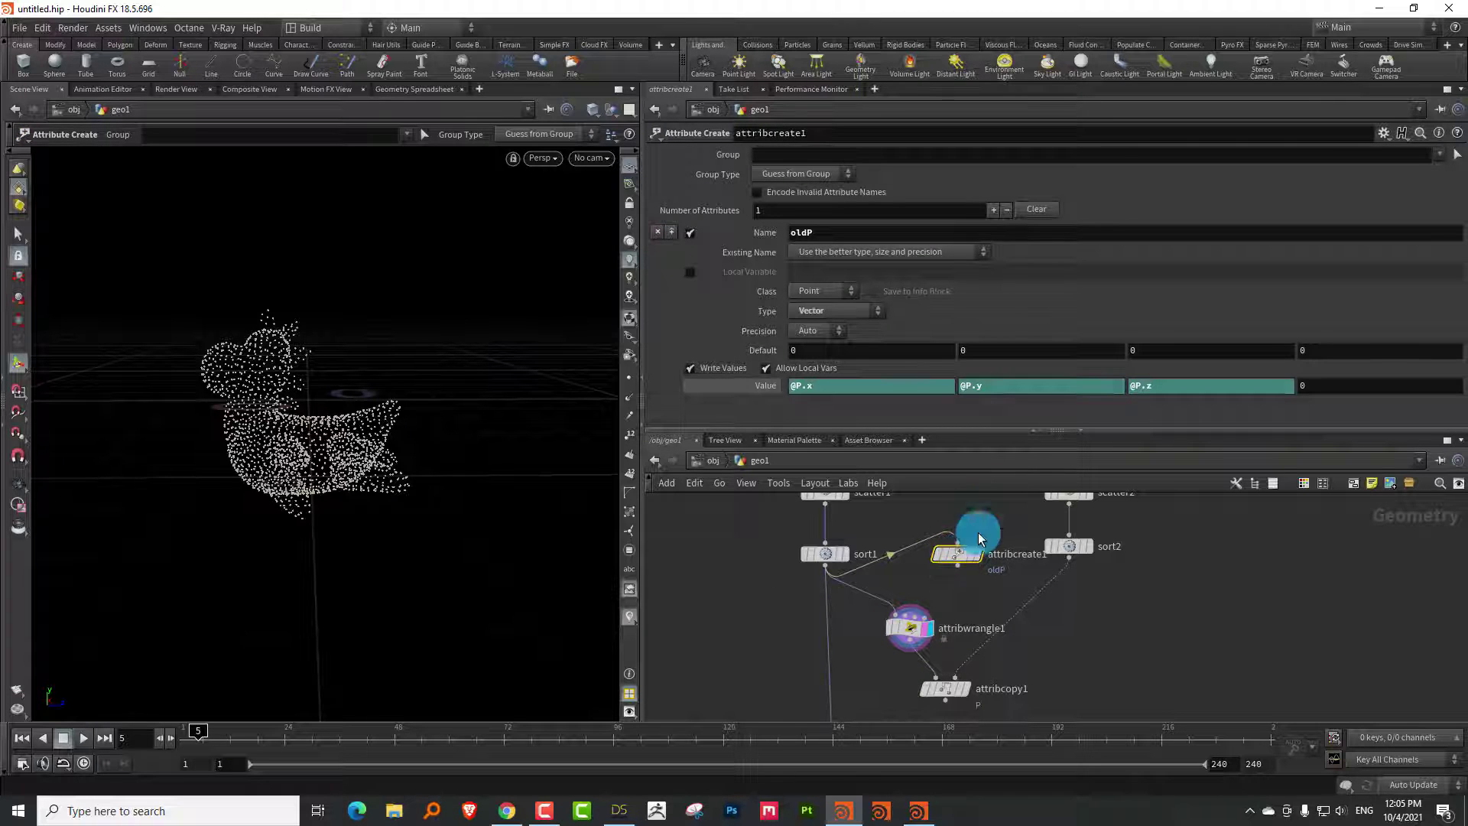
{"action": "left_click", "coordinate": [913, 631]}
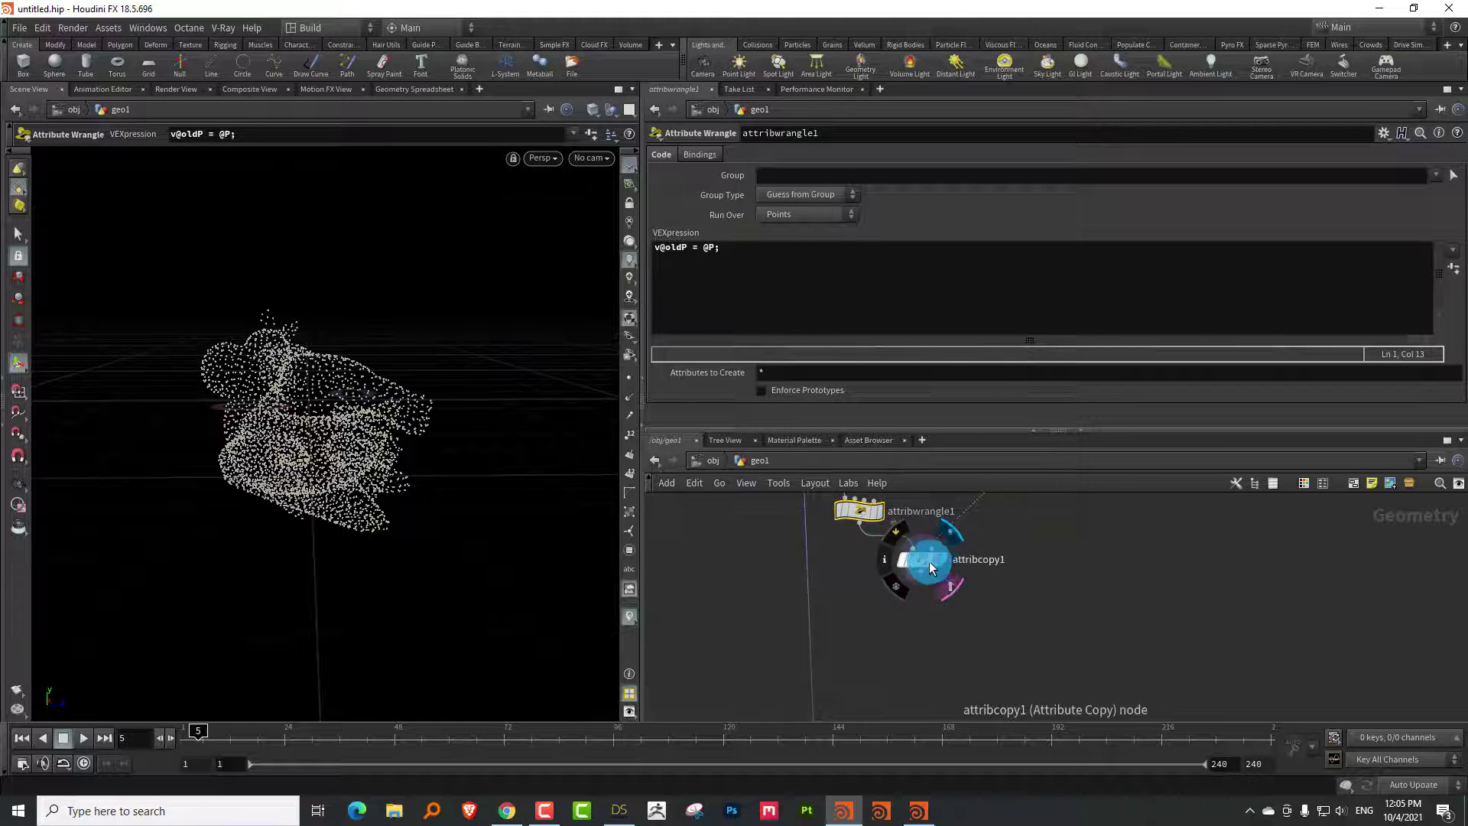
Move attribcopy1 aside and wire its output into maskfromgeometry1's input
{"action": "left_click", "coordinate": [929, 565]}
{"action": "middle_click_drag", "start_coordinate": [996, 619], "coordinate": [908, 624]}
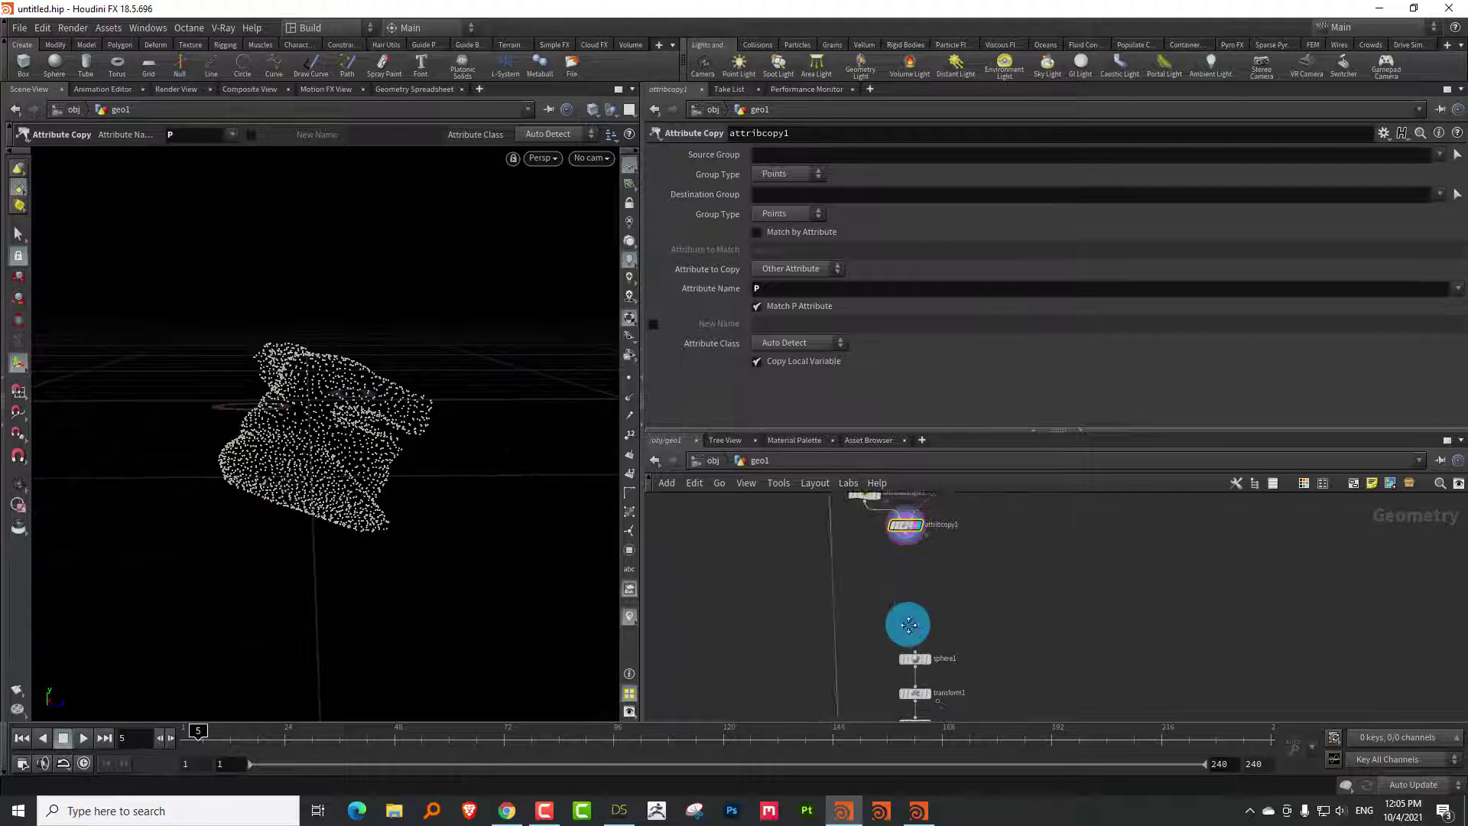
{"action": "left_click_drag", "start_coordinate": [891, 557], "coordinate": [764, 659]}
{"action": "middle_click_drag", "start_coordinate": [856, 616], "coordinate": [897, 517]}
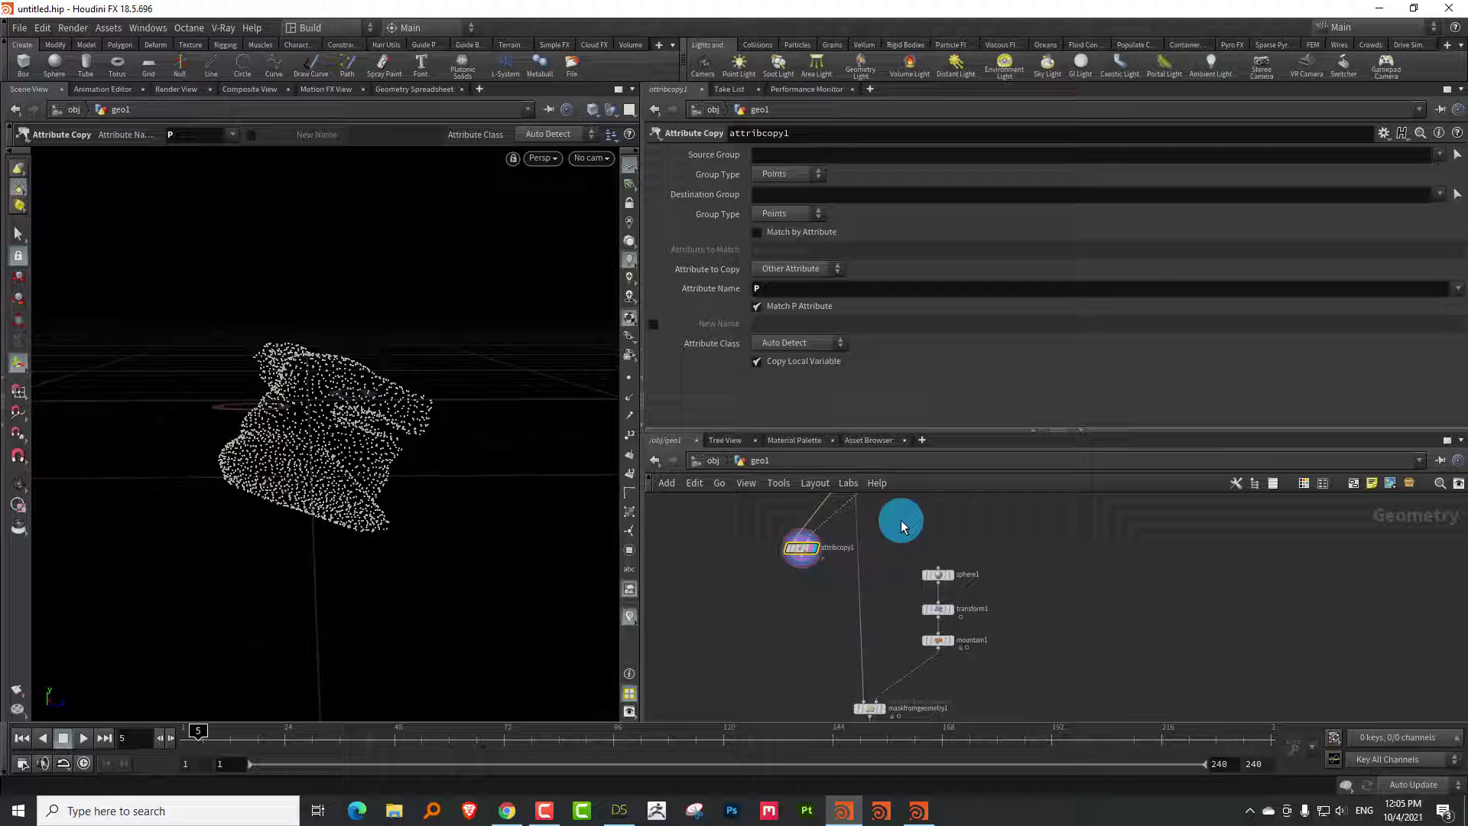
{"action": "left_click", "coordinate": [806, 555]}
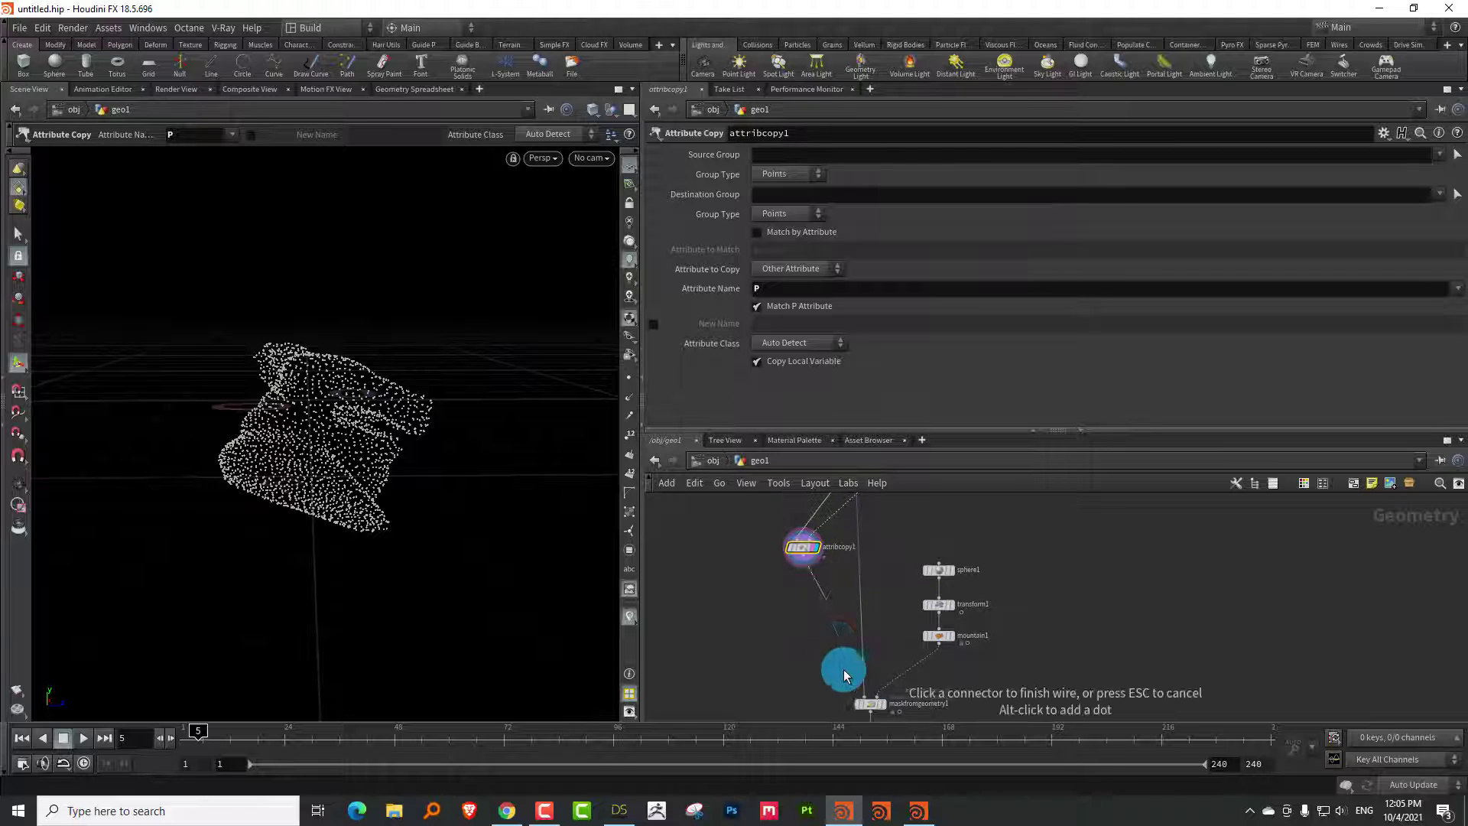
{"action": "left_click", "coordinate": [863, 697]}
{"action": "middle_click_drag", "start_coordinate": [895, 624], "coordinate": [845, 558]}
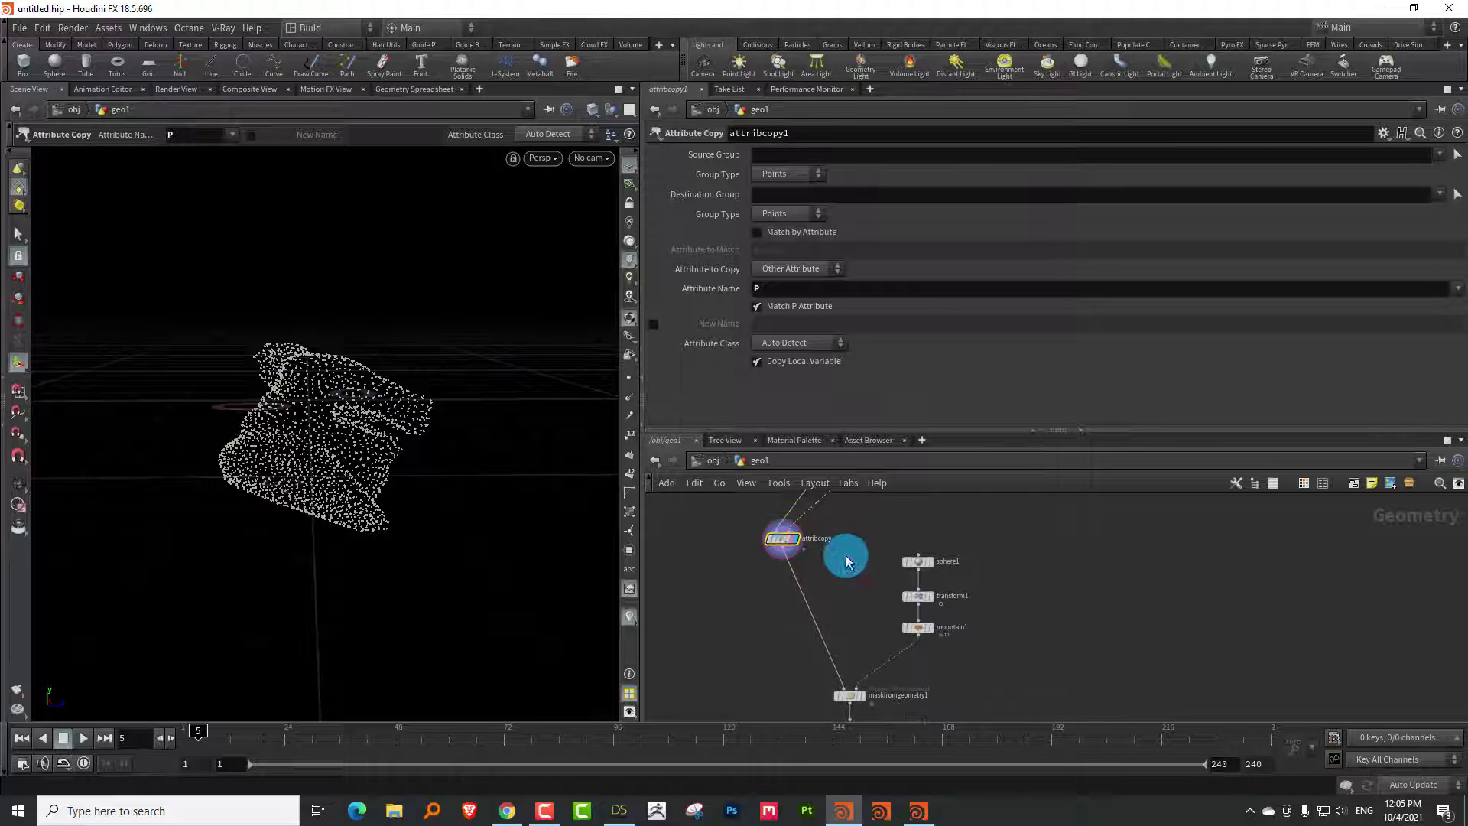
Display attribadjustvector1, set it to a constant value and turn off Adjust Value
{"action": "middle_click_drag", "start_coordinate": [925, 634], "coordinate": [911, 576]}
{"action": "scroll", "coordinate": [906, 581], "scroll_direction": "up", "scroll_amount": 3}
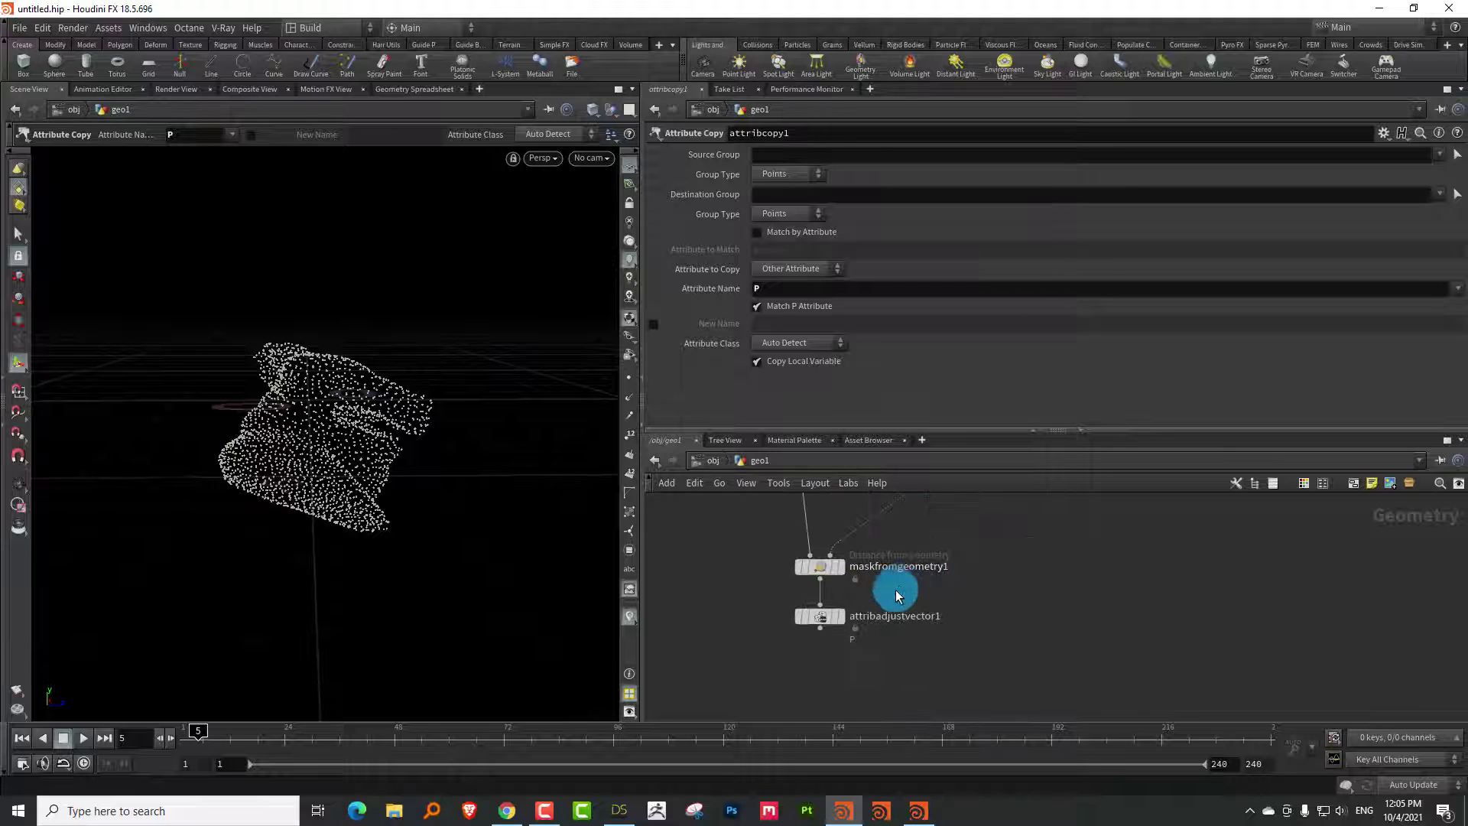
{"action": "left_click", "coordinate": [841, 616]}
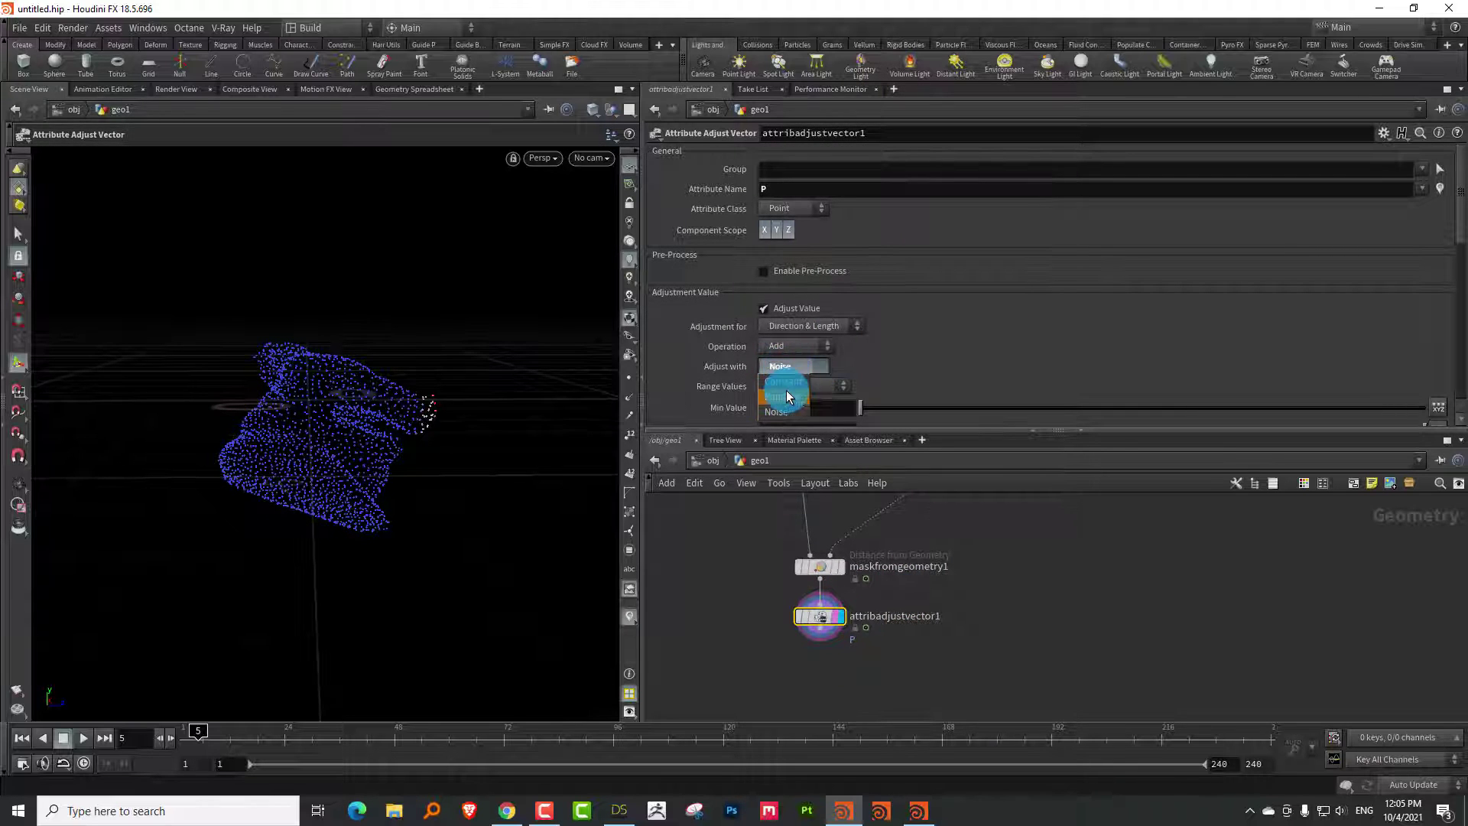
{"action": "left_click", "coordinate": [786, 381]}
{"action": "left_click_drag", "start_coordinate": [808, 433], "coordinate": [809, 542]}
{"action": "left_click", "coordinate": [764, 309]}
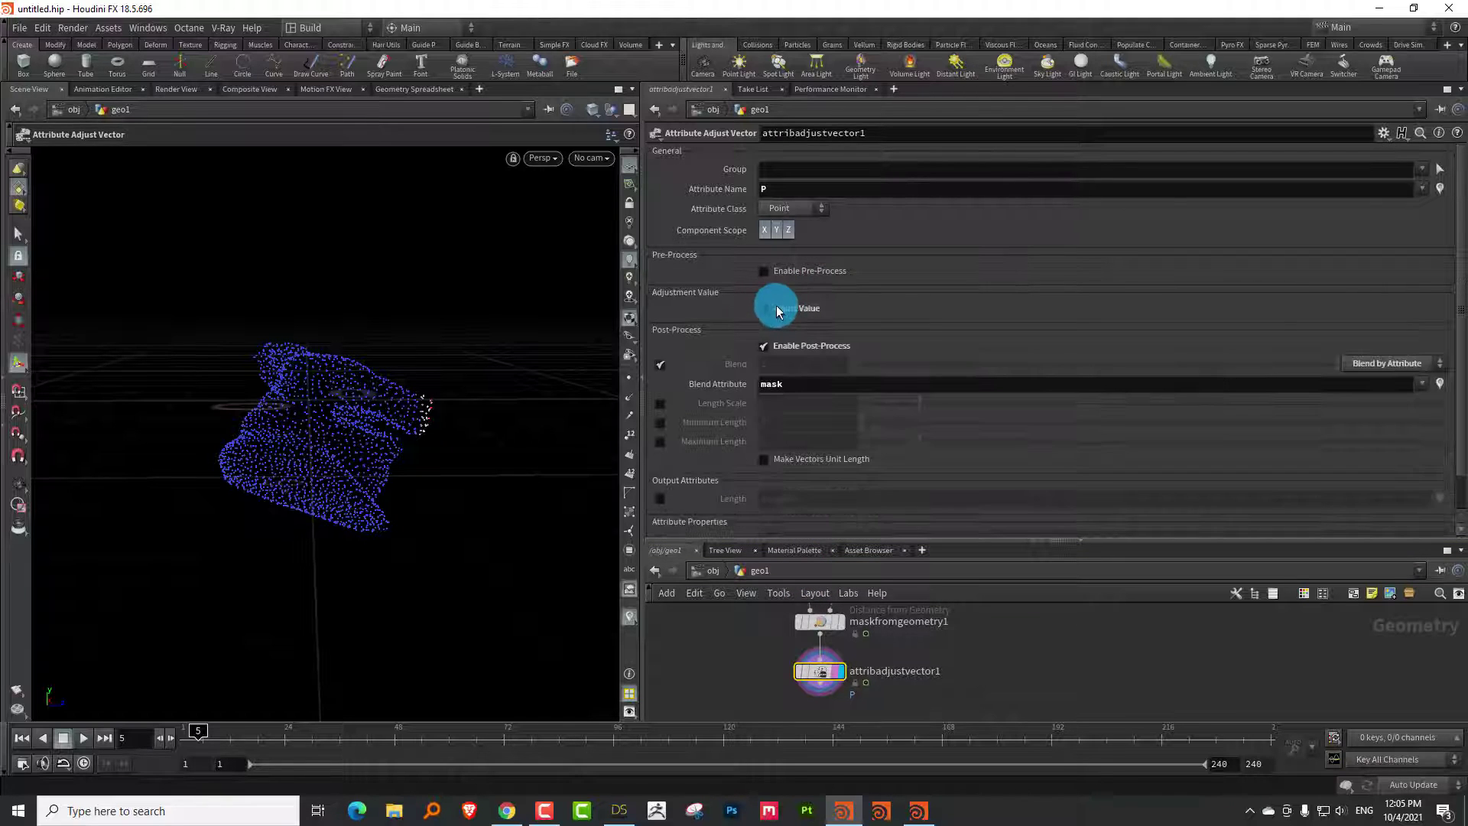
Enable Pre-Process so P's initial value is overwritten from the oldP vector attribute
{"action": "left_click", "coordinate": [765, 273]}
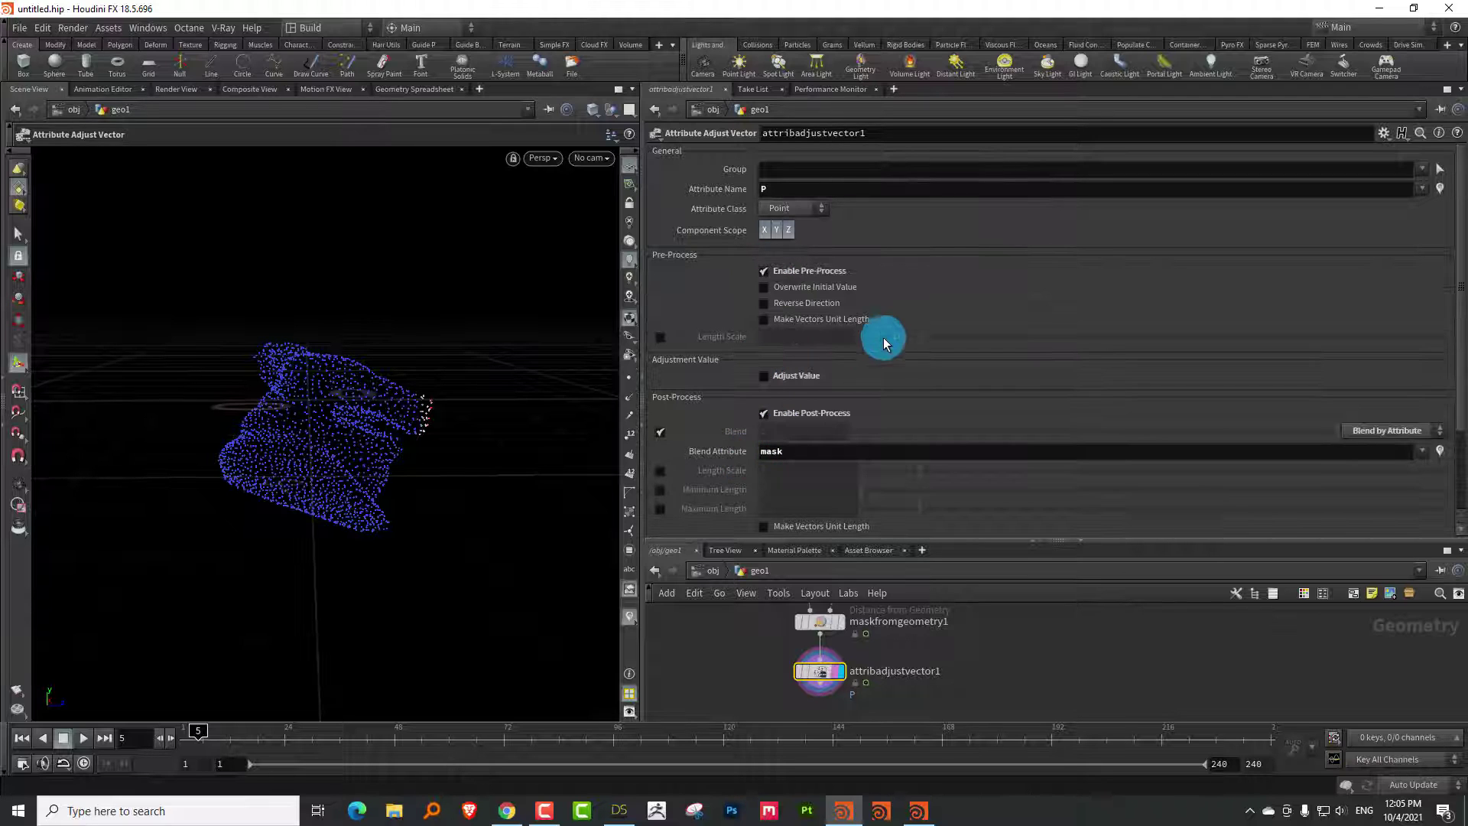
{"action": "left_click", "coordinate": [764, 287]}
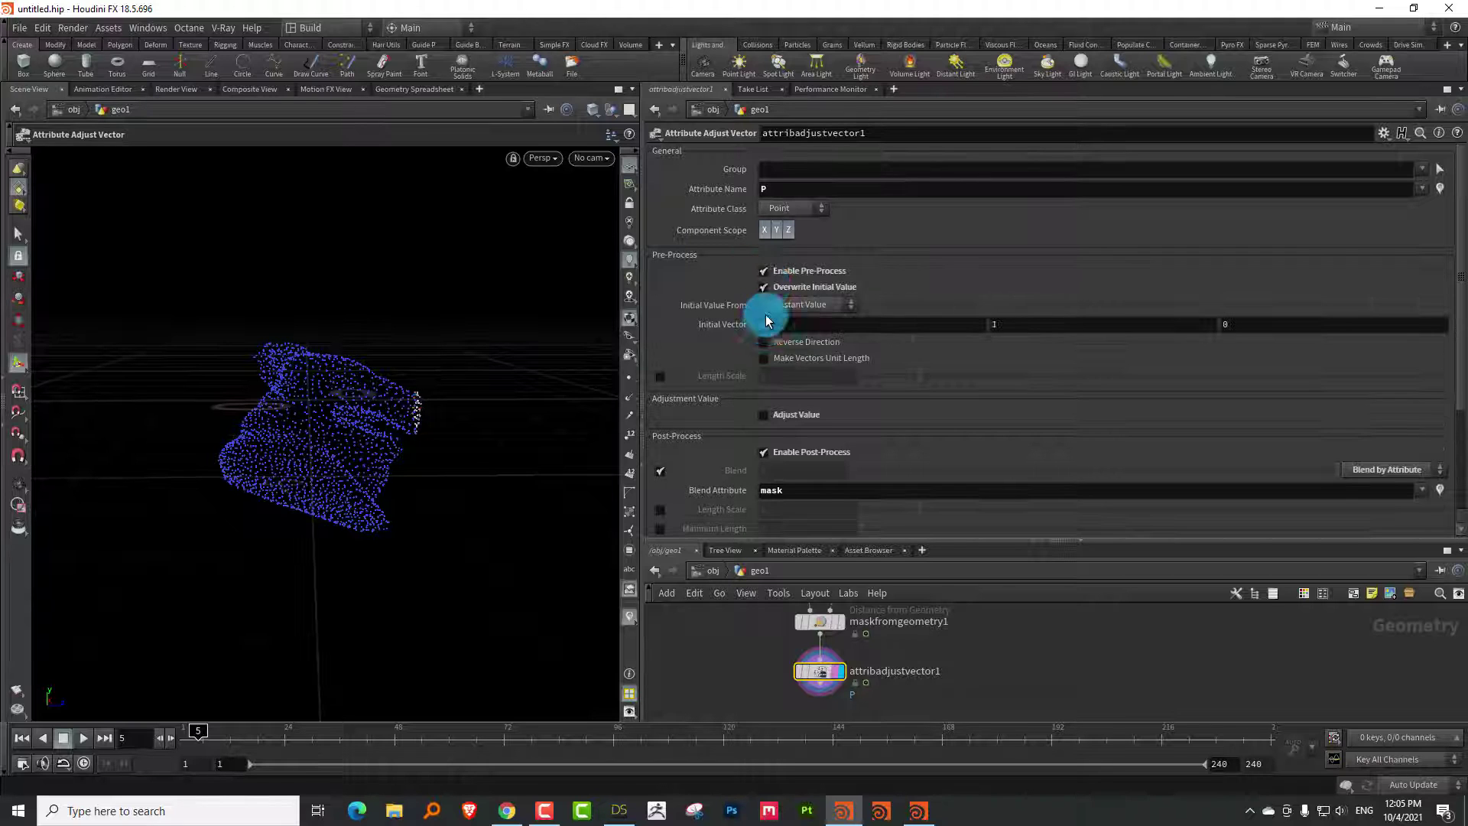
{"action": "left_click", "coordinate": [802, 305]}
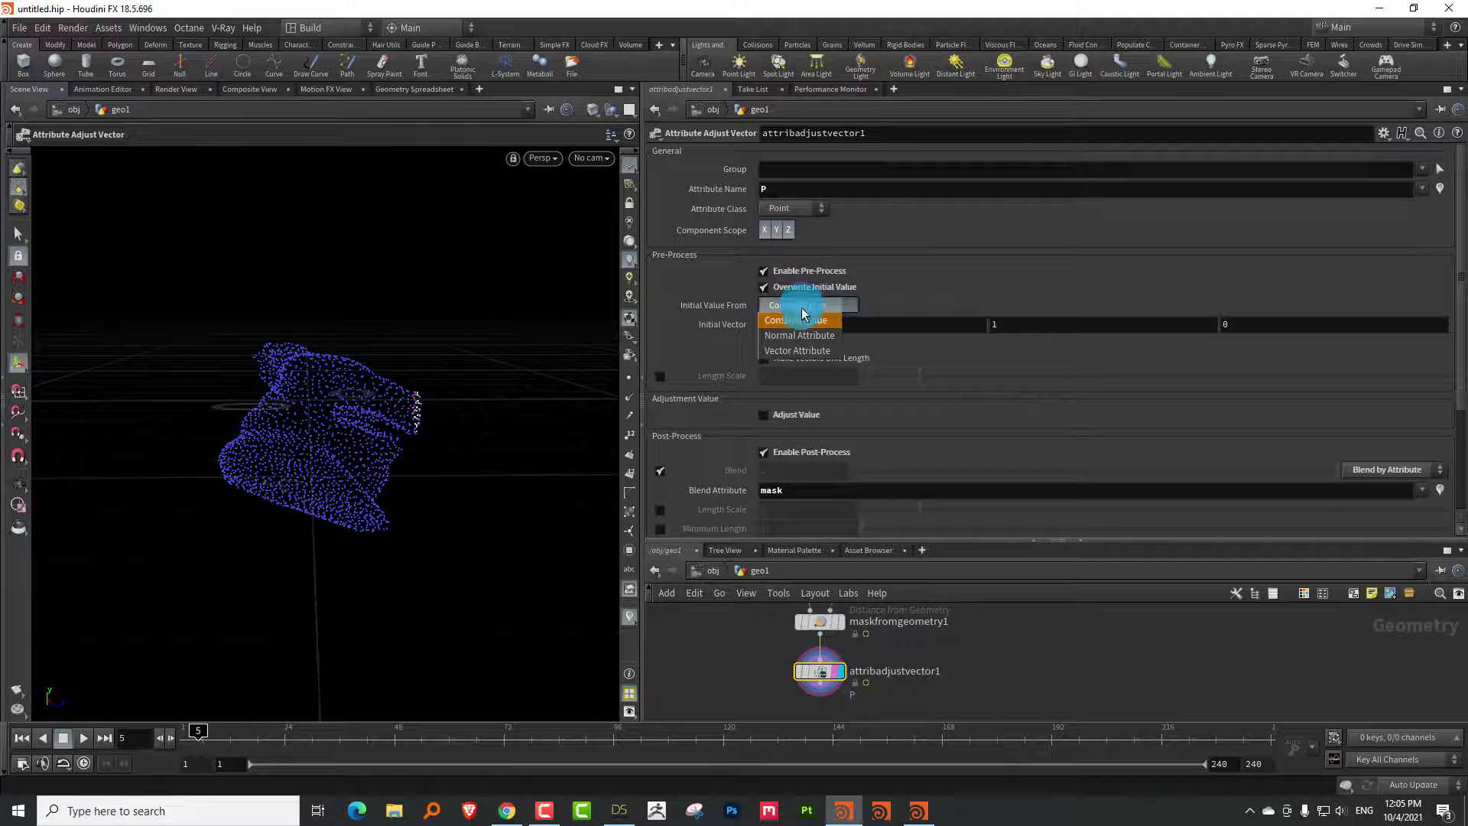
{"action": "left_click", "coordinate": [797, 350]}
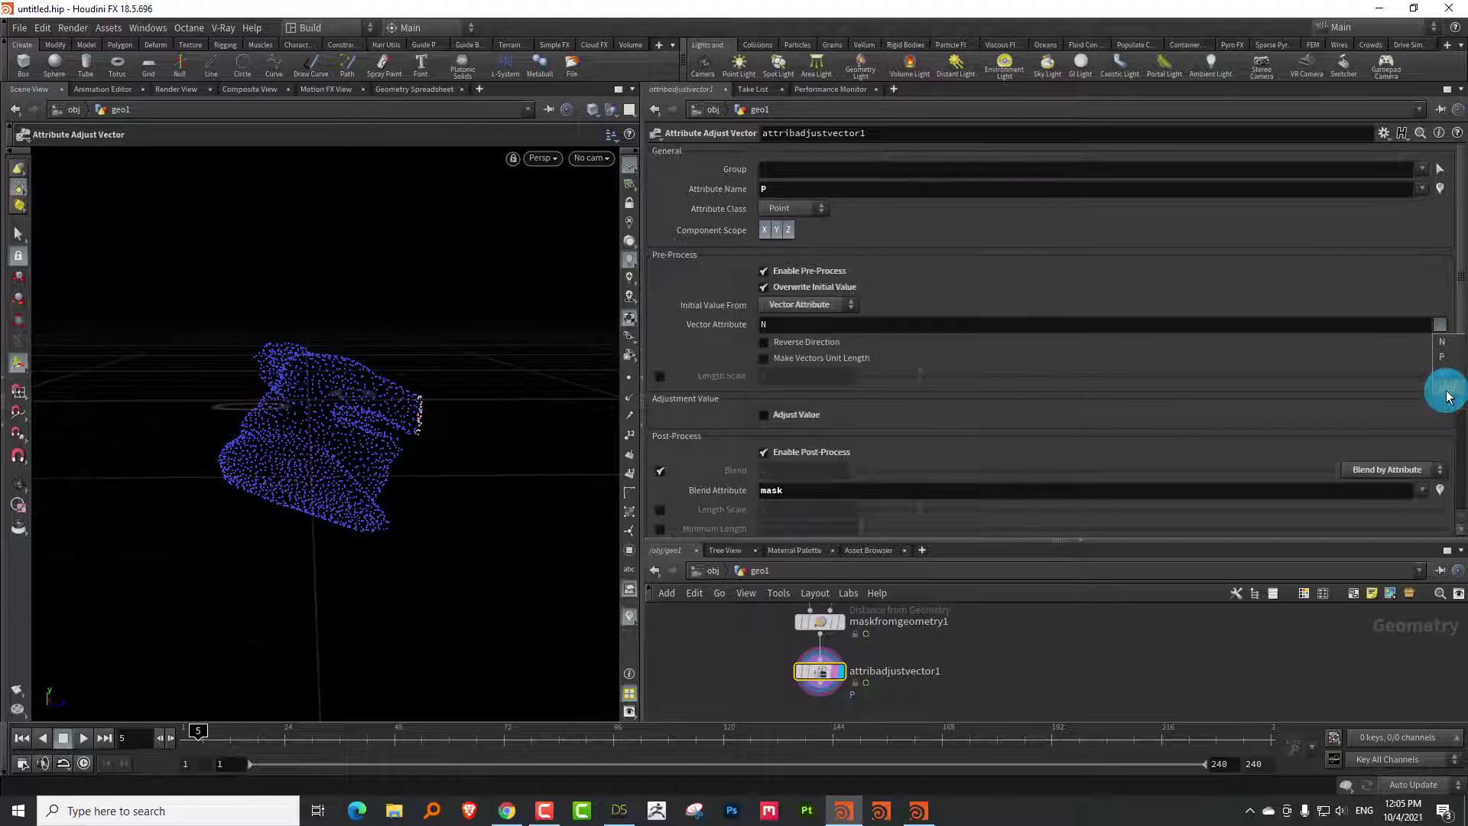
{"action": "left_click", "coordinate": [1446, 390]}
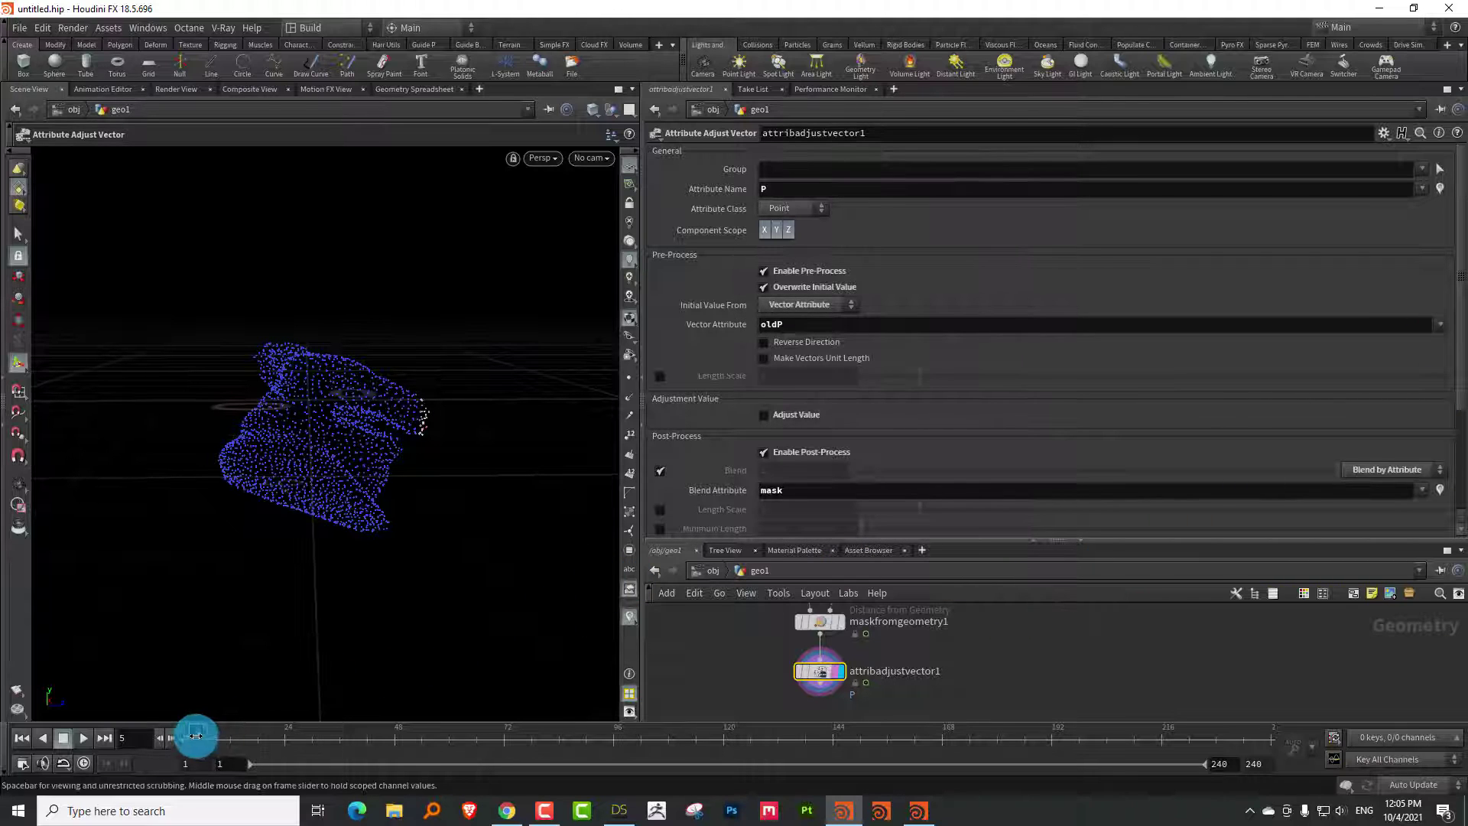
{"action": "left_click_drag", "start_coordinate": [195, 736], "coordinate": [99, 707]}
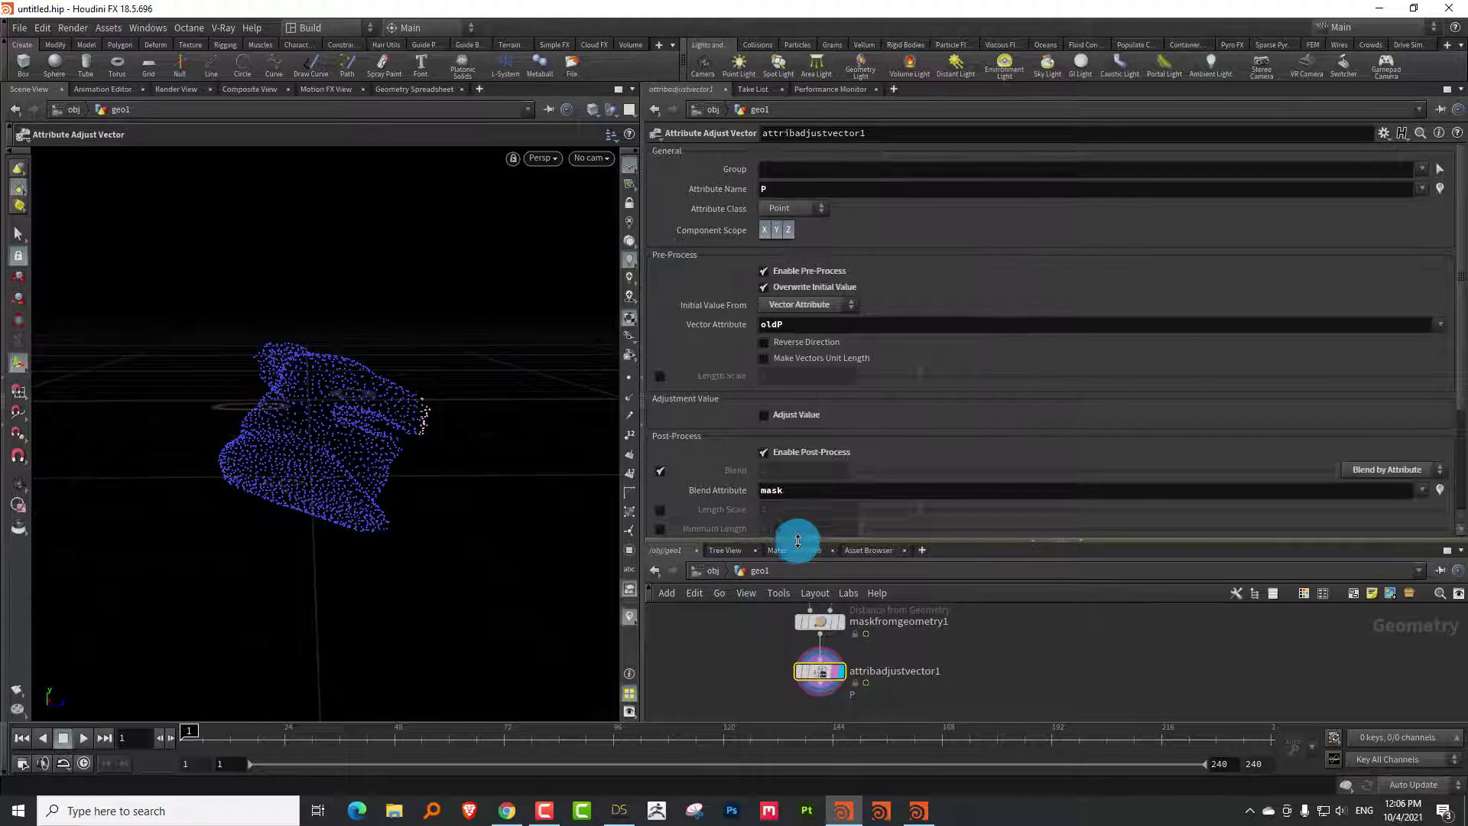
{"action": "left_click_drag", "start_coordinate": [798, 541], "coordinate": [729, 388]}
Adjust maskfromgeometry1's Remap ramp, then scrub back to early frames to preview the mask tint
{"action": "left_click_drag", "start_coordinate": [415, 411], "coordinate": [185, 647]}
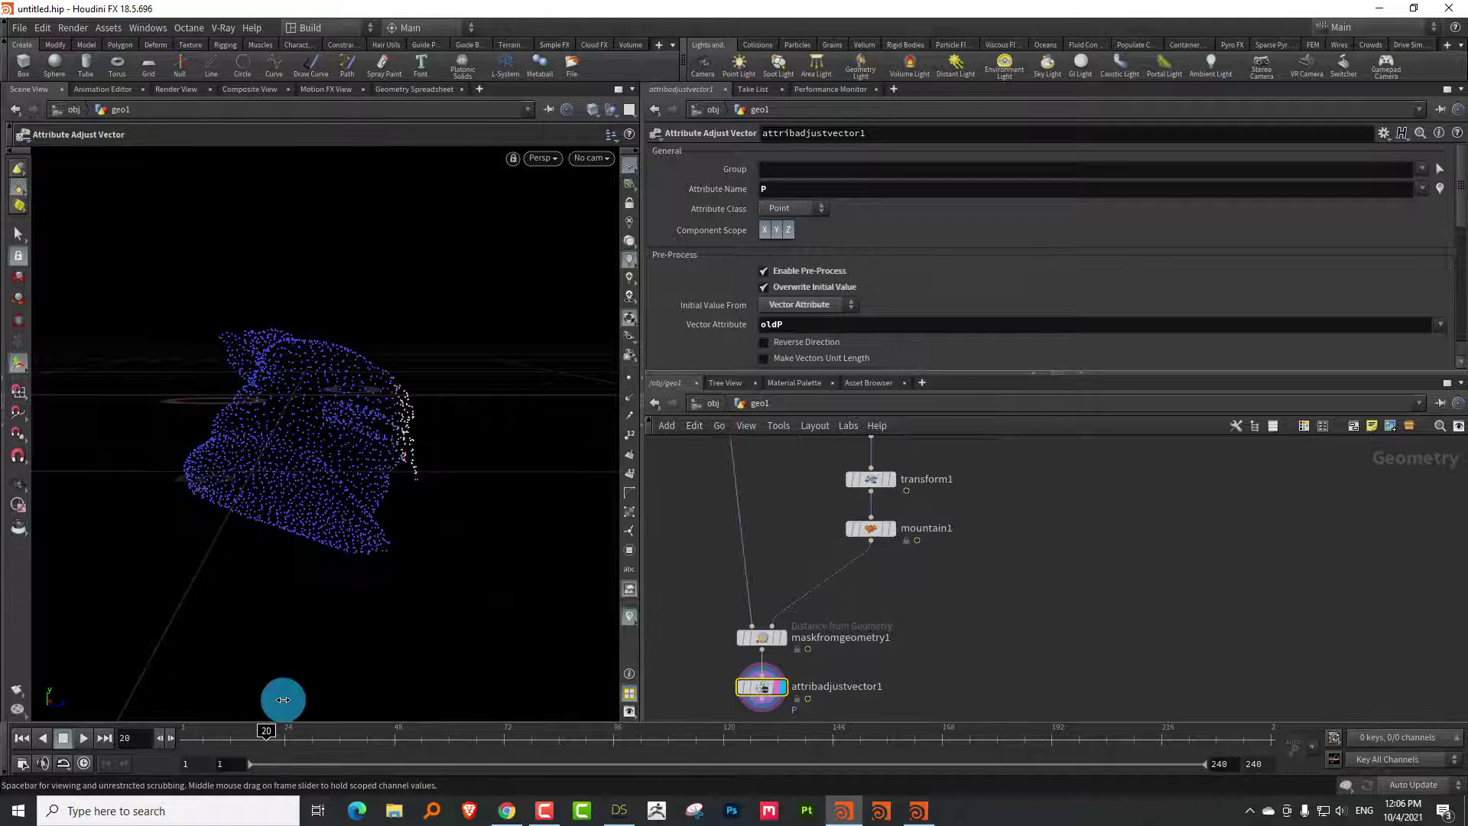
{"action": "middle_click_drag", "start_coordinate": [1109, 428], "coordinate": [859, 555]}
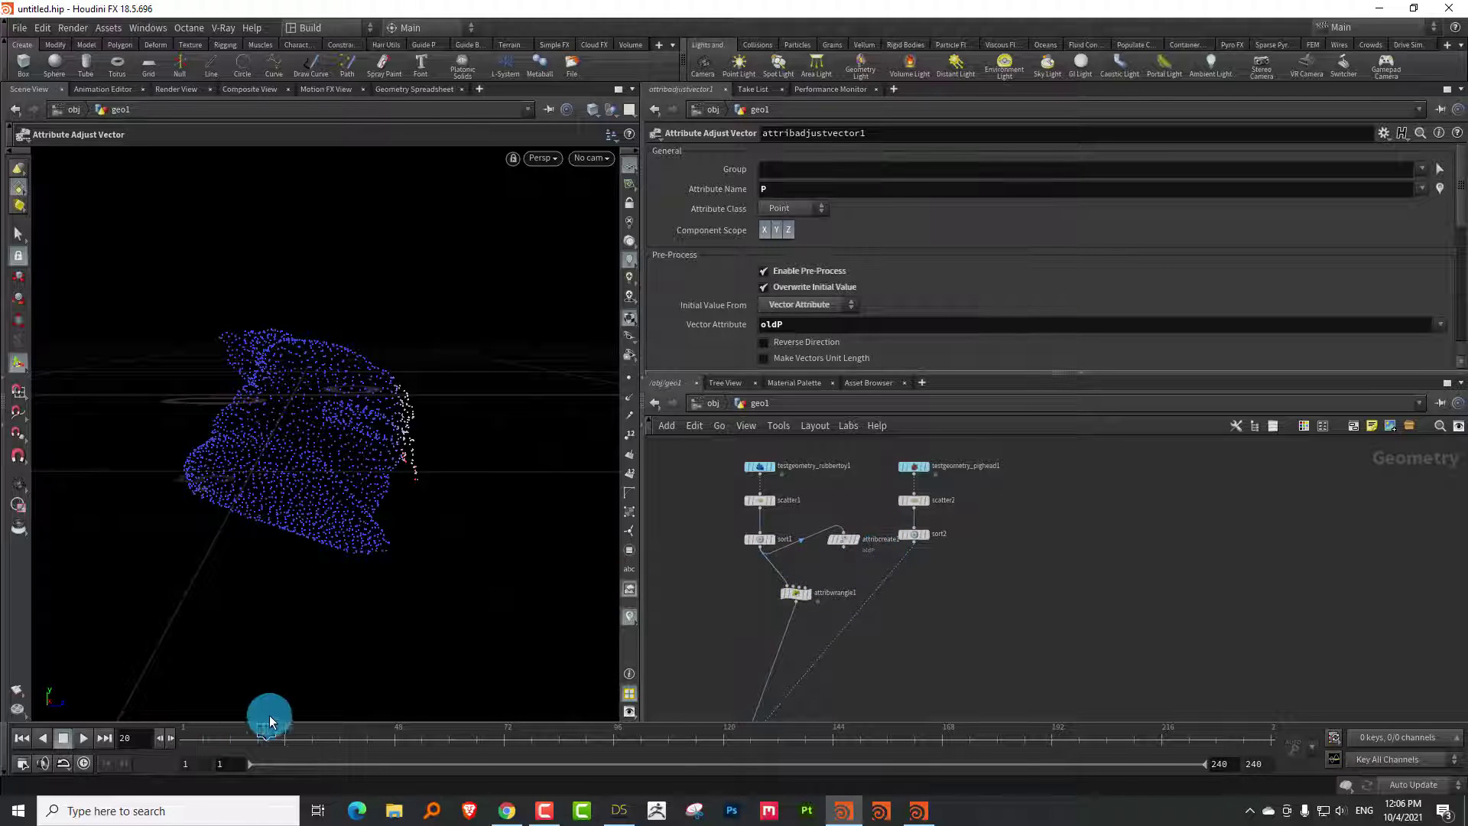
{"action": "middle_click_drag", "start_coordinate": [948, 642], "coordinate": [951, 472]}
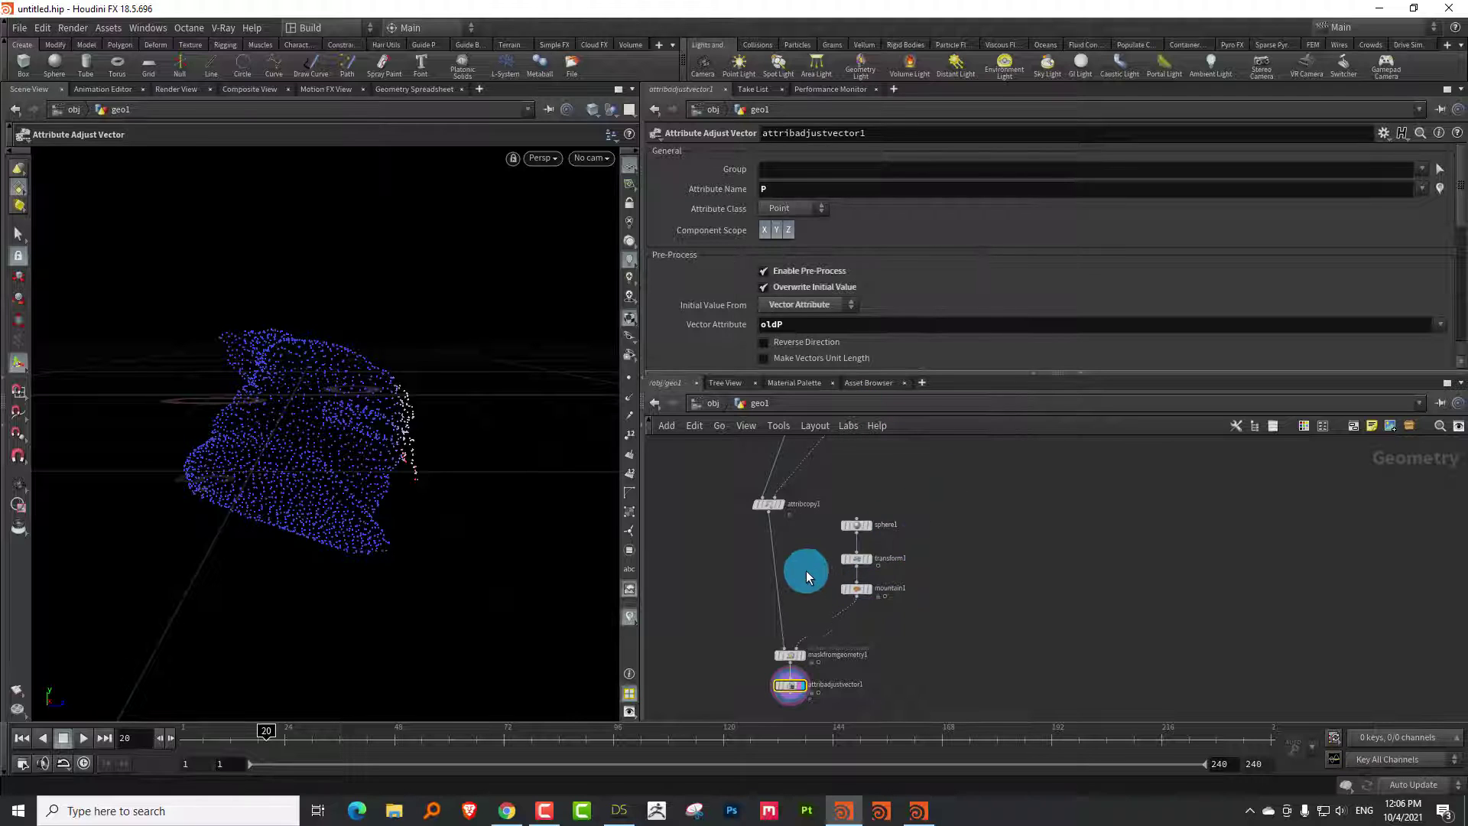
{"action": "mouse_move", "coordinate": [805, 571]}
{"action": "middle_mouse_down"}
{"action": "mouse_move", "coordinate": [795, 595]}
{"action": "mouse_move", "coordinate": [791, 565]}
{"action": "middle_mouse_up"}
{"action": "left_click", "coordinate": [767, 634]}
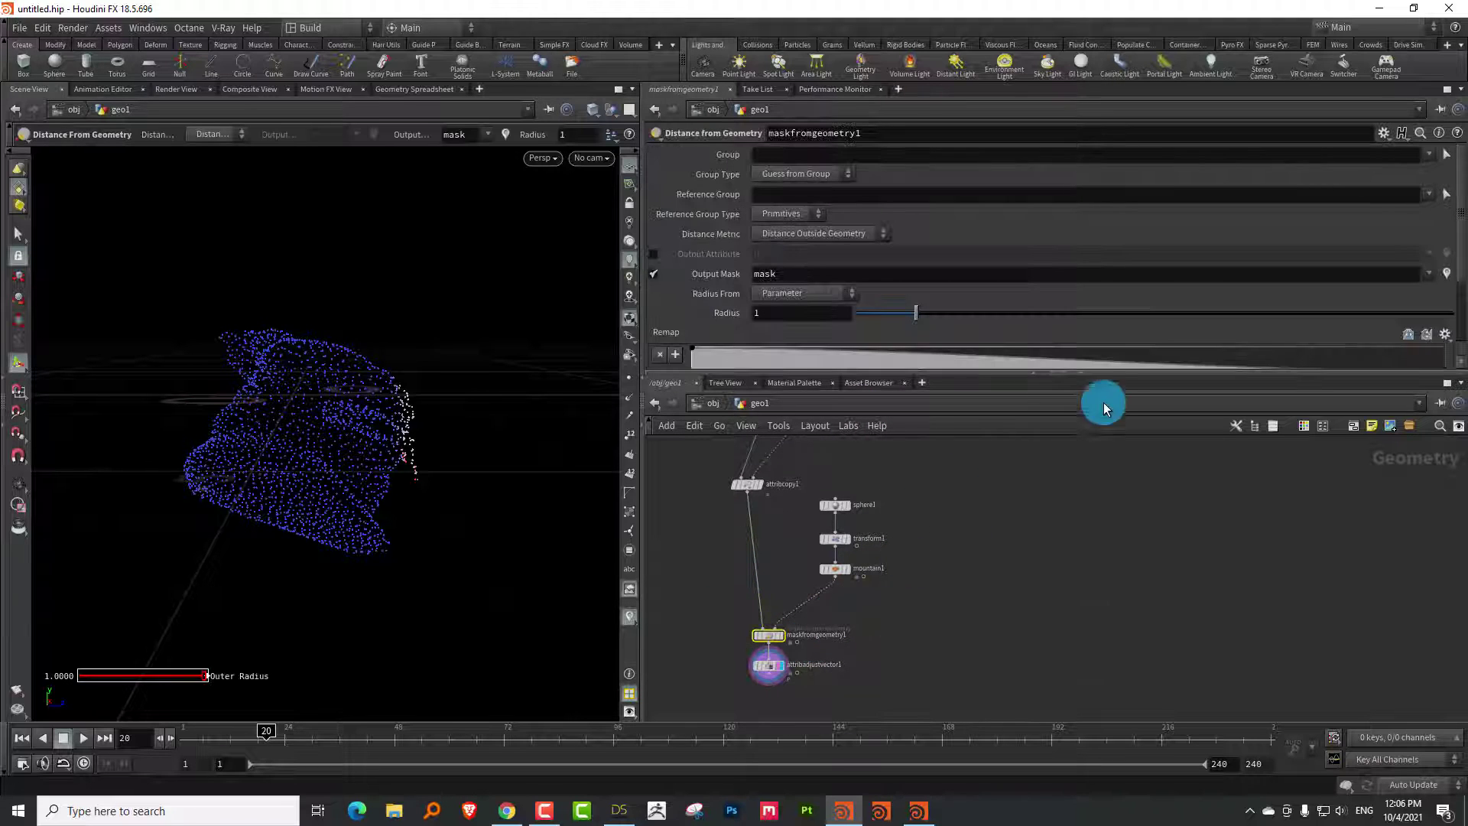
{"action": "left_click", "coordinate": [1422, 345]}
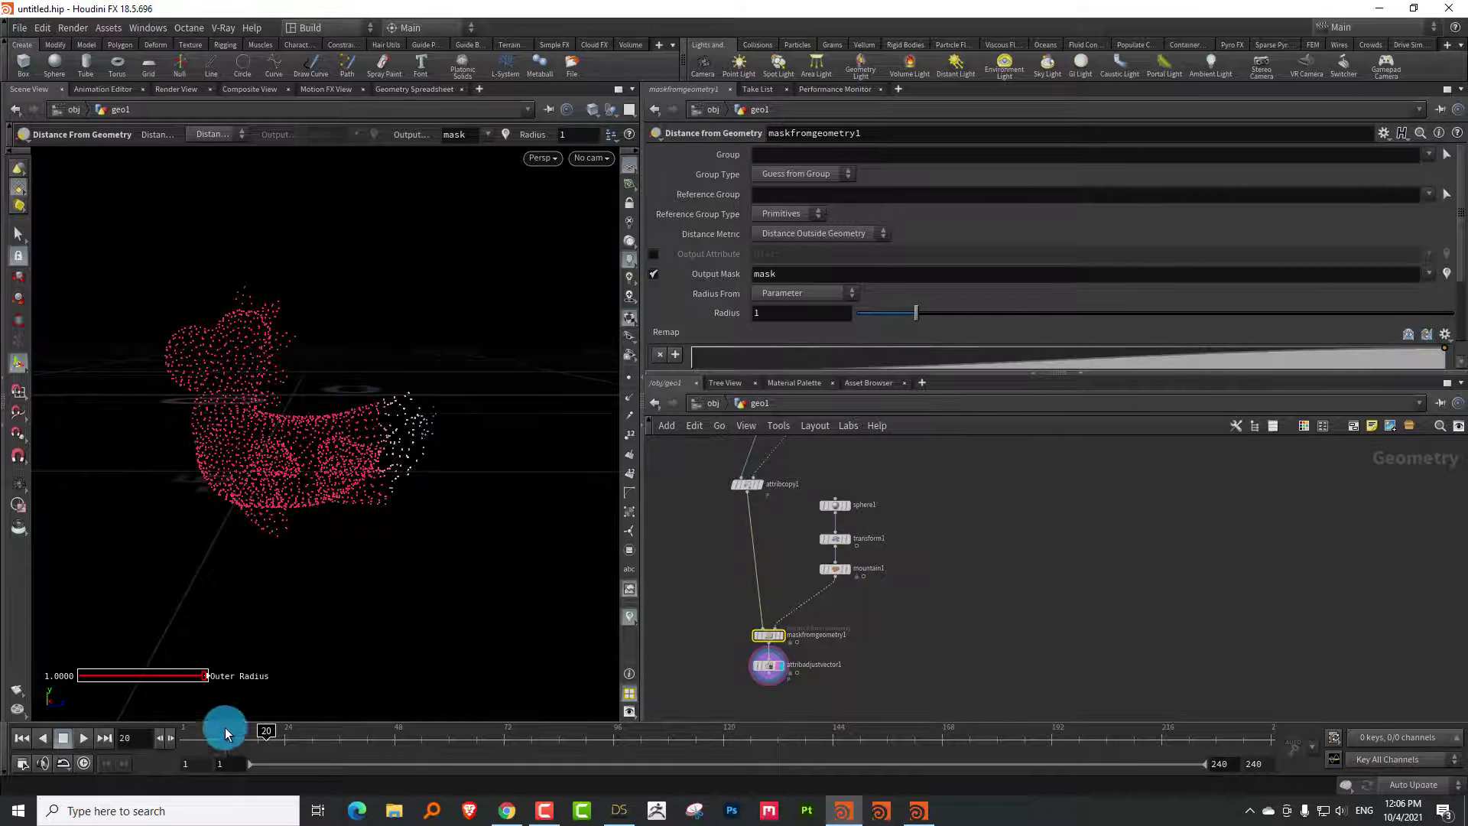
{"action": "left_click_drag", "start_coordinate": [220, 727], "coordinate": [226, 678]}
{"action": "scroll", "coordinate": [983, 639], "scroll_direction": "up", "scroll_amount": 5}
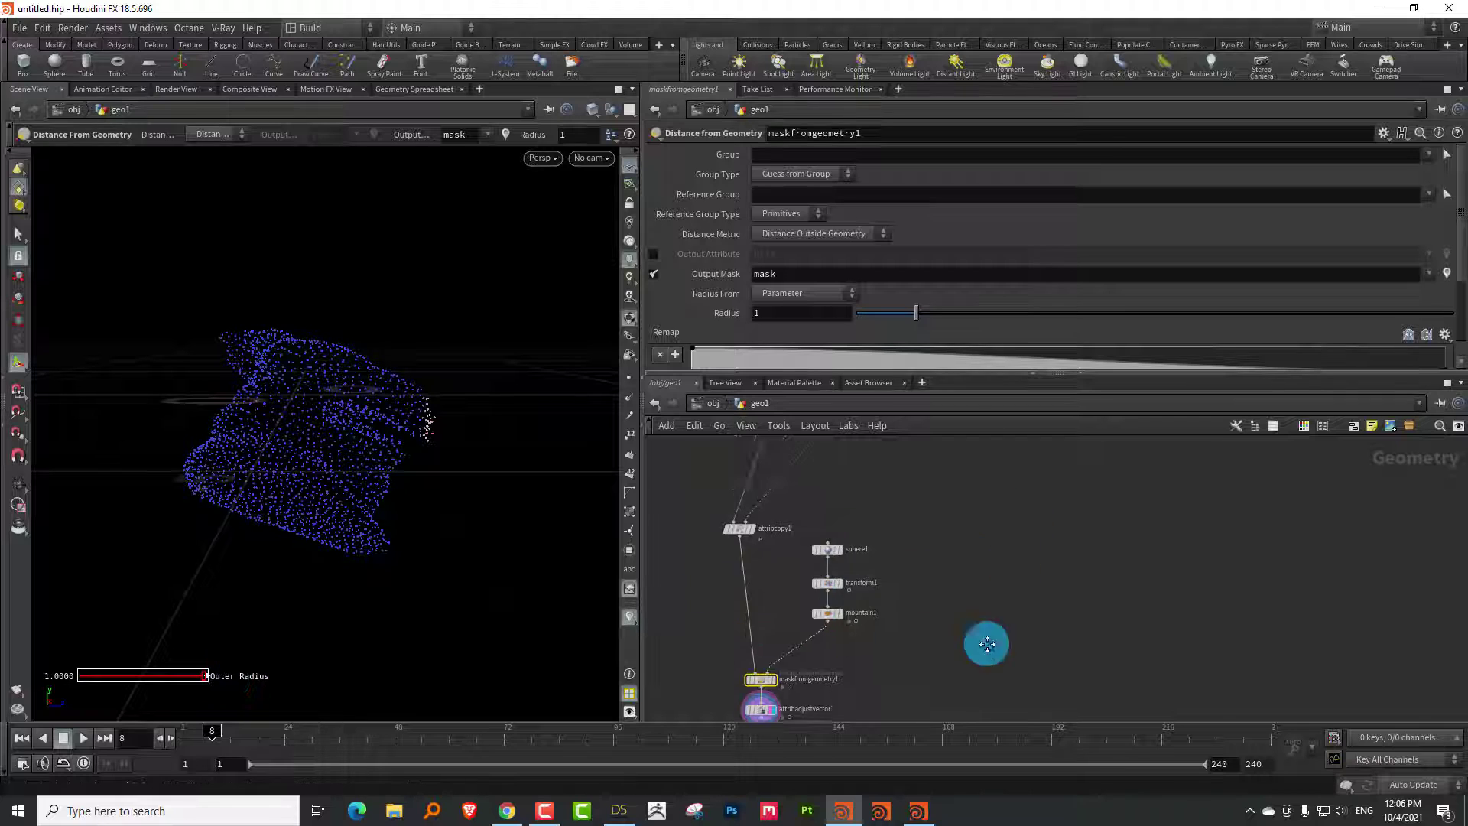
Translate testgeometry_pighead1 to Z 6.3, scrub to frame 19, then return to frame 1
{"action": "left_click", "coordinate": [817, 575]}
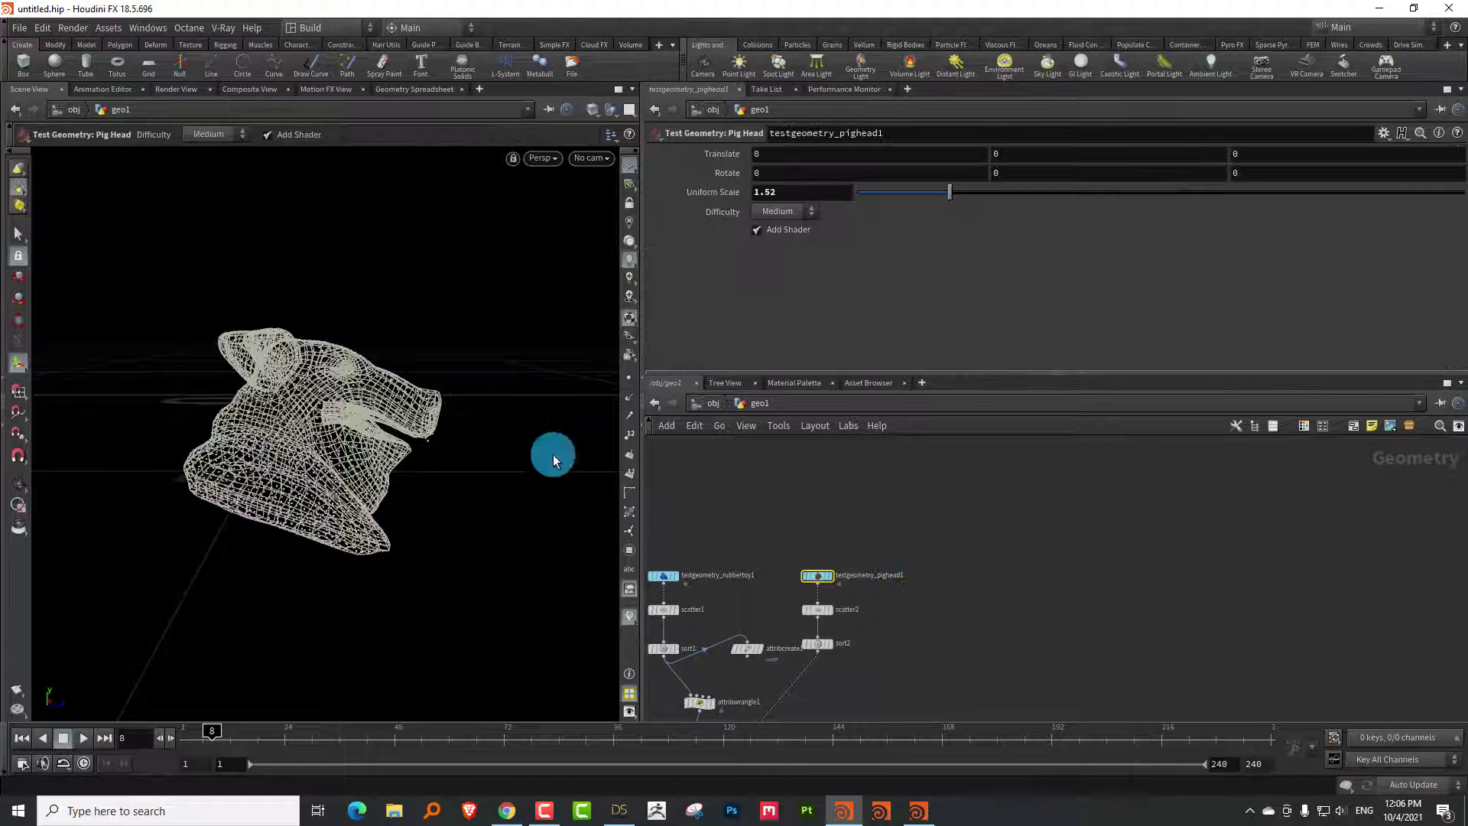
{"action": "left_click_drag", "start_coordinate": [393, 410], "coordinate": [447, 457]}
{"action": "key", "text": "Return"}
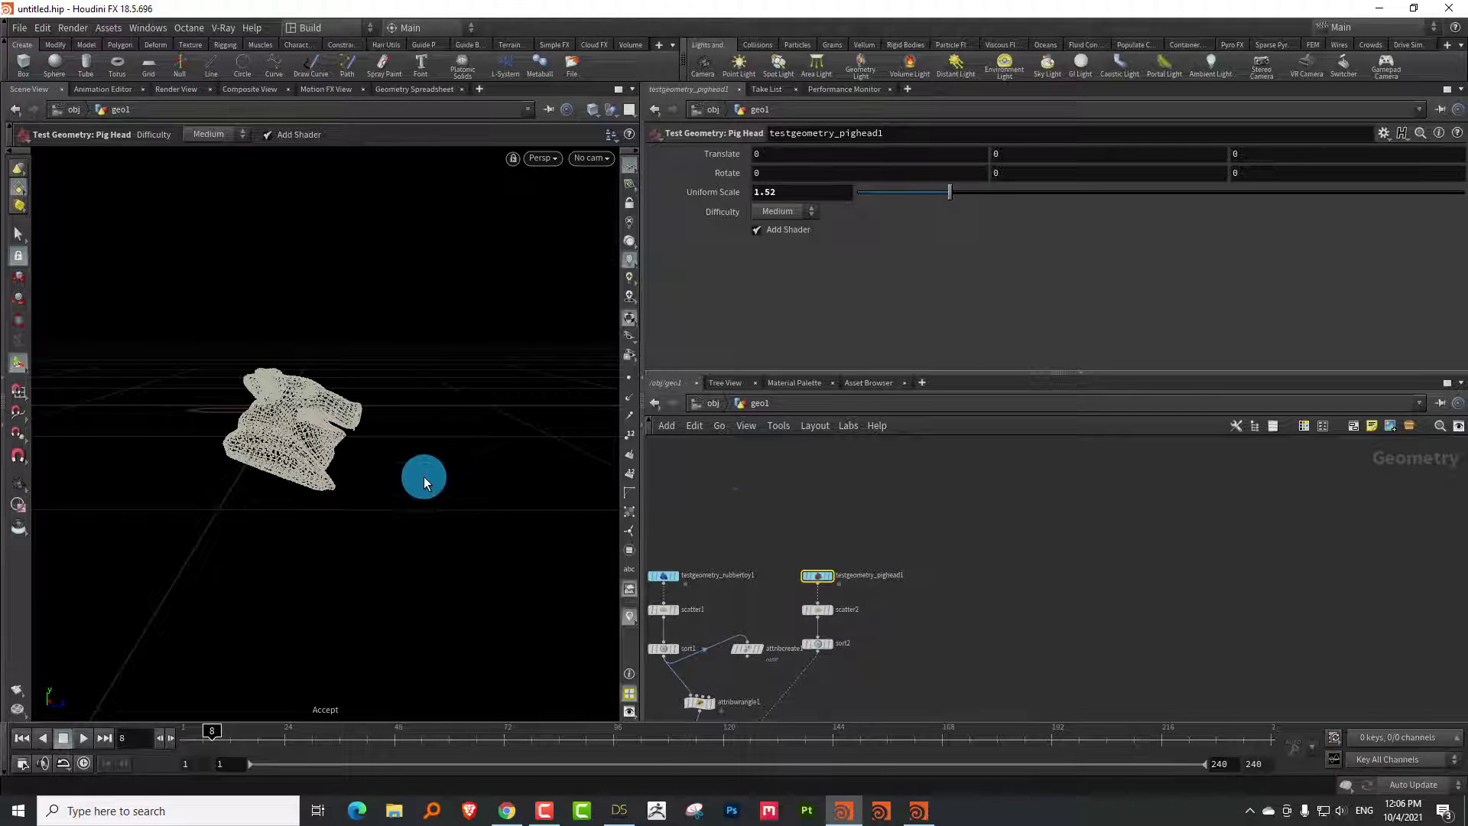
{"action": "middle_click_drag", "start_coordinate": [763, 587], "coordinate": [789, 529]}
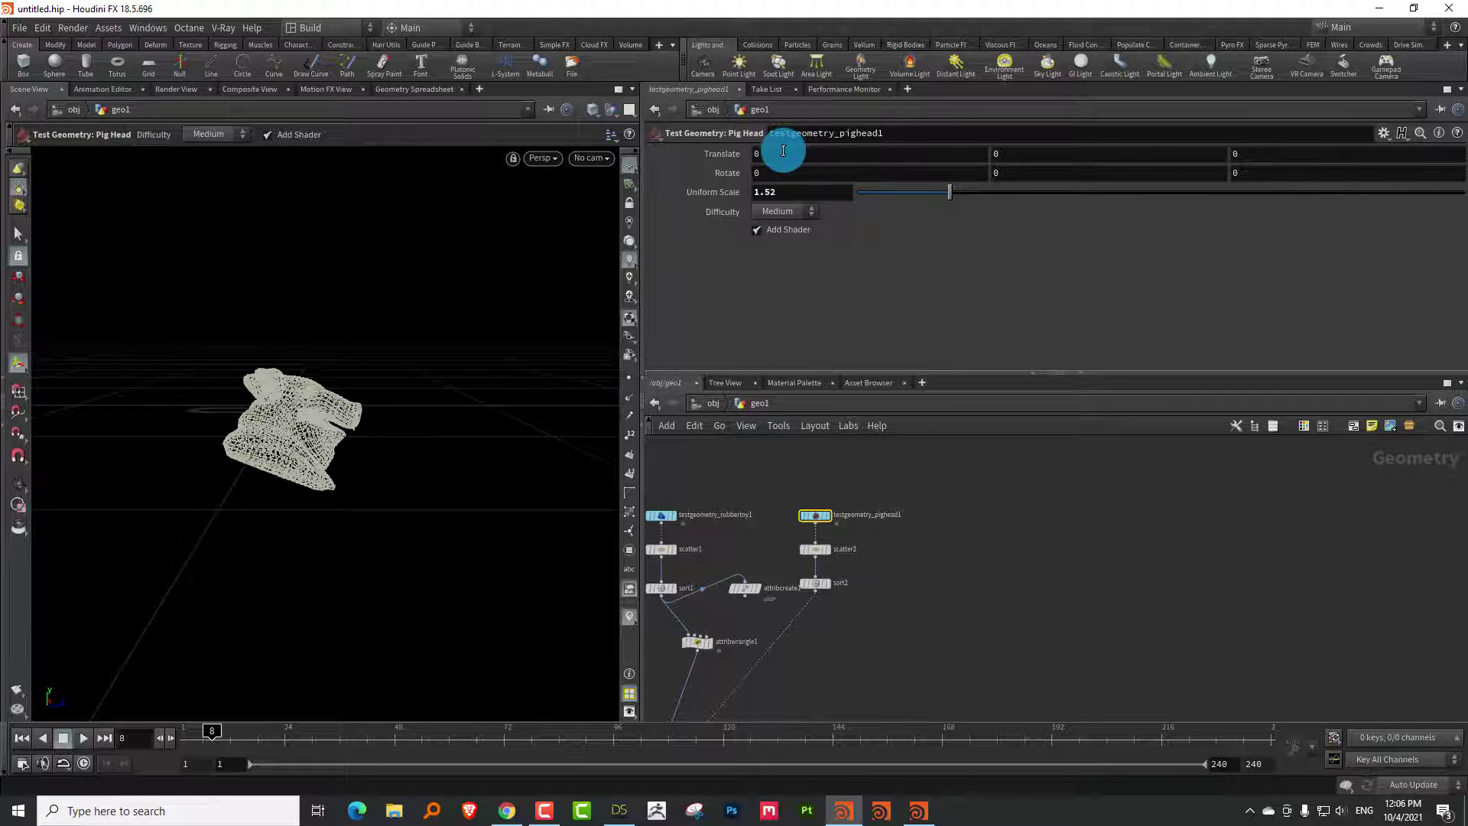
{"action": "middle_click_drag", "start_coordinate": [1239, 152], "coordinate": [1292, 126]}
{"action": "middle_click_drag", "start_coordinate": [1011, 621], "coordinate": [1059, 480]}
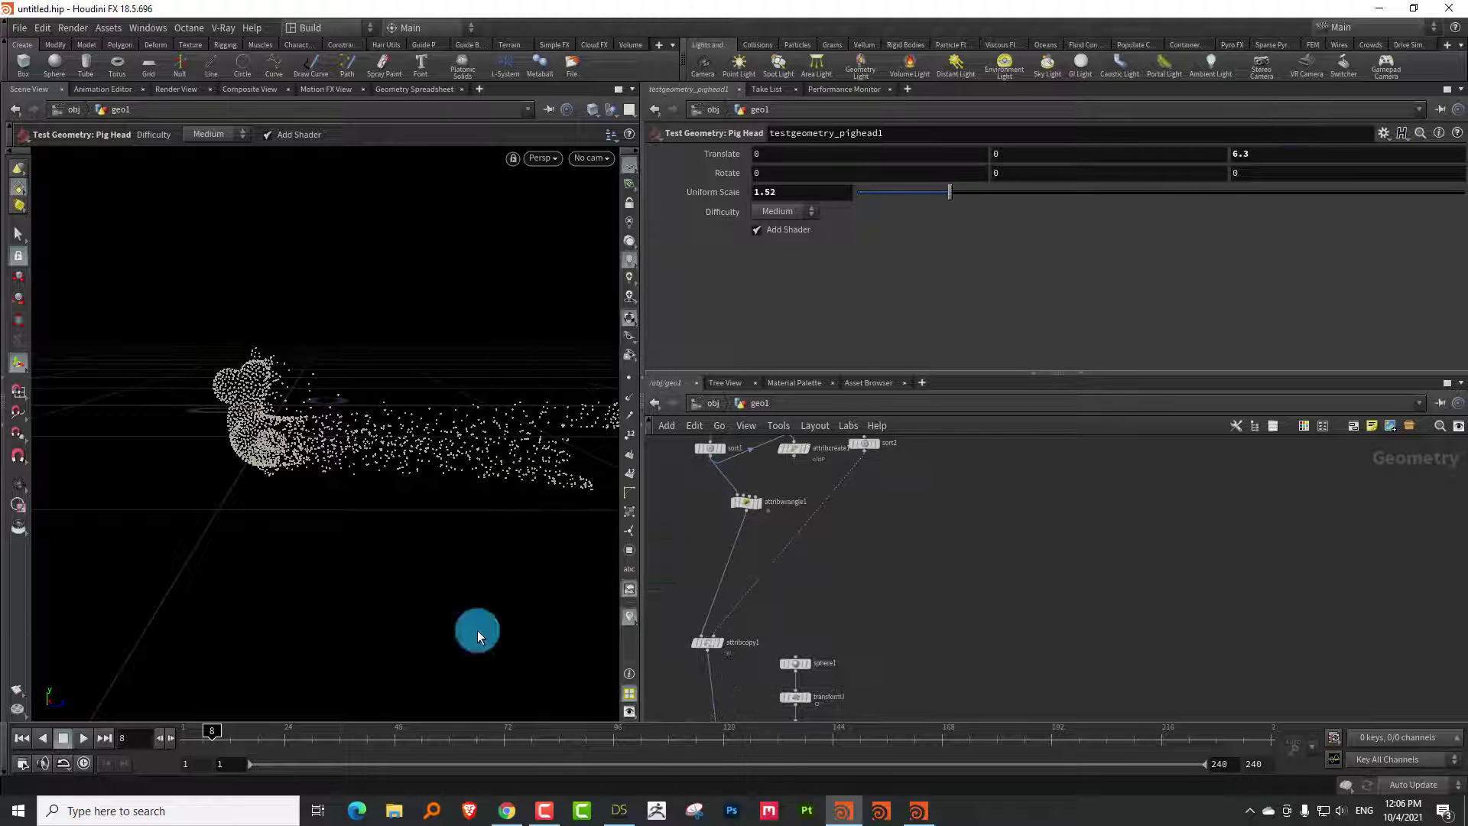
{"action": "left_click_drag", "start_coordinate": [204, 728], "coordinate": [157, 730]}
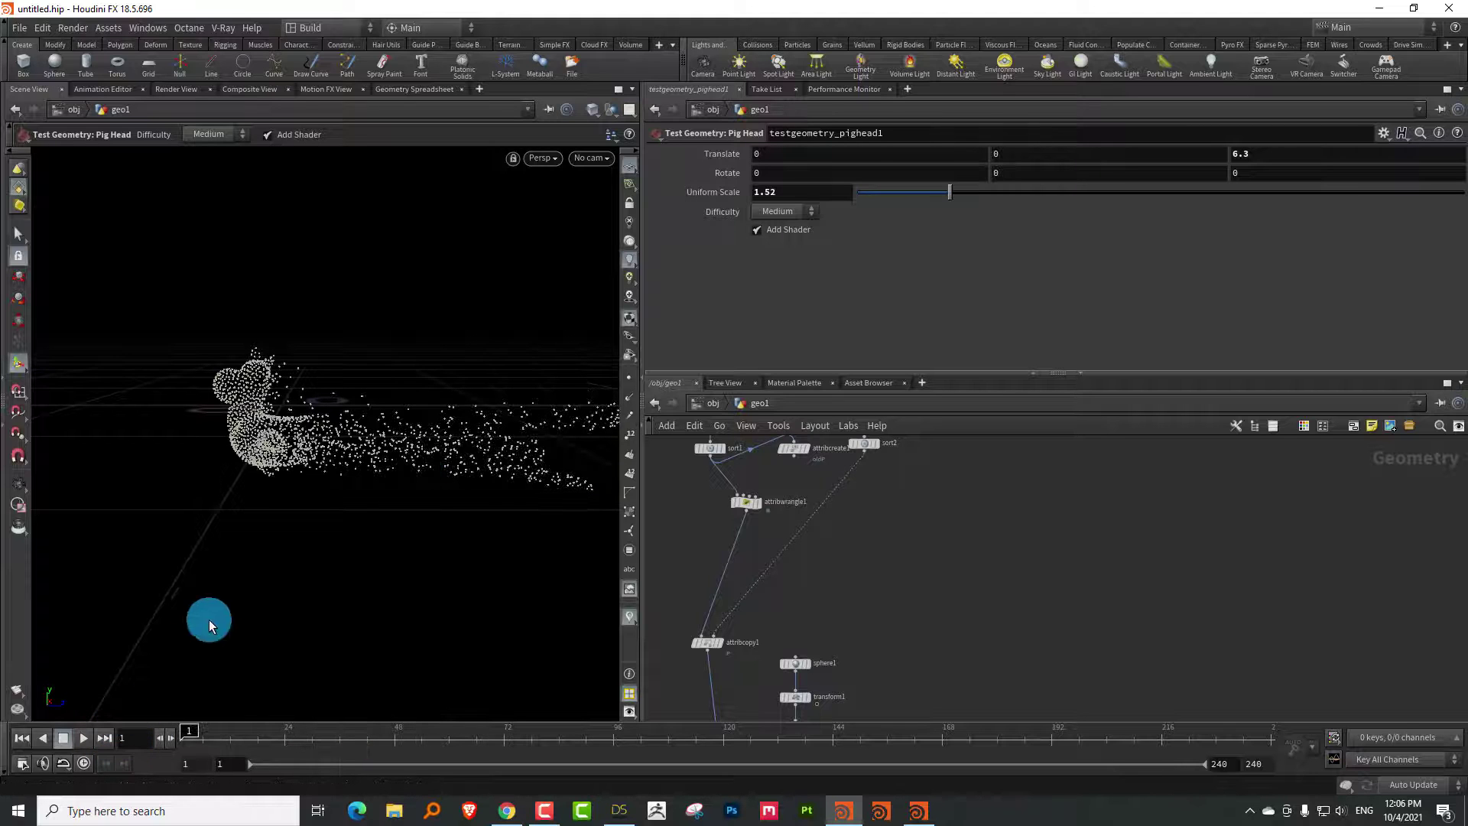
{"action": "middle_click_drag", "start_coordinate": [819, 534], "coordinate": [874, 515]}
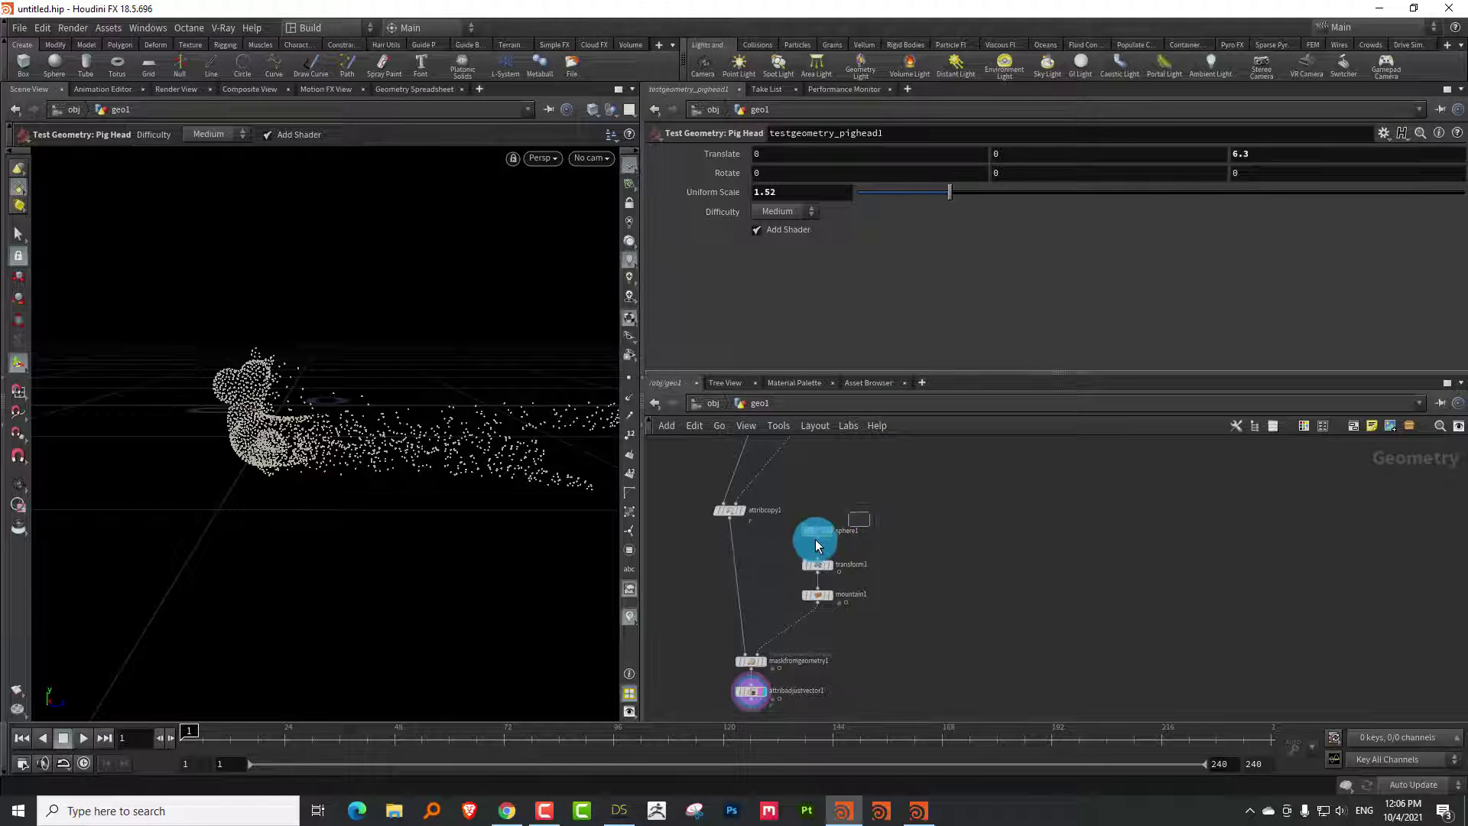
Drag the rock sphere's transform1 along Z to 6.17063, checking the overlap at frame 34
{"action": "left_click", "coordinate": [816, 532]}
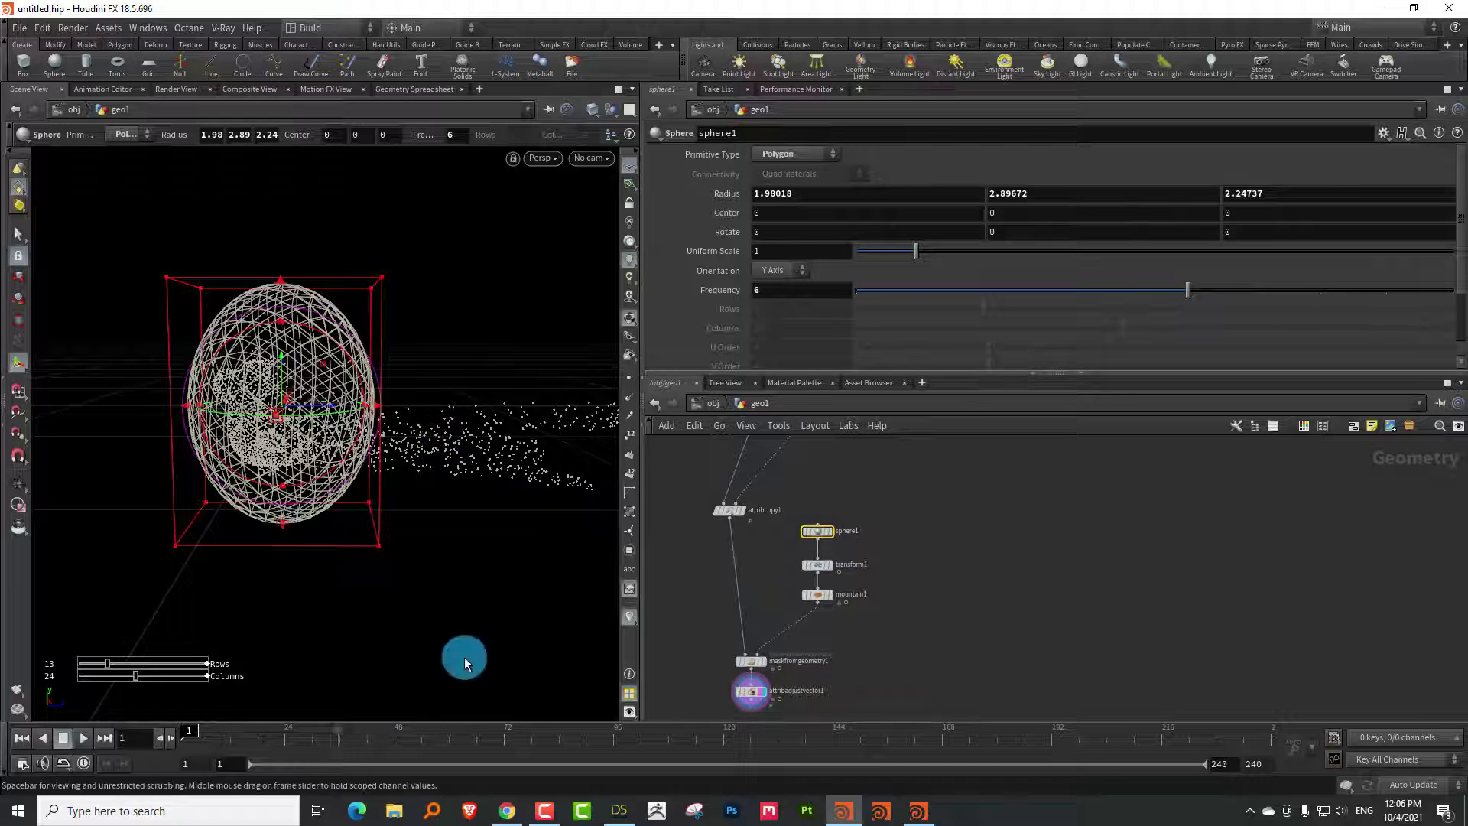
{"action": "left_click", "coordinate": [803, 563]}
{"action": "mouse_move", "coordinate": [523, 428]}
{"action": "left_mouse_down"}
{"action": "mouse_move", "coordinate": [484, 448]}
{"action": "mouse_move", "coordinate": [523, 448]}
{"action": "mouse_move", "coordinate": [493, 451]}
{"action": "mouse_move", "coordinate": [518, 420]}
{"action": "mouse_move", "coordinate": [534, 425]}
{"action": "left_mouse_up"}
{"action": "key", "text": "t"}
{"action": "left_click", "coordinate": [955, 622]}
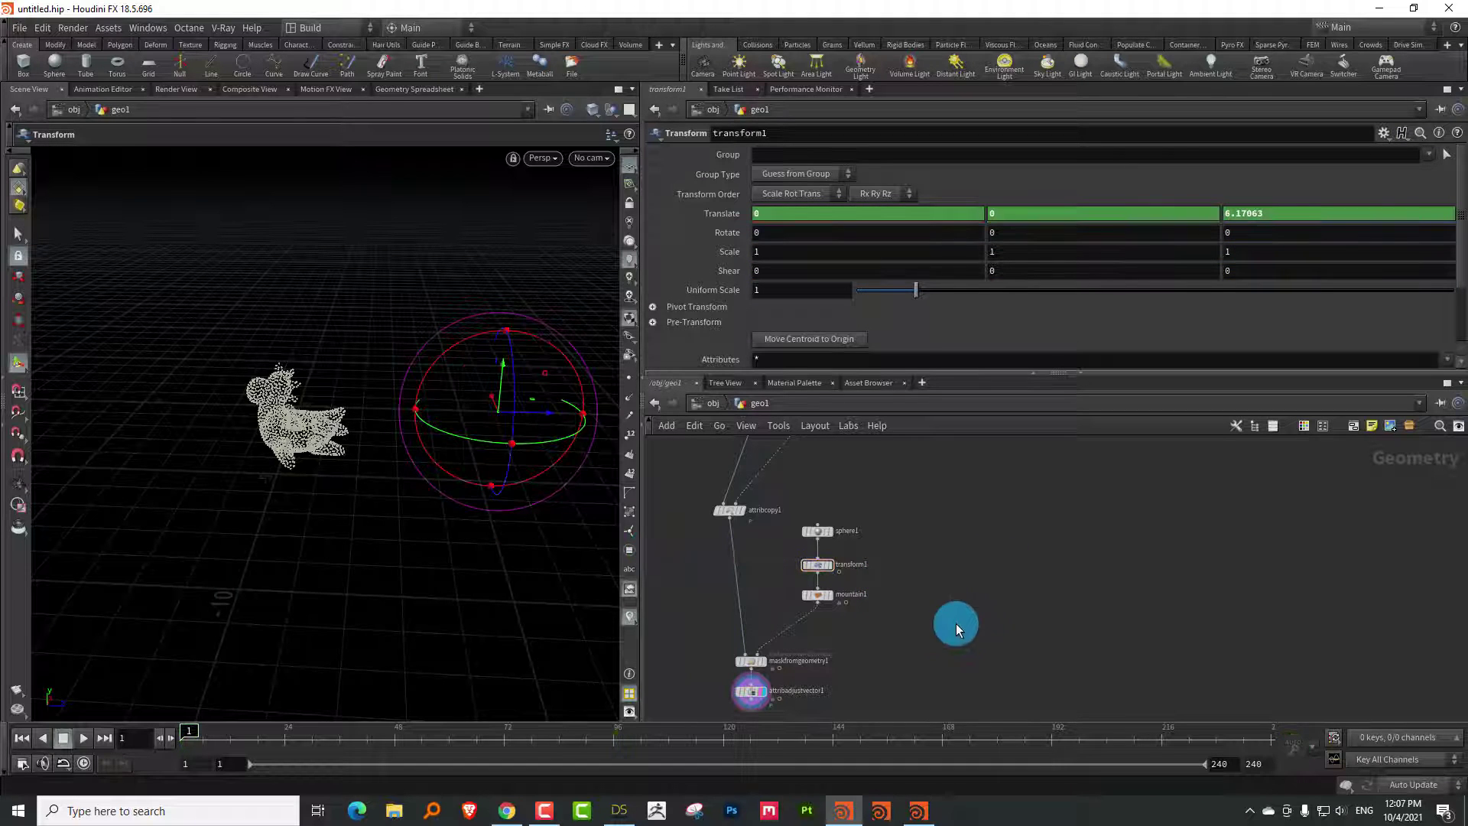
{"action": "mouse_move", "coordinate": [187, 735]}
{"action": "left_mouse_down"}
{"action": "mouse_move", "coordinate": [410, 727]}
{"action": "mouse_move", "coordinate": [484, 705]}
{"action": "mouse_move", "coordinate": [315, 727]}
{"action": "mouse_move", "coordinate": [171, 721]}
{"action": "mouse_move", "coordinate": [464, 696]}
{"action": "mouse_move", "coordinate": [183, 695]}
{"action": "left_mouse_up"}
{"action": "key", "text": "Escape"}
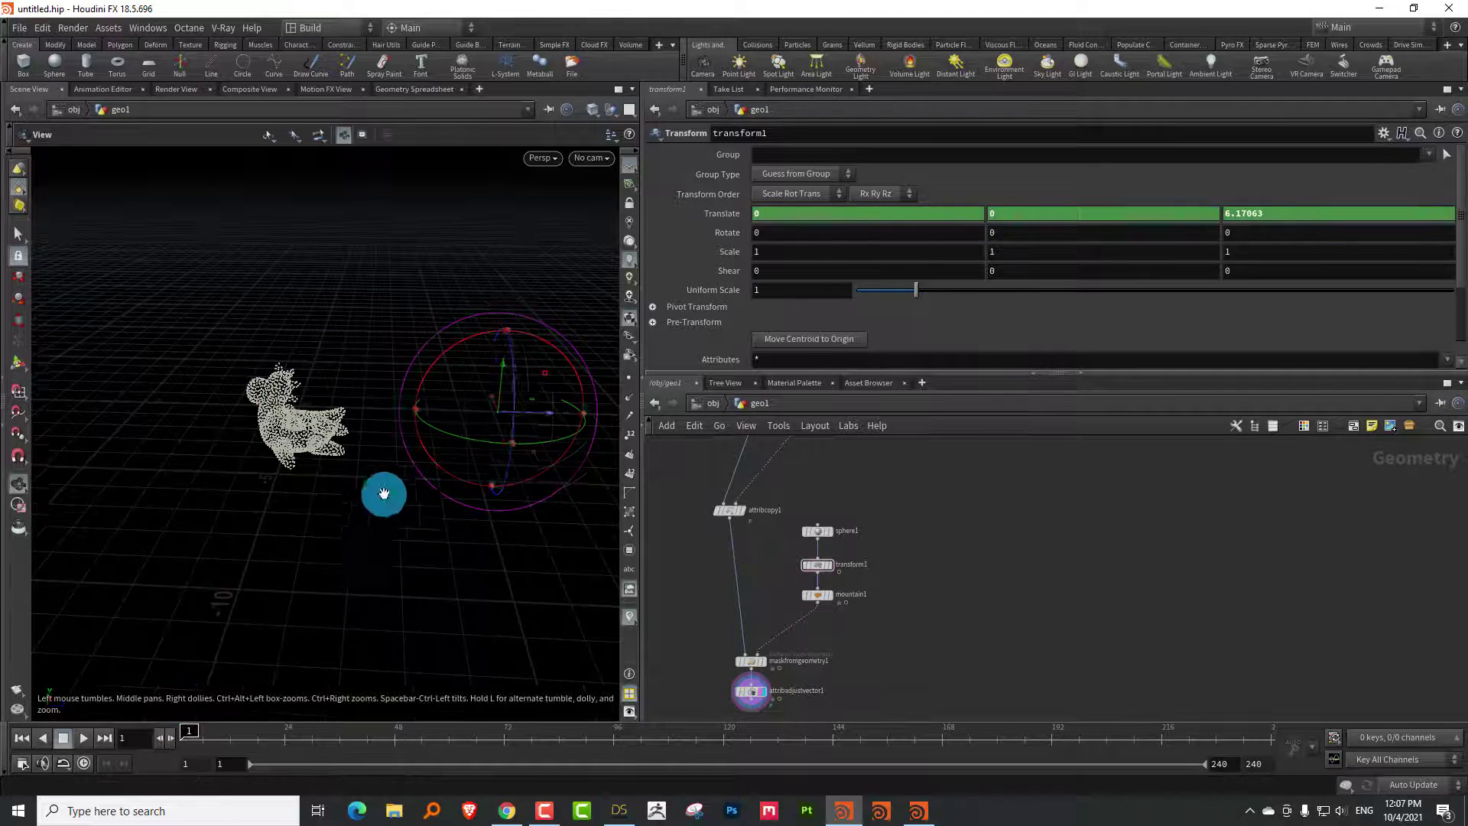
{"action": "left_click_drag", "start_coordinate": [383, 495], "coordinate": [847, 449]}
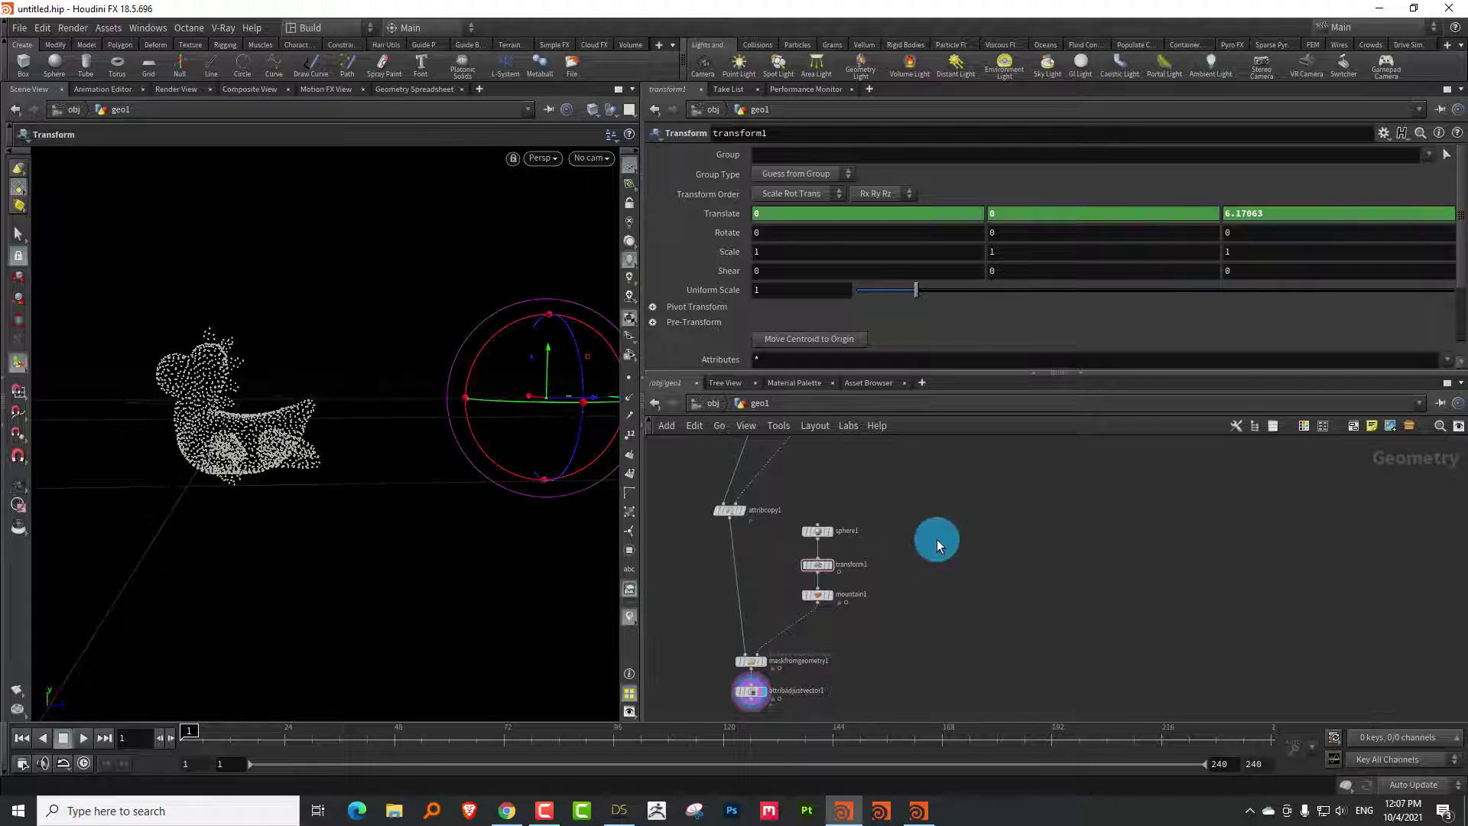
{"action": "middle_click_drag", "start_coordinate": [915, 619], "coordinate": [911, 534]}
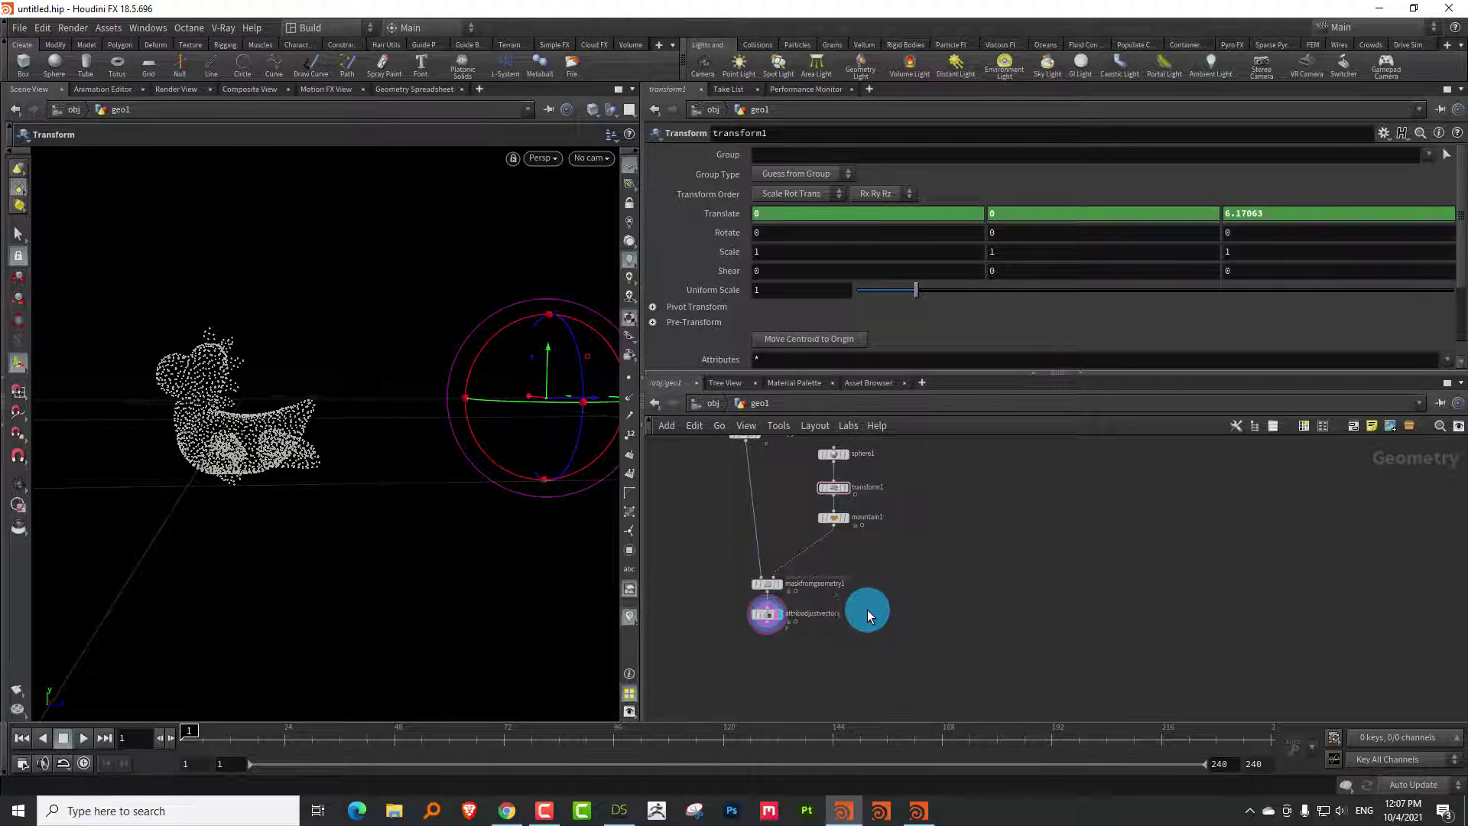
Bring up the MPlay flipbook and step through frames 9 to 24
{"action": "left_click", "coordinate": [917, 812]}
{"action": "left_click", "coordinate": [640, 586]}
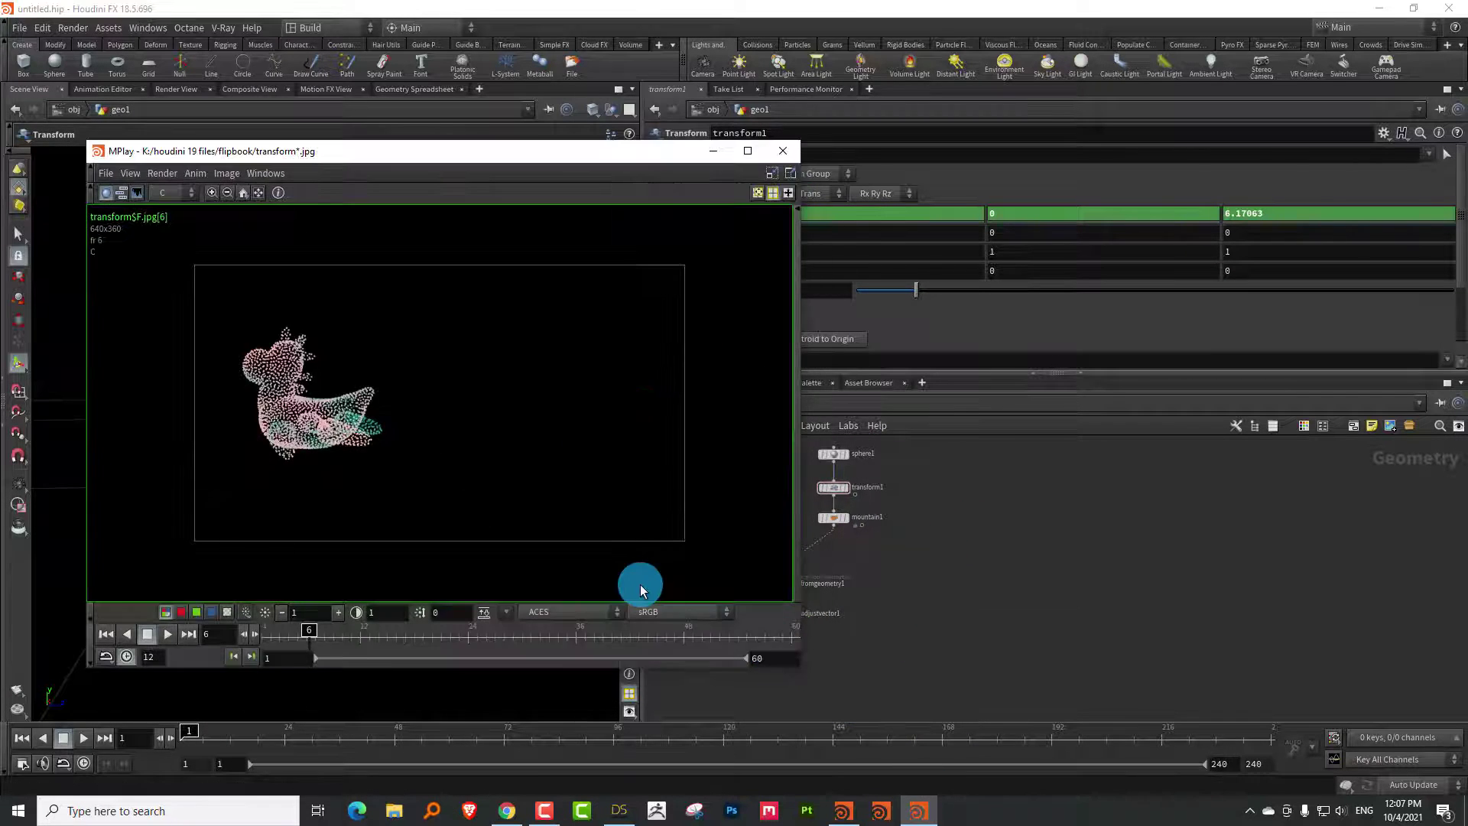
{"action": "left_click_drag", "start_coordinate": [327, 631], "coordinate": [426, 623]}
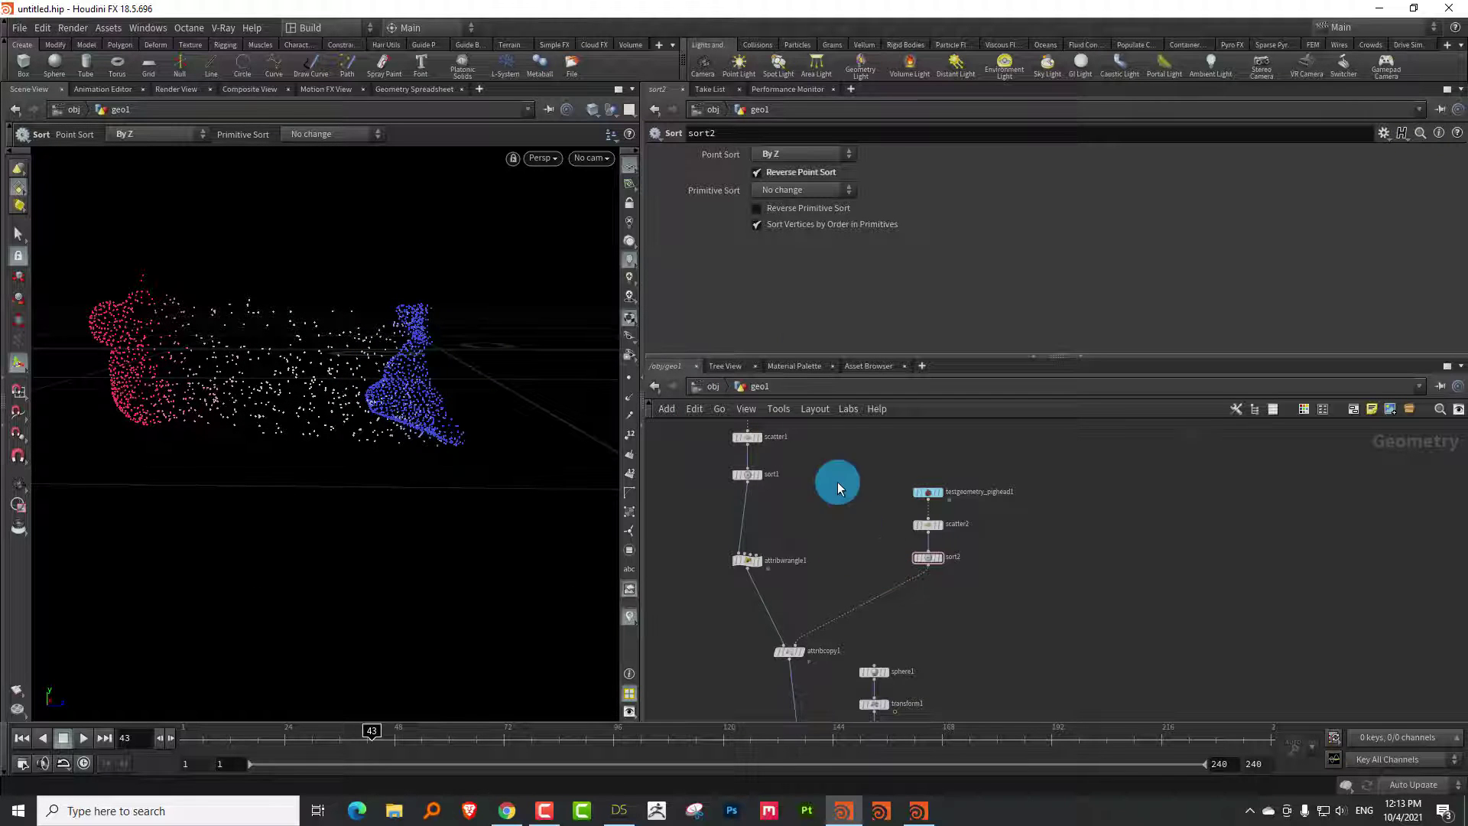
Rearrange the nodes below the mask node and display the mountain-displaced rock
{"action": "left_click_drag", "start_coordinate": [870, 356], "coordinate": [900, 232]}
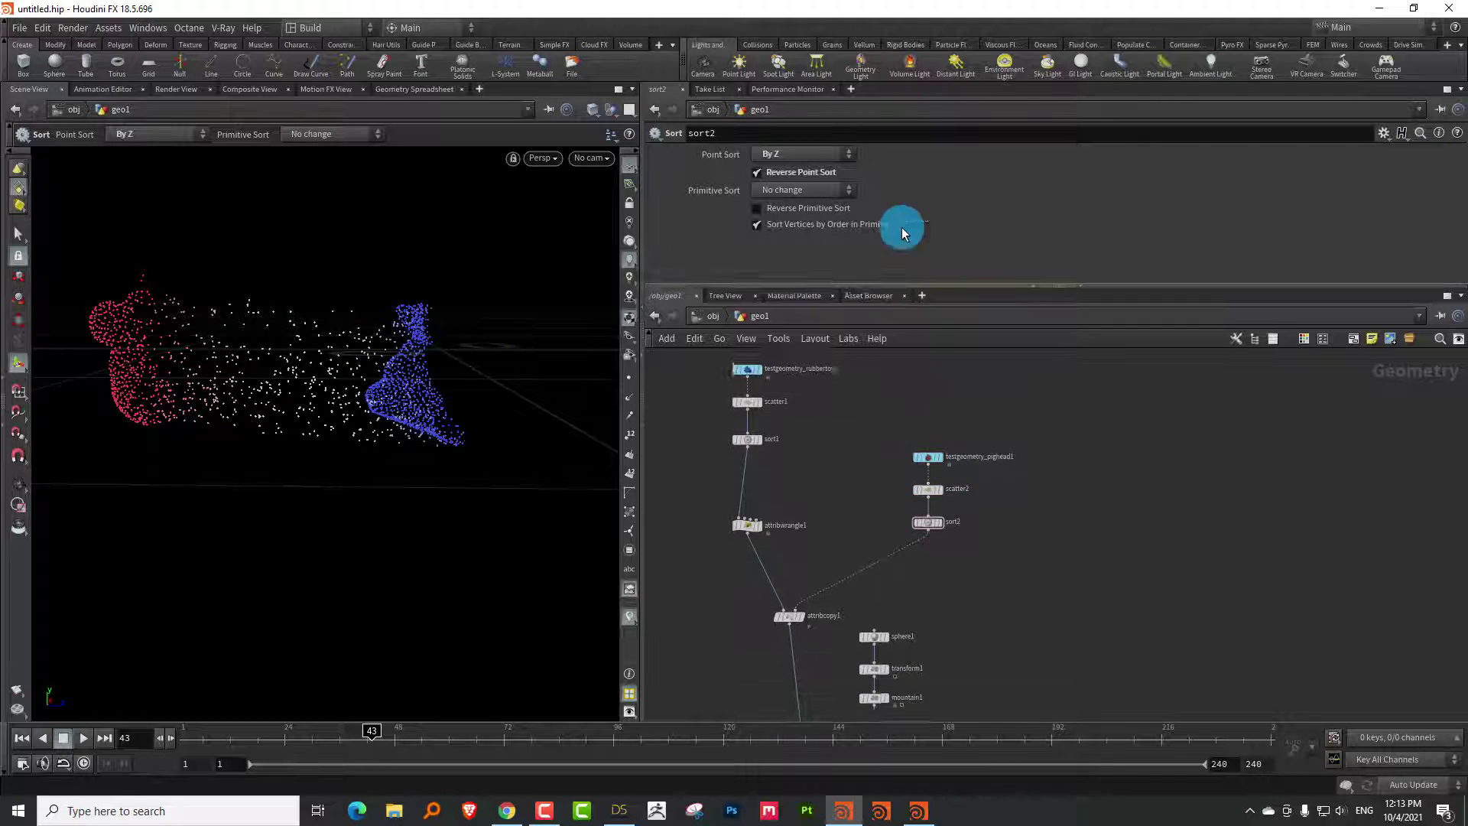
{"action": "scroll", "coordinate": [971, 504], "scroll_direction": "up", "scroll_amount": 1}
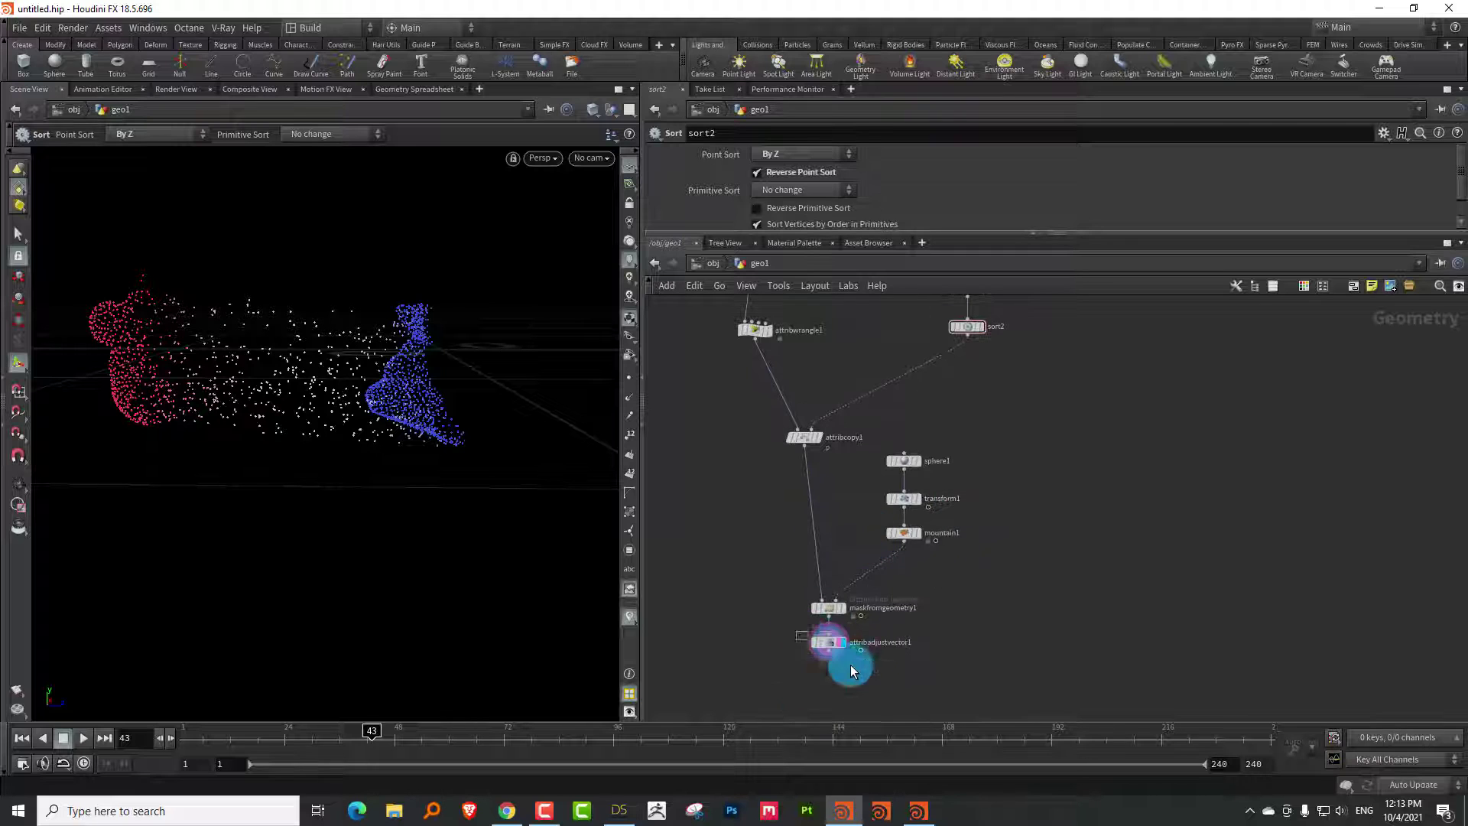
{"action": "left_click", "coordinate": [852, 670]}
{"action": "left_click_drag", "start_coordinate": [829, 639], "coordinate": [828, 698]}
{"action": "left_click_drag", "start_coordinate": [828, 607], "coordinate": [824, 592]}
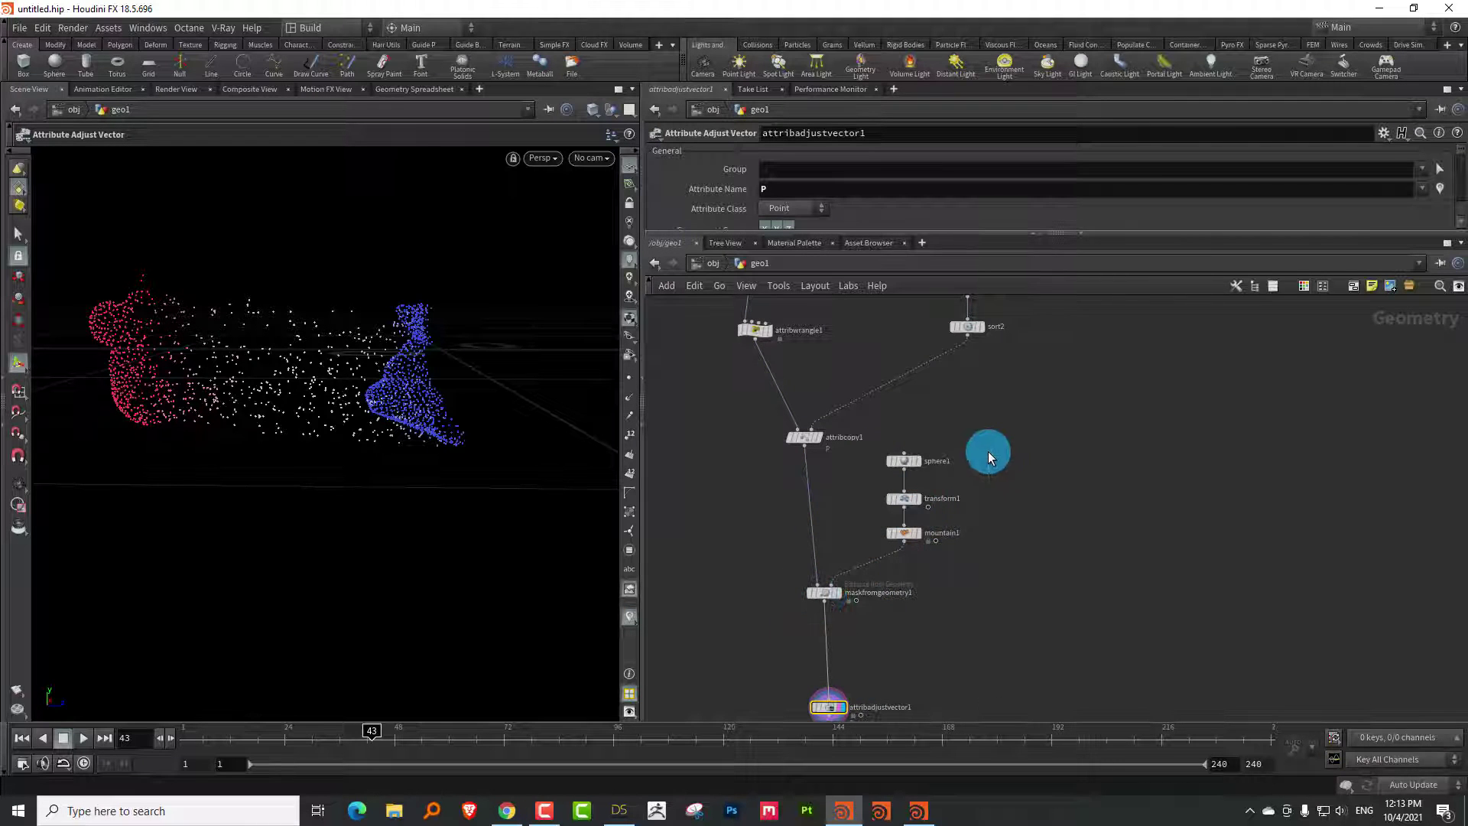
{"action": "scroll", "coordinate": [971, 468], "scroll_direction": "up", "scroll_amount": 3}
{"action": "left_click", "coordinate": [894, 517]}
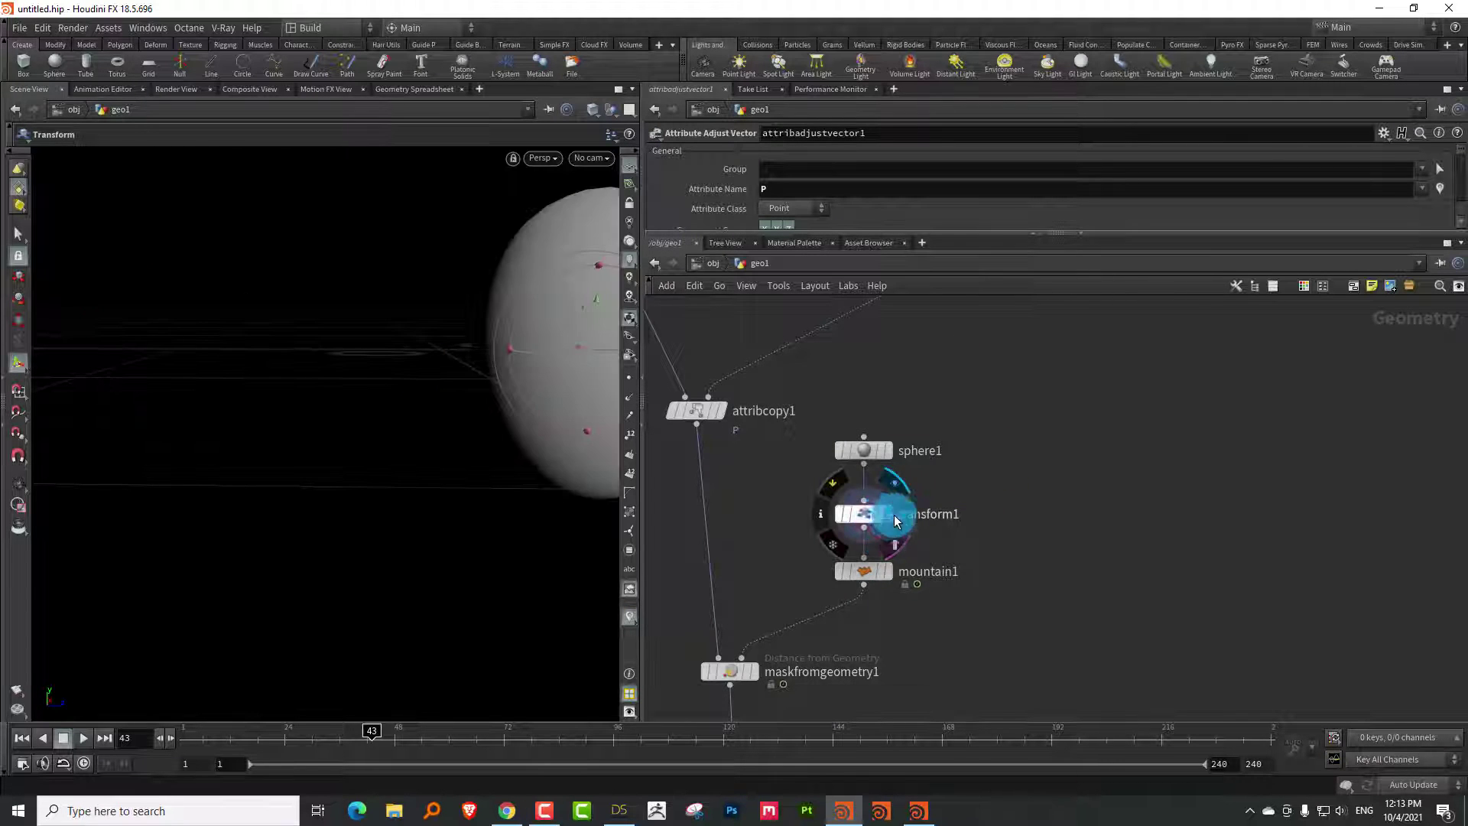
{"action": "left_click_drag", "start_coordinate": [443, 318], "coordinate": [524, 328], "text": "alt"}
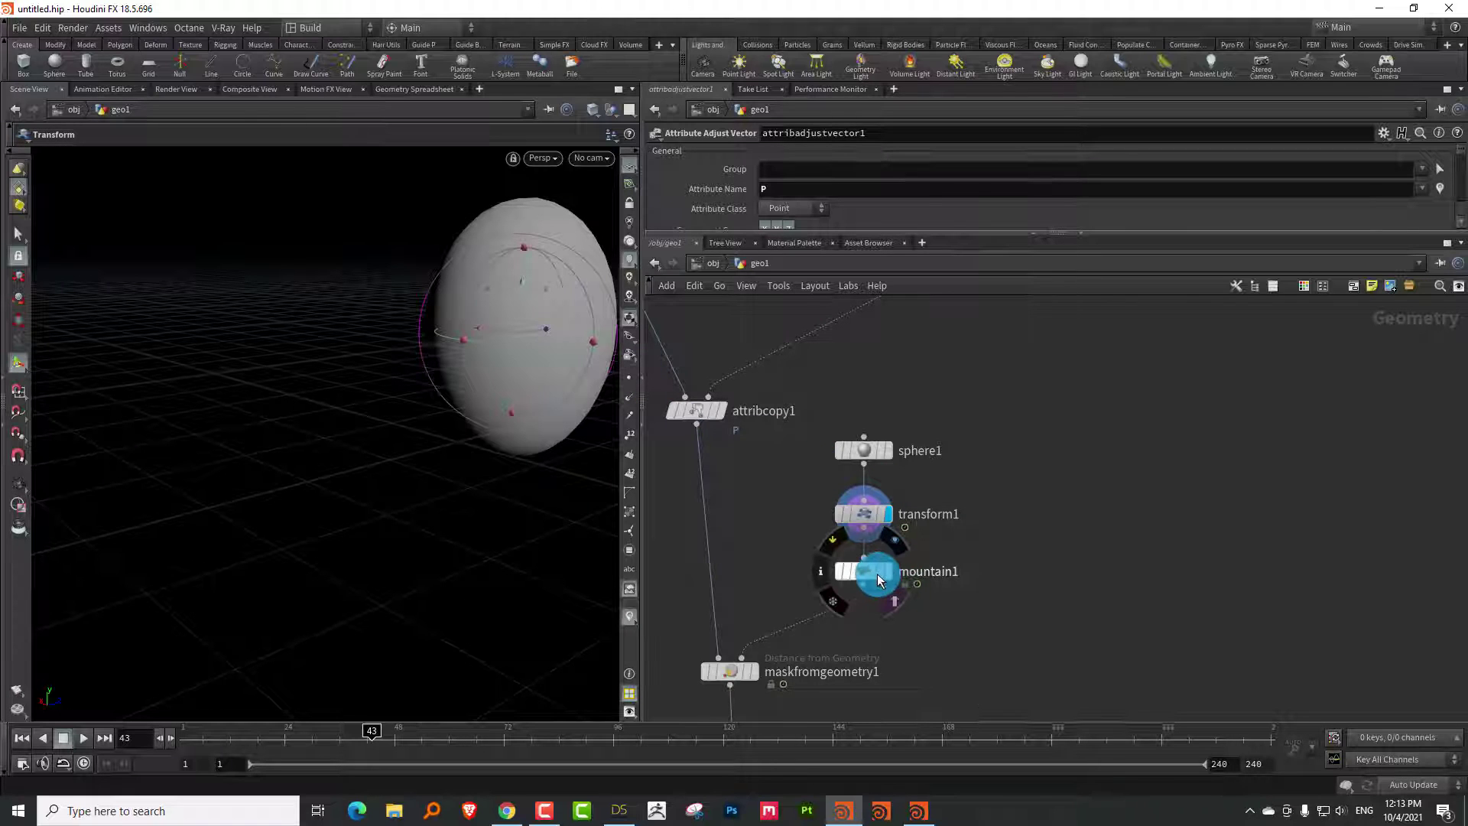
{"action": "left_click", "coordinate": [878, 578]}
Add a Group node under mountain1 with Base Group off and Keep by Normals on
{"action": "key", "text": "Tab"}
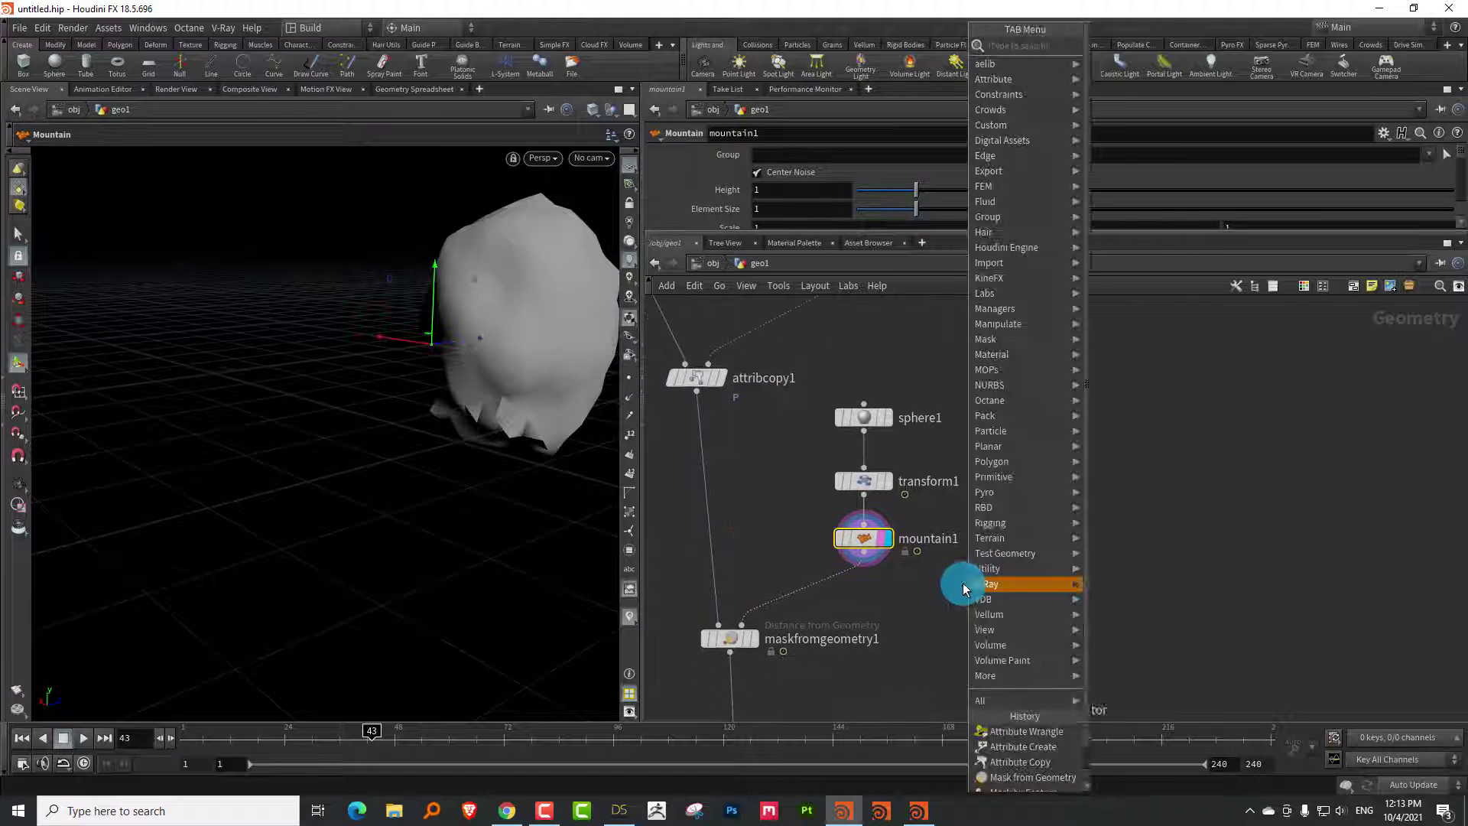
{"action": "type", "text": "group"}
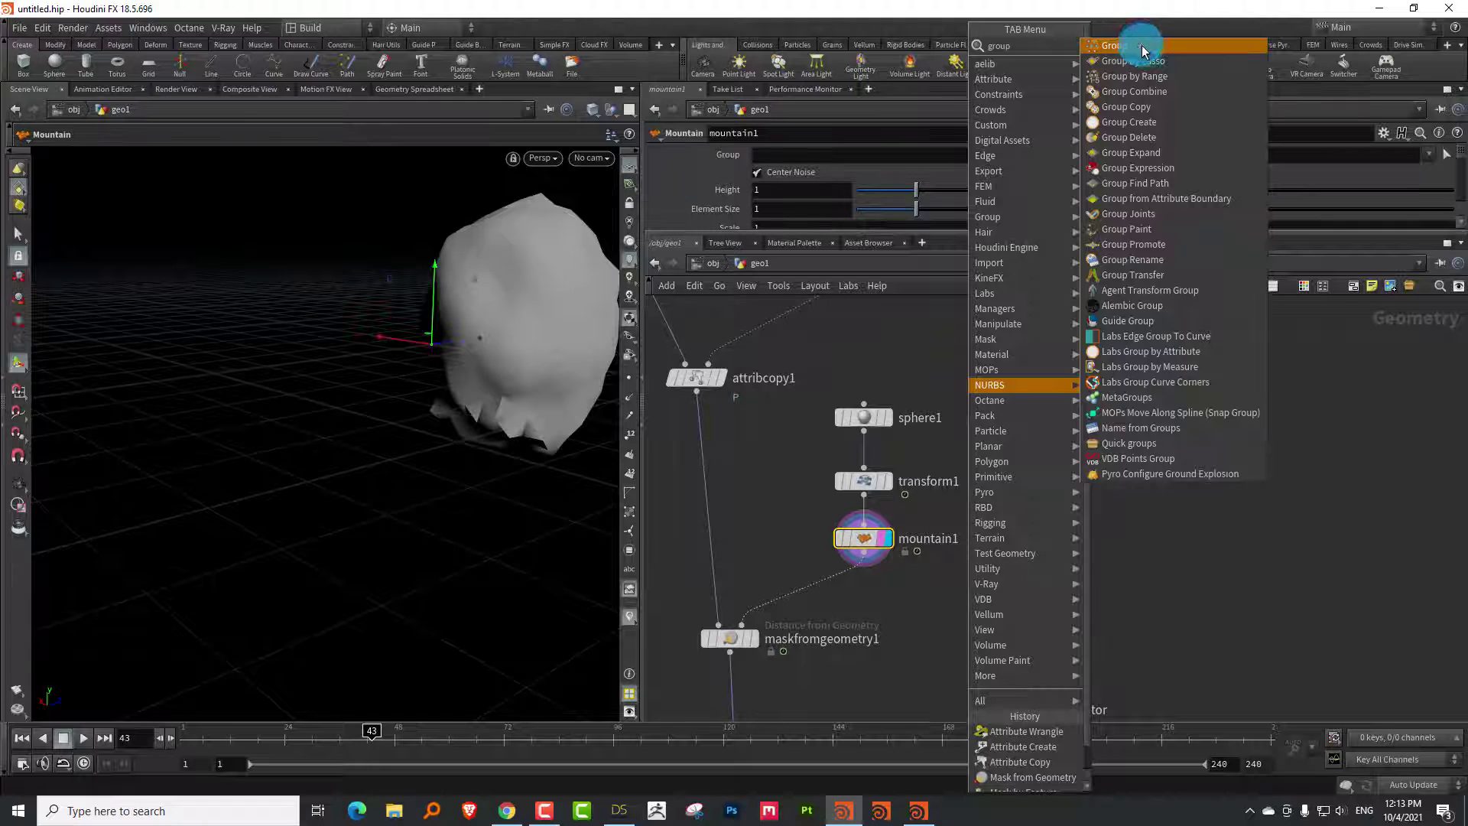
{"action": "left_click", "coordinate": [1136, 40]}
{"action": "left_click", "coordinate": [948, 620]}
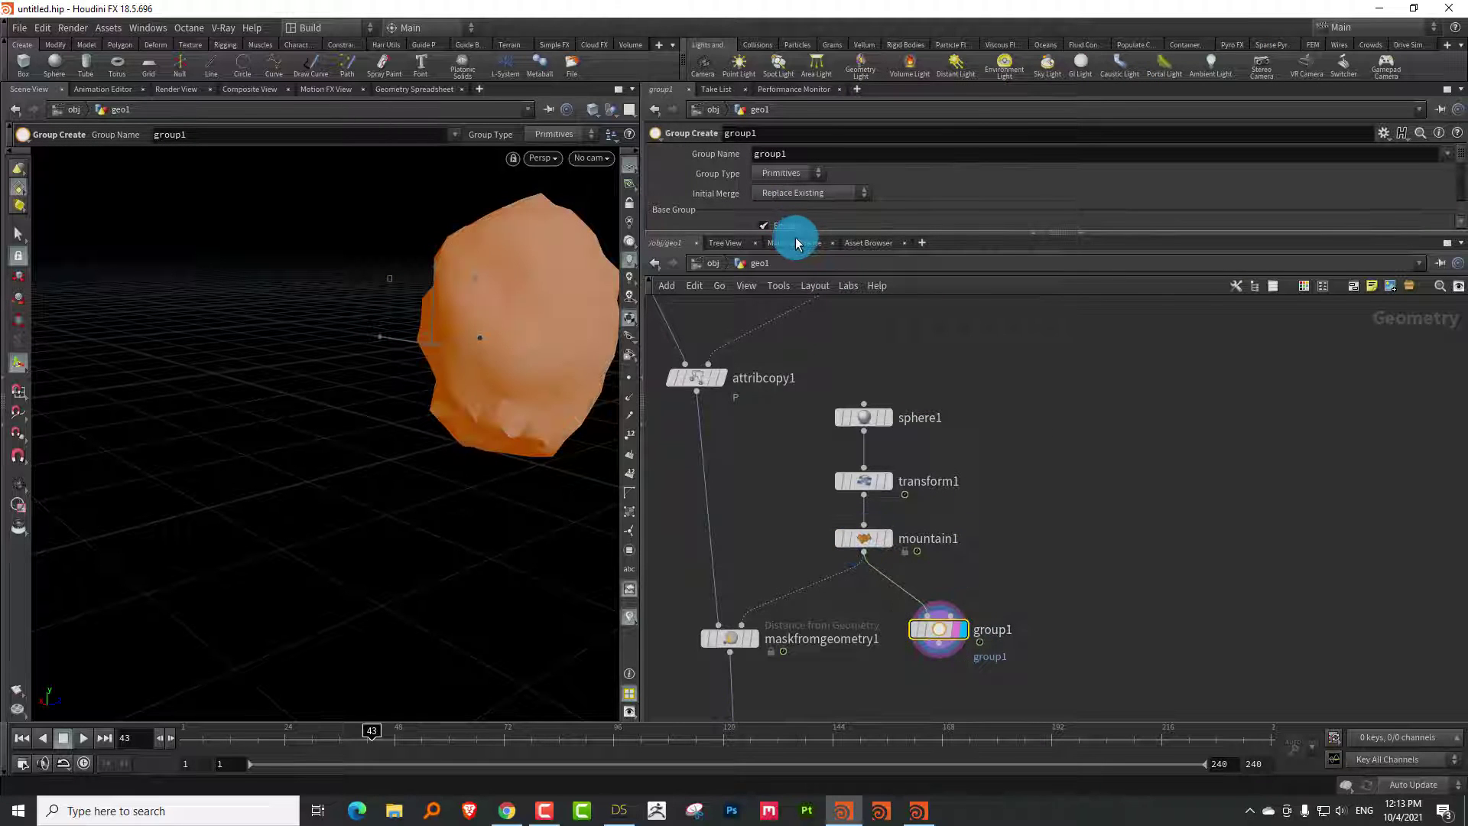
{"action": "left_click_drag", "start_coordinate": [795, 238], "coordinate": [799, 280]}
{"action": "left_click_drag", "start_coordinate": [492, 442], "coordinate": [481, 440]}
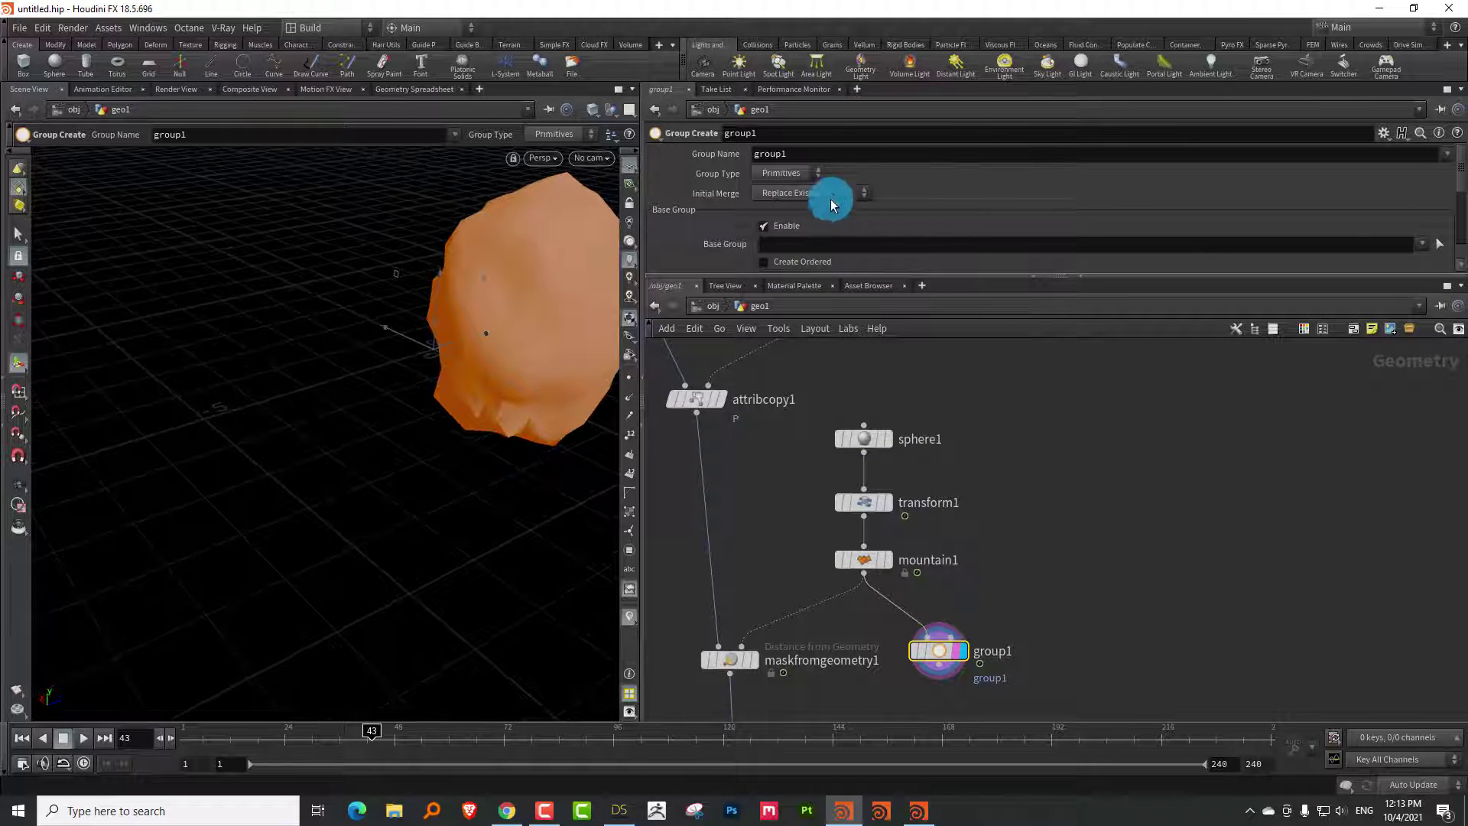
{"action": "left_click", "coordinate": [779, 225]}
{"action": "left_click_drag", "start_coordinate": [810, 277], "coordinate": [810, 459]}
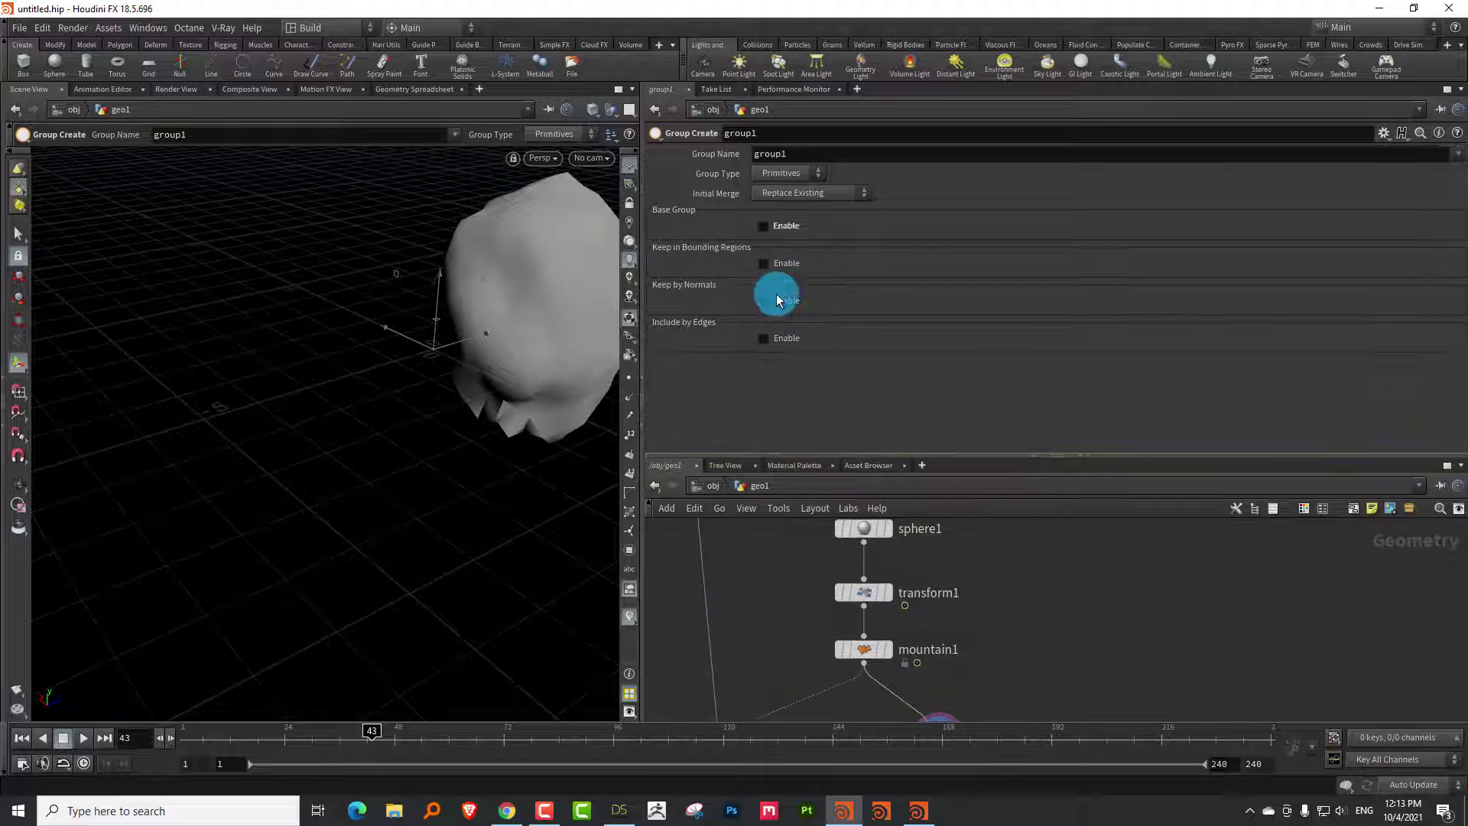
{"action": "left_click", "coordinate": [778, 299]}
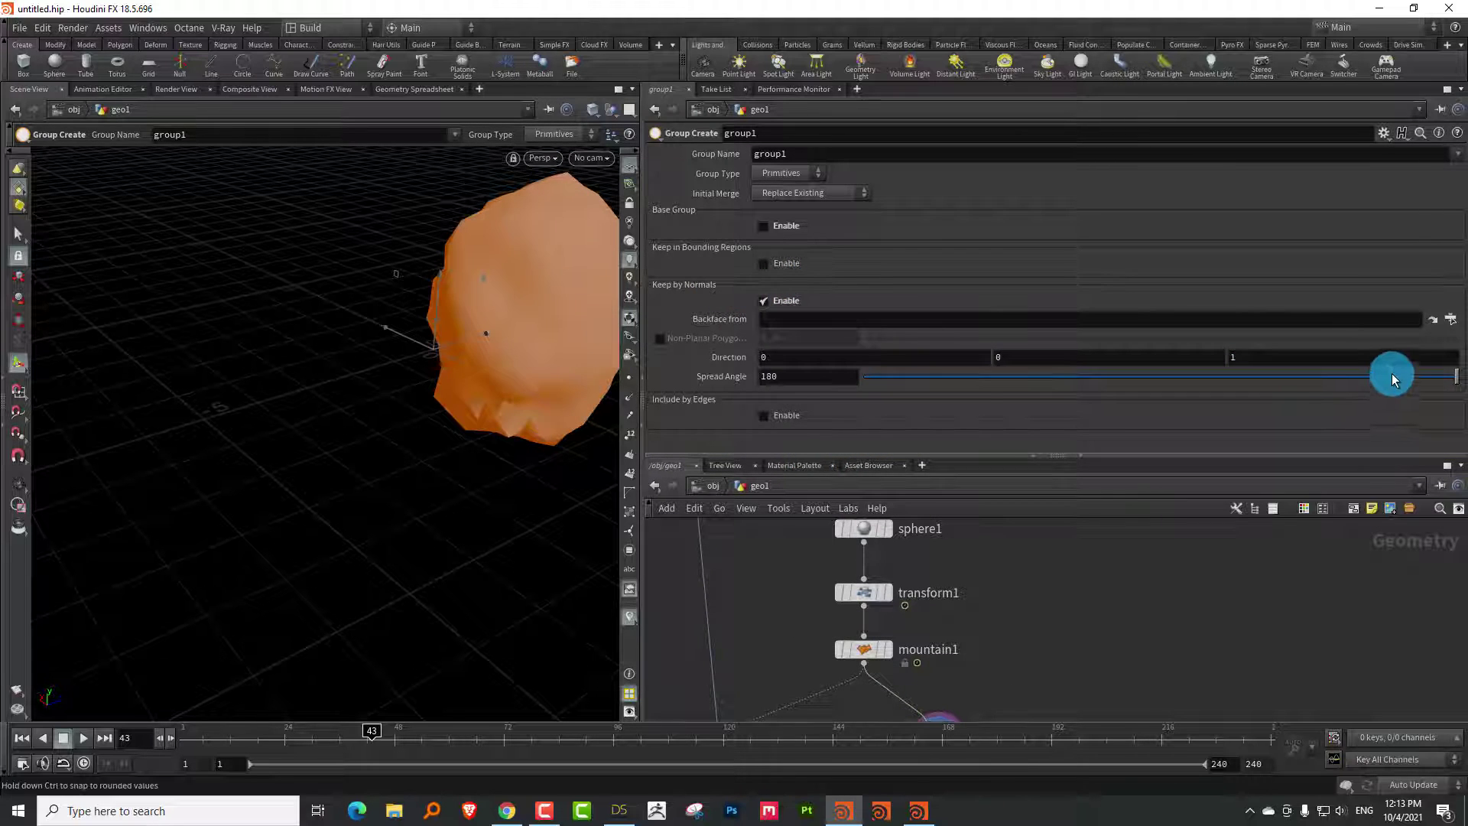
Narrow the spread angle to about 70.7° and orbit to check the grouped −Z faces
{"action": "left_click_drag", "start_coordinate": [1392, 377], "coordinate": [1233, 386]}
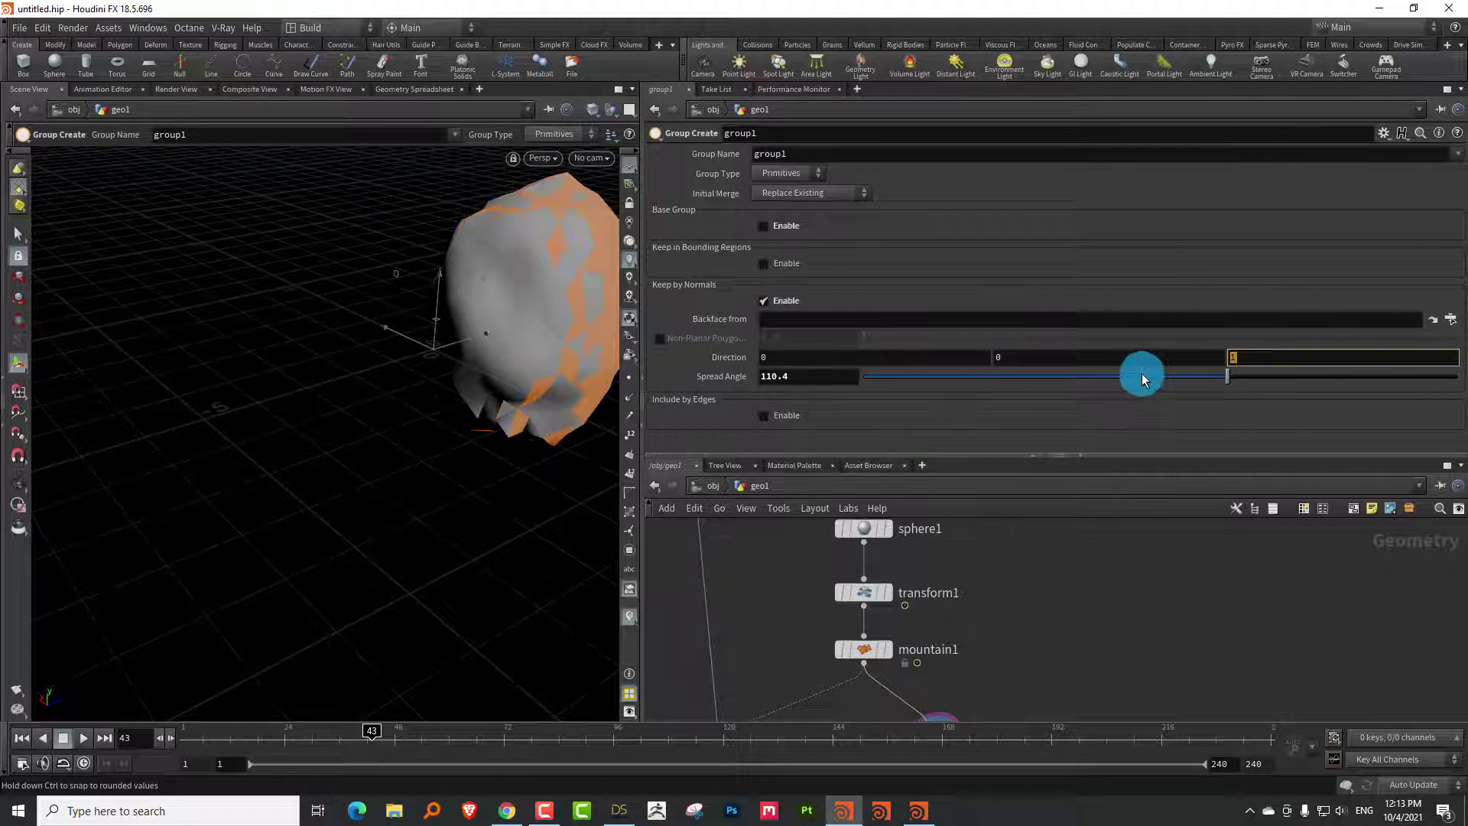
{"action": "left_click_drag", "start_coordinate": [249, 508], "coordinate": [329, 305]}
{"action": "key", "text": "Return"}
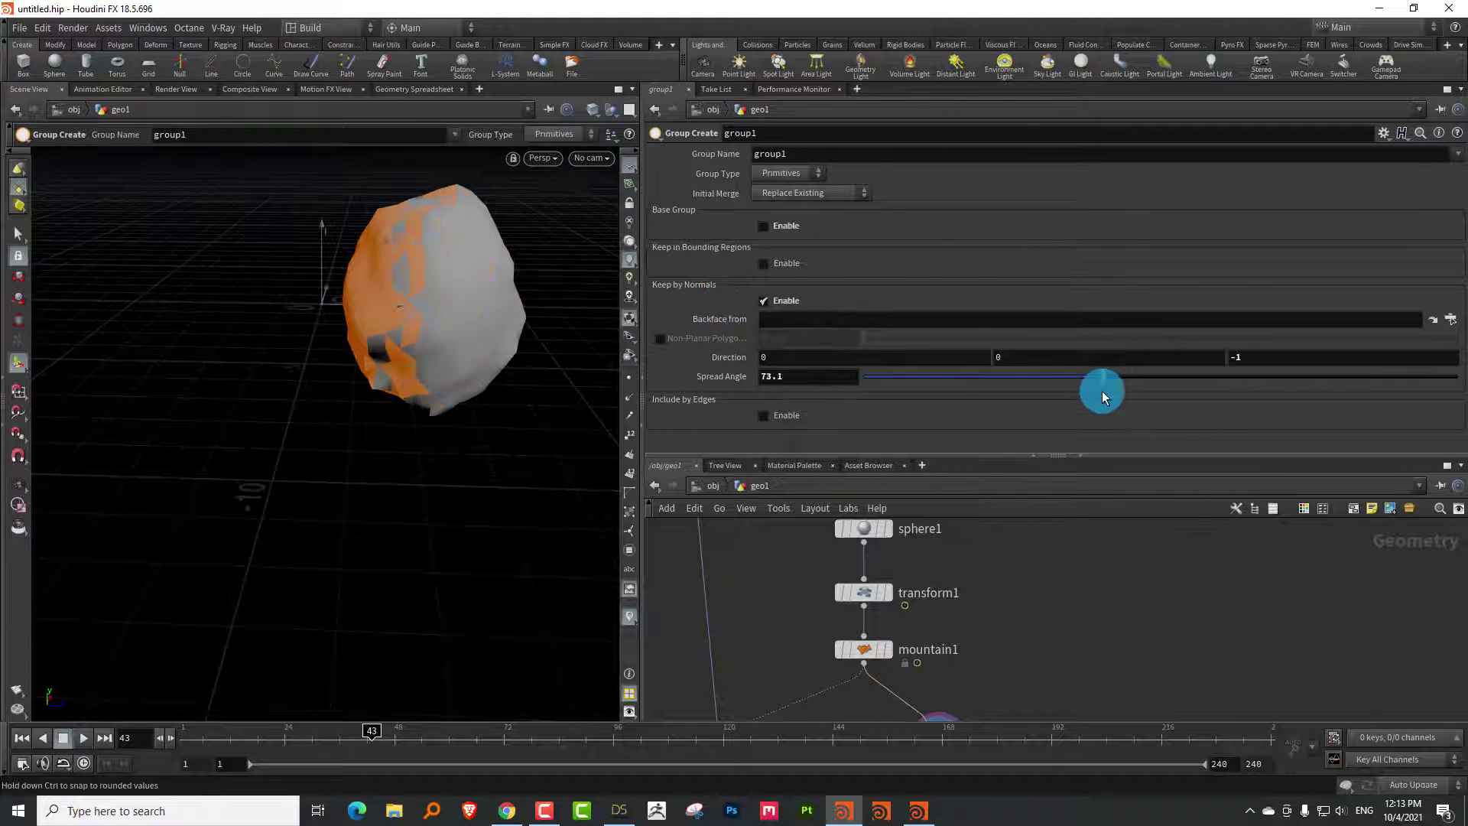
{"action": "left_click_drag", "start_coordinate": [423, 330], "coordinate": [612, 199]}
{"action": "middle_click_drag", "start_coordinate": [1012, 654], "coordinate": [995, 610]}
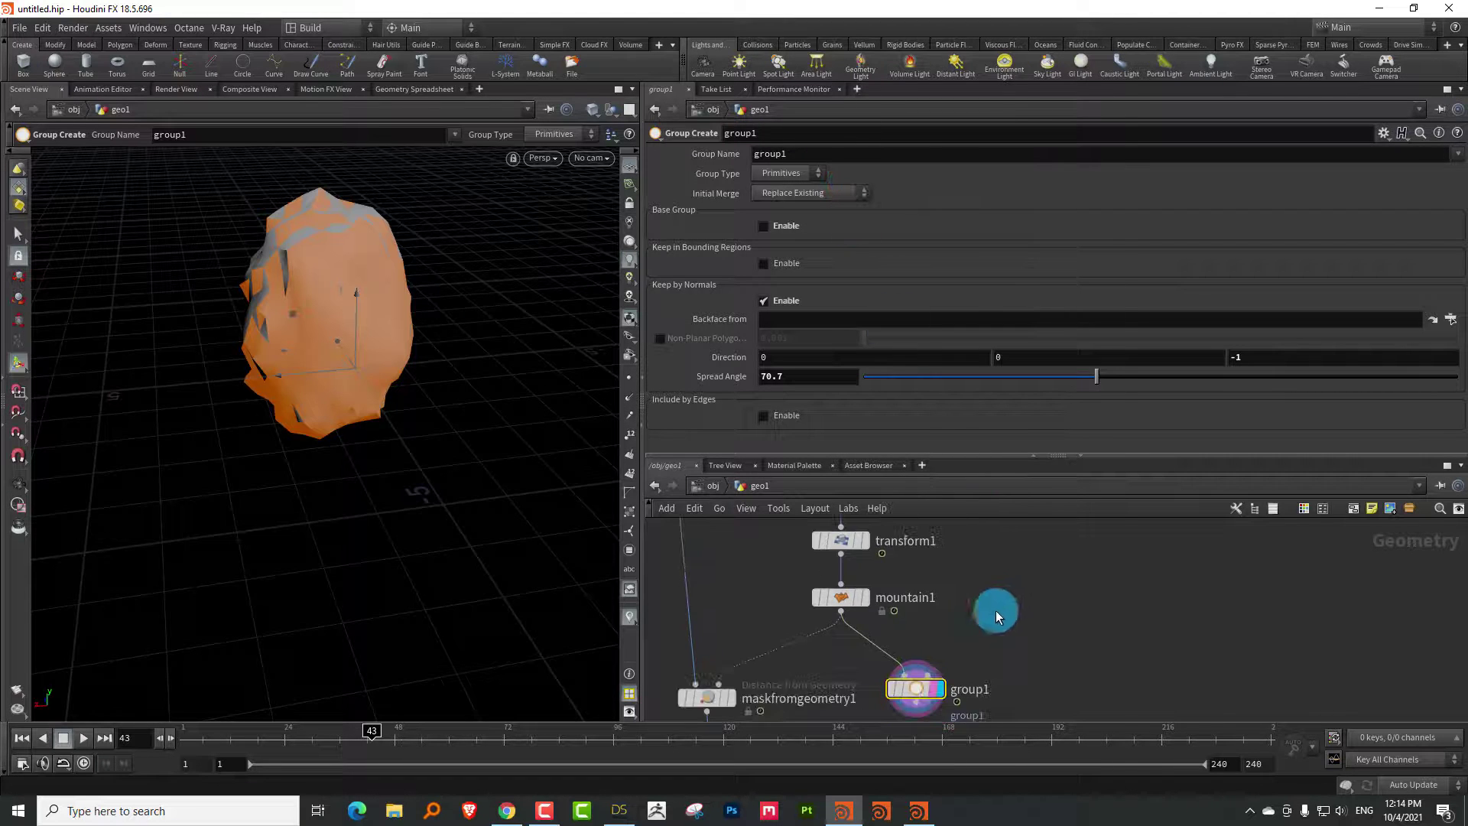
{"action": "key", "text": "Tab"}
Add a Blast node under group1 set to group1 with Delete Non Selected enabled
{"action": "type", "text": "blast"}
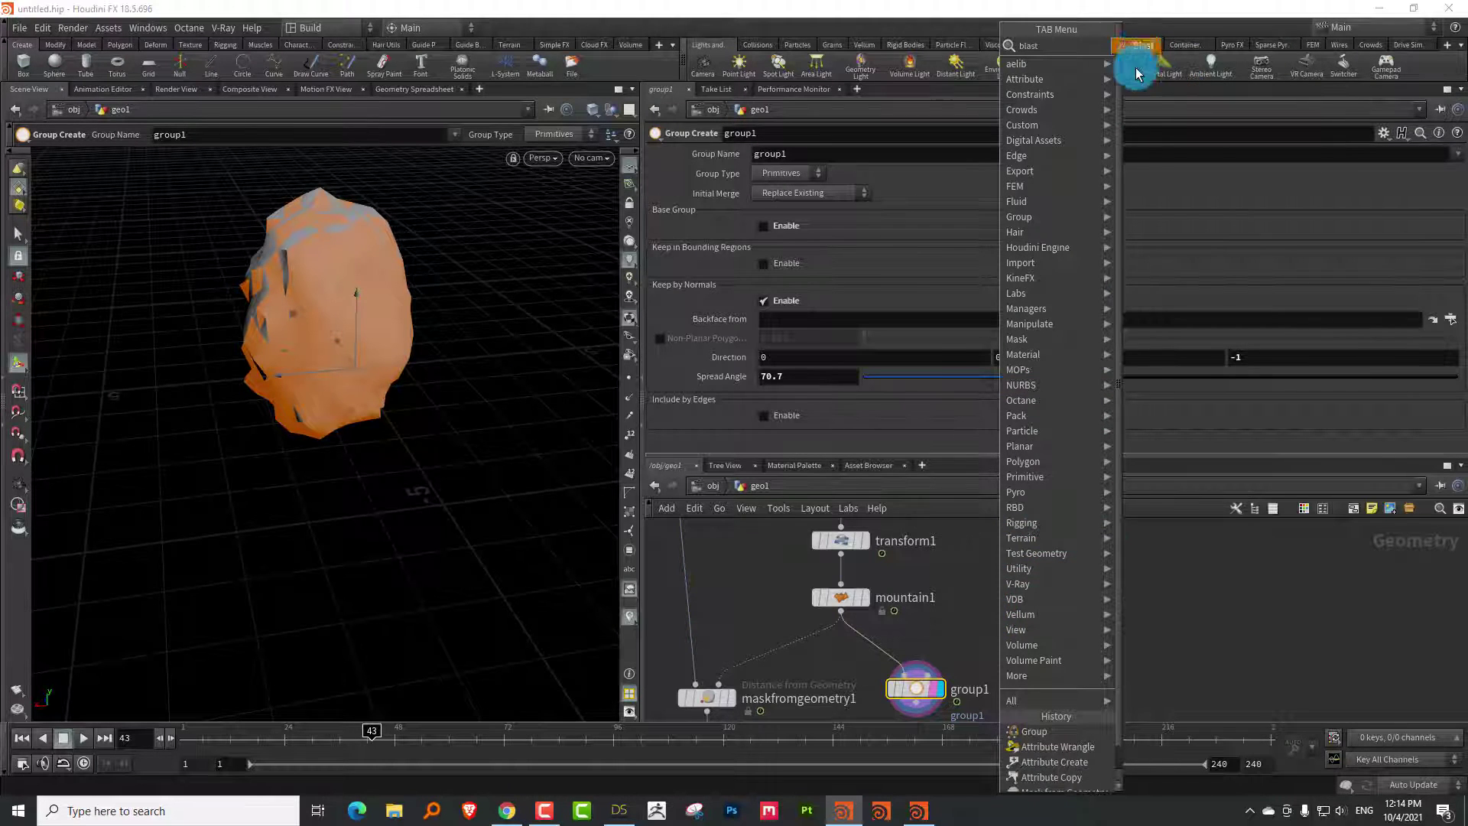
{"action": "key", "text": "Return"}
{"action": "left_click_drag", "start_coordinate": [966, 631], "coordinate": [995, 671]}
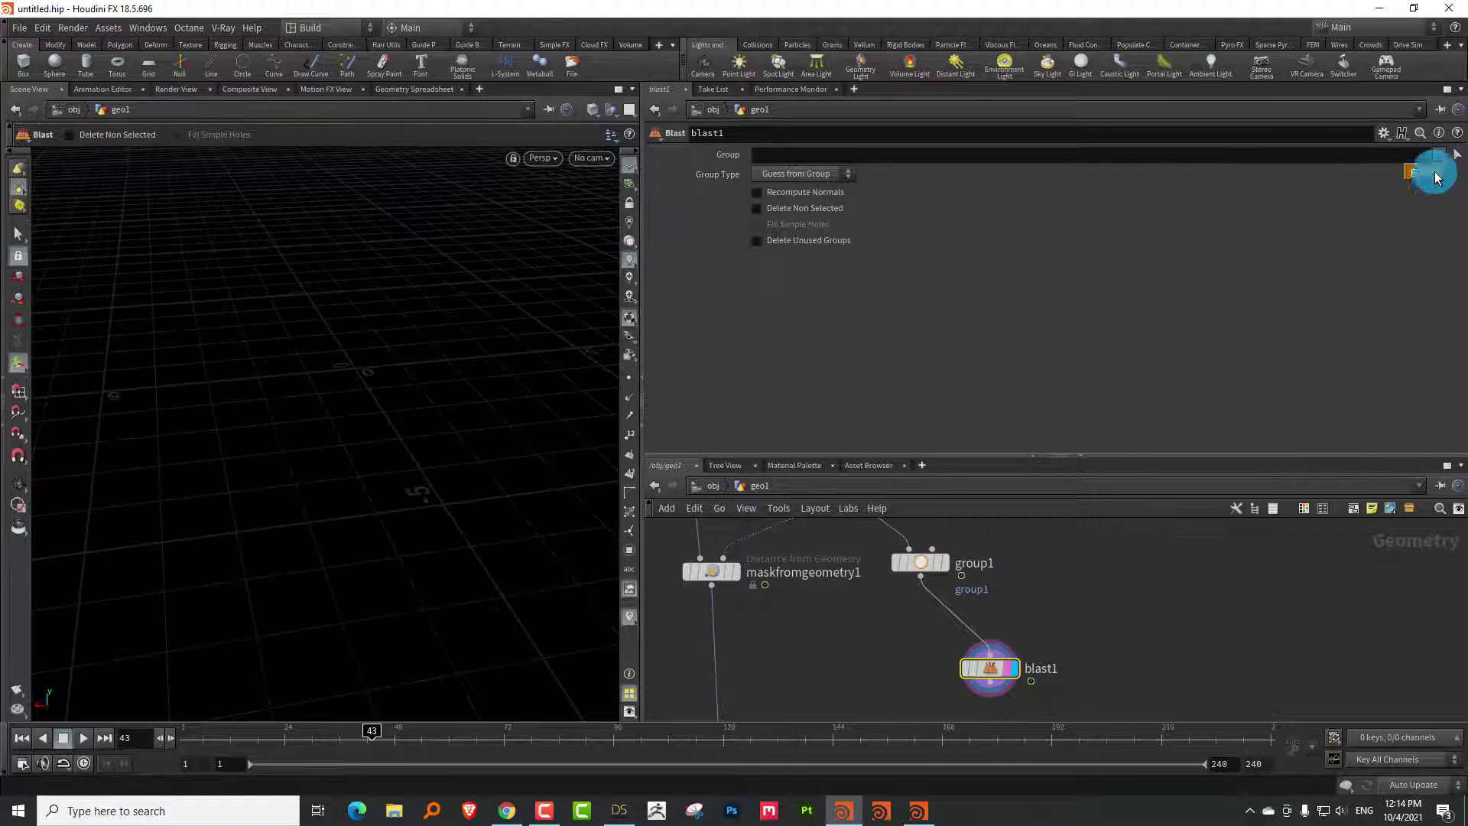
{"action": "left_click", "coordinate": [1424, 174]}
{"action": "left_click", "coordinate": [796, 227]}
{"action": "left_click", "coordinate": [817, 212]}
{"action": "left_click", "coordinate": [341, 657]}
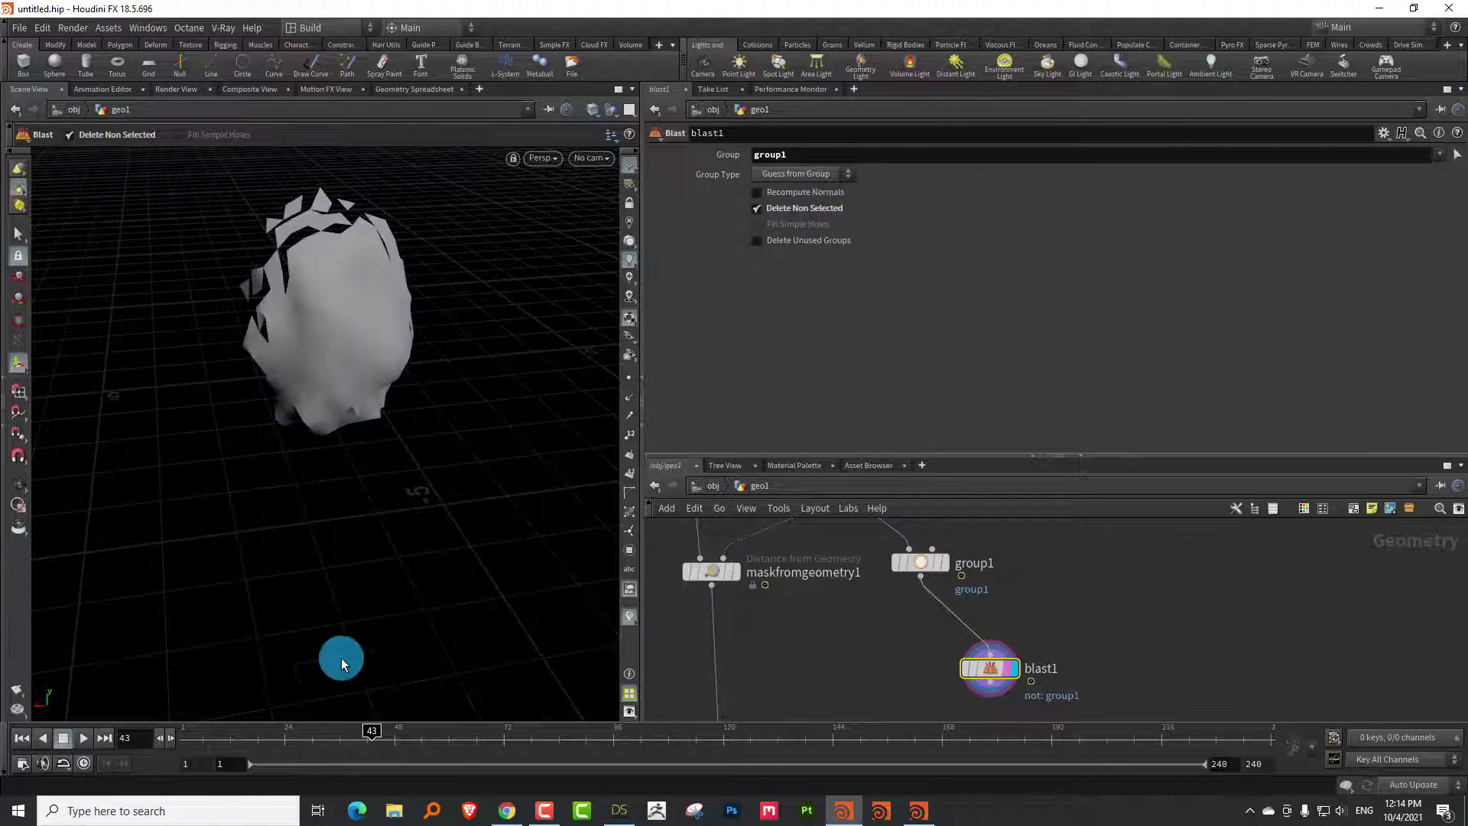
Scrub to frame 62 to check the blasted faces and enlarge the network pane
{"action": "left_click_drag", "start_coordinate": [255, 737], "coordinate": [654, 688]}
{"action": "left_click", "coordinate": [483, 518]}
{"action": "left_click_drag", "start_coordinate": [484, 517], "coordinate": [311, 426]}
{"action": "left_click_drag", "start_coordinate": [382, 726], "coordinate": [458, 730]}
{"action": "left_click", "coordinate": [966, 484]}
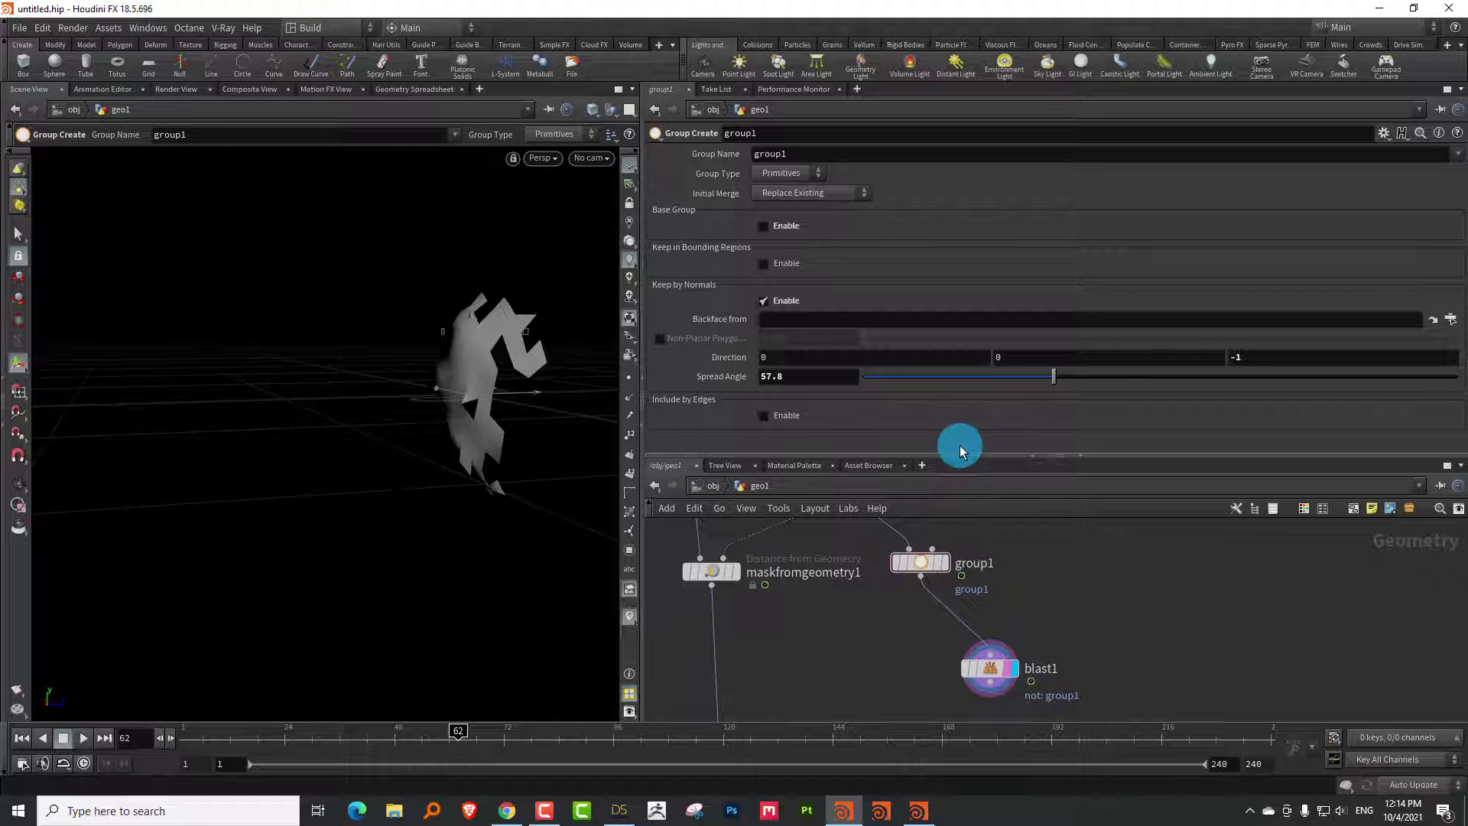
{"action": "left_click_drag", "start_coordinate": [962, 453], "coordinate": [962, 325]}
{"action": "scroll", "coordinate": [1051, 470], "scroll_direction": "down", "scroll_amount": 3}
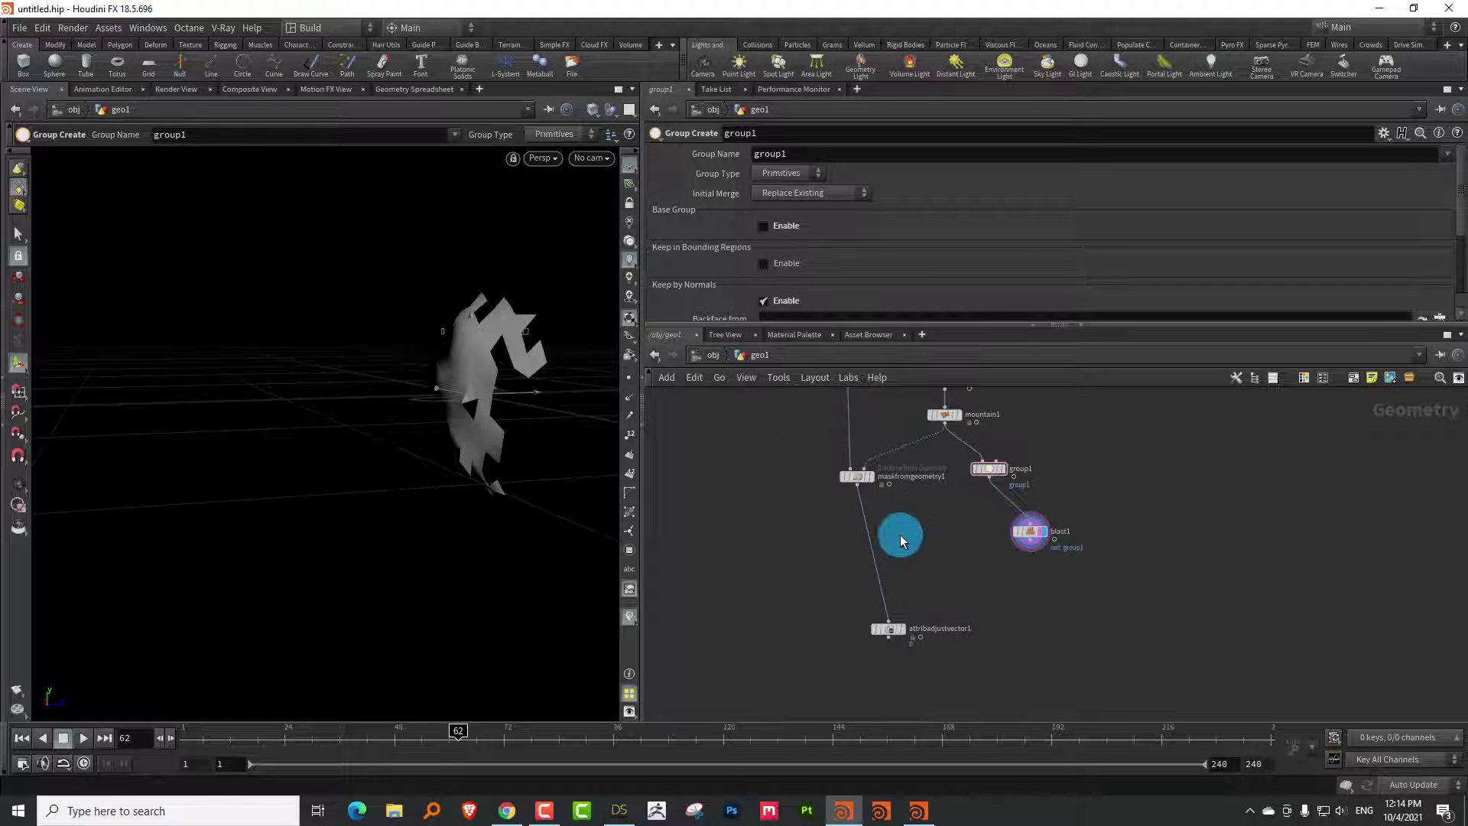
{"action": "scroll", "coordinate": [901, 540], "scroll_direction": "up", "scroll_amount": 3}
Insert a Mask from Geometry node above attribadjustvector1 with Output Mask named maskB
{"action": "key", "text": "Tab"}
{"action": "type", "text": "mas"}
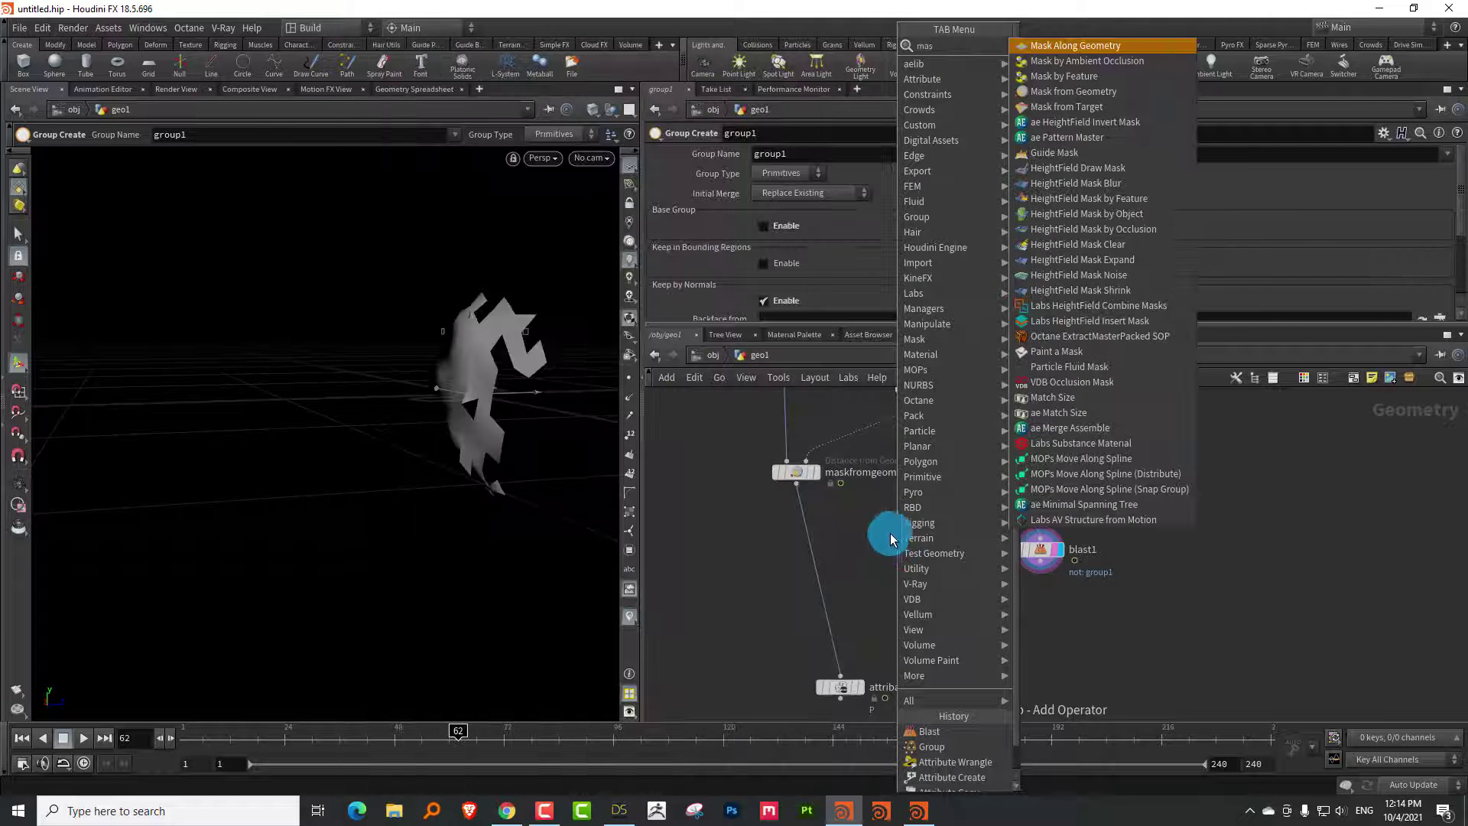
{"action": "left_click", "coordinate": [1117, 92]}
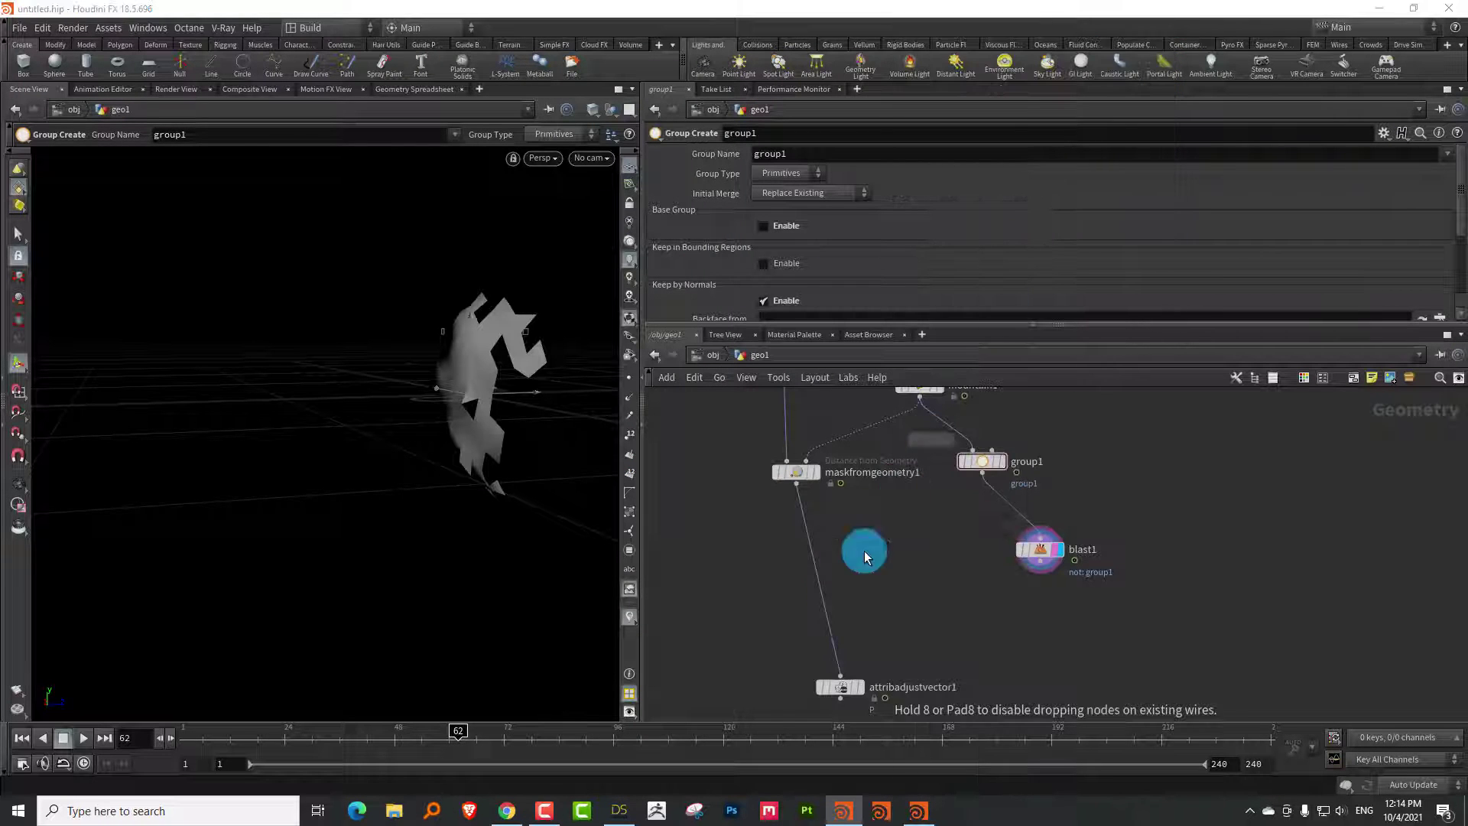
{"action": "left_click", "coordinate": [826, 603]}
{"action": "left_click", "coordinate": [804, 275]}
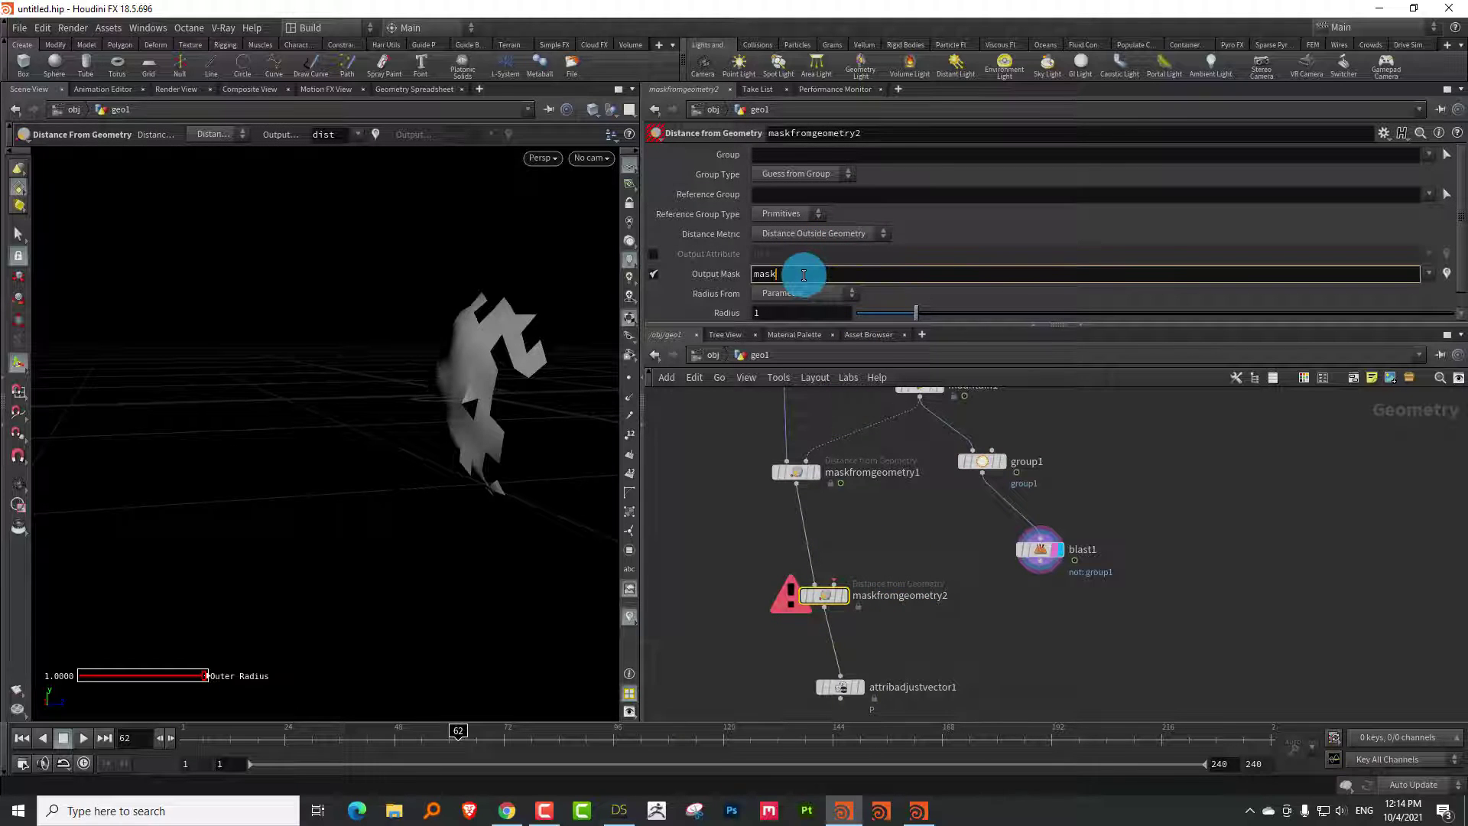
{"action": "type", "text": "B"}
{"action": "key", "text": "Return"}
Wire blast1 into maskfromgeometry2's second input and set its Radius to 0.55
{"action": "left_click", "coordinate": [1039, 578]}
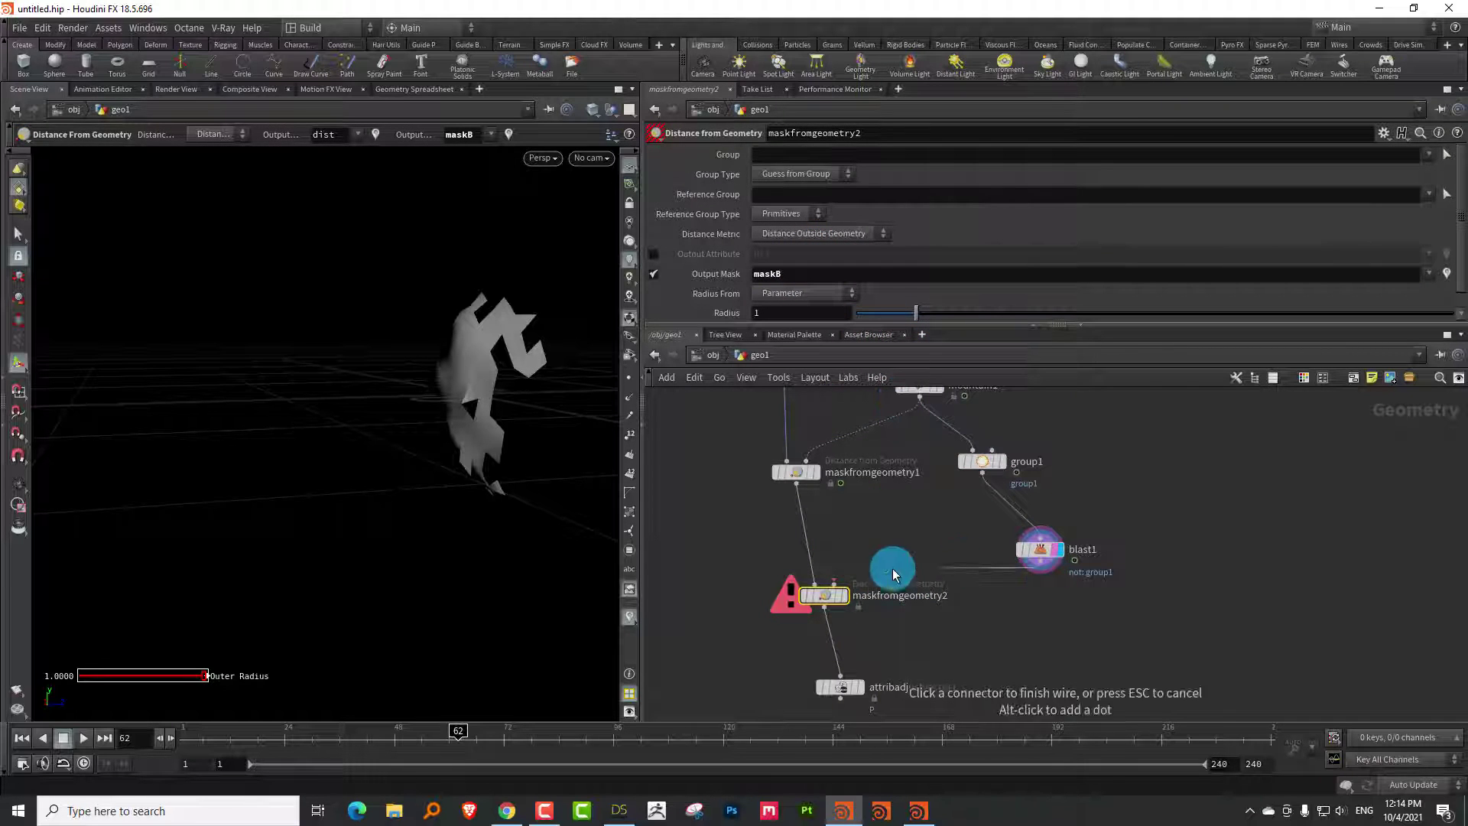
{"action": "left_click", "coordinate": [822, 599]}
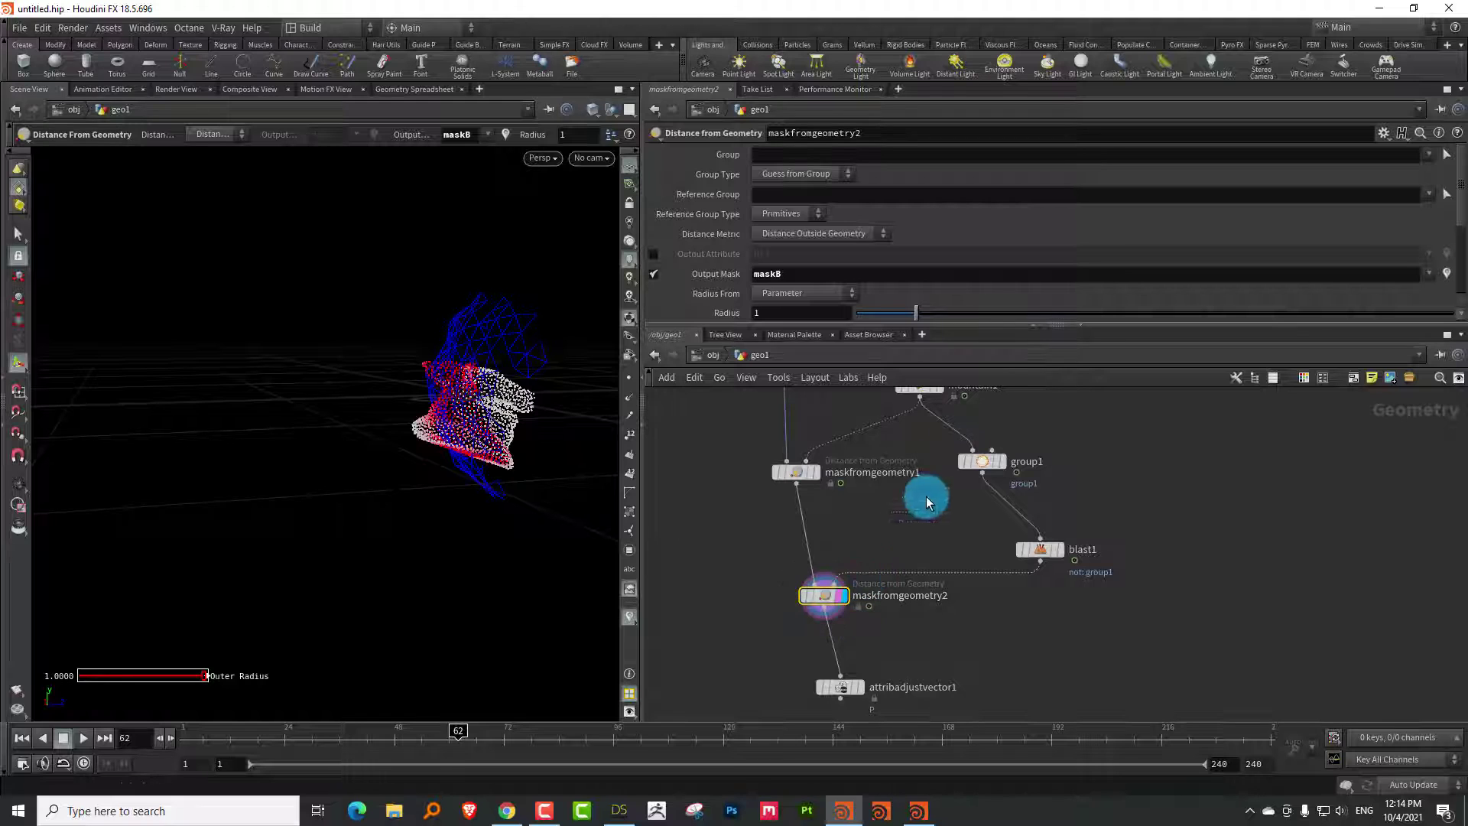
{"action": "left_click", "coordinate": [786, 596]}
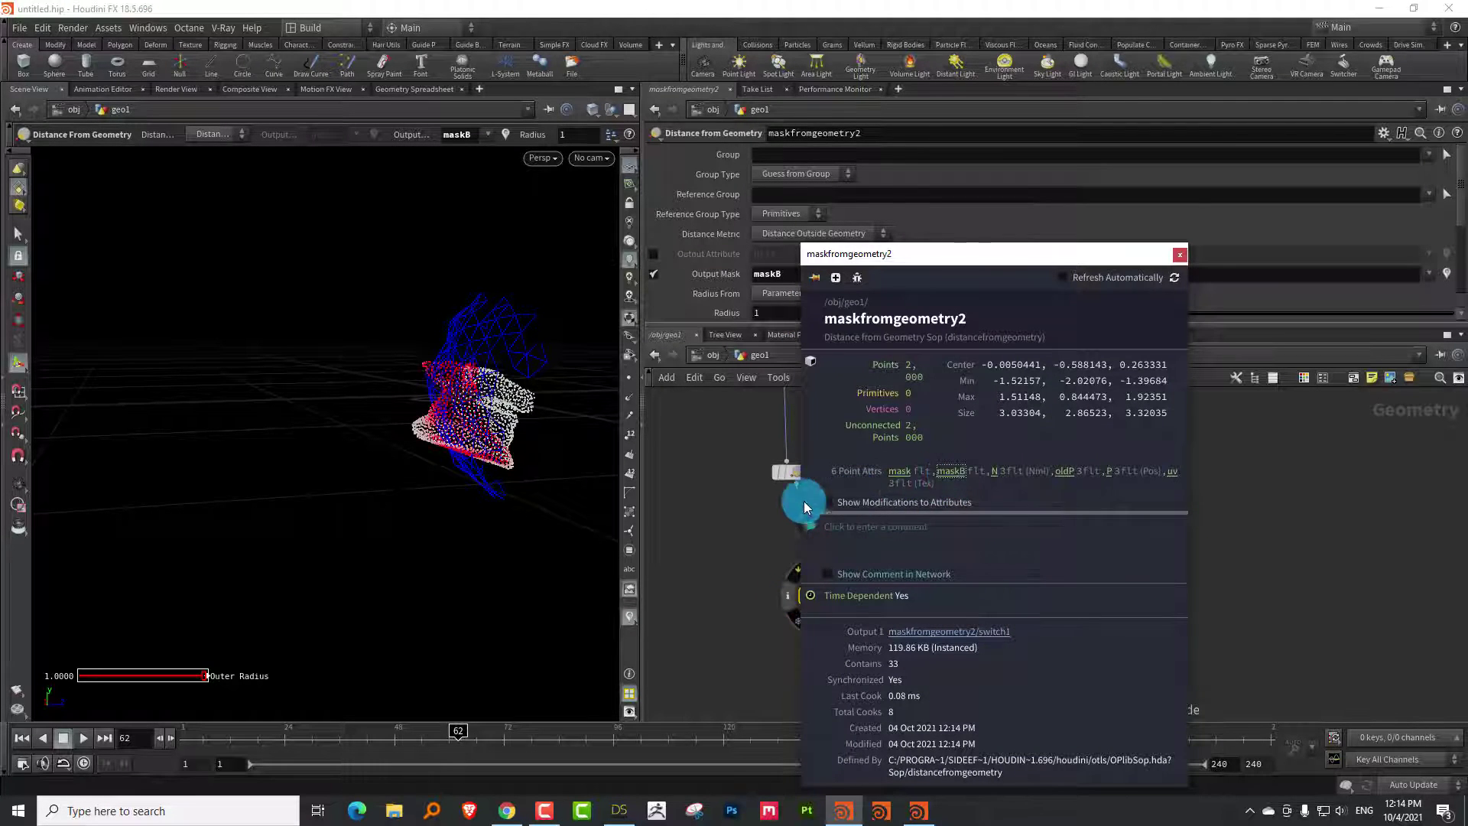
{"action": "left_click_drag", "start_coordinate": [264, 750], "coordinate": [664, 707]}
{"action": "left_click_drag", "start_coordinate": [530, 571], "coordinate": [398, 359]}
{"action": "left_click_drag", "start_coordinate": [883, 320], "coordinate": [898, 323]}
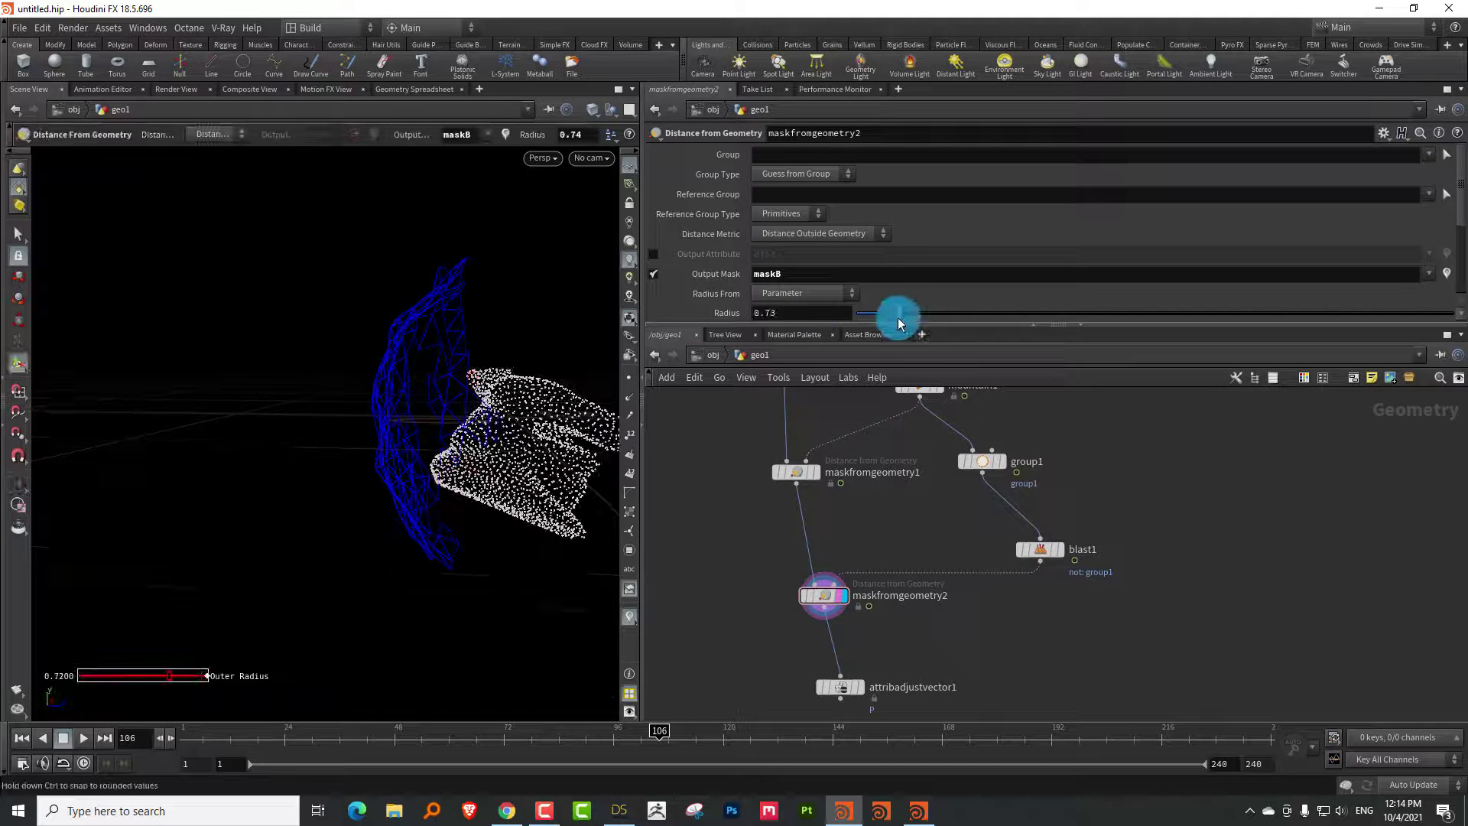
{"action": "left_click_drag", "start_coordinate": [218, 732], "coordinate": [457, 730]}
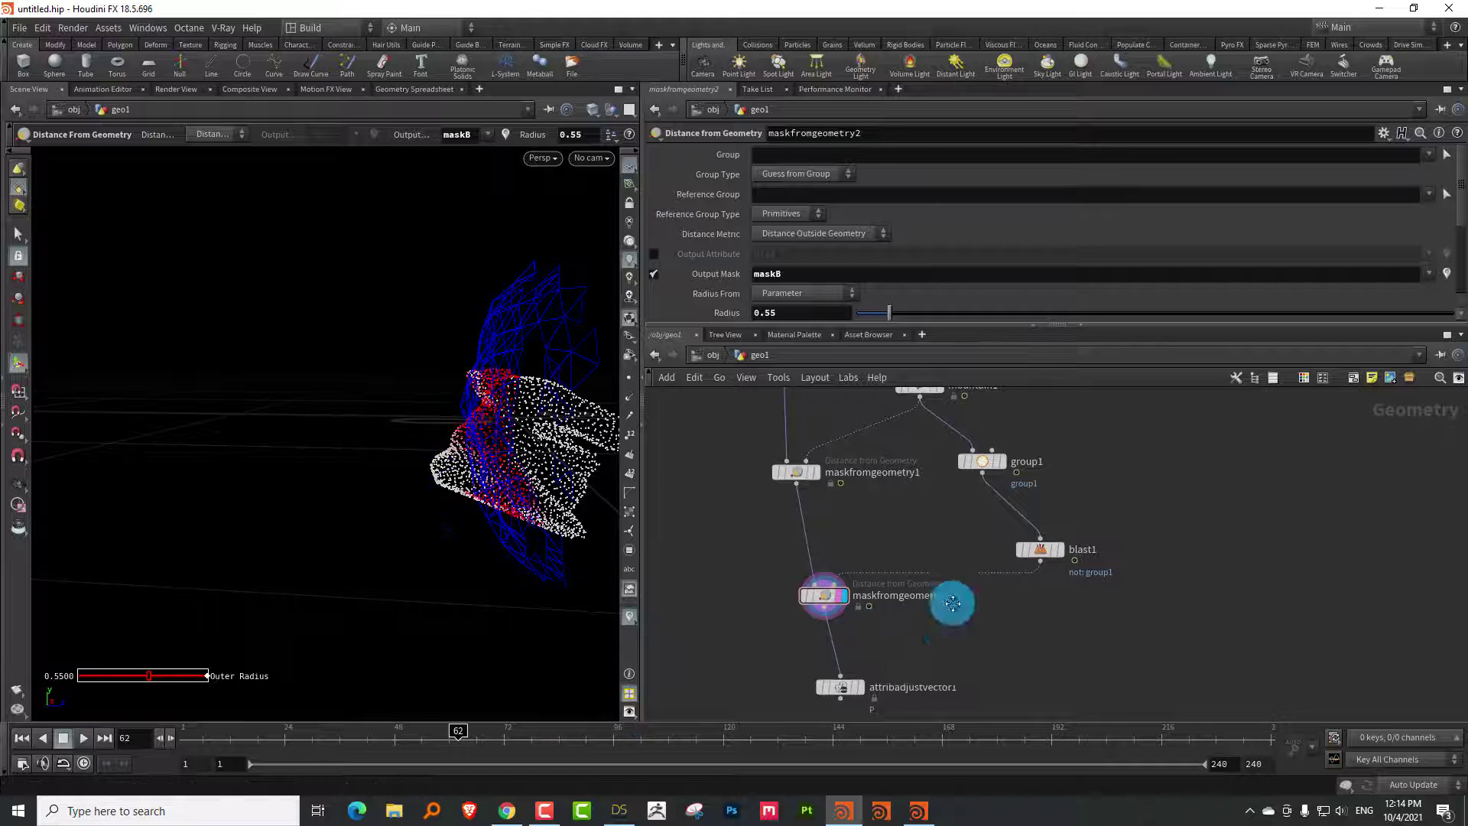
{"action": "middle_click_drag", "start_coordinate": [950, 599], "coordinate": [943, 467]}
{"action": "left_click_drag", "start_coordinate": [839, 563], "coordinate": [830, 614]}
{"action": "scroll", "coordinate": [832, 588], "scroll_direction": "up", "scroll_amount": 3}
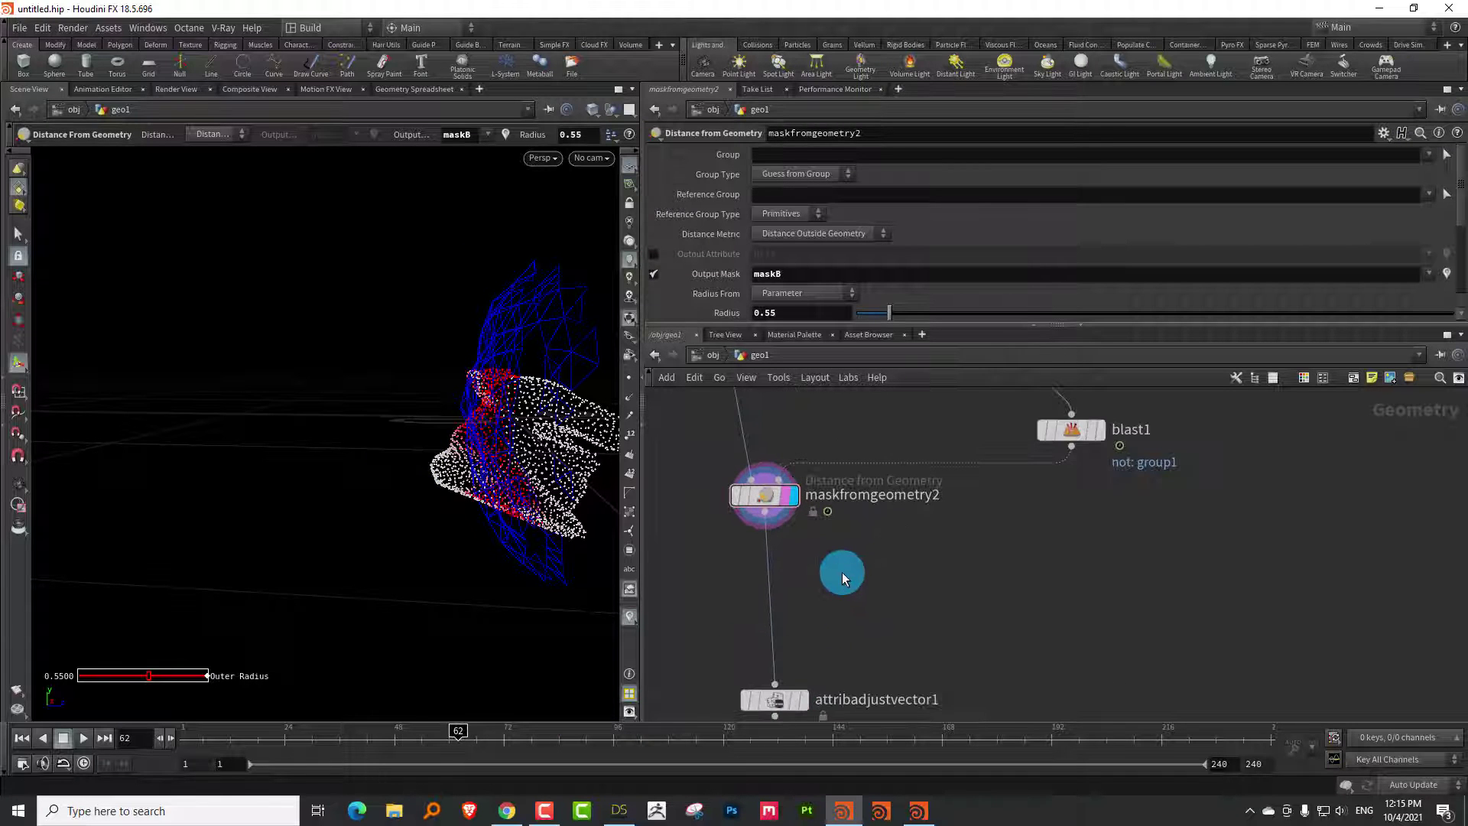
Rename attribadjustvector1 to blend_positions
{"action": "key", "text": "Tab"}
{"action": "key", "text": "Escape"}
{"action": "double_click", "coordinate": [862, 698]}
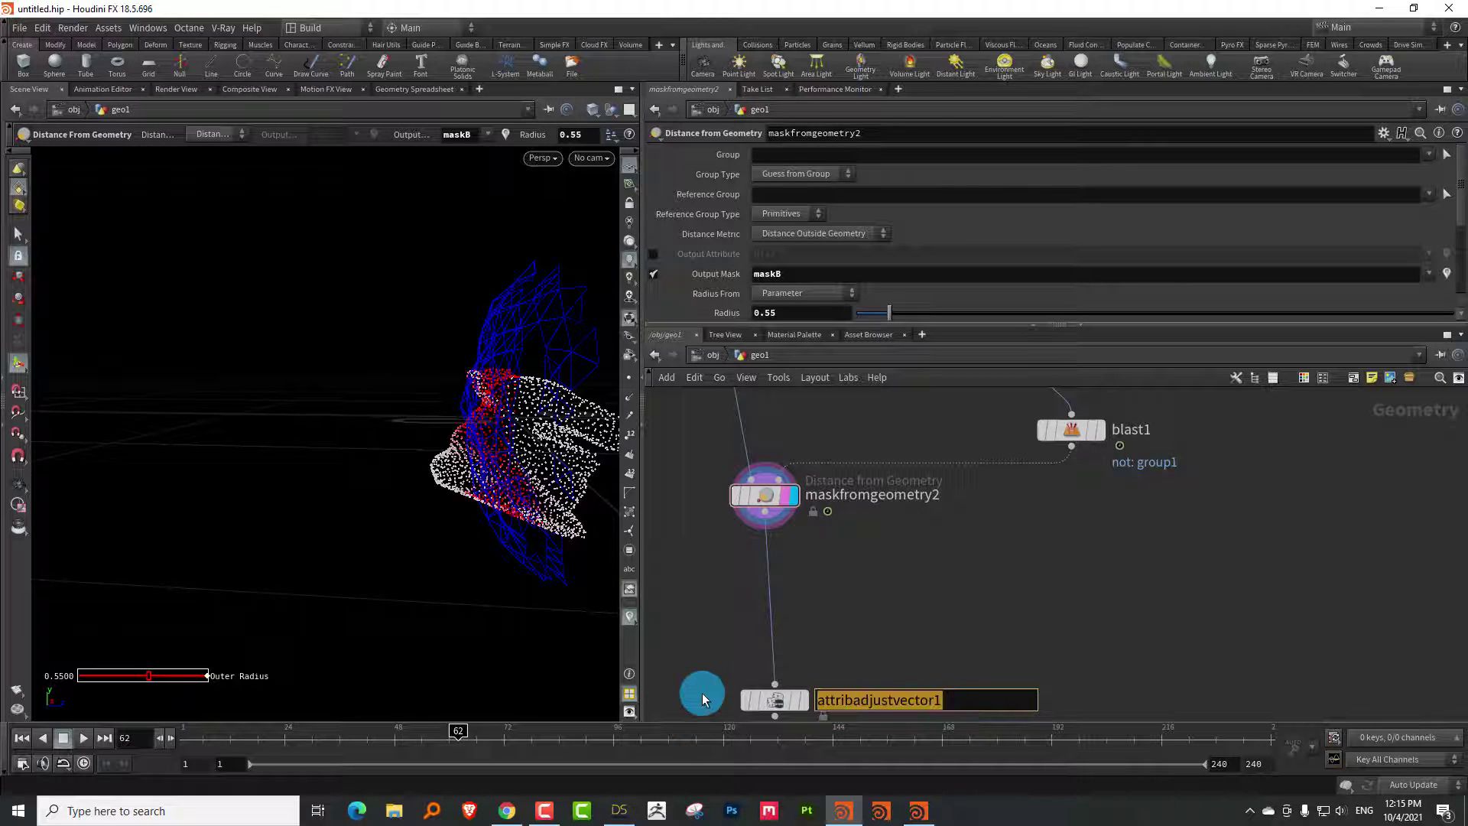
{"action": "type", "text": "blend_posi"}
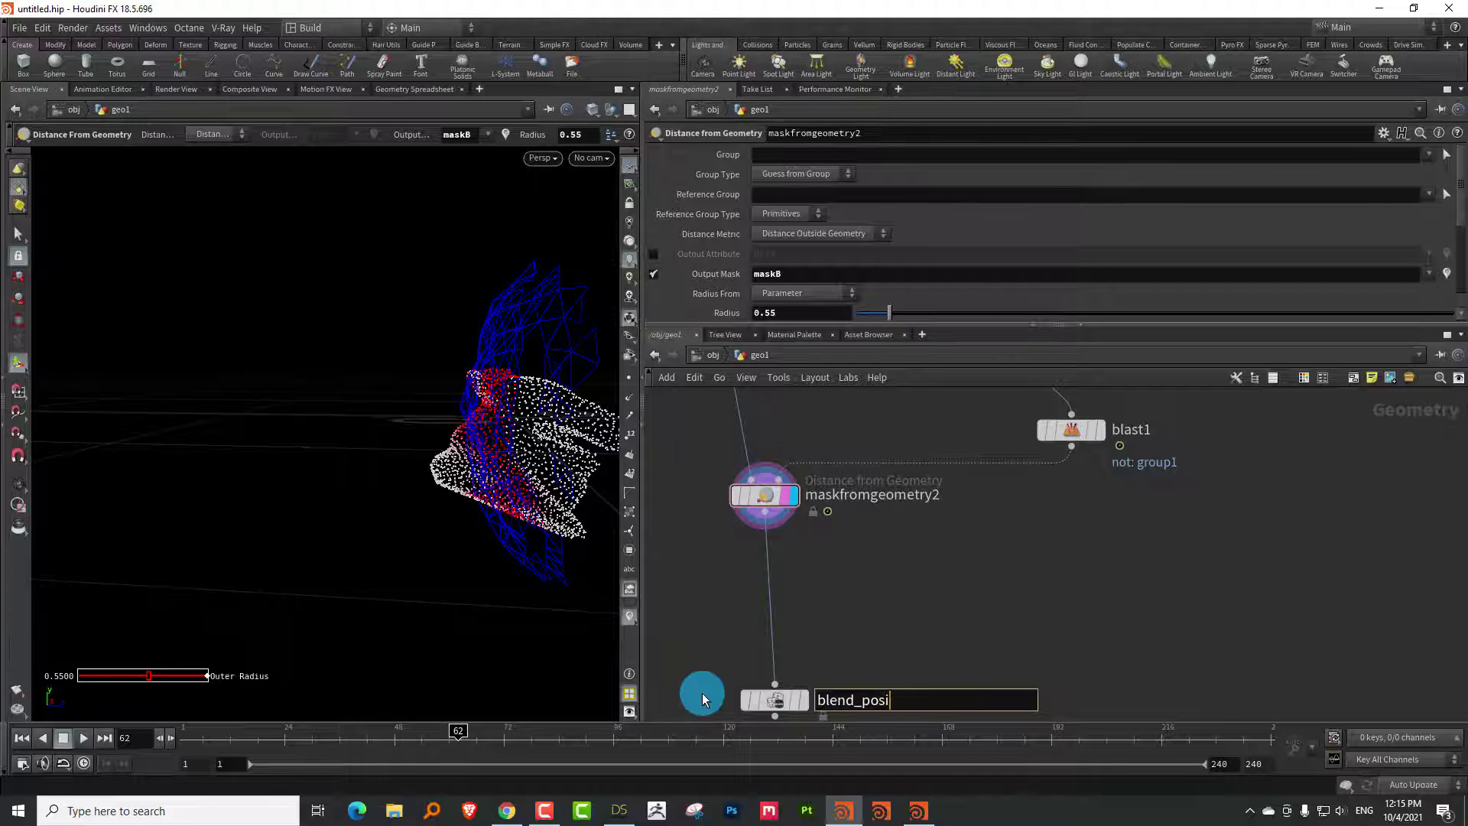
{"action": "type", "text": "tions"}
{"action": "key", "text": "Return"}
Insert an Attribute Adjust Vector node above blend_positions and name it noise_wave
{"action": "key", "text": "Tab"}
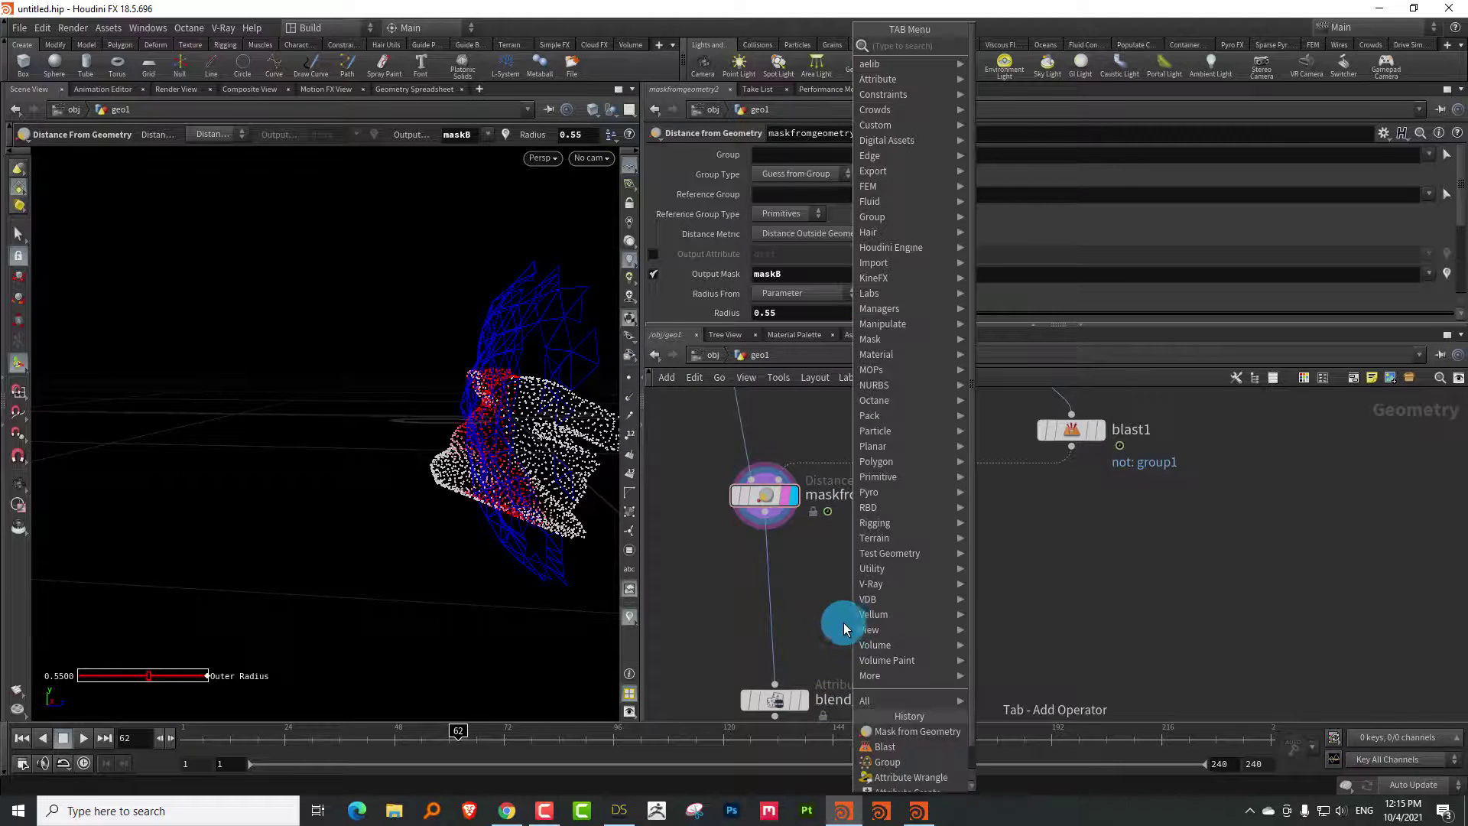
{"action": "type", "text": "vect"}
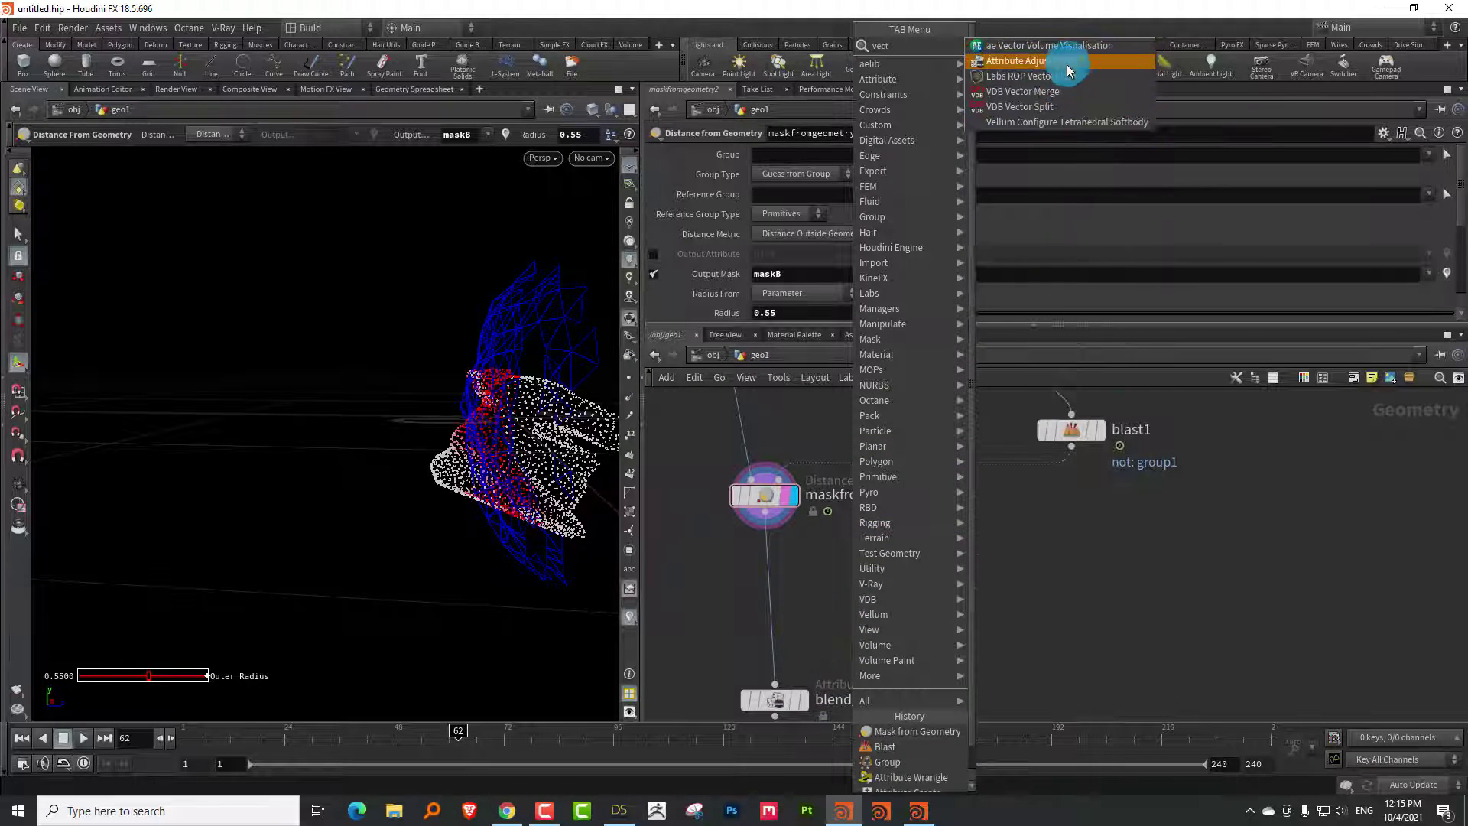
{"action": "left_click", "coordinate": [1065, 61]}
{"action": "left_click", "coordinate": [766, 618]}
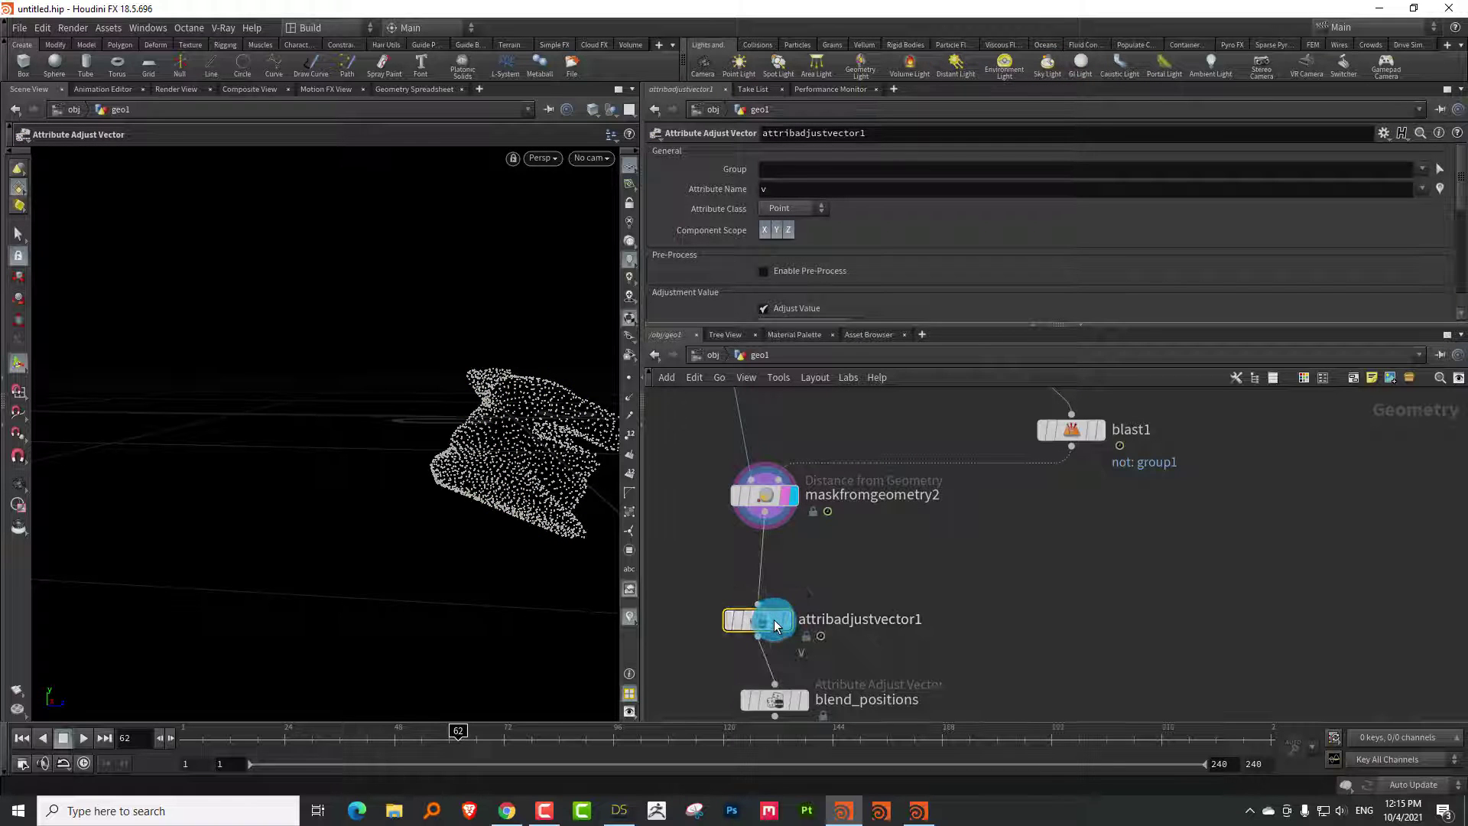
{"action": "double_click", "coordinate": [902, 618]}
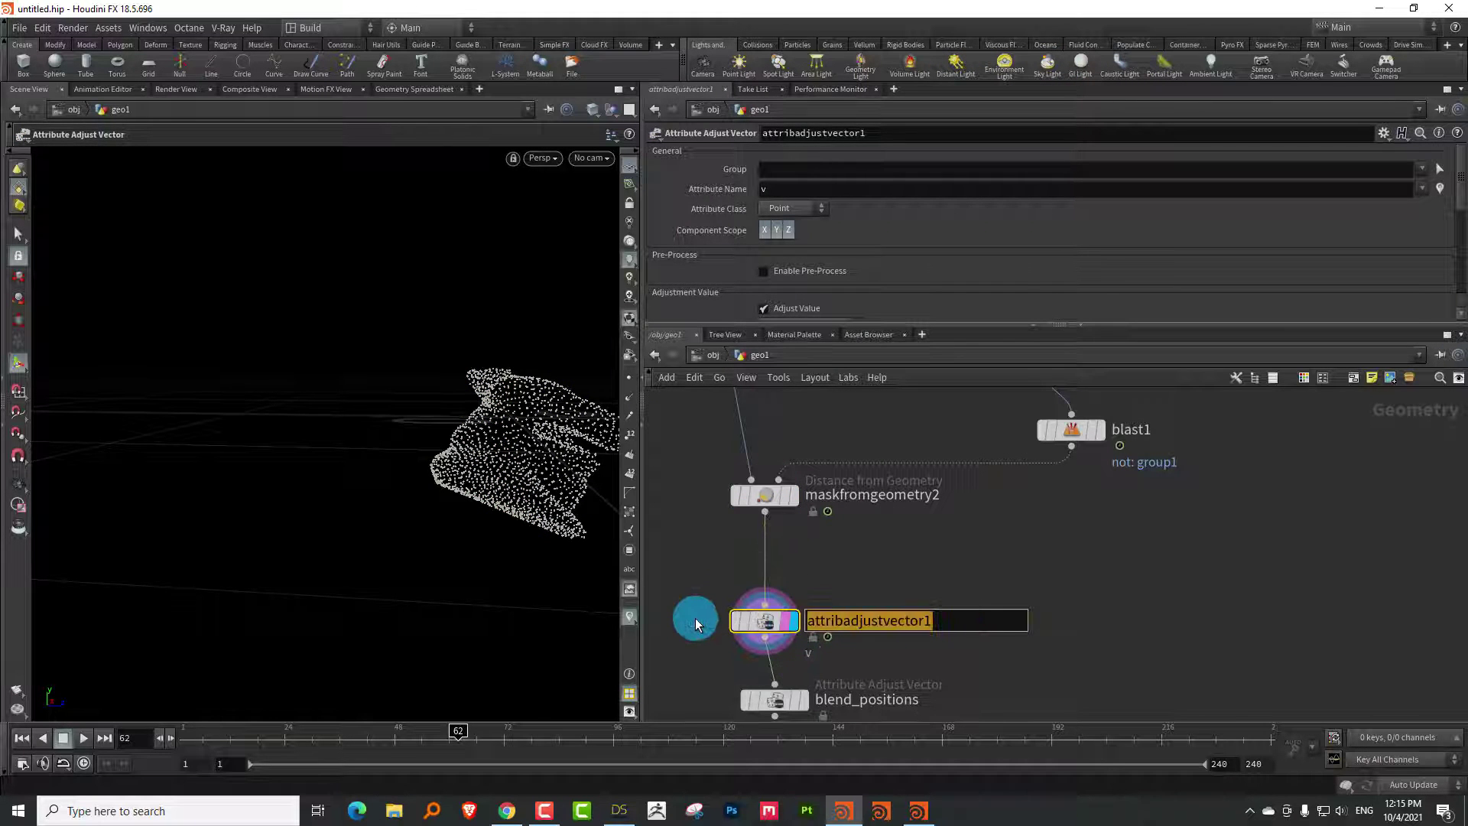
{"action": "type", "text": "add"}
{"action": "key", "text": "BackSpace"}
{"action": "key", "text": "BackSpace"}
{"action": "key", "text": "BackSpace"}
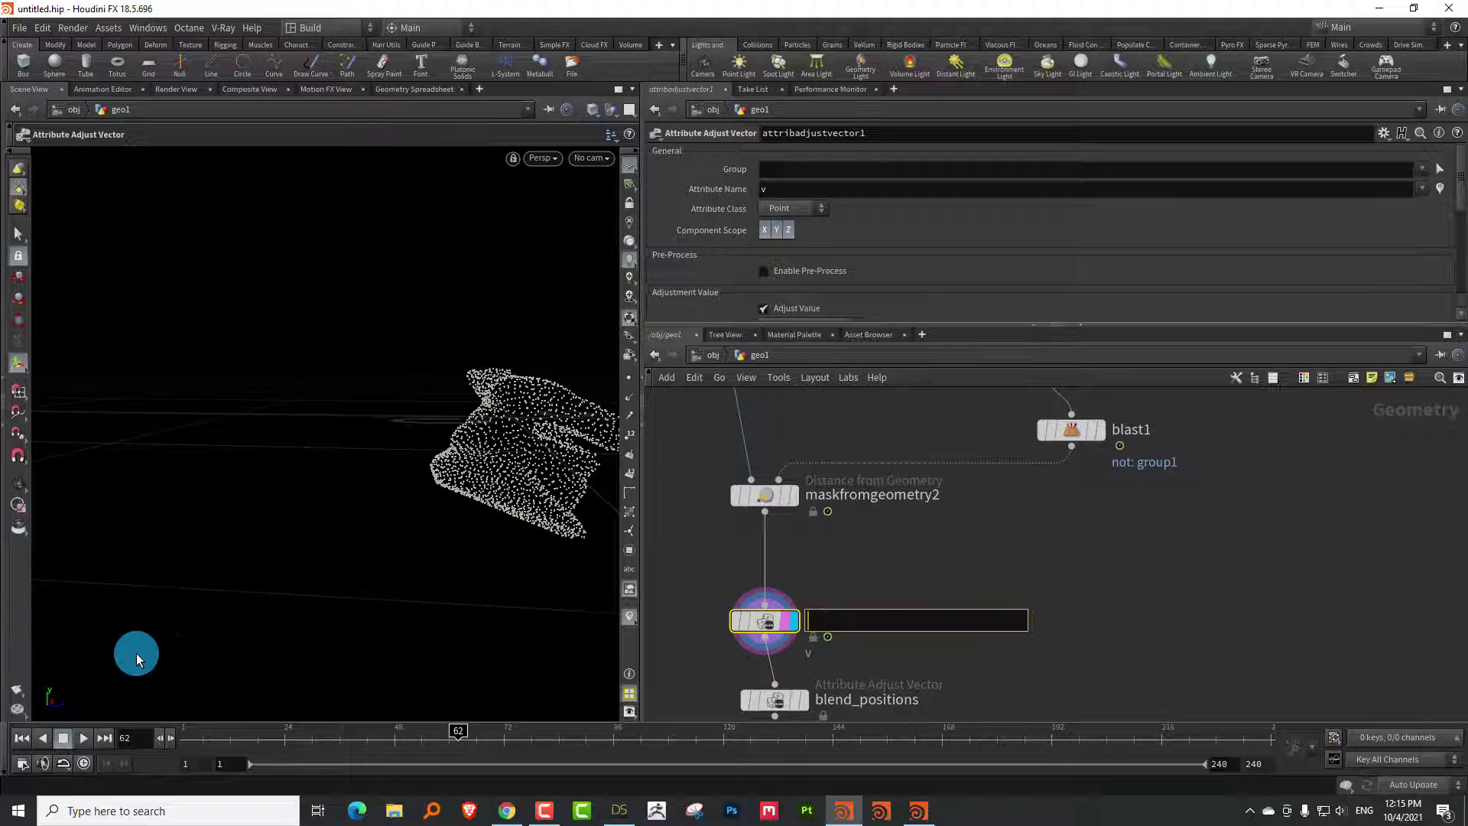
{"action": "type", "text": "noise_wave"}
{"action": "key", "text": "Return"}
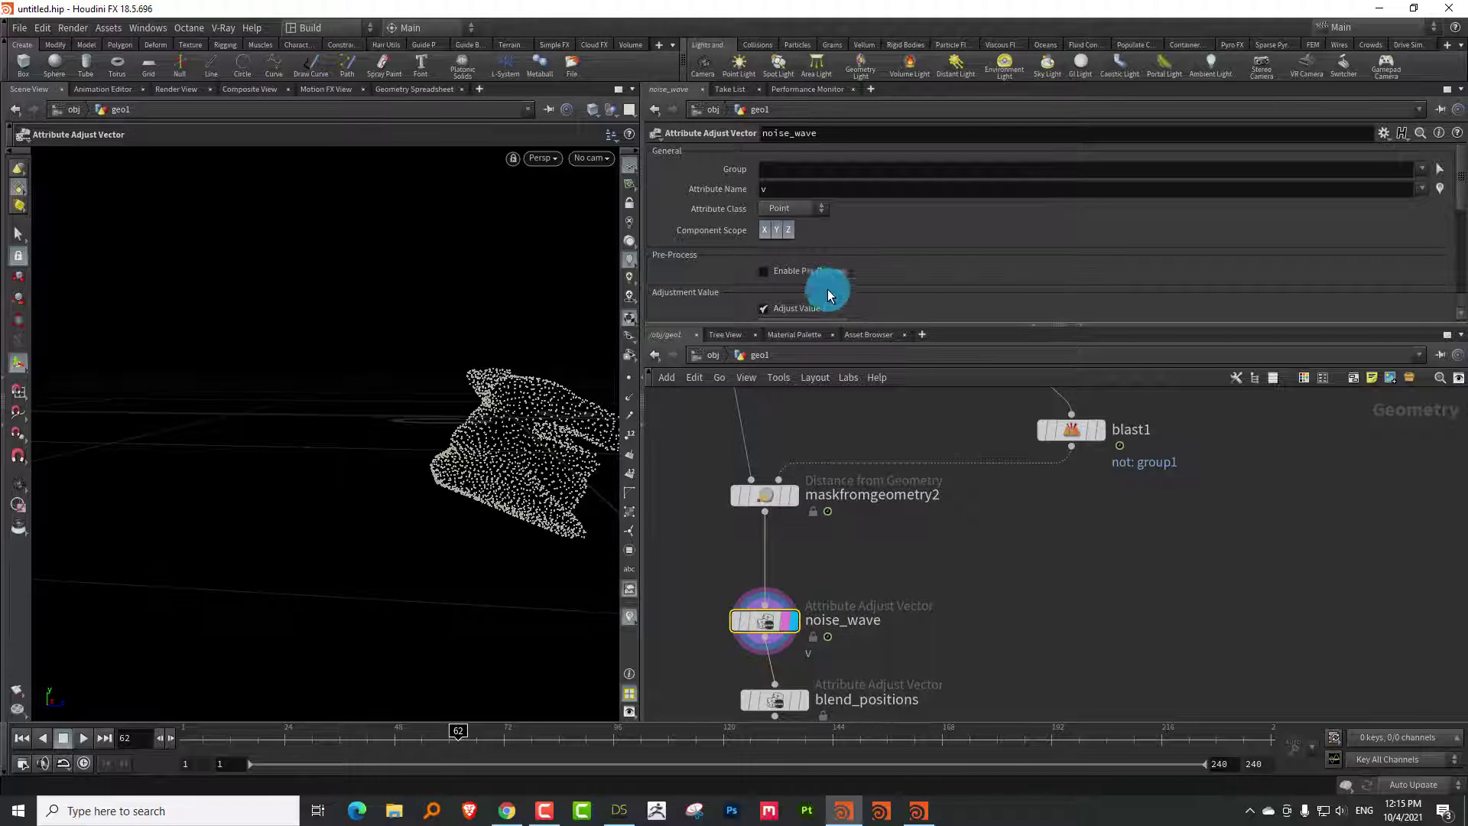
{"action": "left_click_drag", "start_coordinate": [816, 327], "coordinate": [812, 483]}
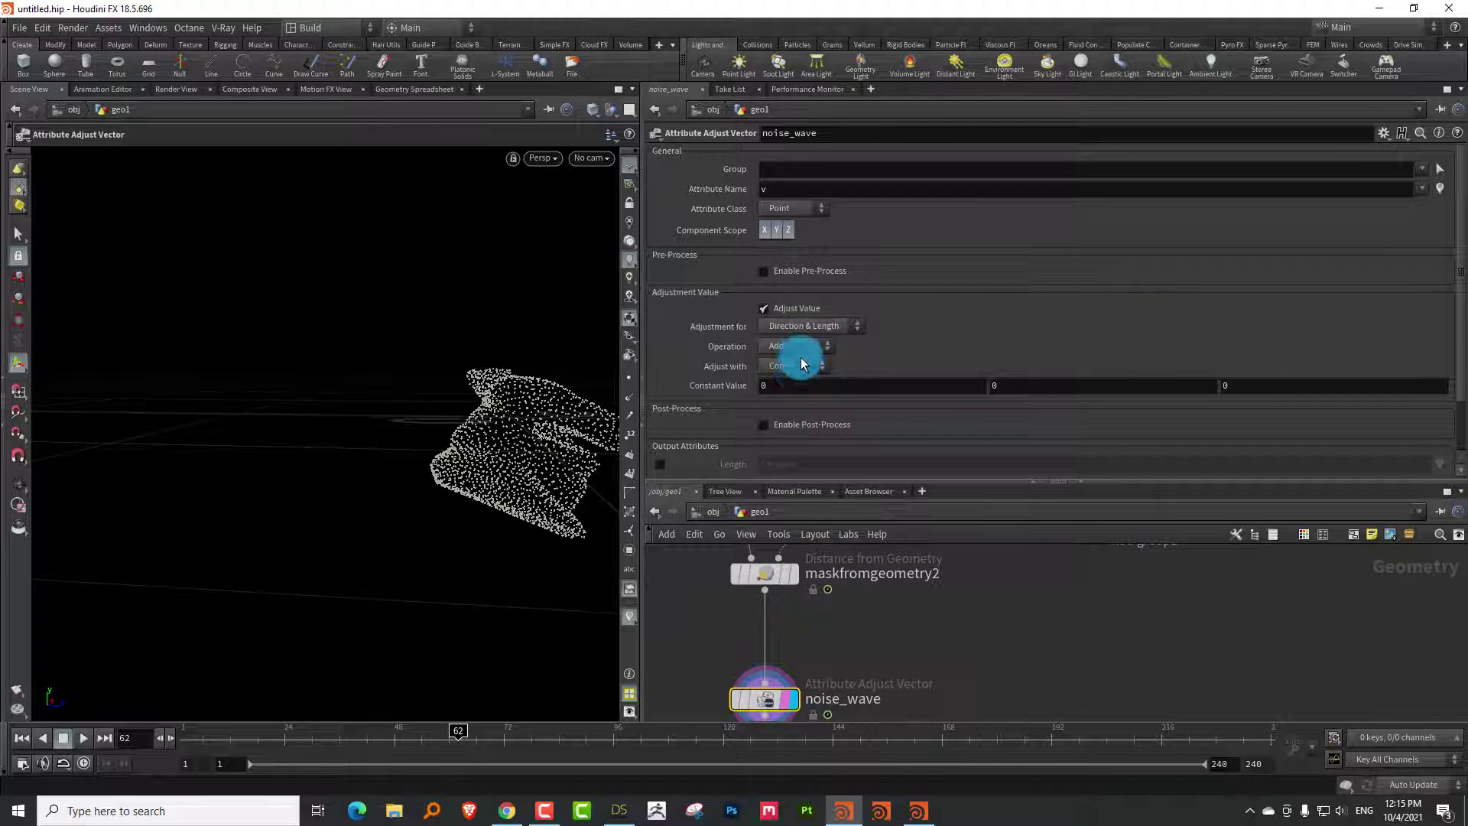
Switch noise_wave to a noise-based adjustment of the P attribute
{"action": "left_click", "coordinate": [786, 411]}
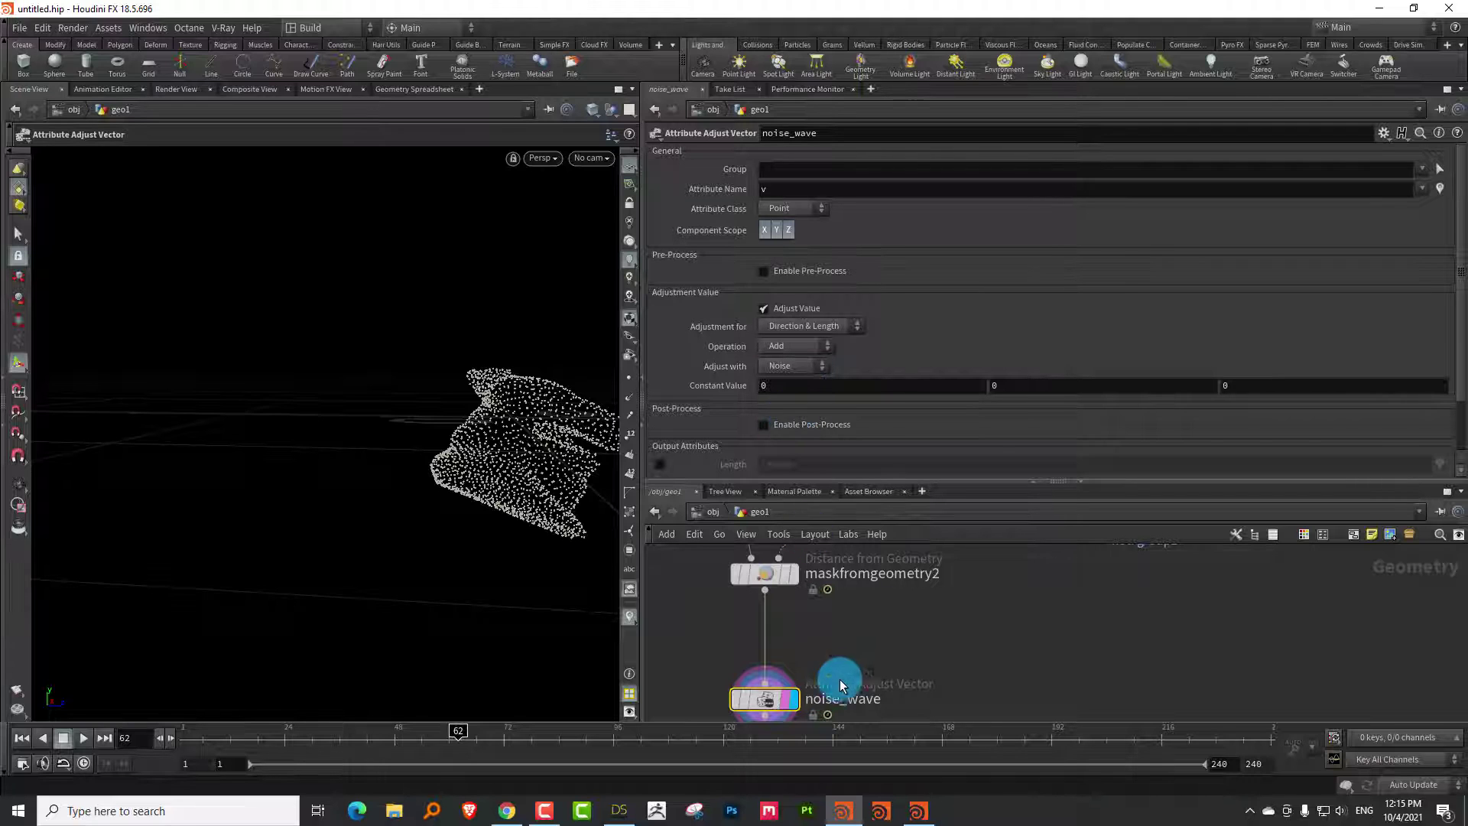
{"action": "double_click", "coordinate": [803, 189]}
{"action": "key", "text": "Return"}
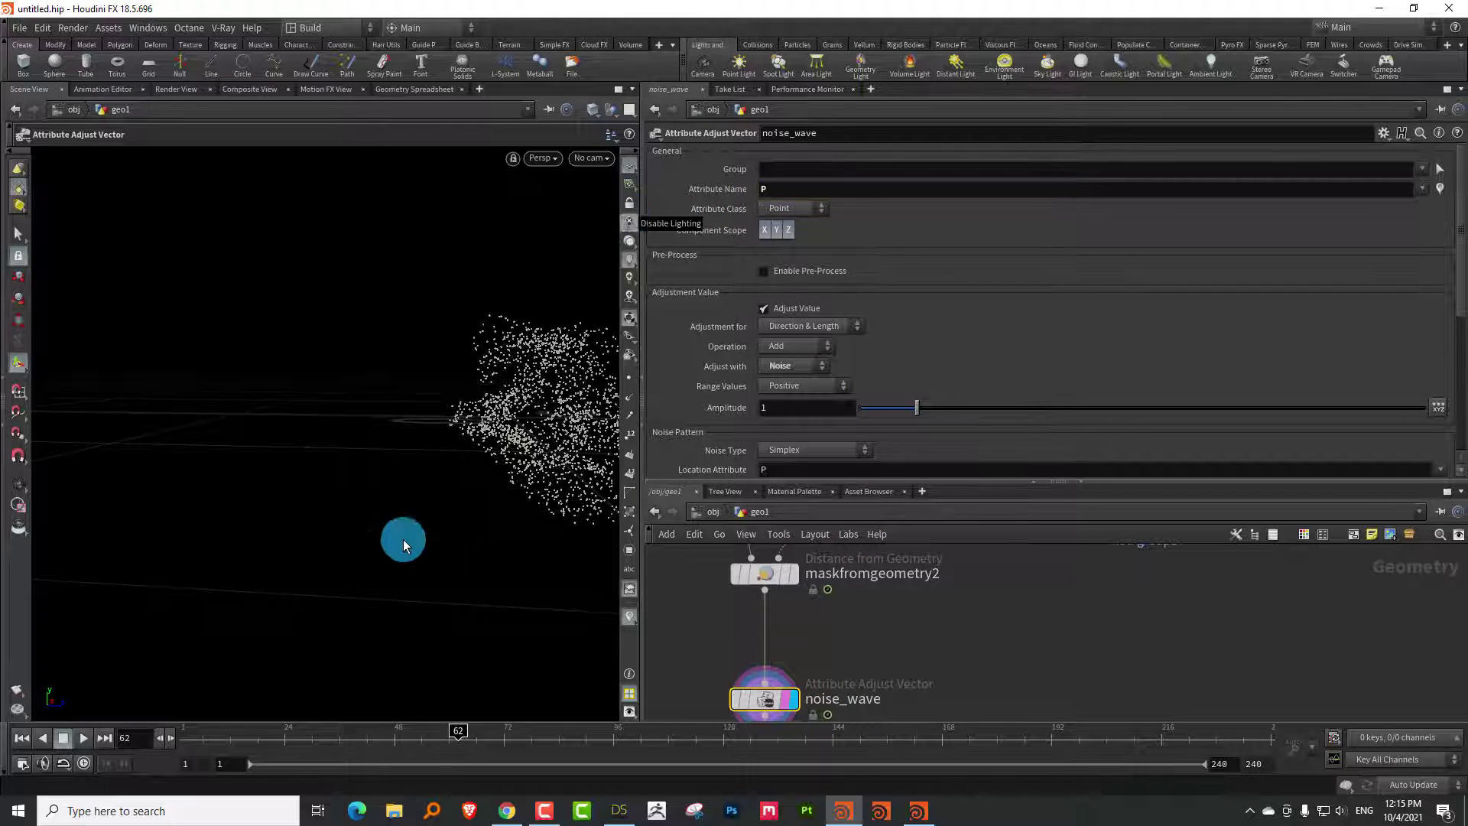
{"action": "key", "text": "Escape"}
{"action": "left_click_drag", "start_coordinate": [500, 337], "coordinate": [629, 348]}
{"action": "key", "text": "Return"}
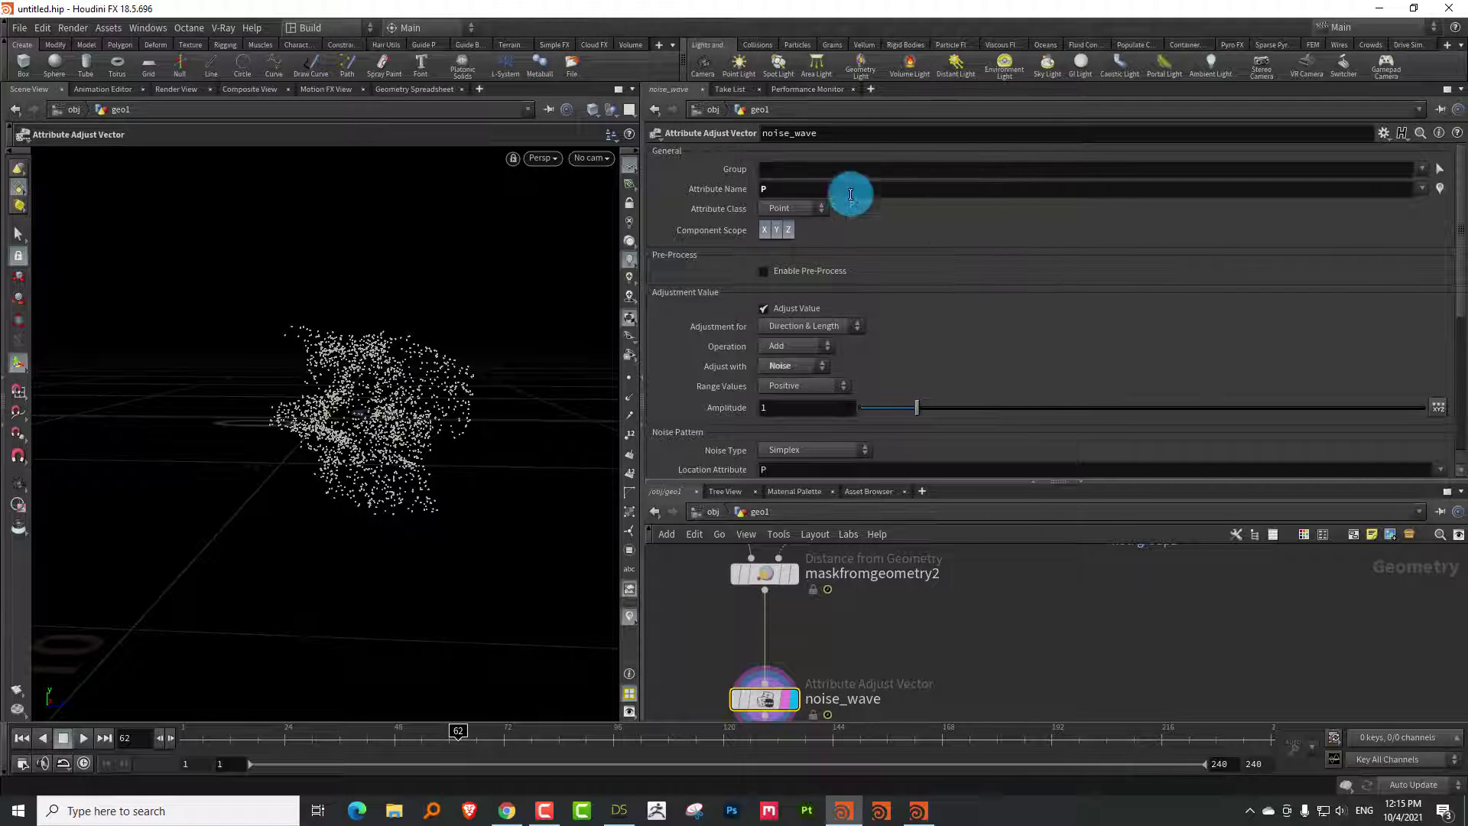
Make the noise zero-centered Perlin with amplitude 1.79 and a smaller element size
{"action": "left_click", "coordinate": [1220, 221]}
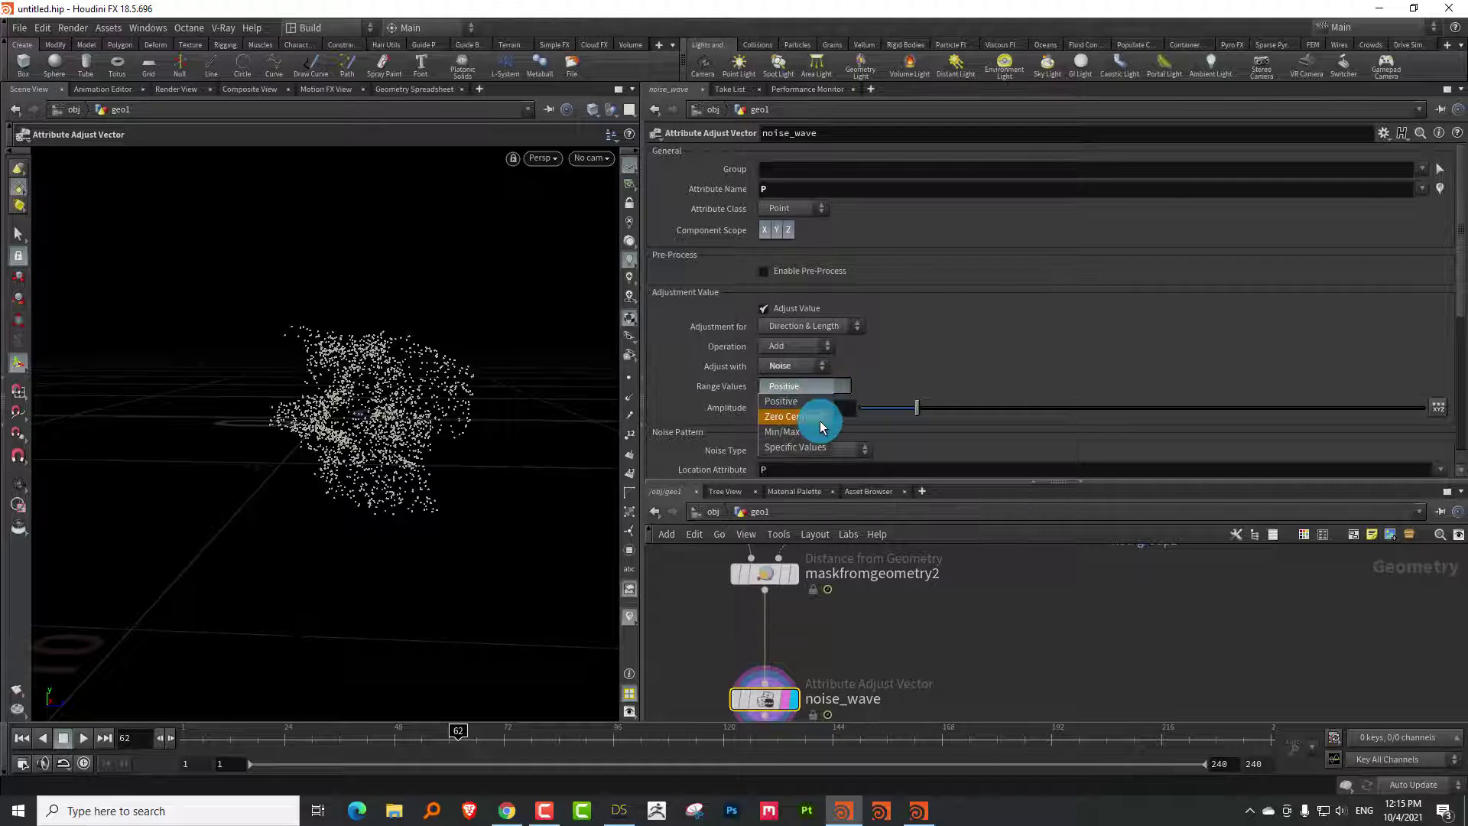
{"action": "left_click", "coordinate": [819, 420]}
{"action": "left_click_drag", "start_coordinate": [909, 410], "coordinate": [960, 407]}
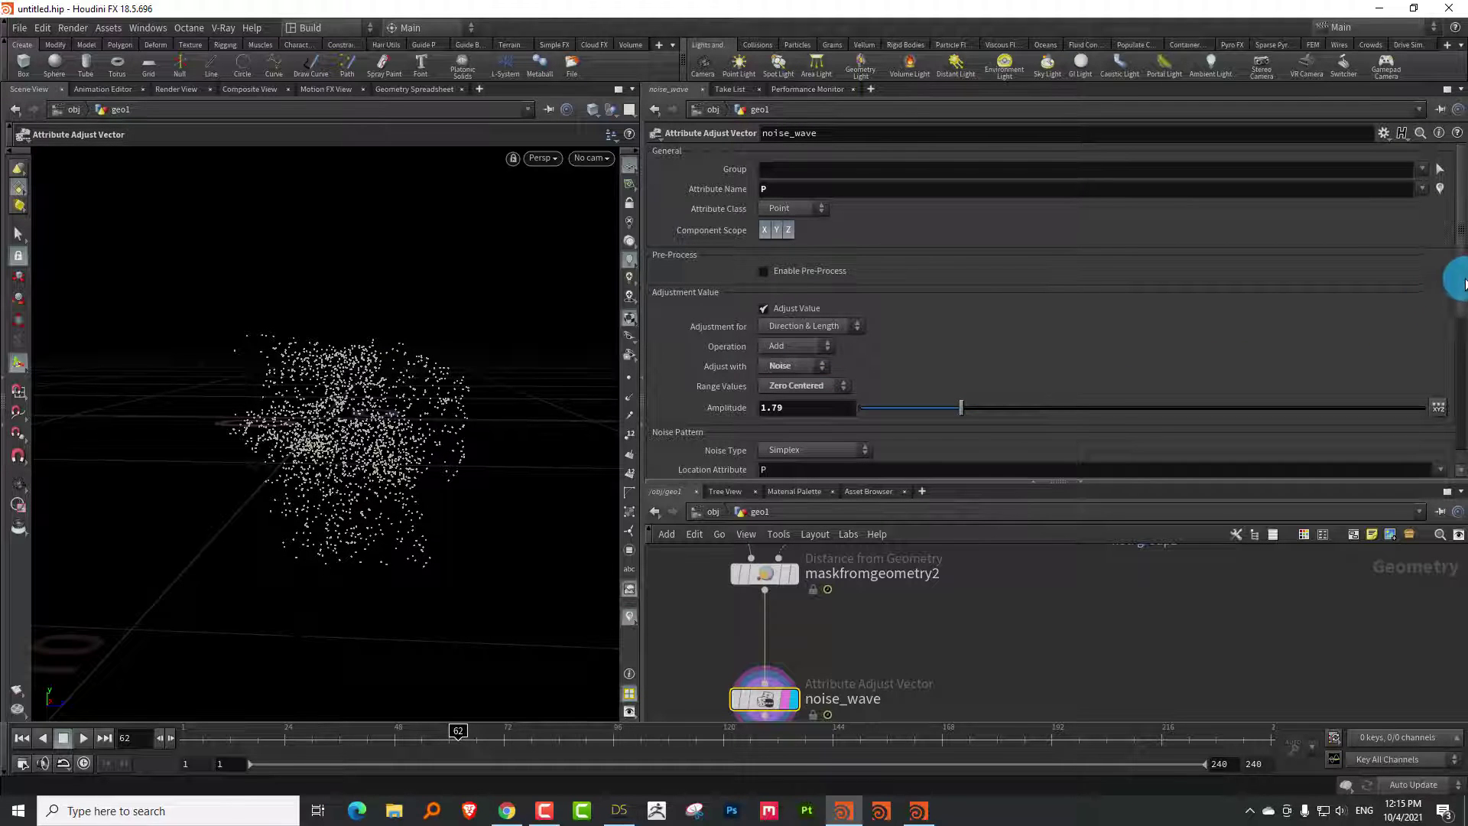
{"action": "scroll", "coordinate": [1449, 332], "scroll_direction": "down", "scroll_amount": 3}
{"action": "left_click", "coordinate": [787, 294]}
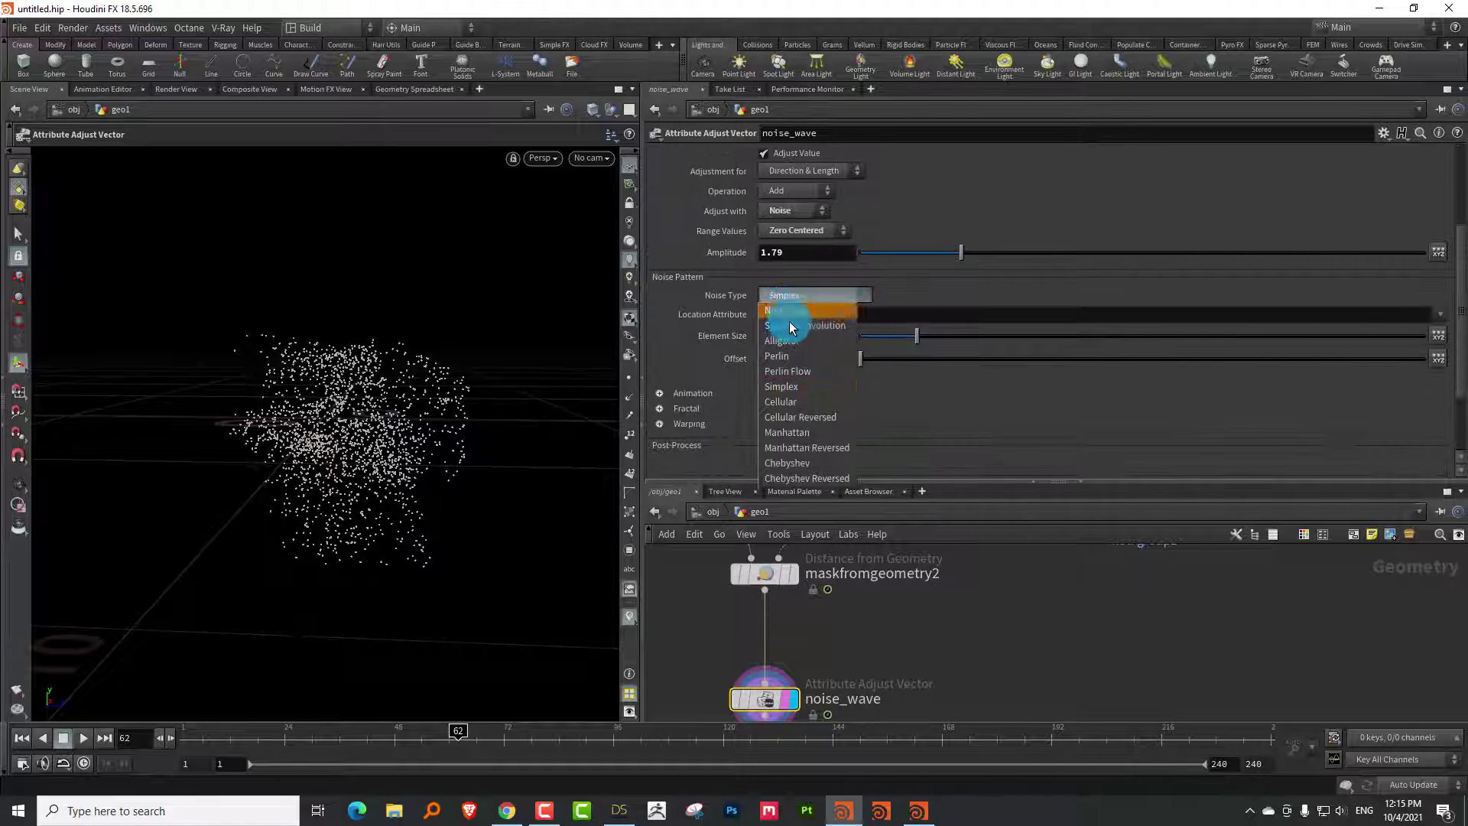
{"action": "left_click", "coordinate": [791, 358]}
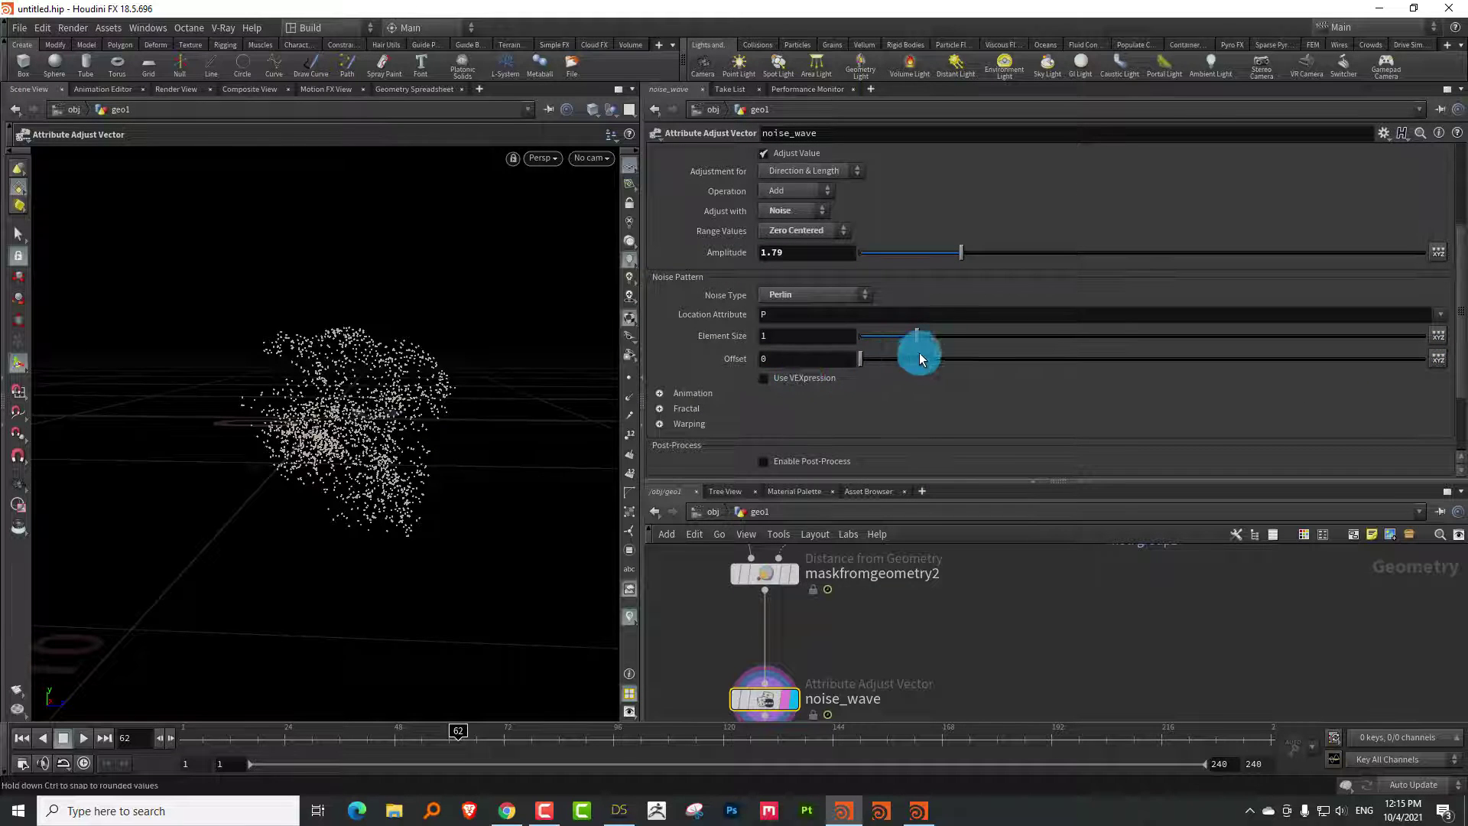
{"action": "left_click_drag", "start_coordinate": [893, 343], "coordinate": [908, 341]}
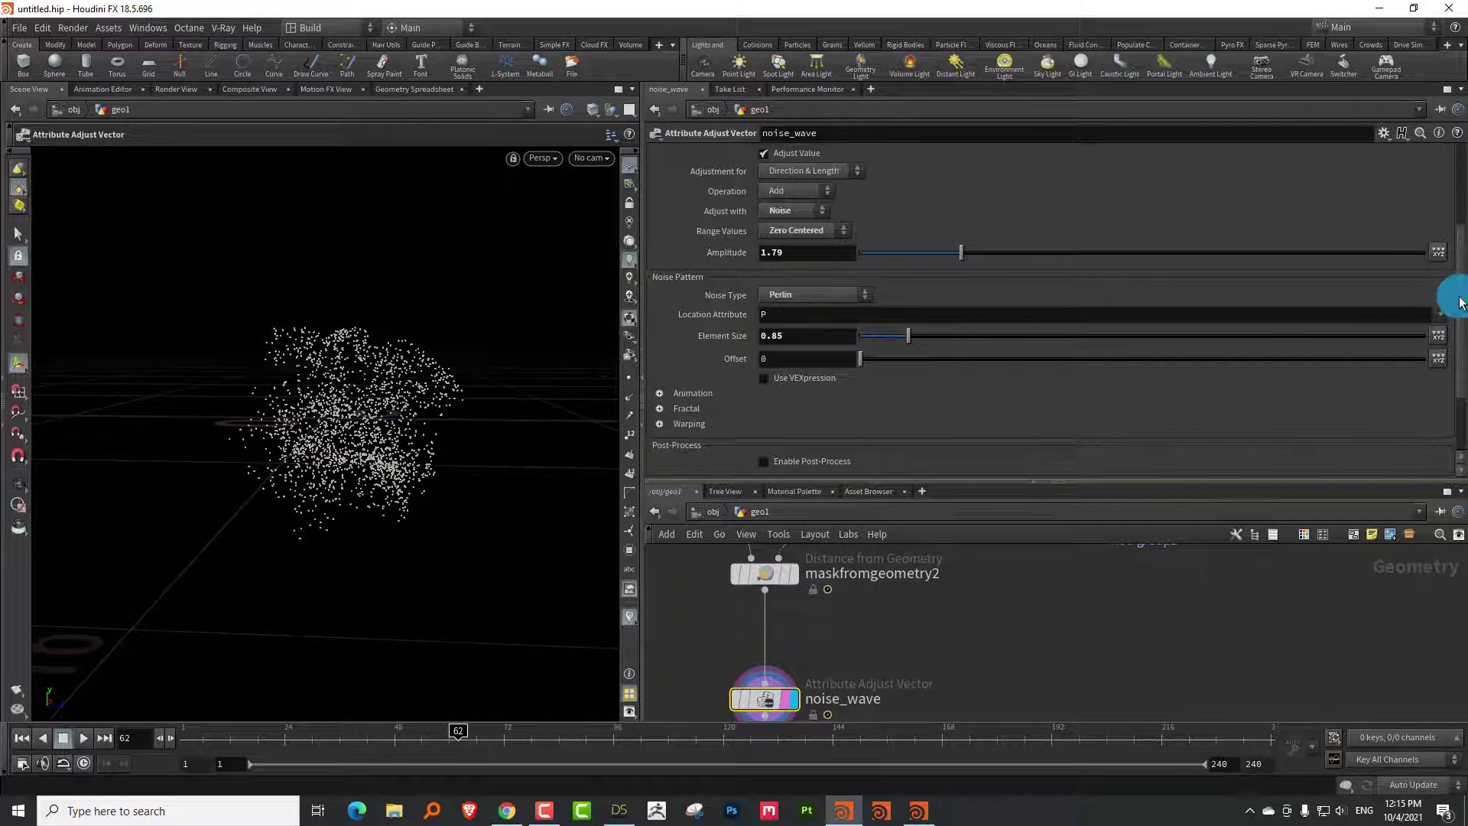
Enable post-process blending driven by the maskB attribute and preview earlier frames
{"action": "scroll", "coordinate": [1452, 363], "scroll_direction": "down", "scroll_amount": 1}
{"action": "scroll", "coordinate": [1452, 363], "scroll_direction": "down", "scroll_amount": 3}
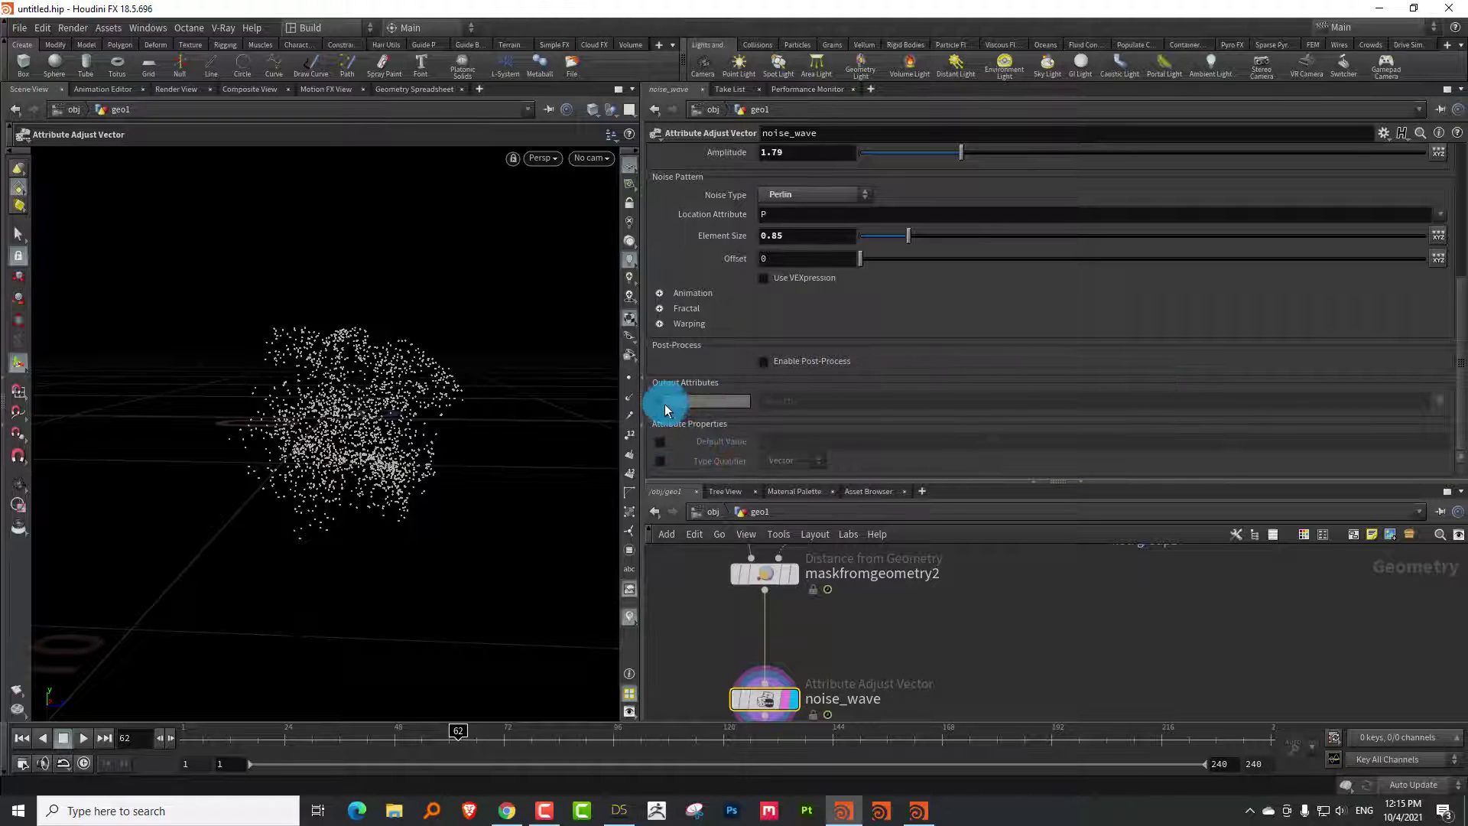
{"action": "left_click", "coordinate": [762, 362]}
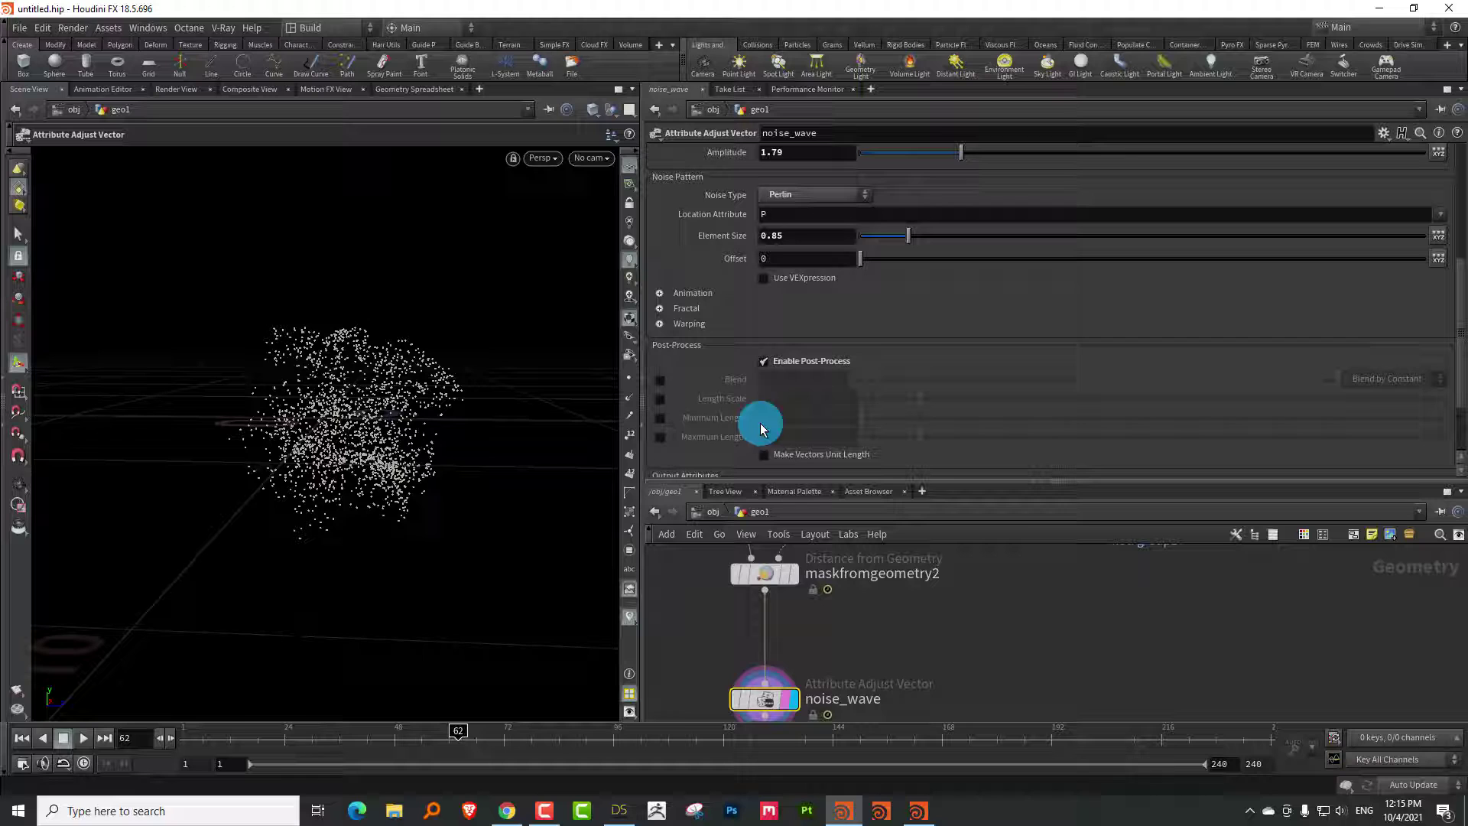
{"action": "left_click", "coordinate": [662, 380]}
{"action": "left_click", "coordinate": [1365, 380]}
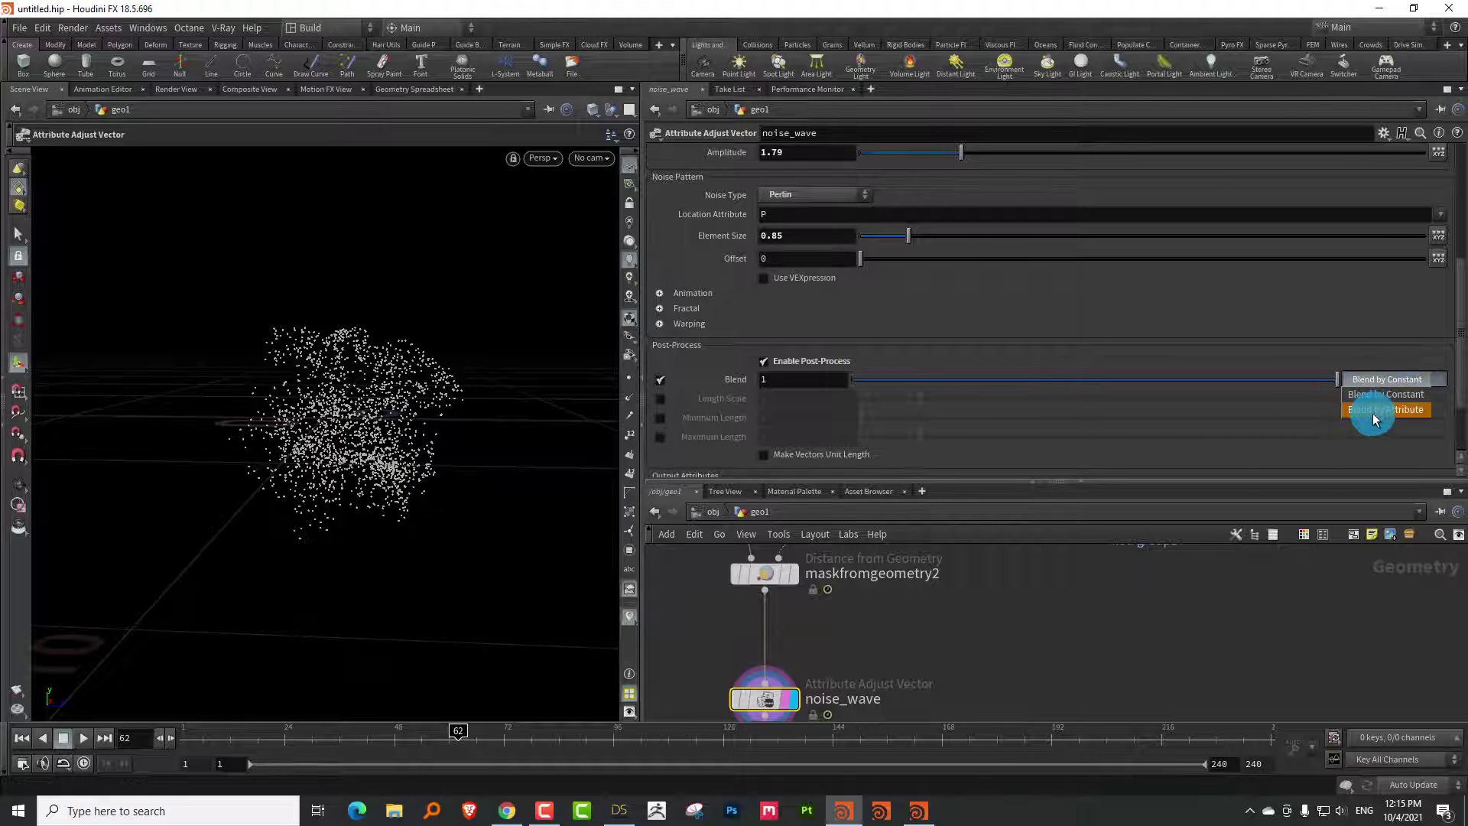
{"action": "left_click", "coordinate": [1374, 410]}
{"action": "left_click", "coordinate": [1426, 434]}
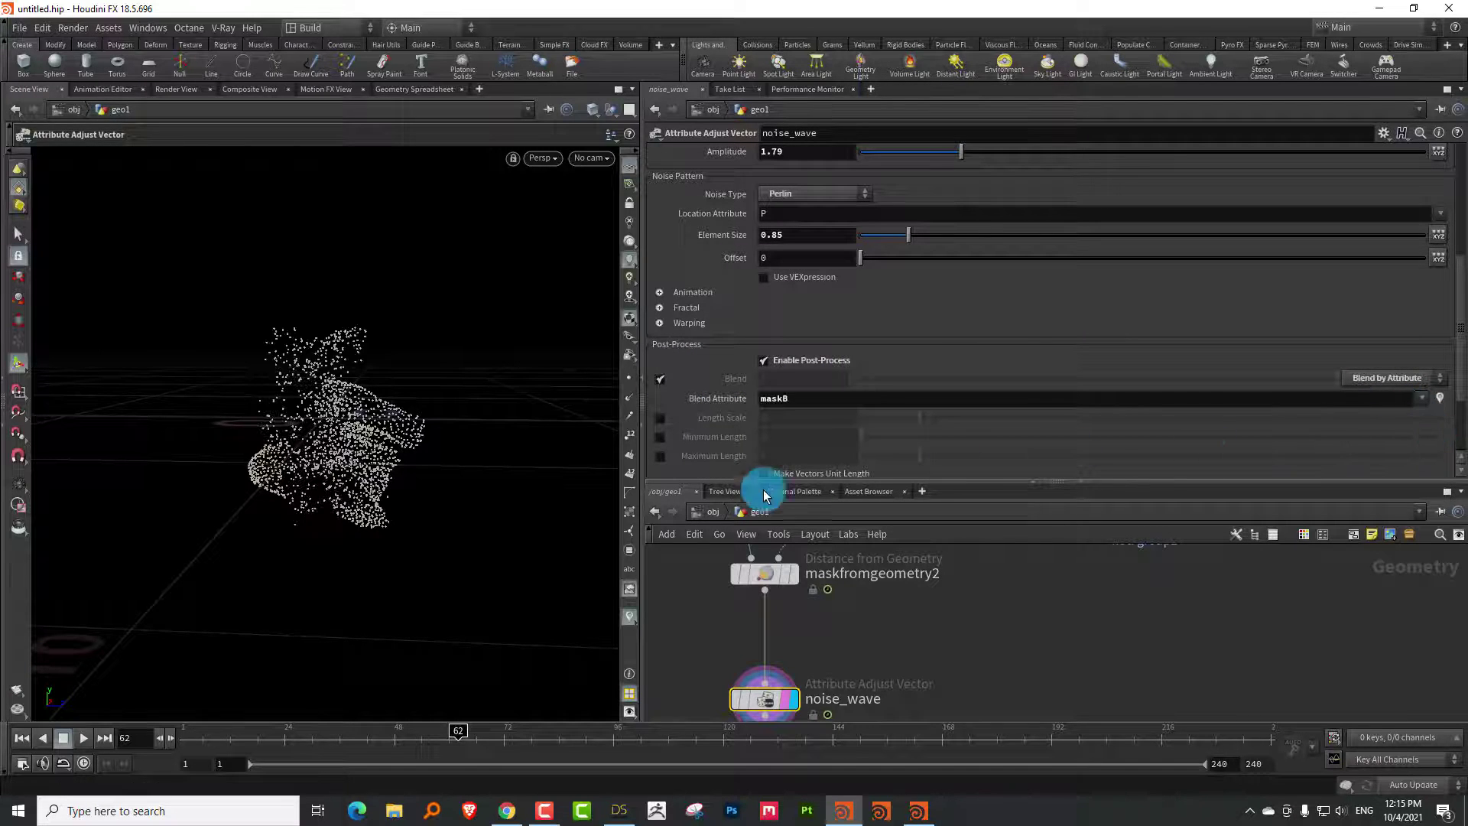
{"action": "left_click_drag", "start_coordinate": [224, 732], "coordinate": [395, 726]}
Insert a Time Shift node onto the mask geometry wire
{"action": "scroll", "coordinate": [887, 672], "scroll_direction": "up", "scroll_amount": 5}
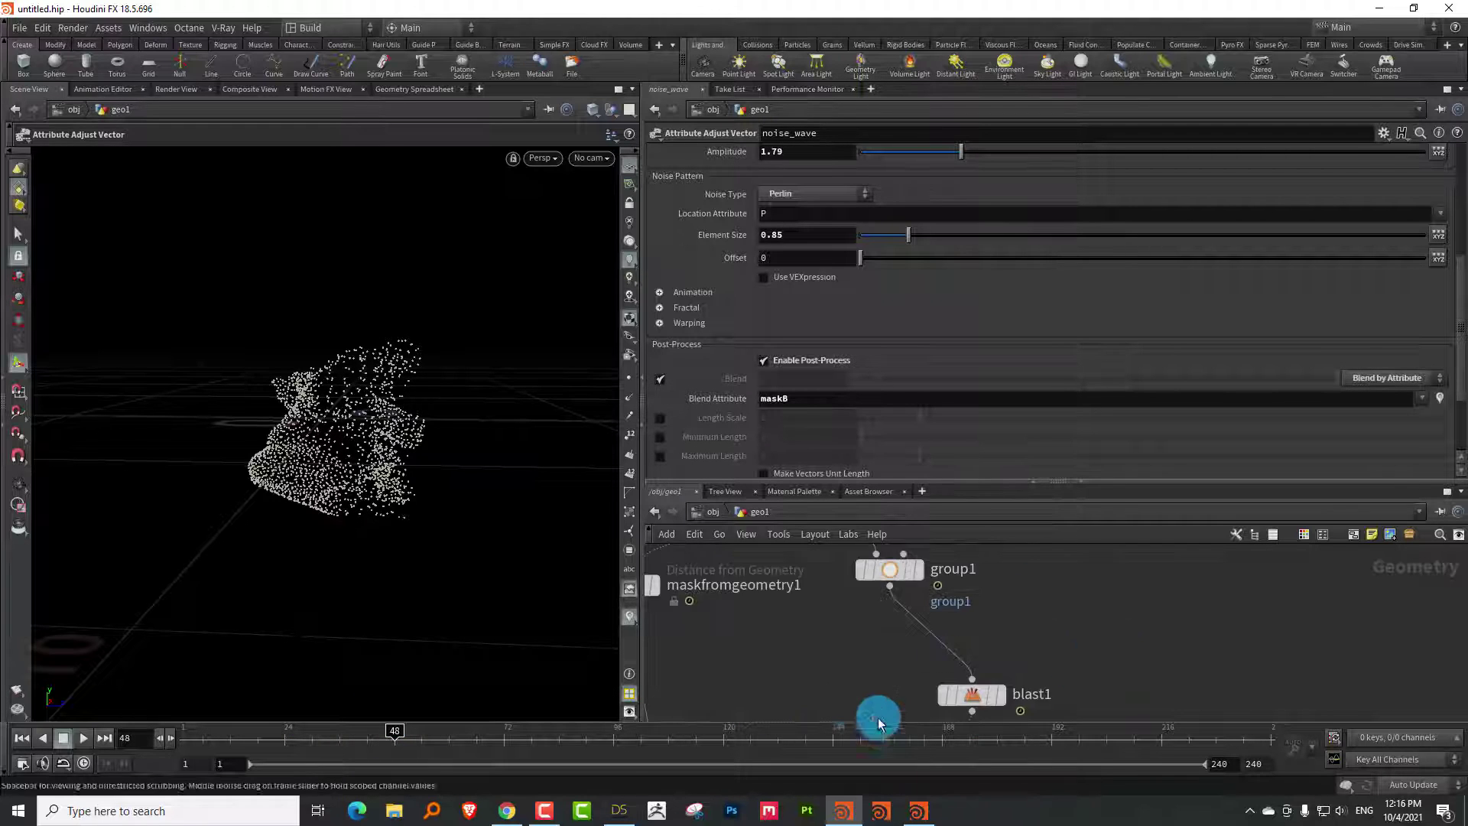
{"action": "scroll", "coordinate": [818, 657], "scroll_direction": "down", "scroll_amount": 2}
{"action": "key", "text": "Tab"}
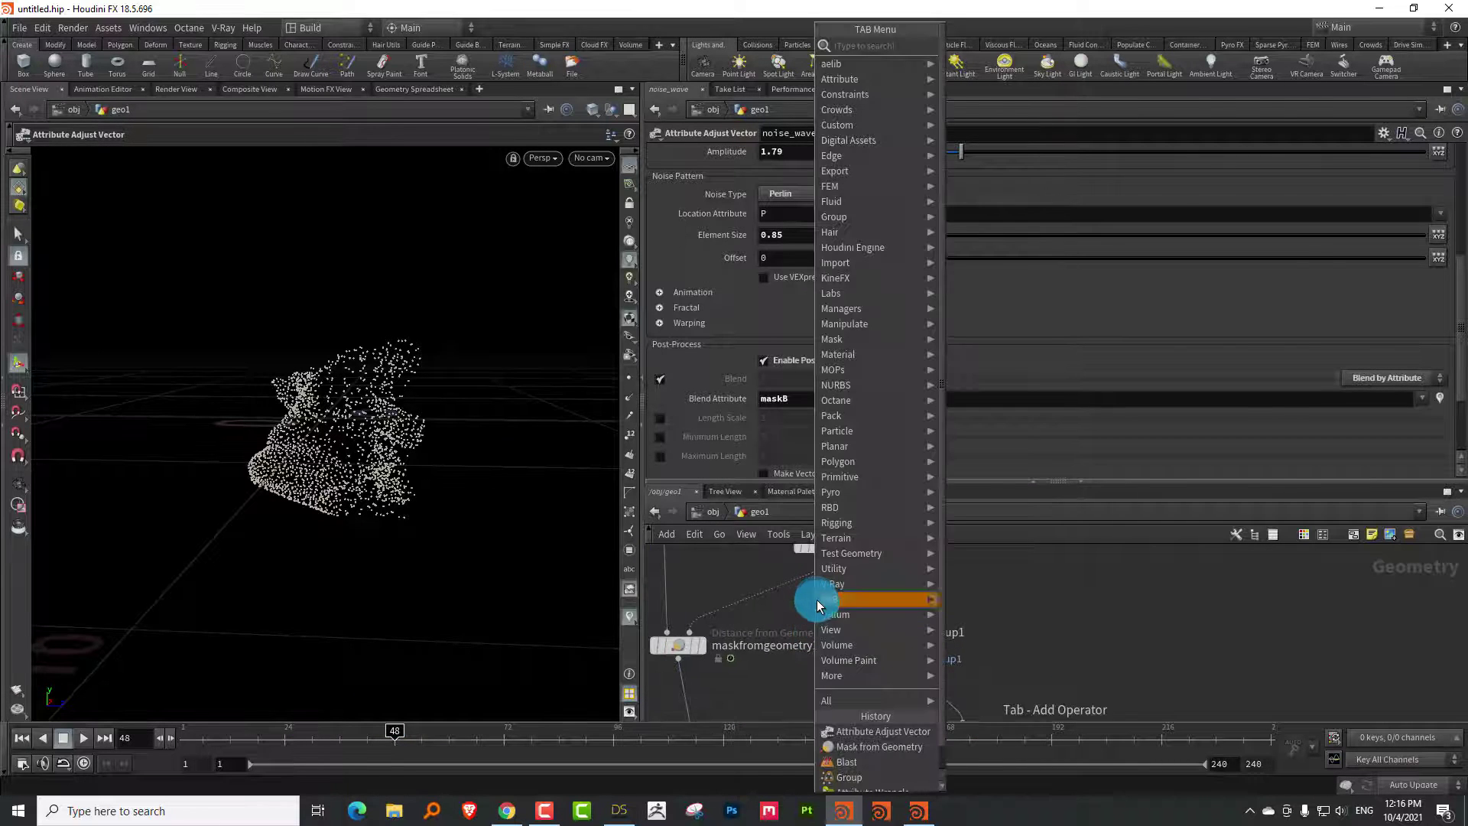
{"action": "type", "text": "timesh"}
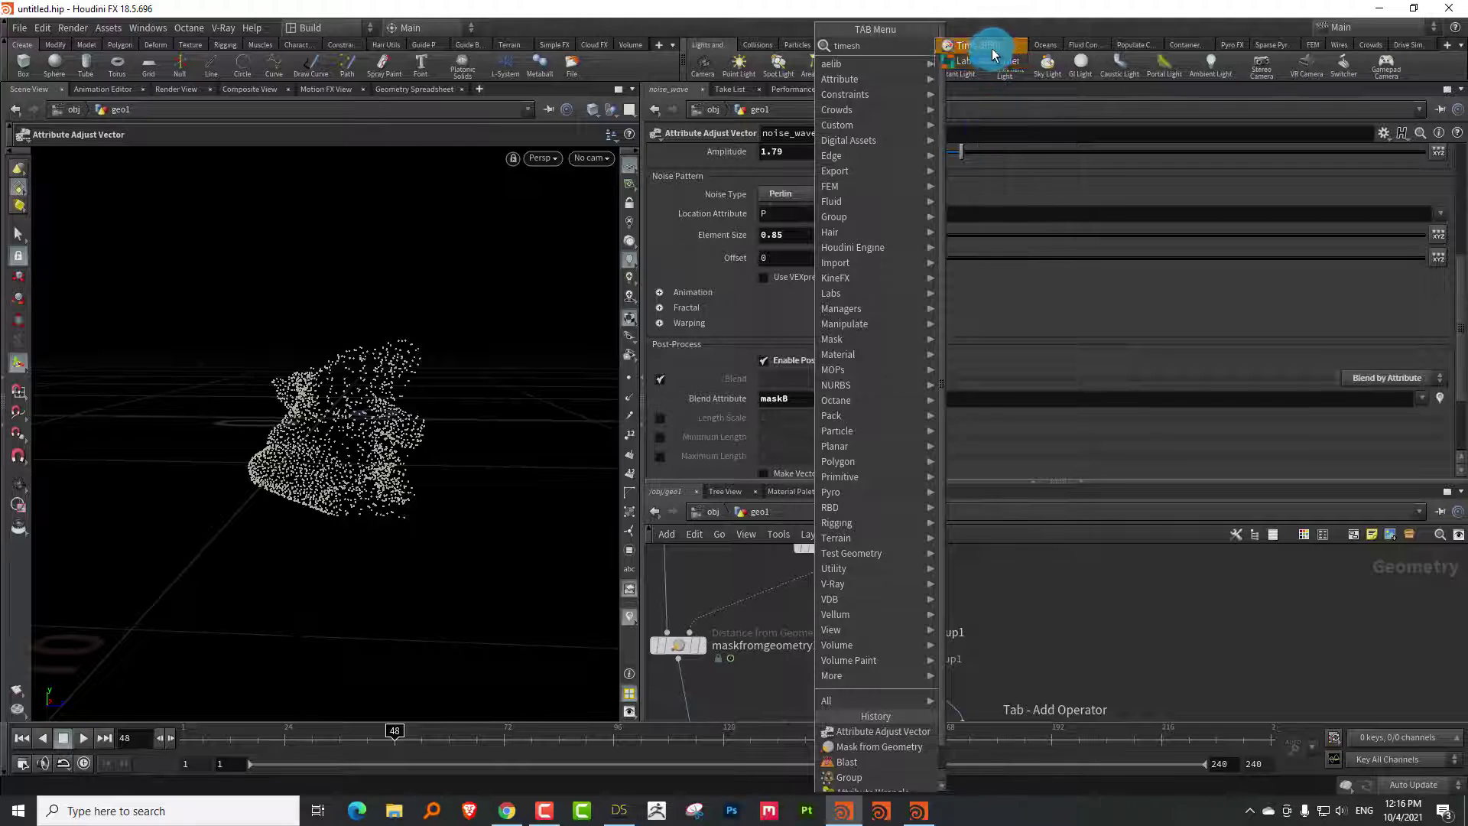
{"action": "left_click", "coordinate": [992, 46]}
{"action": "left_click", "coordinate": [744, 607]}
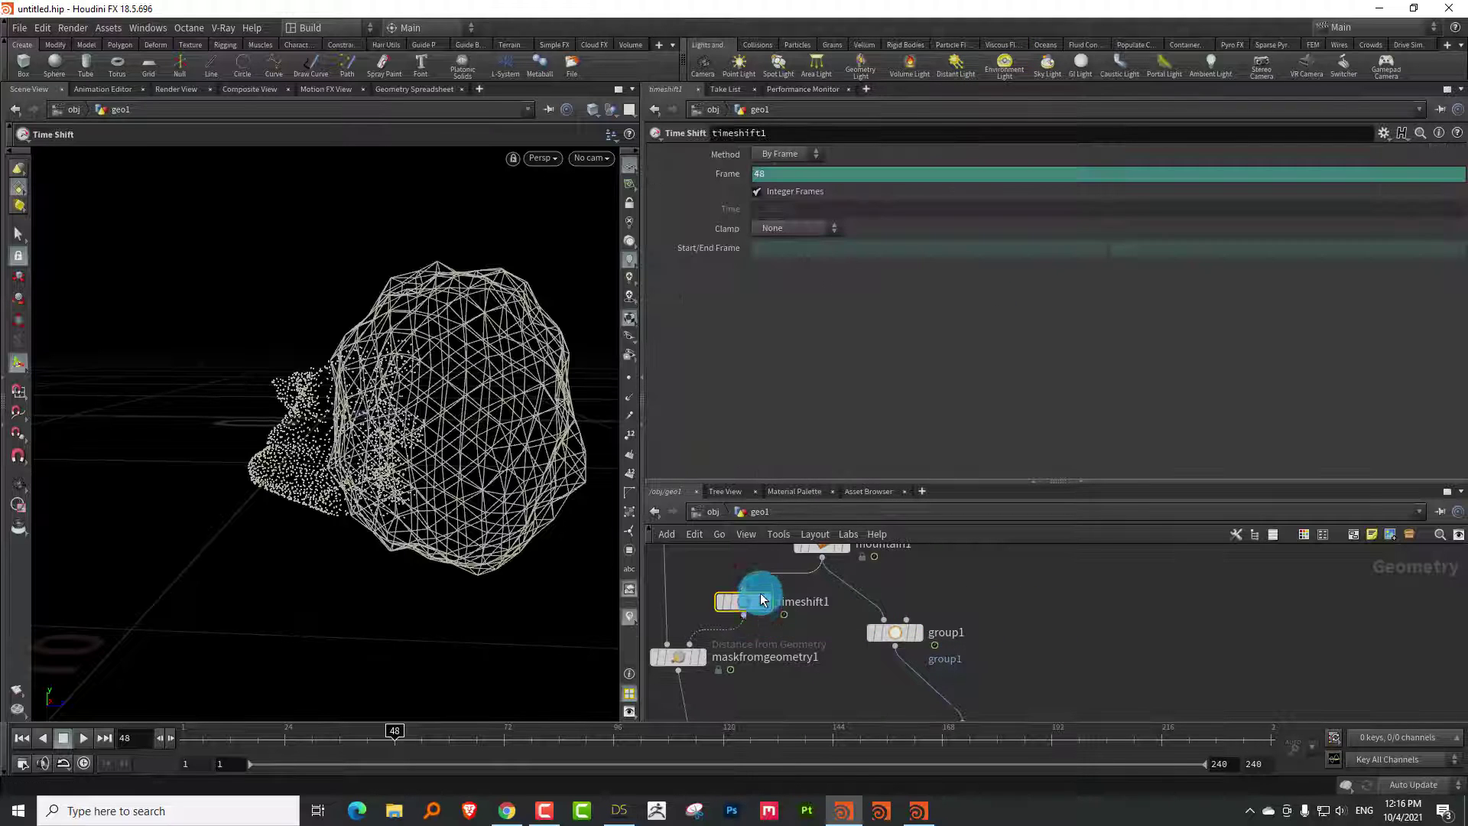
Set timeshift1's Frame to $F-10 and scrub later frames to check it
{"action": "left_click", "coordinate": [719, 175]}
{"action": "left_click", "coordinate": [803, 177]}
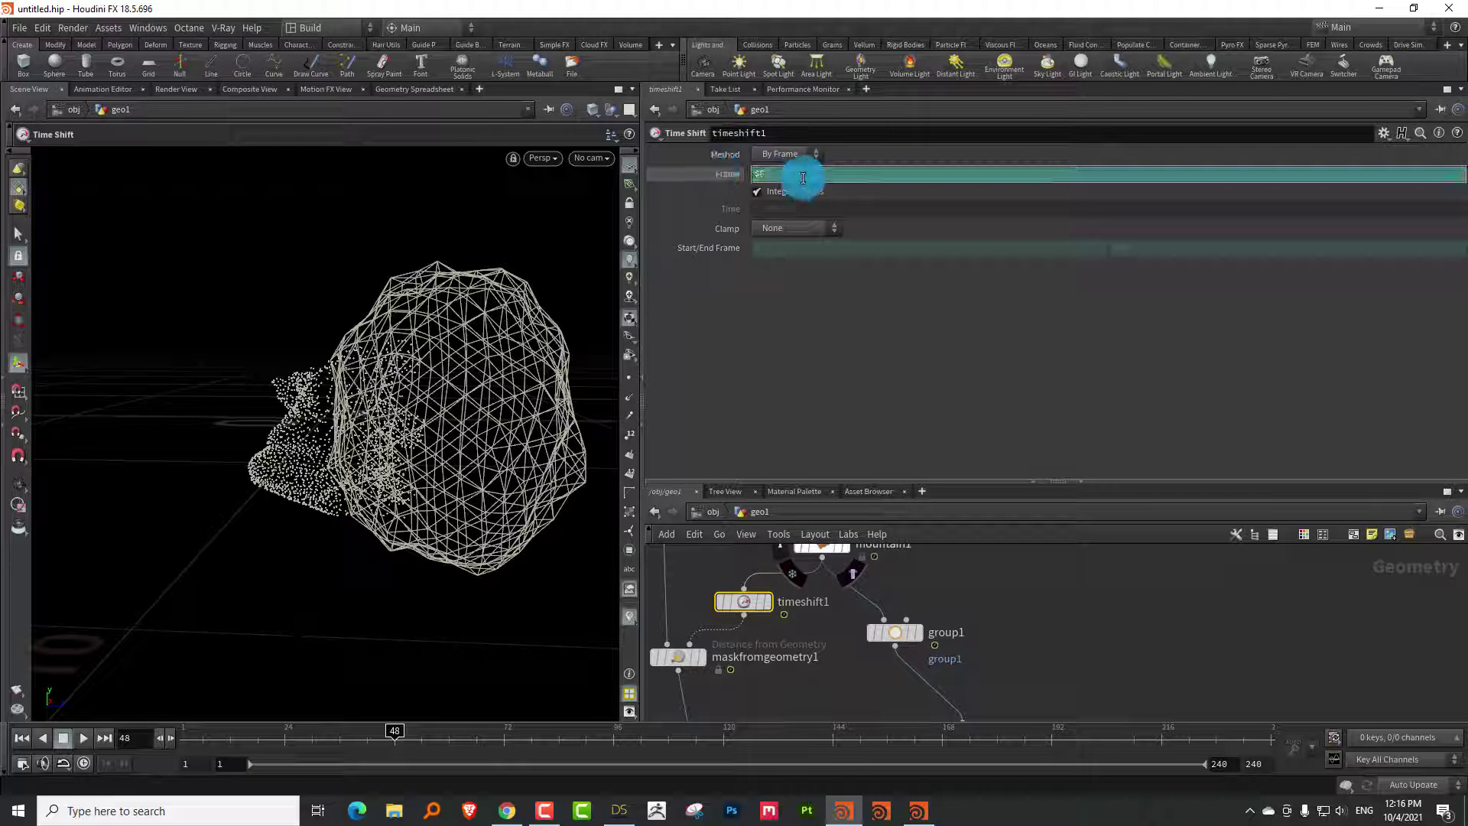
{"action": "type", "text": "-10"}
{"action": "key", "text": "Return"}
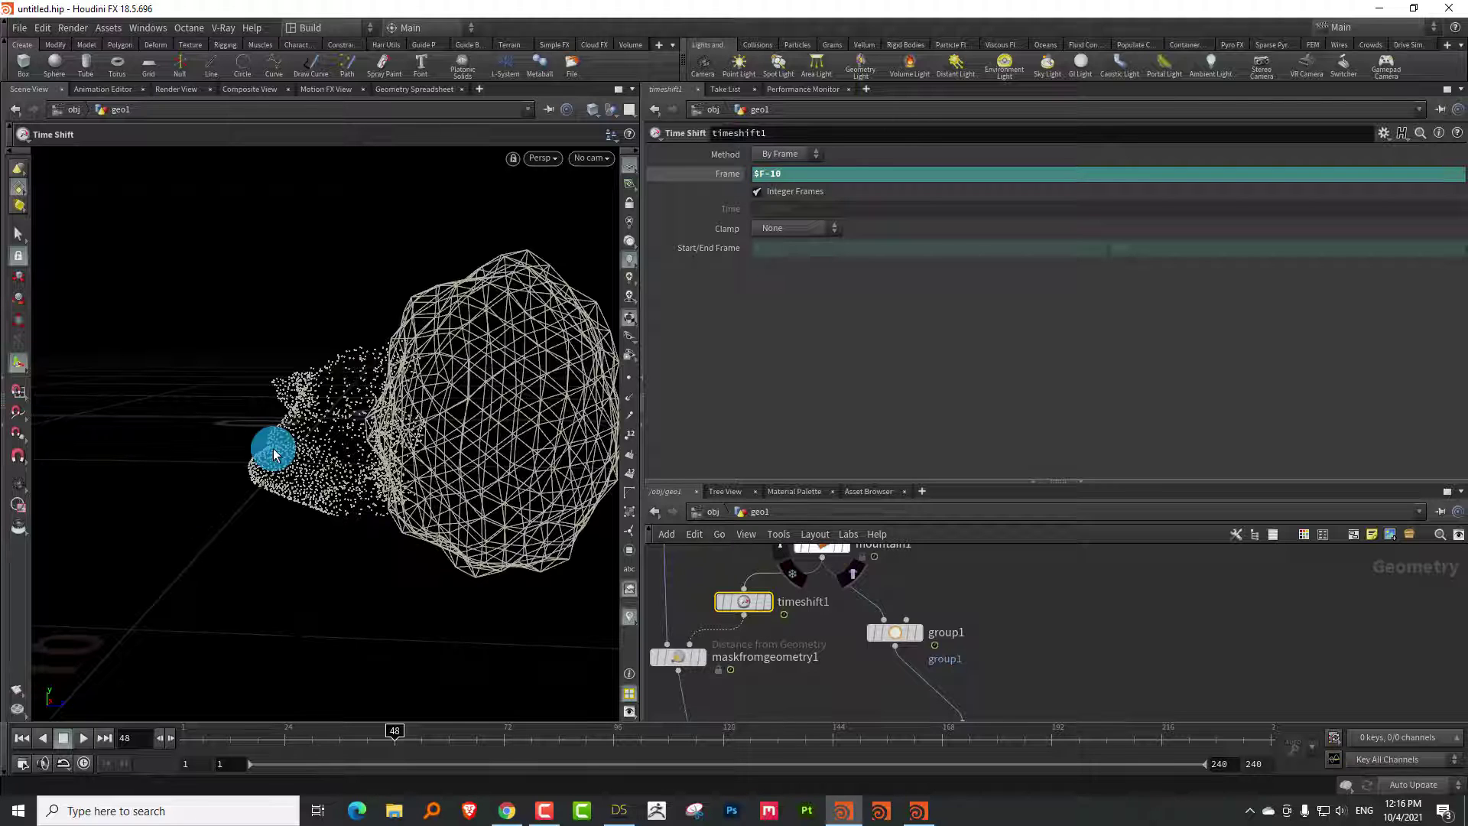
{"action": "middle_click_drag", "start_coordinate": [1098, 595], "coordinate": [828, 566]}
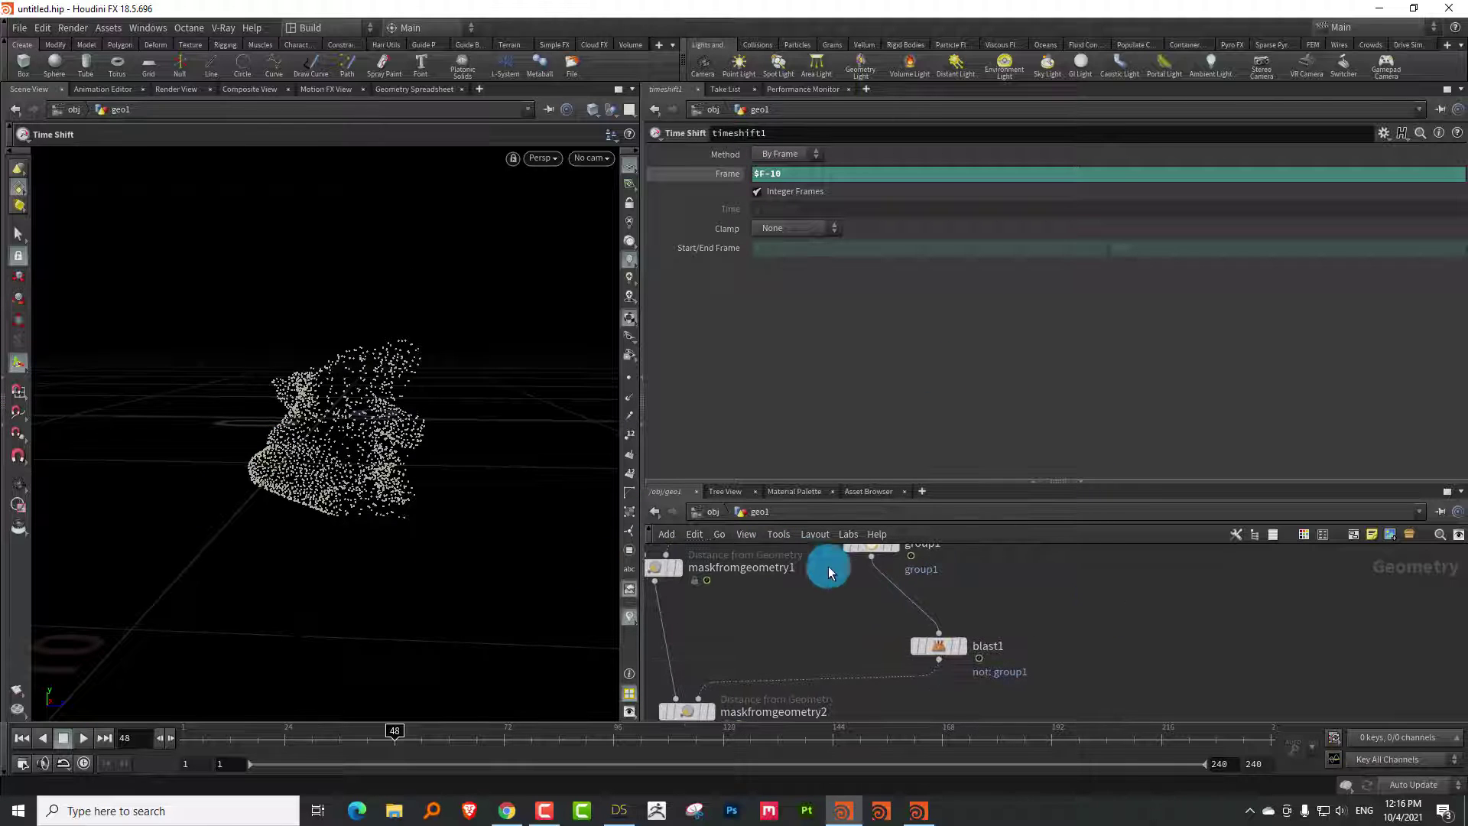
{"action": "left_click_drag", "start_coordinate": [158, 749], "coordinate": [368, 731]}
Display blend_positions in the viewport and preview the morph between frames 24 and 39
{"action": "left_click_drag", "start_coordinate": [791, 481], "coordinate": [802, 324]}
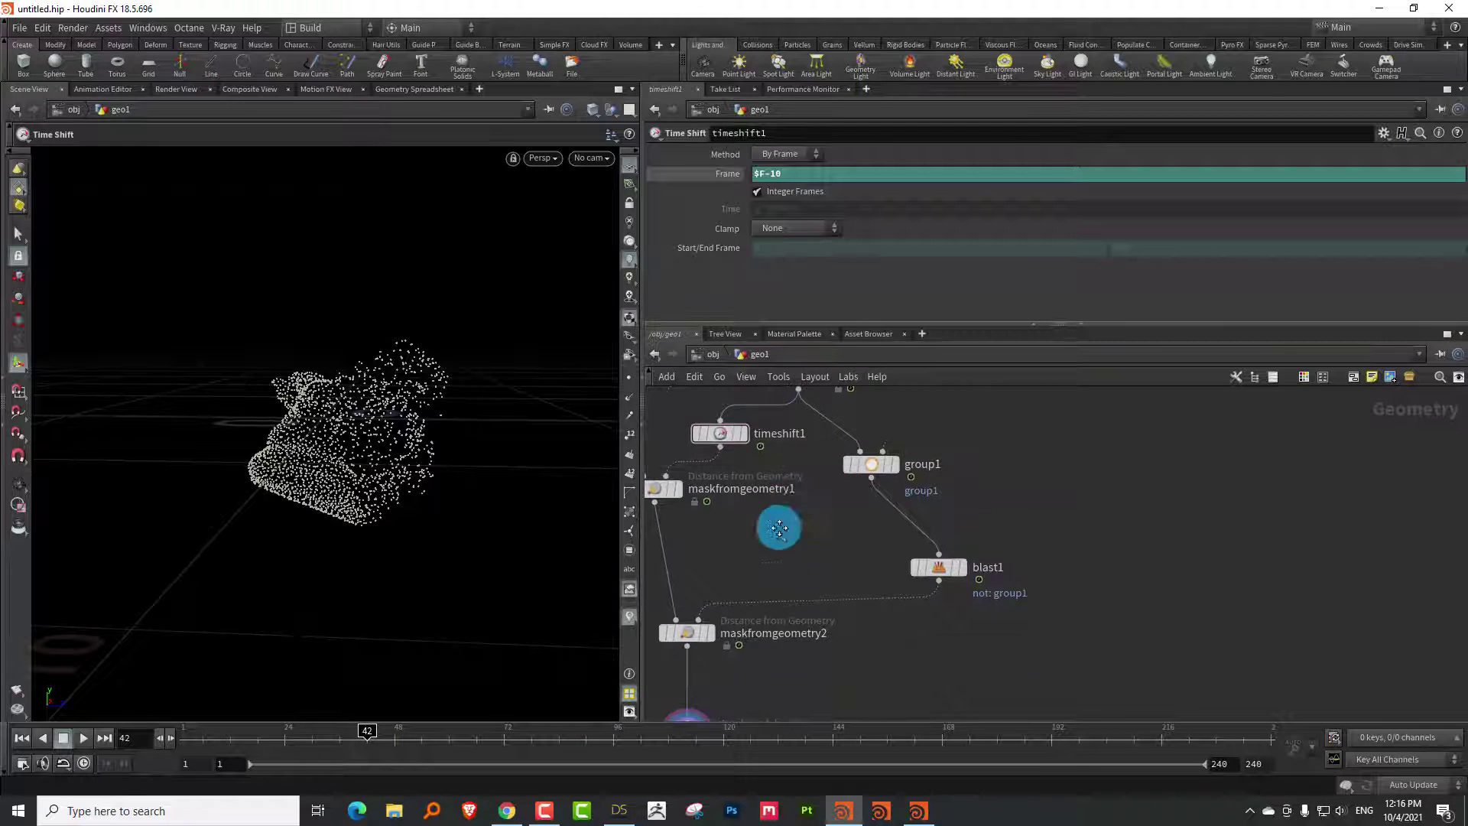
{"action": "middle_click_drag", "start_coordinate": [779, 528], "coordinate": [841, 448]}
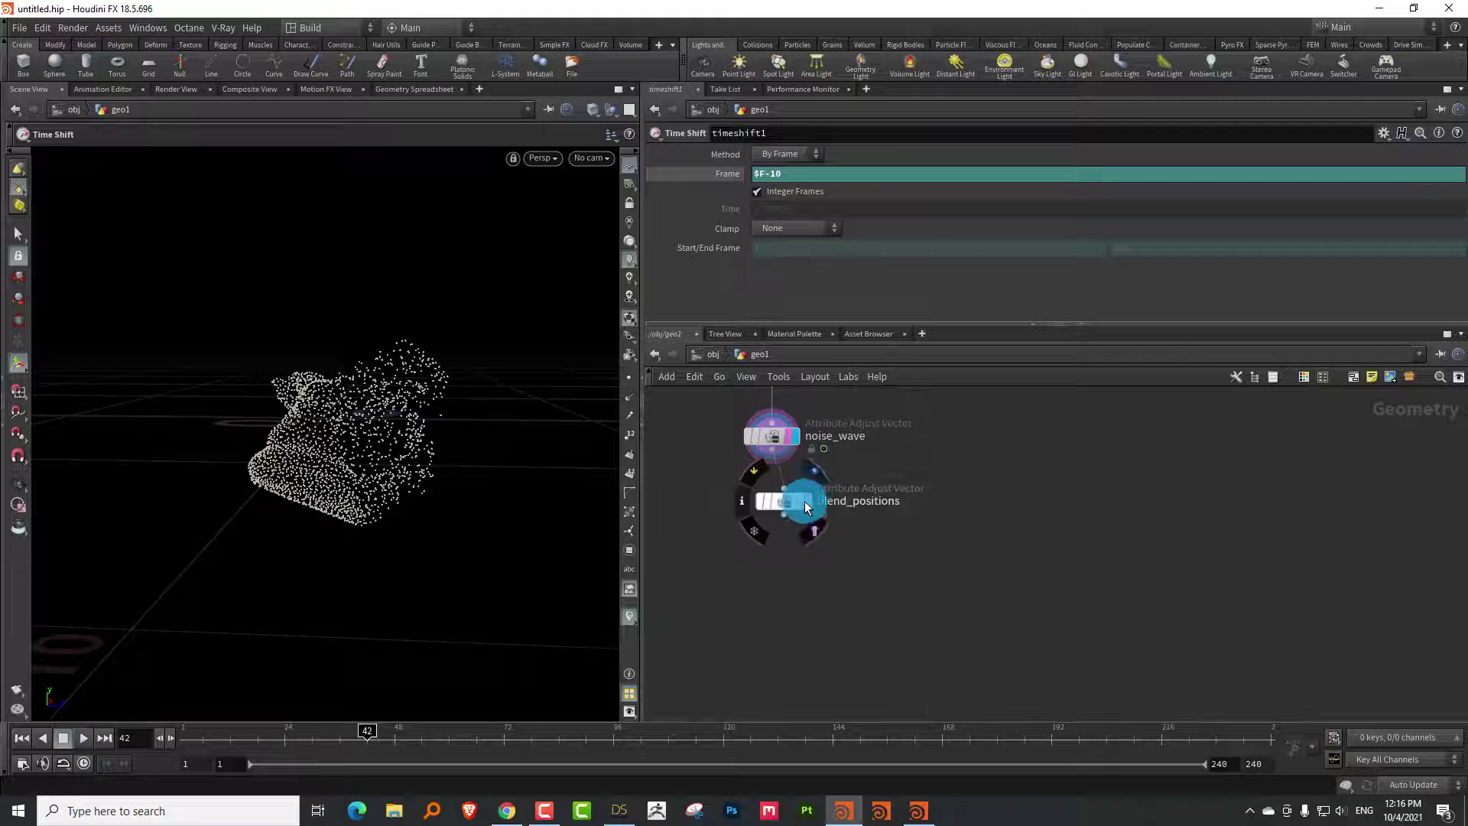
{"action": "left_click", "coordinate": [804, 501]}
{"action": "left_click", "coordinate": [783, 502]}
{"action": "left_click_drag", "start_coordinate": [406, 413], "coordinate": [370, 471]}
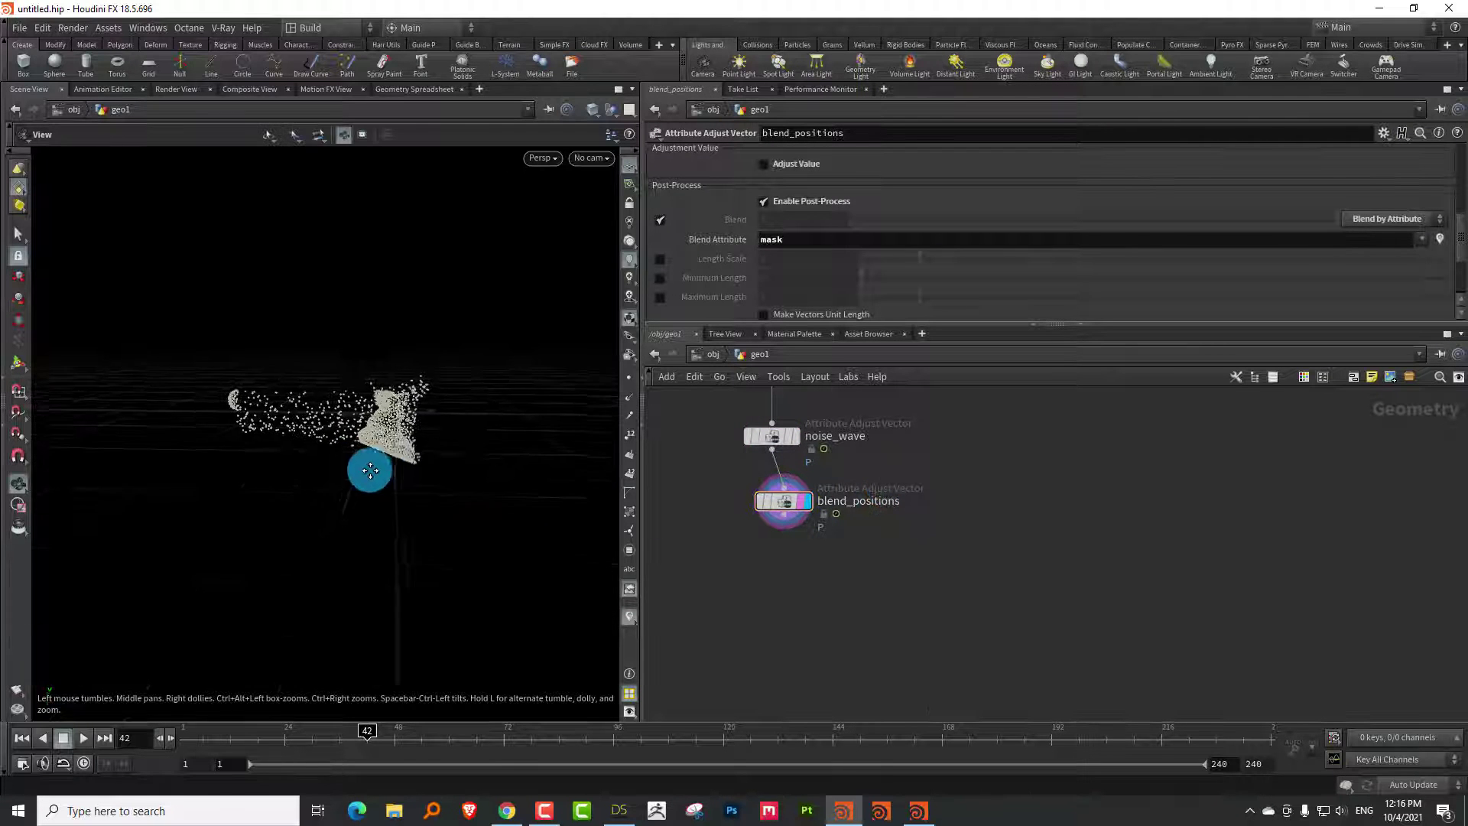
{"action": "left_click_drag", "start_coordinate": [196, 715], "coordinate": [353, 707]}
{"action": "middle_click_drag", "start_coordinate": [922, 536], "coordinate": [804, 584]}
{"action": "key", "text": "Up"}
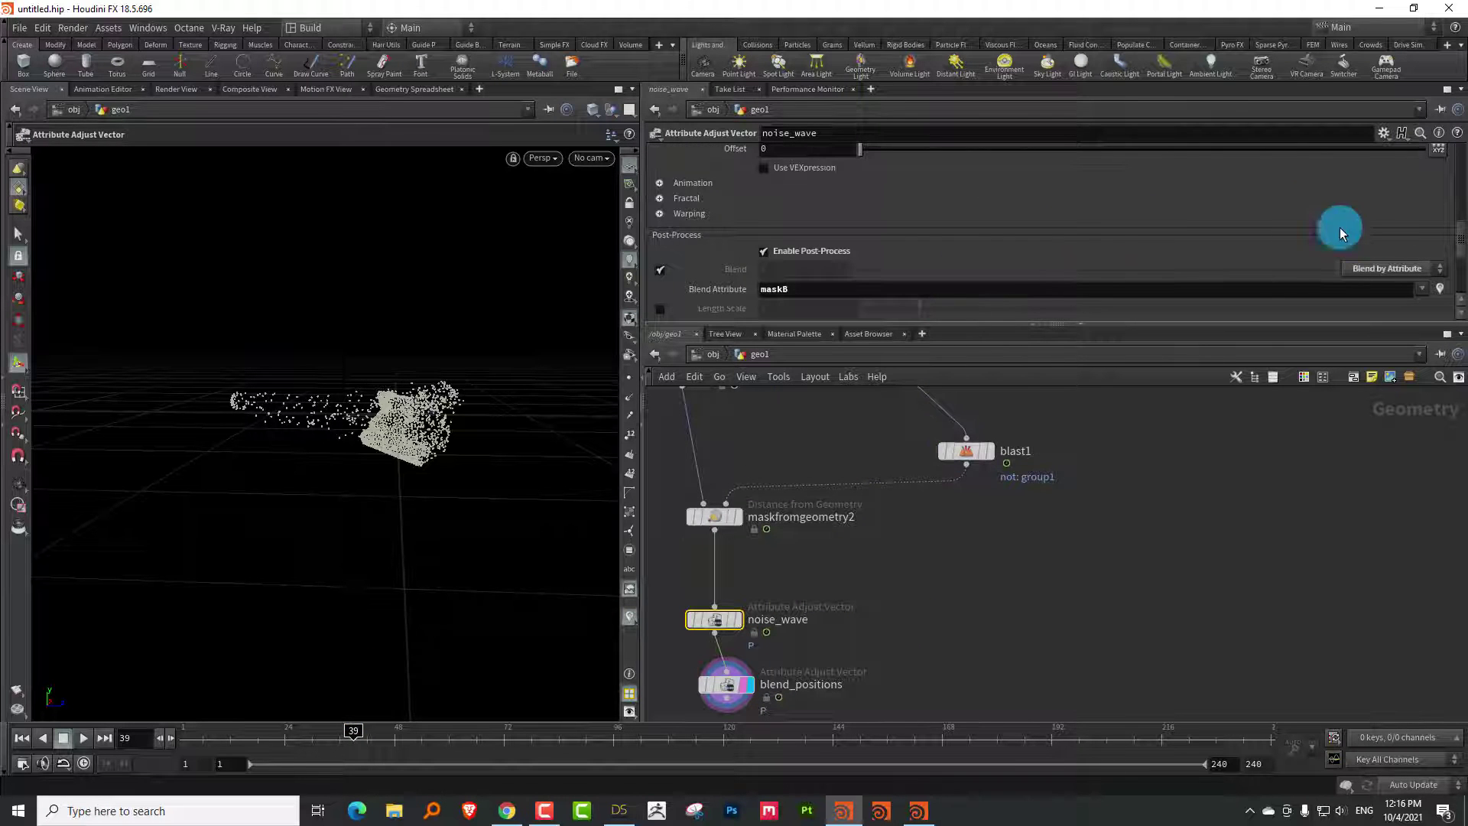
Raise noise_wave's amplitude to 5.35 and check the stronger noise at nearby frames
{"action": "left_click_drag", "start_coordinate": [1459, 242], "coordinate": [1460, 197]}
{"action": "left_click_drag", "start_coordinate": [1151, 231], "coordinate": [1161, 219]}
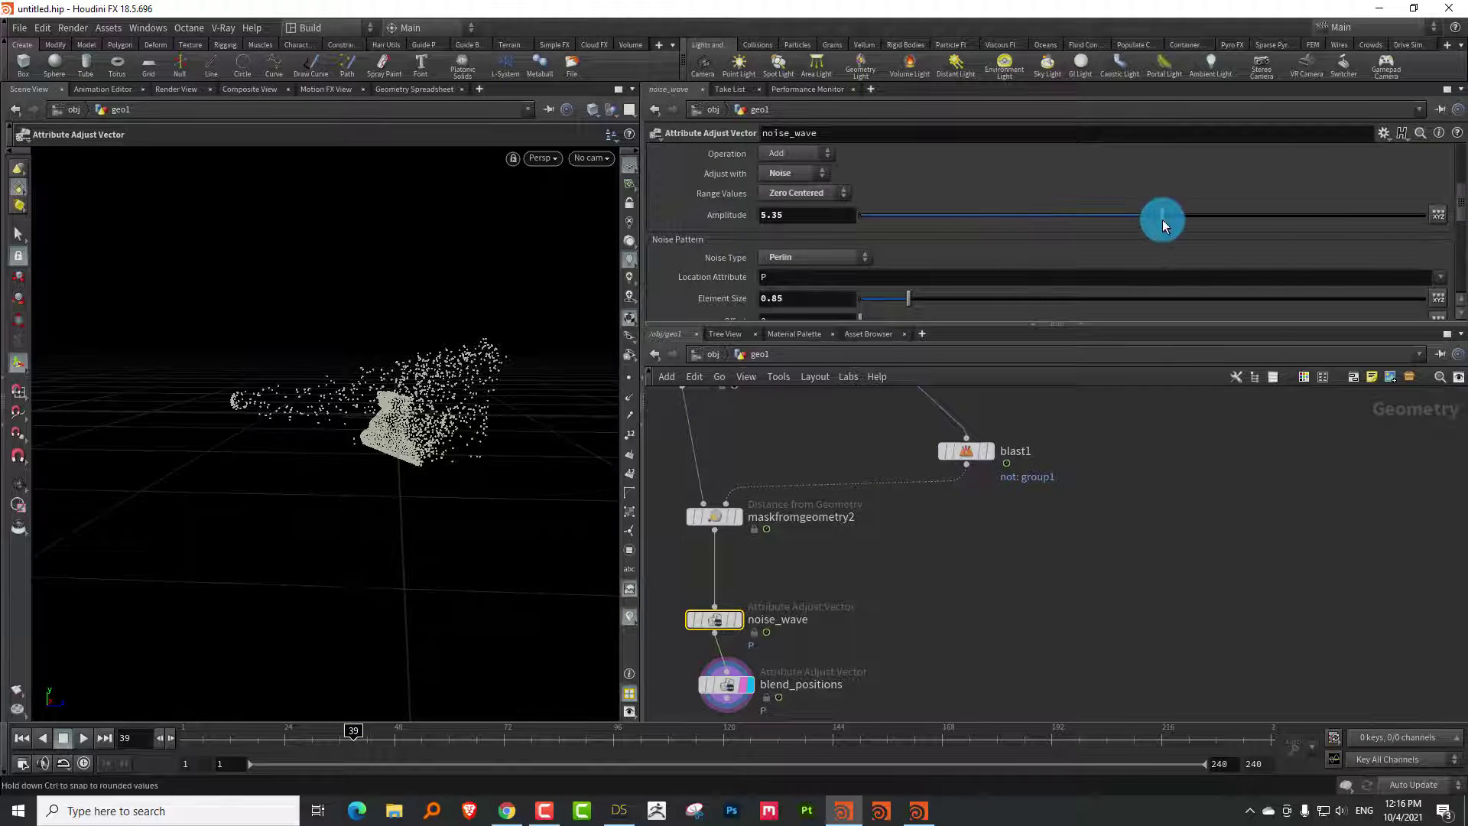
{"action": "left_click_drag", "start_coordinate": [274, 727], "coordinate": [541, 708]}
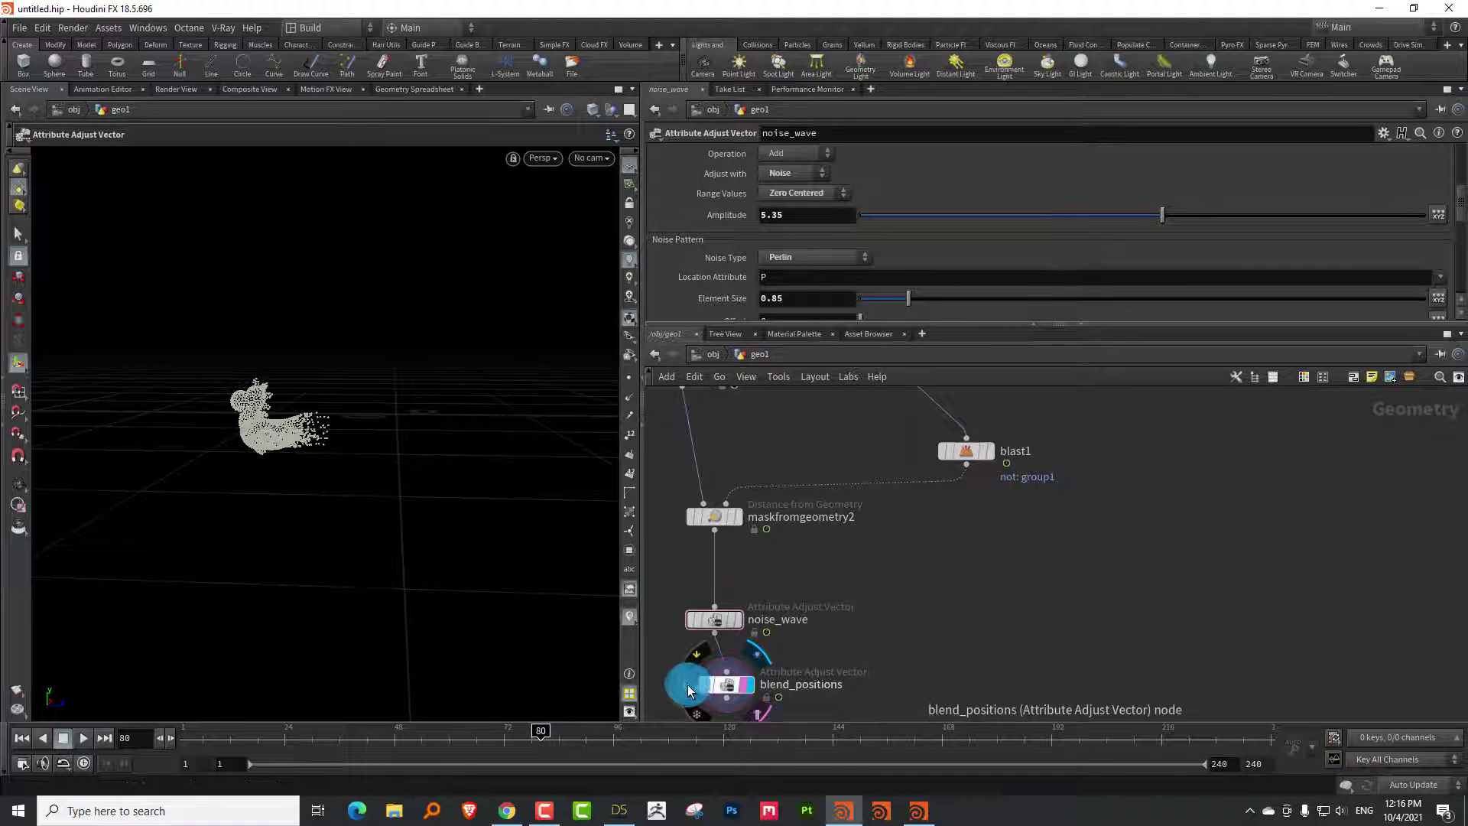
Visualize blend_positions' mask attribute in red on the points and preview earlier frames
{"action": "left_click", "coordinate": [687, 685]}
{"action": "left_click", "coordinate": [855, 477]}
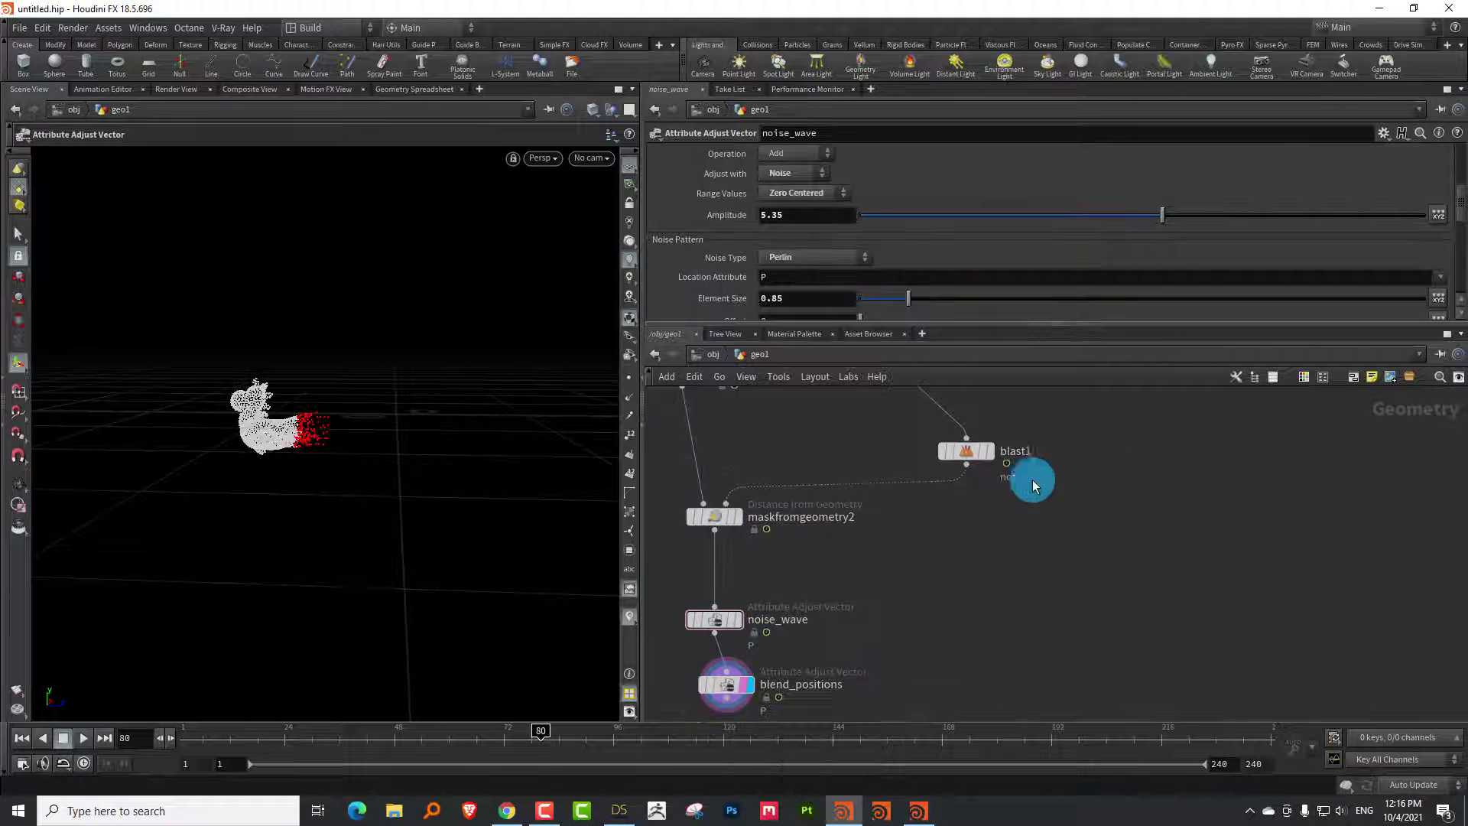
{"action": "left_click_drag", "start_coordinate": [259, 736], "coordinate": [421, 740]}
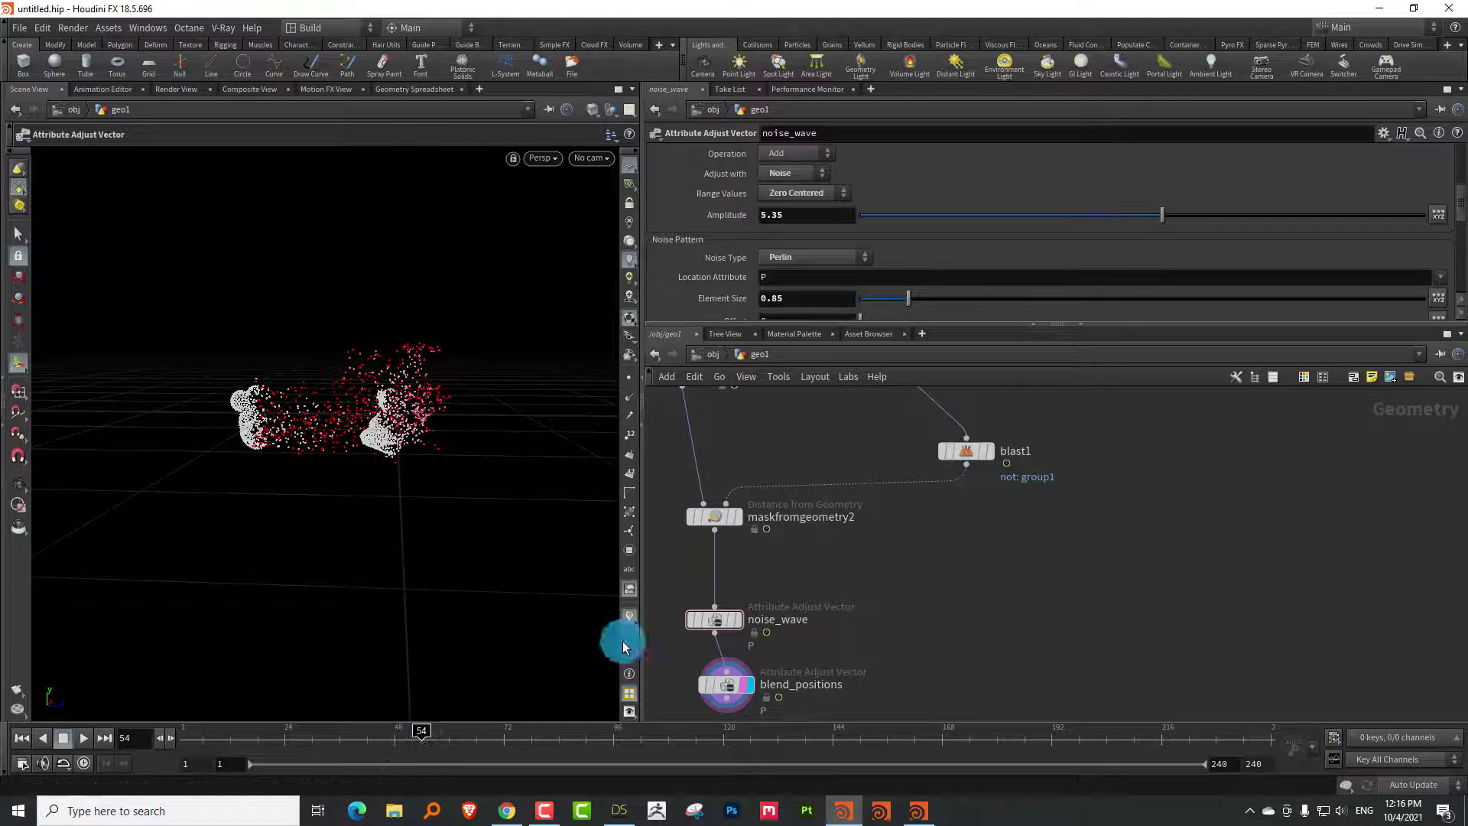
{"action": "scroll", "coordinate": [750, 632], "scroll_direction": "up", "scroll_amount": 5}
{"action": "left_click", "coordinate": [727, 490]}
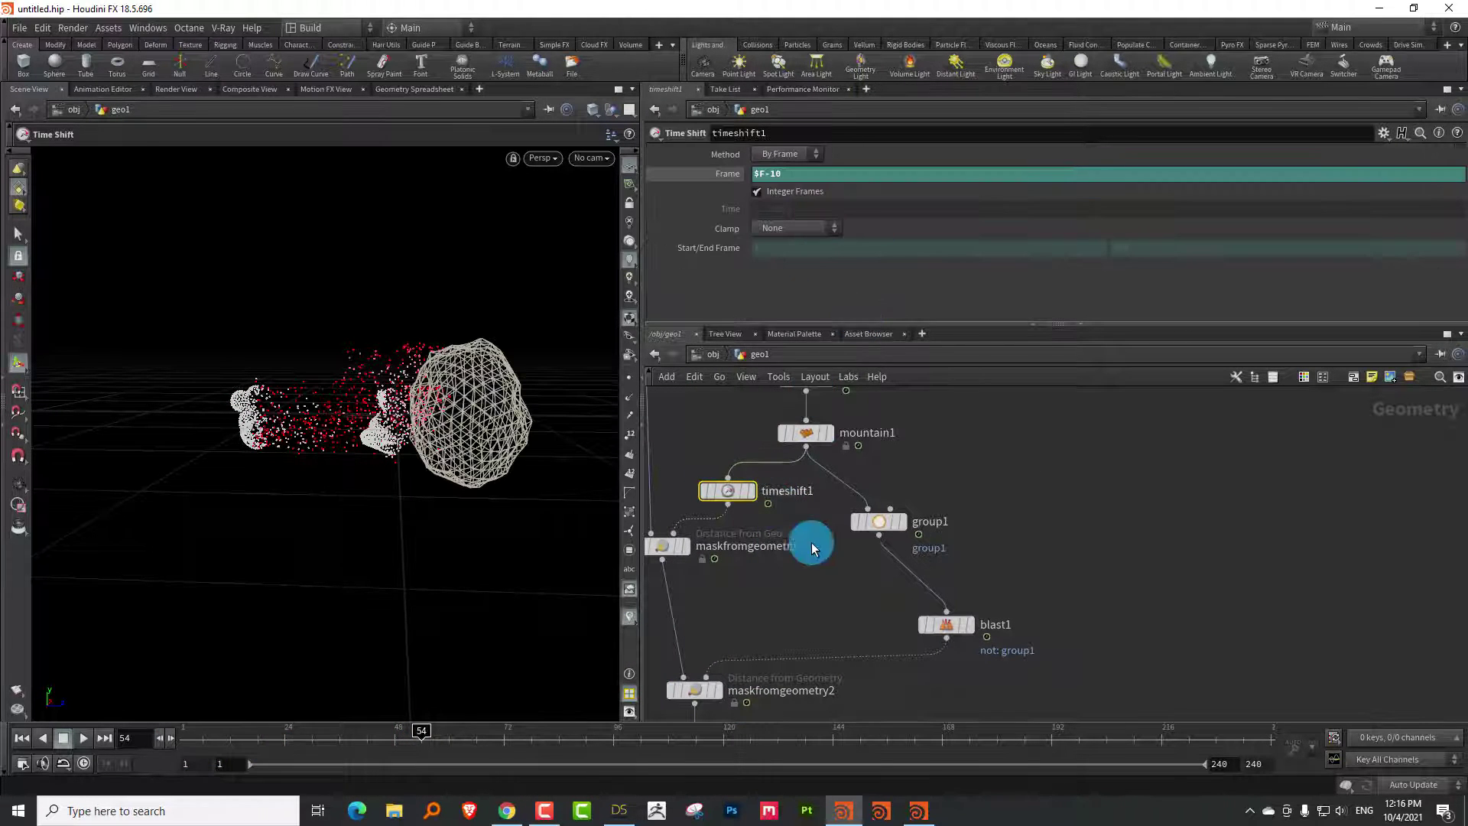
Change timeshift1's Frame to $F-15 and scrub the timeline to check the longer delay
{"action": "middle_click_drag", "start_coordinate": [811, 543], "coordinate": [793, 584]}
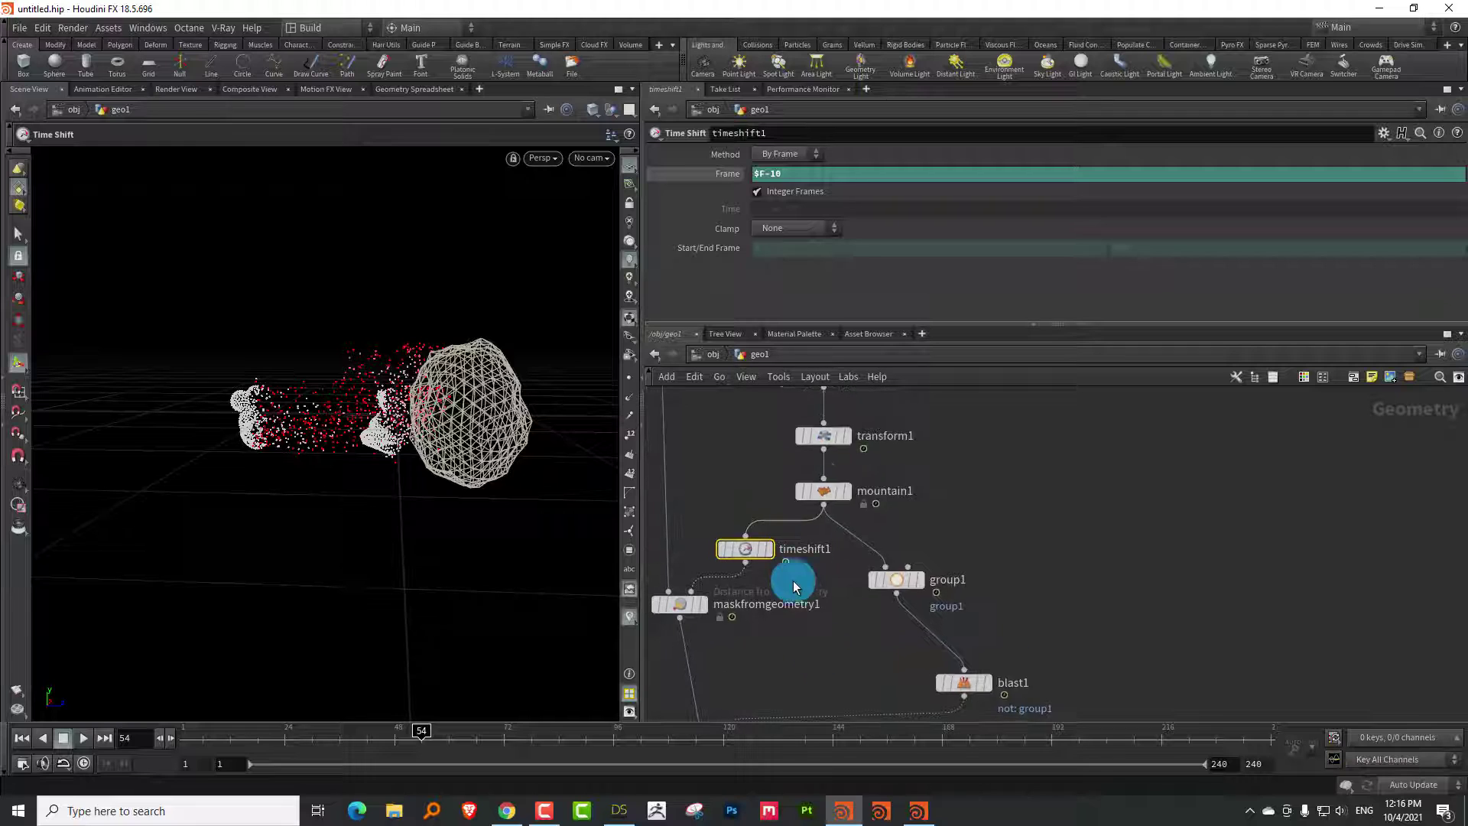
{"action": "left_click", "coordinate": [783, 174]}
{"action": "key", "text": "Return"}
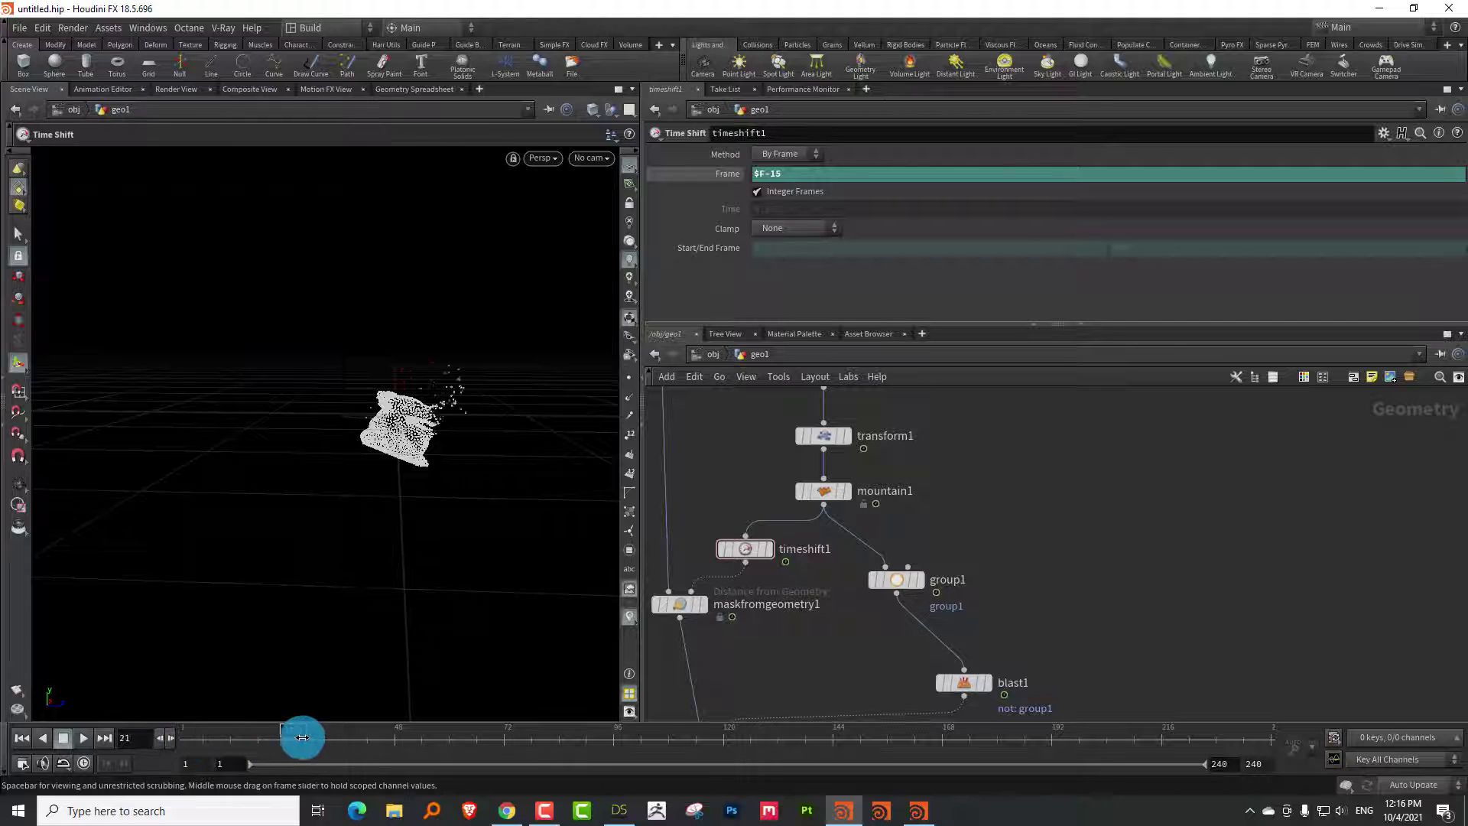
{"action": "left_click_drag", "start_coordinate": [354, 734], "coordinate": [527, 731]}
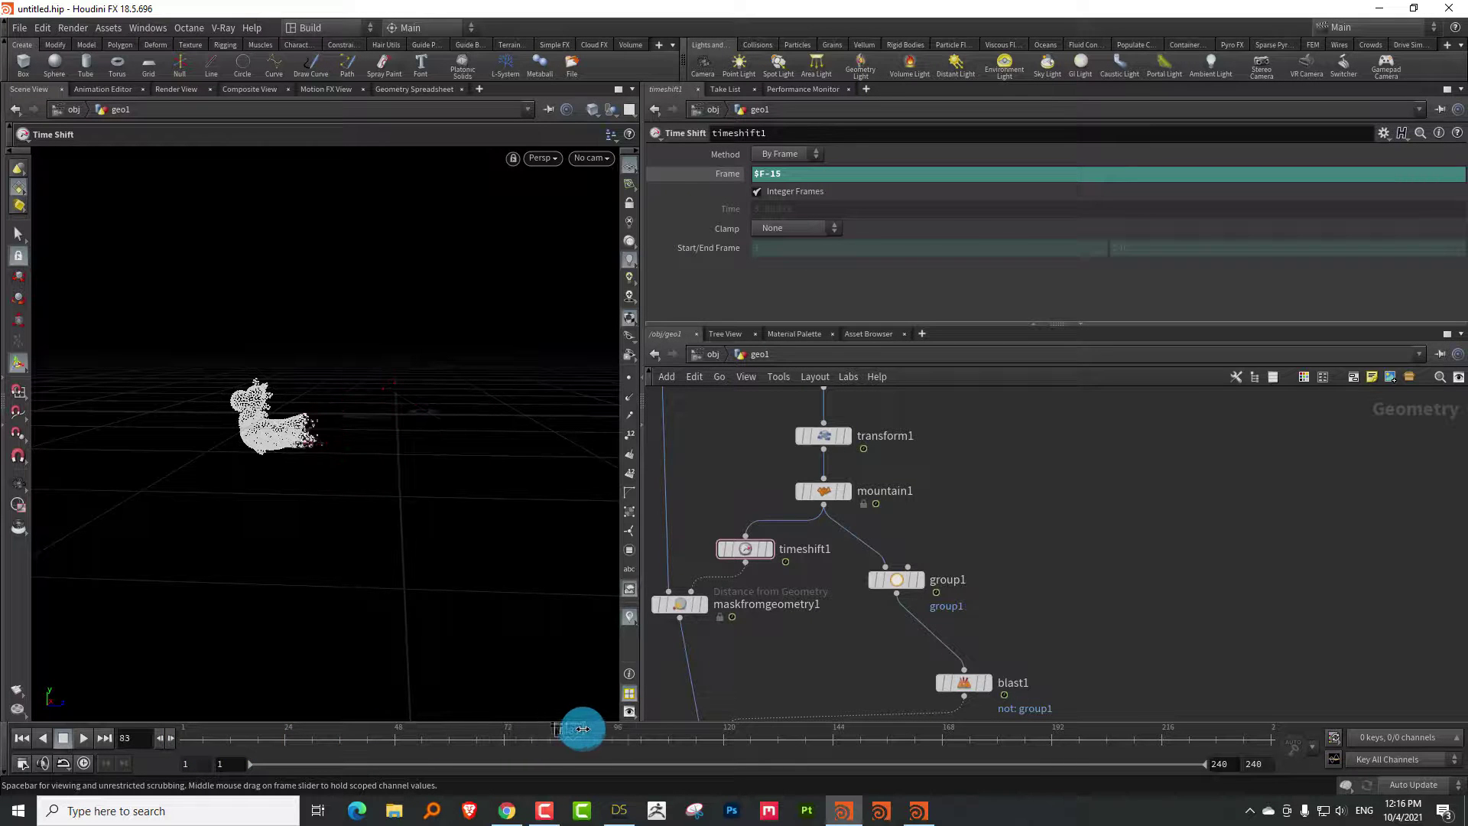
{"action": "left_click_drag", "start_coordinate": [624, 726], "coordinate": [497, 747]}
{"action": "scroll", "coordinate": [731, 594], "scroll_direction": "down", "scroll_amount": 3}
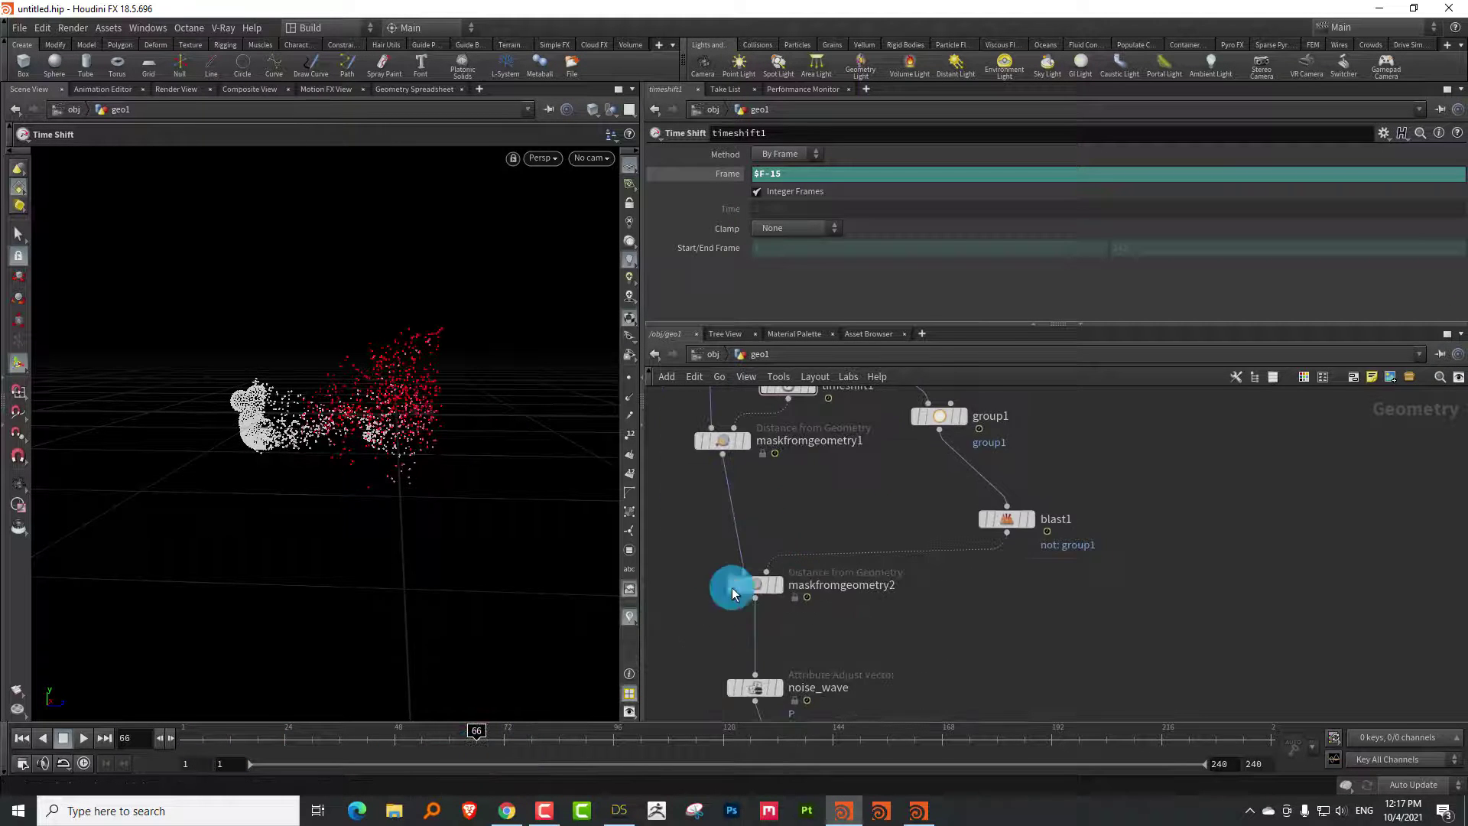
Set noise_wave's pulse duration to 3.33 and play the animation from frame 1
{"action": "left_click_drag", "start_coordinate": [704, 658], "coordinate": [785, 714]}
{"action": "left_click_drag", "start_coordinate": [835, 327], "coordinate": [836, 534]}
{"action": "left_click", "coordinate": [659, 432]}
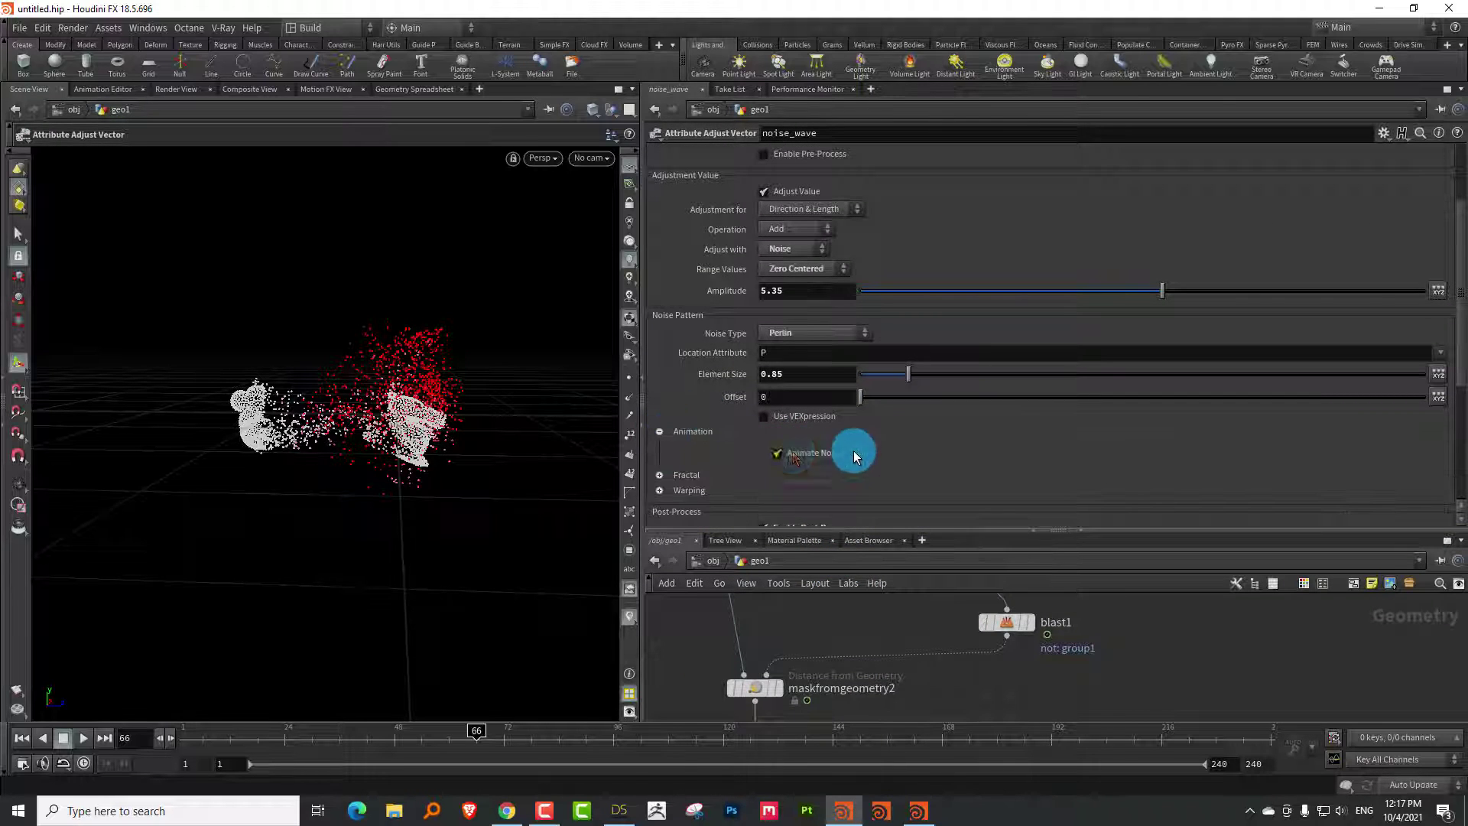
{"action": "left_click_drag", "start_coordinate": [1058, 469], "coordinate": [1068, 474]}
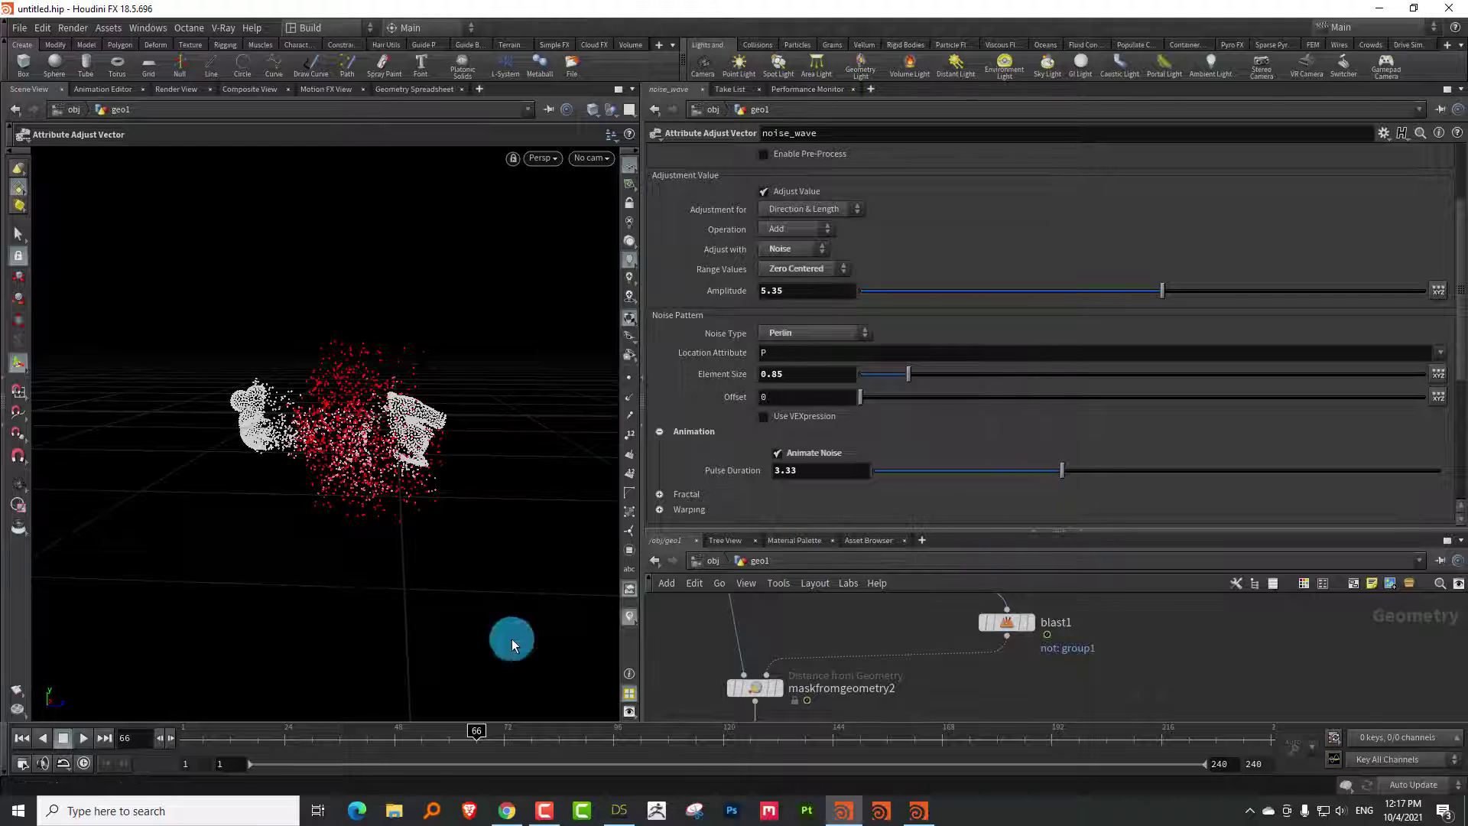
{"action": "left_click_drag", "start_coordinate": [302, 744], "coordinate": [61, 733]}
{"action": "left_click", "coordinate": [89, 736]}
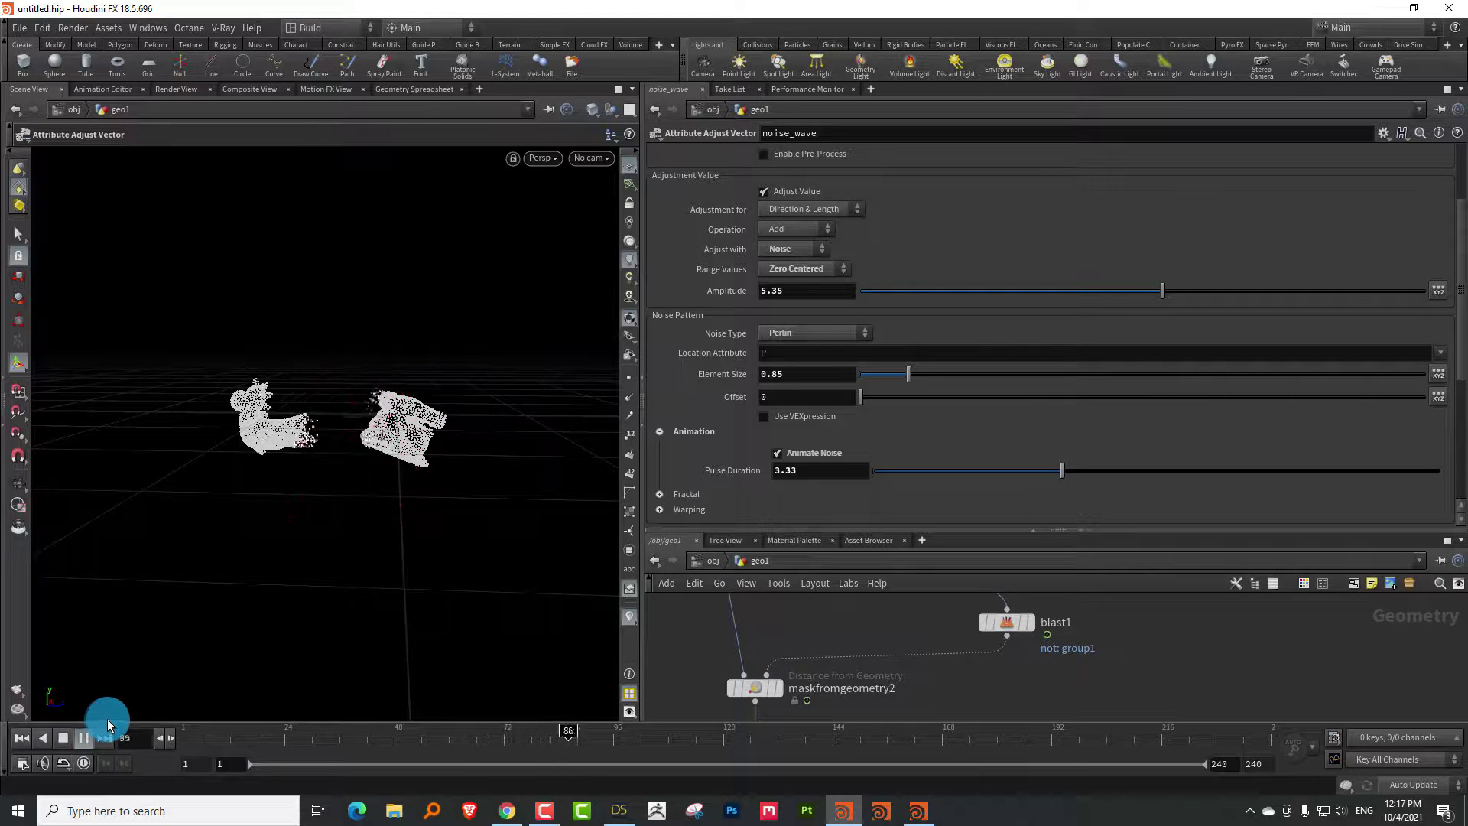
{"action": "left_click", "coordinate": [192, 739]}
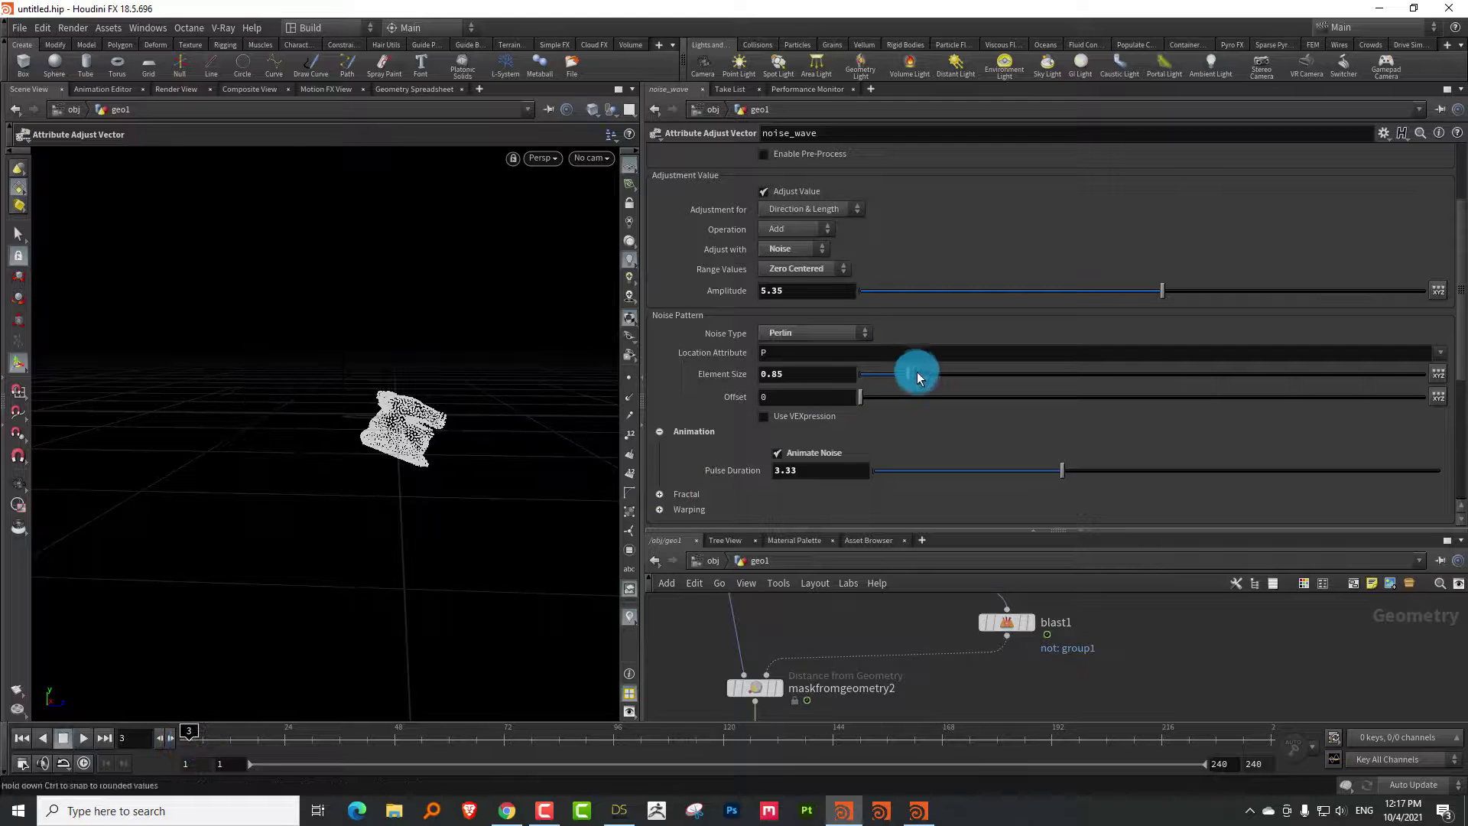
Shrink the noise element size to 0.56 and pulse duration to 2.08, then replay
{"action": "left_click_drag", "start_coordinate": [896, 377], "coordinate": [891, 376]}
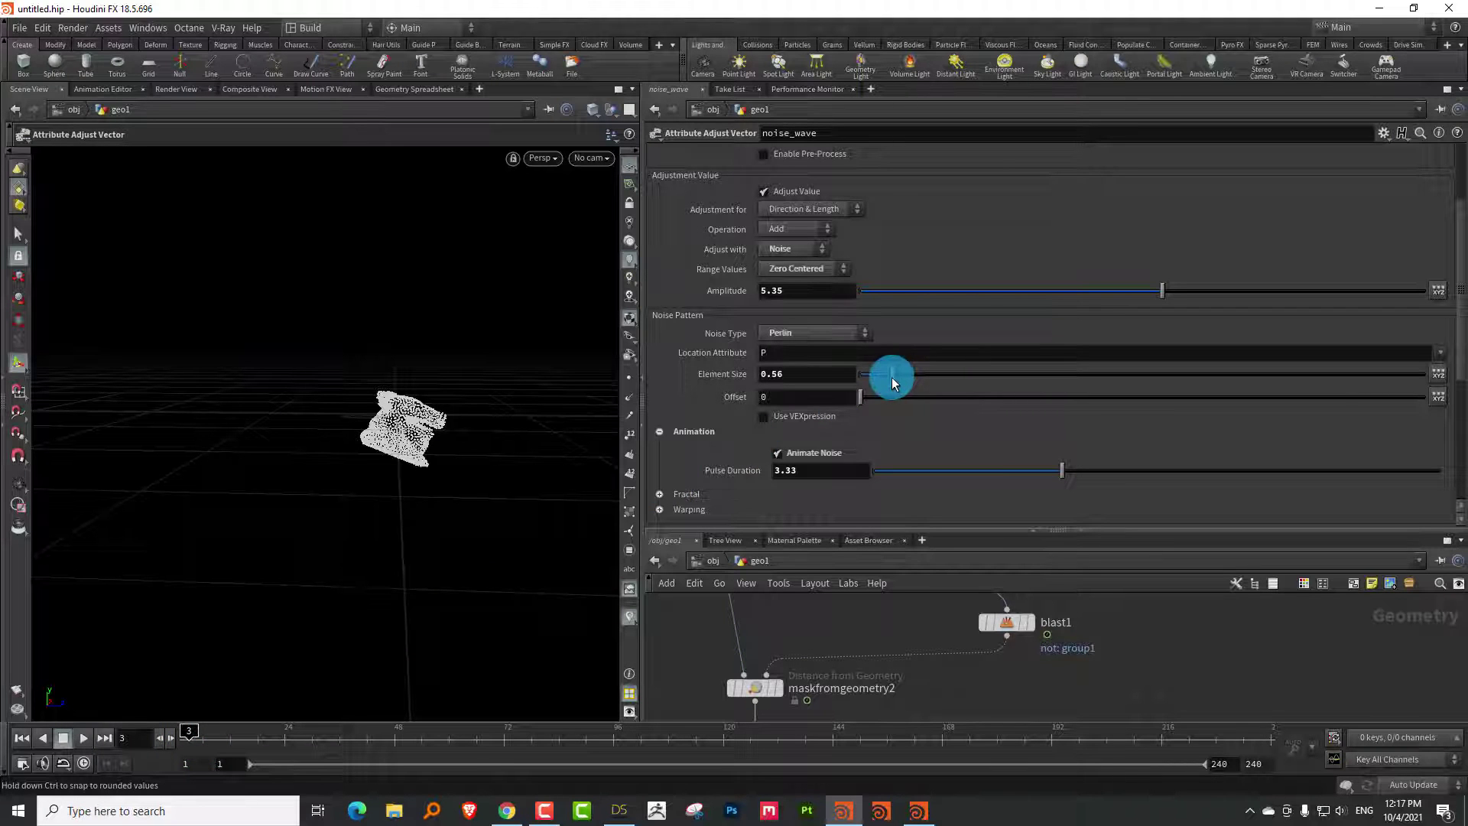
{"action": "left_click", "coordinate": [992, 473]}
{"action": "left_click_drag", "start_coordinate": [245, 740], "coordinate": [113, 740]}
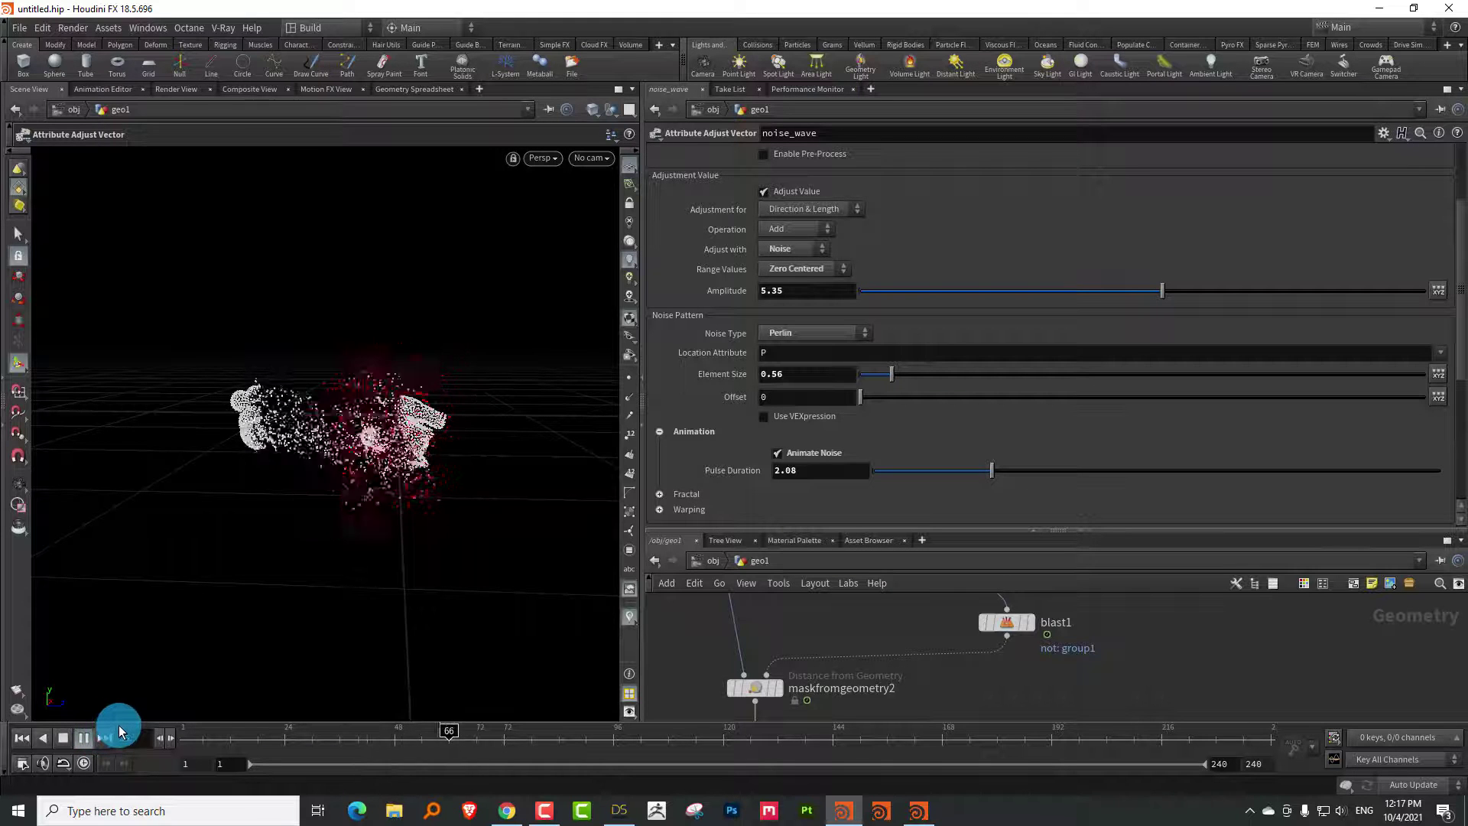
{"action": "left_click", "coordinate": [815, 533]}
Enlarge the node network area and select the blend_positions node
{"action": "left_click_drag", "start_coordinate": [817, 531], "coordinate": [832, 364]}
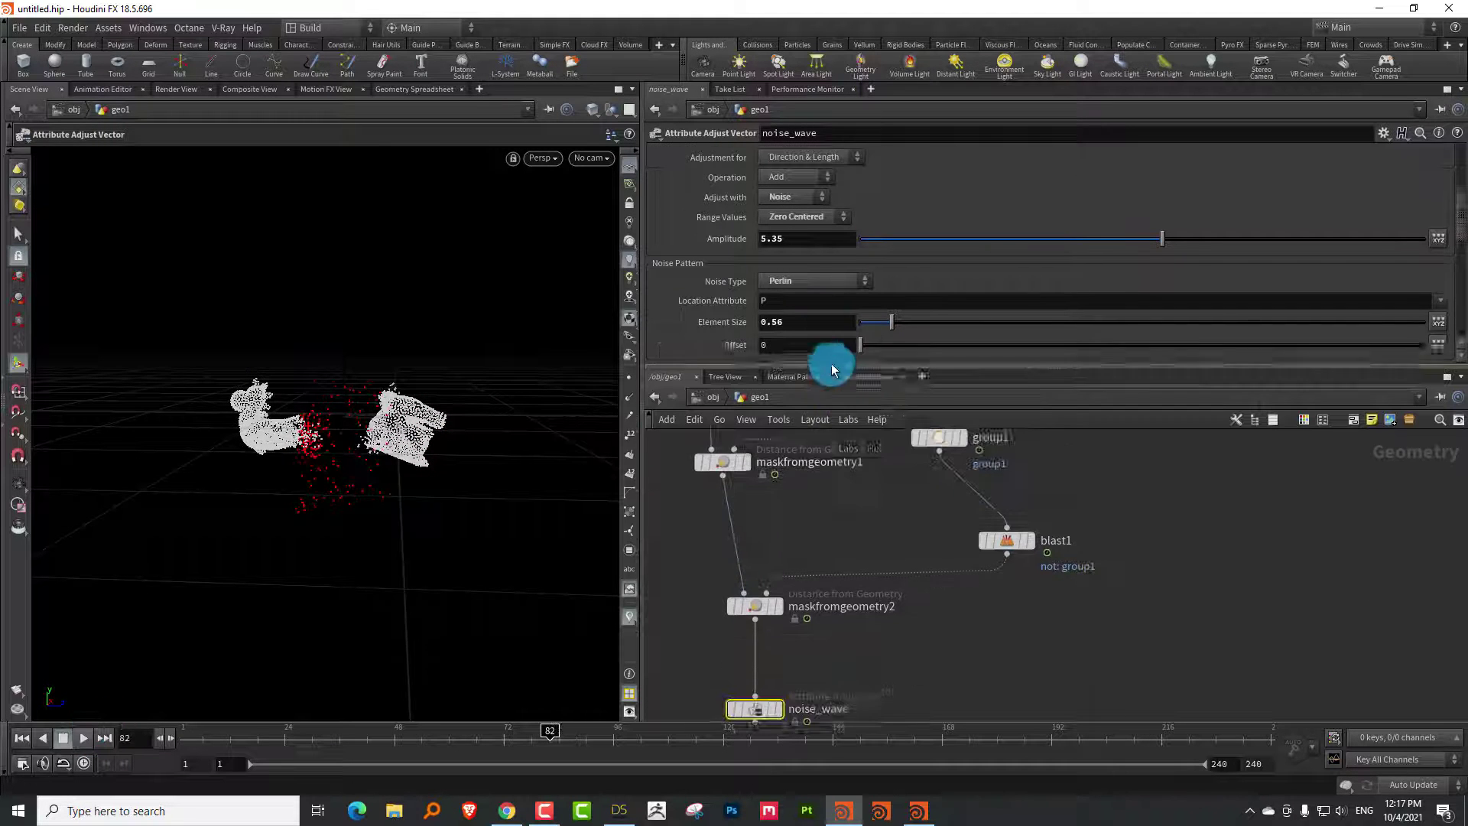
{"action": "left_click", "coordinate": [850, 493]}
{"action": "left_click_drag", "start_coordinate": [705, 695], "coordinate": [705, 696]}
{"action": "left_click", "coordinate": [170, 730]}
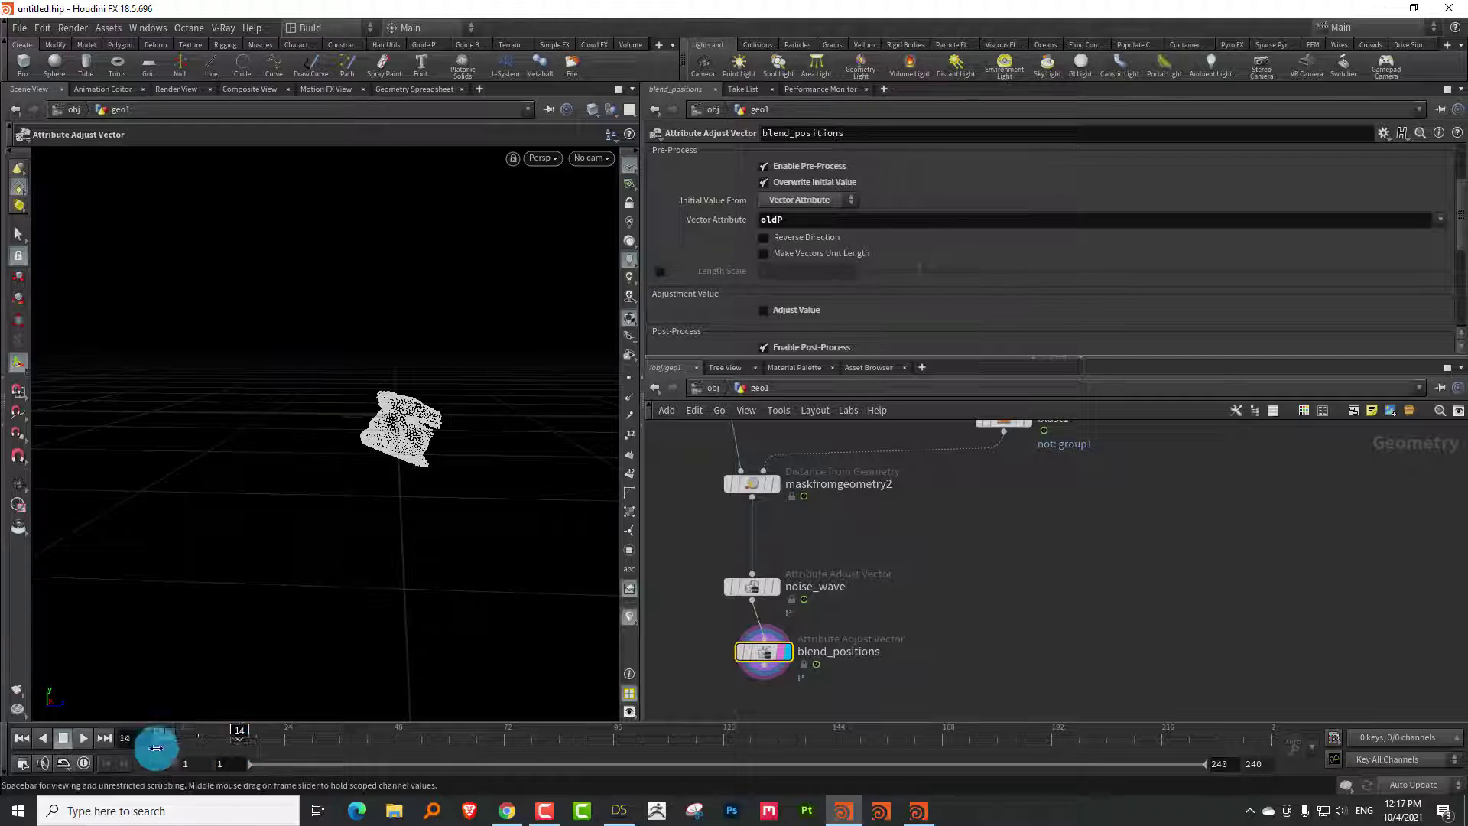
{"action": "left_click", "coordinate": [84, 737]}
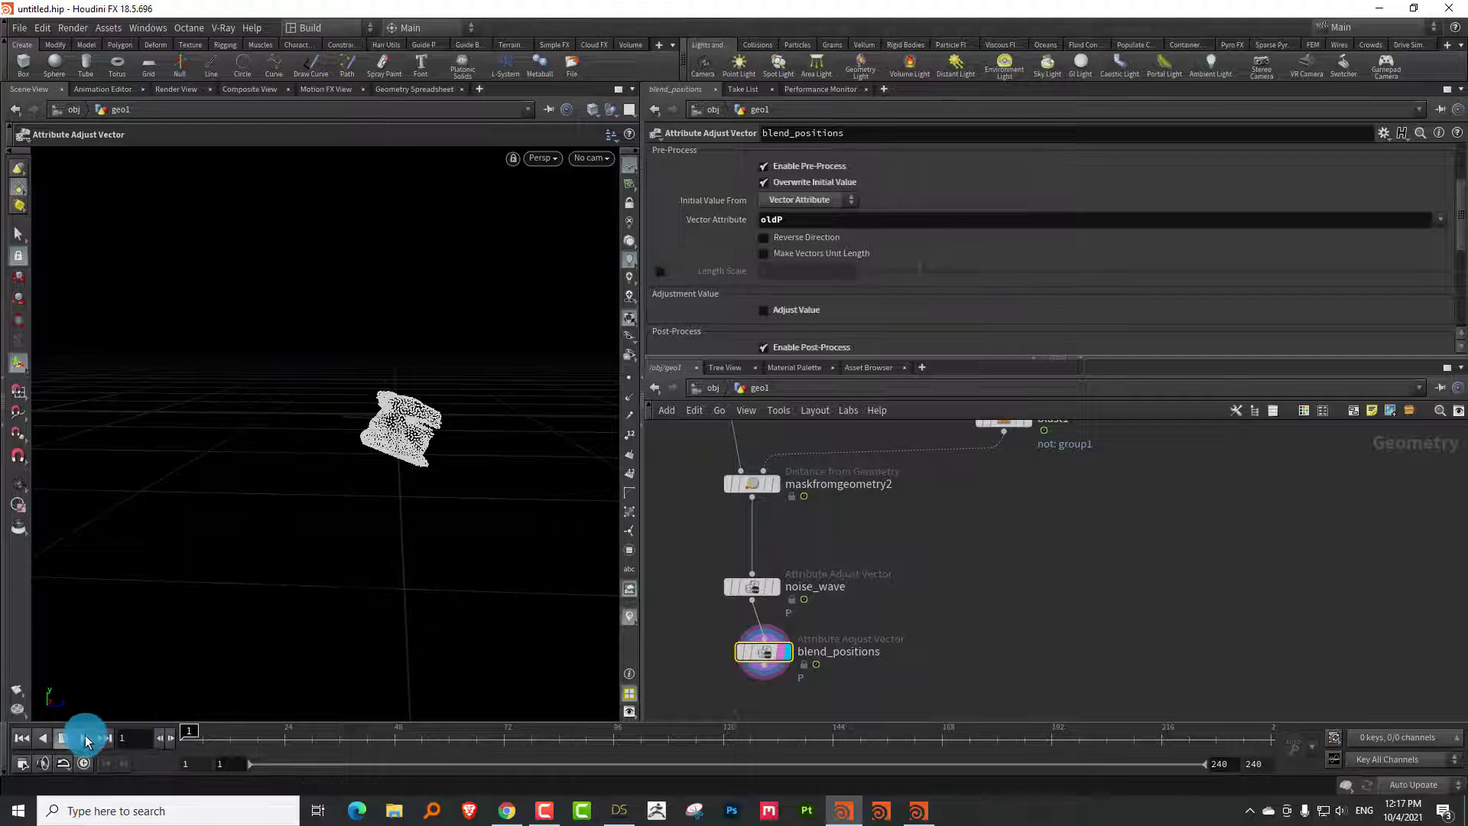
{"action": "left_click", "coordinate": [131, 730]}
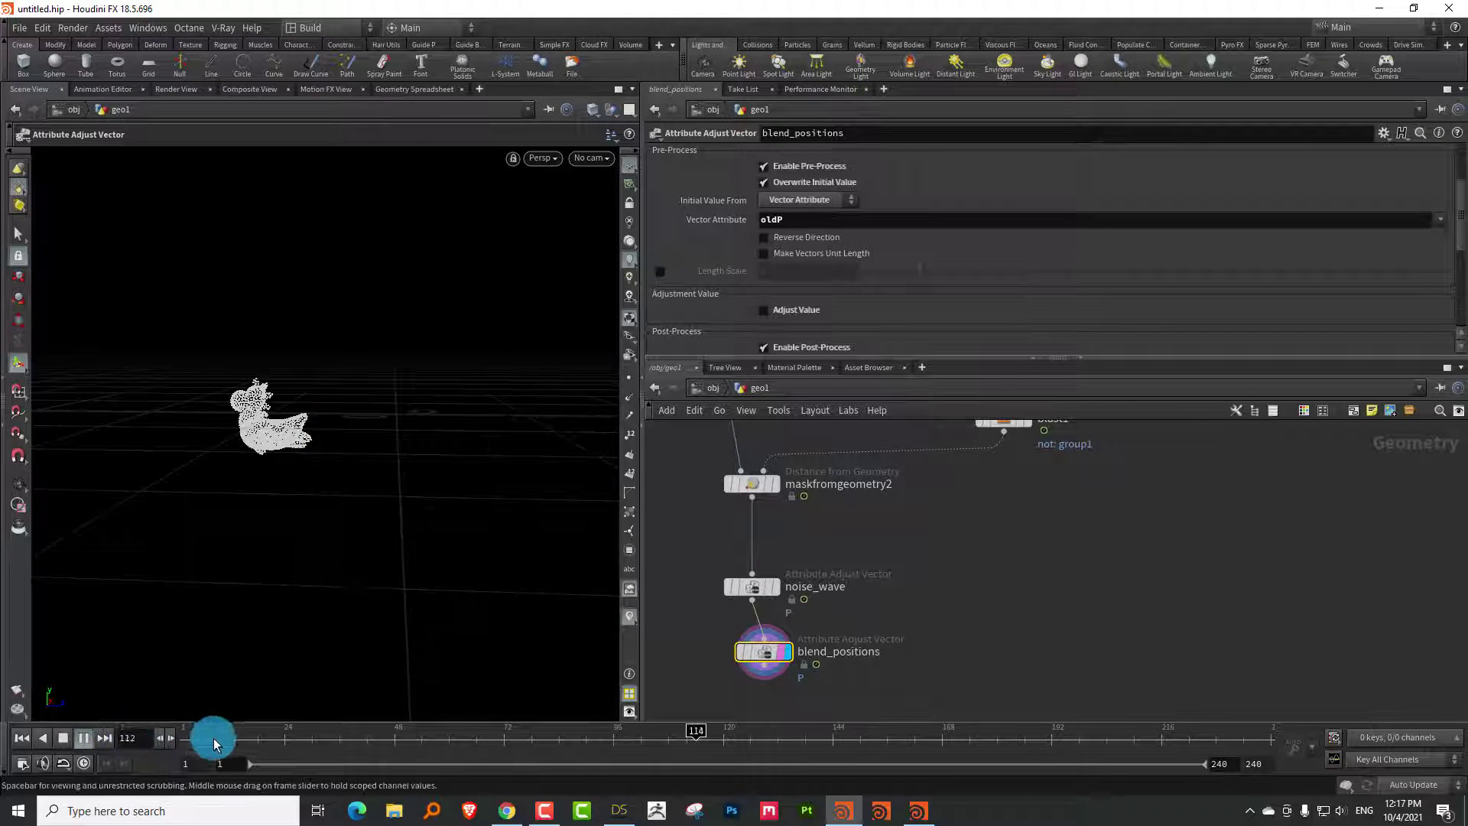
{"action": "type", "text": "1"}
{"action": "key", "text": "Return"}
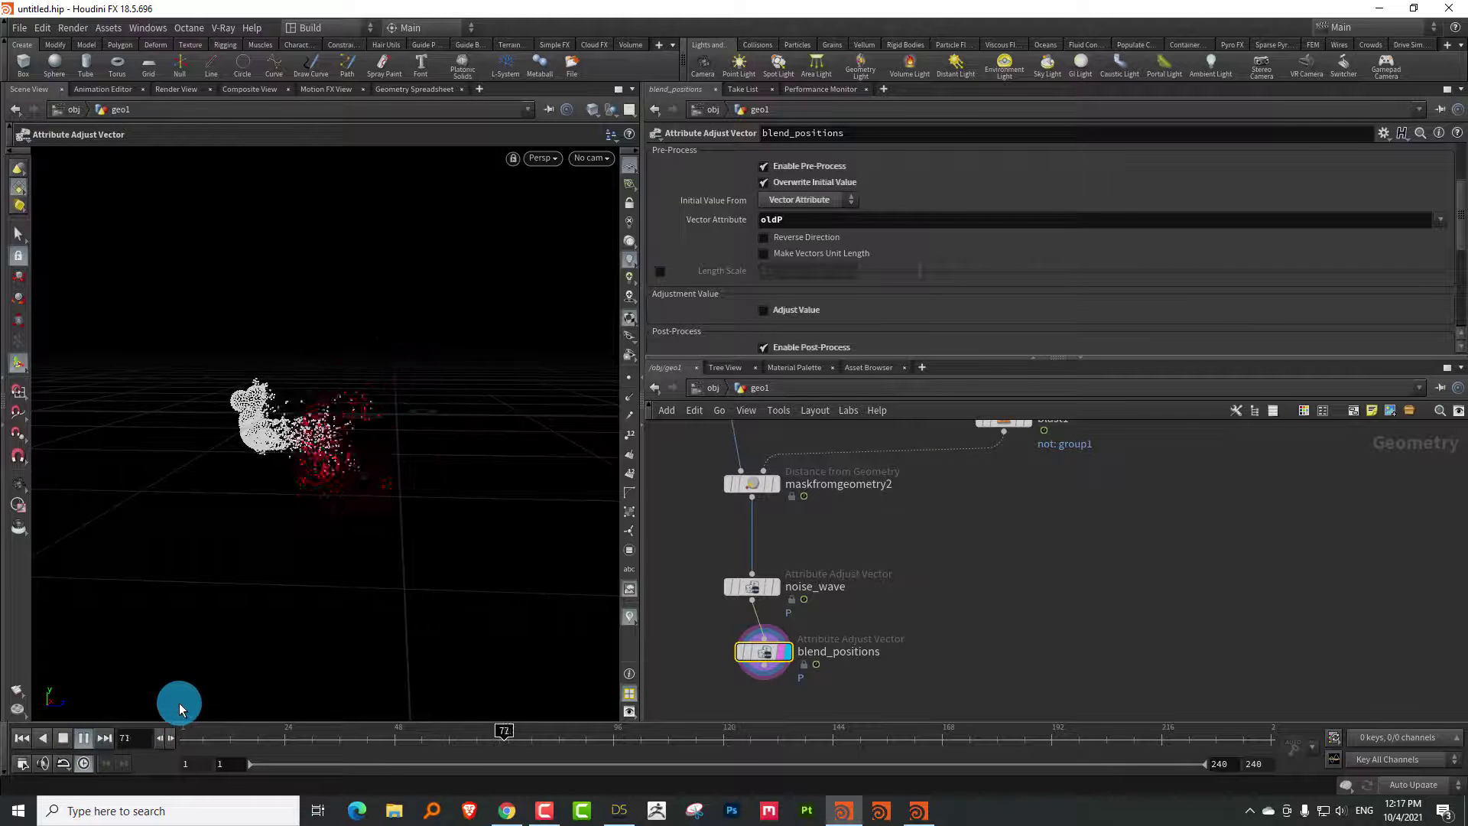
{"action": "left_click_drag", "start_coordinate": [206, 727], "coordinate": [449, 722]}
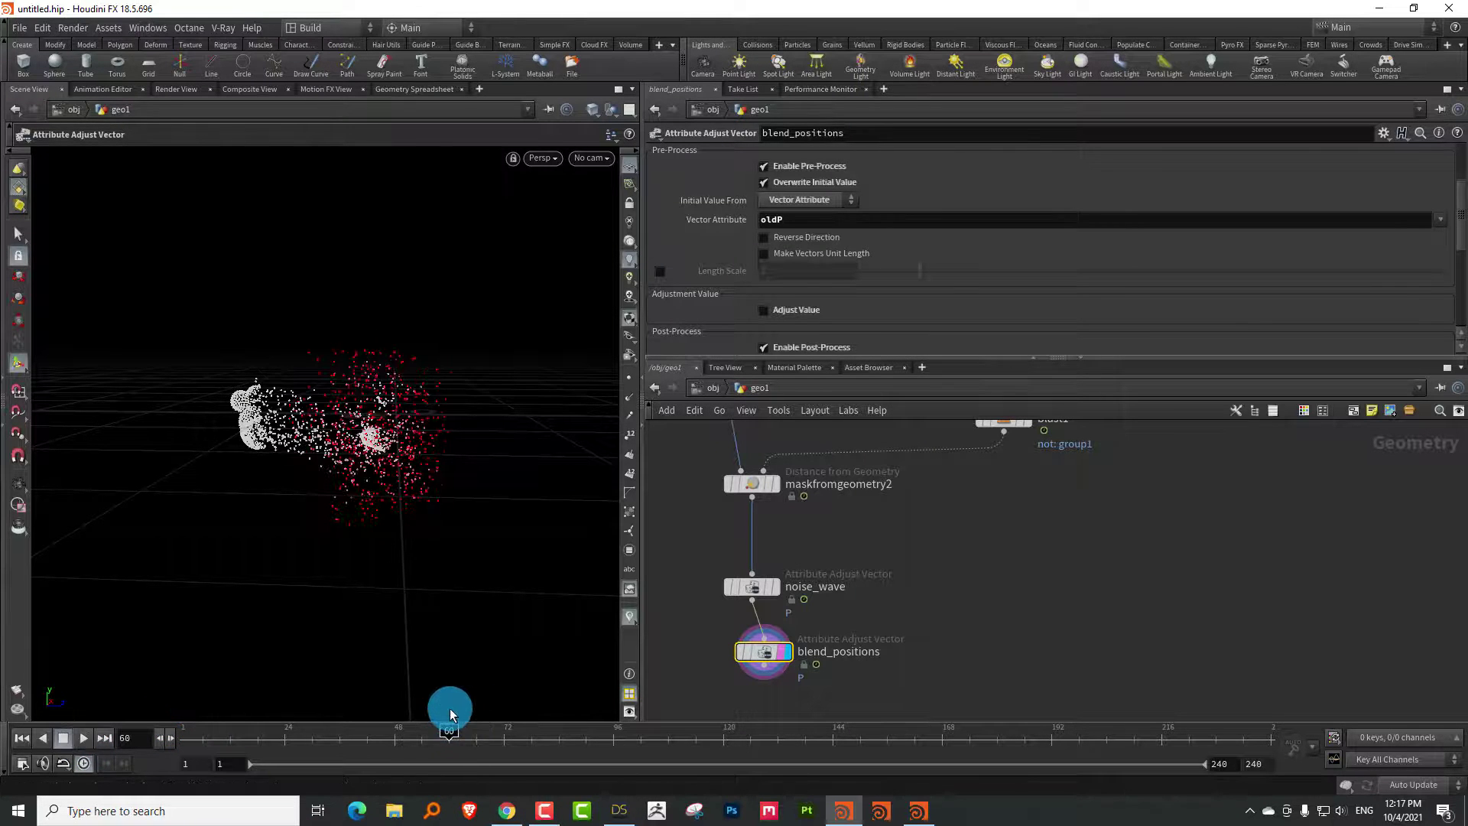
{"action": "middle_click_drag", "start_coordinate": [856, 550], "coordinate": [865, 353]}
{"action": "left_click_drag", "start_coordinate": [873, 359], "coordinate": [873, 289]}
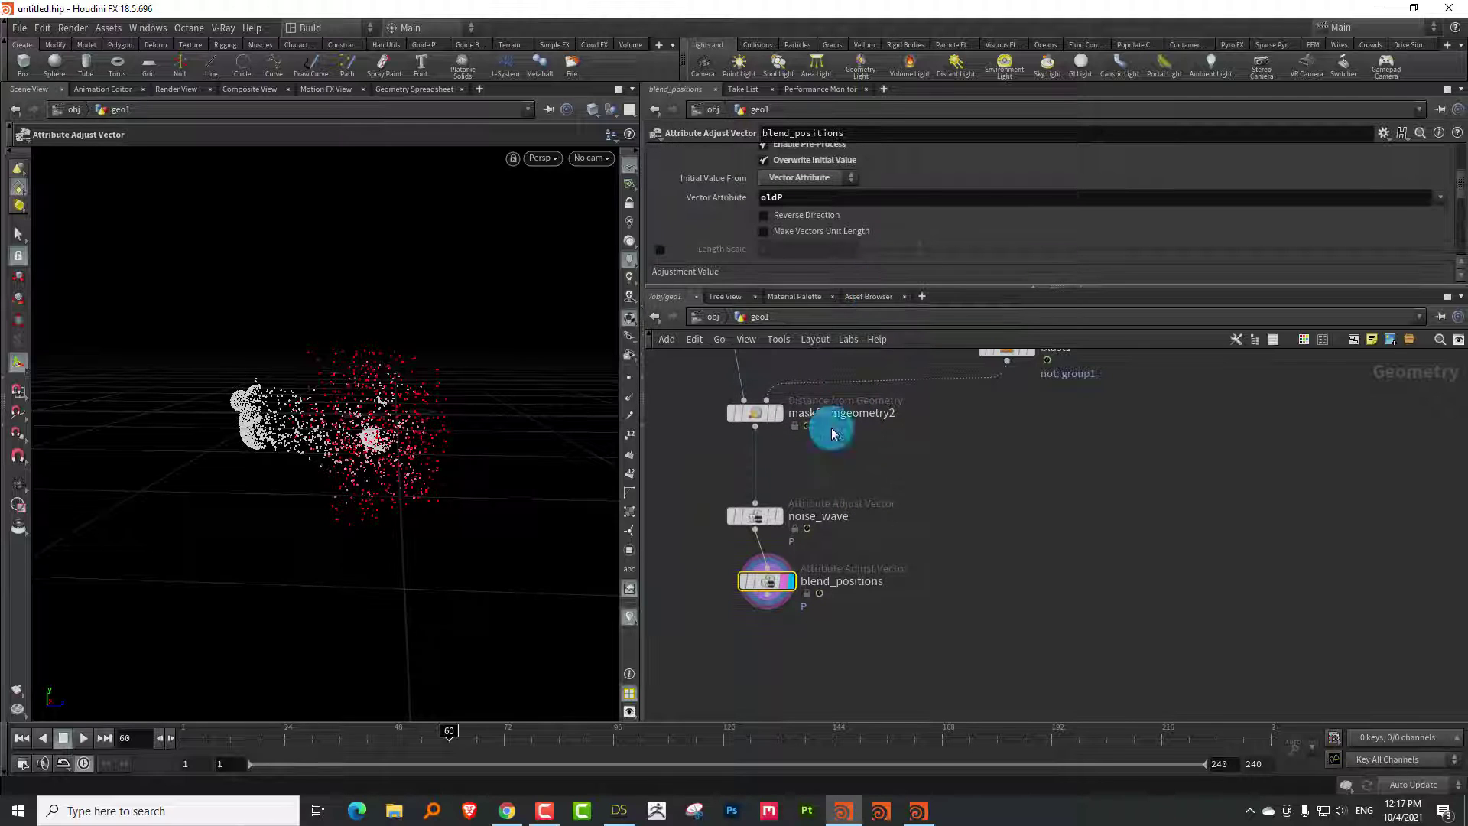
{"action": "left_click", "coordinate": [918, 811]}
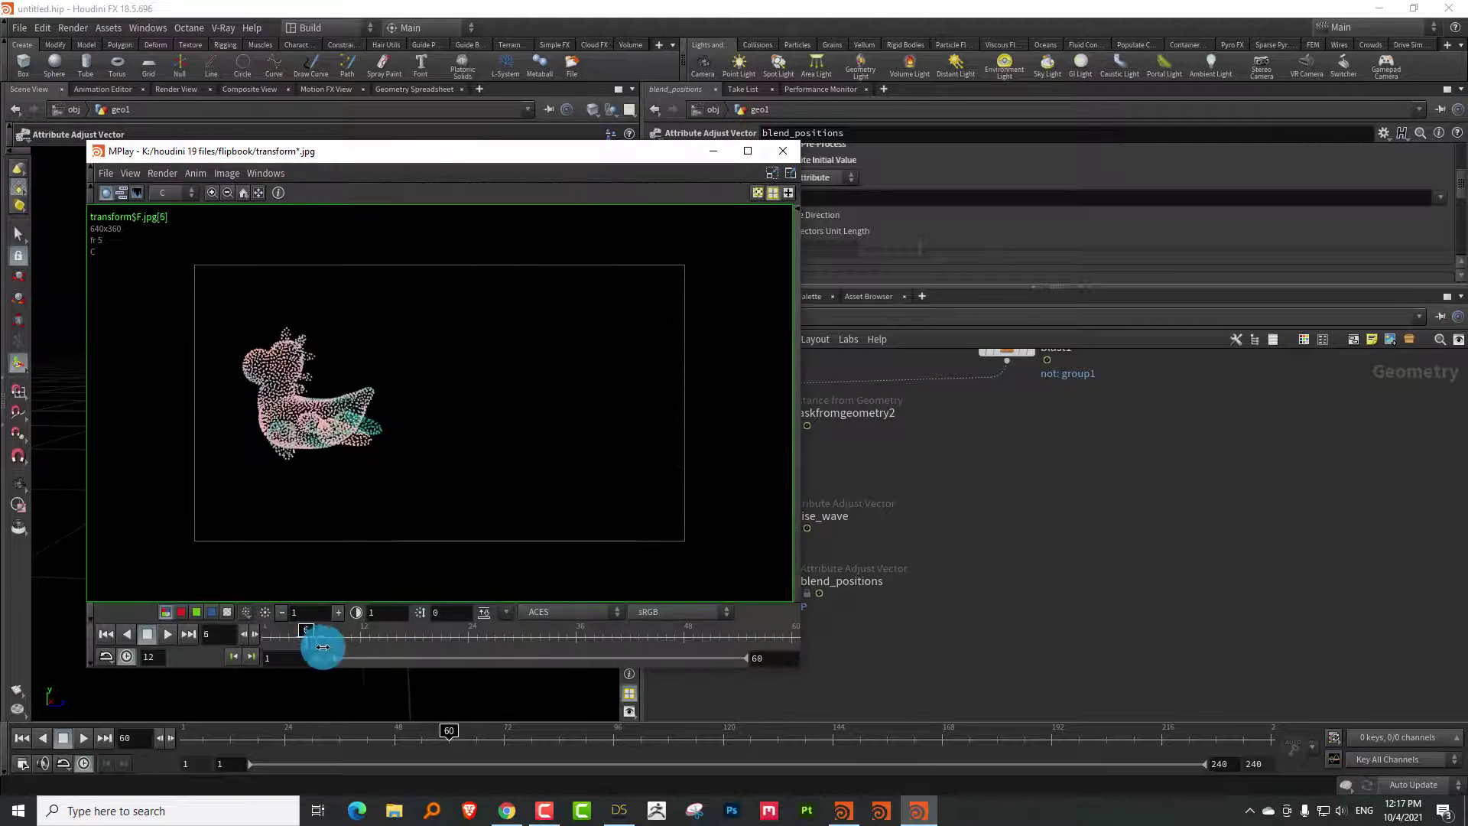
{"action": "left_click_drag", "start_coordinate": [321, 637], "coordinate": [515, 633]}
{"action": "left_click", "coordinate": [746, 151]}
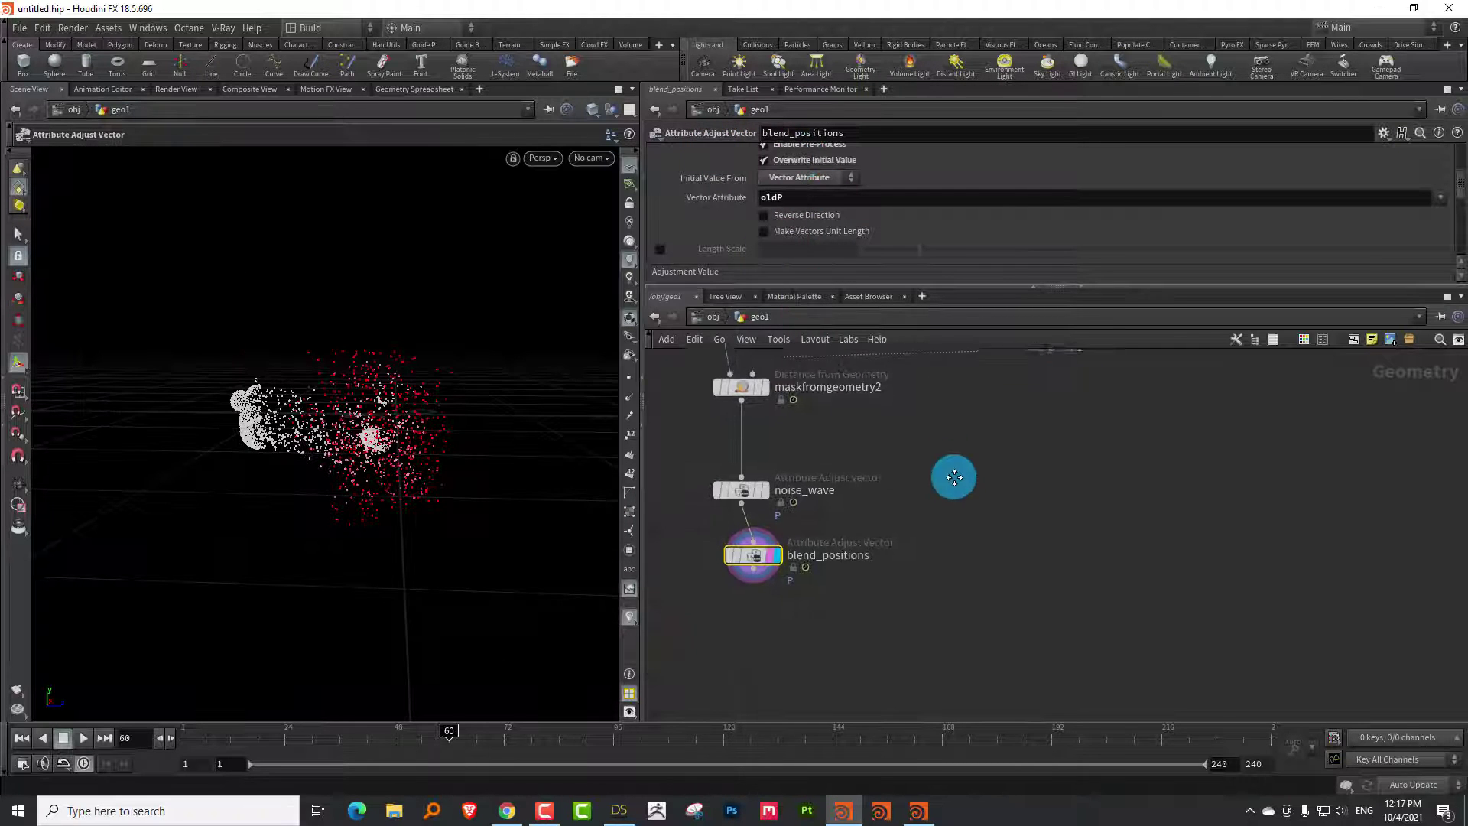
Add a Trail node, trail1, to the network below blend_positions
{"action": "left_click", "coordinate": [773, 544]}
{"action": "scroll", "coordinate": [784, 616], "scroll_direction": "up", "scroll_amount": 3}
{"action": "key", "text": "Tab"}
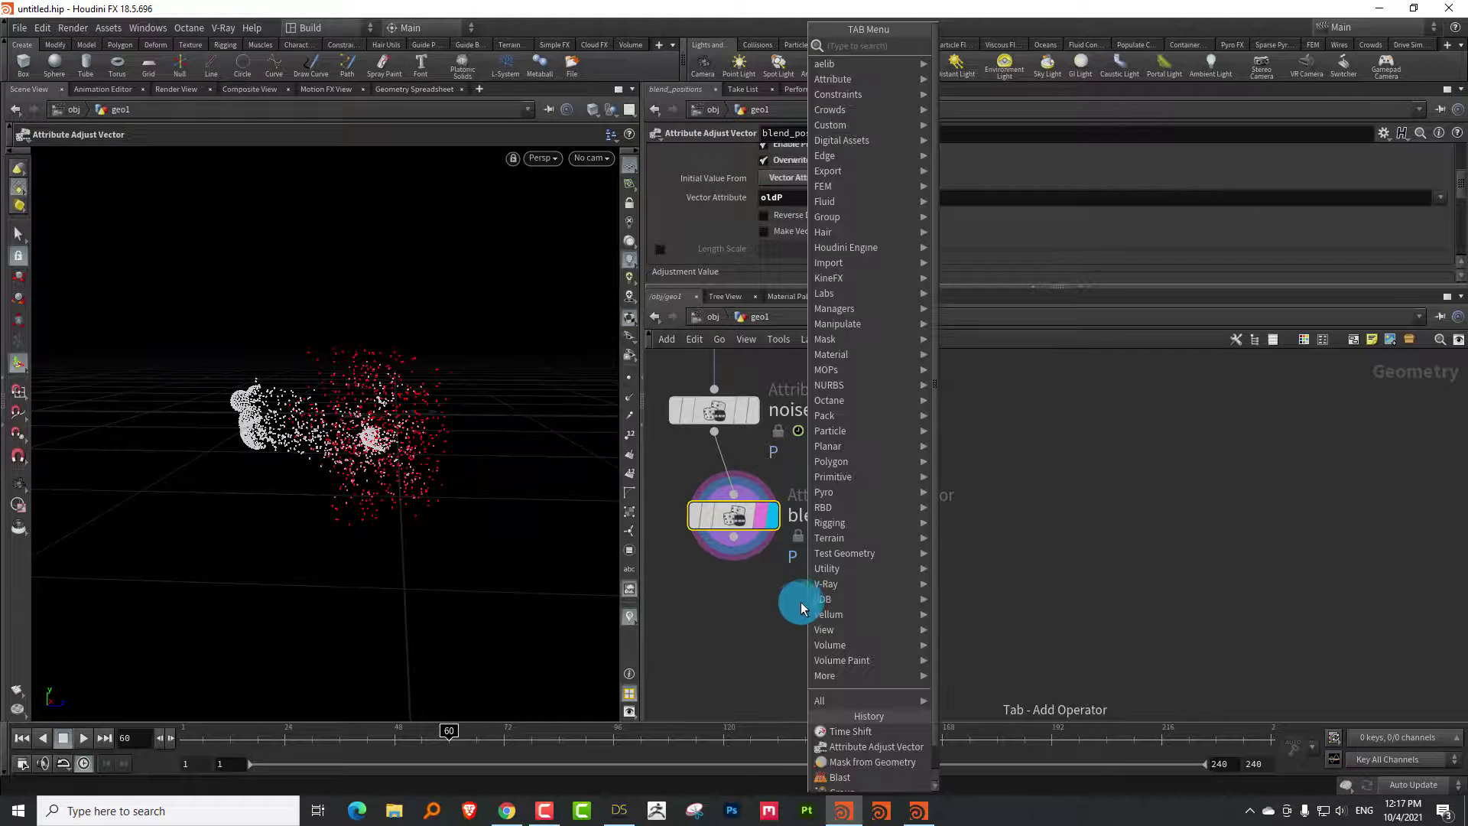
{"action": "type", "text": "tral"}
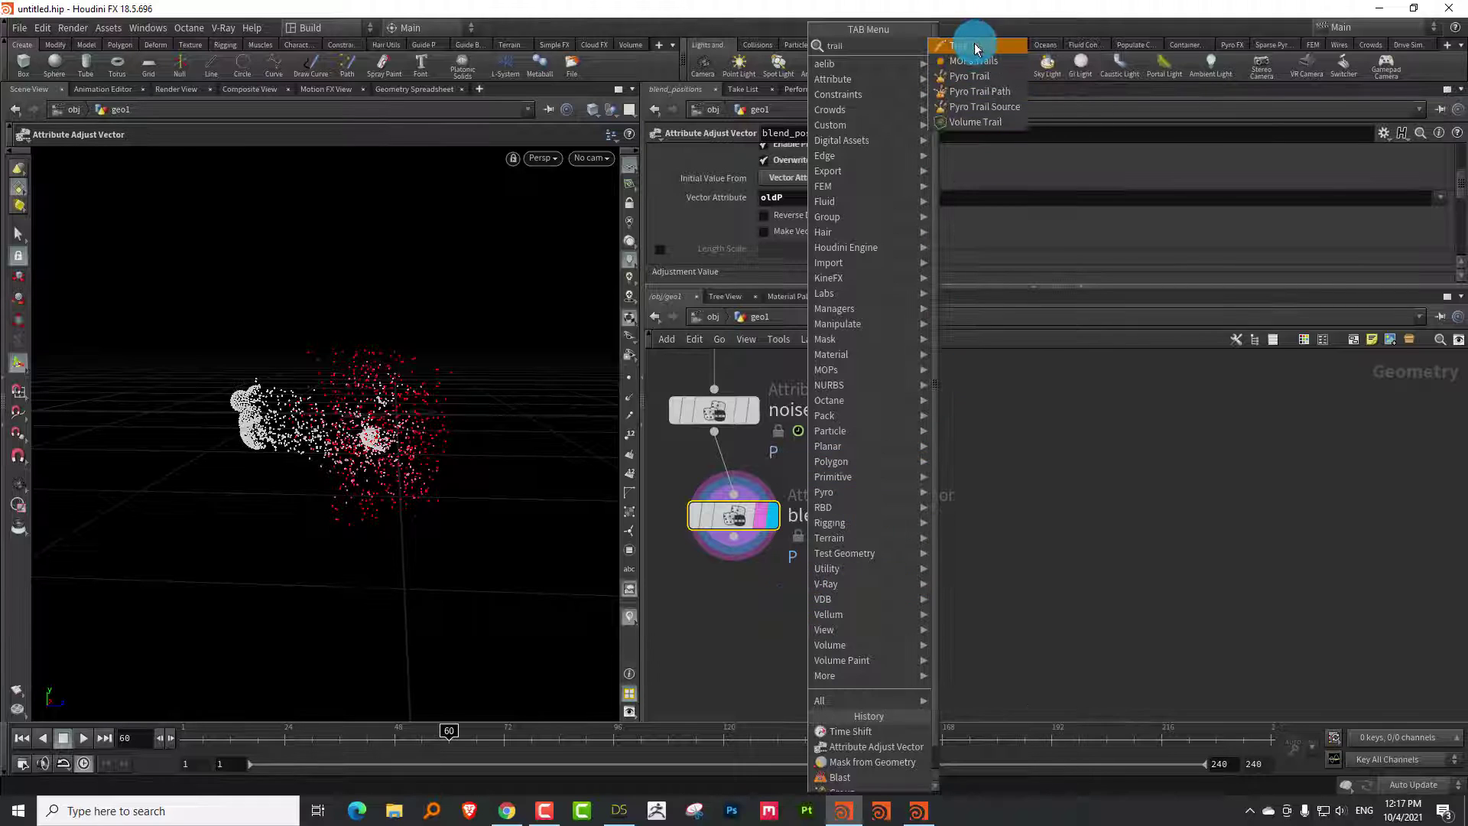
{"action": "left_click", "coordinate": [975, 49]}
{"action": "left_click", "coordinate": [962, 645]}
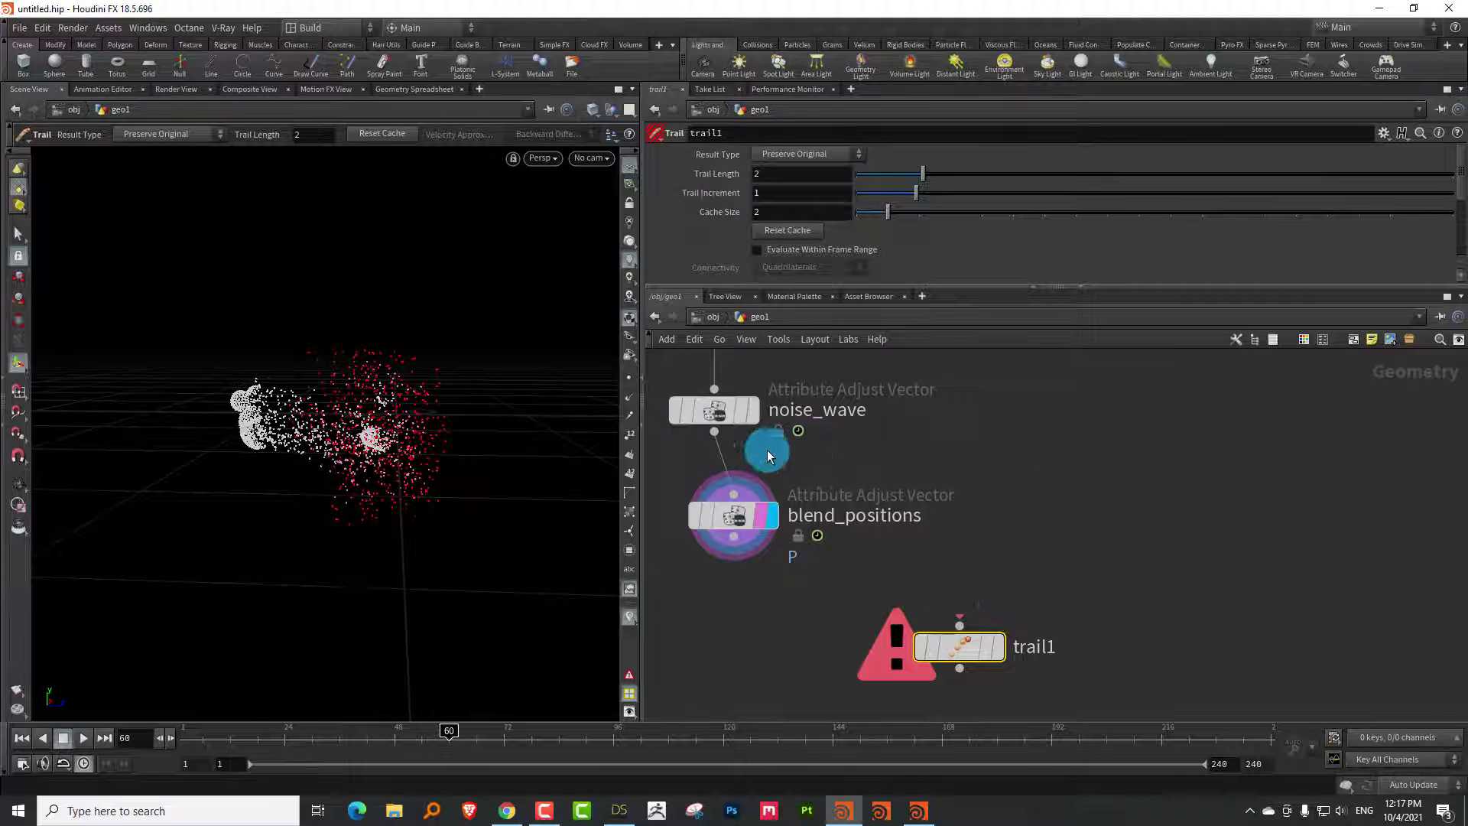
{"action": "key", "text": "Escape"}
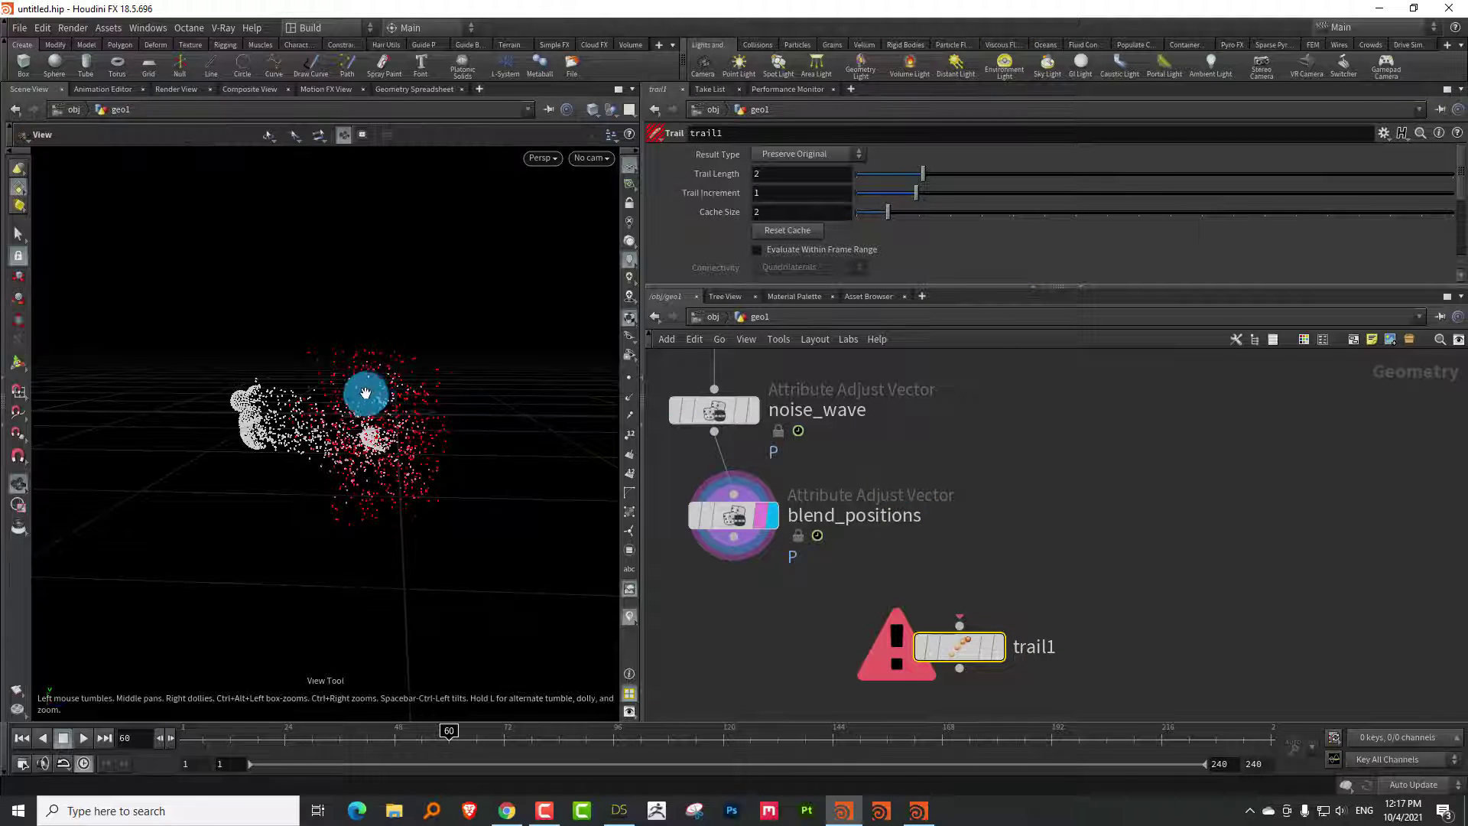
{"action": "left_click_drag", "start_coordinate": [379, 406], "coordinate": [433, 379]}
{"action": "middle_click_drag", "start_coordinate": [974, 496], "coordinate": [1021, 433]}
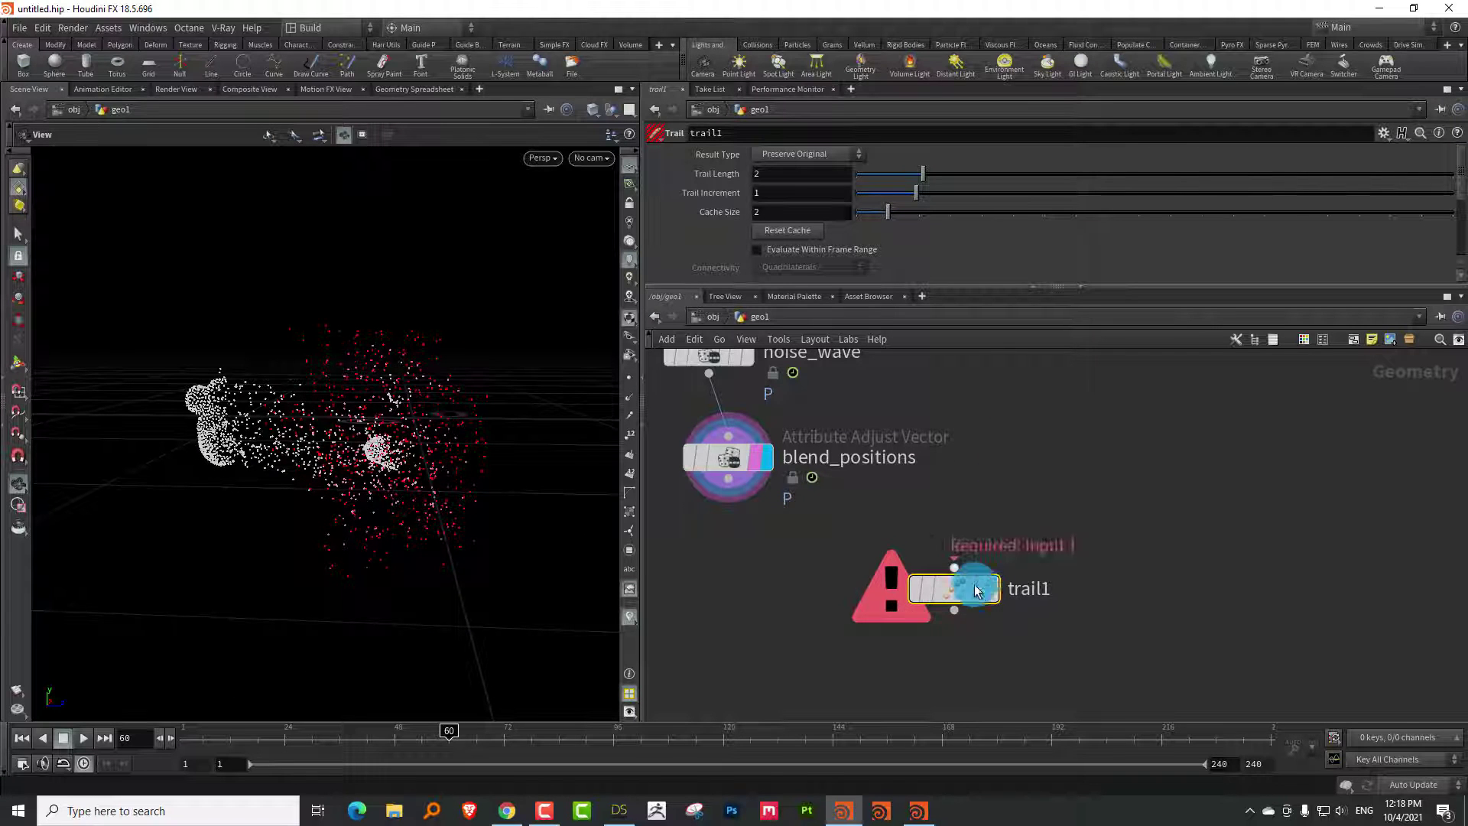
{"action": "left_click_drag", "start_coordinate": [975, 589], "coordinate": [962, 683]}
{"action": "middle_click_drag", "start_coordinate": [961, 682], "coordinate": [948, 643]}
Add an Attribute Wrangle below blend_positions, wire blend_positions into it, and rename it store_pt
{"action": "key", "text": "Tab"}
{"action": "type", "text": "wra"}
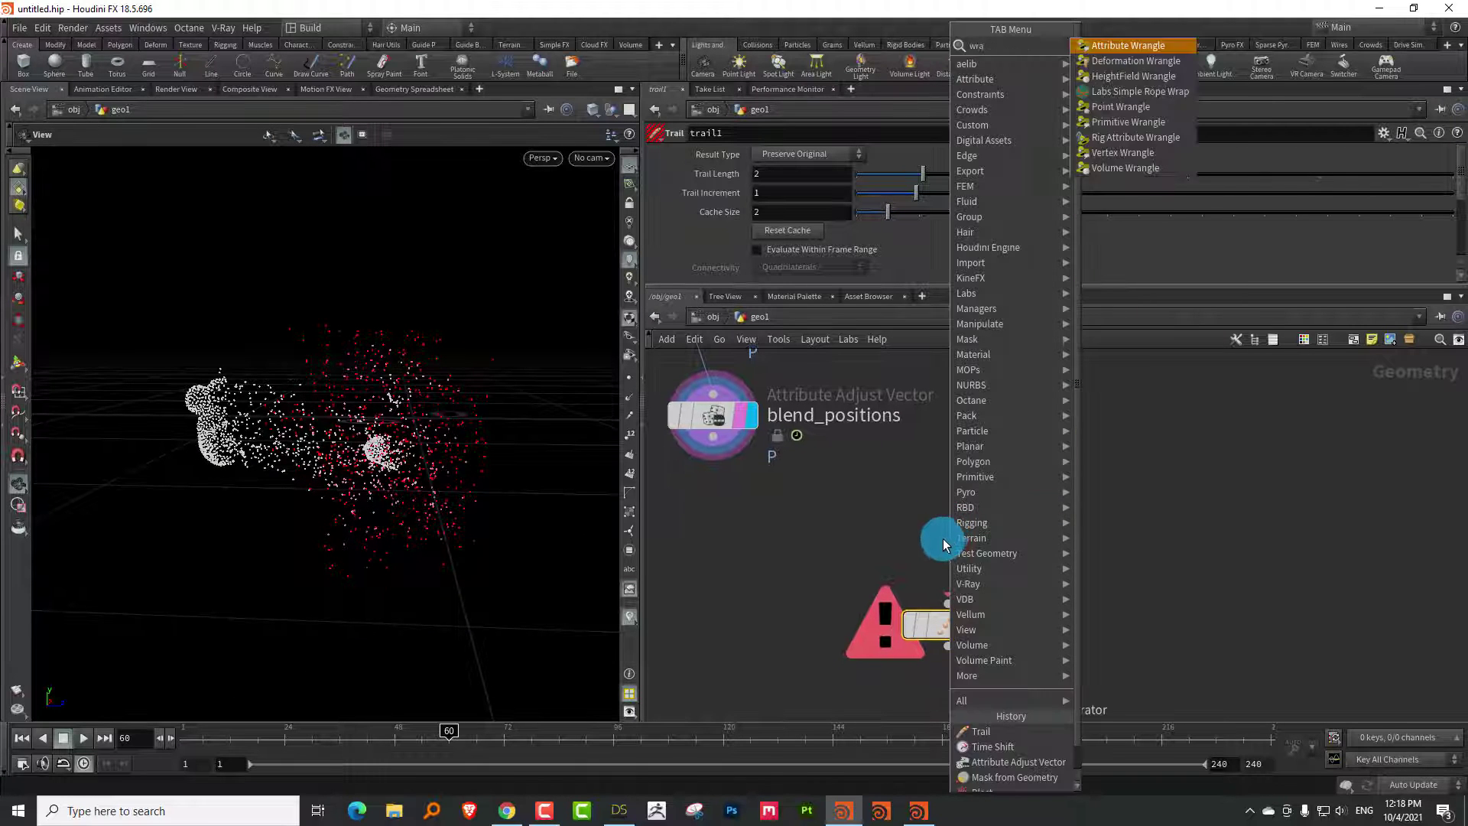
{"action": "left_click", "coordinate": [1133, 46]}
{"action": "left_click", "coordinate": [961, 526]}
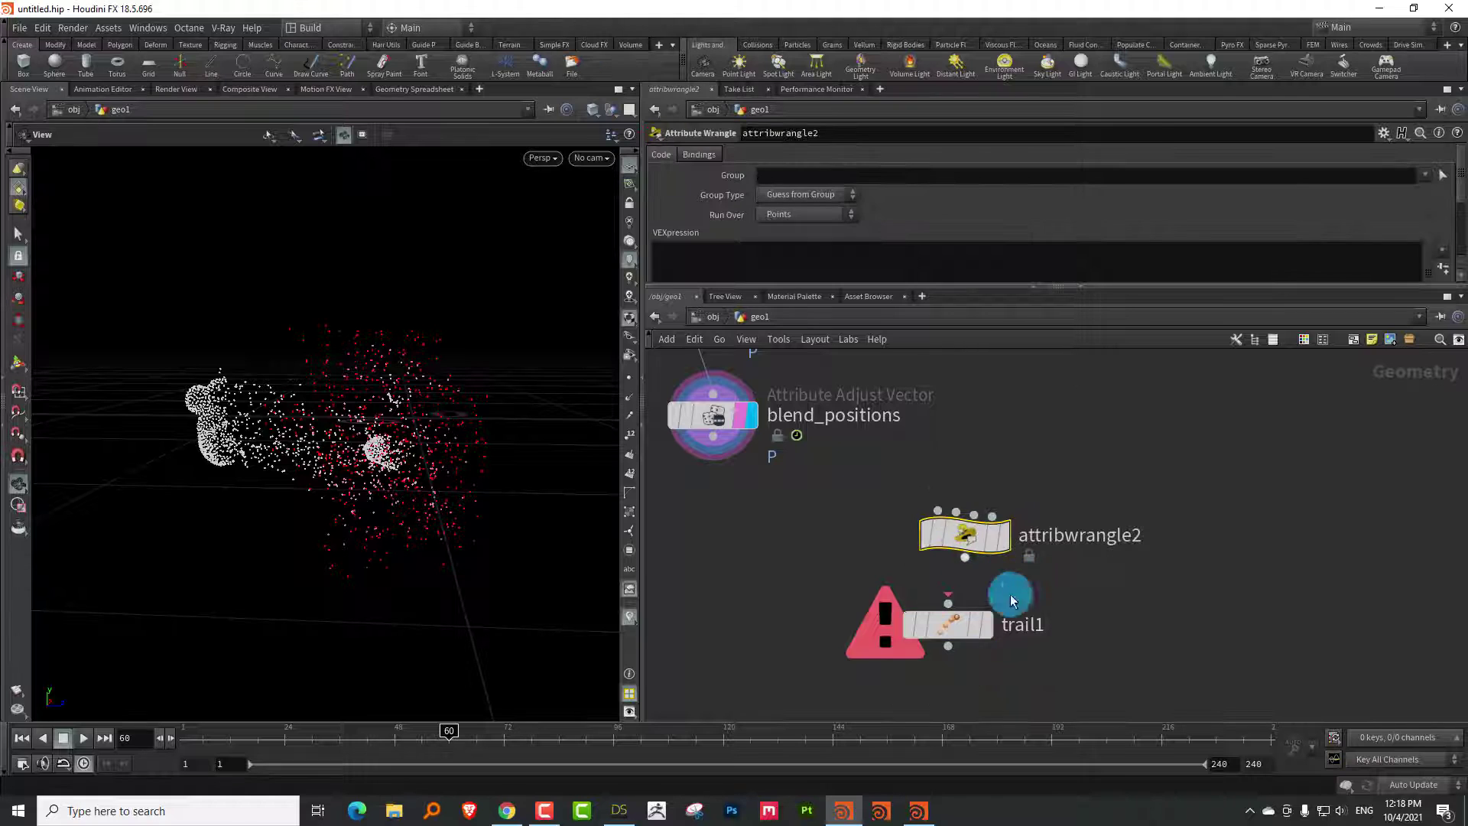
{"action": "left_click_drag", "start_coordinate": [961, 646], "coordinate": [1002, 693]}
{"action": "left_click_drag", "start_coordinate": [967, 549], "coordinate": [934, 590]}
{"action": "middle_click_drag", "start_coordinate": [1076, 494], "coordinate": [1074, 483]}
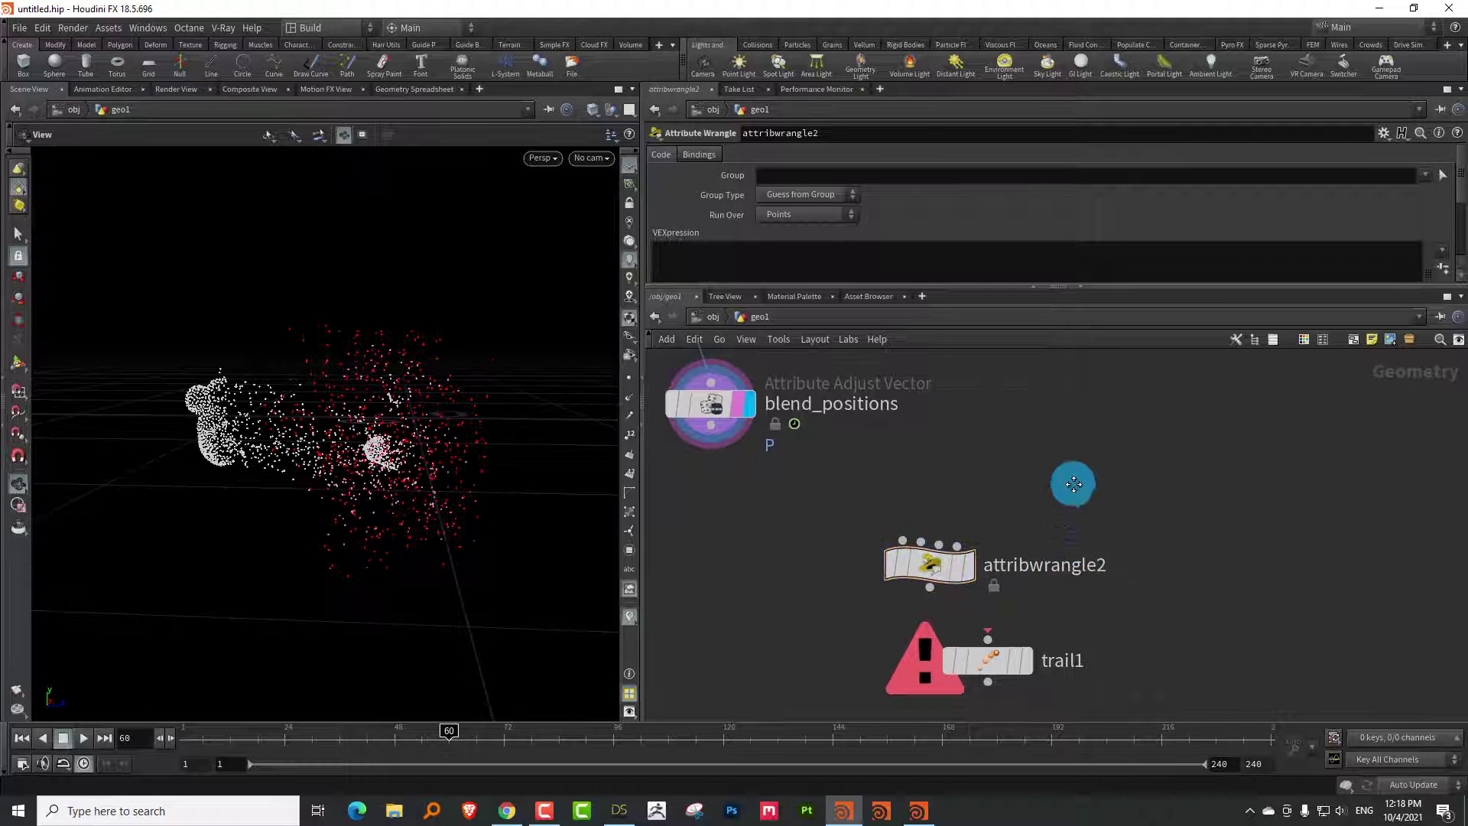
{"action": "scroll", "coordinate": [1073, 484], "scroll_direction": "down", "scroll_amount": 2}
{"action": "left_click_drag", "start_coordinate": [1032, 540], "coordinate": [994, 600]}
{"action": "scroll", "coordinate": [984, 419], "scroll_direction": "up", "scroll_amount": 1}
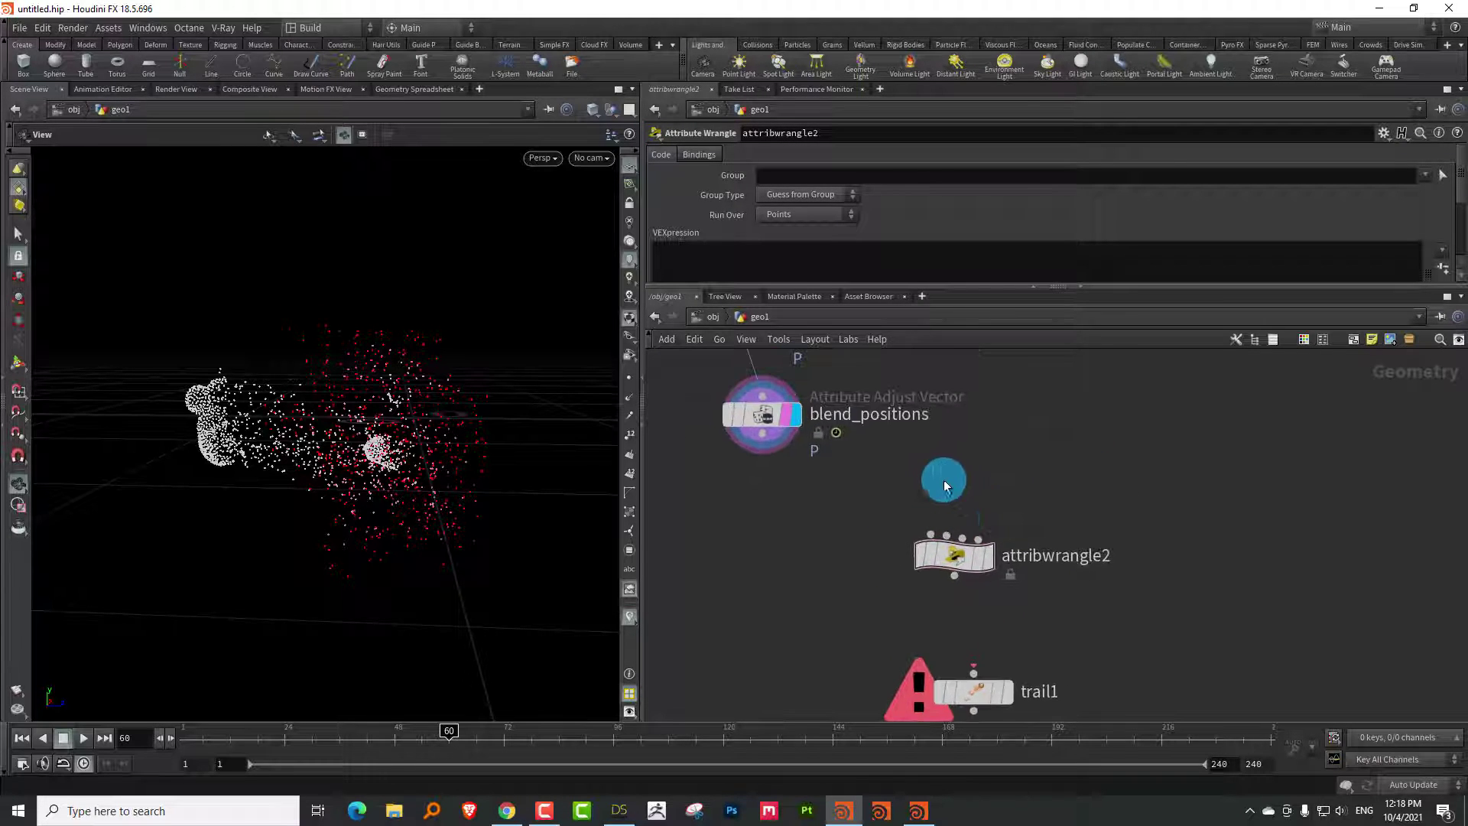
{"action": "left_click_drag", "start_coordinate": [743, 447], "coordinate": [968, 564]}
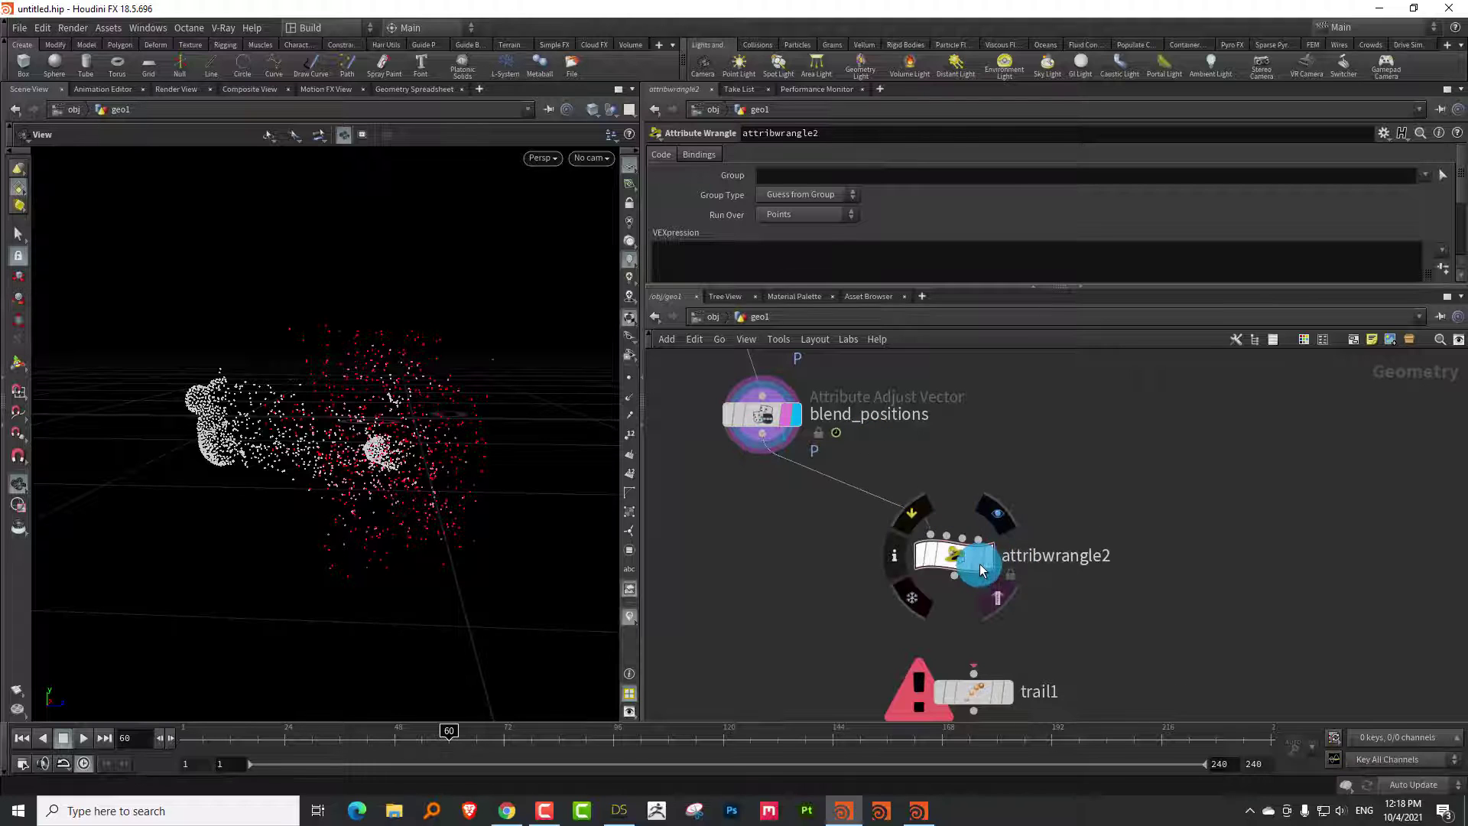
{"action": "key", "text": "F2"}
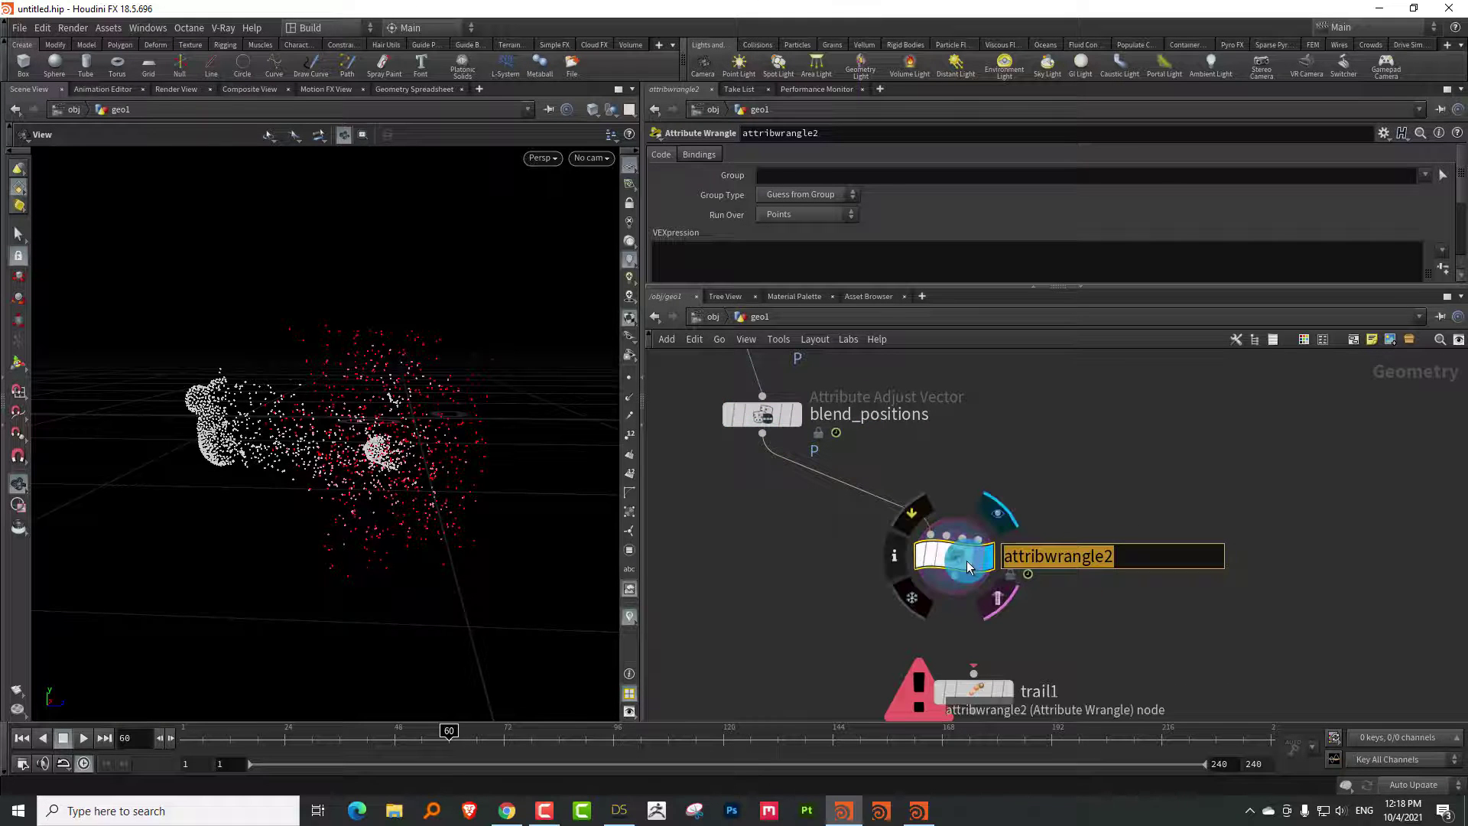
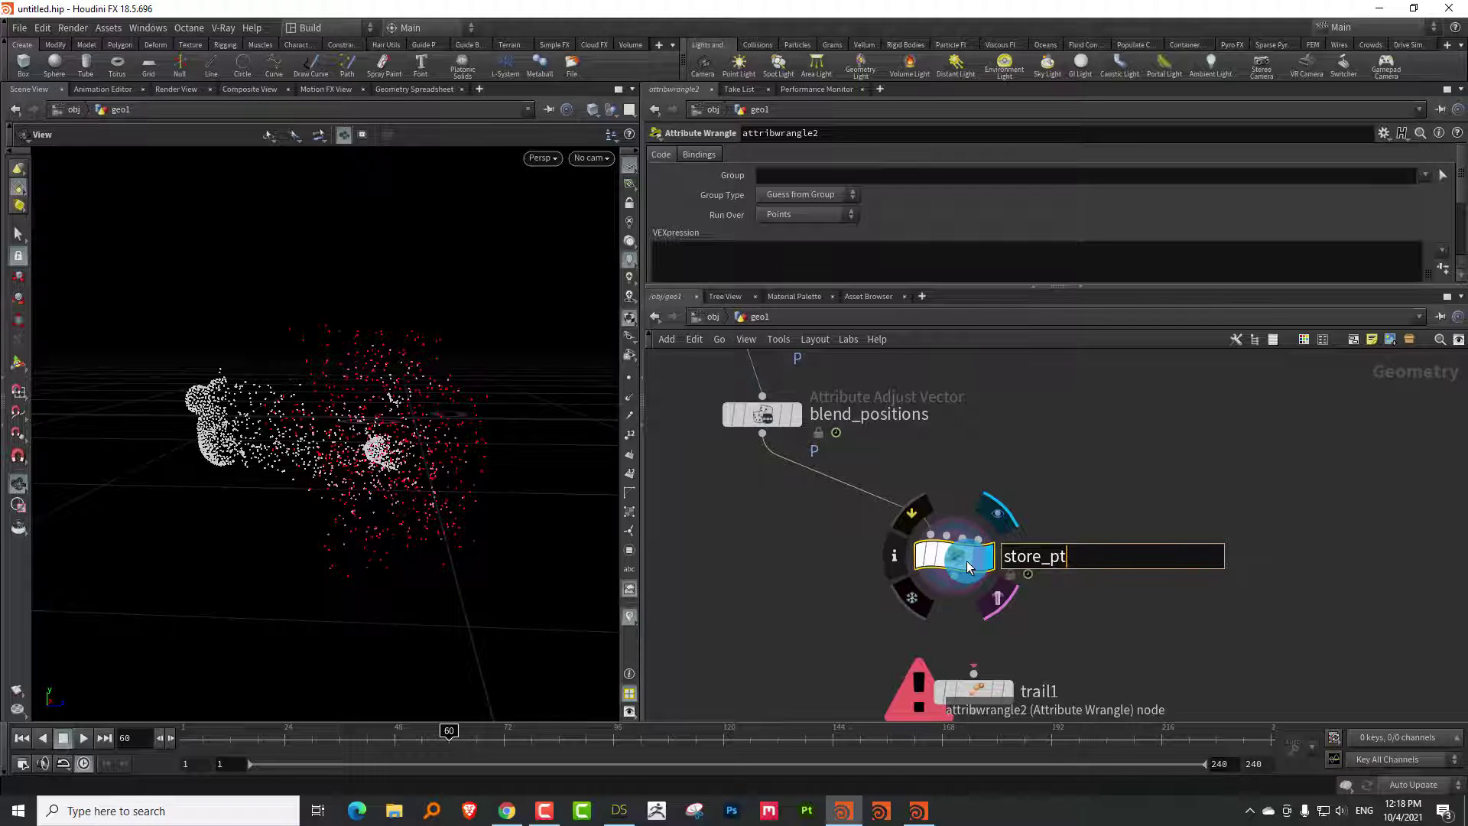
{"action": "key", "text": "Return"}
{"action": "left_click_drag", "start_coordinate": [737, 295], "coordinate": [717, 317]}
{"action": "left_click", "coordinate": [710, 277]}
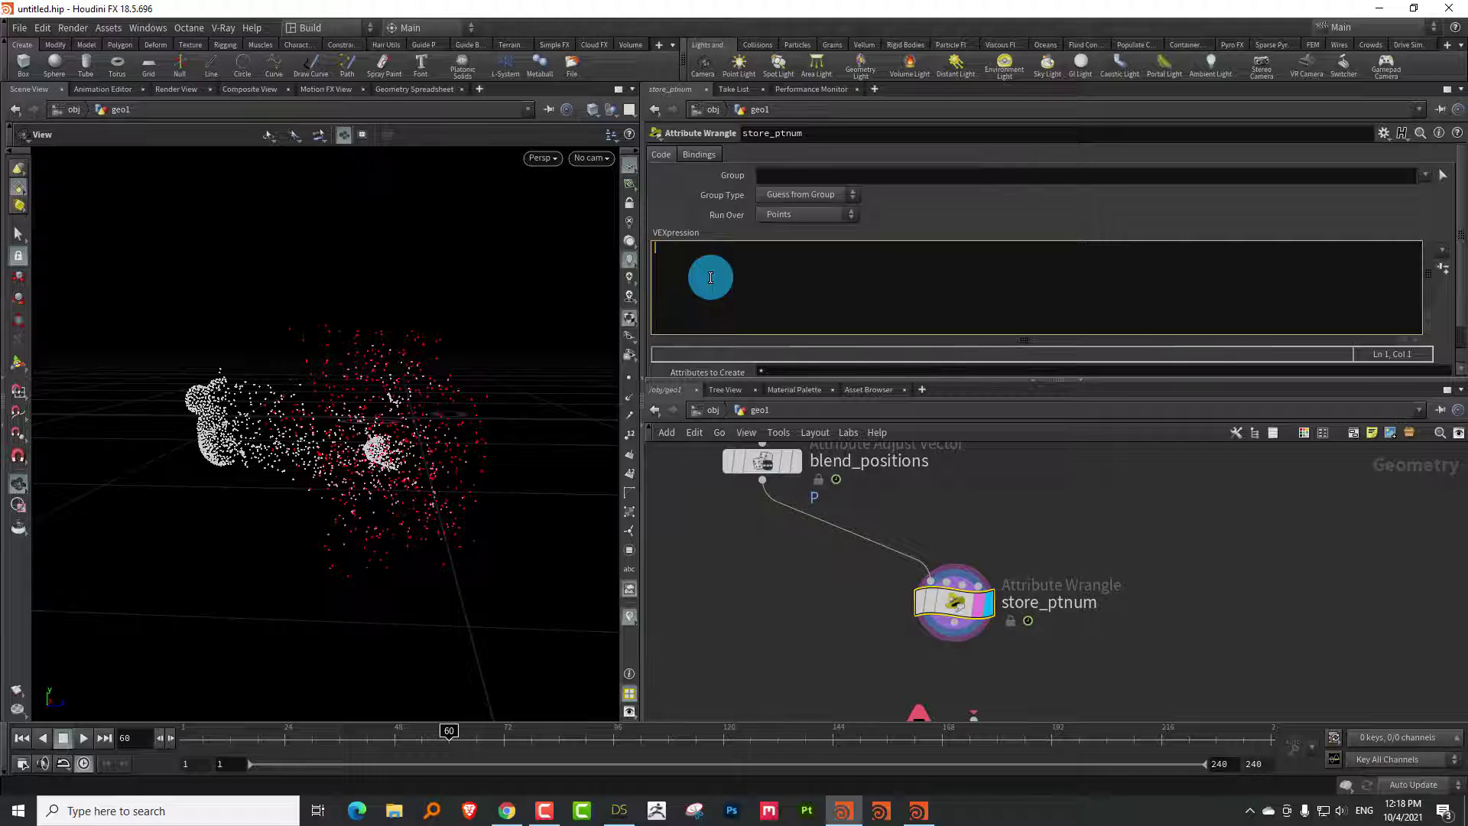
{"action": "type", "text": "i@id "}
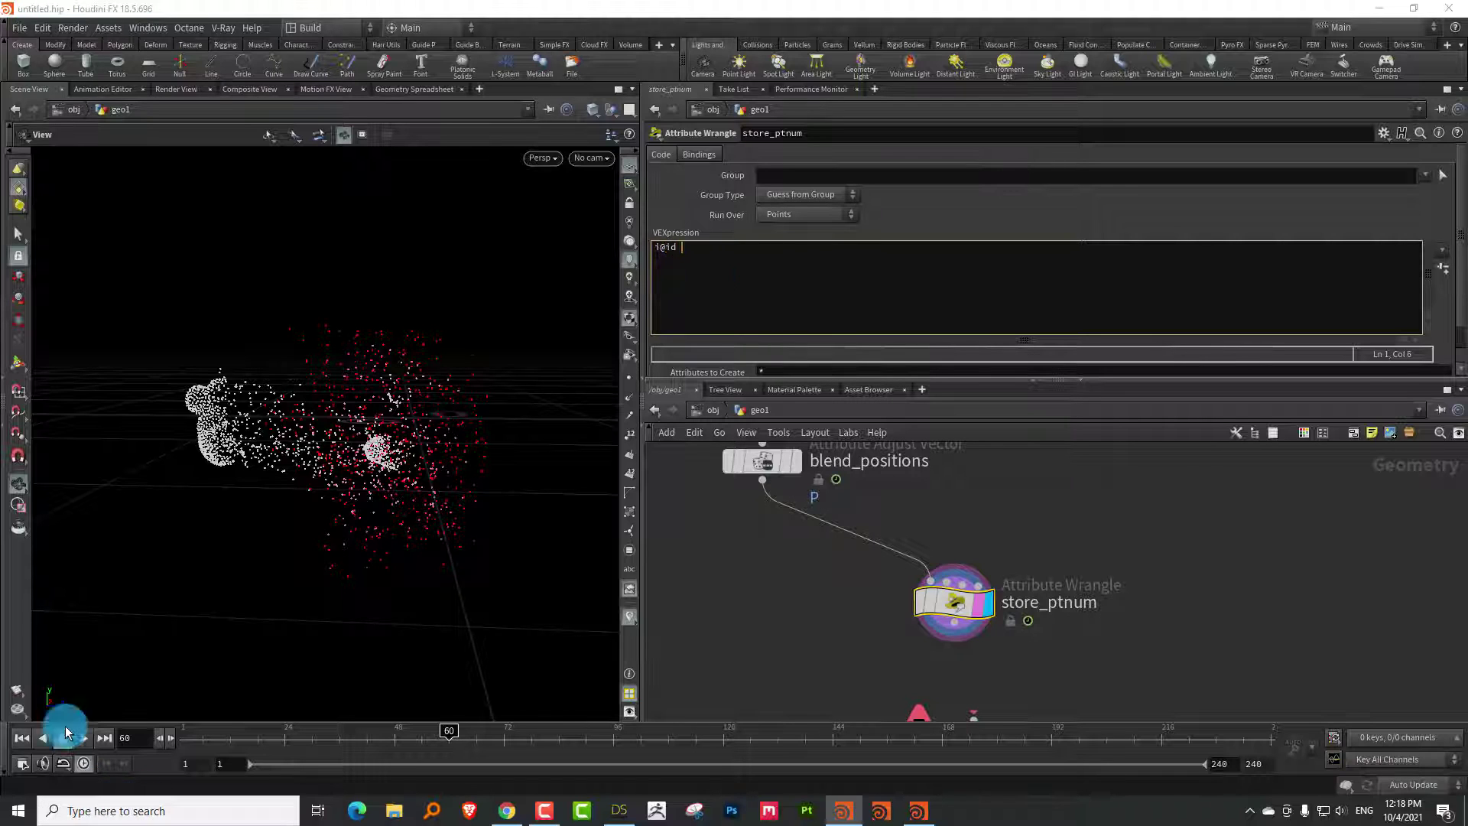
{"action": "type", "text": "= @ptnu"}
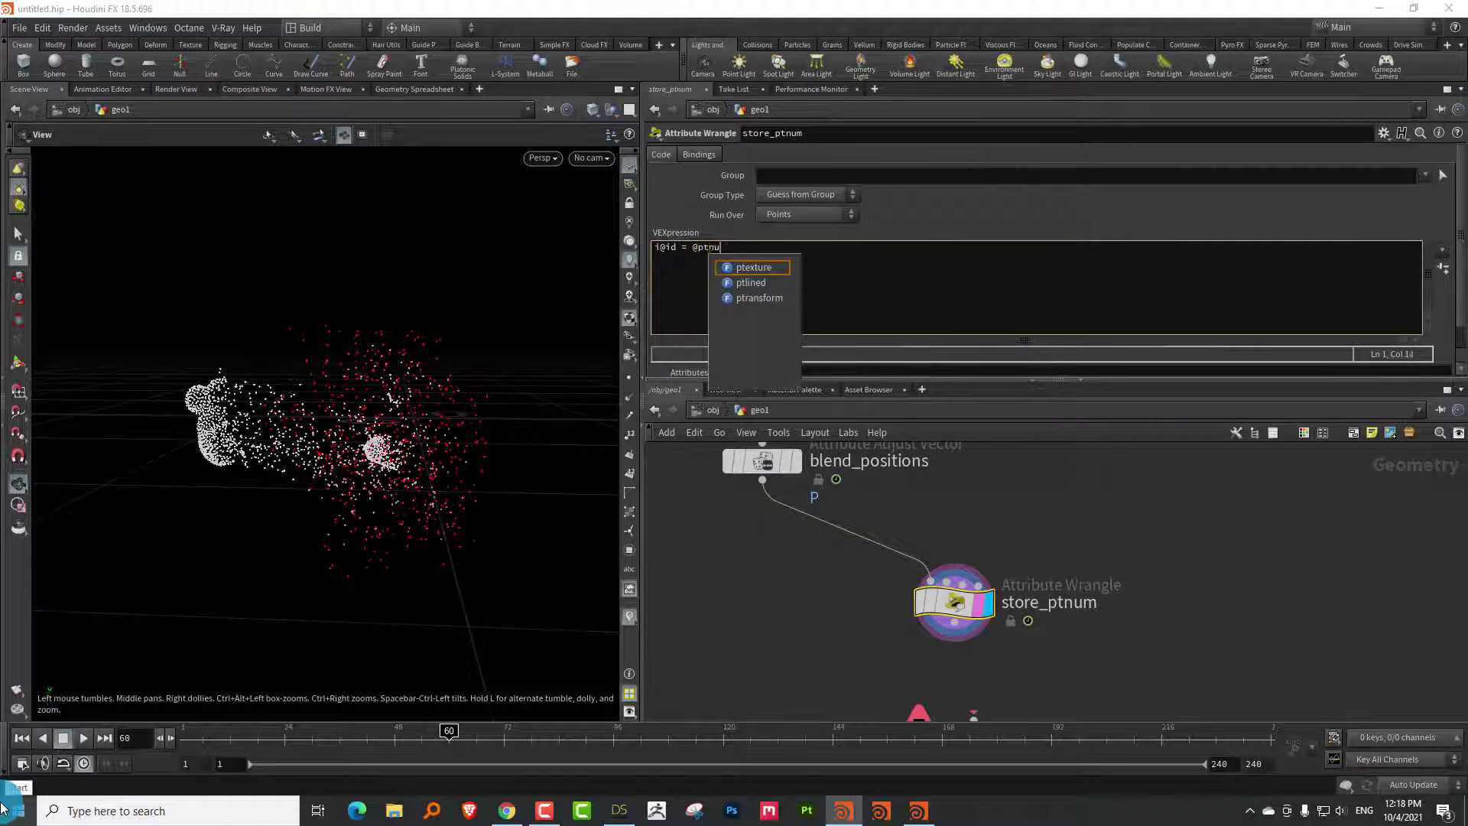
{"action": "type", "text": "m;"}
{"action": "double_click", "coordinate": [711, 250]}
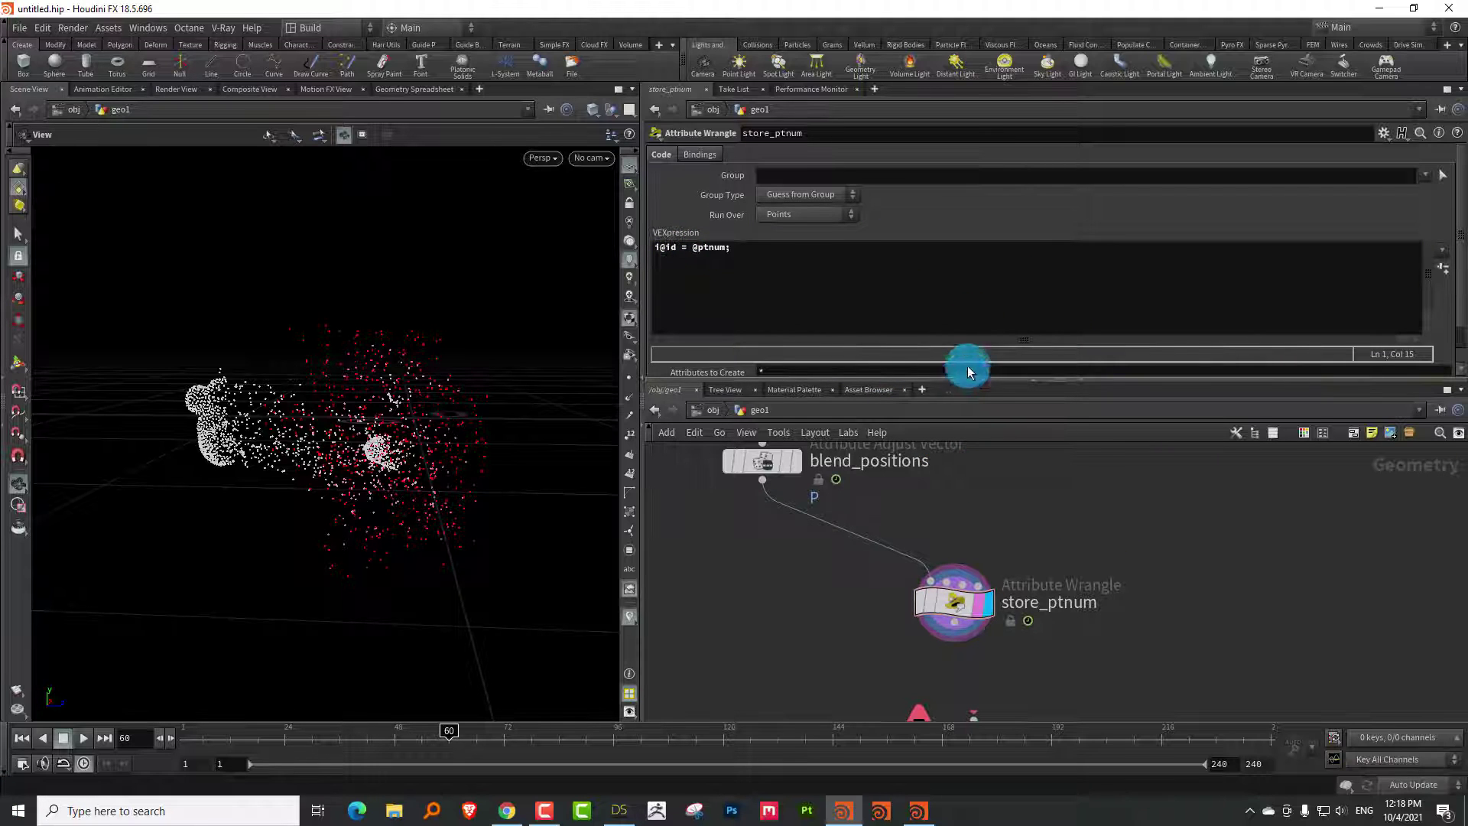
Wire store_ptnum into trail1 and raise Trail Length to 6
{"action": "left_click_drag", "start_coordinate": [974, 383], "coordinate": [1009, 241]}
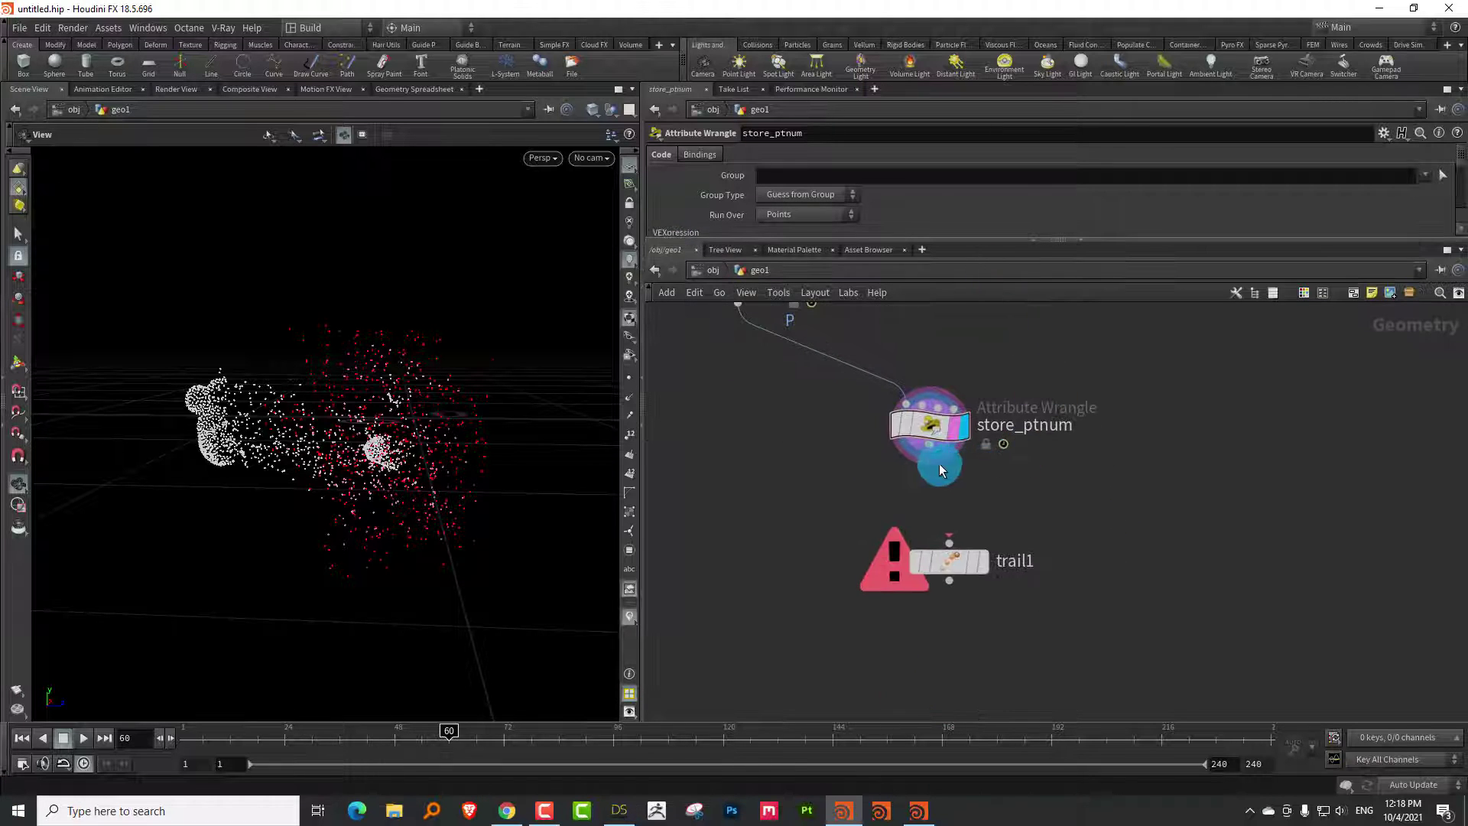
{"action": "left_click_drag", "start_coordinate": [941, 469], "coordinate": [976, 564]}
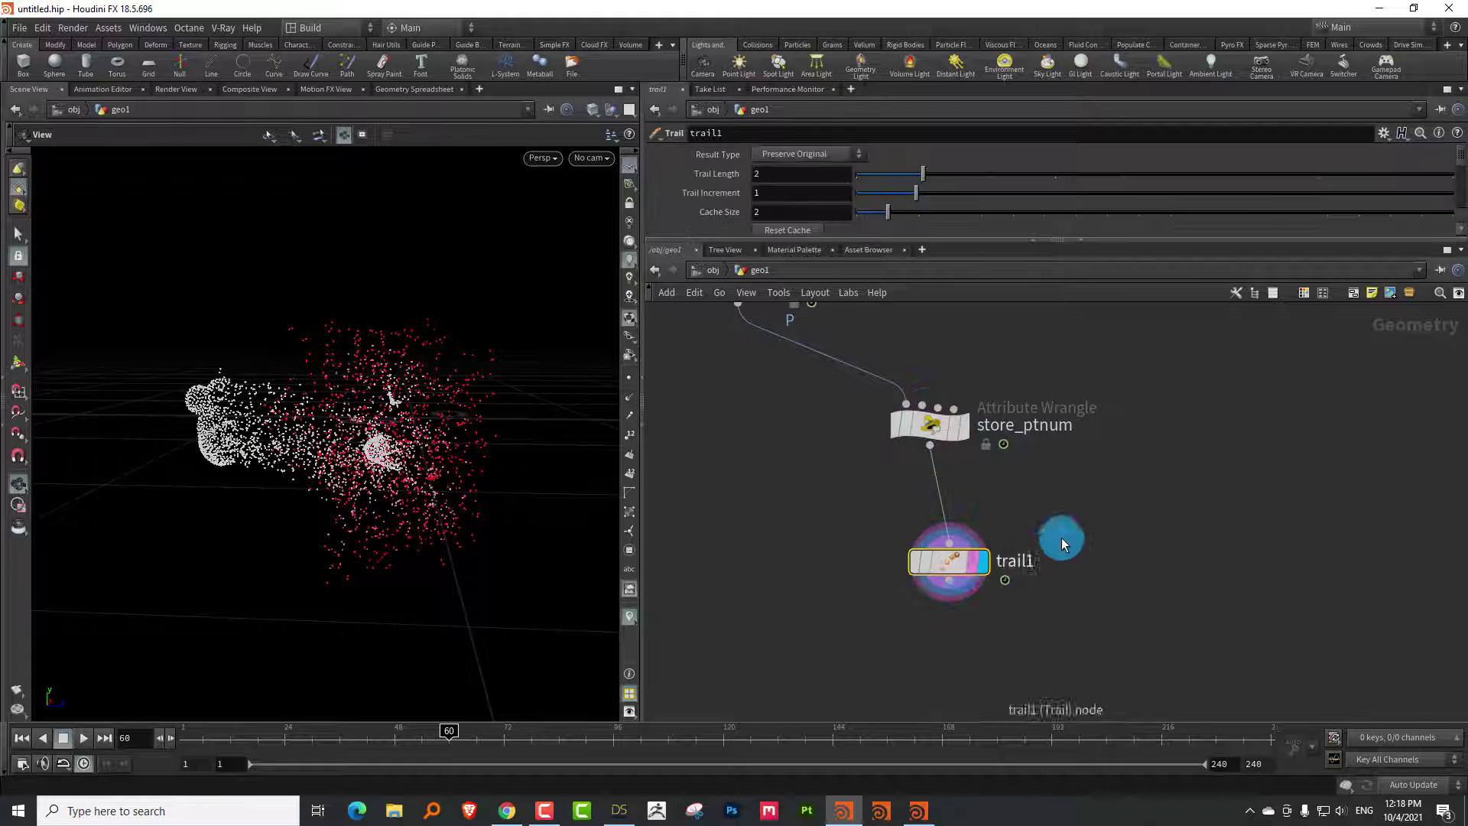
{"action": "left_click", "coordinate": [1187, 173]}
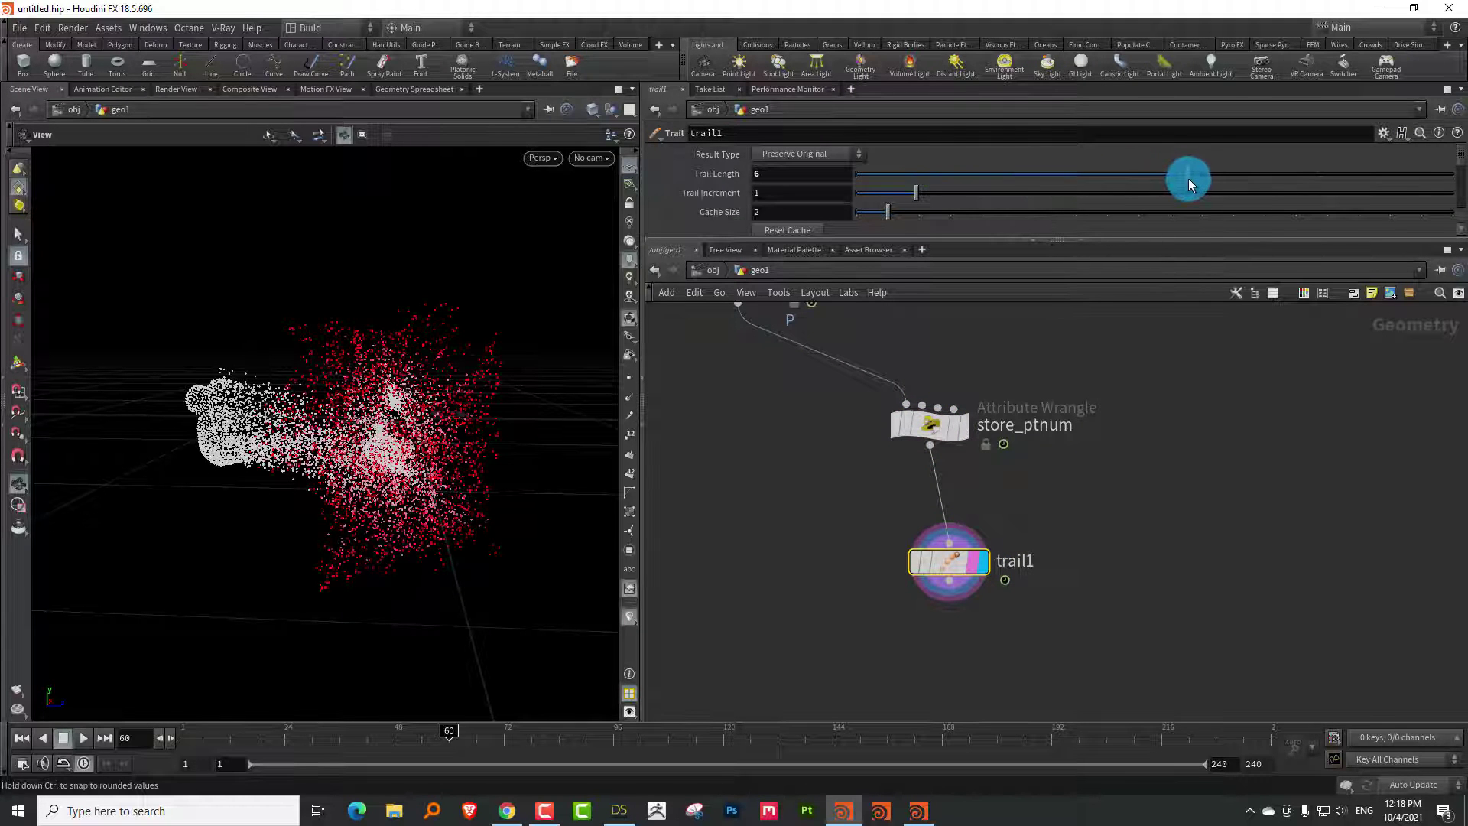
{"action": "left_click_drag", "start_coordinate": [443, 360], "coordinate": [467, 364]}
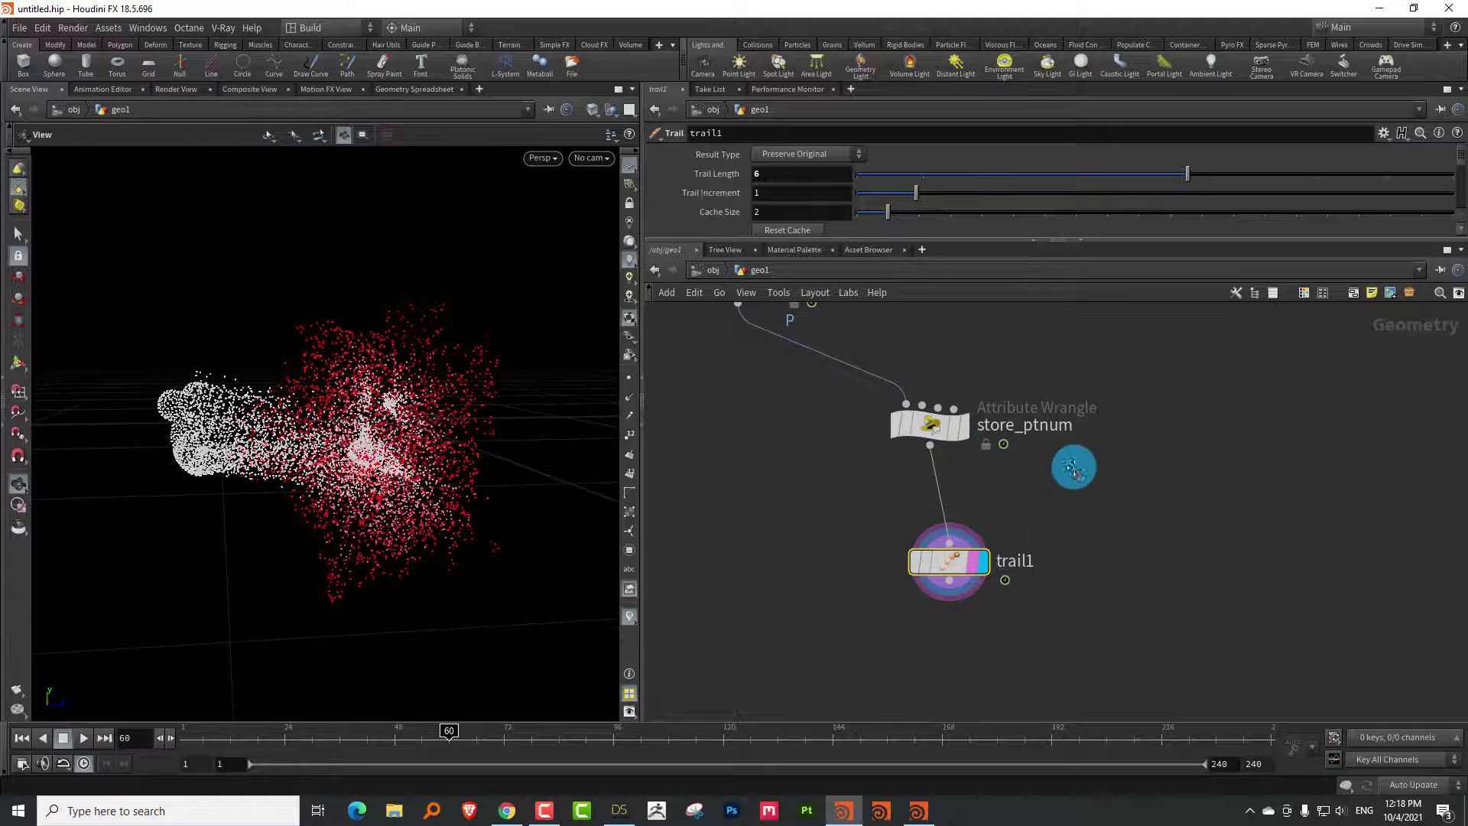
{"action": "key", "text": "Tab"}
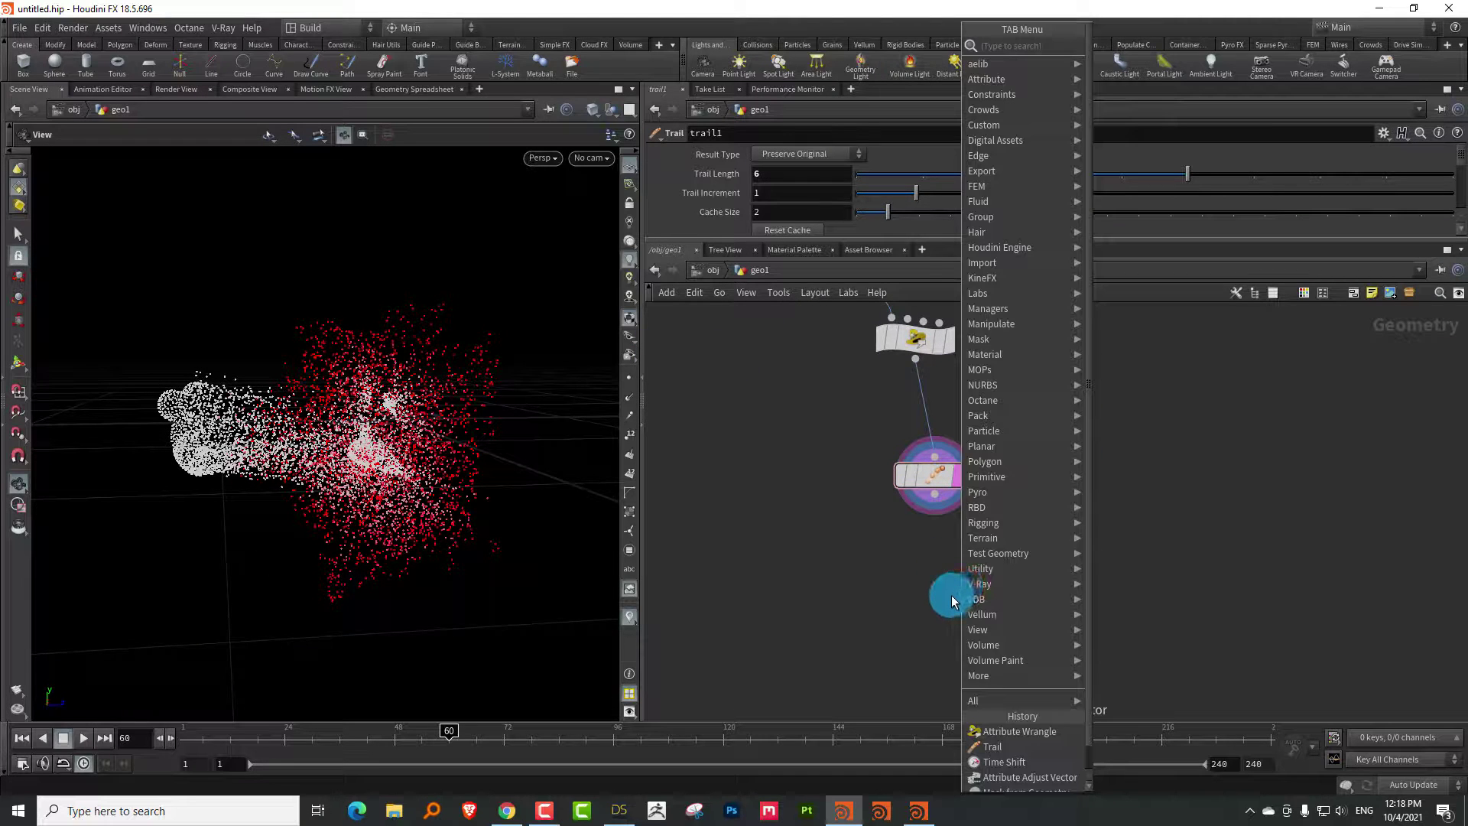
Place an Add node, add1, below trail1 and display its output
{"action": "key", "text": "Escape"}
{"action": "key", "text": "Tab"}
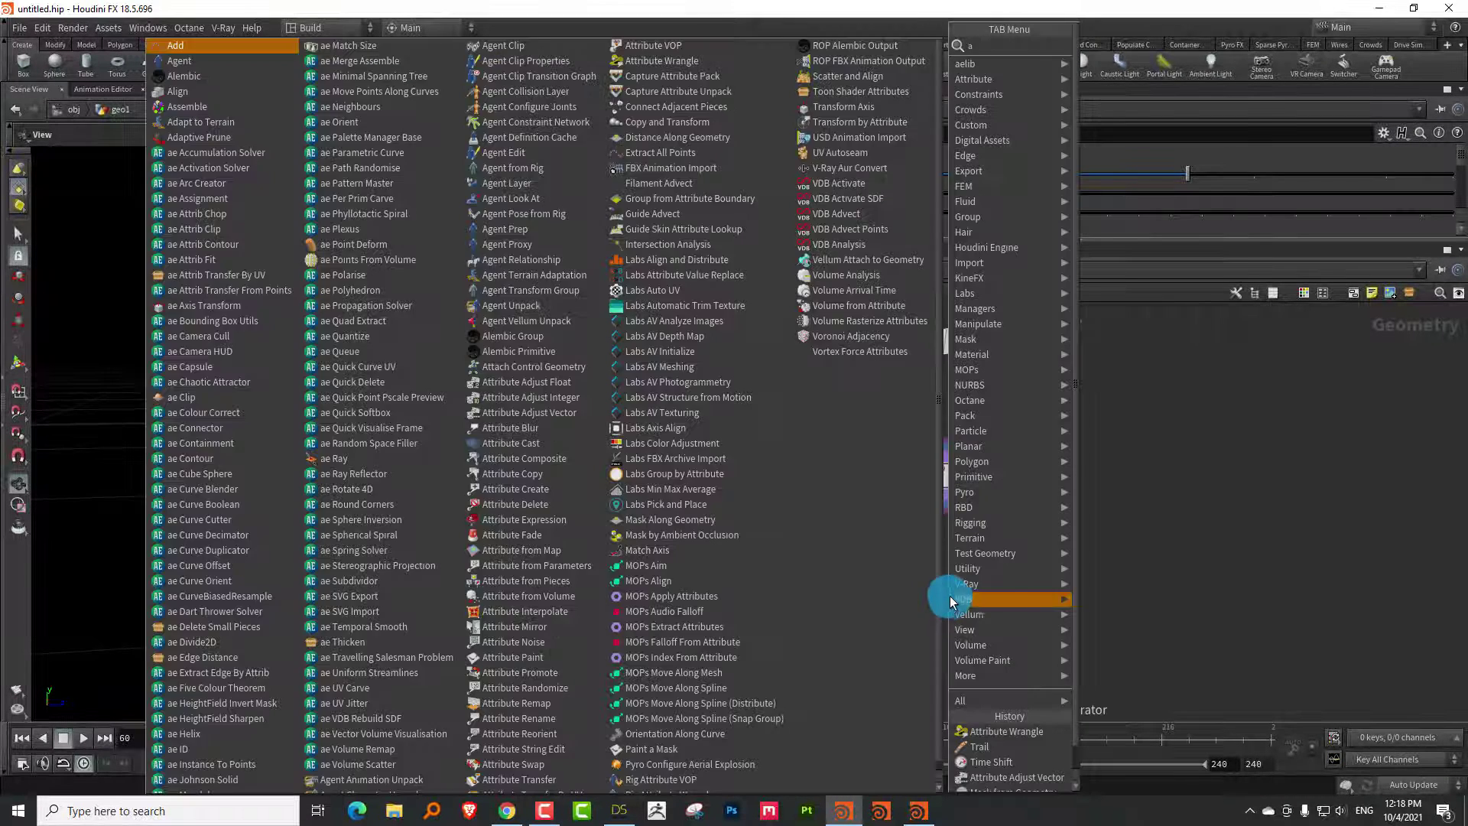
{"action": "type", "text": "add"}
{"action": "left_click", "coordinate": [1103, 47]}
{"action": "left_click", "coordinate": [986, 592]}
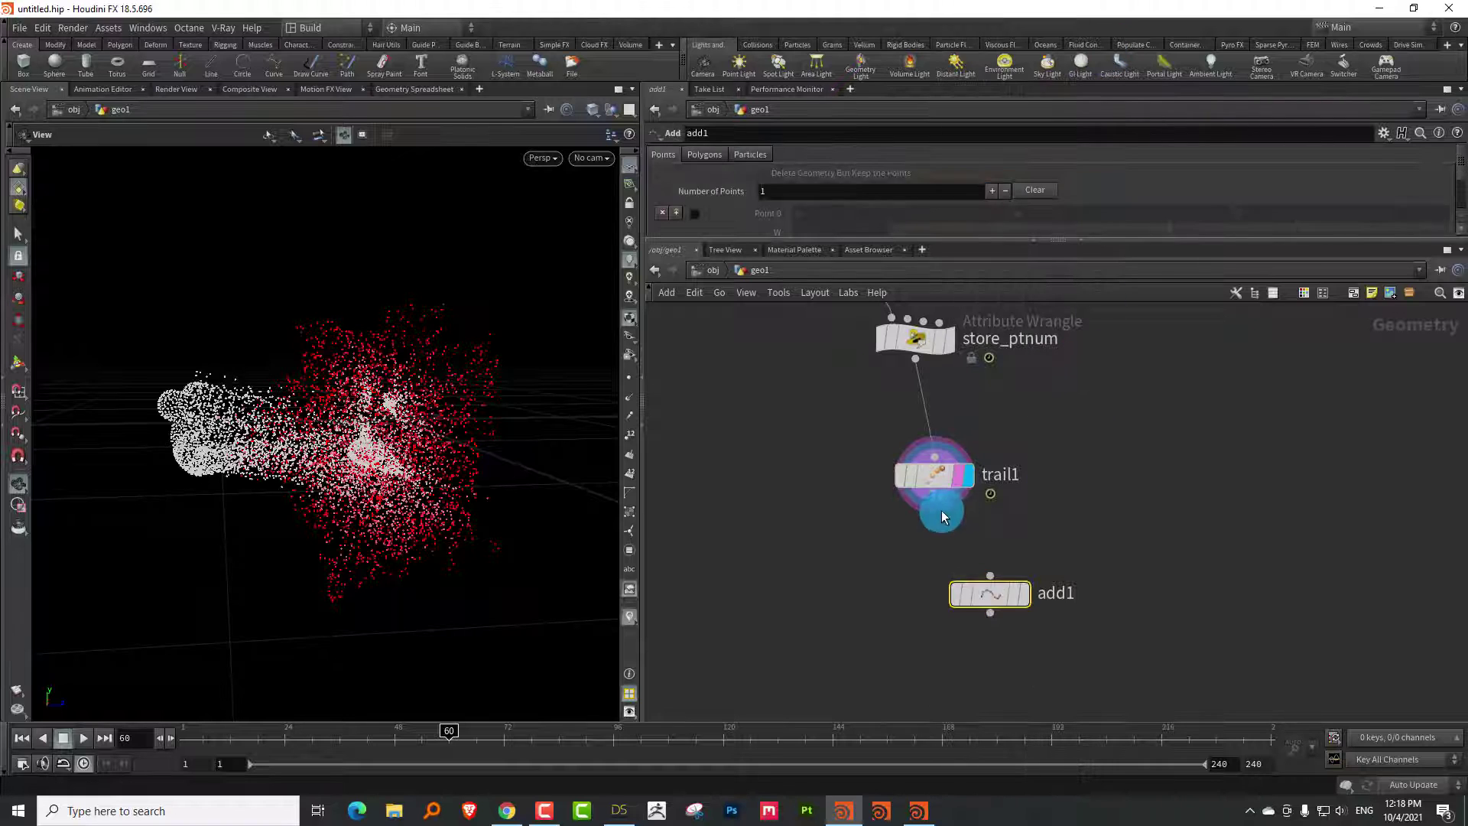
{"action": "left_click", "coordinate": [1029, 605]}
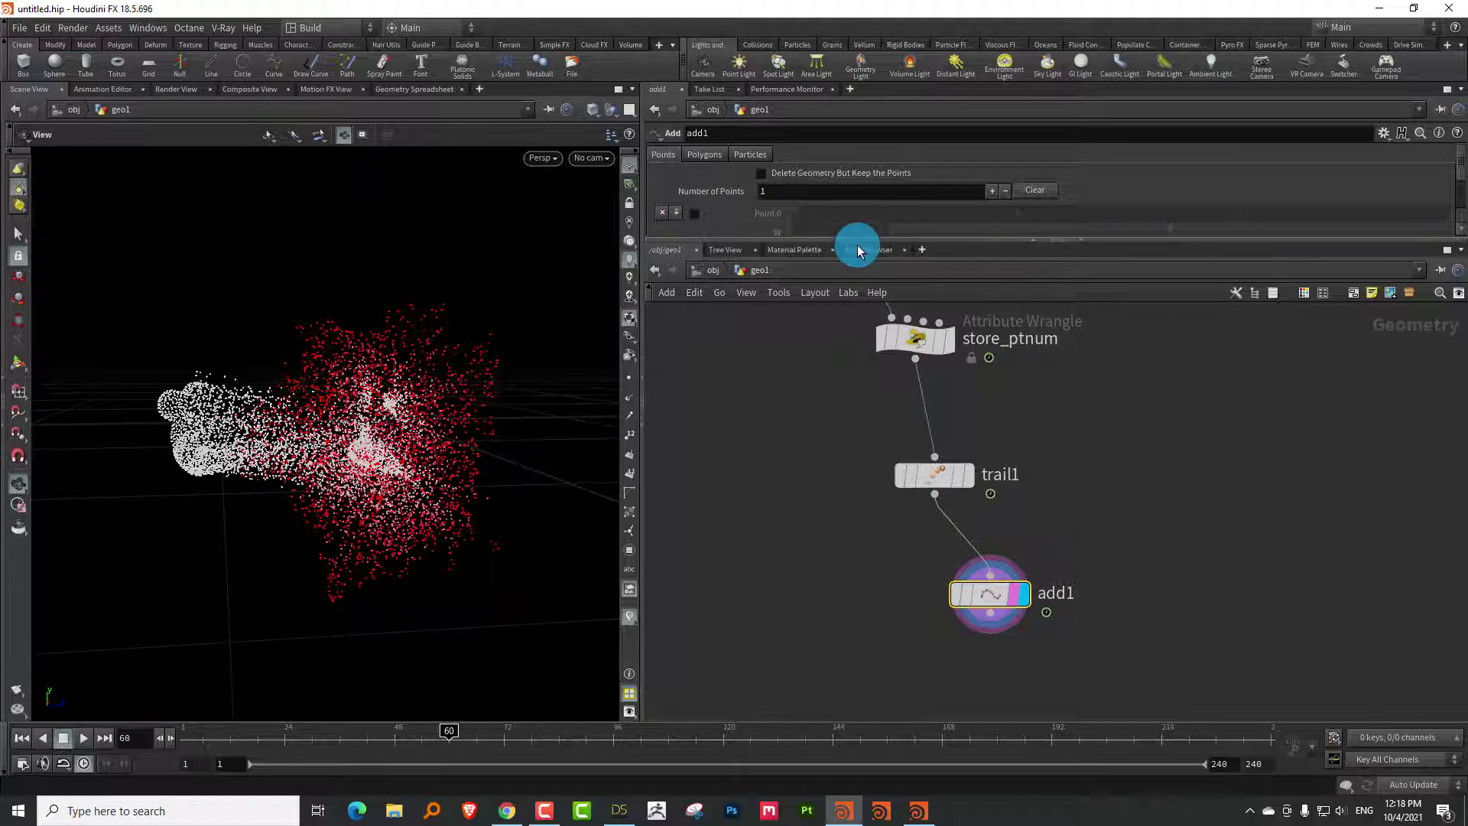
{"action": "left_click_drag", "start_coordinate": [856, 243], "coordinate": [856, 356]}
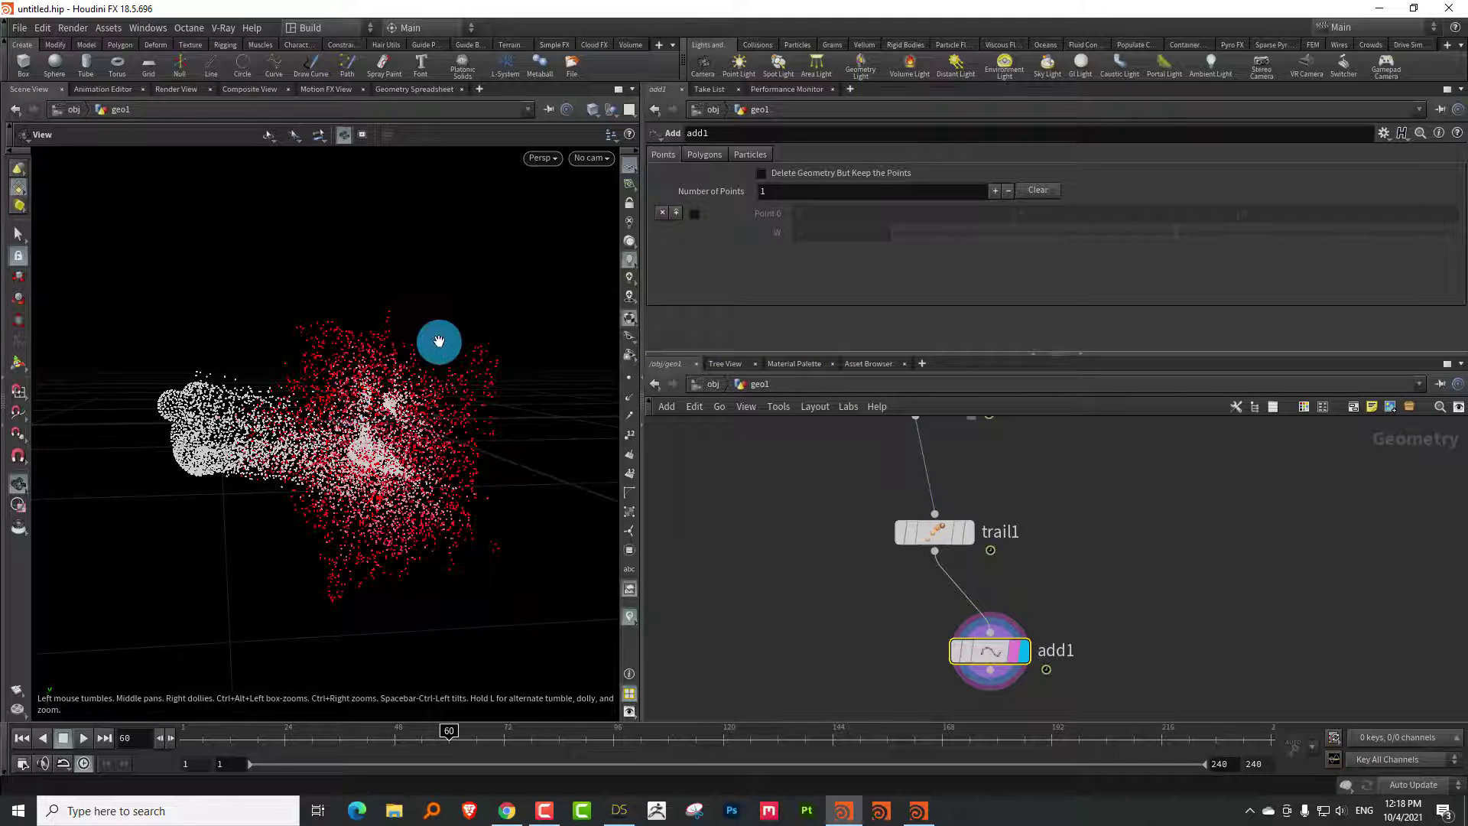
Under Polygons > By Group, set add1 to join points By Attribute using id
{"action": "left_click", "coordinate": [711, 155]}
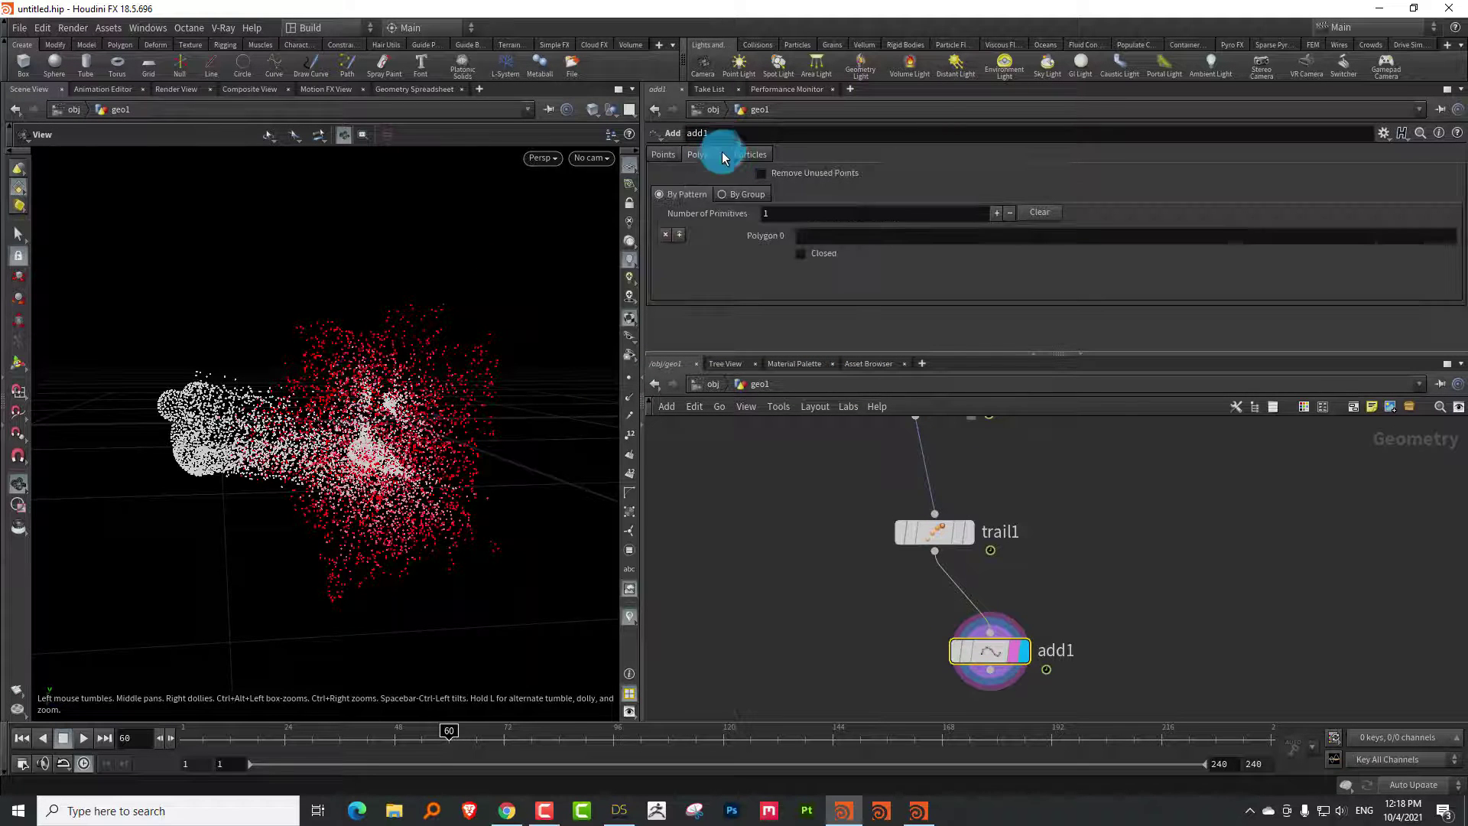
{"action": "left_click", "coordinate": [747, 194]}
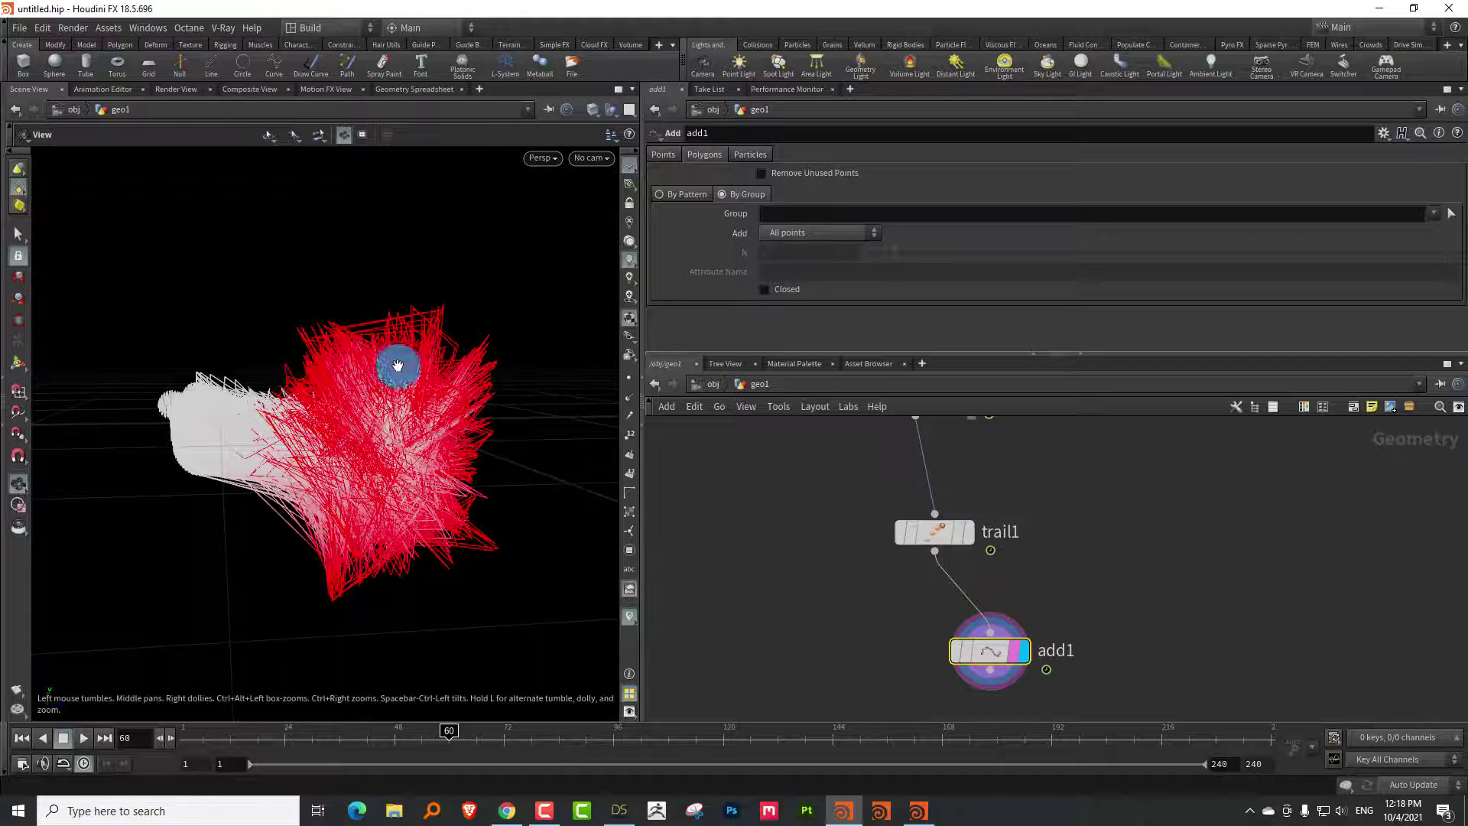
{"action": "left_click_drag", "start_coordinate": [262, 739], "coordinate": [481, 730]}
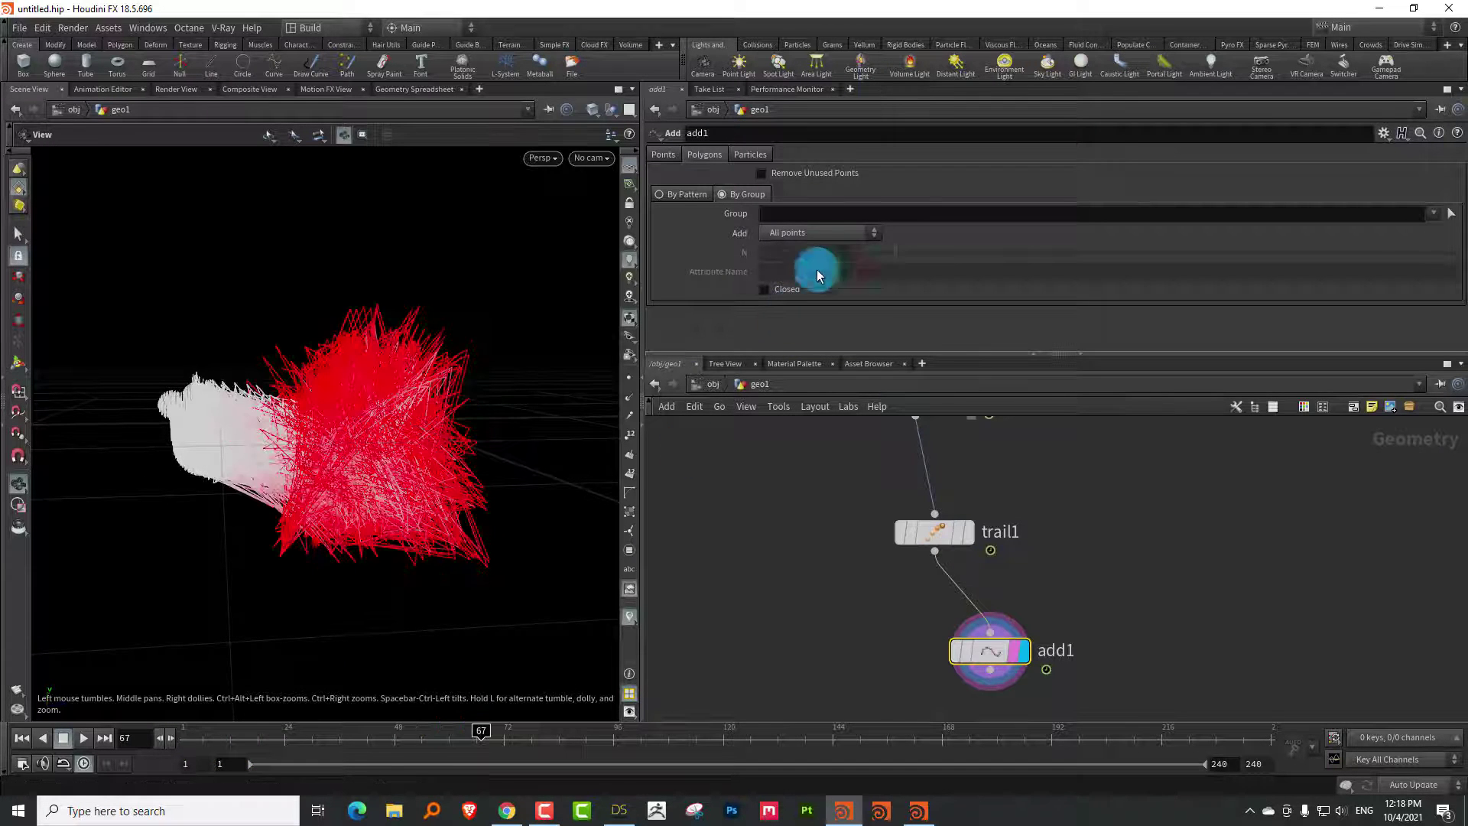
{"action": "left_click", "coordinate": [811, 232]}
{"action": "left_click", "coordinate": [816, 310]}
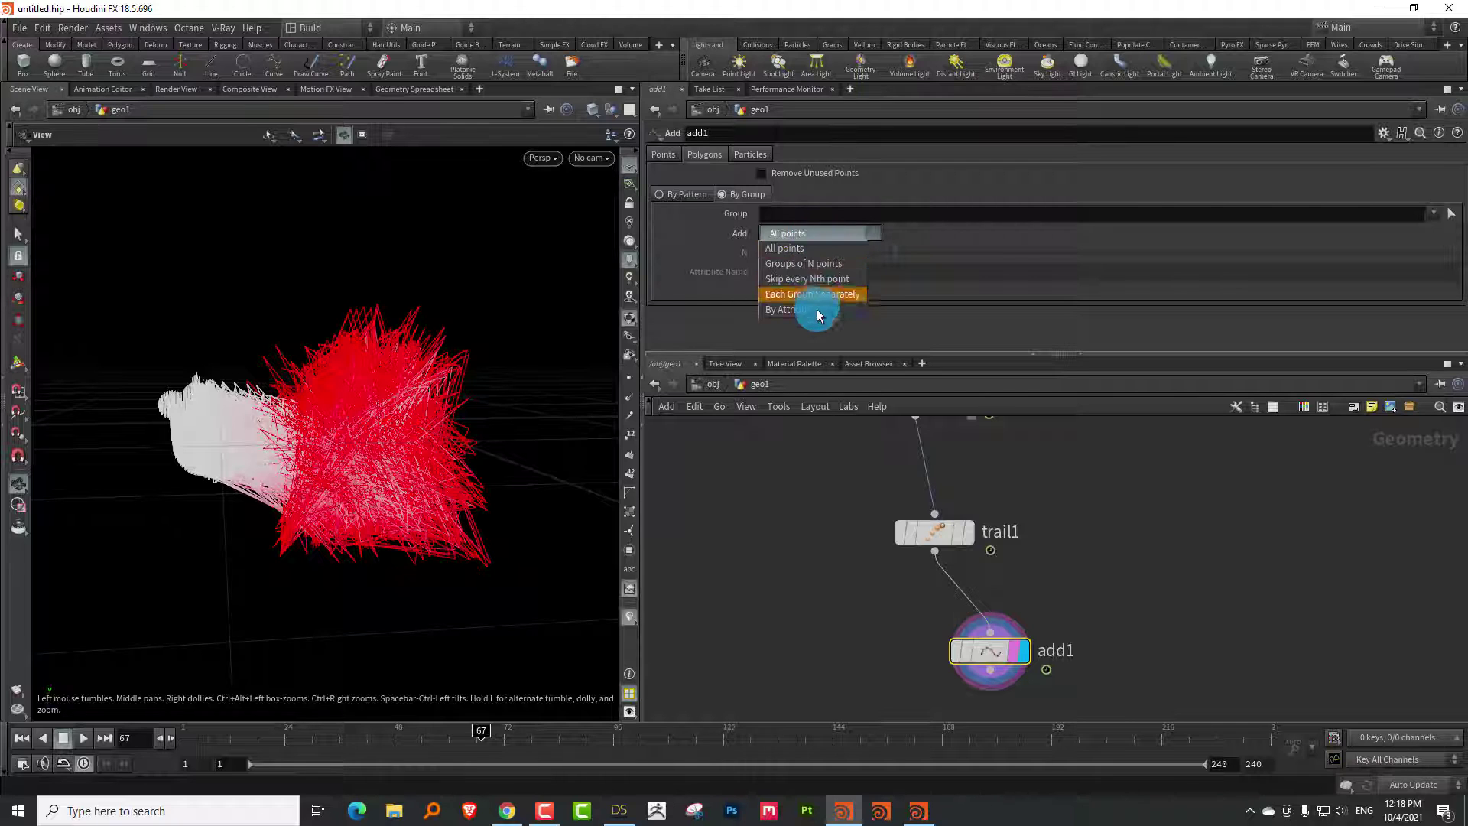
{"action": "left_click", "coordinate": [797, 273]}
{"action": "type", "text": "i"}
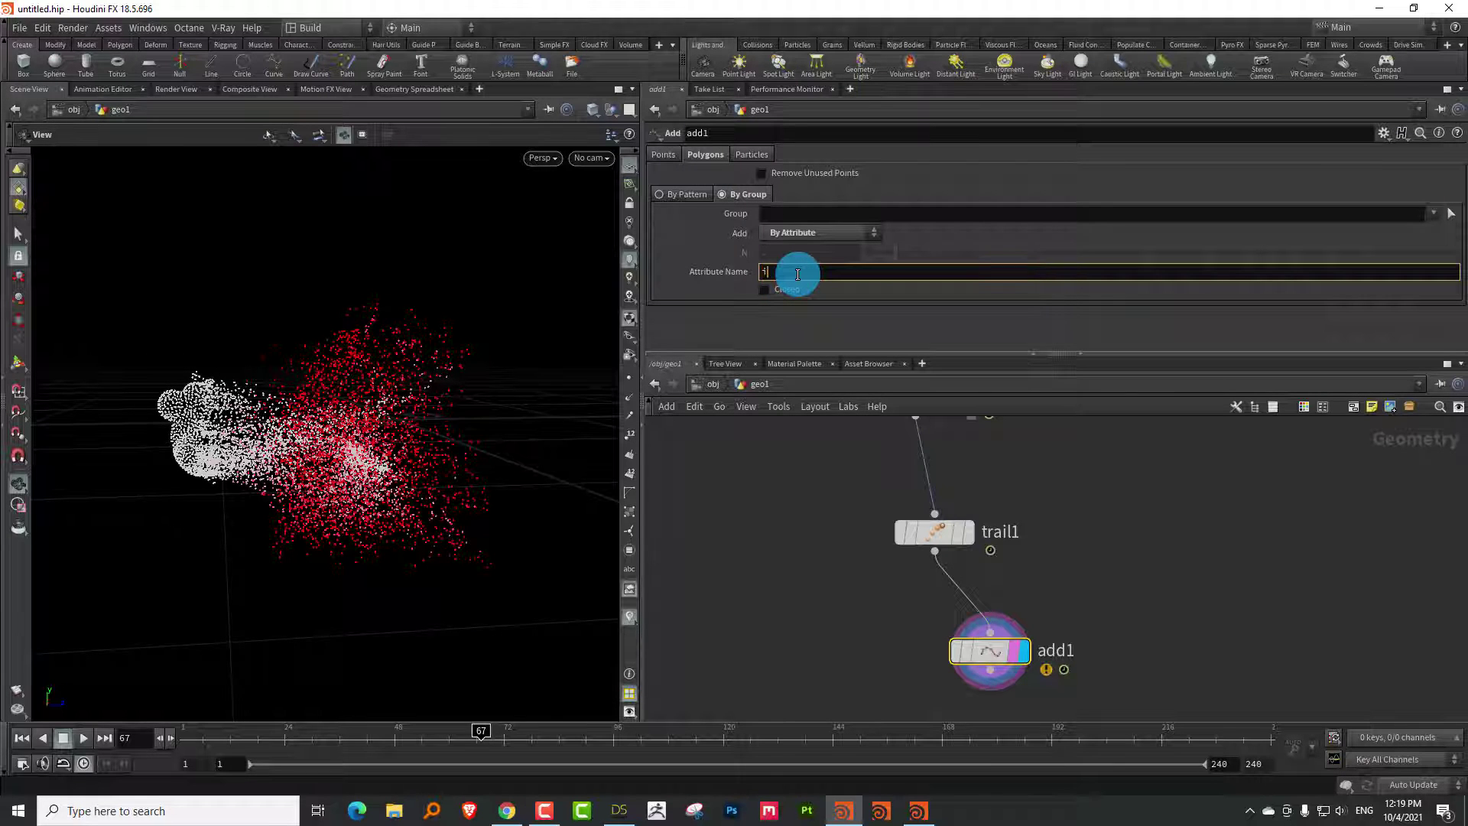
{"action": "type", "text": "d"}
{"action": "key", "text": "Return"}
Scrub from the start and orbit the view to review the growing trail curves
{"action": "left_click", "coordinate": [165, 741]}
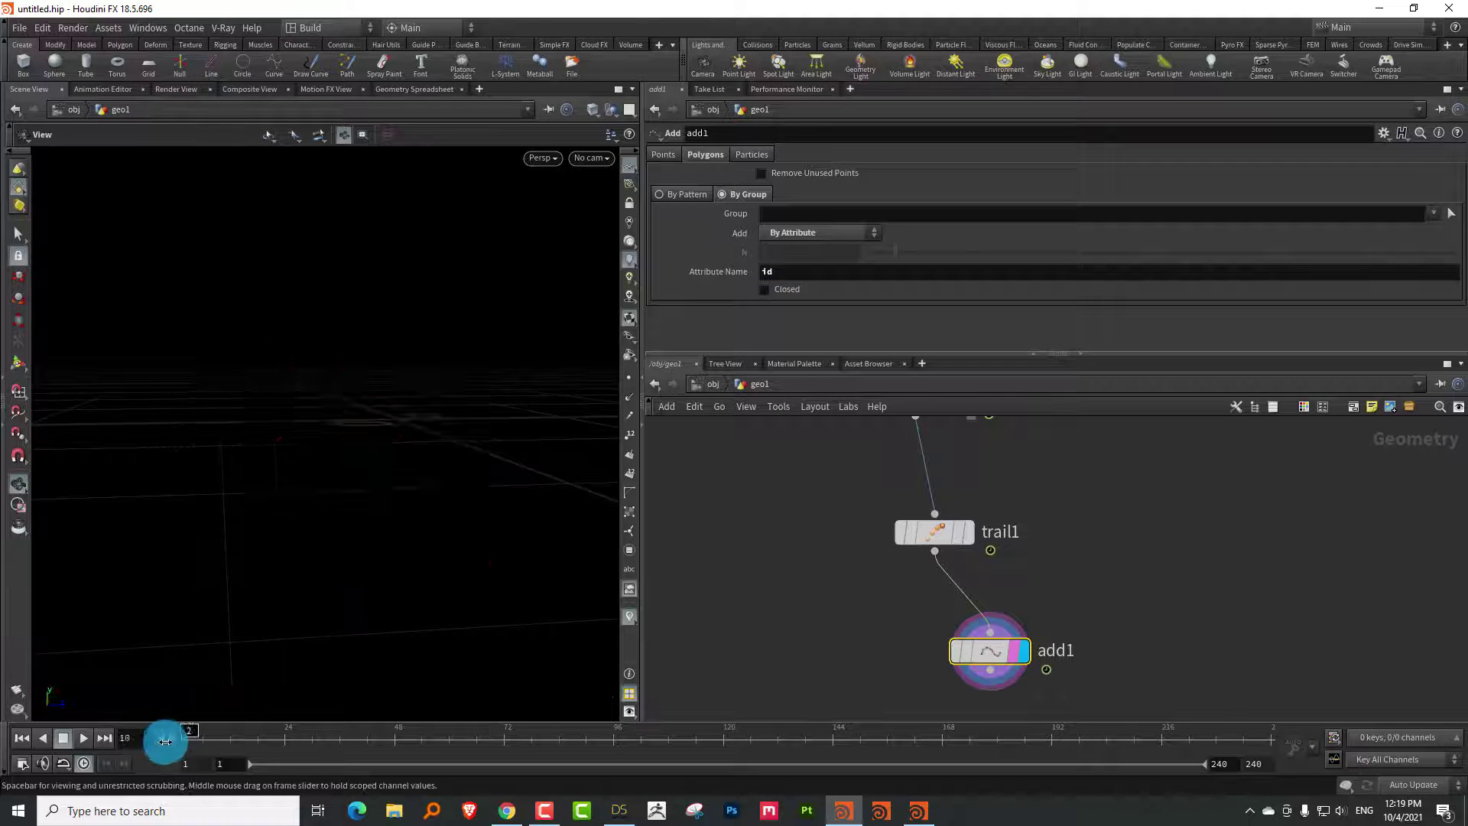
{"action": "left_click_drag", "start_coordinate": [257, 744], "coordinate": [475, 558]}
{"action": "left_click_drag", "start_coordinate": [396, 411], "coordinate": [612, 379]}
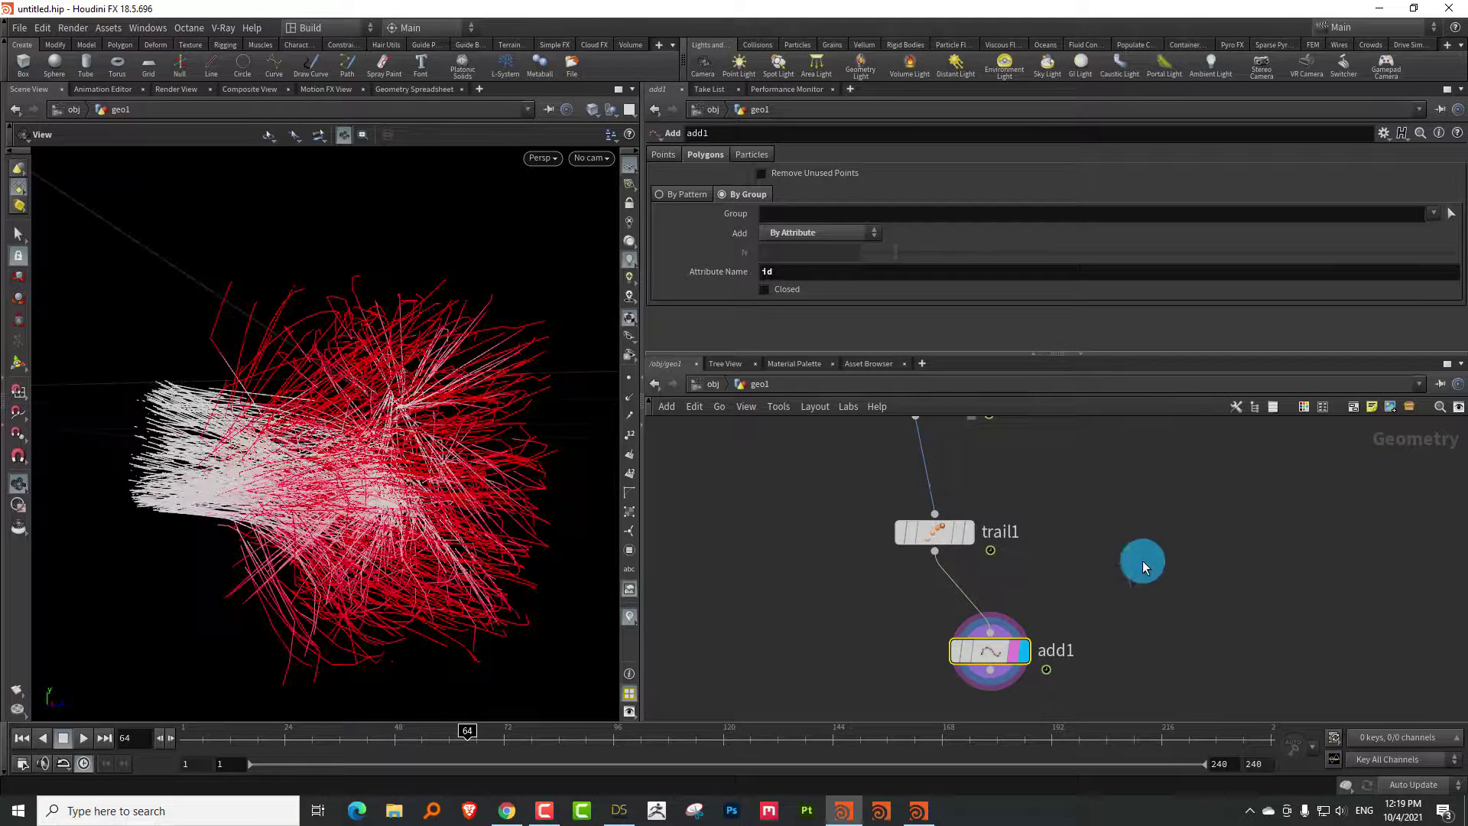
{"action": "middle_click_drag", "start_coordinate": [1140, 561], "coordinate": [1068, 469]}
{"action": "key", "text": "Tab"}
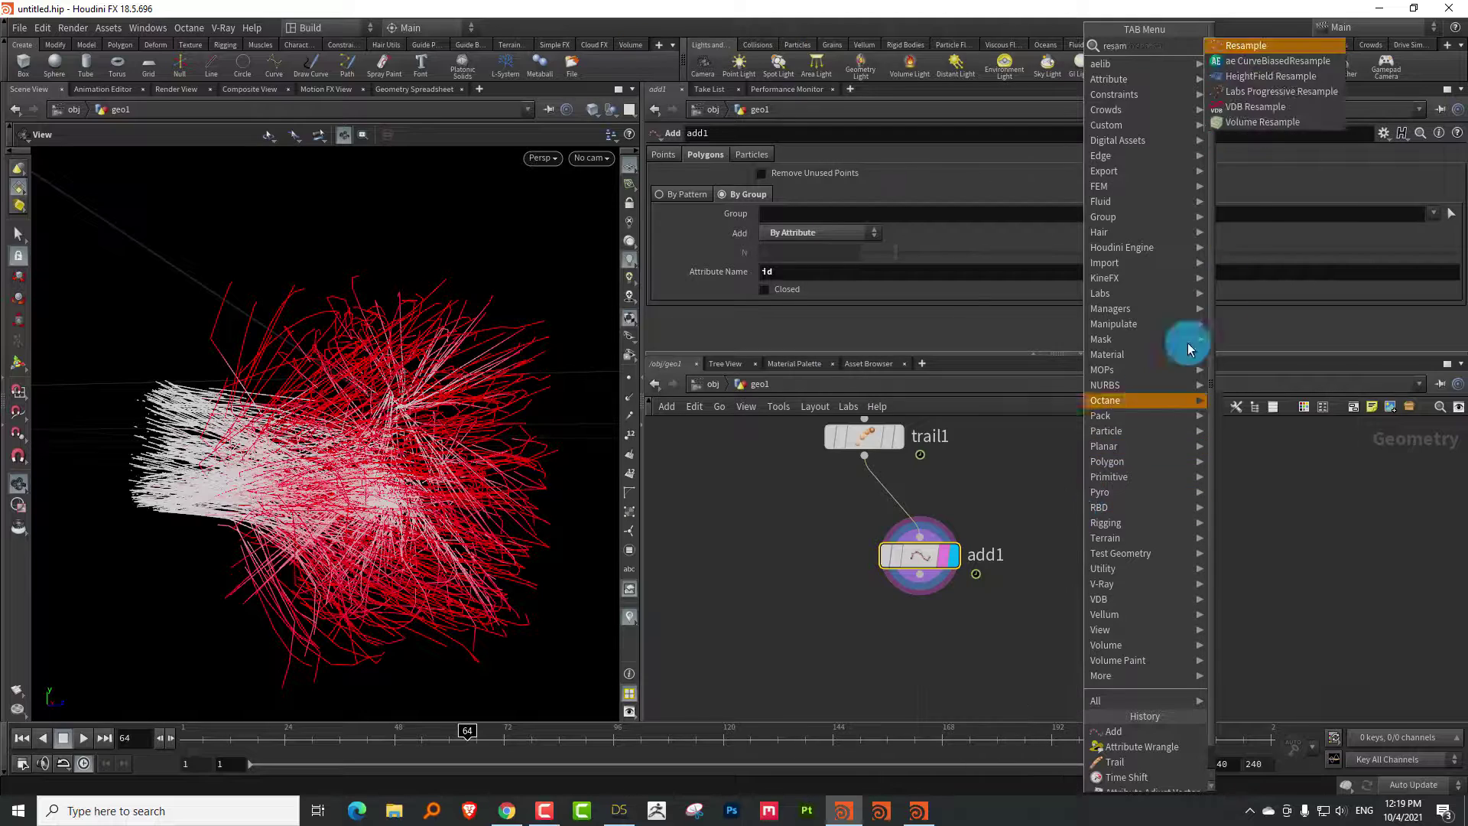
Add resample1 below add1 with a segment length of 0.05
{"action": "left_click", "coordinate": [1272, 52]}
{"action": "left_click", "coordinate": [964, 652]}
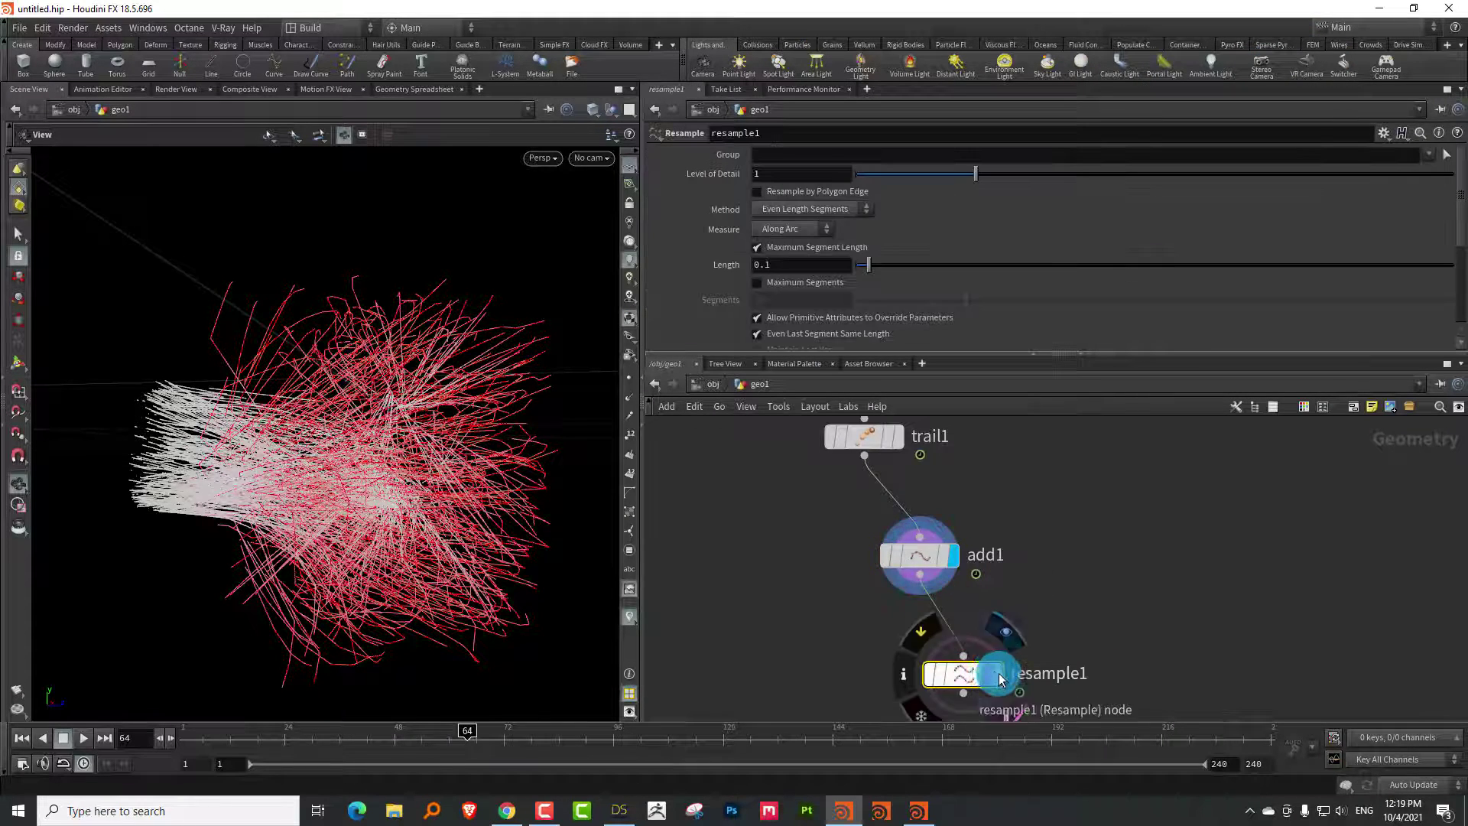
{"action": "left_click_drag", "start_coordinate": [835, 344], "coordinate": [846, 451]}
{"action": "left_click", "coordinate": [771, 247]}
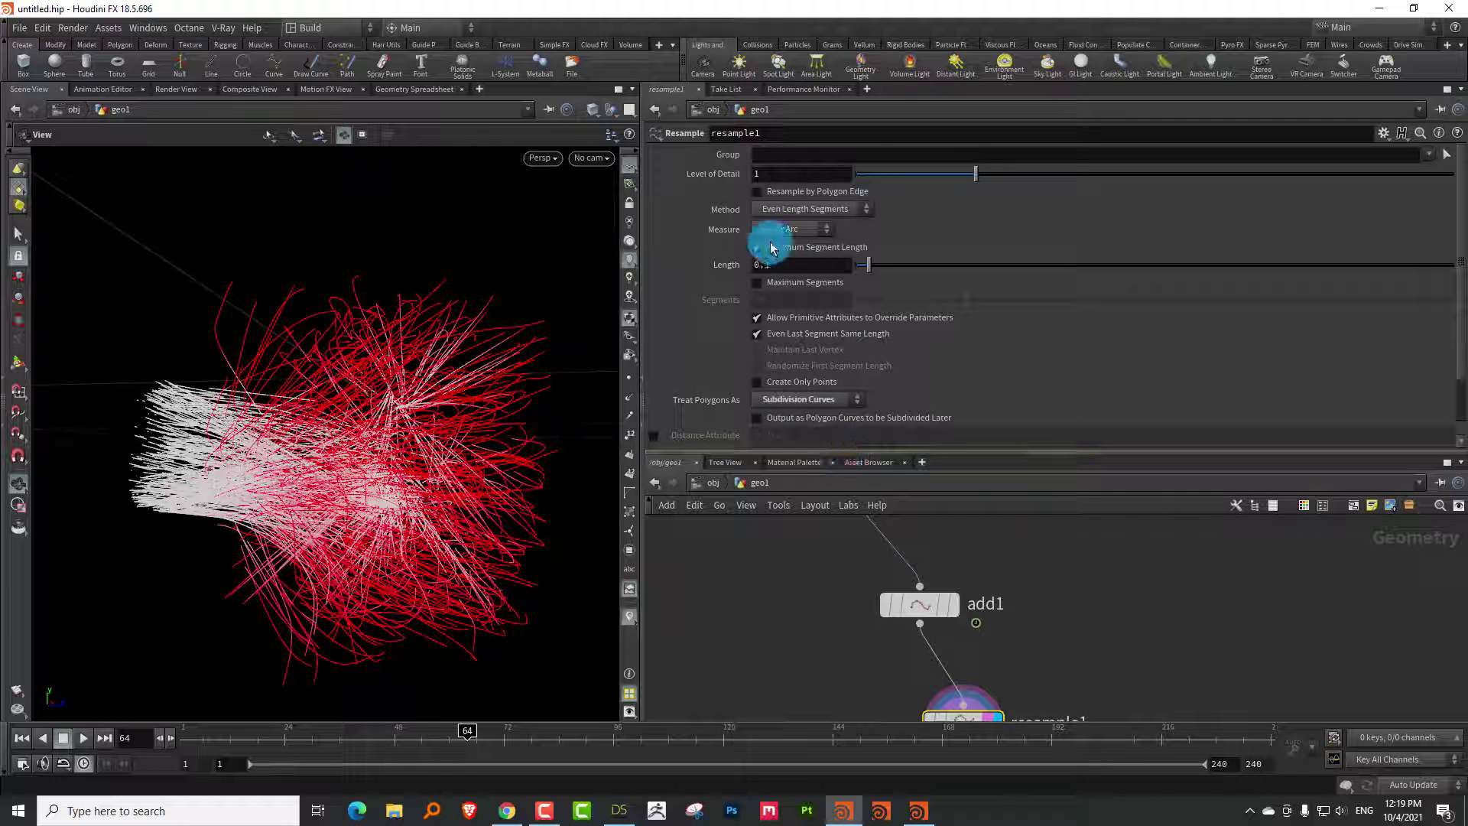
{"action": "left_click", "coordinate": [792, 258]}
{"action": "type", "text": "0.05"}
{"action": "key", "text": "Return"}
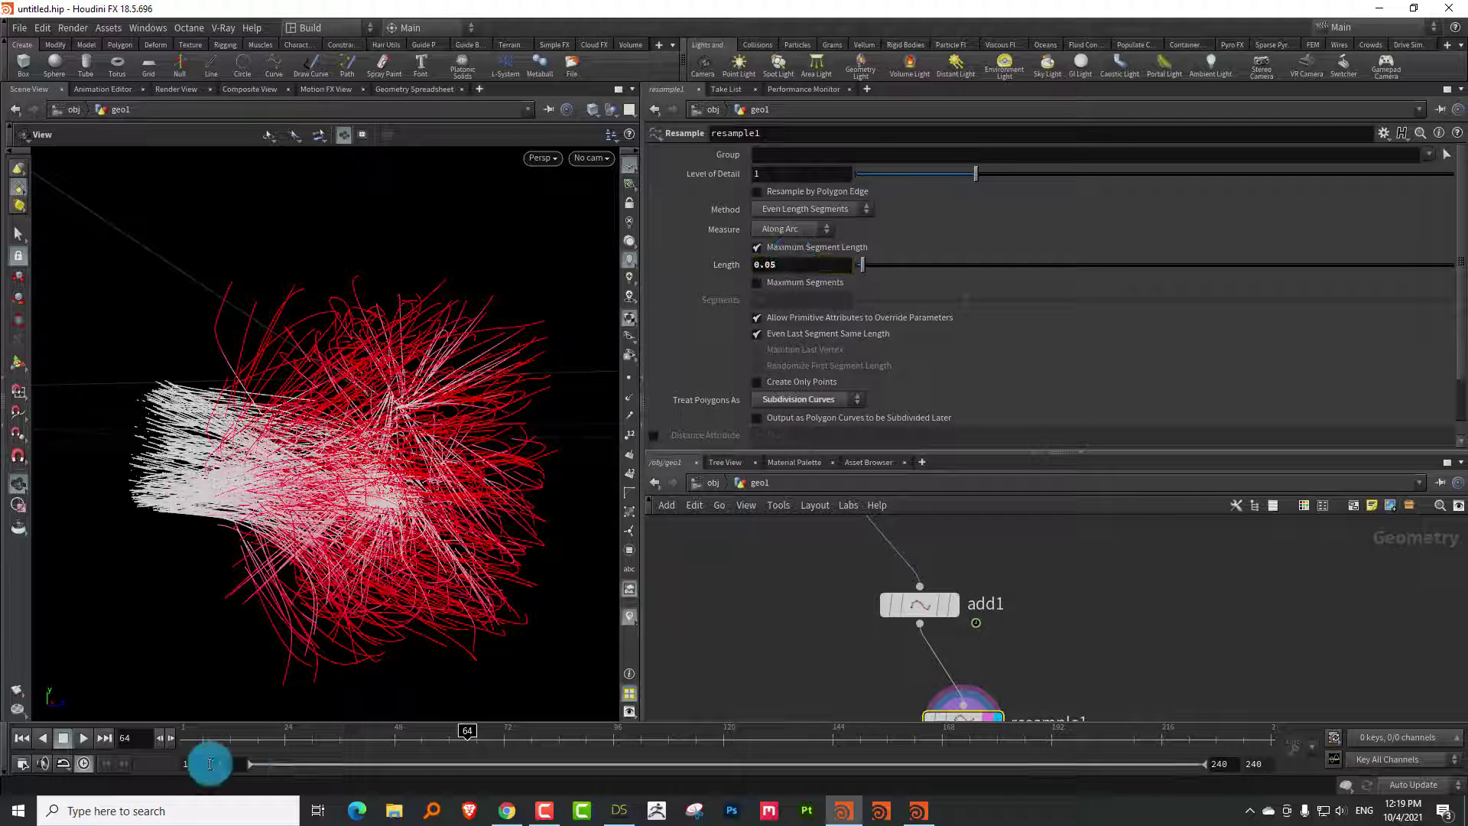
{"action": "left_click_drag", "start_coordinate": [228, 733], "coordinate": [430, 737]}
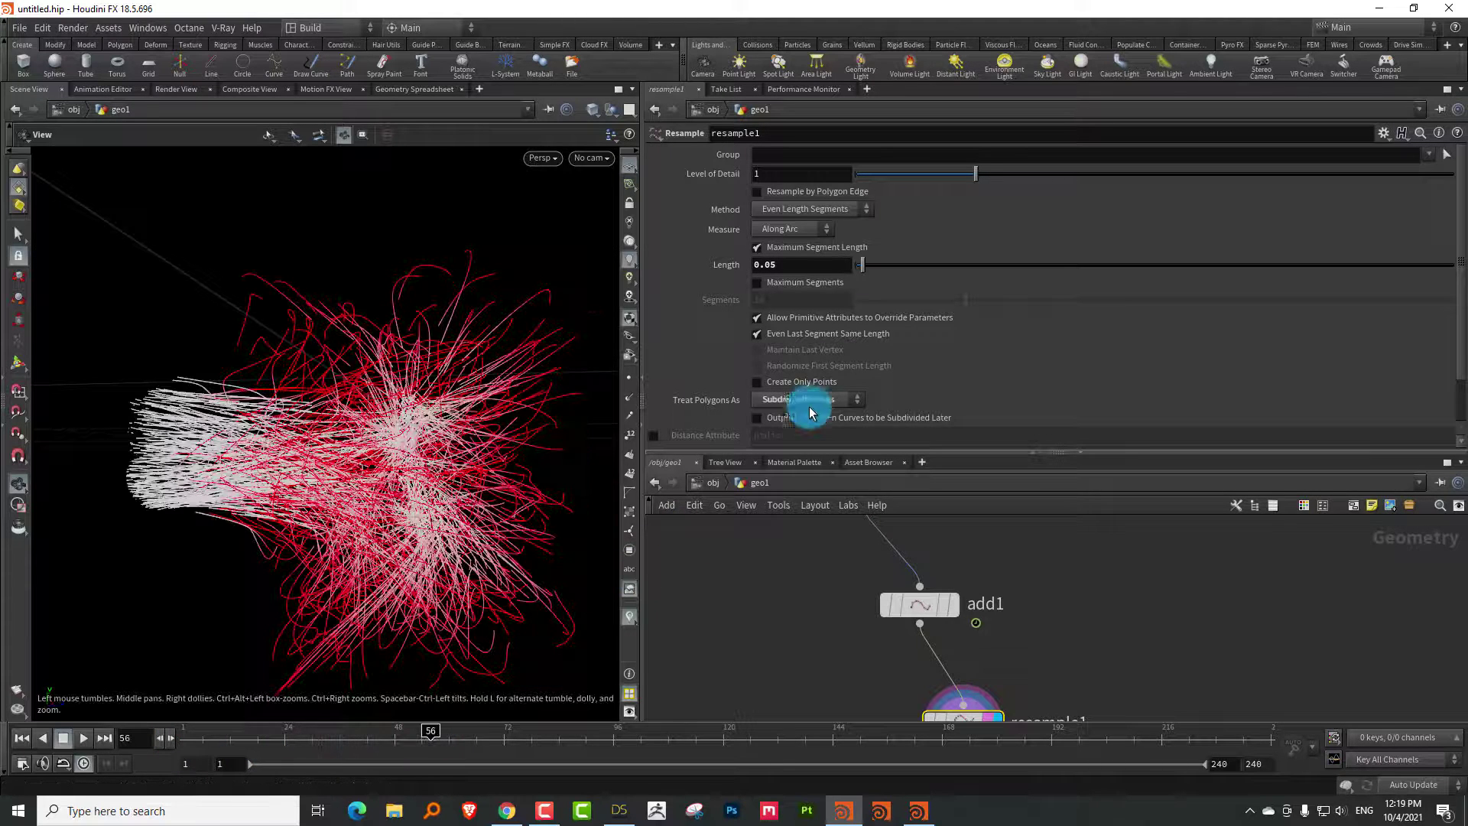
Enable the Curve U Attribute (curveu) on resample1
{"action": "left_click_drag", "start_coordinate": [820, 449], "coordinate": [813, 507]}
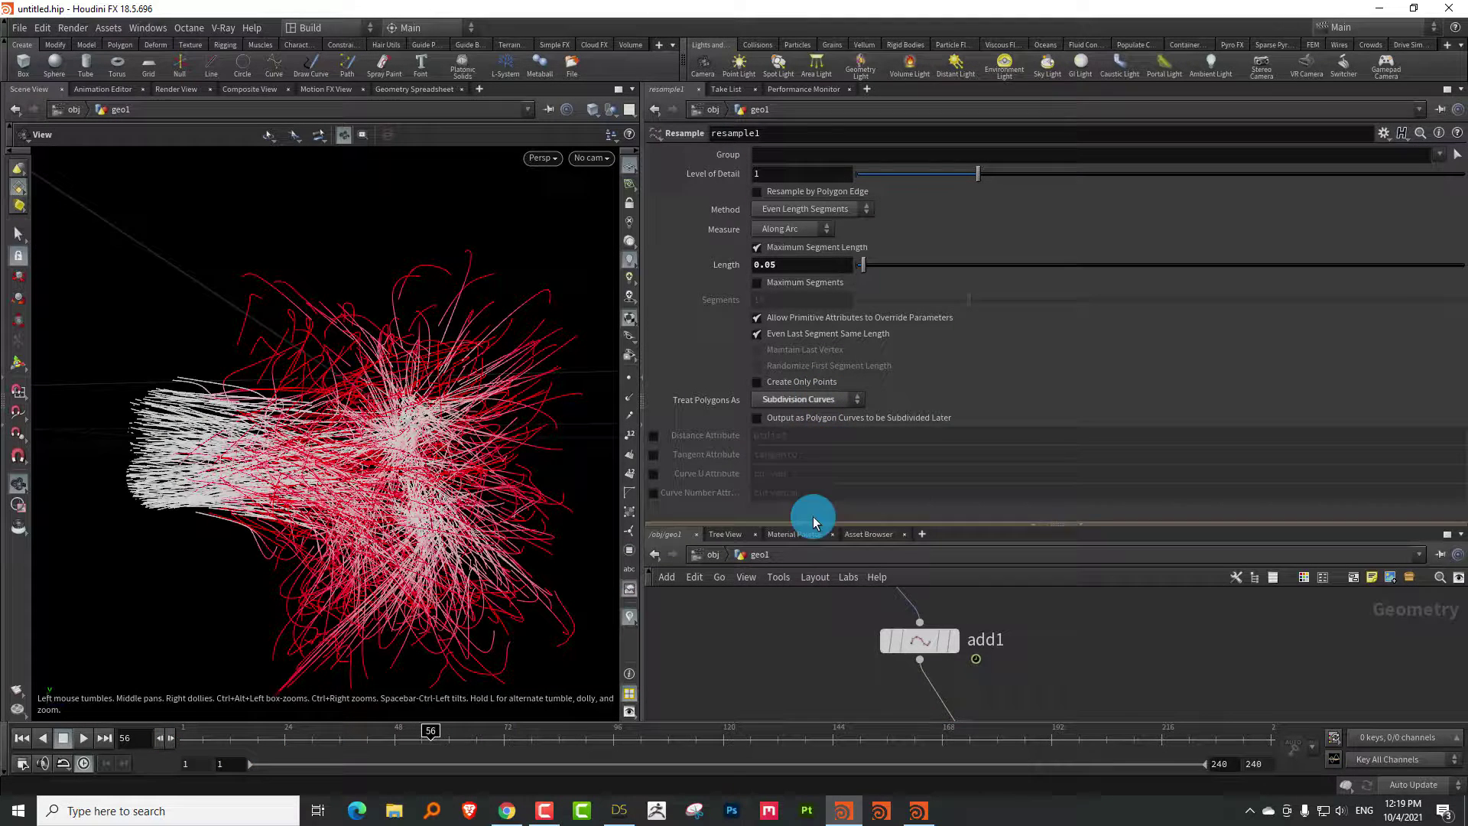
{"action": "left_click", "coordinate": [652, 474]}
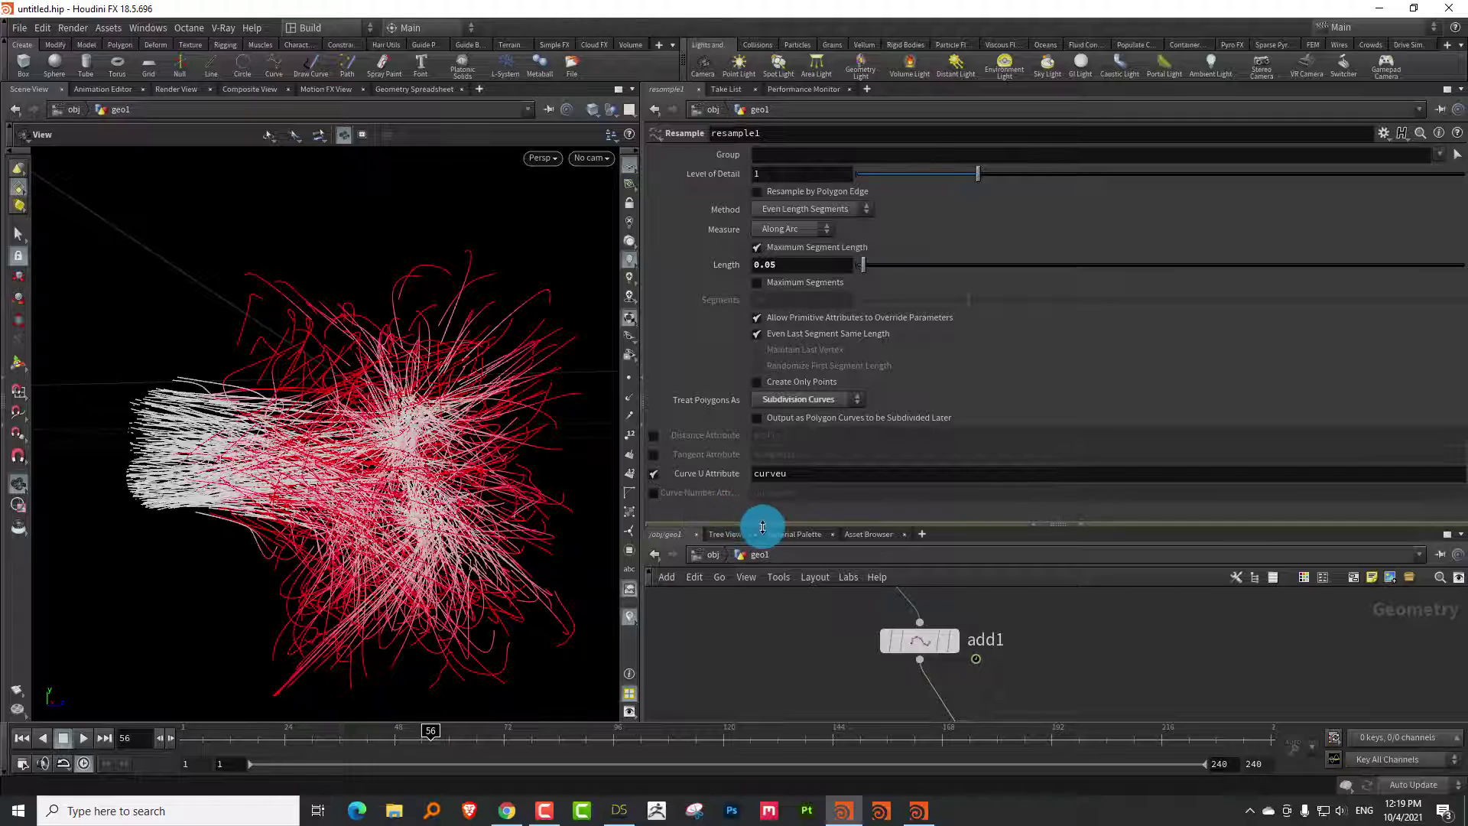
{"action": "left_click_drag", "start_coordinate": [759, 522], "coordinate": [779, 334]}
Create a Color node fed by resample1 and display its output
{"action": "key", "text": "Tab"}
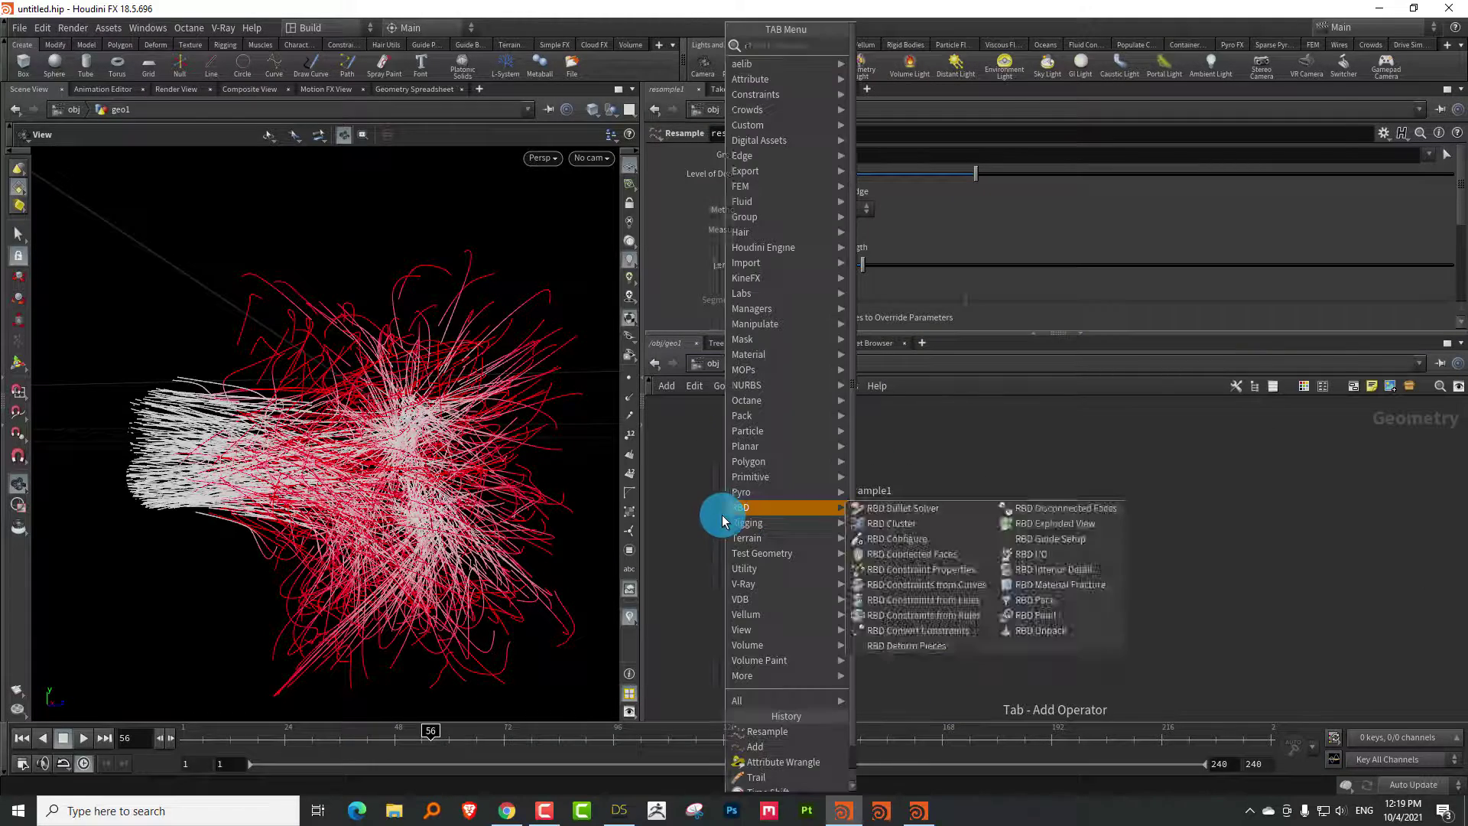
{"action": "type", "text": "color"}
{"action": "left_click", "coordinate": [900, 65]}
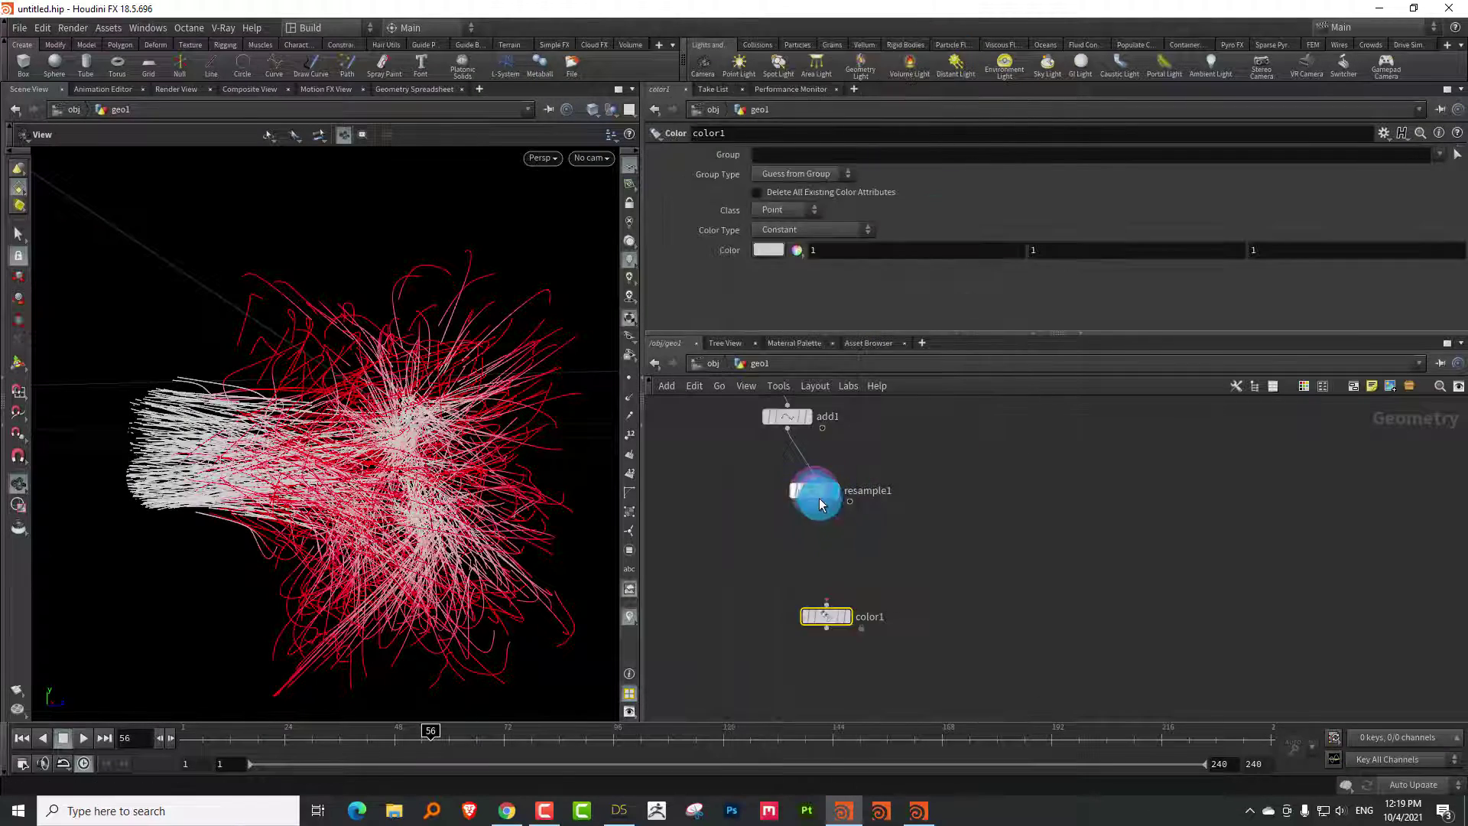
{"action": "left_click", "coordinate": [777, 490]}
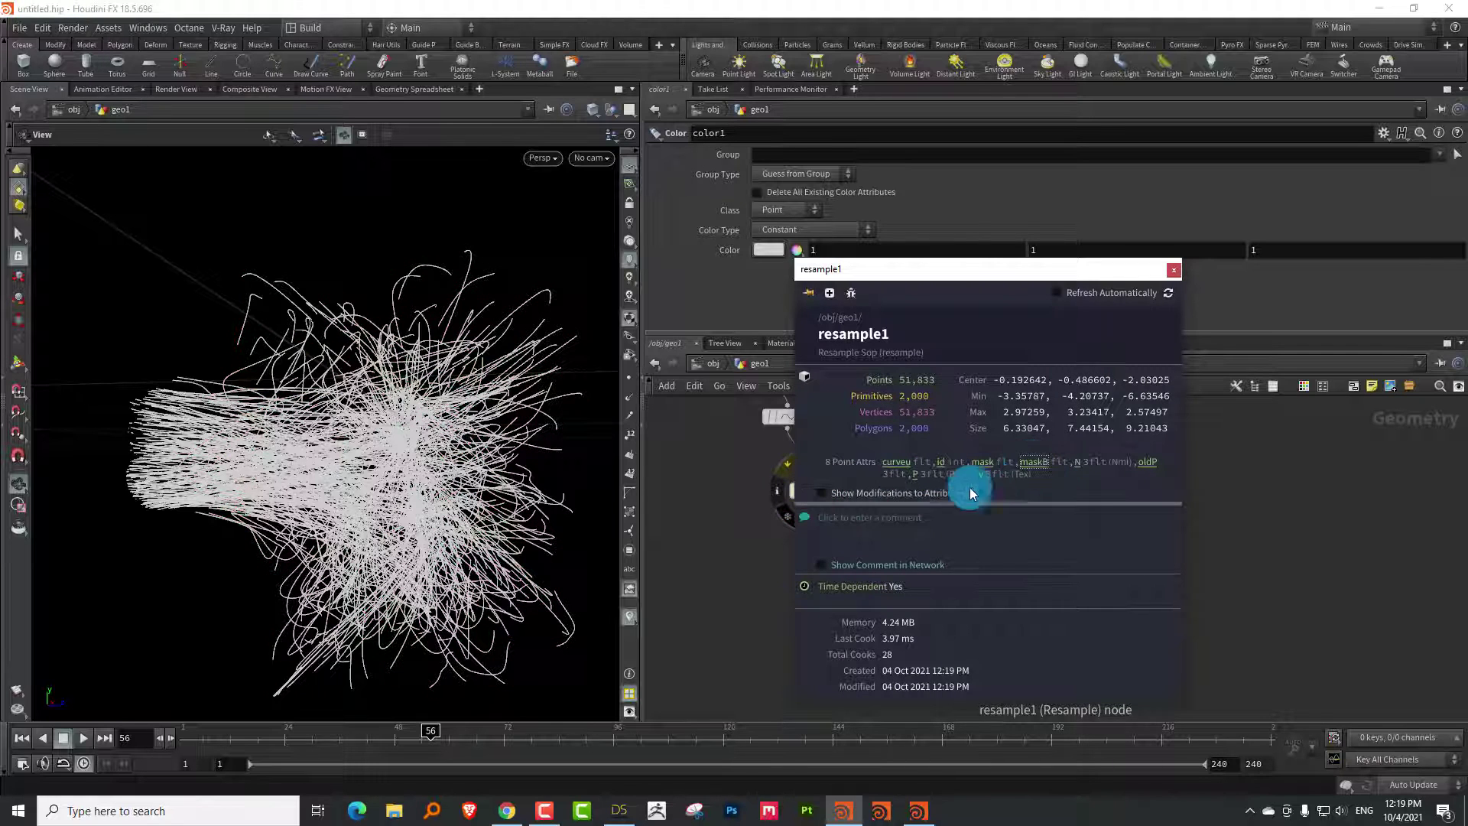
{"action": "left_click_drag", "start_coordinate": [811, 511], "coordinate": [821, 611]}
{"action": "left_click", "coordinate": [850, 616]}
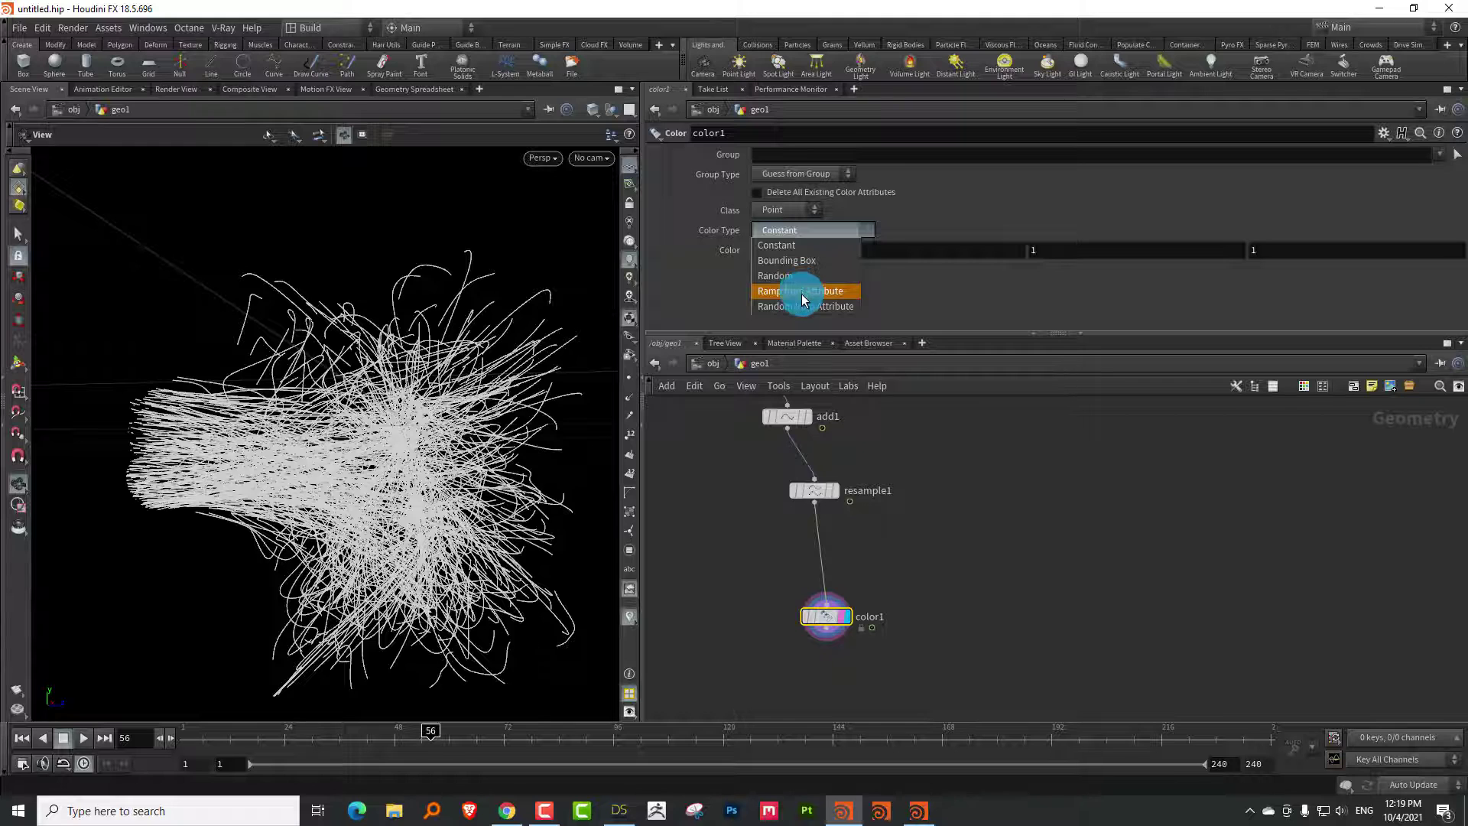
Set color1's Color Type to Ramp from Attribute driven by curveu
{"action": "left_click", "coordinate": [803, 294]}
{"action": "left_click", "coordinate": [1446, 249]}
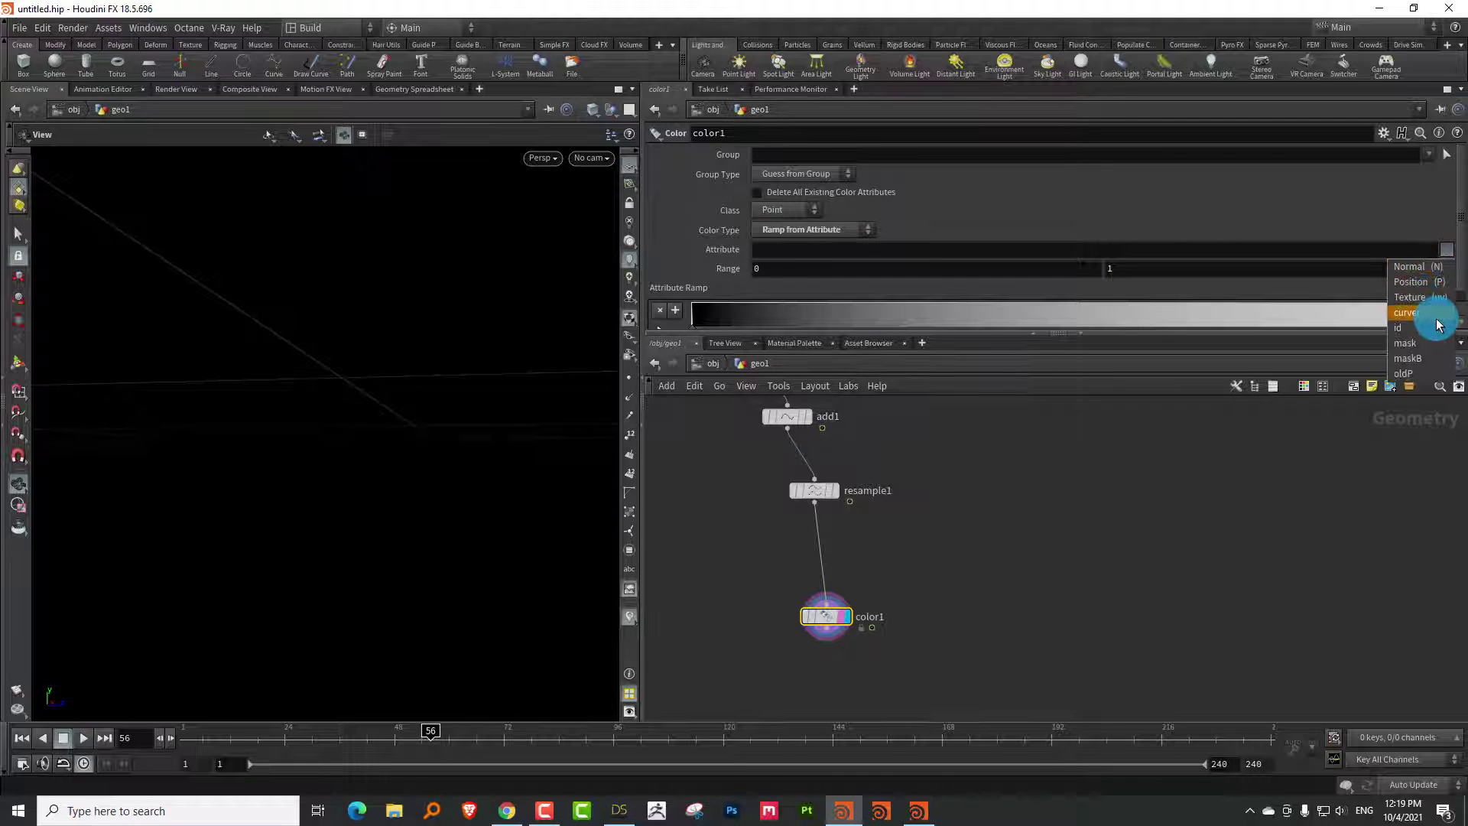
{"action": "left_click", "coordinate": [1436, 315]}
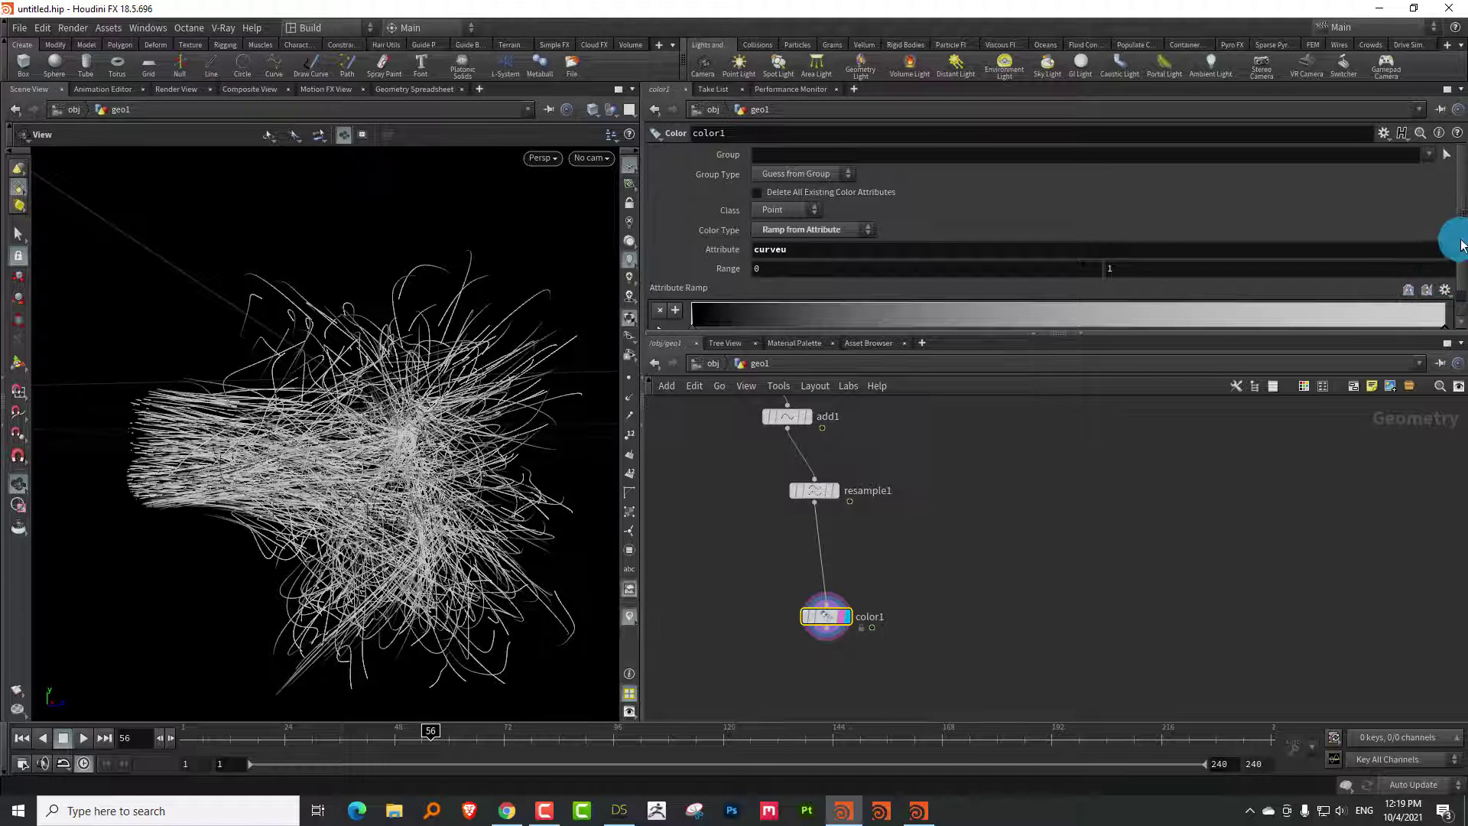
{"action": "scroll", "coordinate": [1449, 275], "scroll_direction": "down", "scroll_amount": 1}
Edit the ramp keys so both ends are black and the middle key is cyan
{"action": "left_click_drag", "start_coordinate": [1378, 321], "coordinate": [1101, 330]}
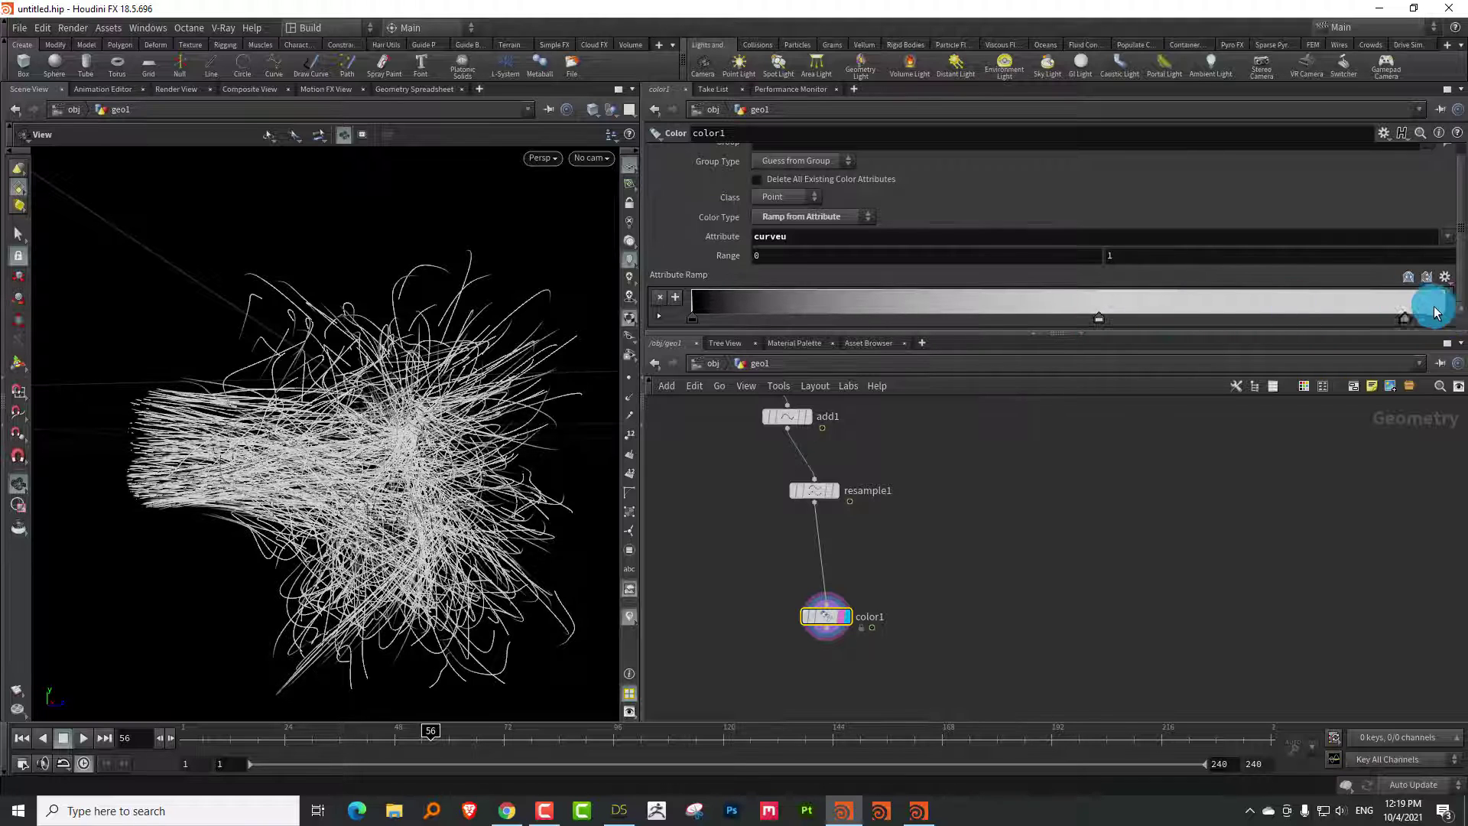
{"action": "double_click", "coordinate": [1447, 321]}
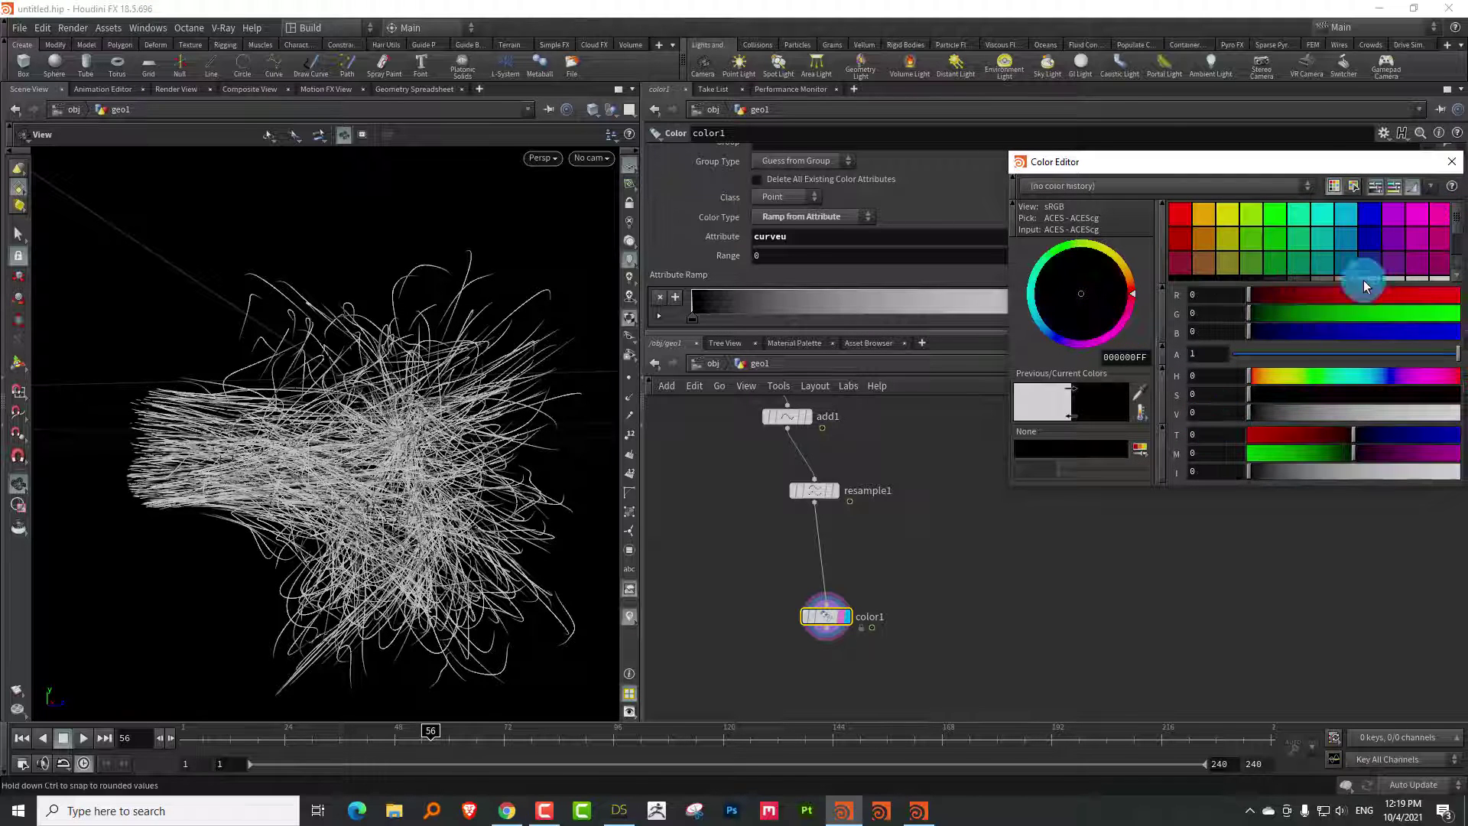
{"action": "left_click", "coordinate": [1456, 175]}
{"action": "left_click_drag", "start_coordinate": [1447, 322], "coordinate": [1240, 321]}
{"action": "left_click_drag", "start_coordinate": [1098, 323], "coordinate": [1002, 317]}
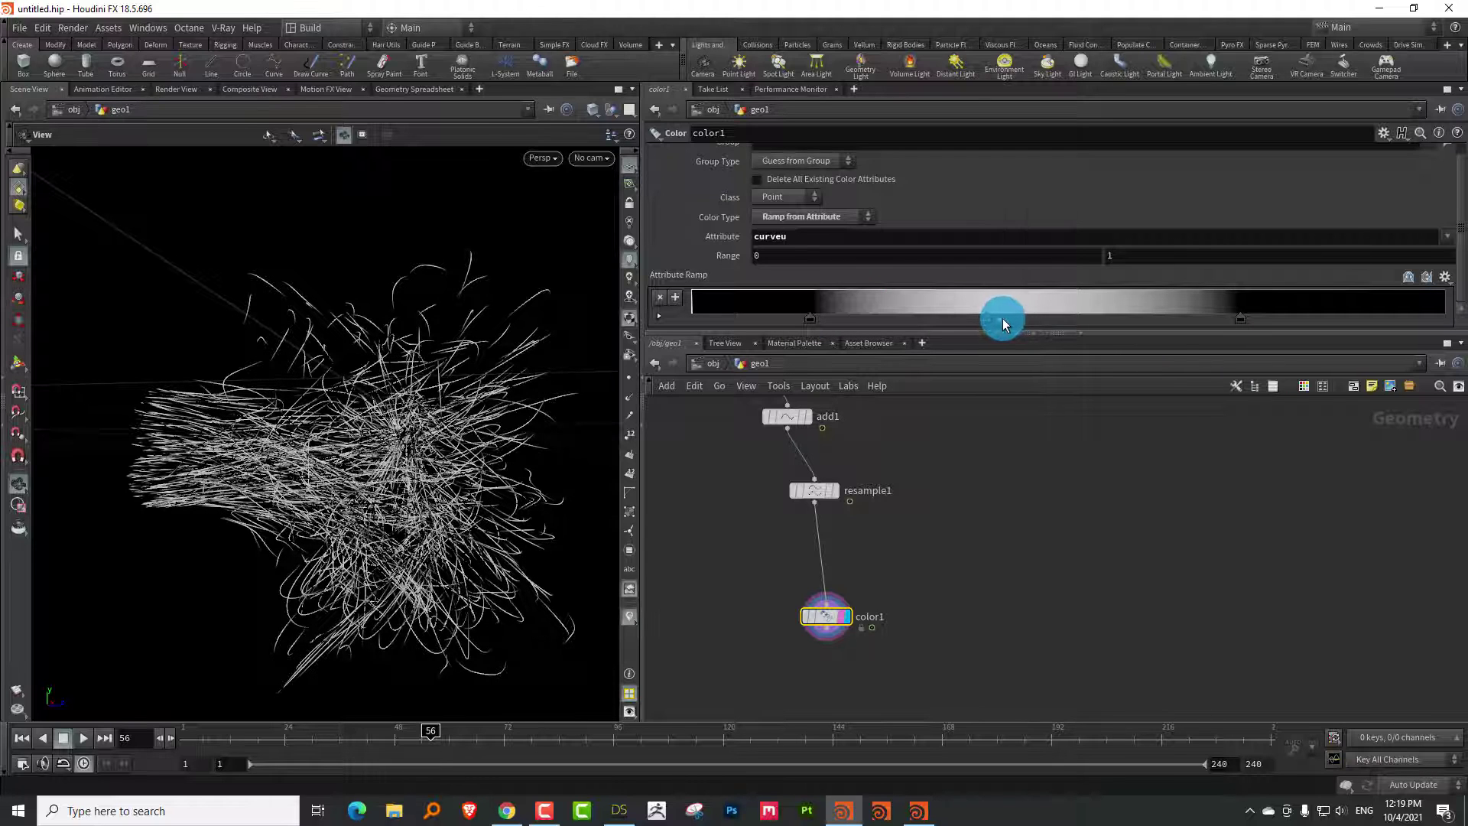
{"action": "double_click", "coordinate": [1002, 318]}
{"action": "left_click", "coordinate": [1455, 396]}
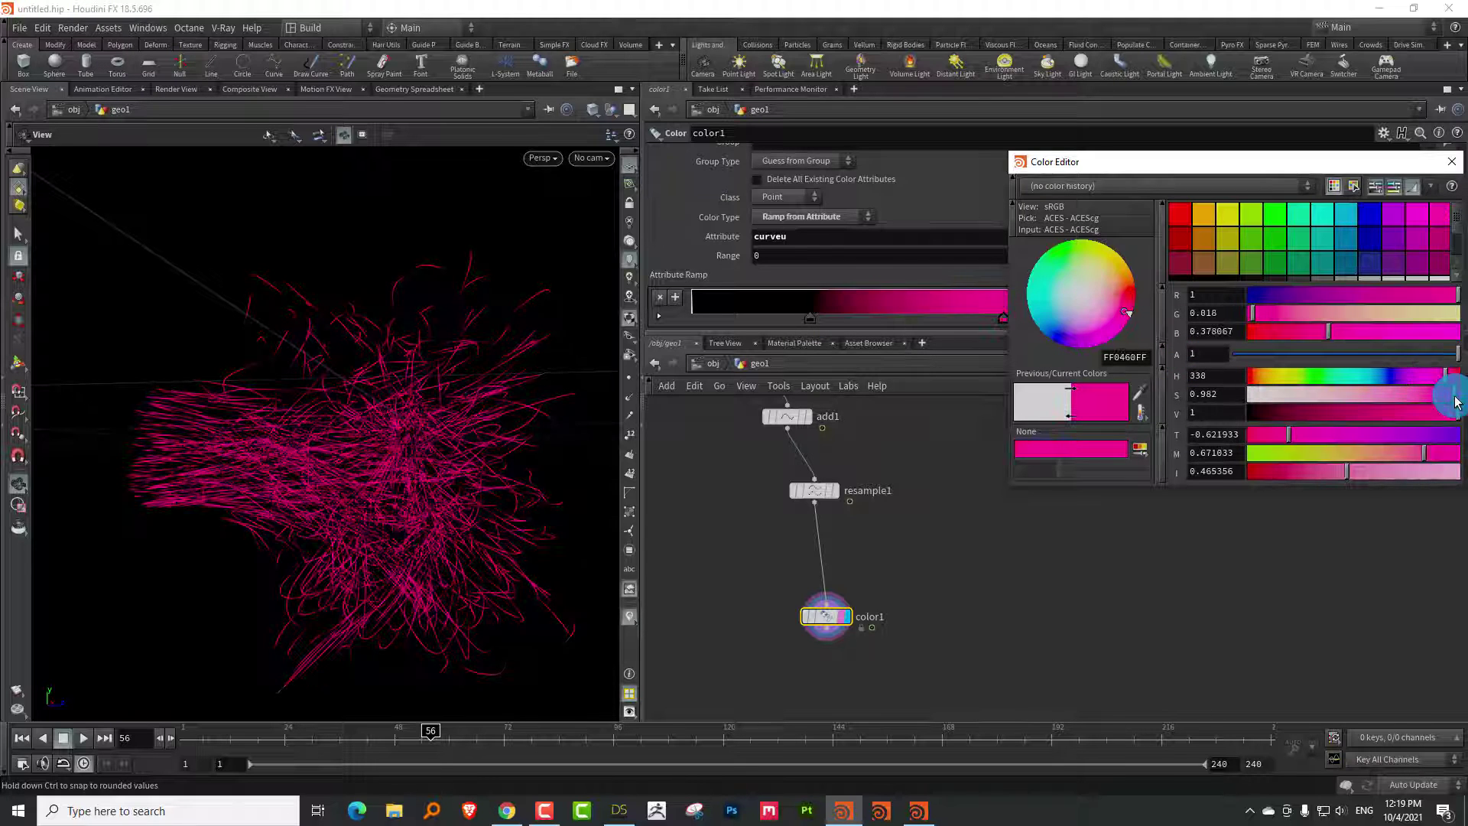
{"action": "left_click_drag", "start_coordinate": [1324, 374], "coordinate": [1366, 374]}
{"action": "left_click", "coordinate": [982, 538]}
{"action": "scroll", "coordinate": [982, 538], "scroll_direction": "down", "scroll_amount": 3}
{"action": "key", "text": "Tab"}
Merge blend_positions and color1 in merge1, display it, and scrub the animation
{"action": "mouse_move", "coordinate": [1079, 131]}
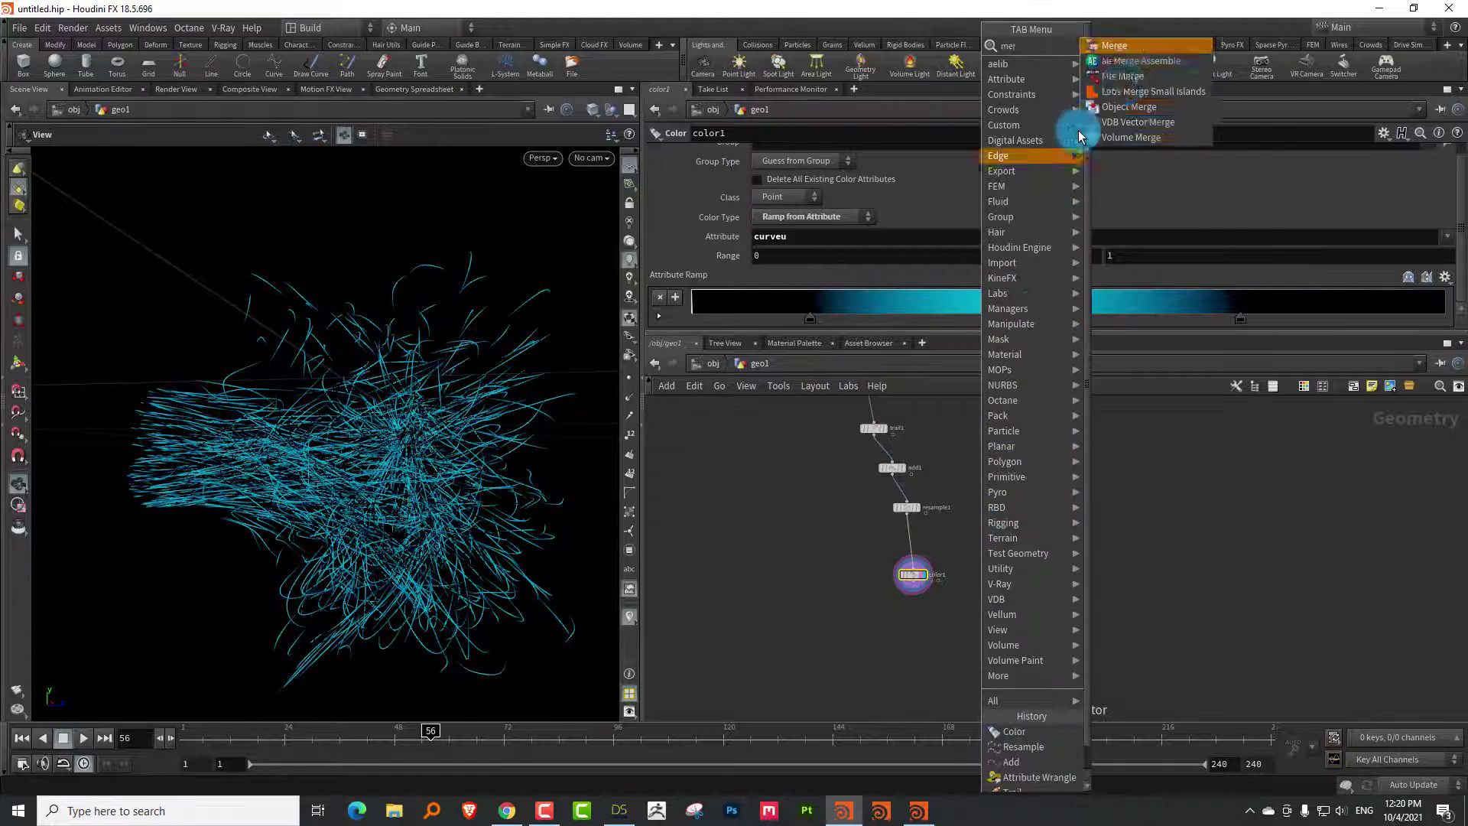
{"action": "left_click", "coordinate": [1124, 47]}
{"action": "left_click", "coordinate": [846, 604]}
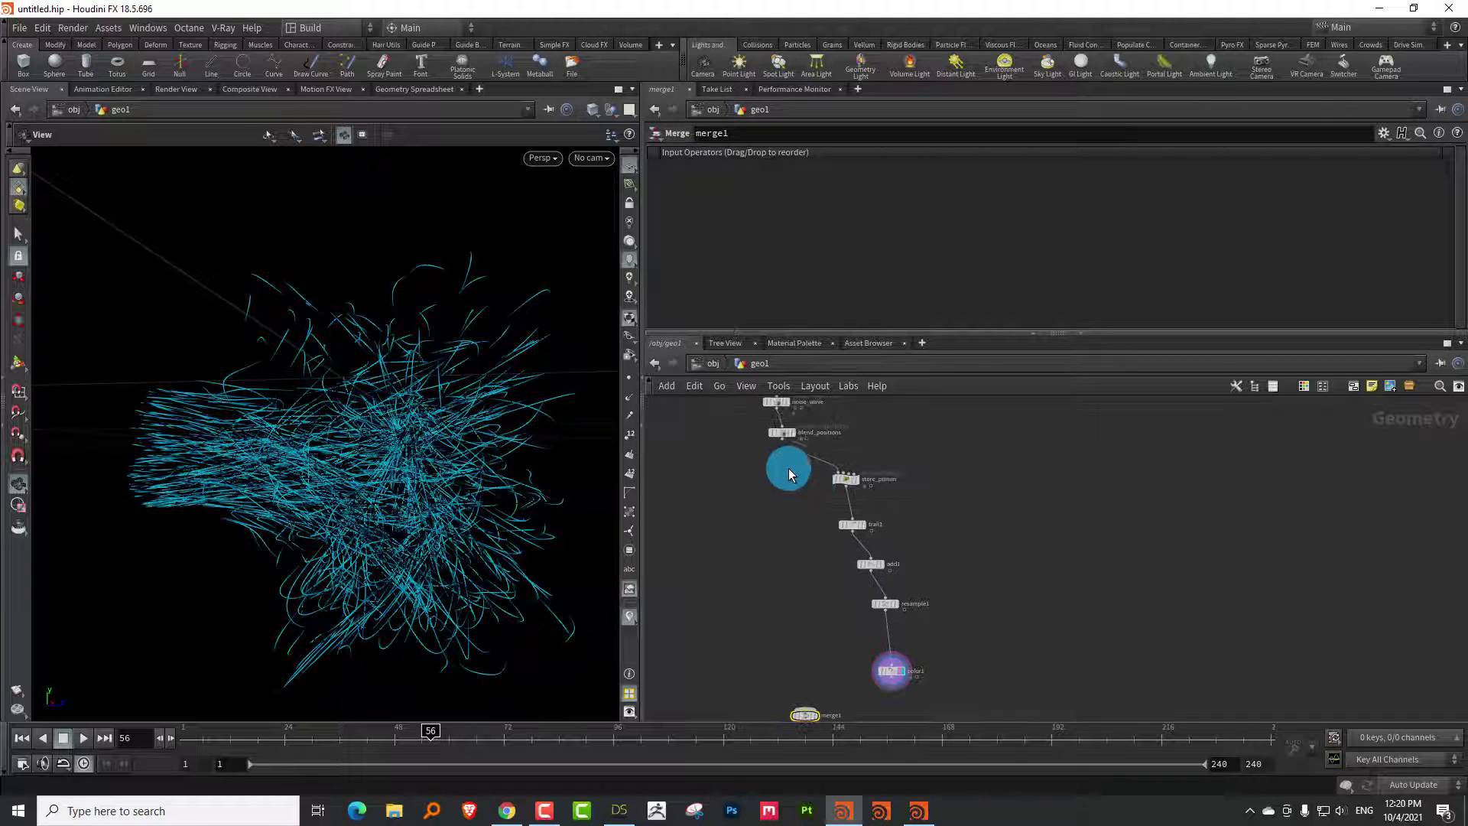
{"action": "left_click_drag", "start_coordinate": [781, 443], "coordinate": [812, 557]}
{"action": "left_click_drag", "start_coordinate": [901, 523], "coordinate": [844, 548]}
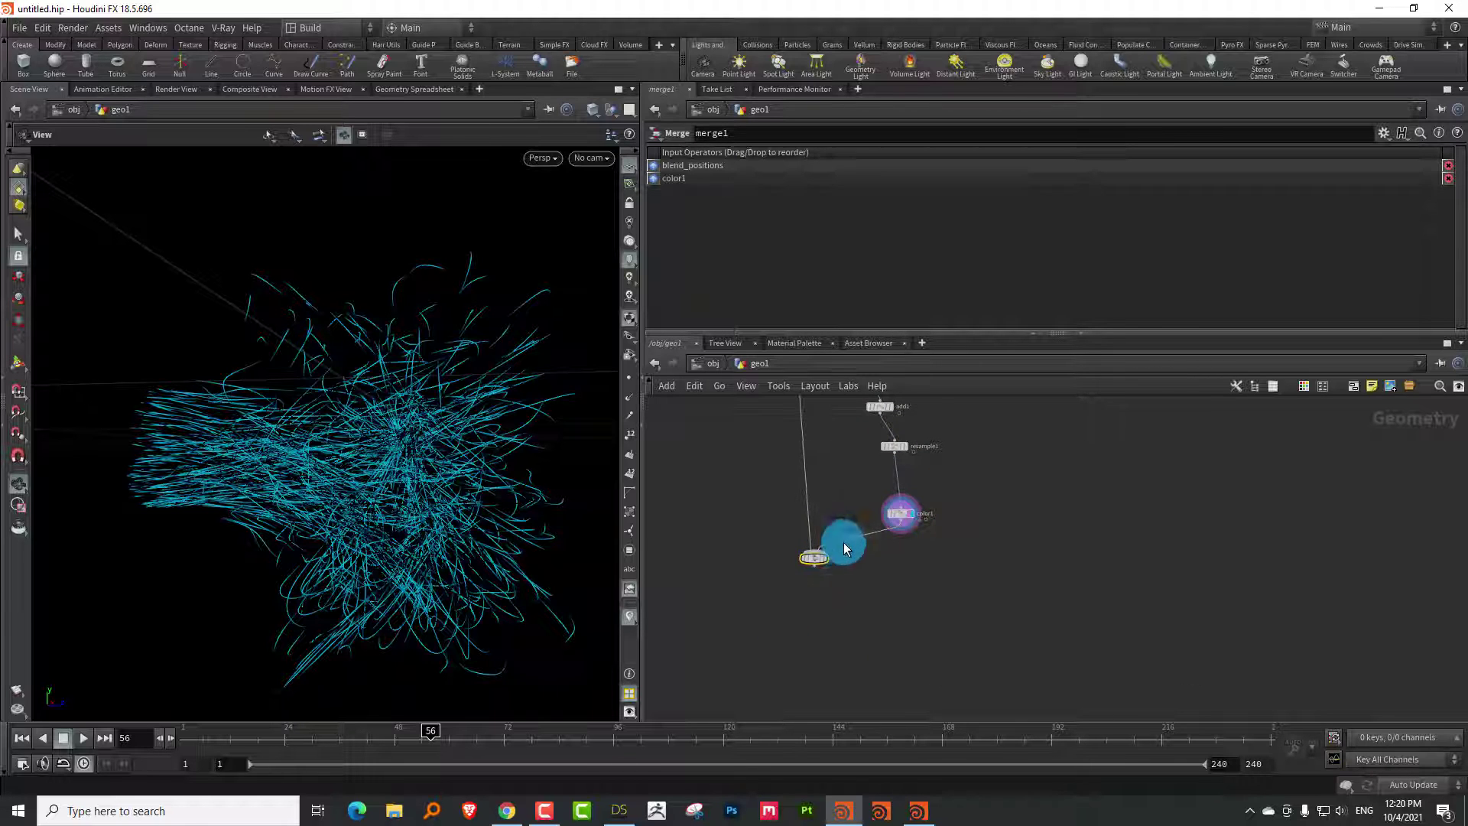
{"action": "scroll", "coordinate": [844, 545], "scroll_direction": "up", "scroll_amount": 5}
{"action": "left_click", "coordinate": [815, 537]}
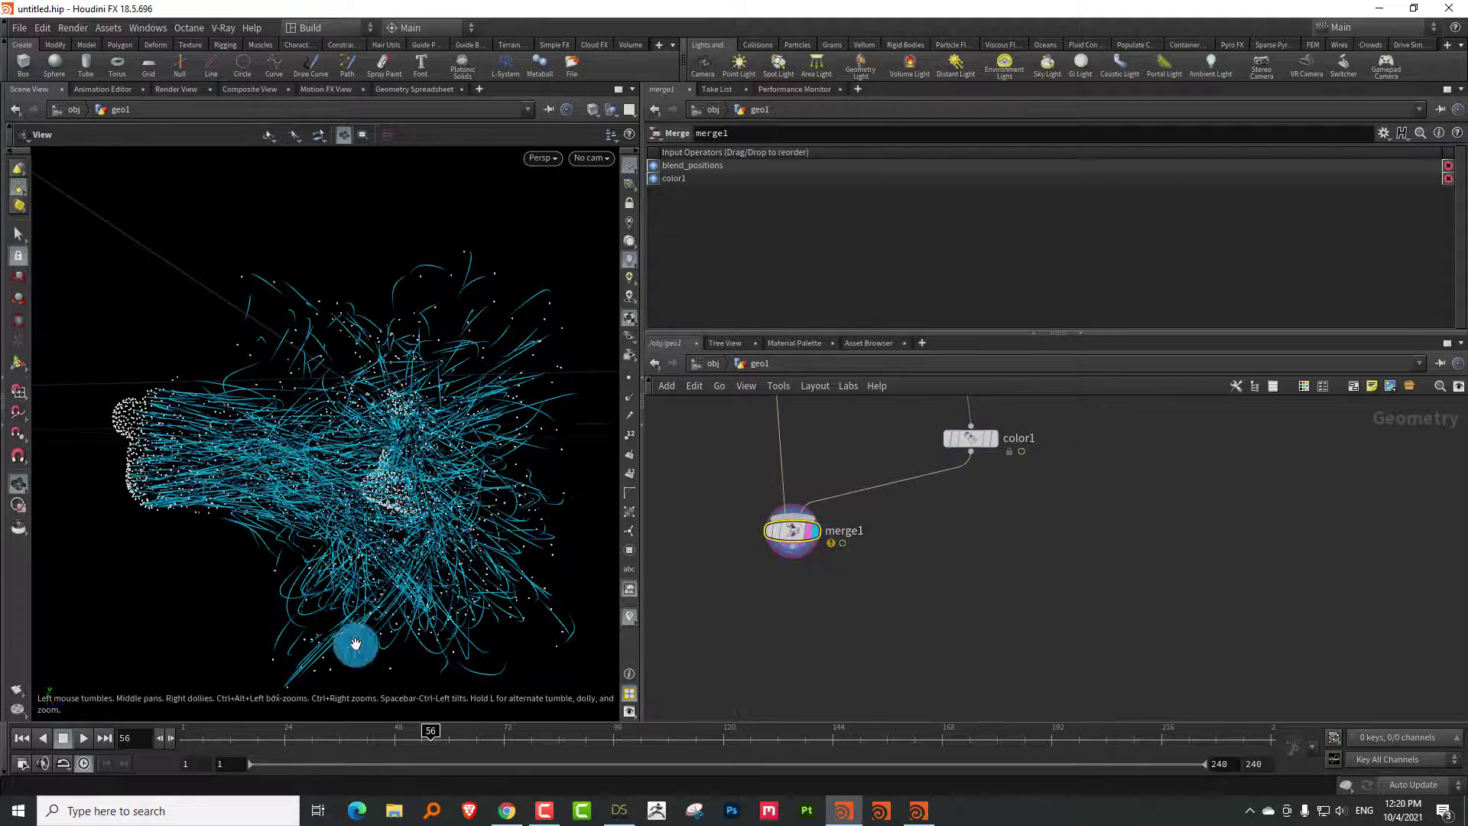
{"action": "left_click_drag", "start_coordinate": [195, 738], "coordinate": [764, 463]}
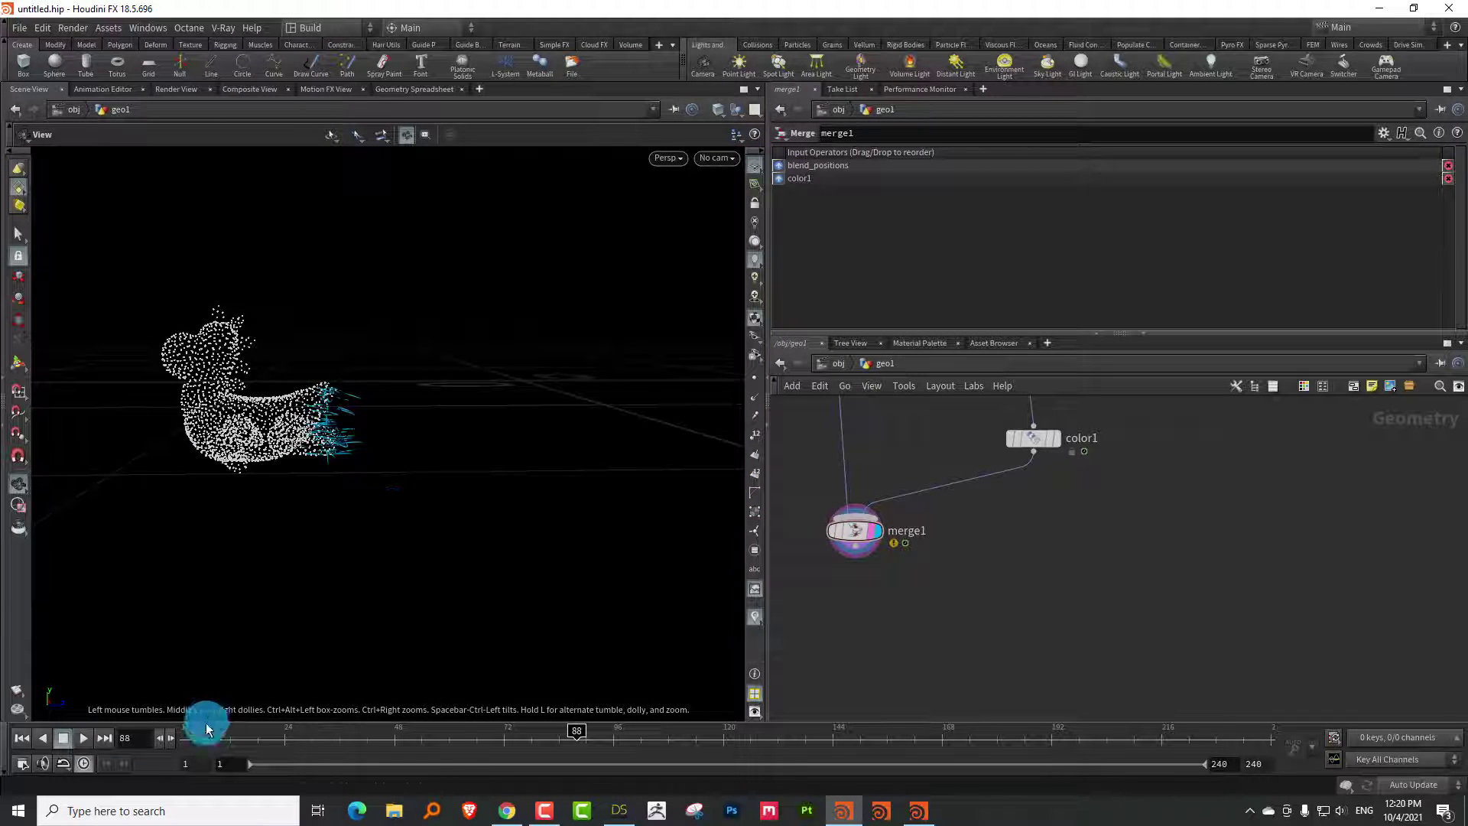
Return the timeline to frame 52 and pan the network to the rubber toy and scatter1 nodes
{"action": "left_click_drag", "start_coordinate": [207, 726], "coordinate": [364, 734]}
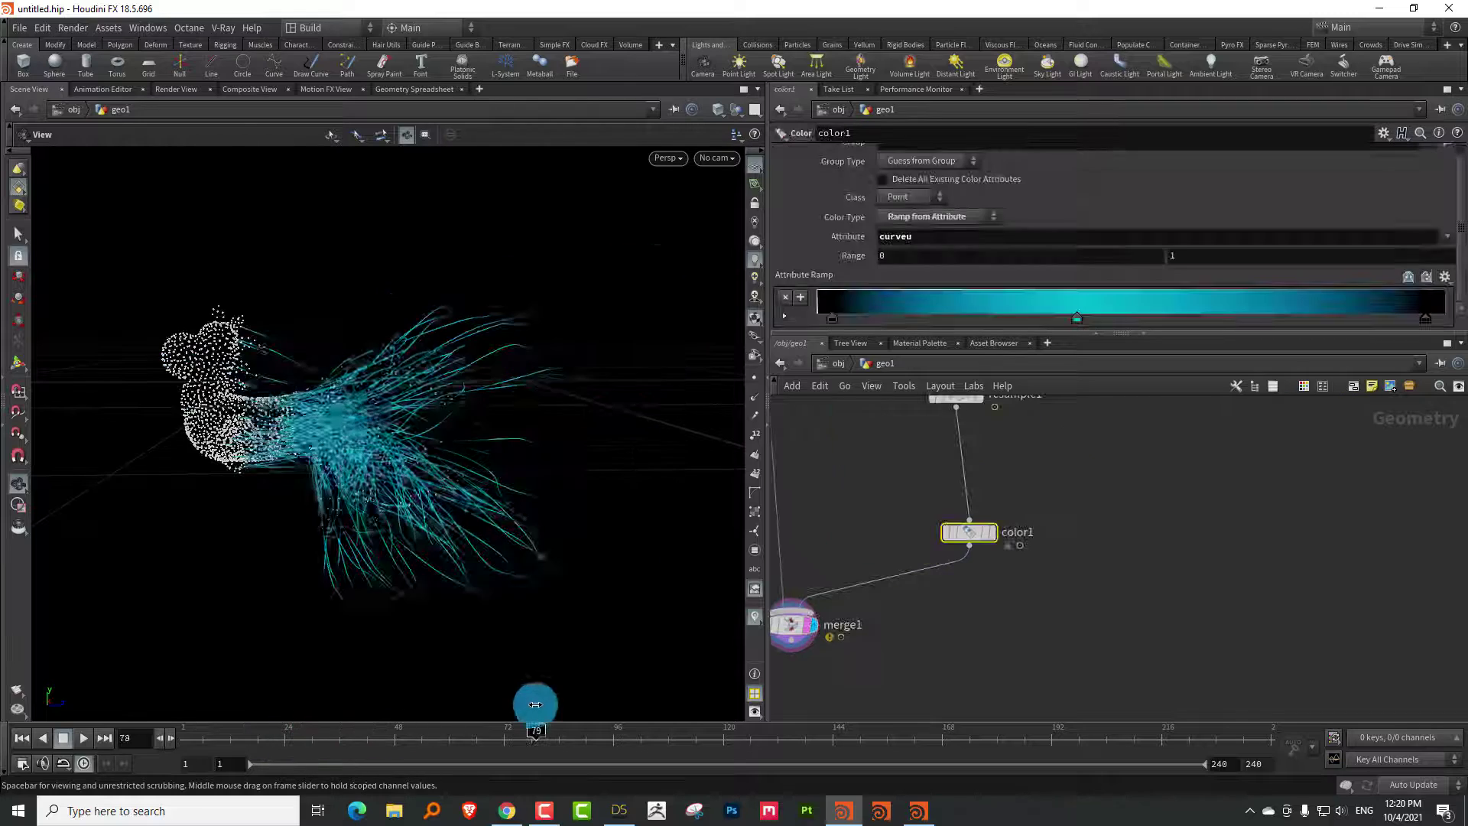
{"action": "left_click_drag", "start_coordinate": [535, 704], "coordinate": [418, 723]}
{"action": "scroll", "coordinate": [1100, 589], "scroll_direction": "down", "scroll_amount": 5}
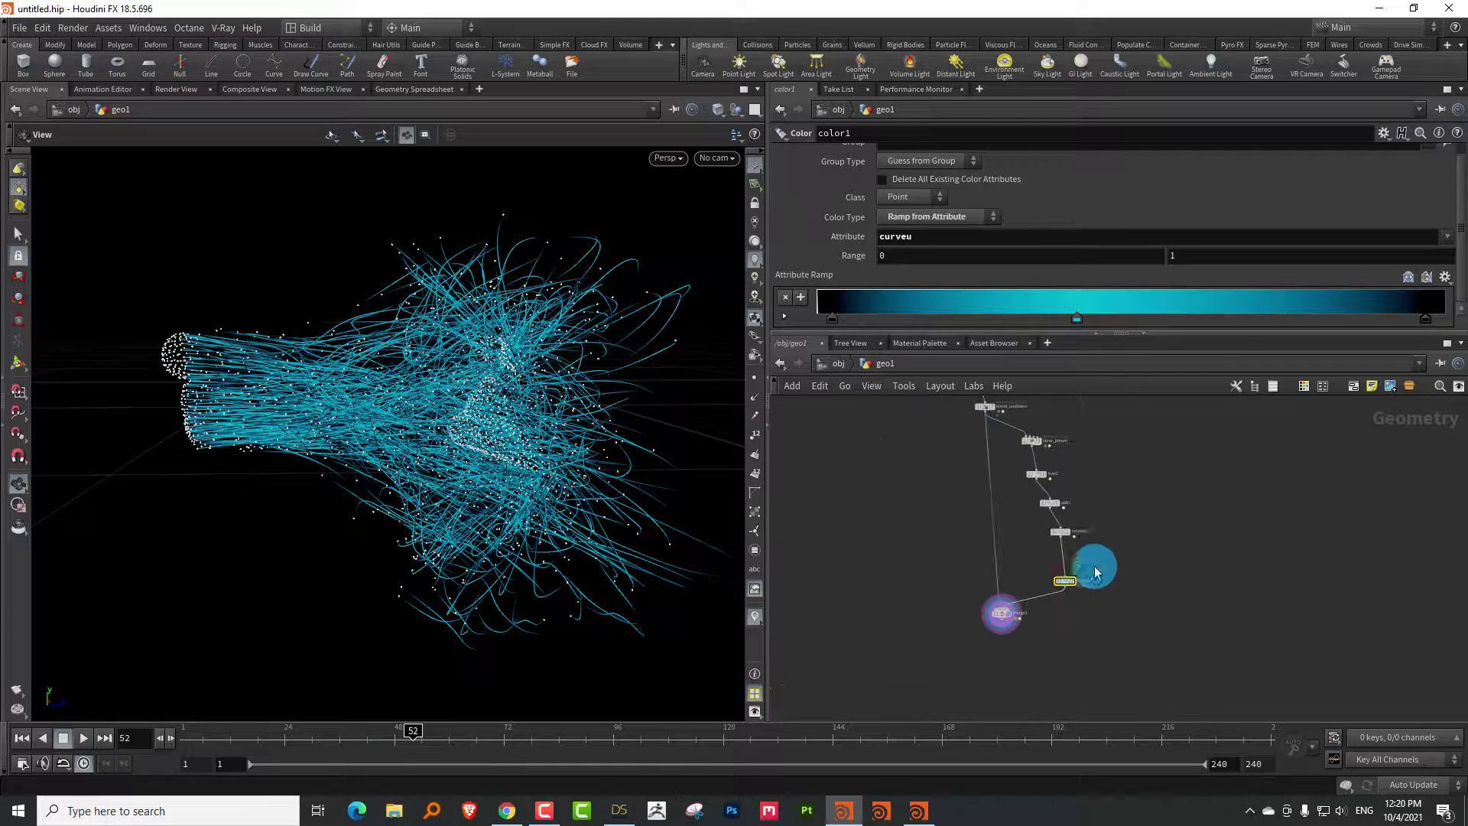
{"action": "middle_click_drag", "start_coordinate": [1097, 564], "coordinate": [1032, 465]}
{"action": "scroll", "coordinate": [1123, 628], "scroll_direction": "up", "scroll_amount": 5}
{"action": "middle_click_drag", "start_coordinate": [1123, 628], "coordinate": [934, 525]}
Set scatter1's Force Total Count to 10000, then scrub and orbit to review the denser trails
{"action": "left_click", "coordinate": [871, 502]}
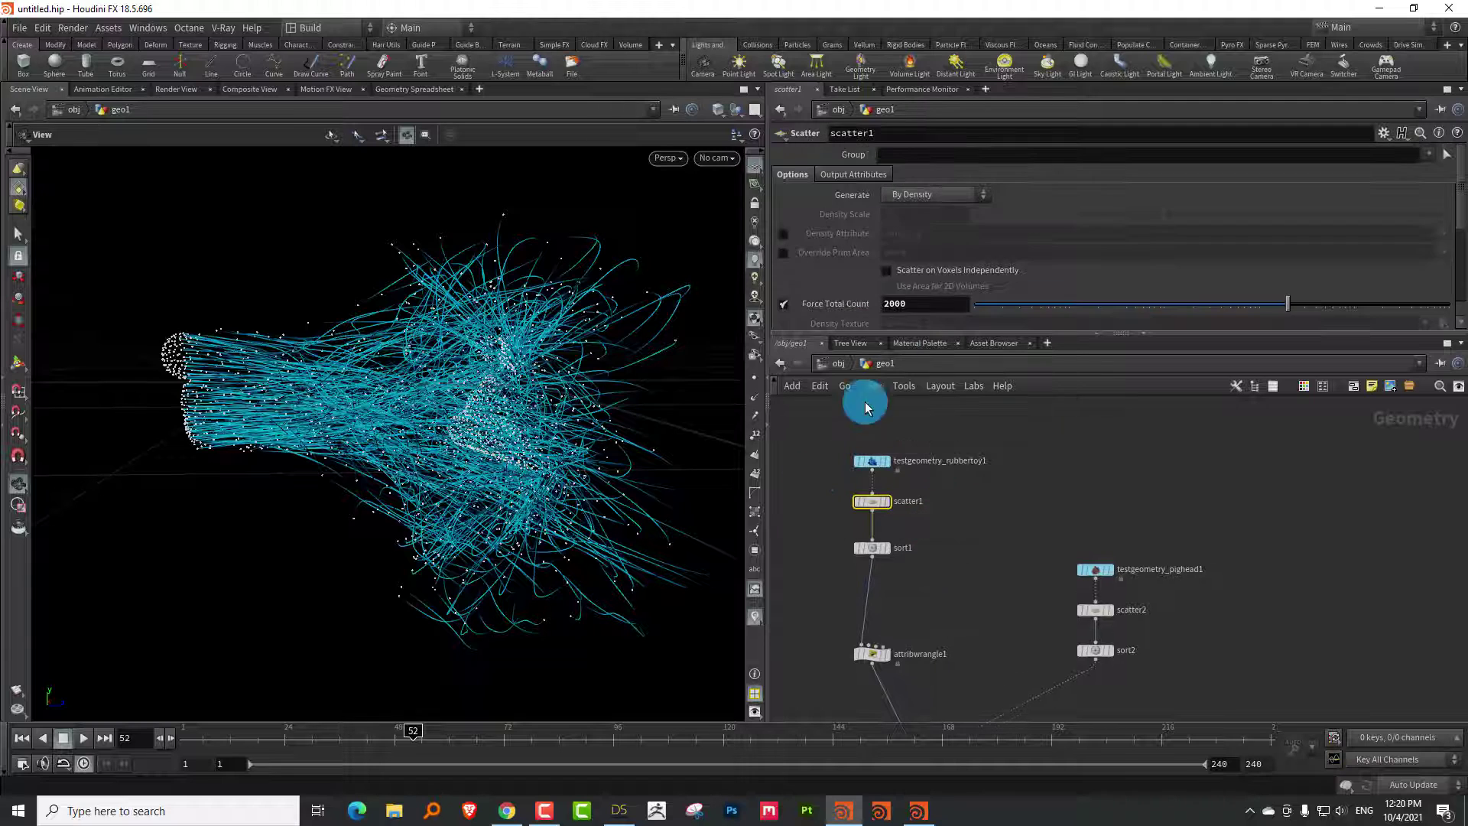
{"action": "left_click", "coordinate": [889, 306]}
{"action": "type", "text": "0"}
{"action": "key", "text": "Return"}
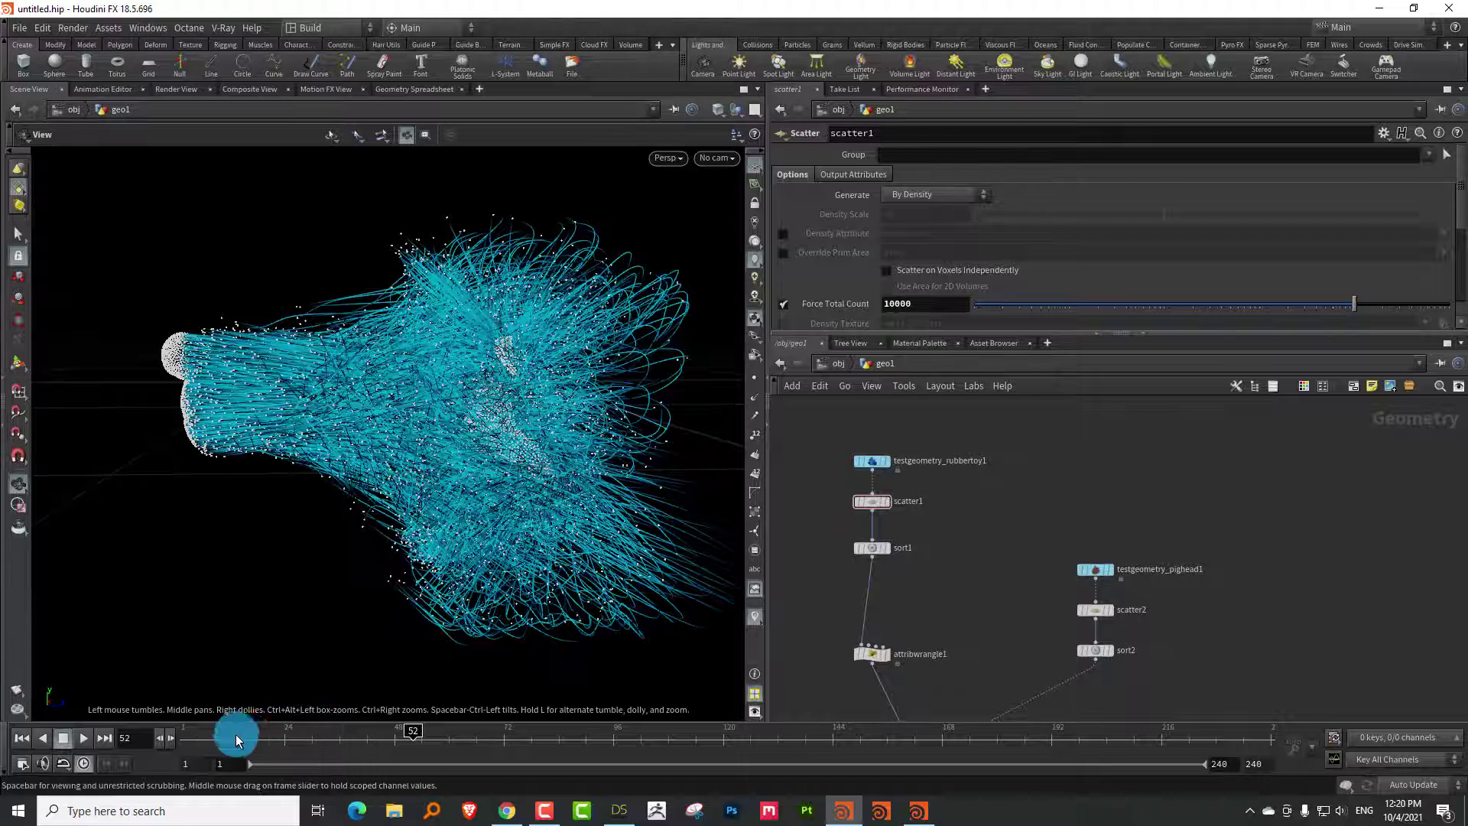
{"action": "left_click_drag", "start_coordinate": [237, 735], "coordinate": [436, 738]}
{"action": "left_click_drag", "start_coordinate": [491, 541], "coordinate": [501, 491]}
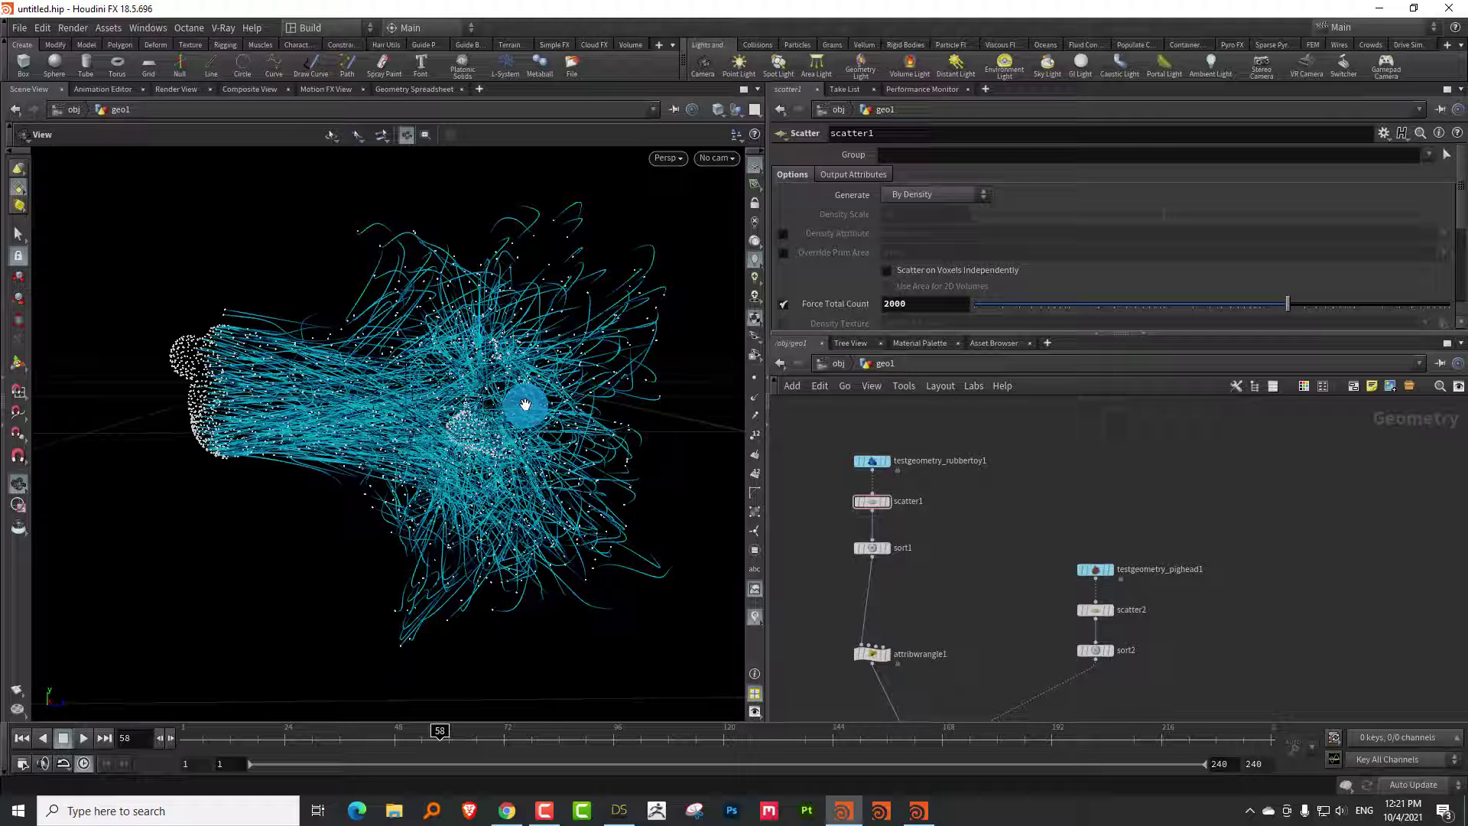
{"action": "scroll", "coordinate": [964, 547], "scroll_direction": "down", "scroll_amount": 6}
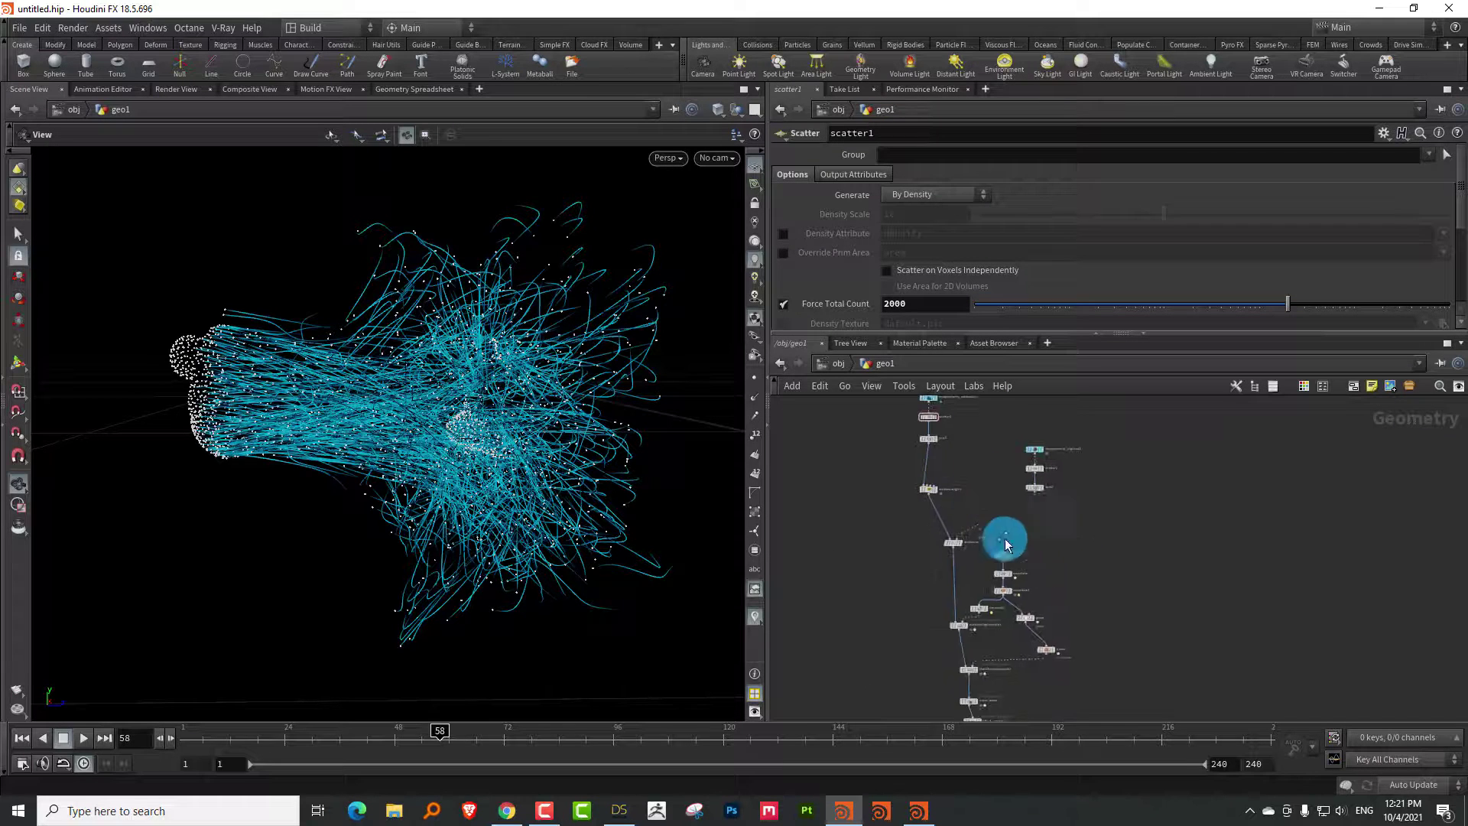
{"action": "scroll", "coordinate": [902, 508], "scroll_direction": "up", "scroll_amount": 4}
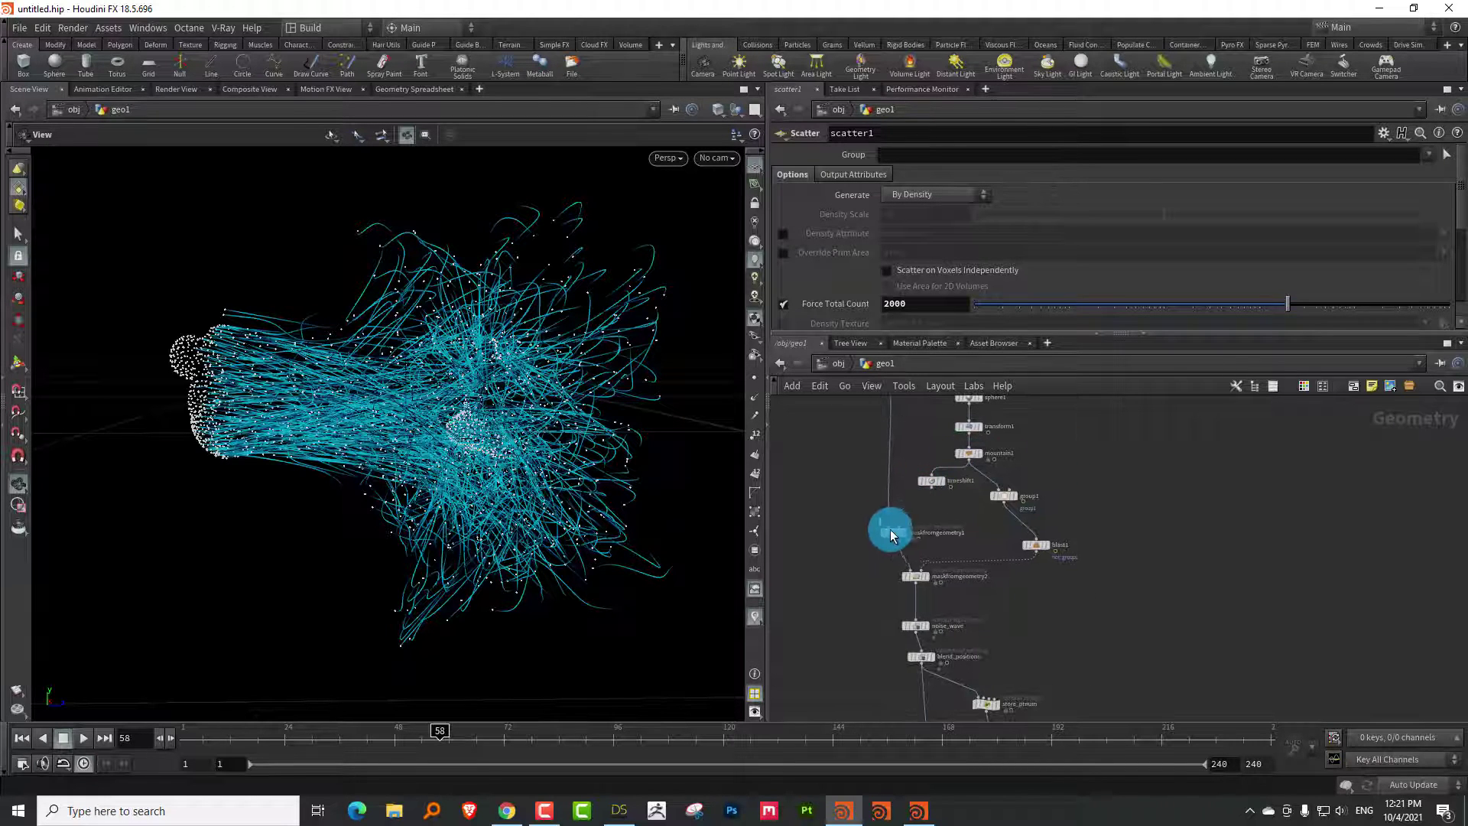
{"action": "scroll", "coordinate": [997, 577], "scroll_direction": "up", "scroll_amount": 3}
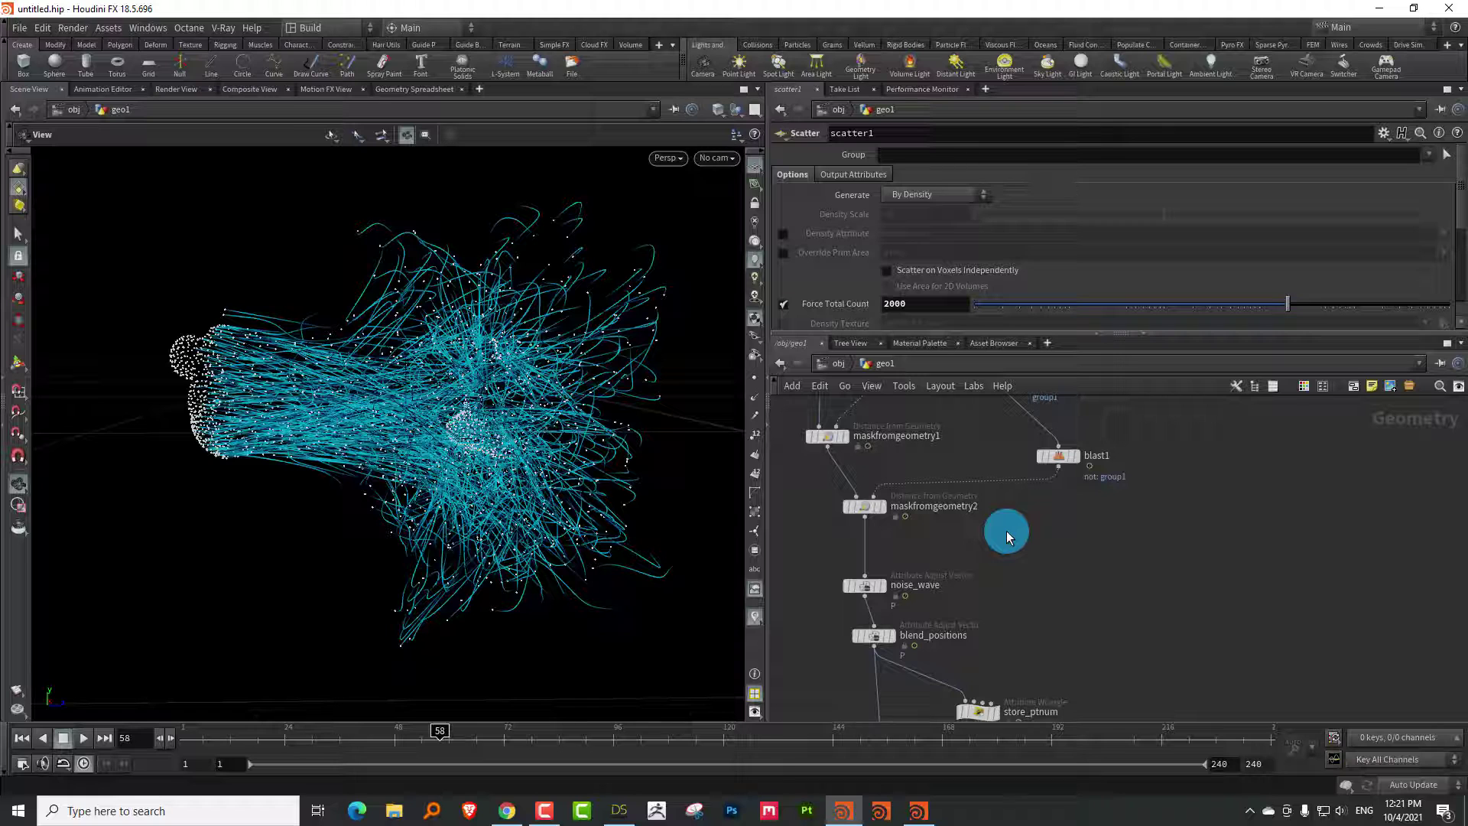
{"action": "scroll", "coordinate": [1161, 535], "scroll_direction": "down", "scroll_amount": 4}
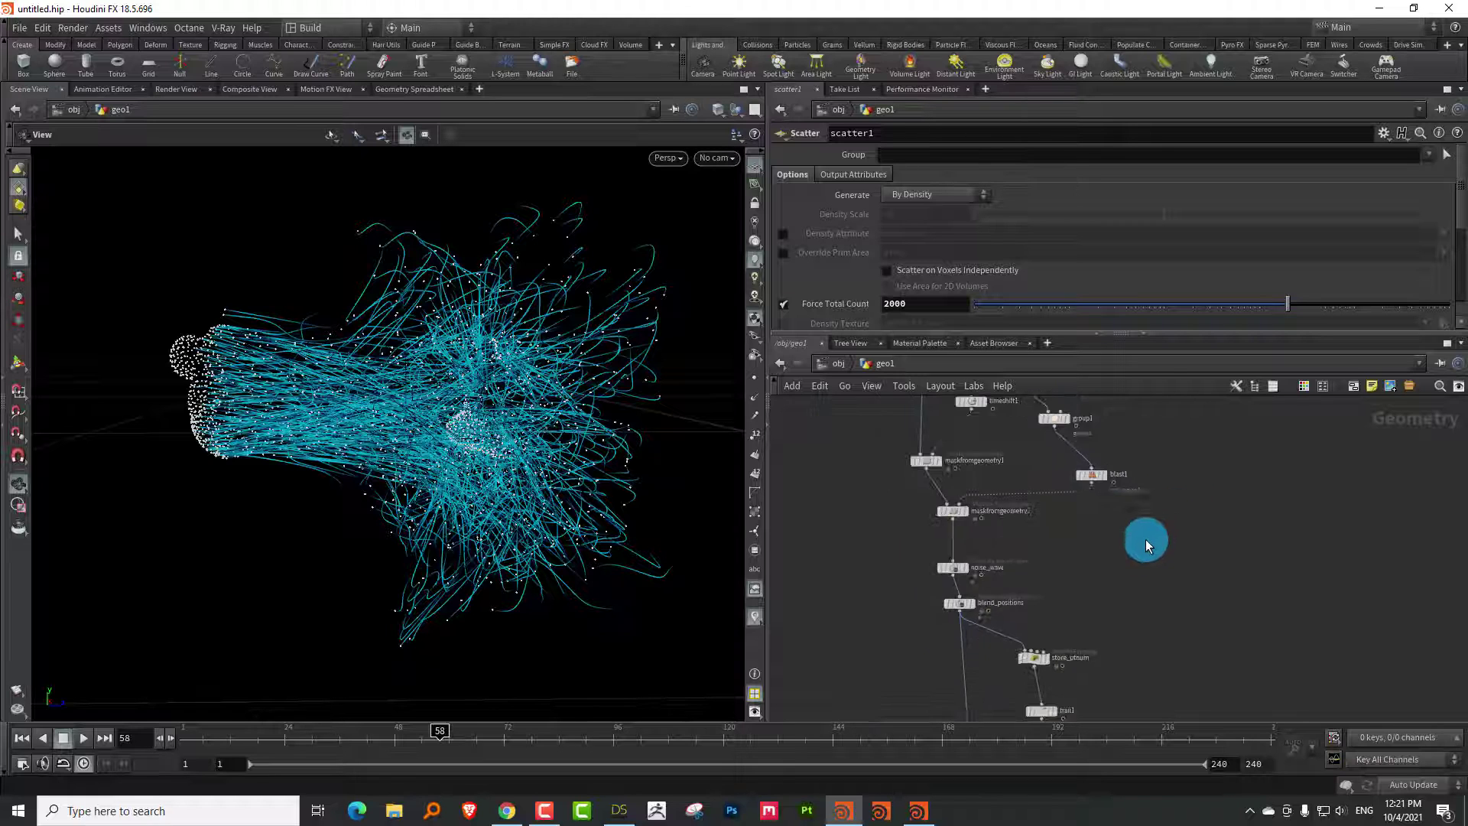